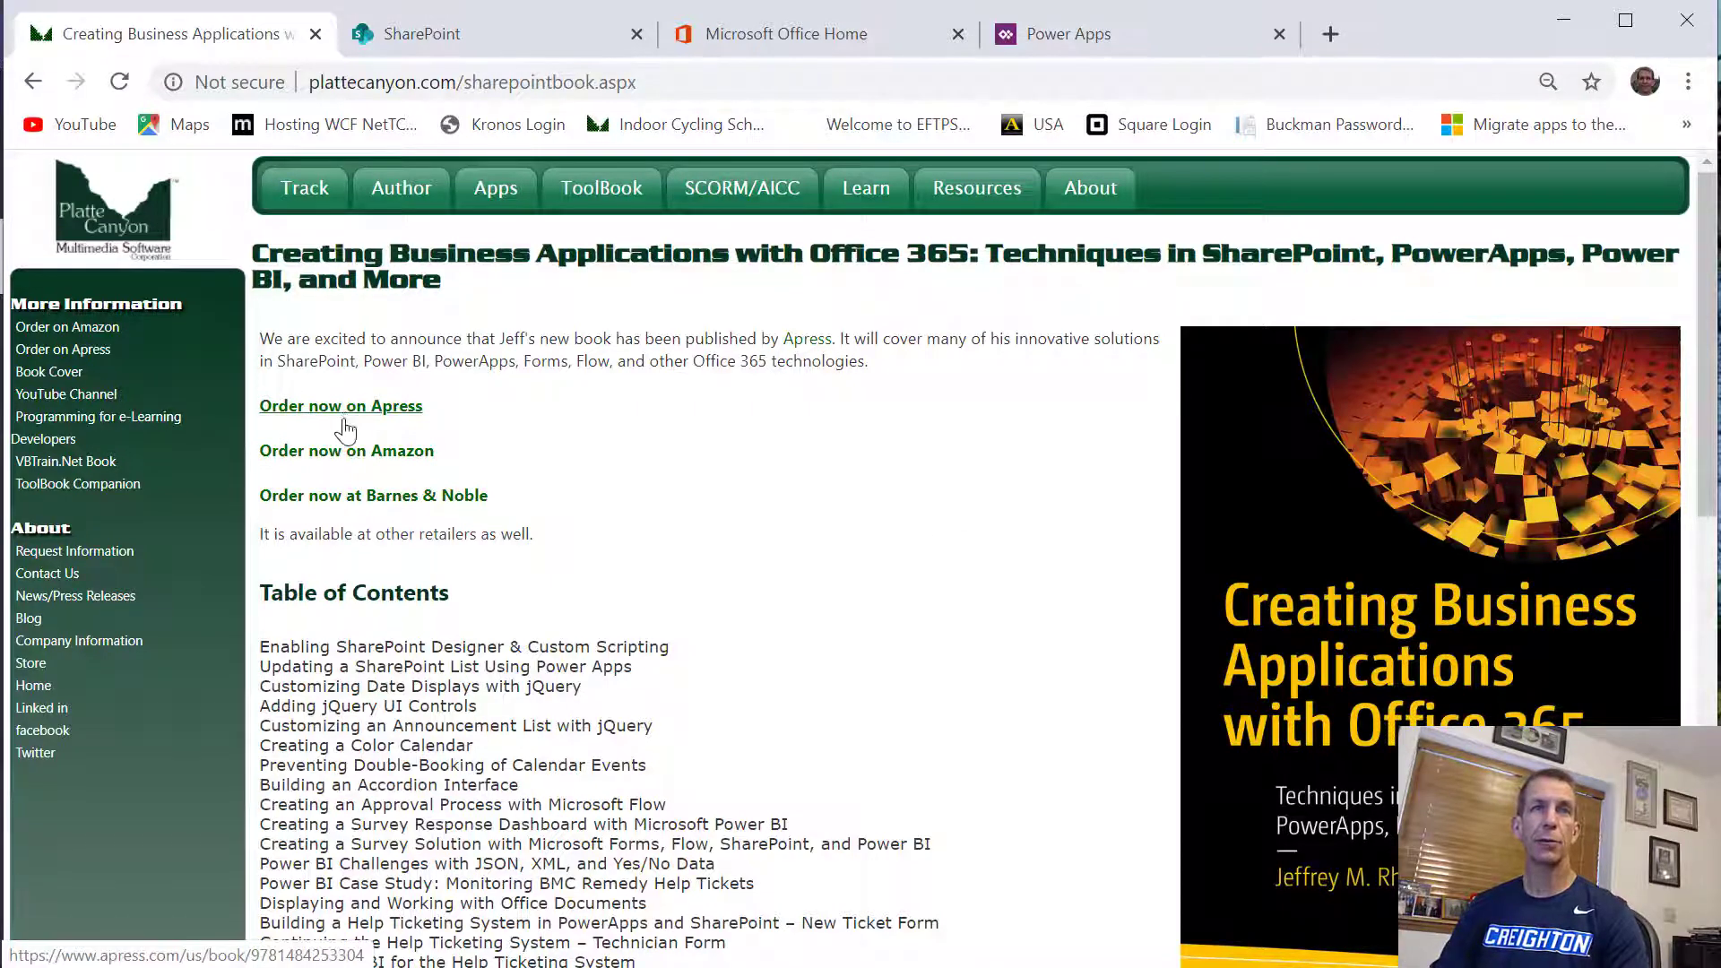
# Open the book's Amazon page from its order link and review the description, author information and product details
pyautogui.click(347, 457)
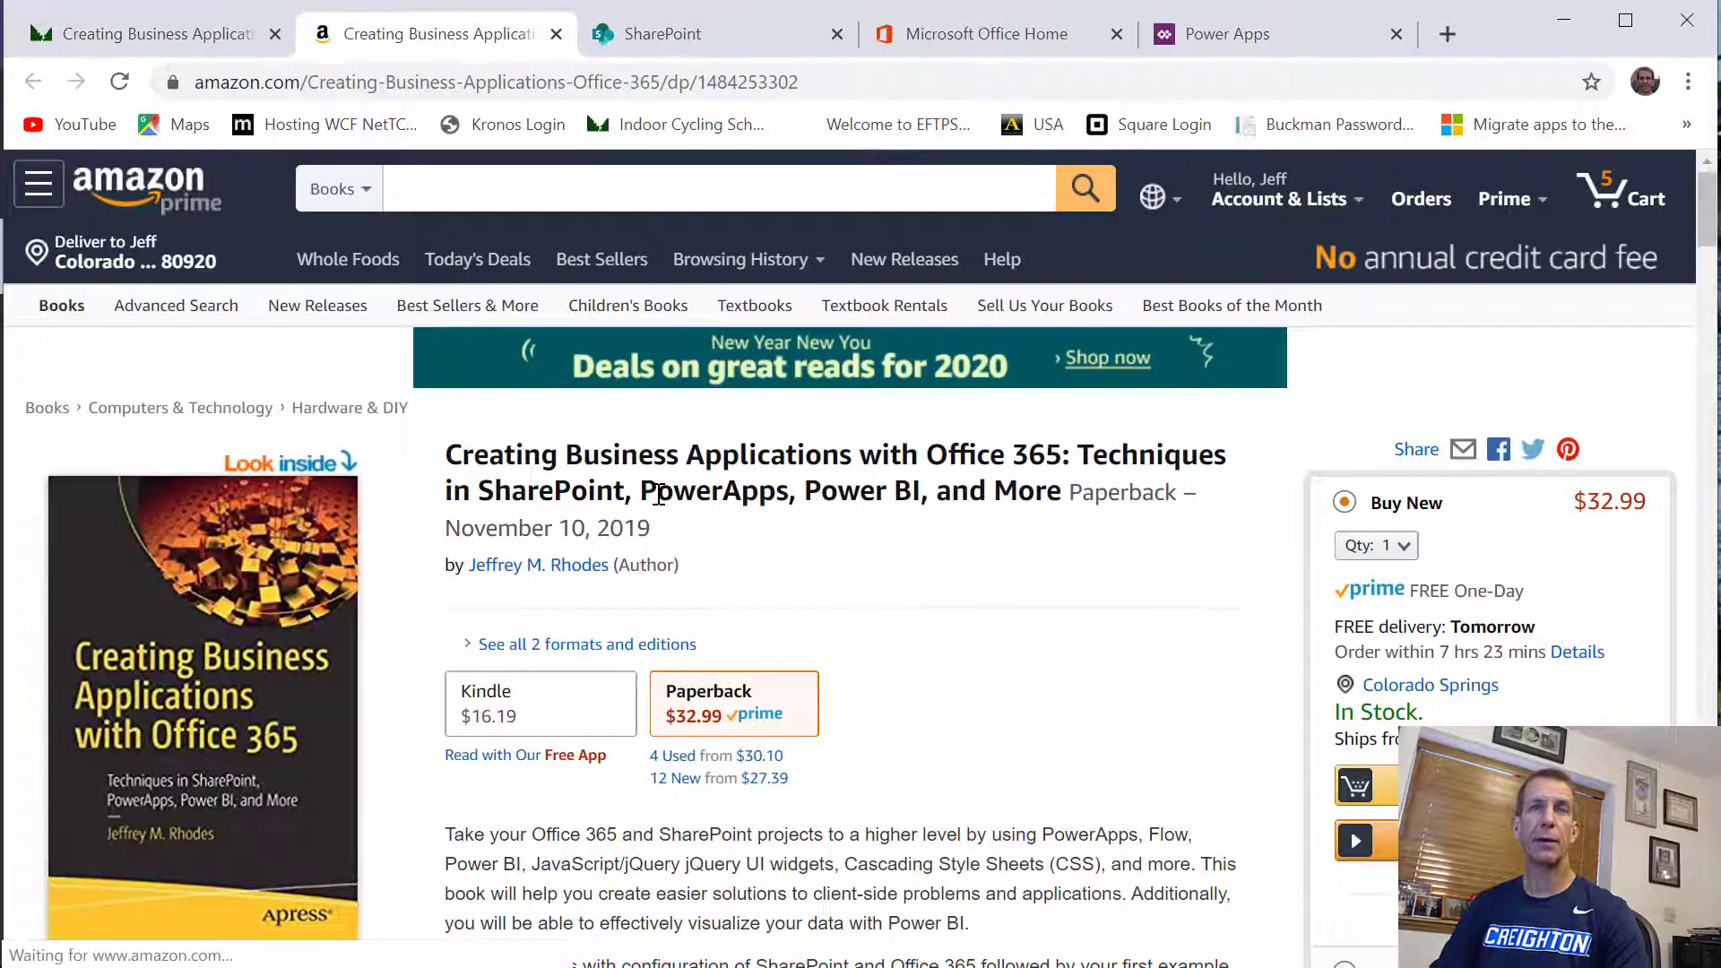
pyautogui.scroll(-10, 659, 495)
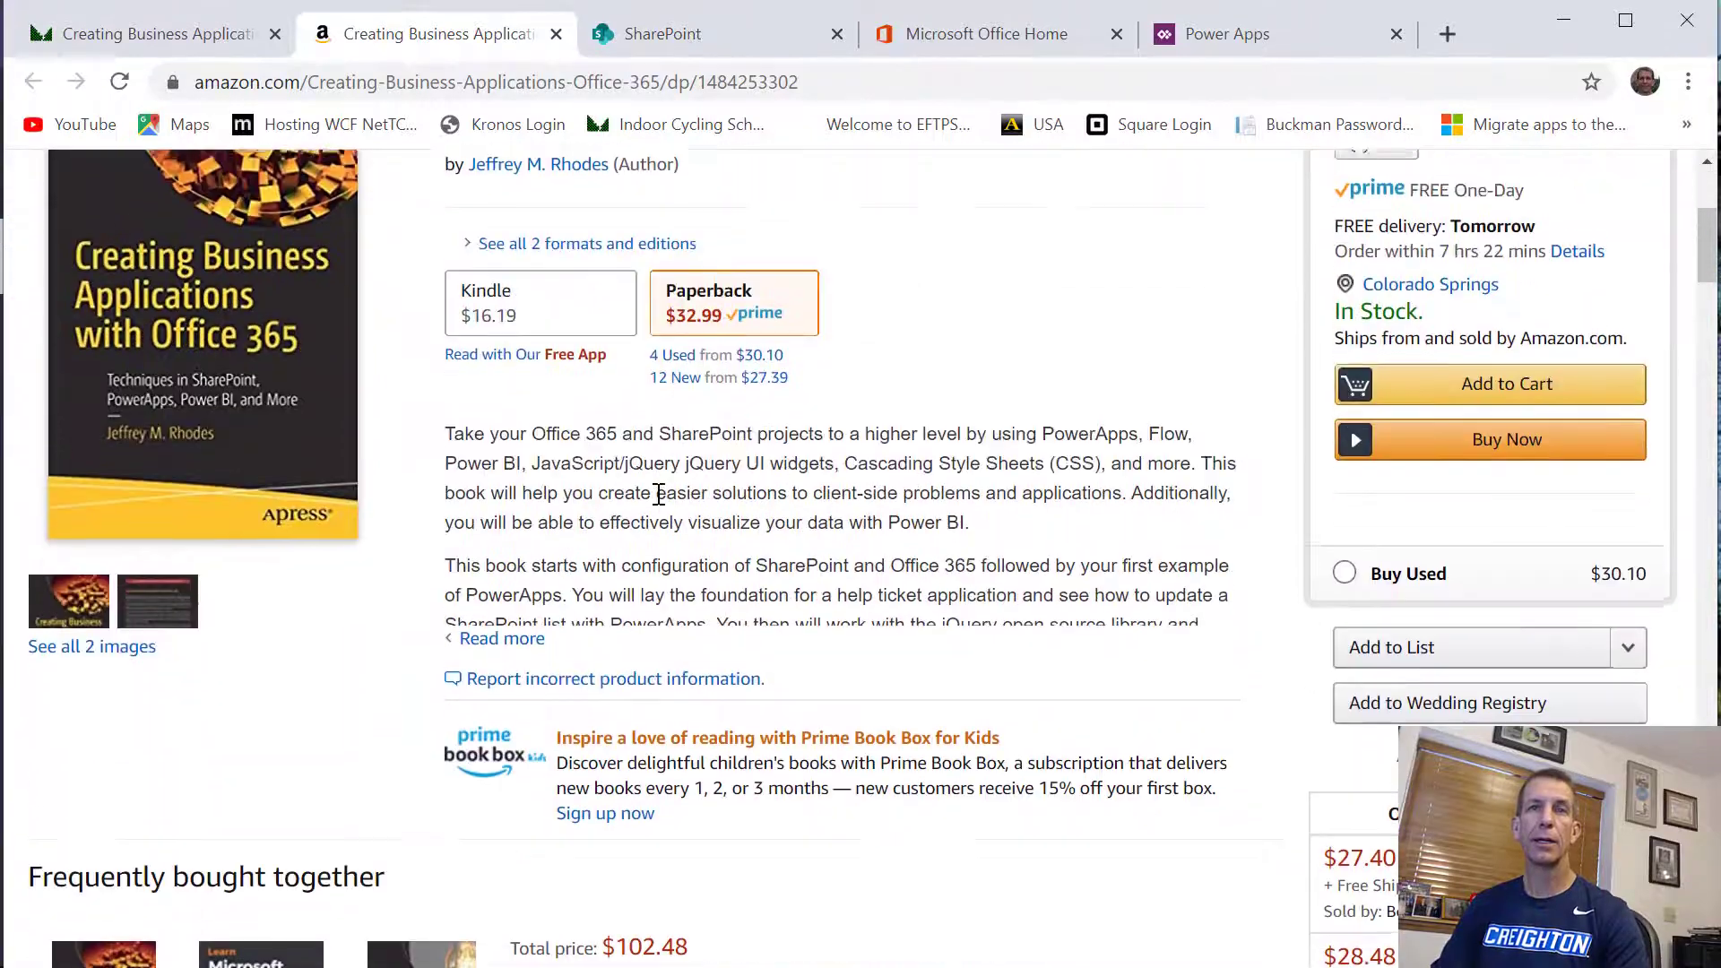
pyautogui.scroll(-20, 659, 495)
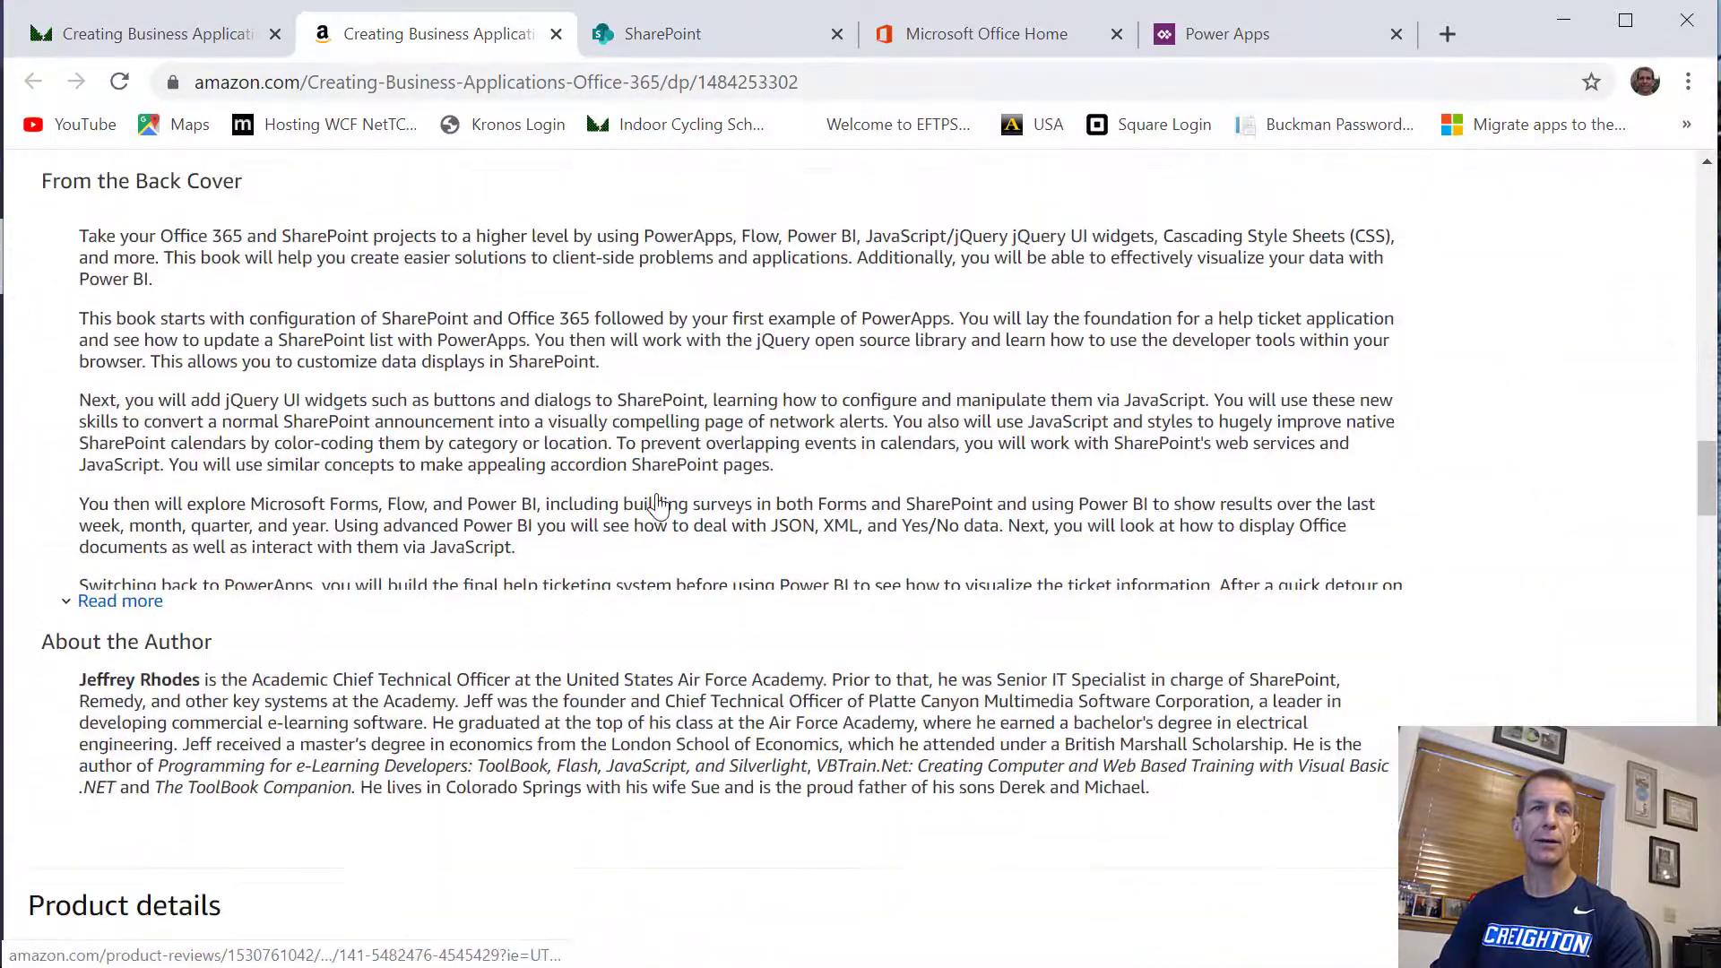
pyautogui.scroll(-2, 659, 495)
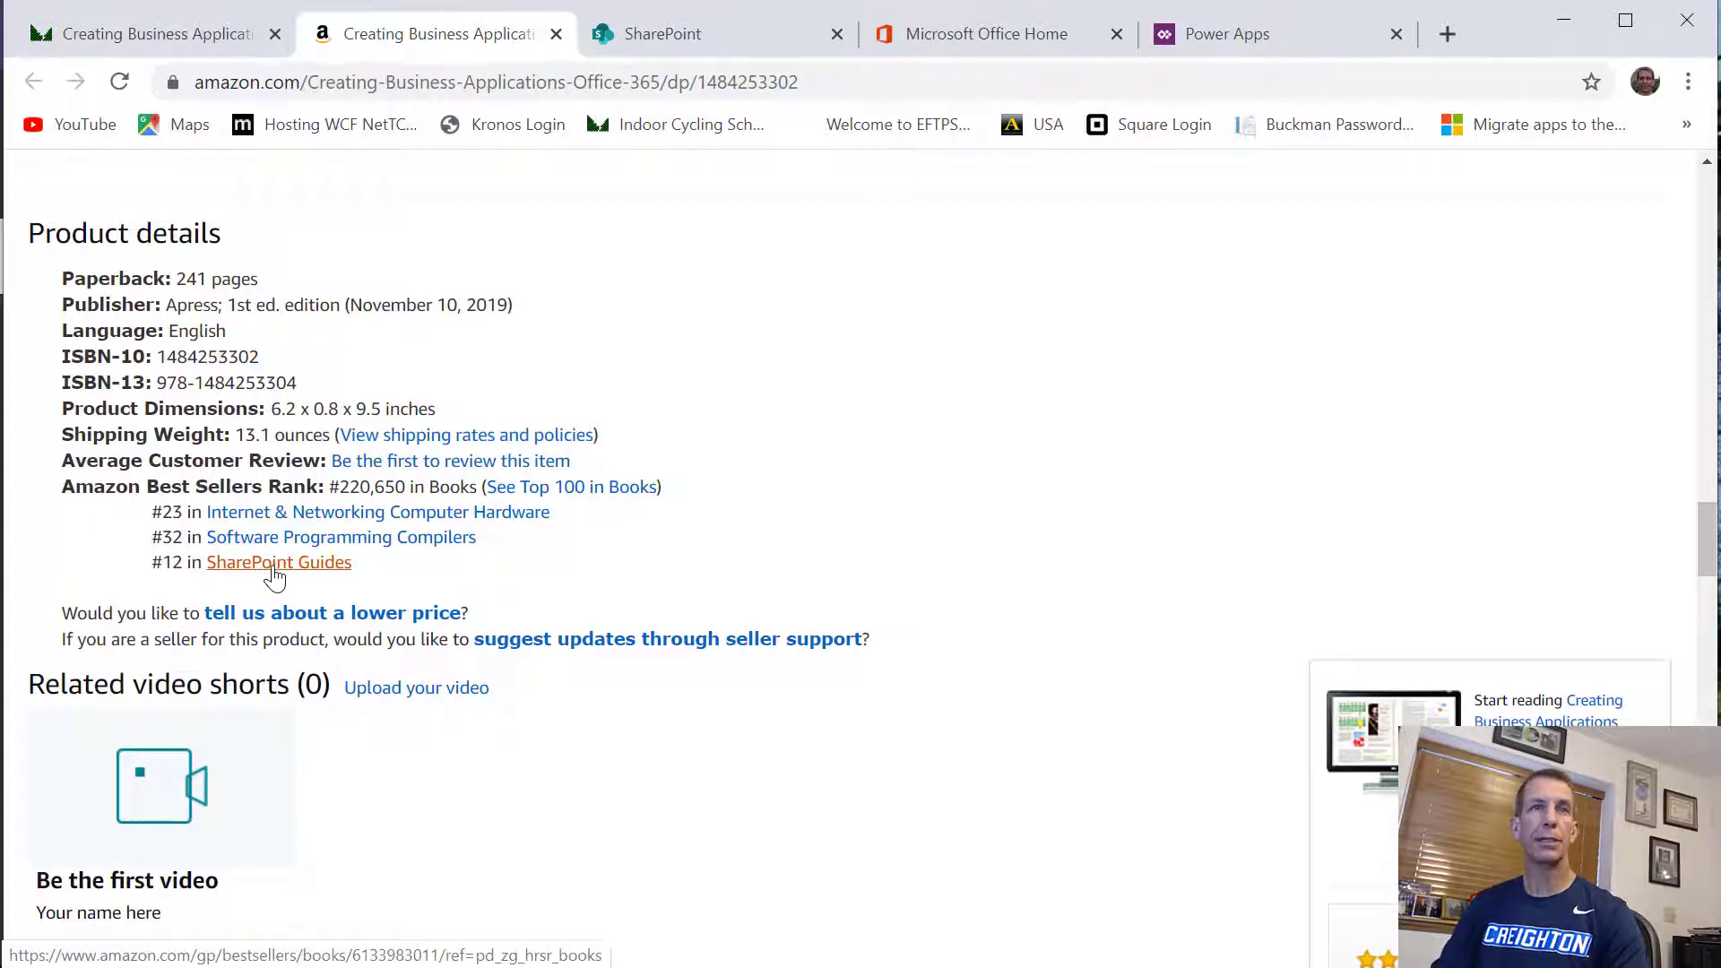
pyautogui.scroll(15, 275, 578)
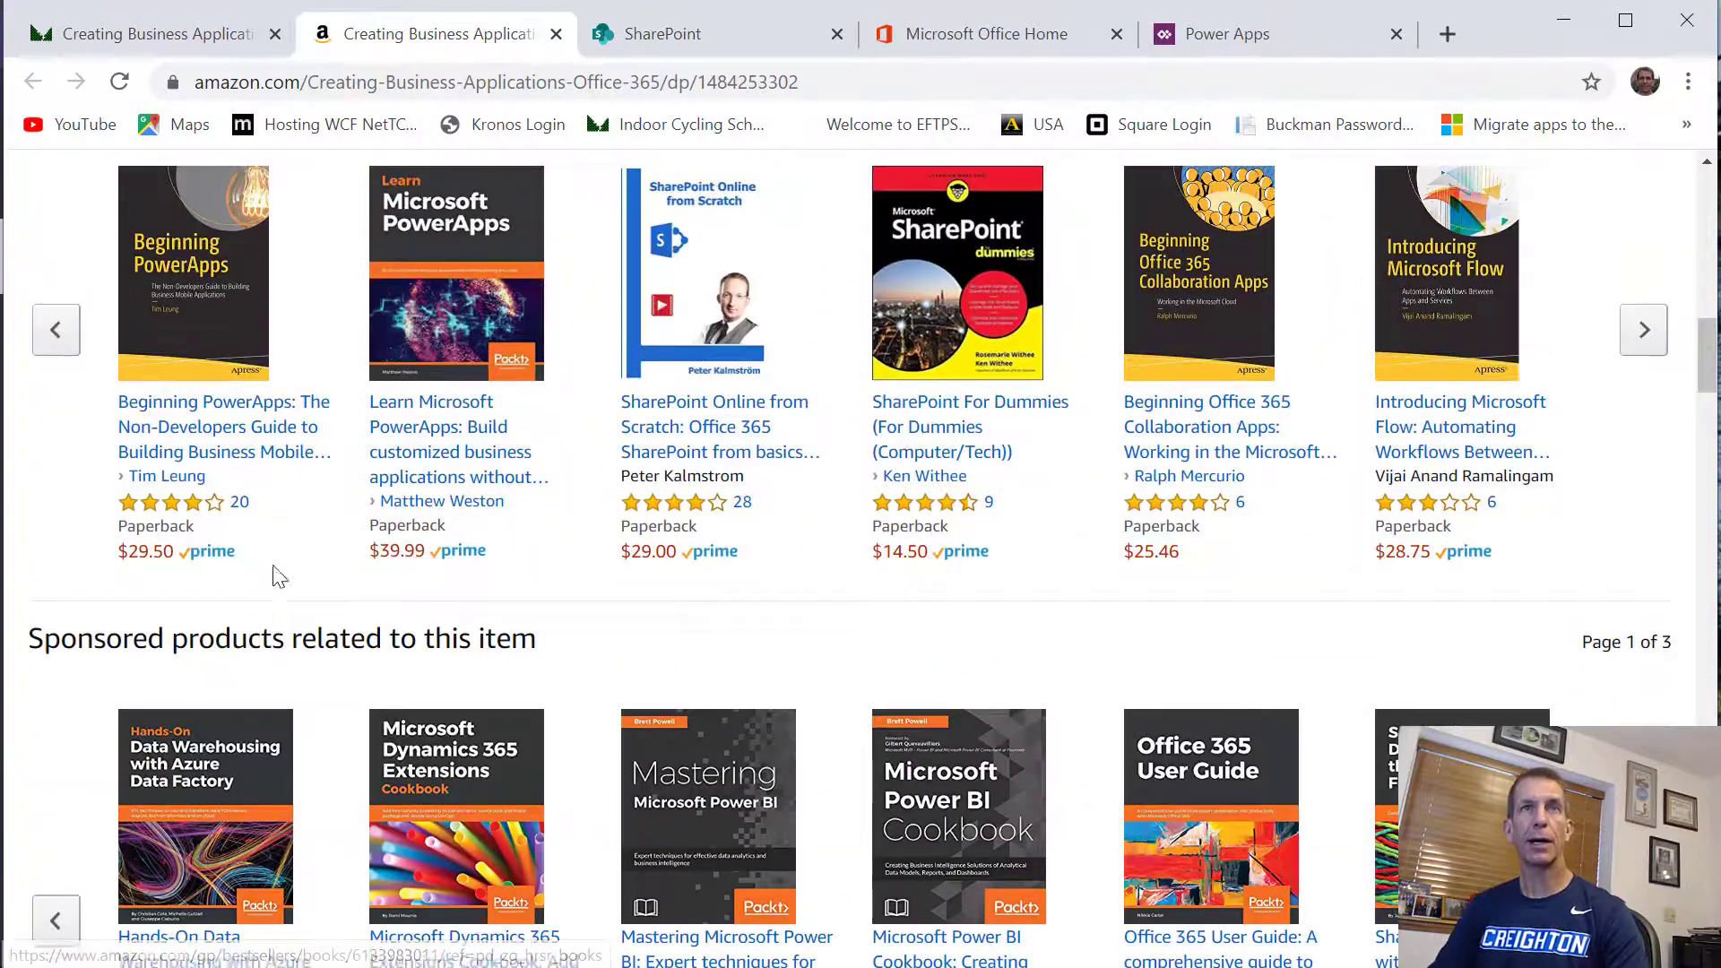
pyautogui.scroll(15, 277, 576)
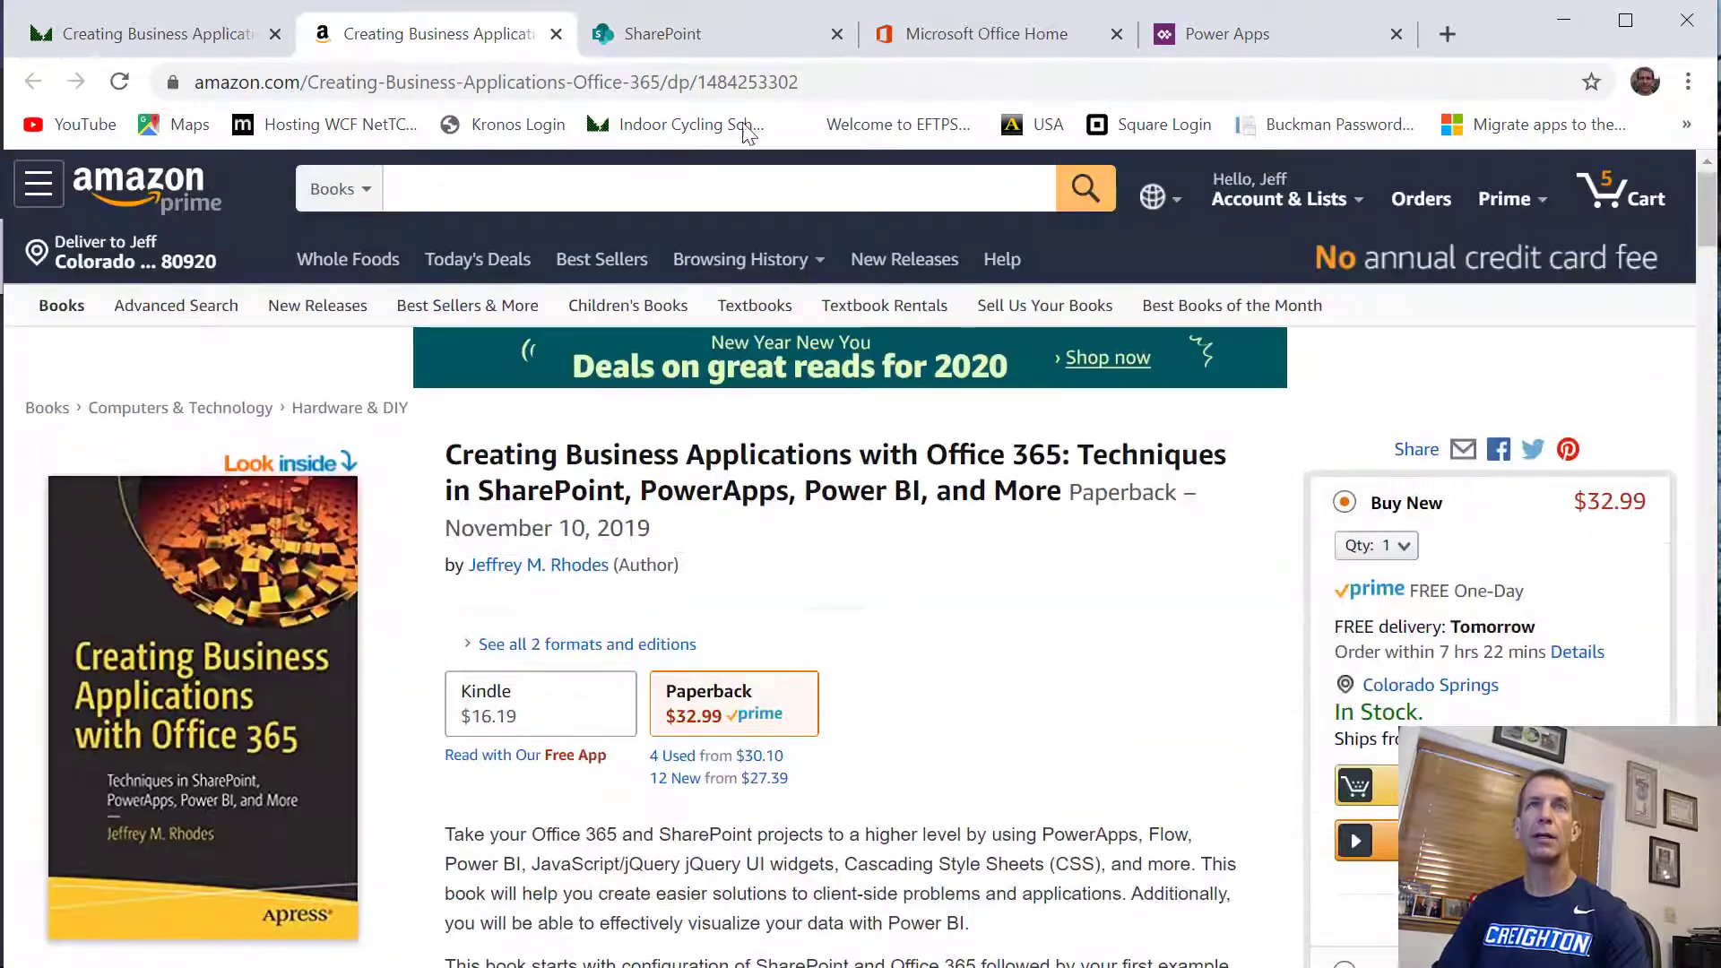
# Switch to SharePoint, open the HelpTickets list on the Samples site, and look across its columns
pyautogui.click(691, 34)
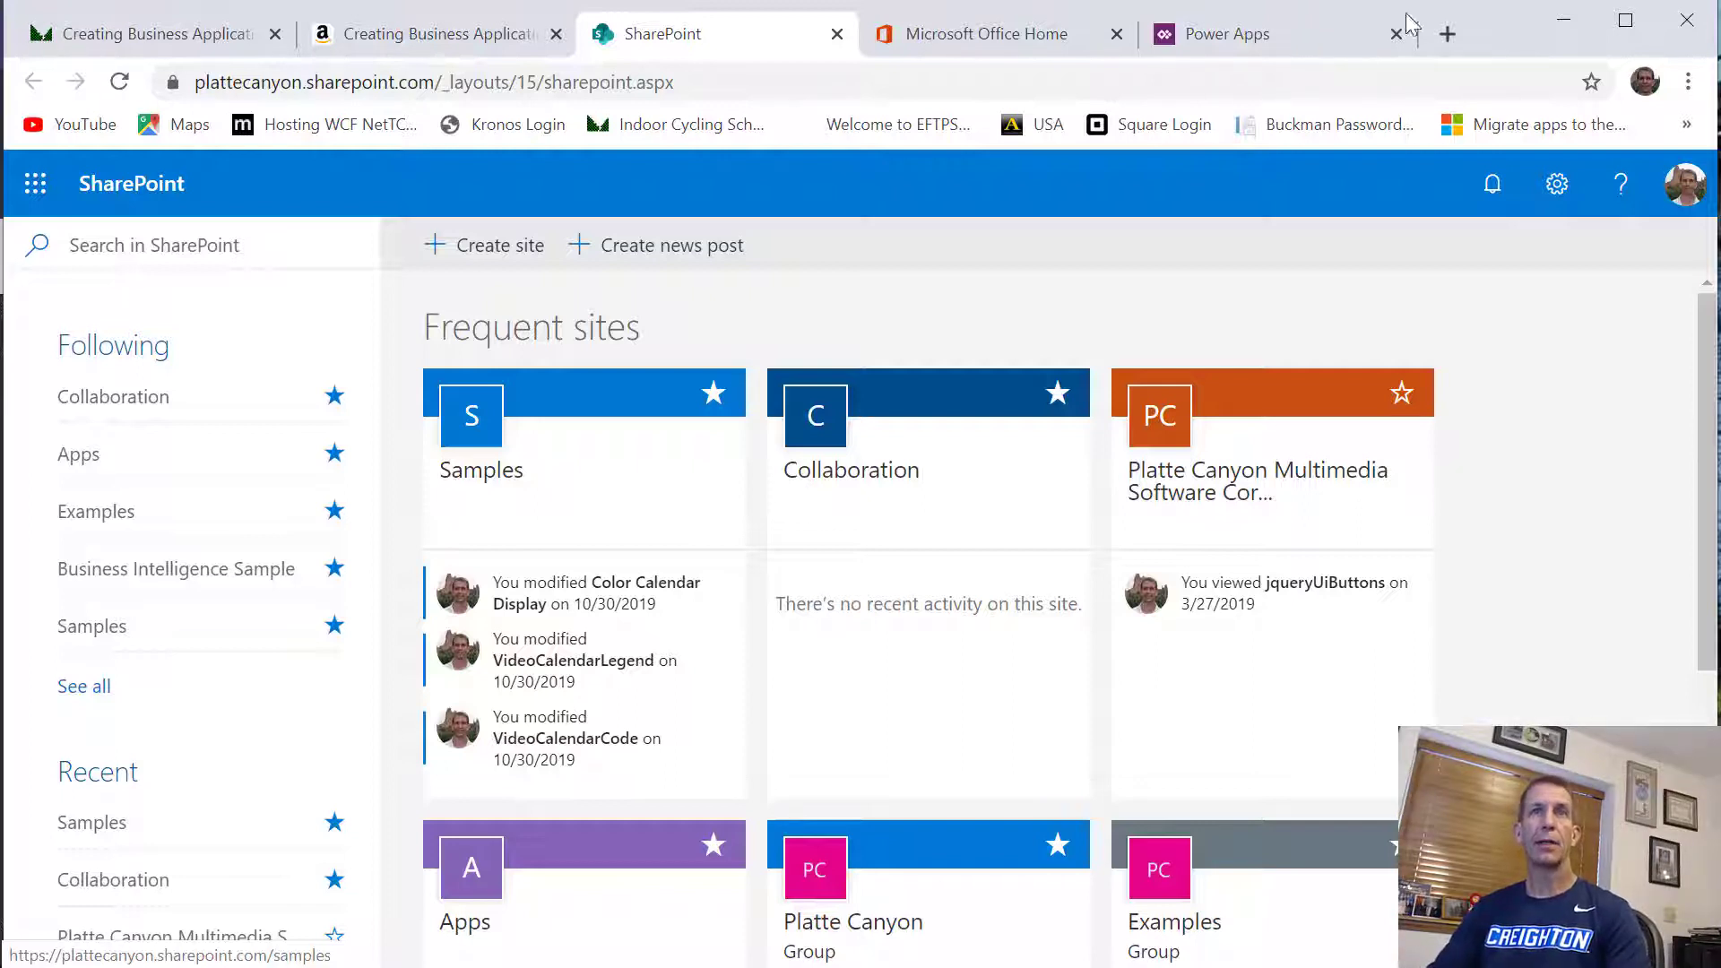
pyautogui.click(592, 403)
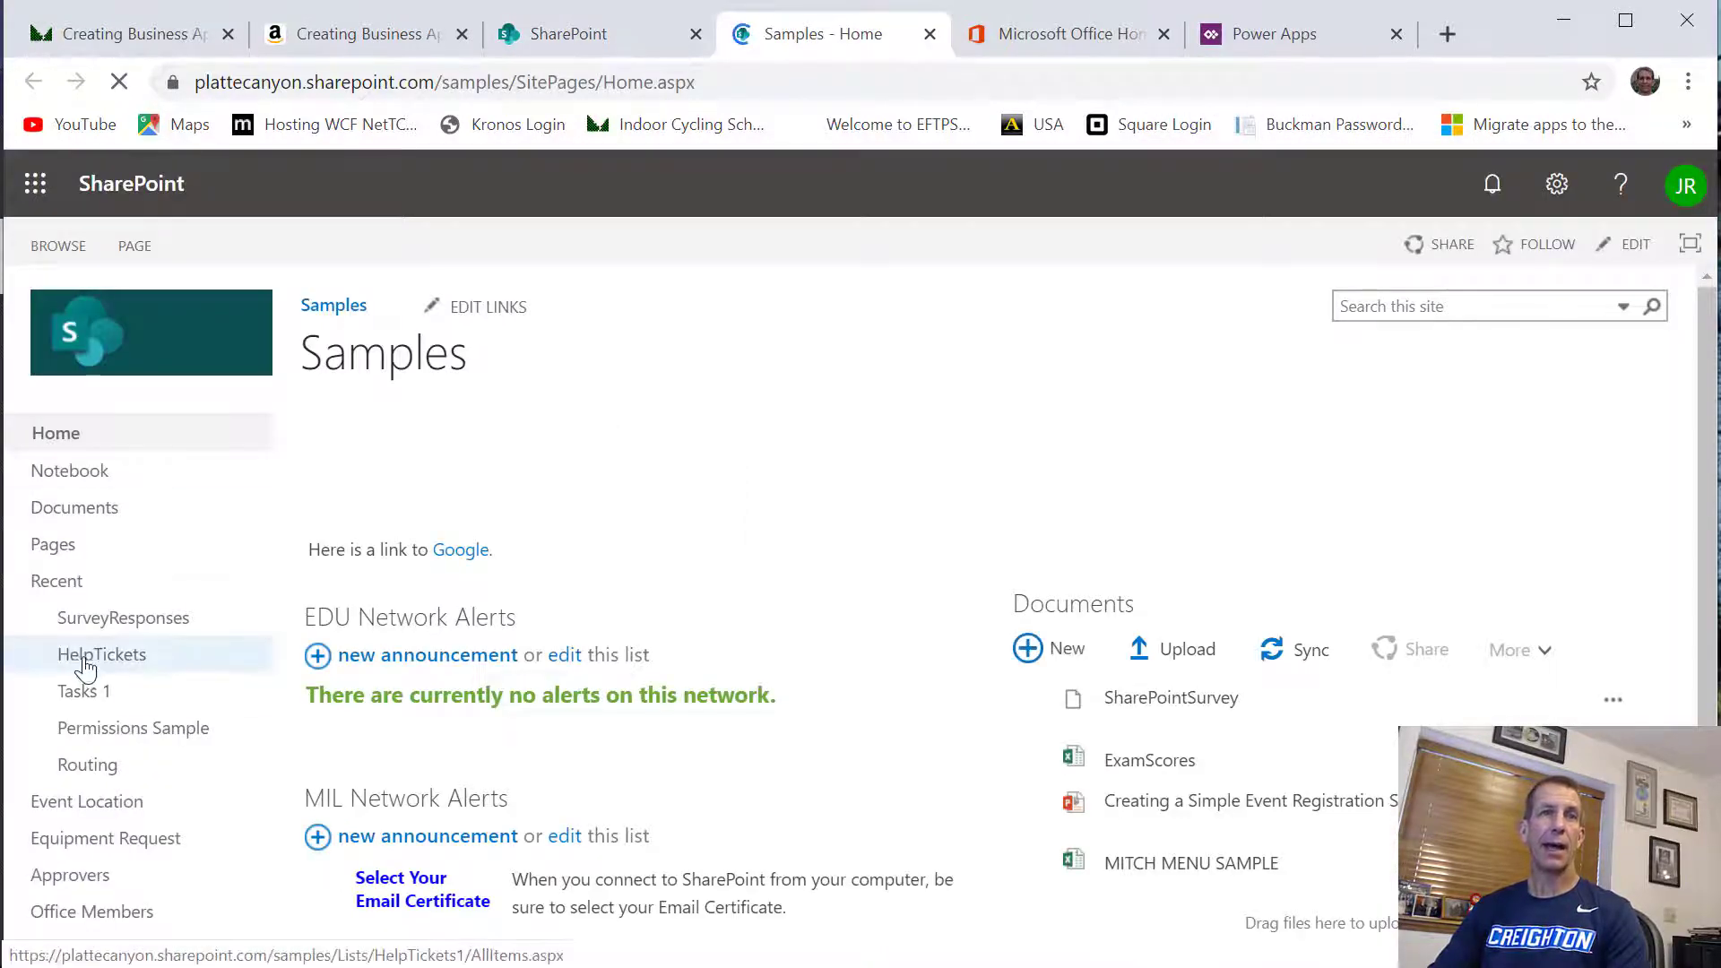
pyautogui.click(85, 659)
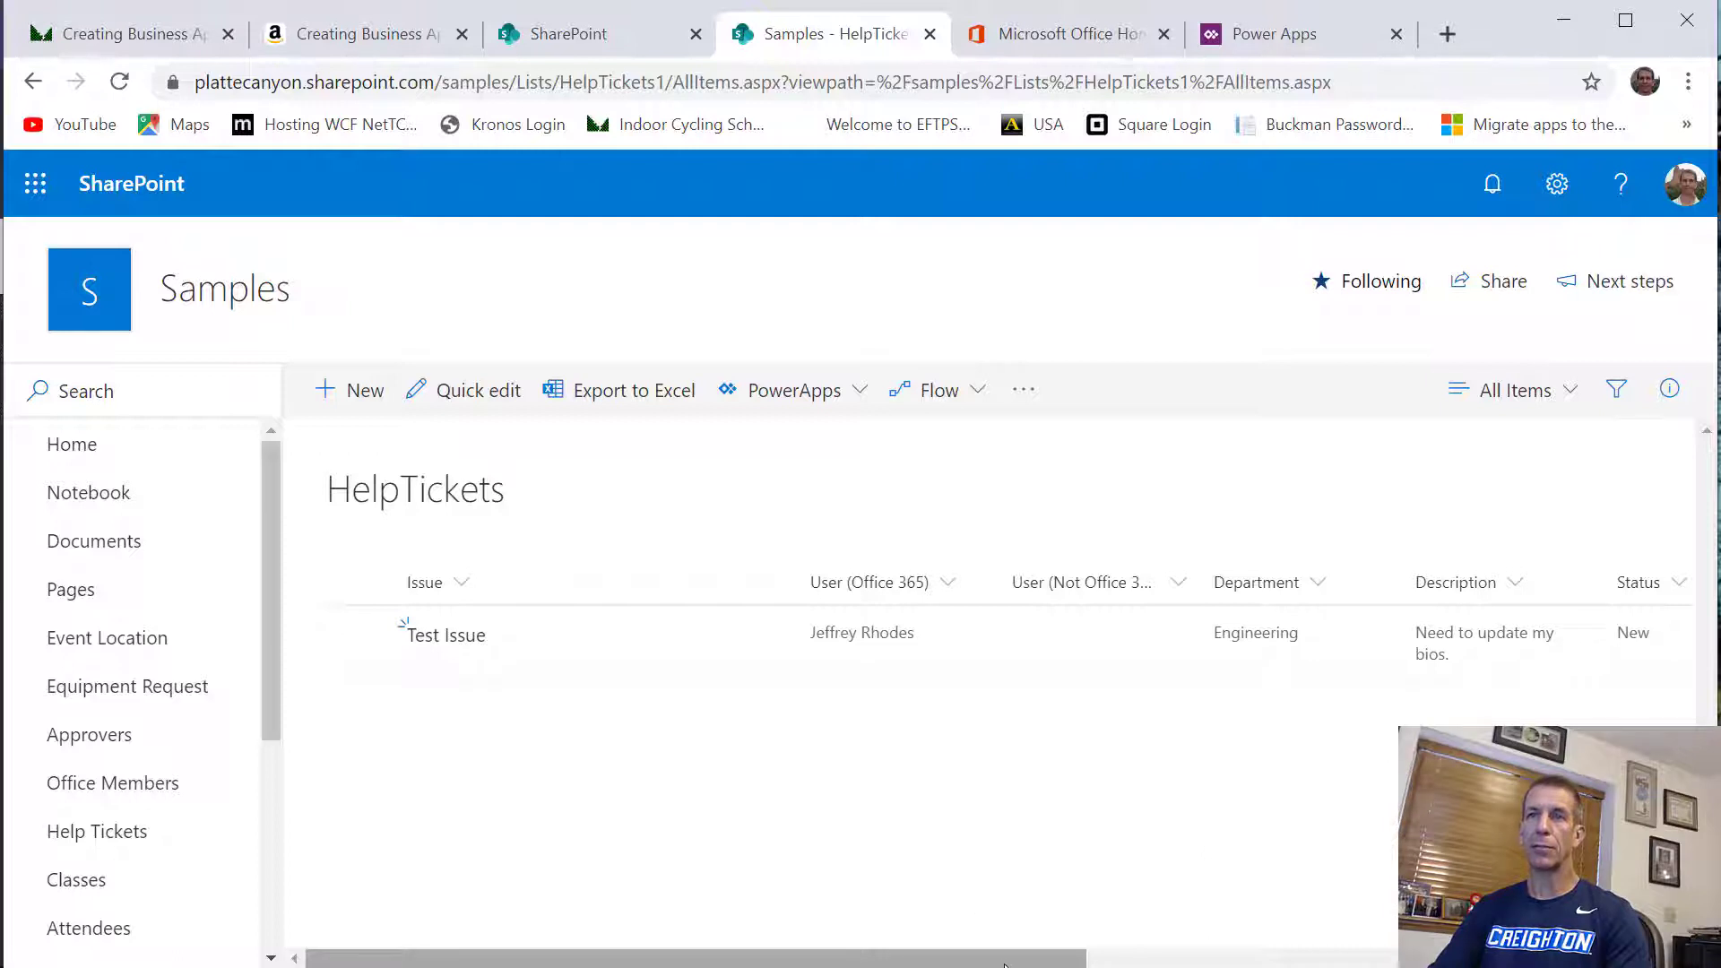
pyautogui.moveTo(1004, 964); pyautogui.dragTo(1281, 964)
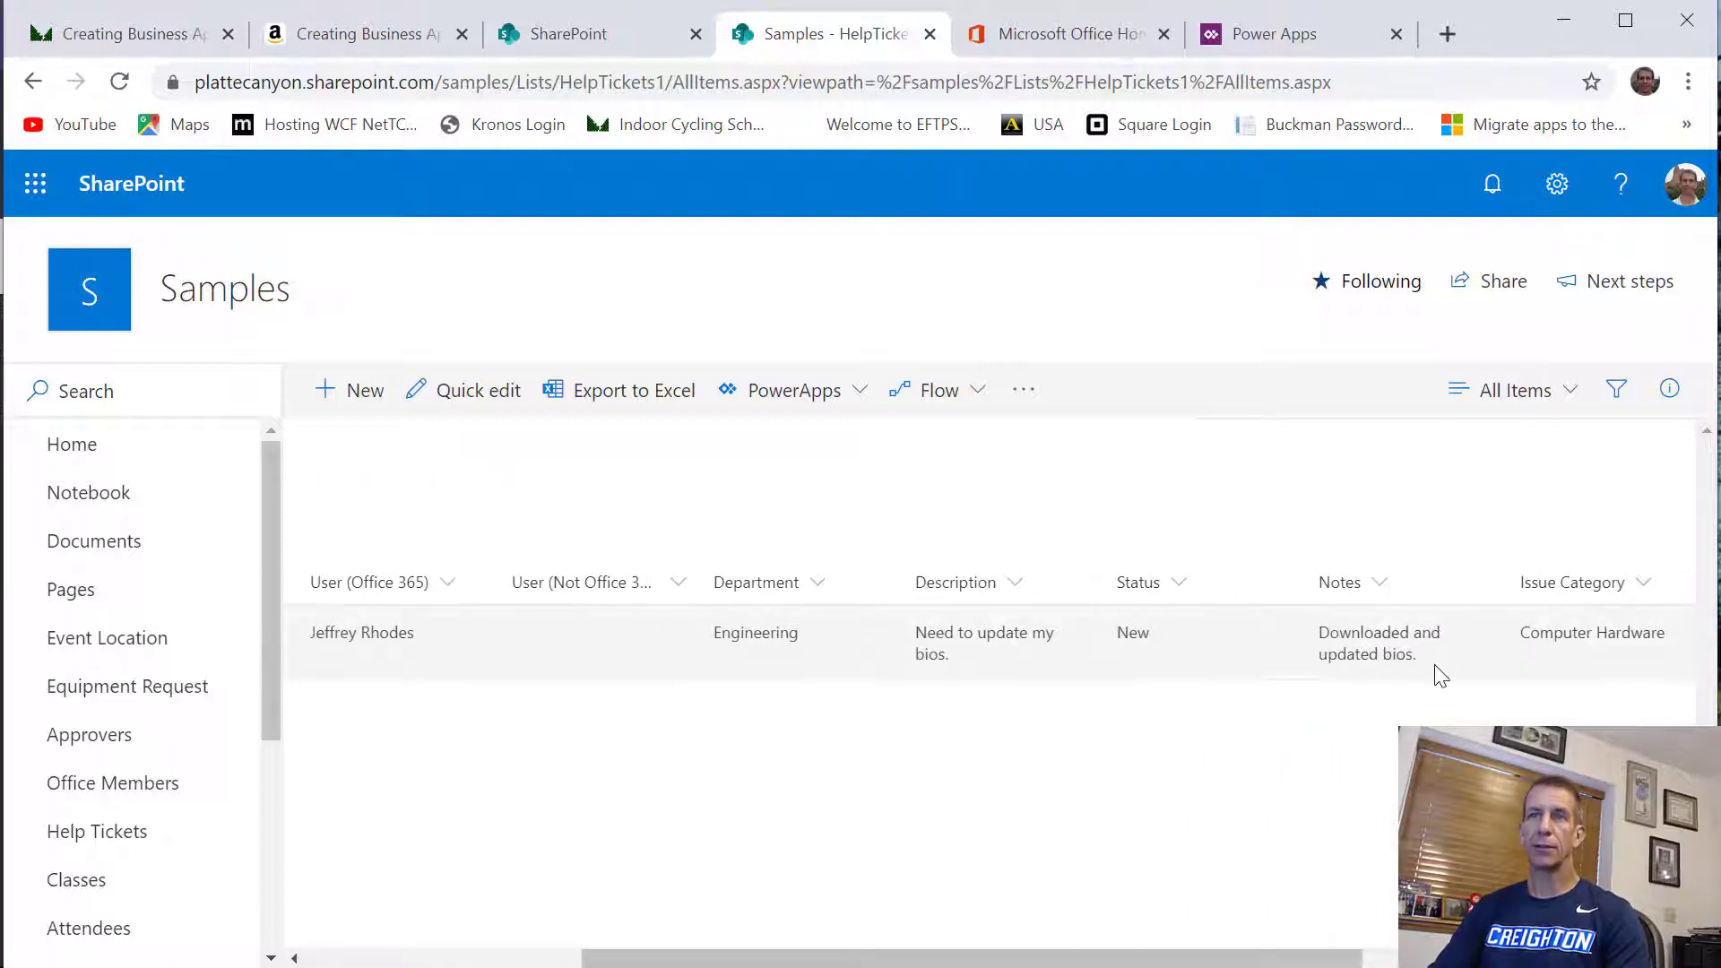
pyautogui.moveTo(1032, 957); pyautogui.dragTo(514, 926)
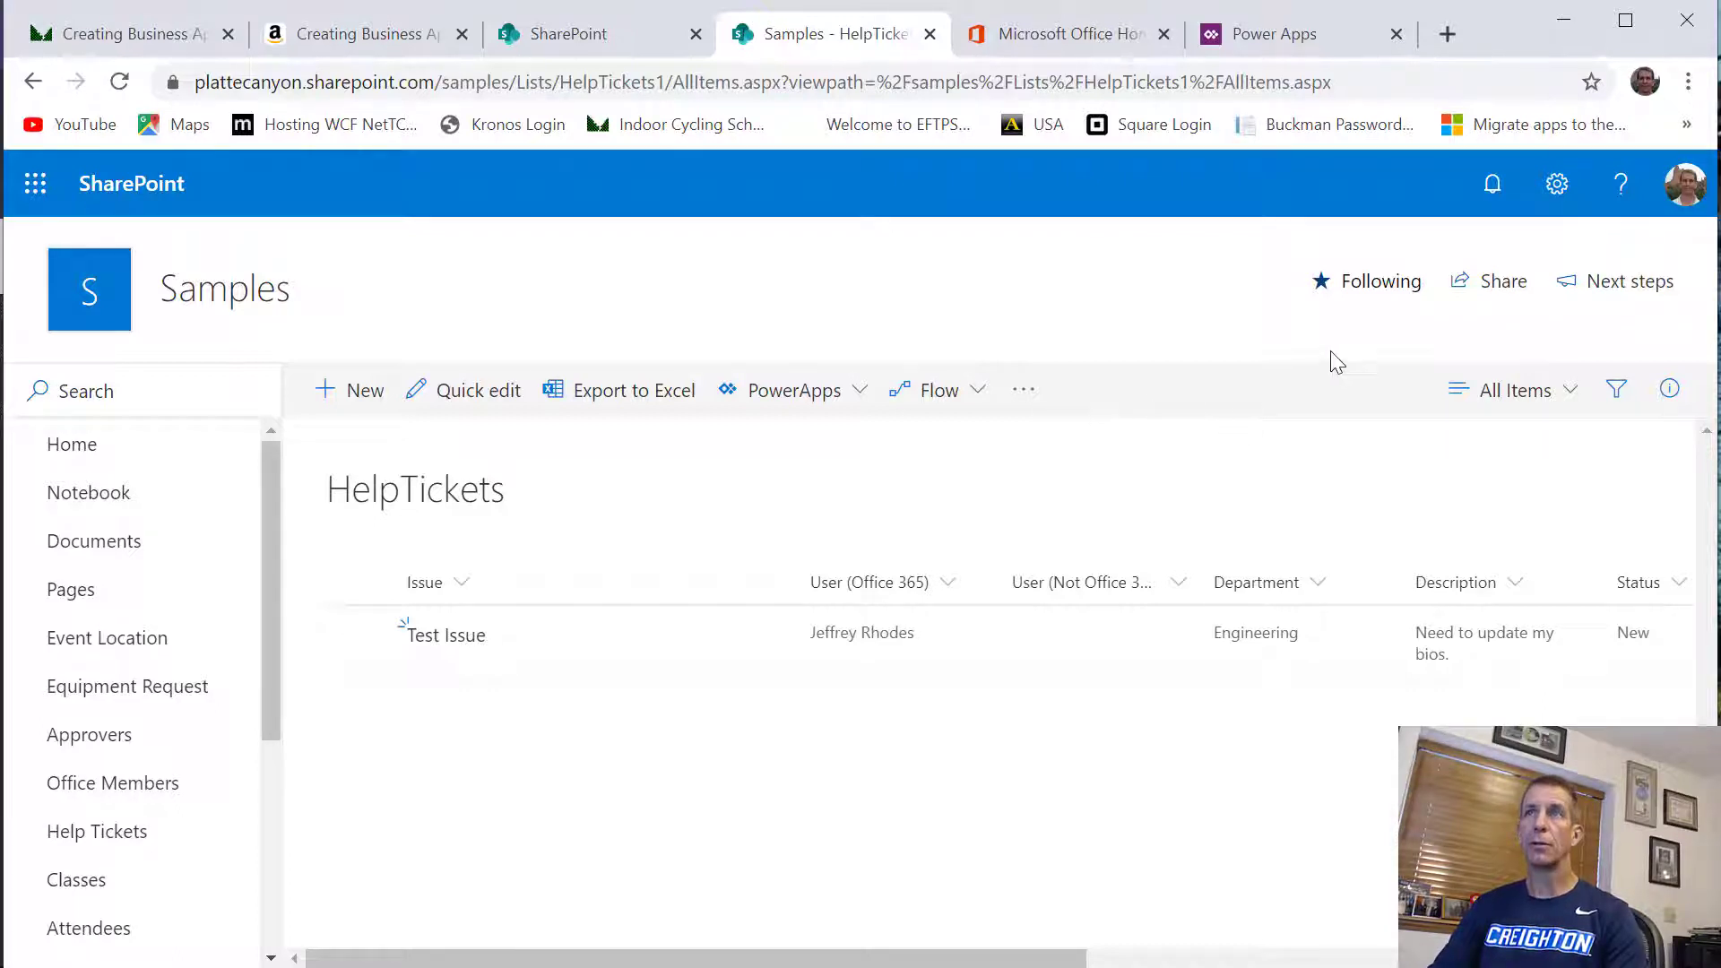
# Set the HelpTickets list's experience to Classic experience in its advanced settings and save the change
pyautogui.click(1557, 184)
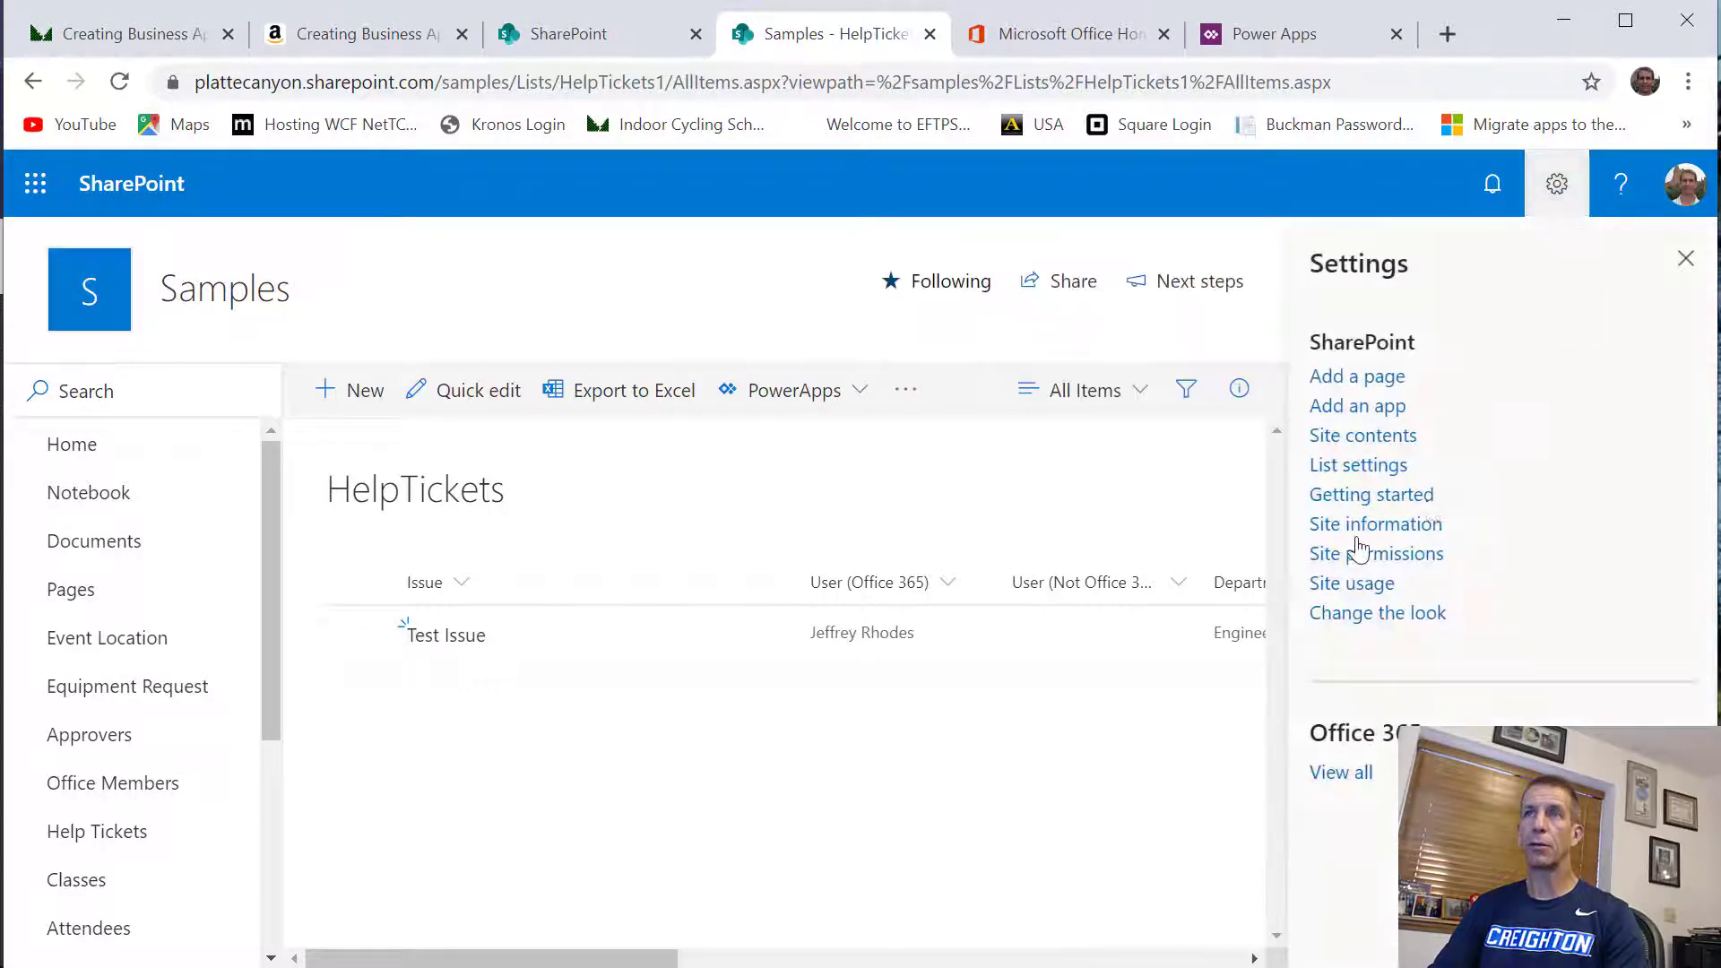
pyautogui.click(1356, 475)
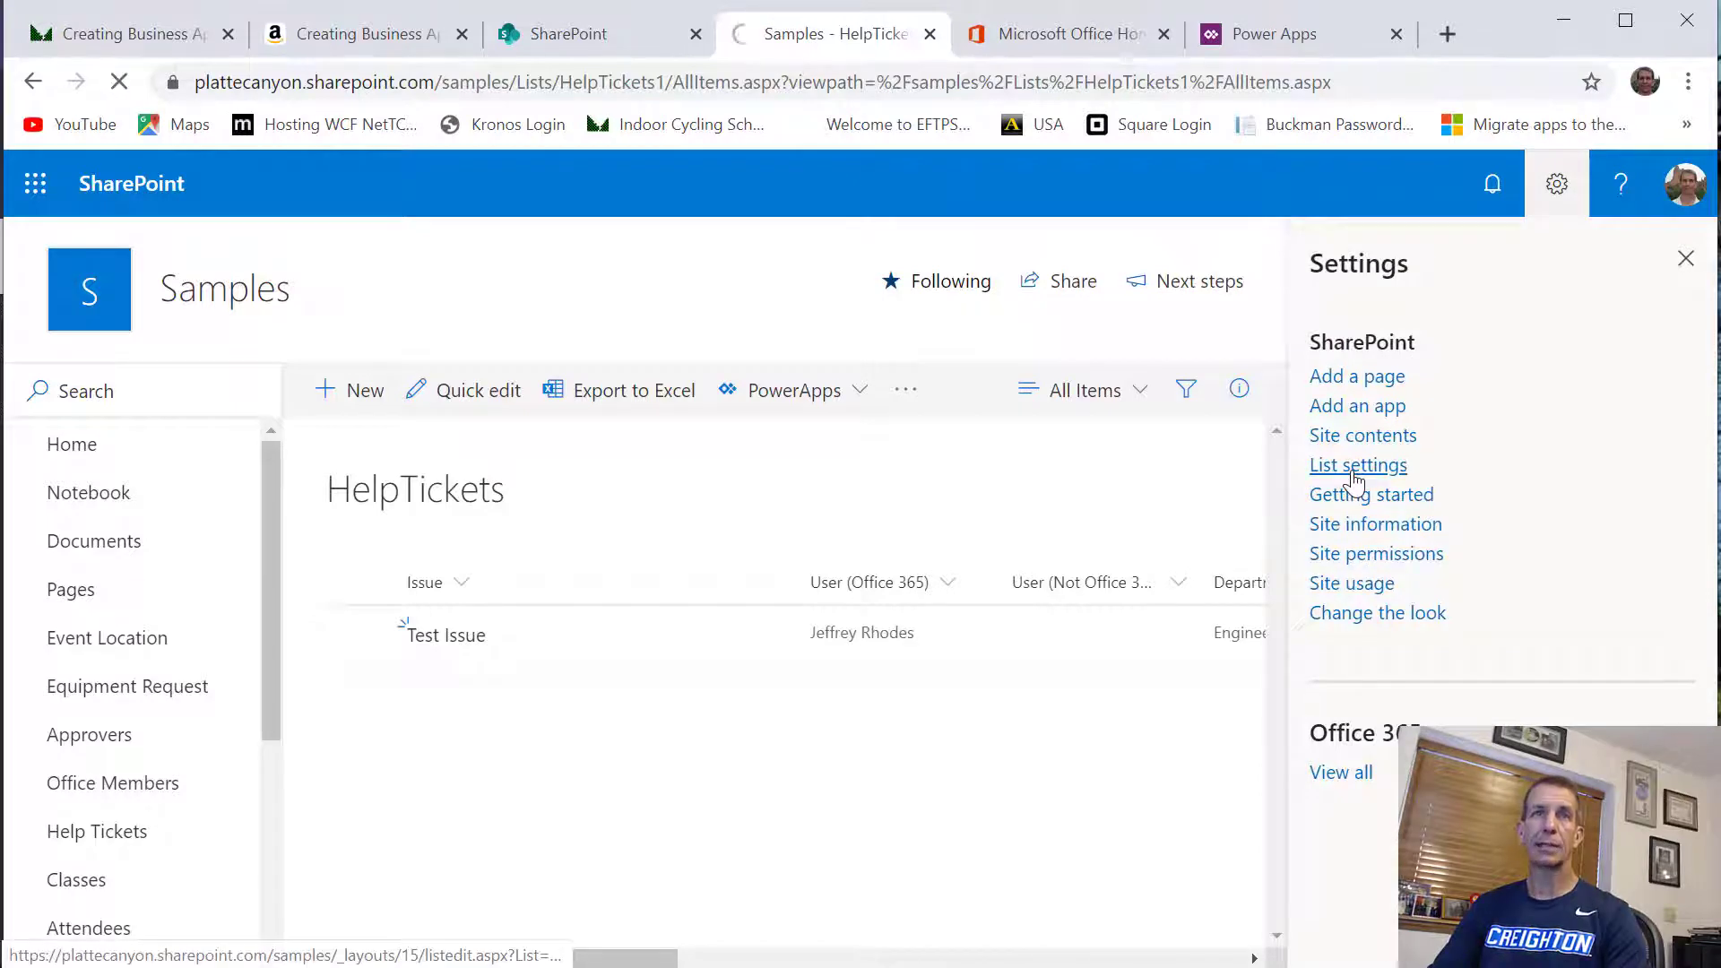
pyautogui.scroll(-3, 411, 556)
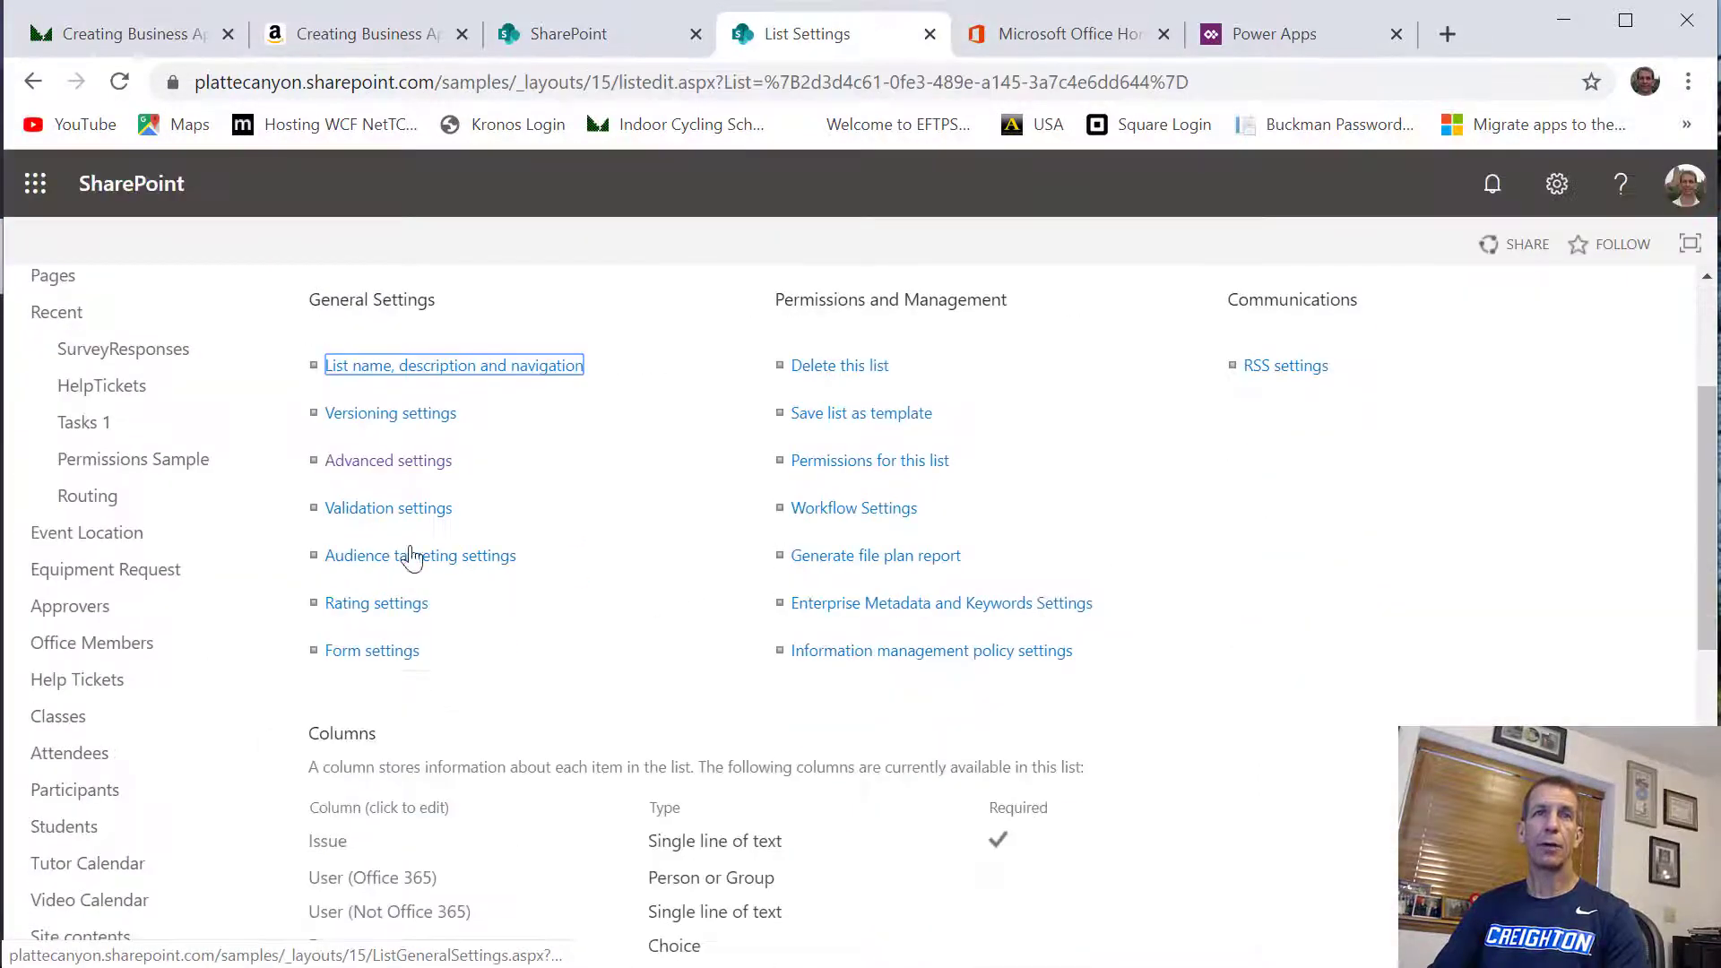
pyautogui.click(396, 464)
pyautogui.scroll(-5, 438, 548)
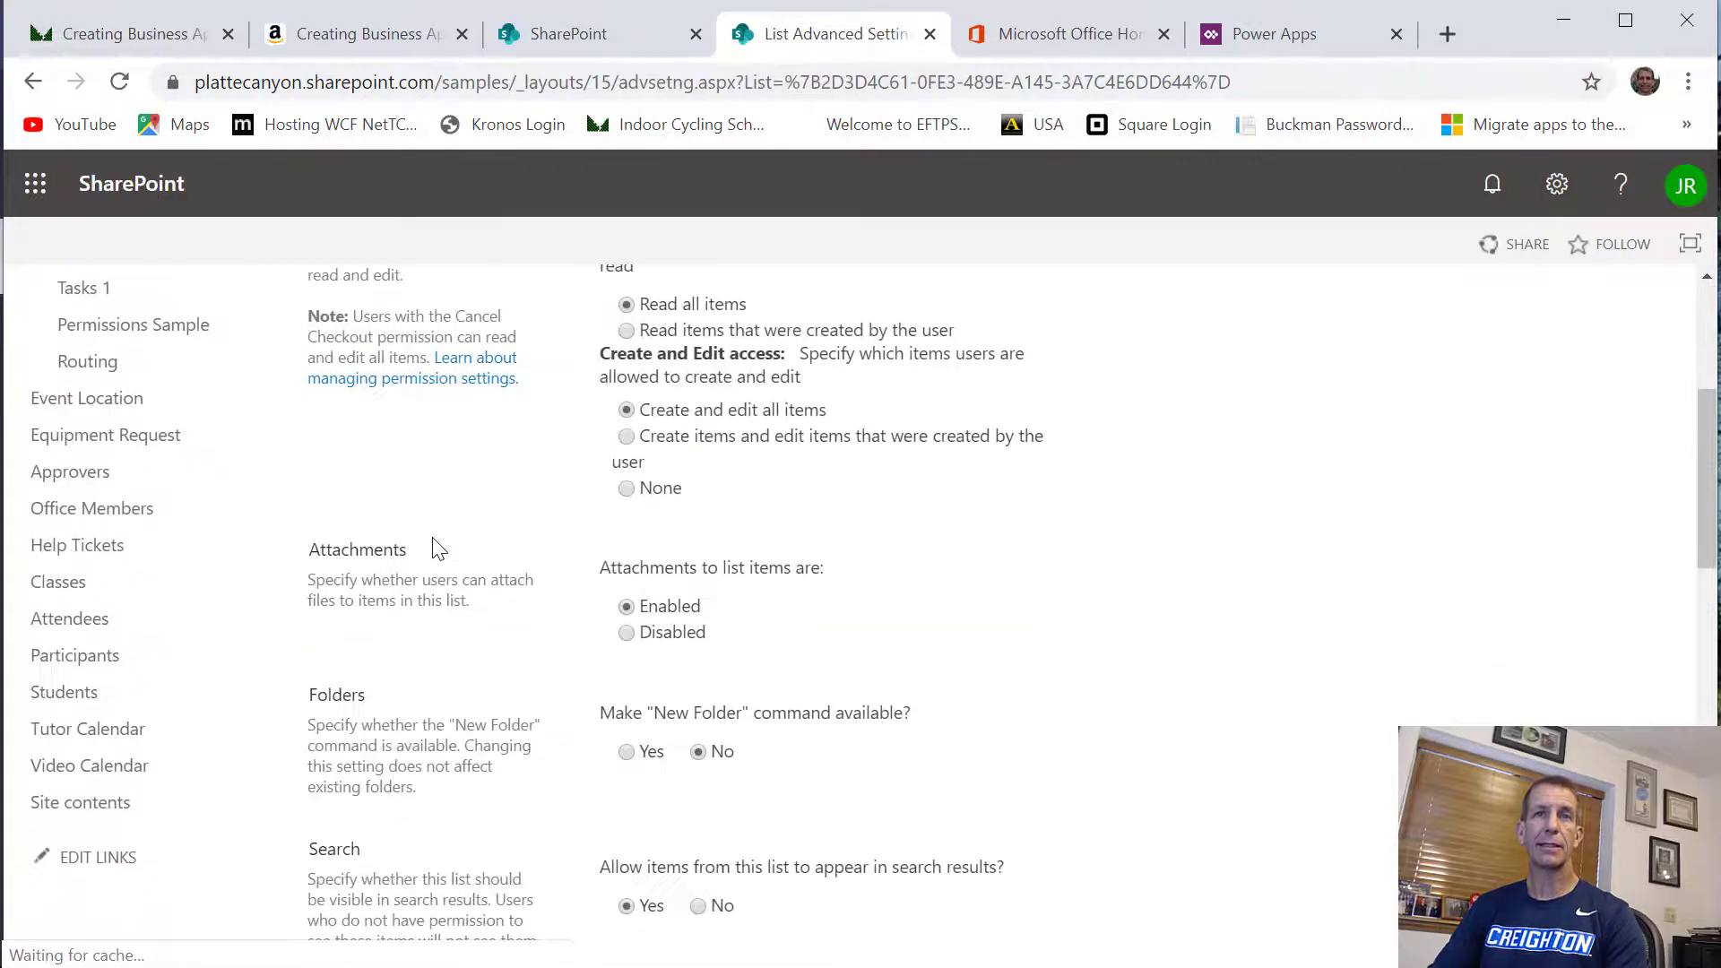
pyautogui.scroll(-15, 438, 549)
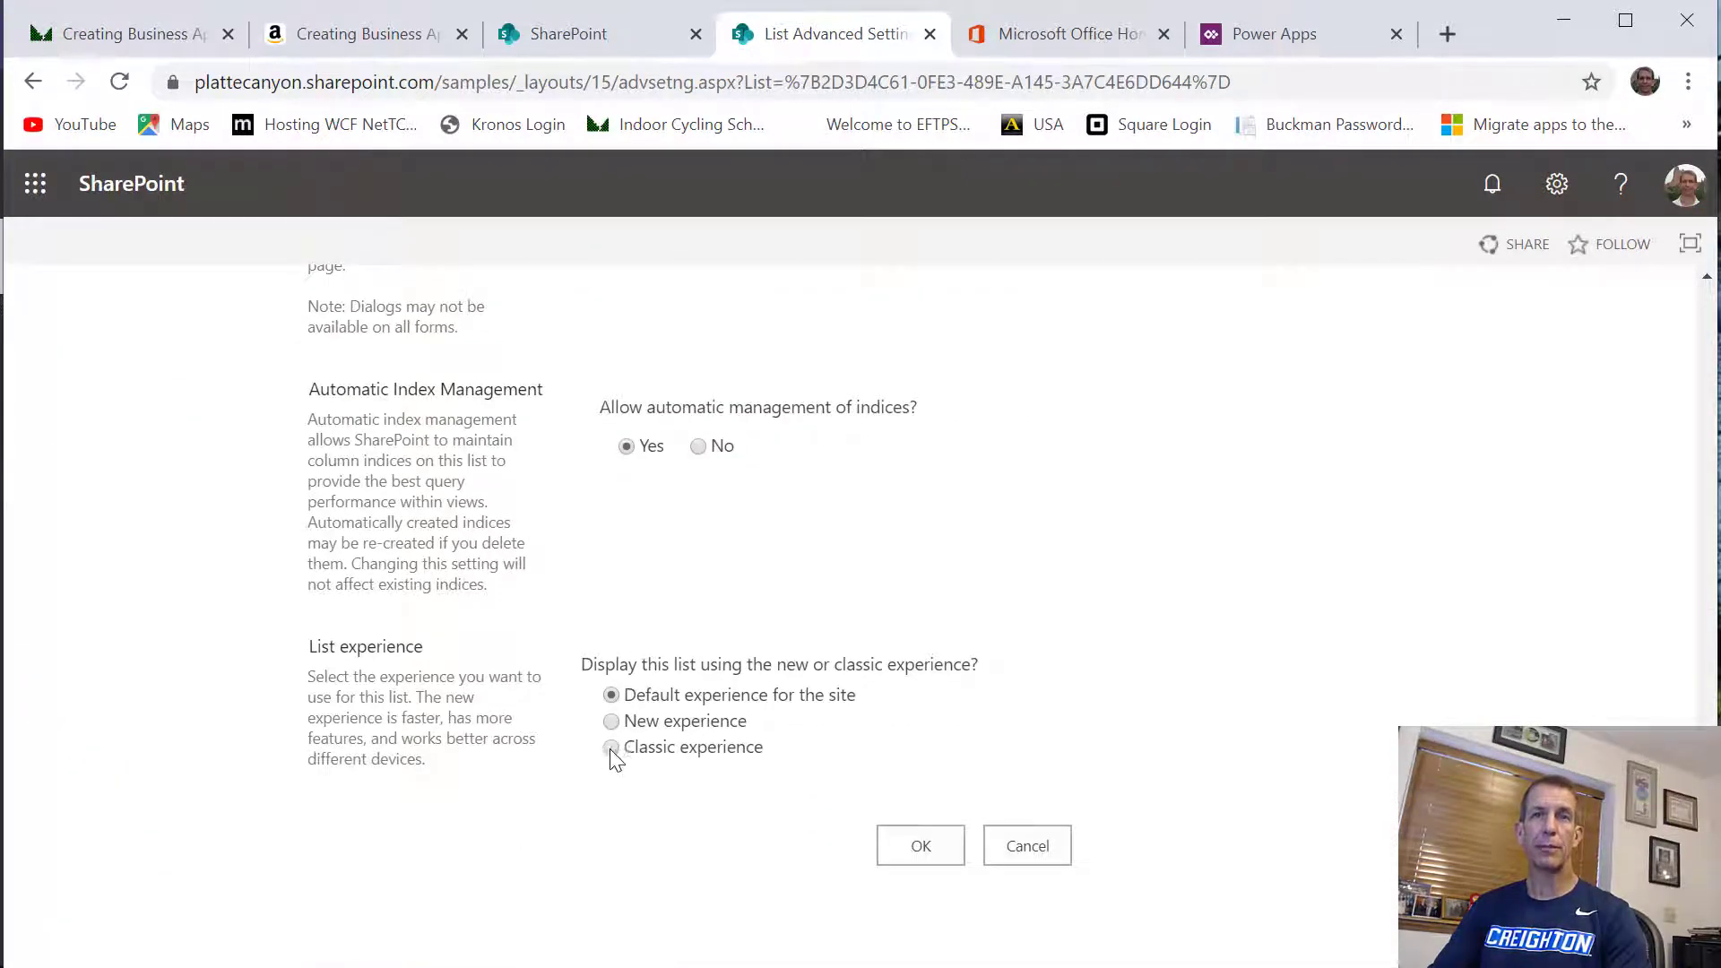
pyautogui.click(610, 748)
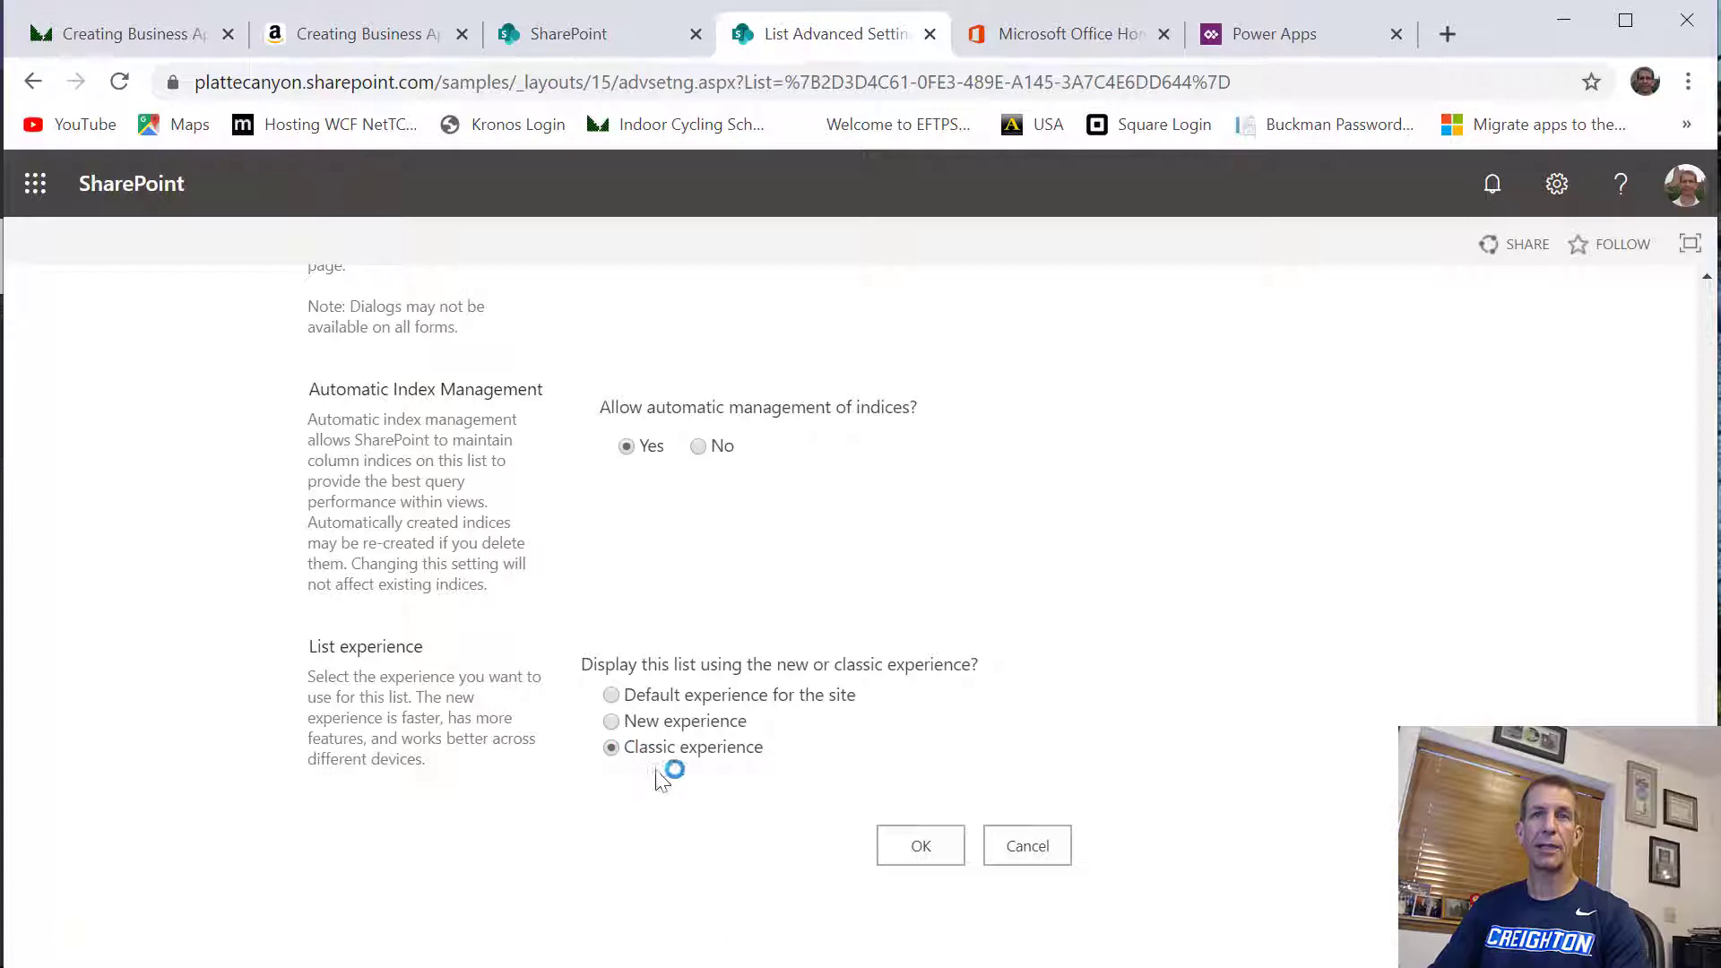
pyautogui.click(914, 859)
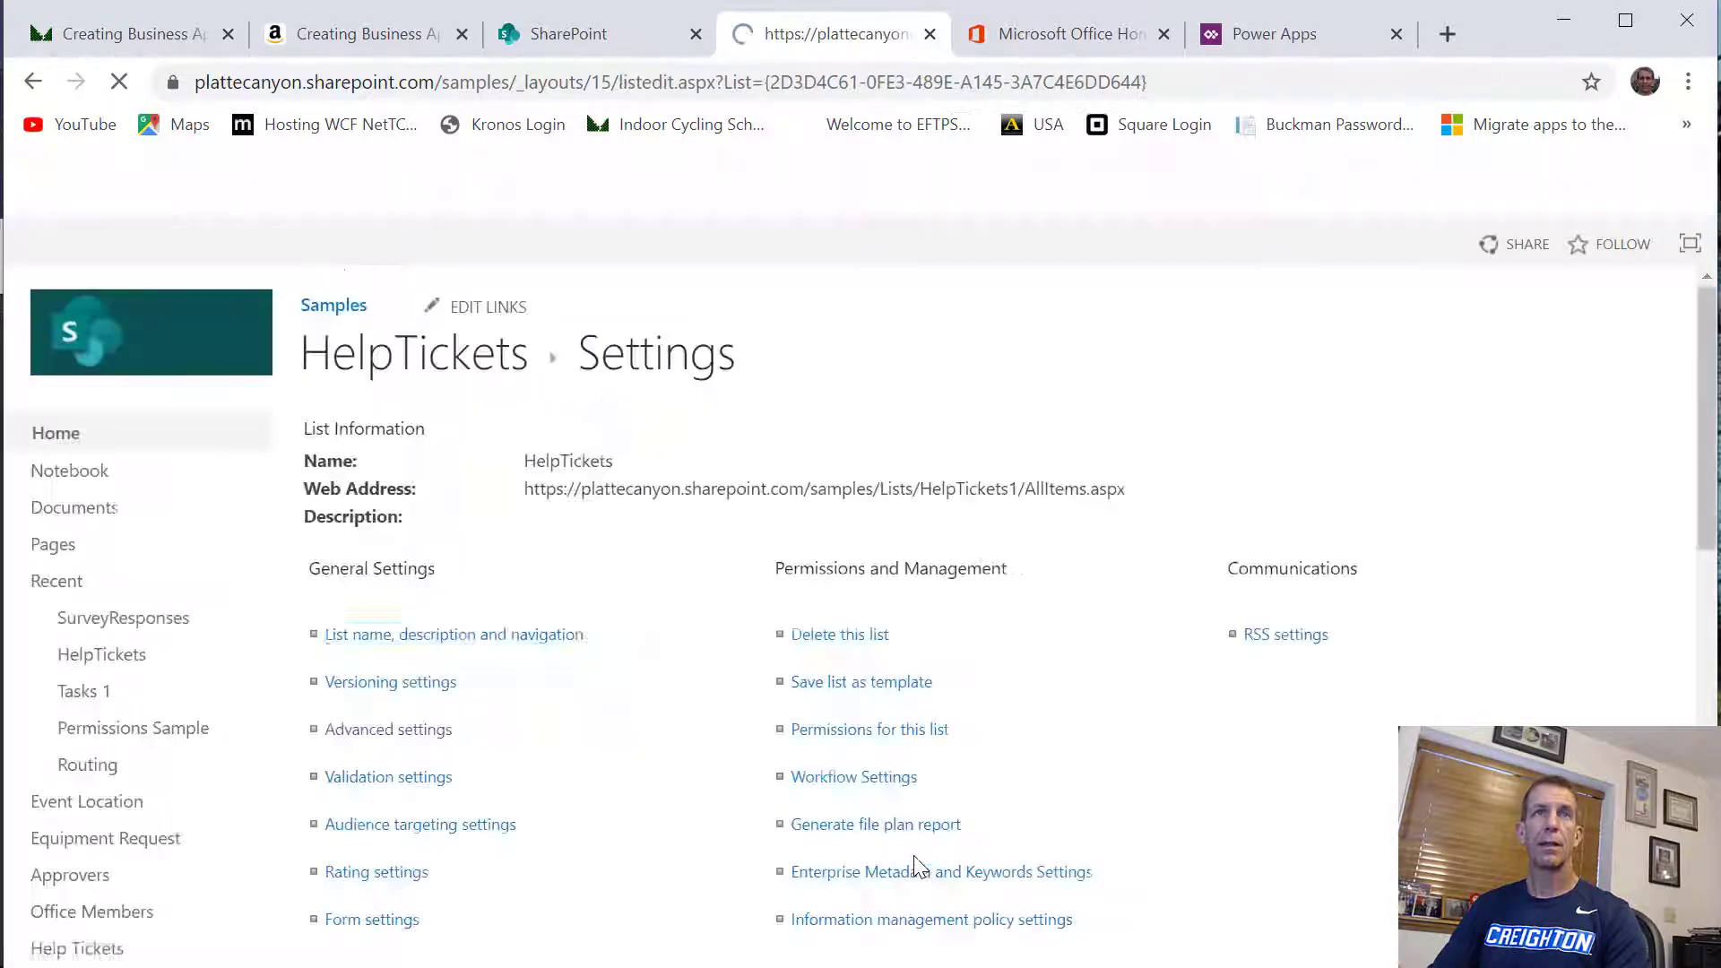
# Return from the settings to the HelpTickets list and search its items for "TEst"
pyautogui.click(434, 347)
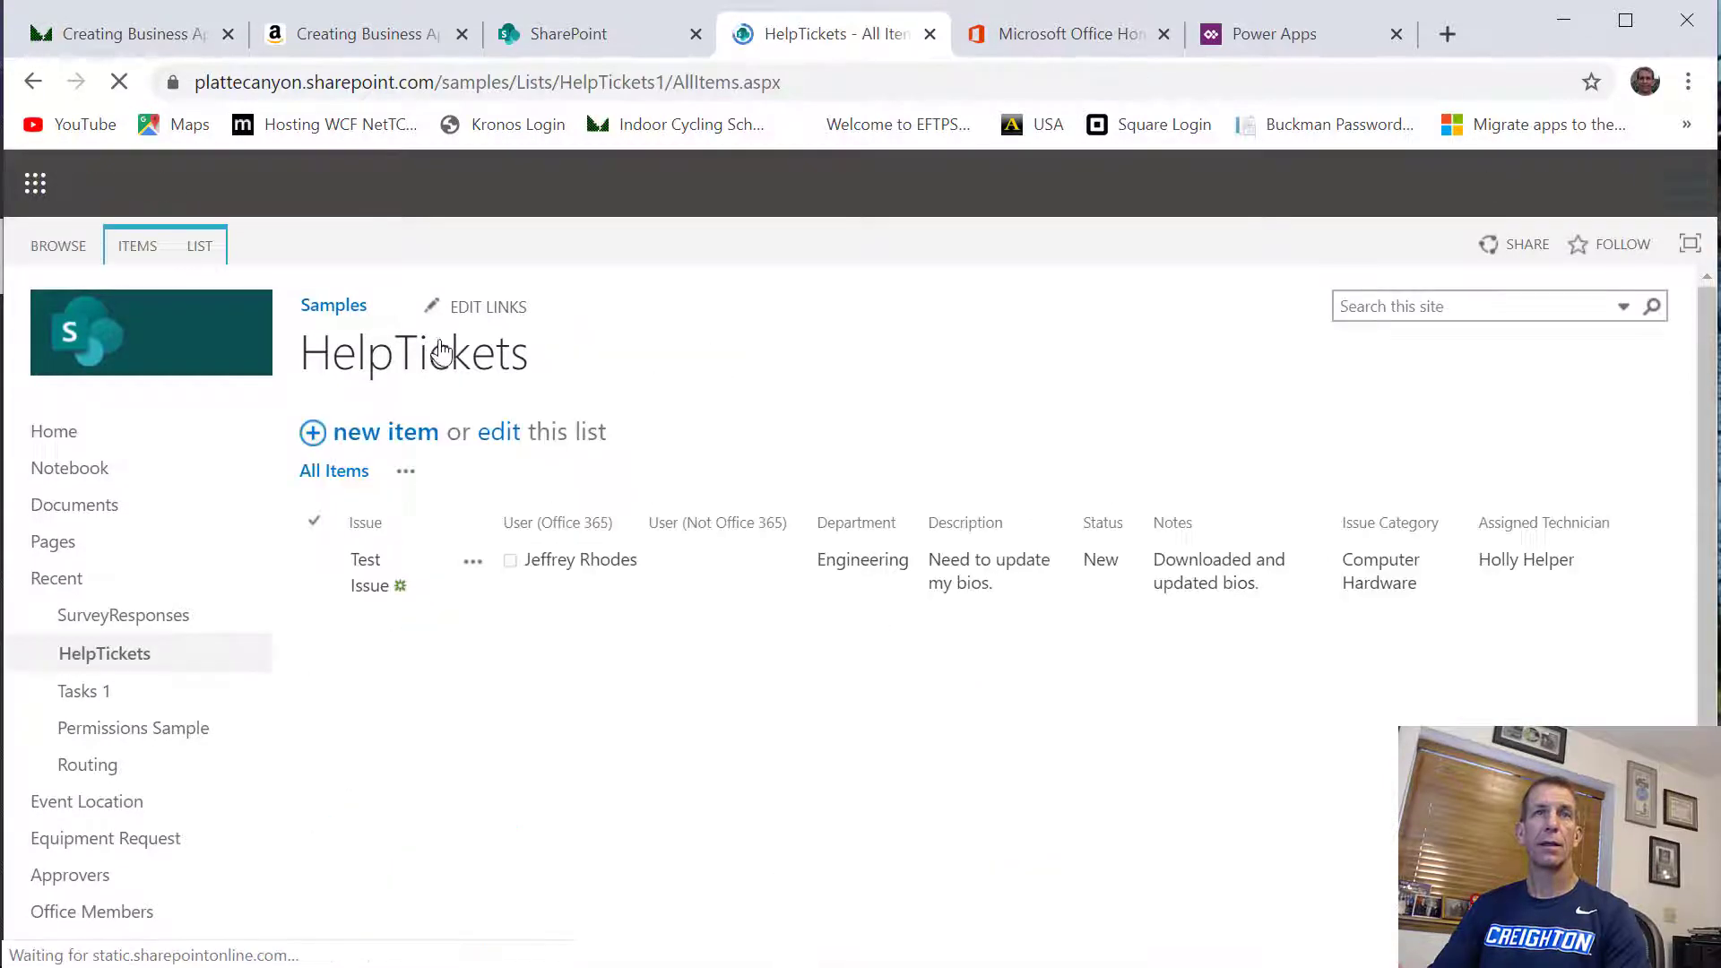
pyautogui.click(587, 477)
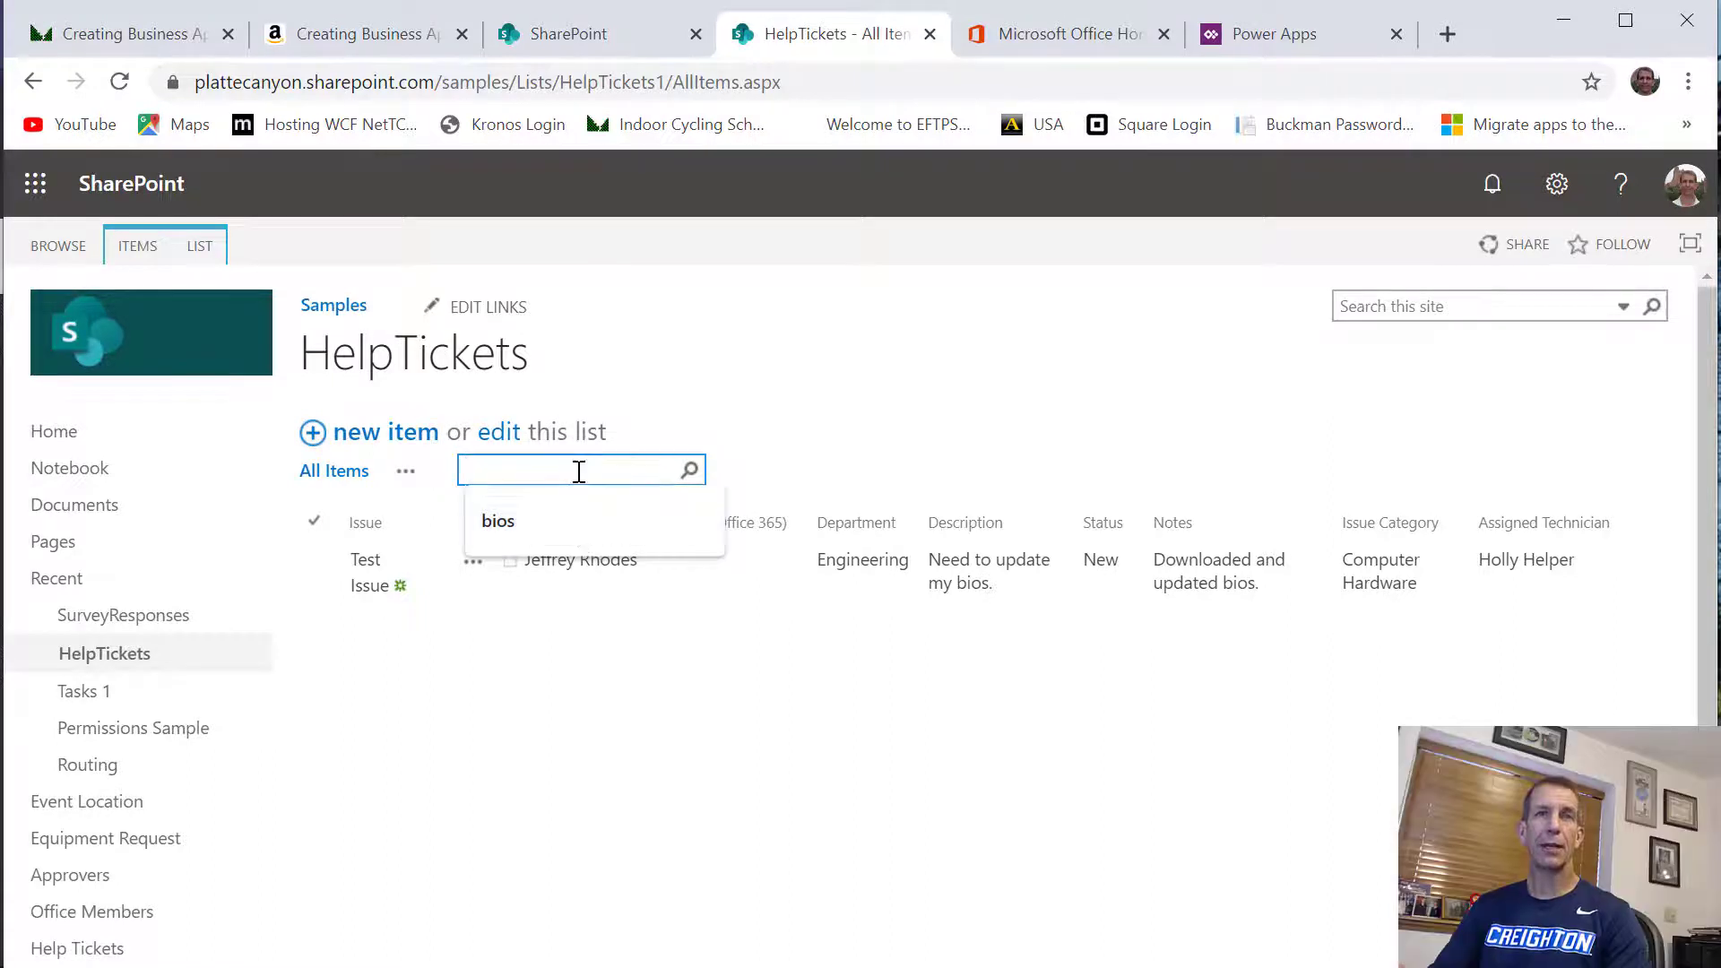
pyautogui.click(778, 406)
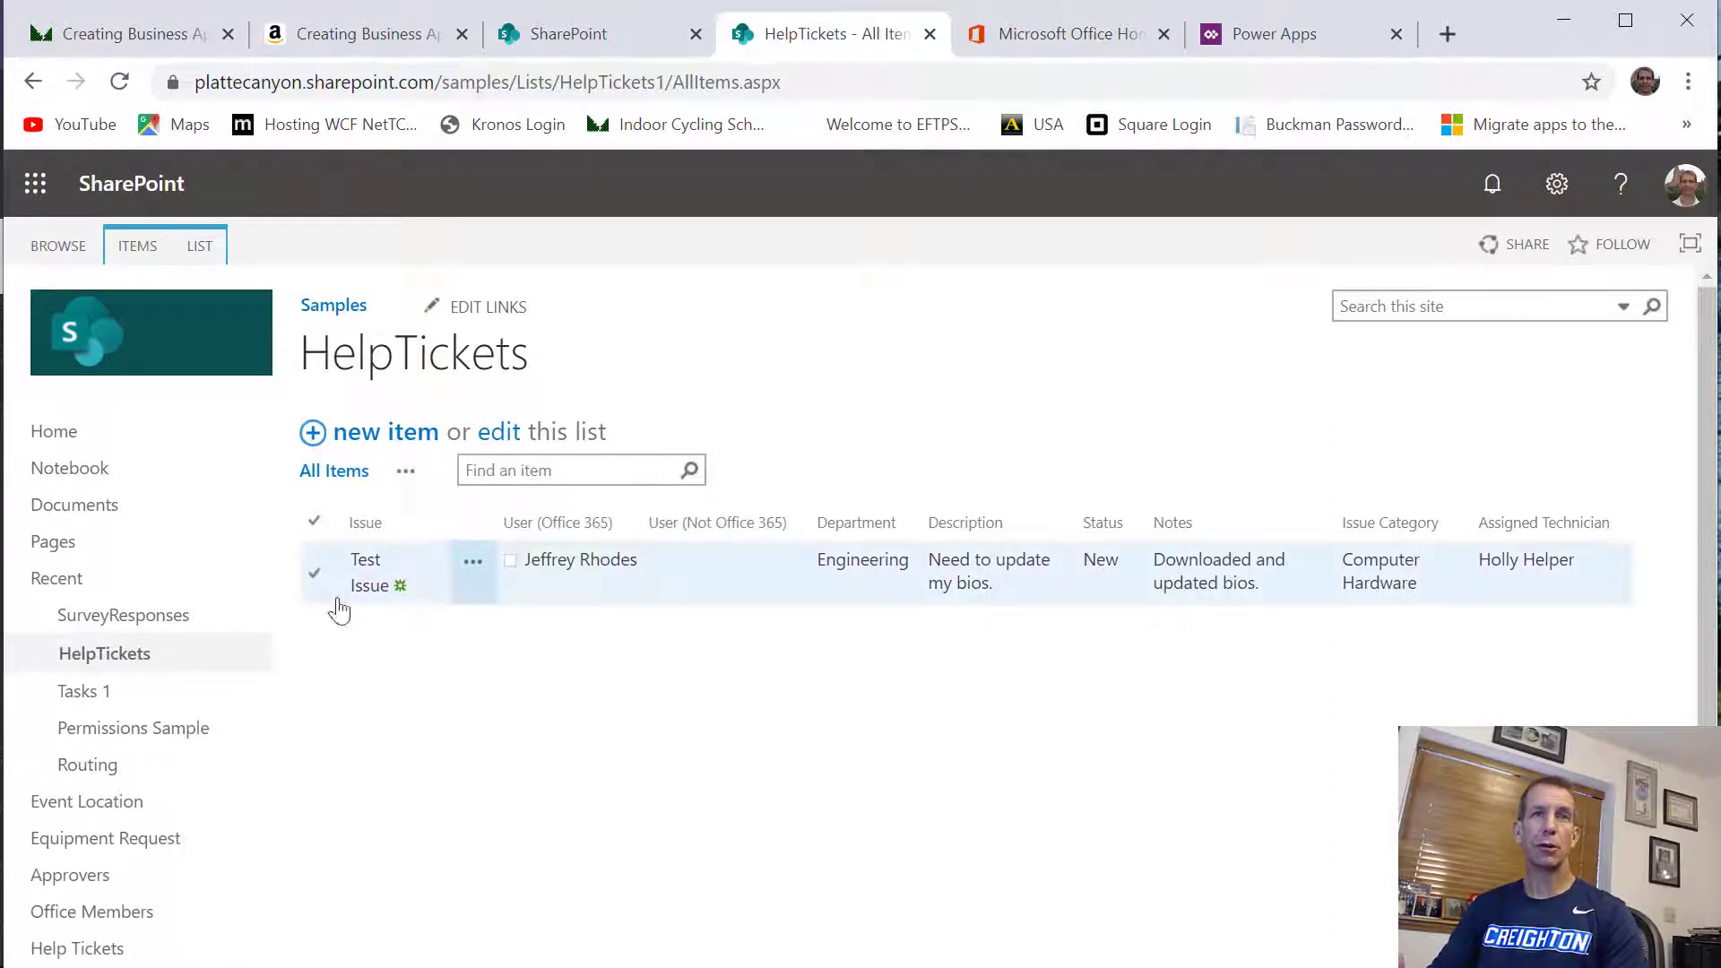
pyautogui.click(505, 459)
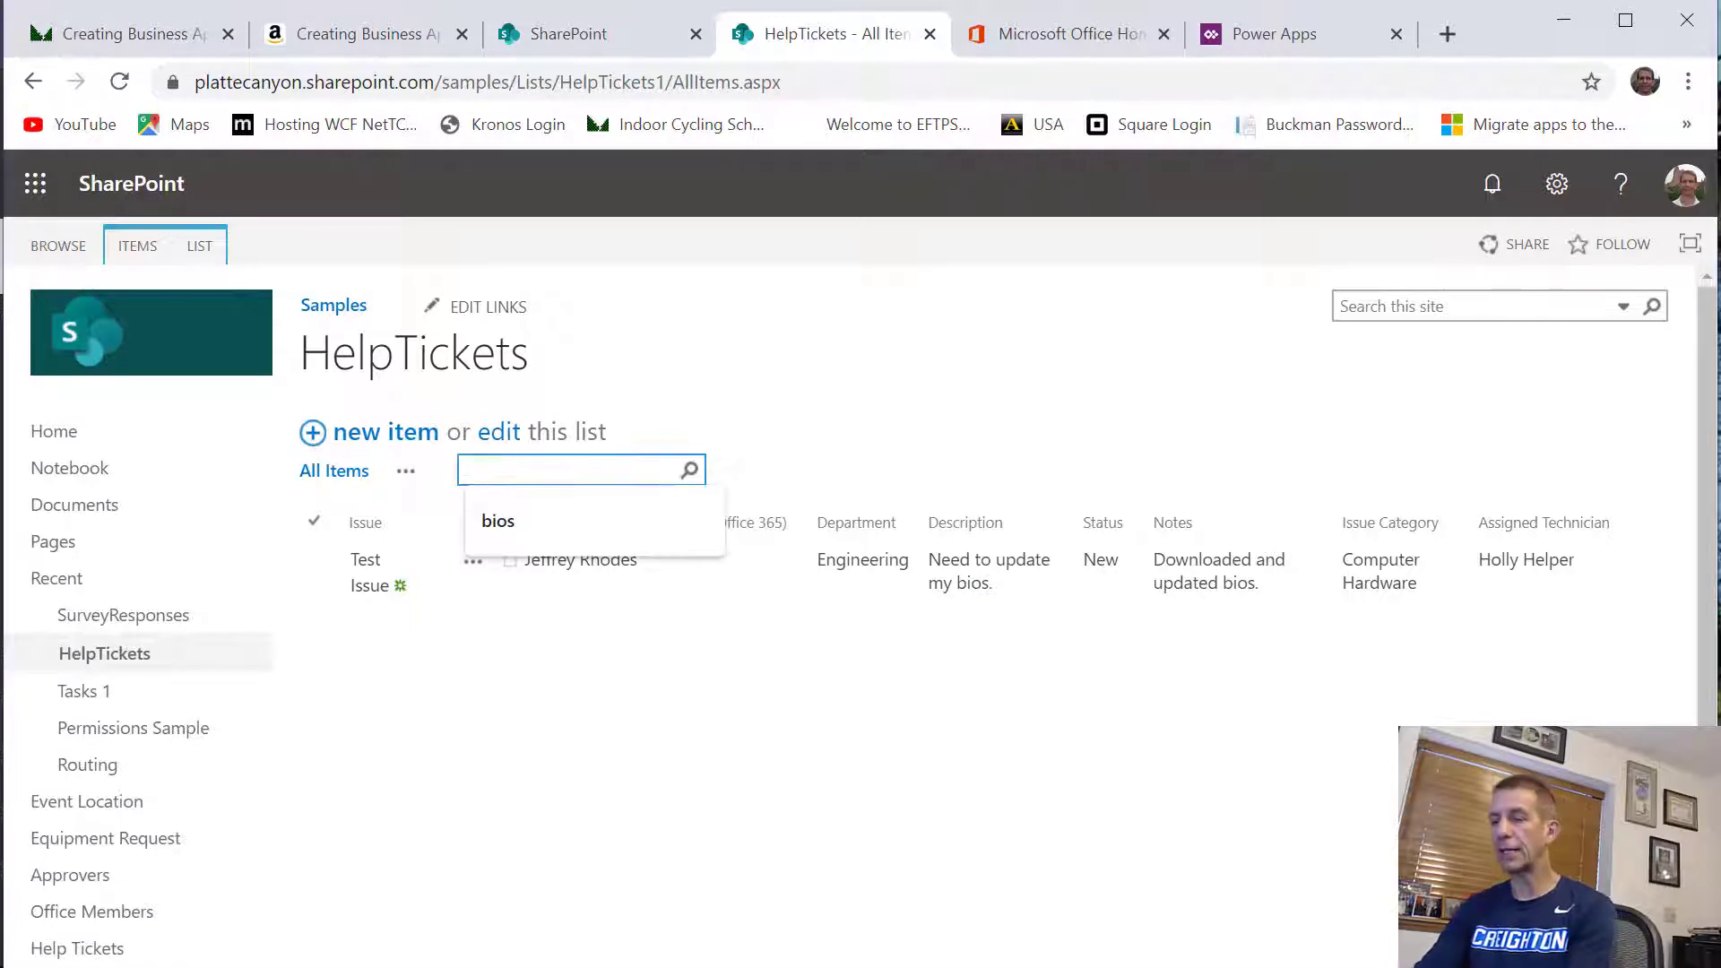
pyautogui.write('TEst')
pyautogui.press('Return')
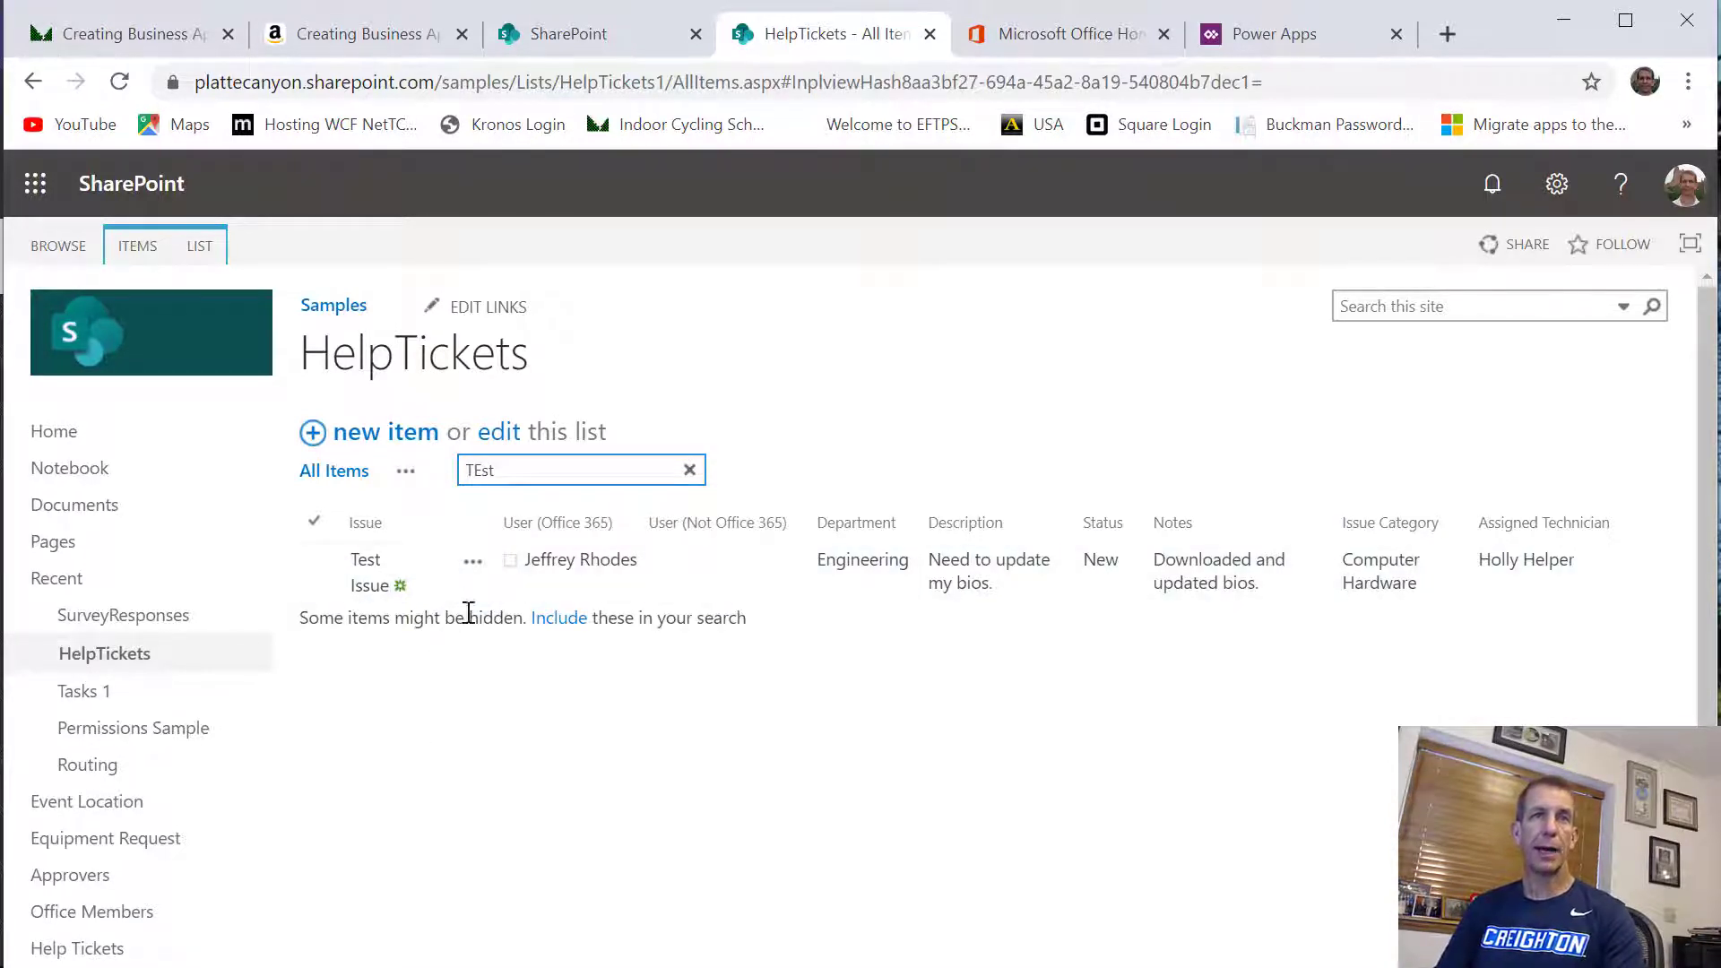
# Replace the HelpTickets list's search term with "bios" and run the search
pyautogui.doubleClick(549, 469)
pyautogui.write('bios')
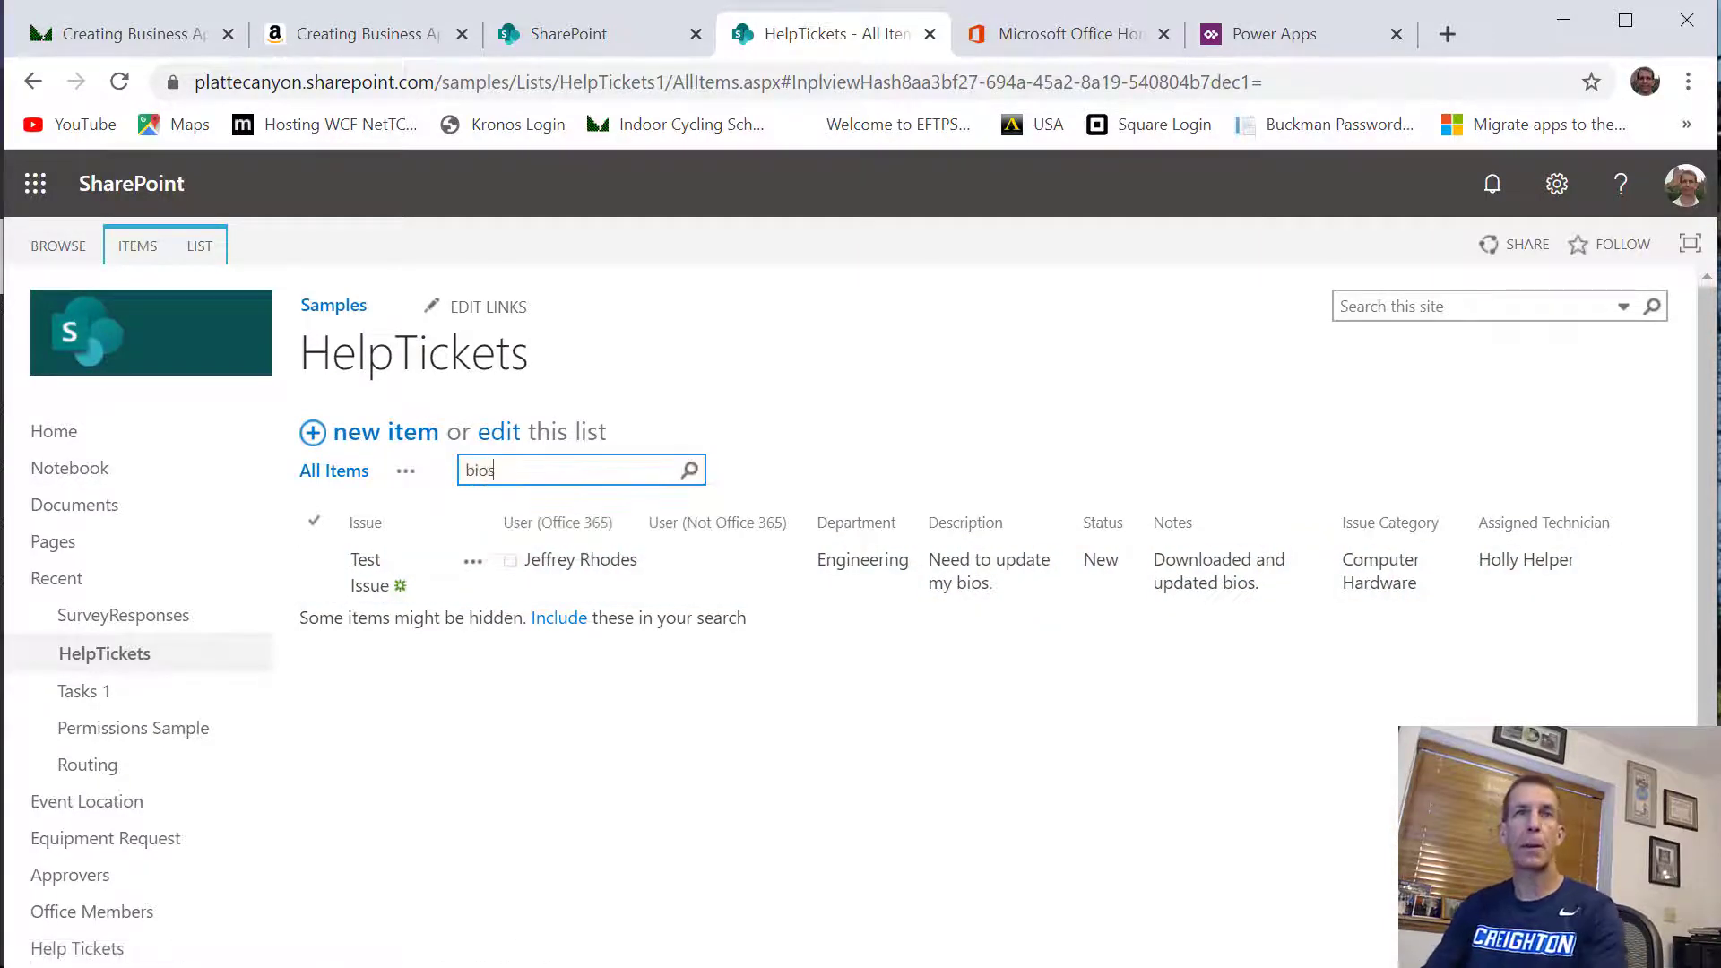
pyautogui.press('Return')
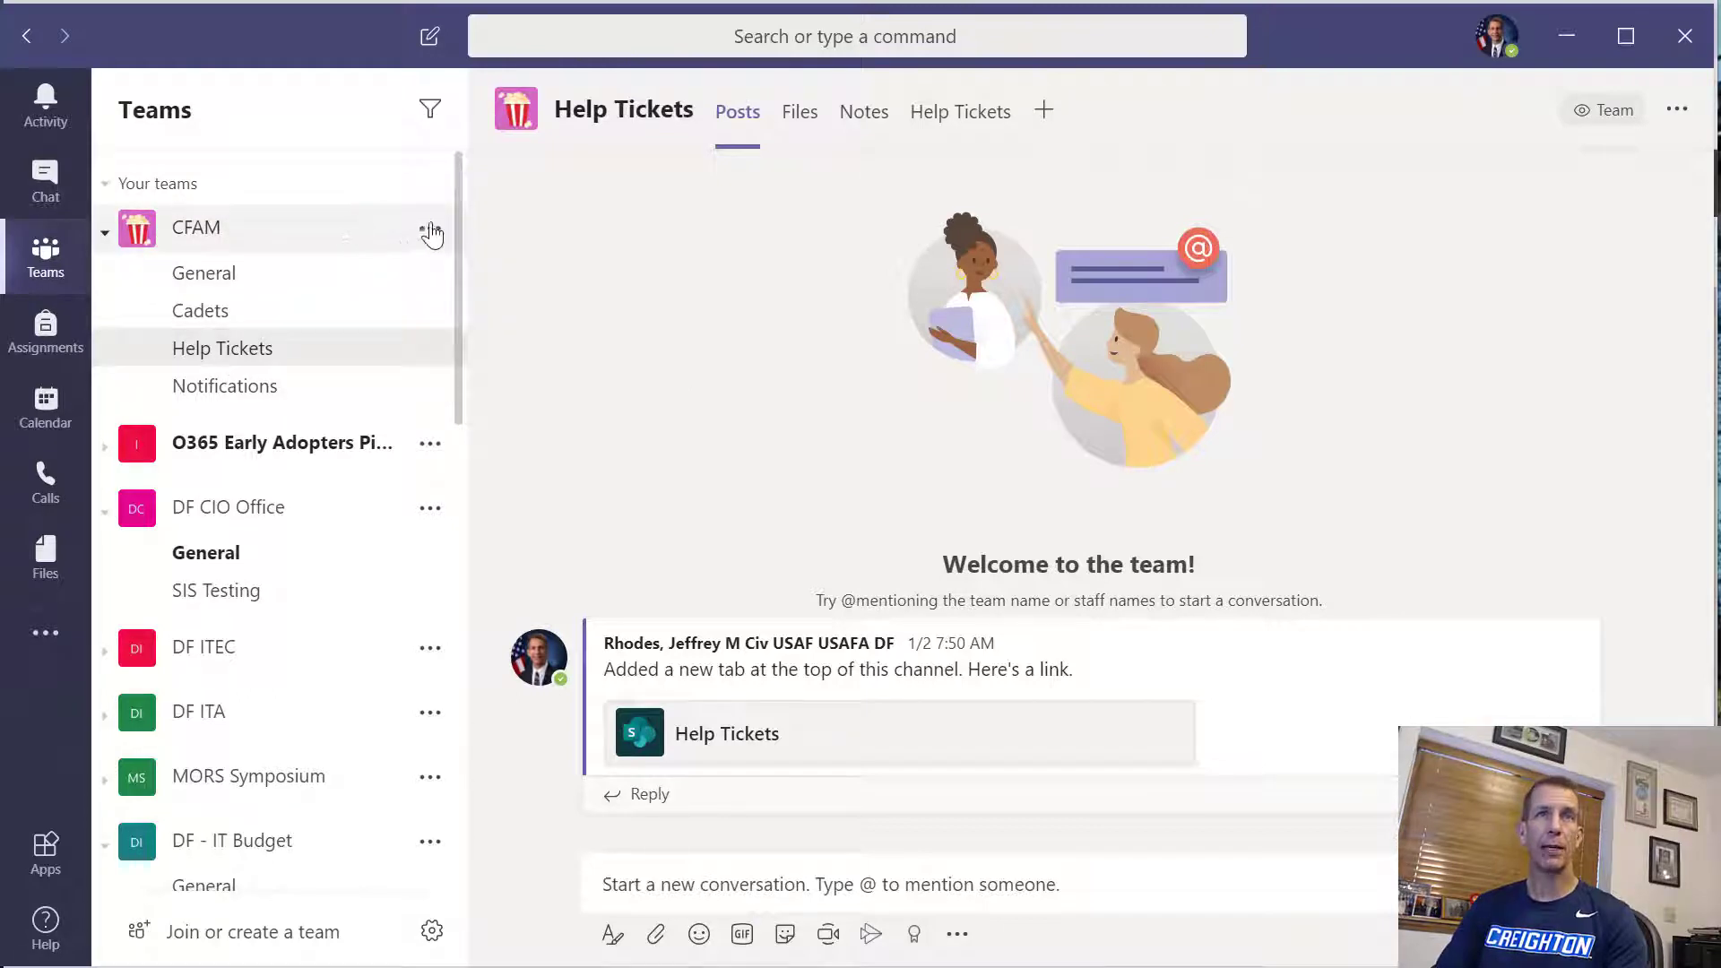
# In Microsoft Teams, view the SharePoint lists available for a new tab in CFAM's Help Tickets channel, and close without adding one
pyautogui.click(431, 229)
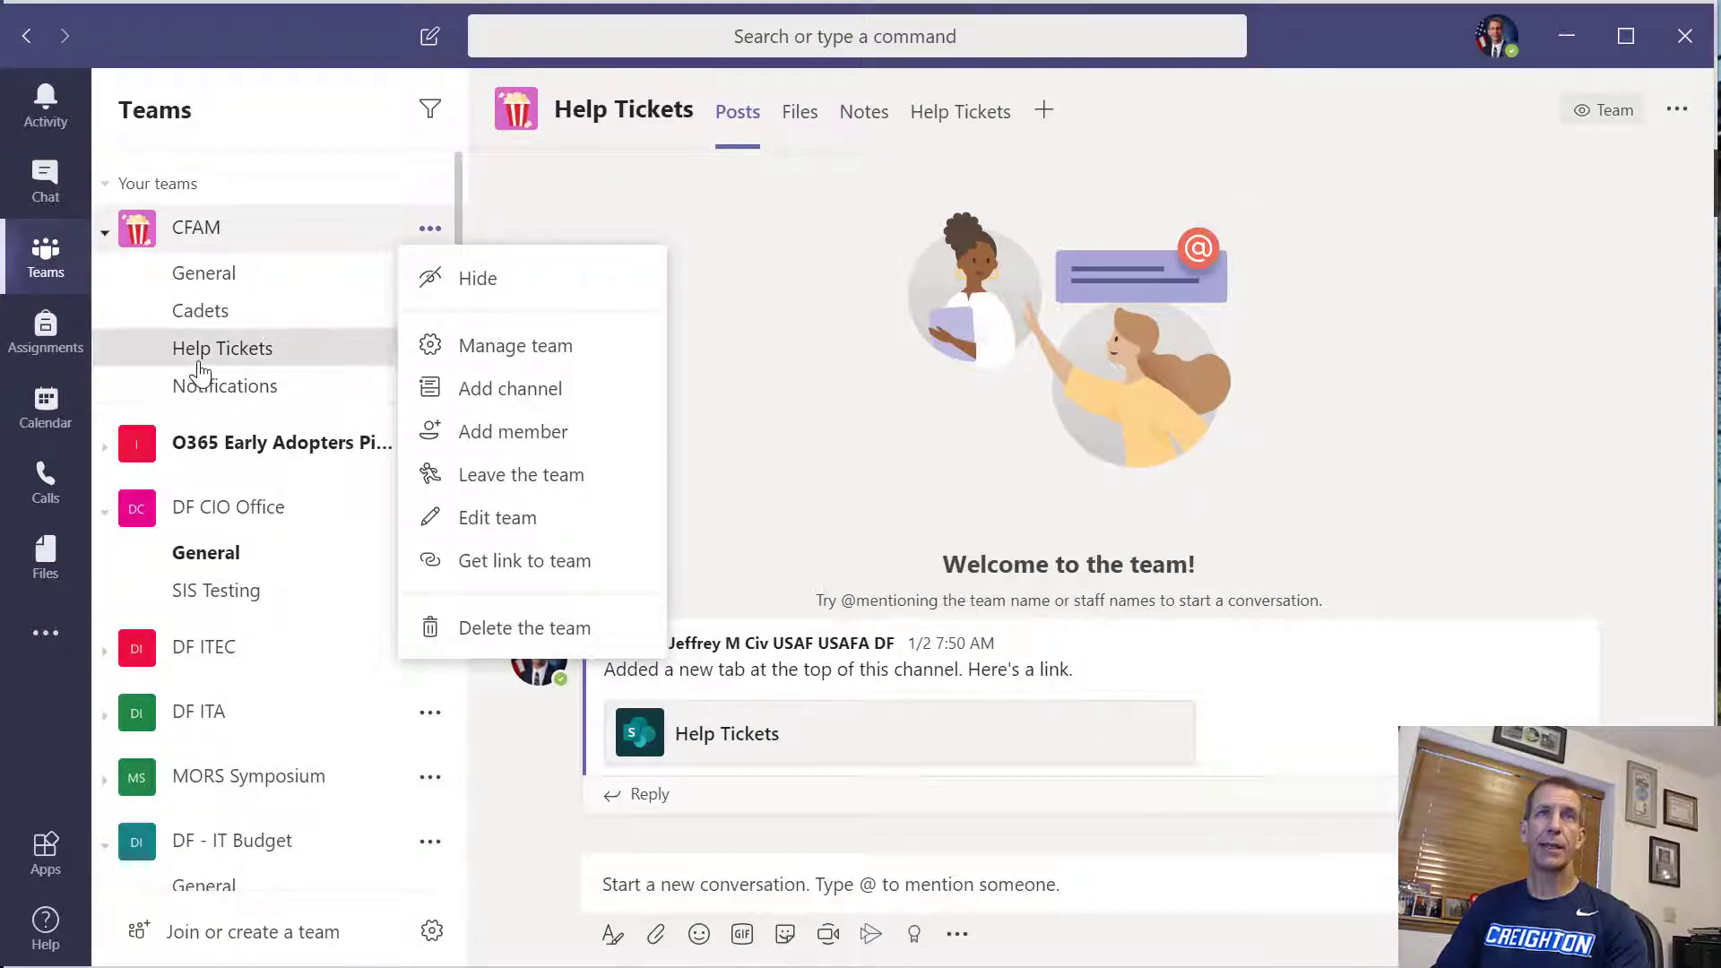
pyautogui.click(199, 361)
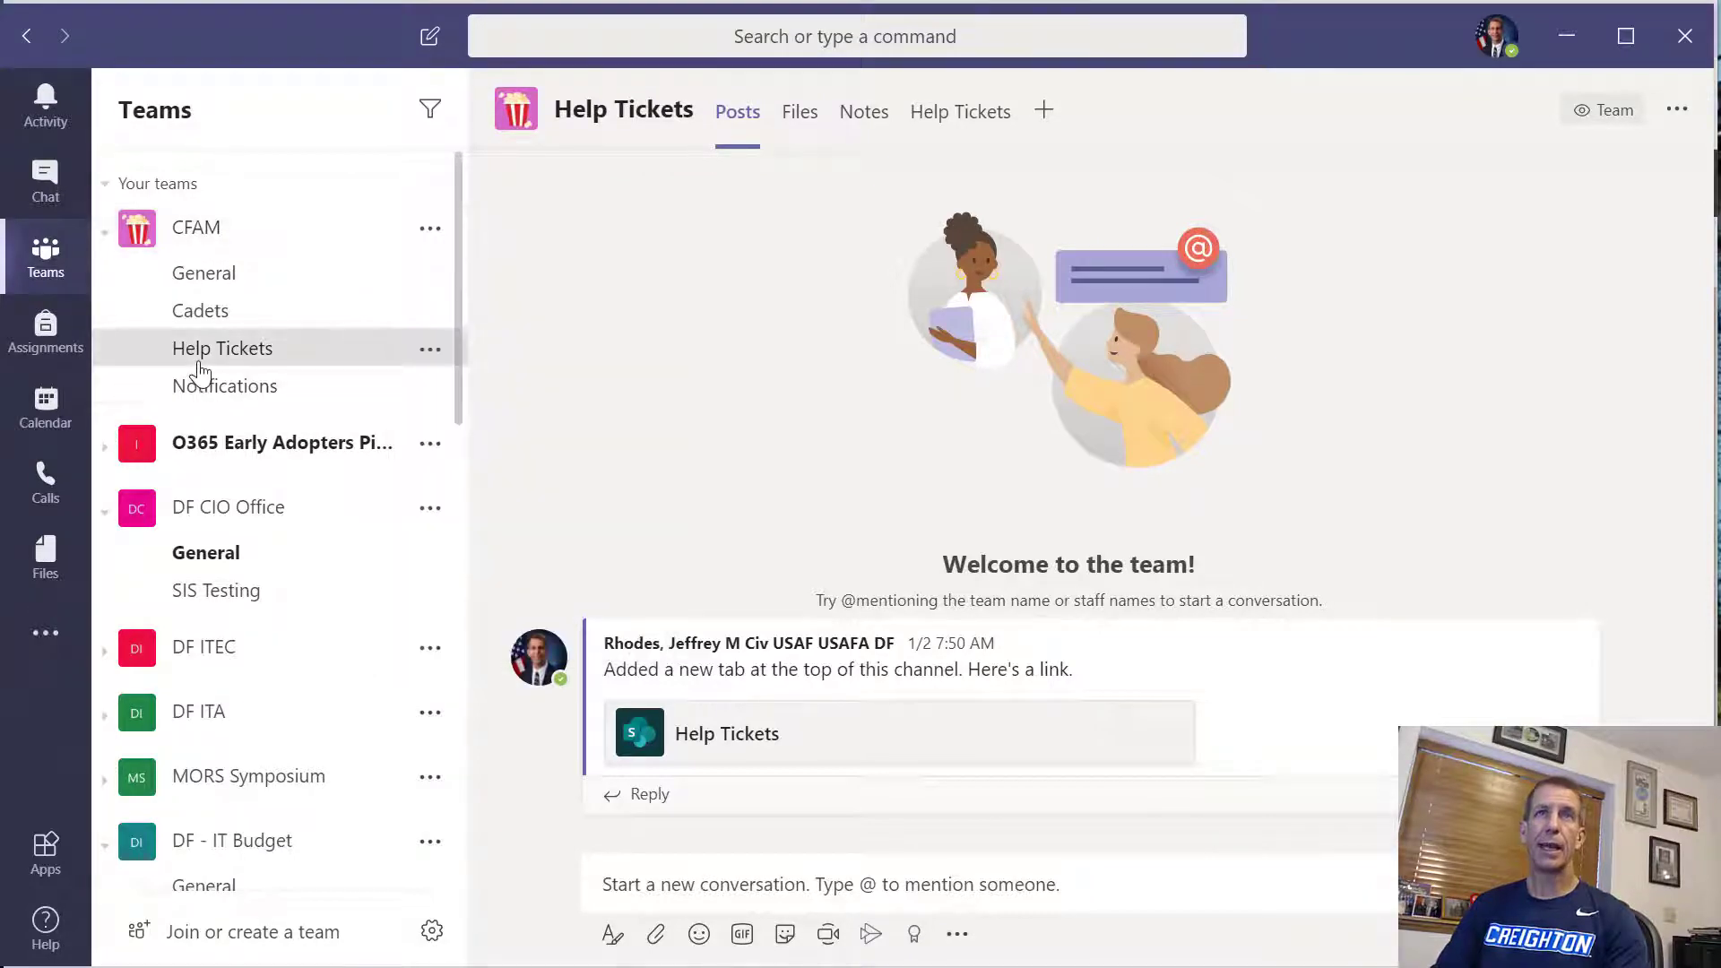
pyautogui.click(1045, 122)
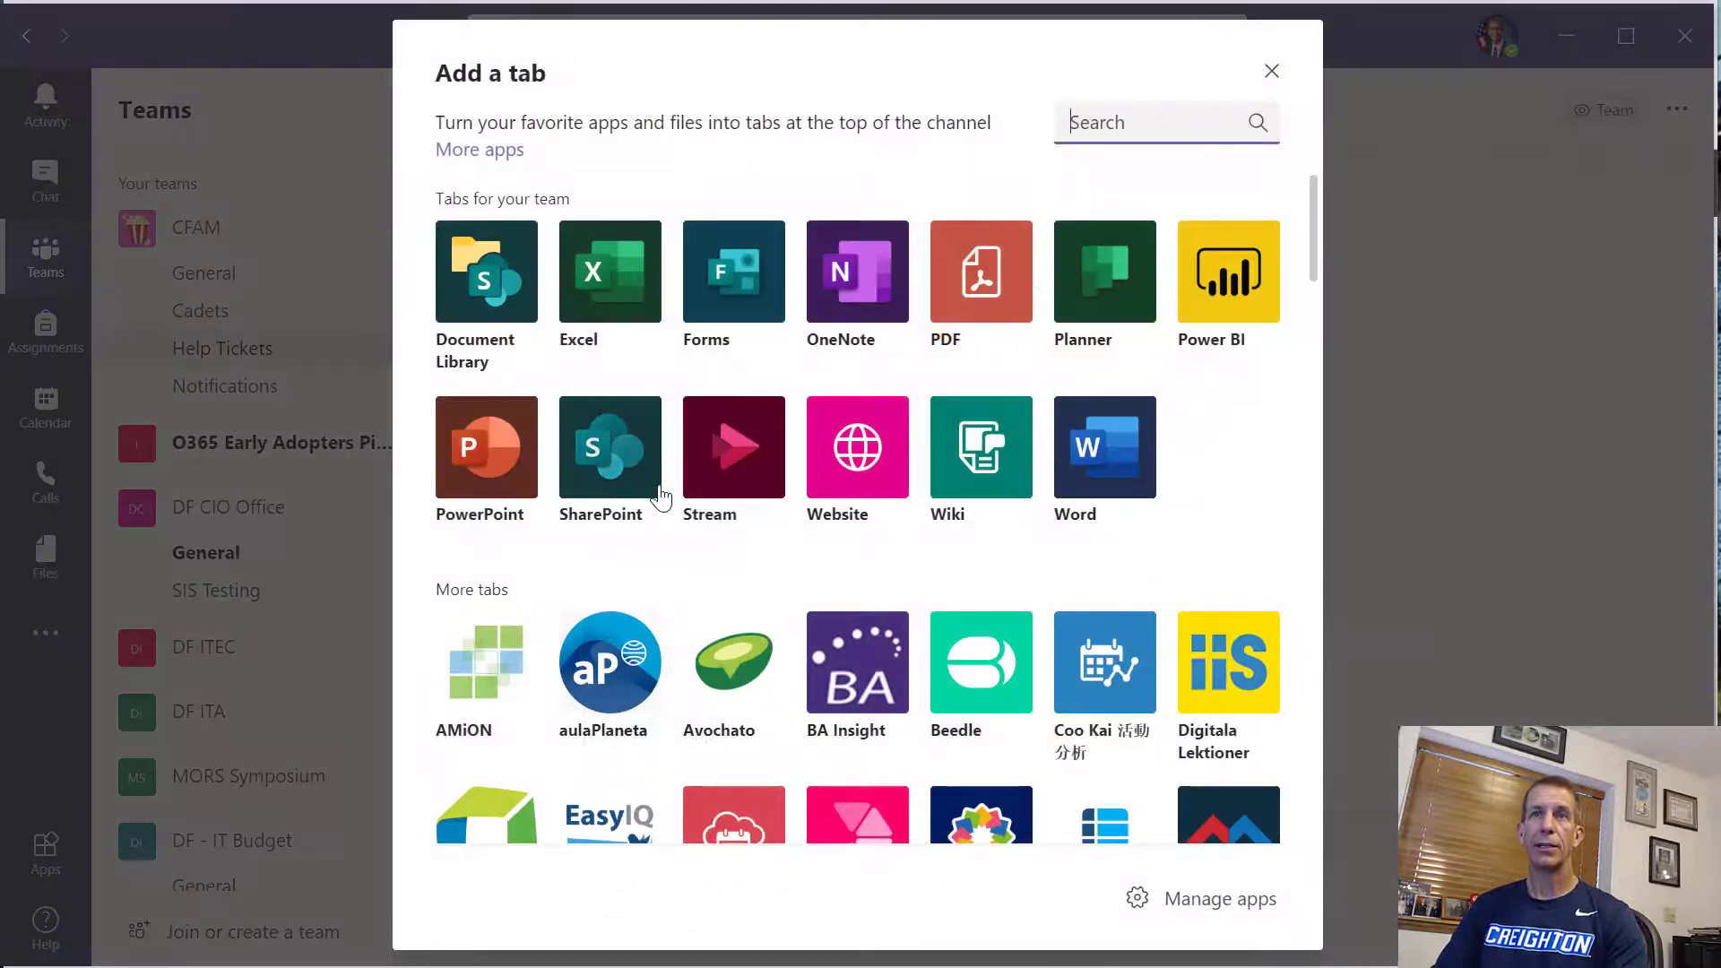
pyautogui.click(646, 484)
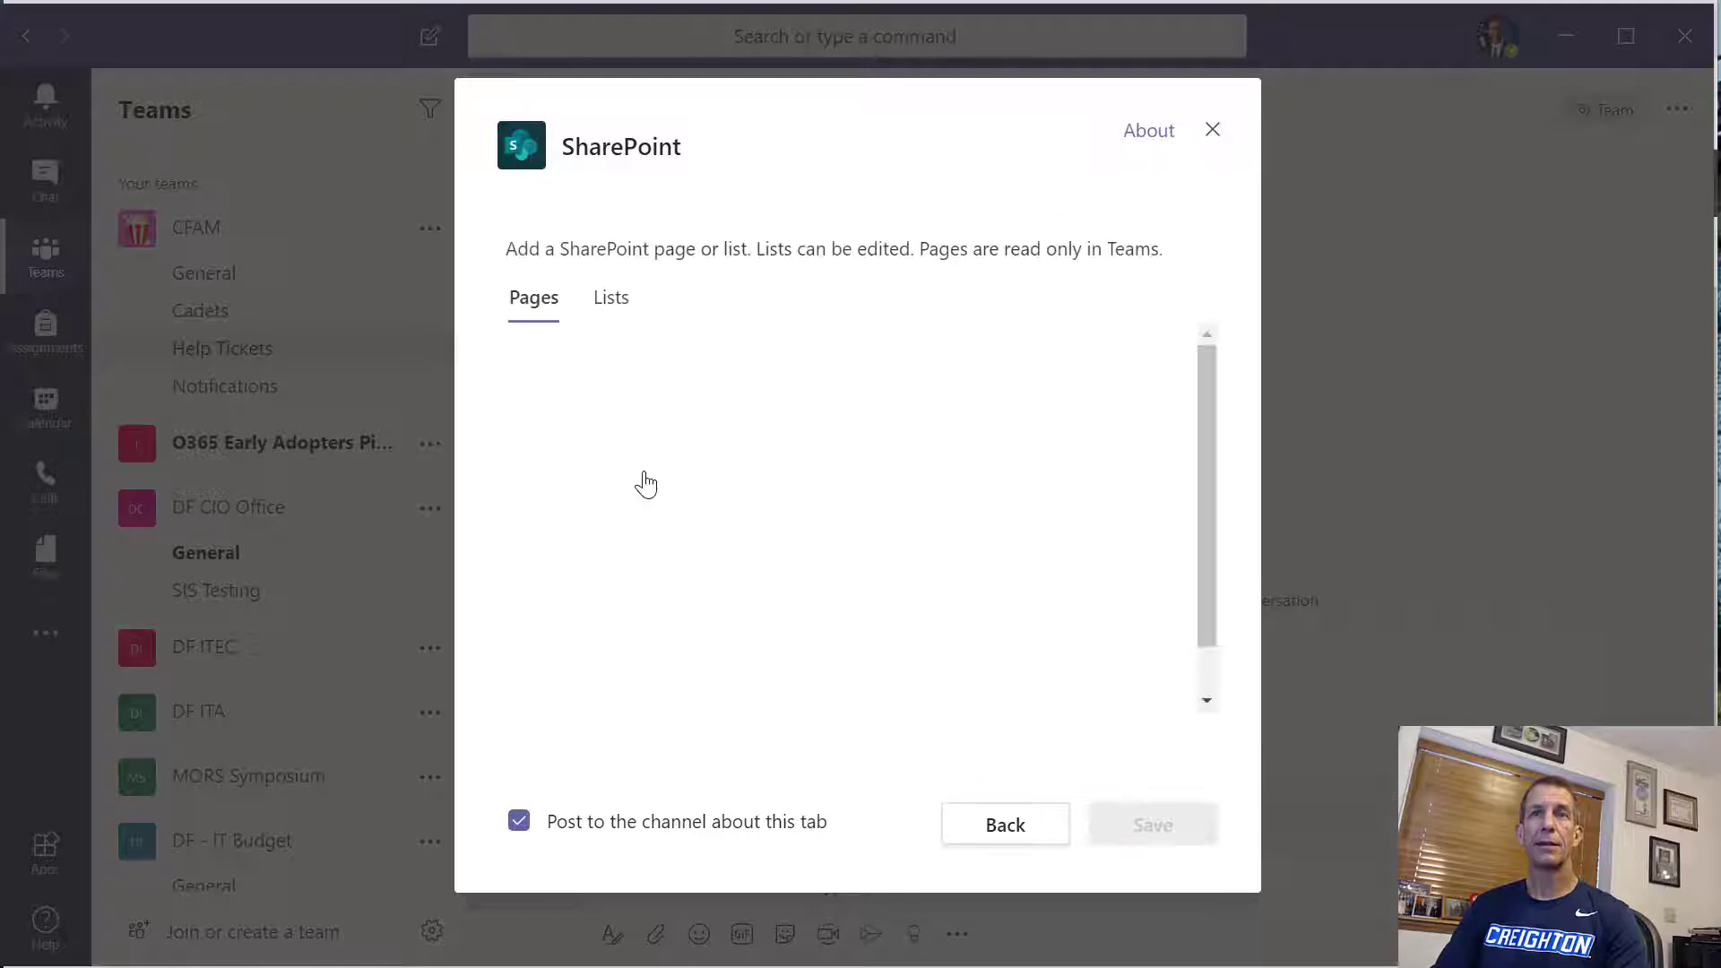
pyautogui.click(610, 298)
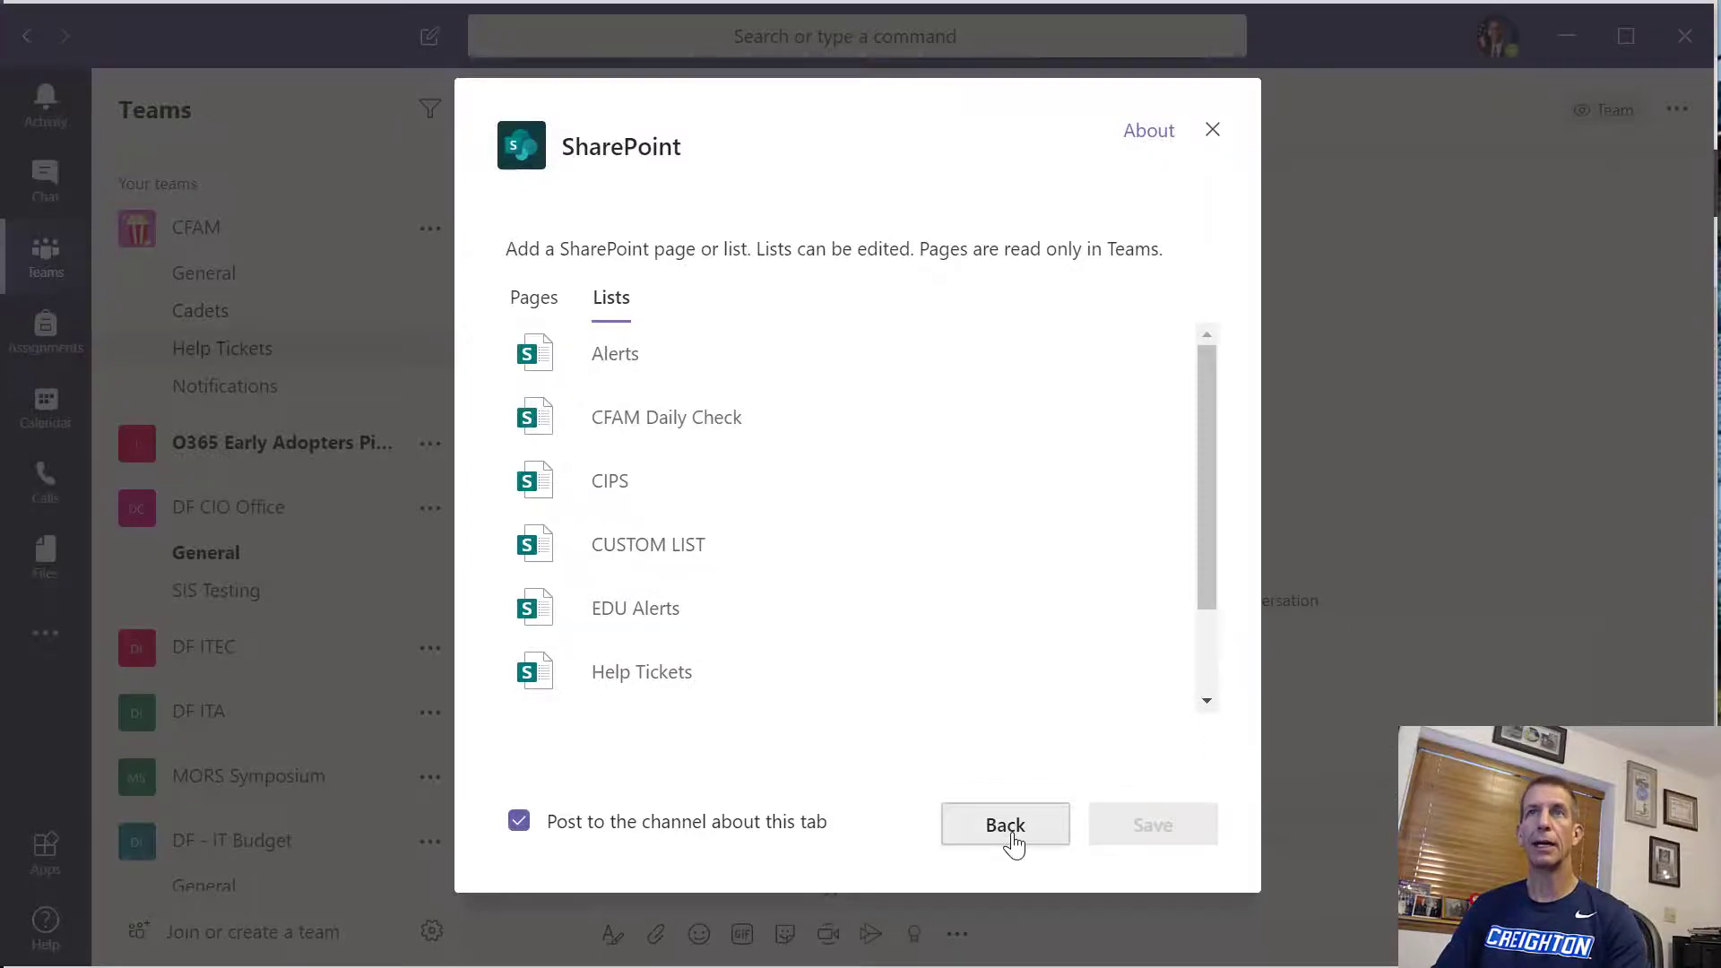
pyautogui.click(1005, 824)
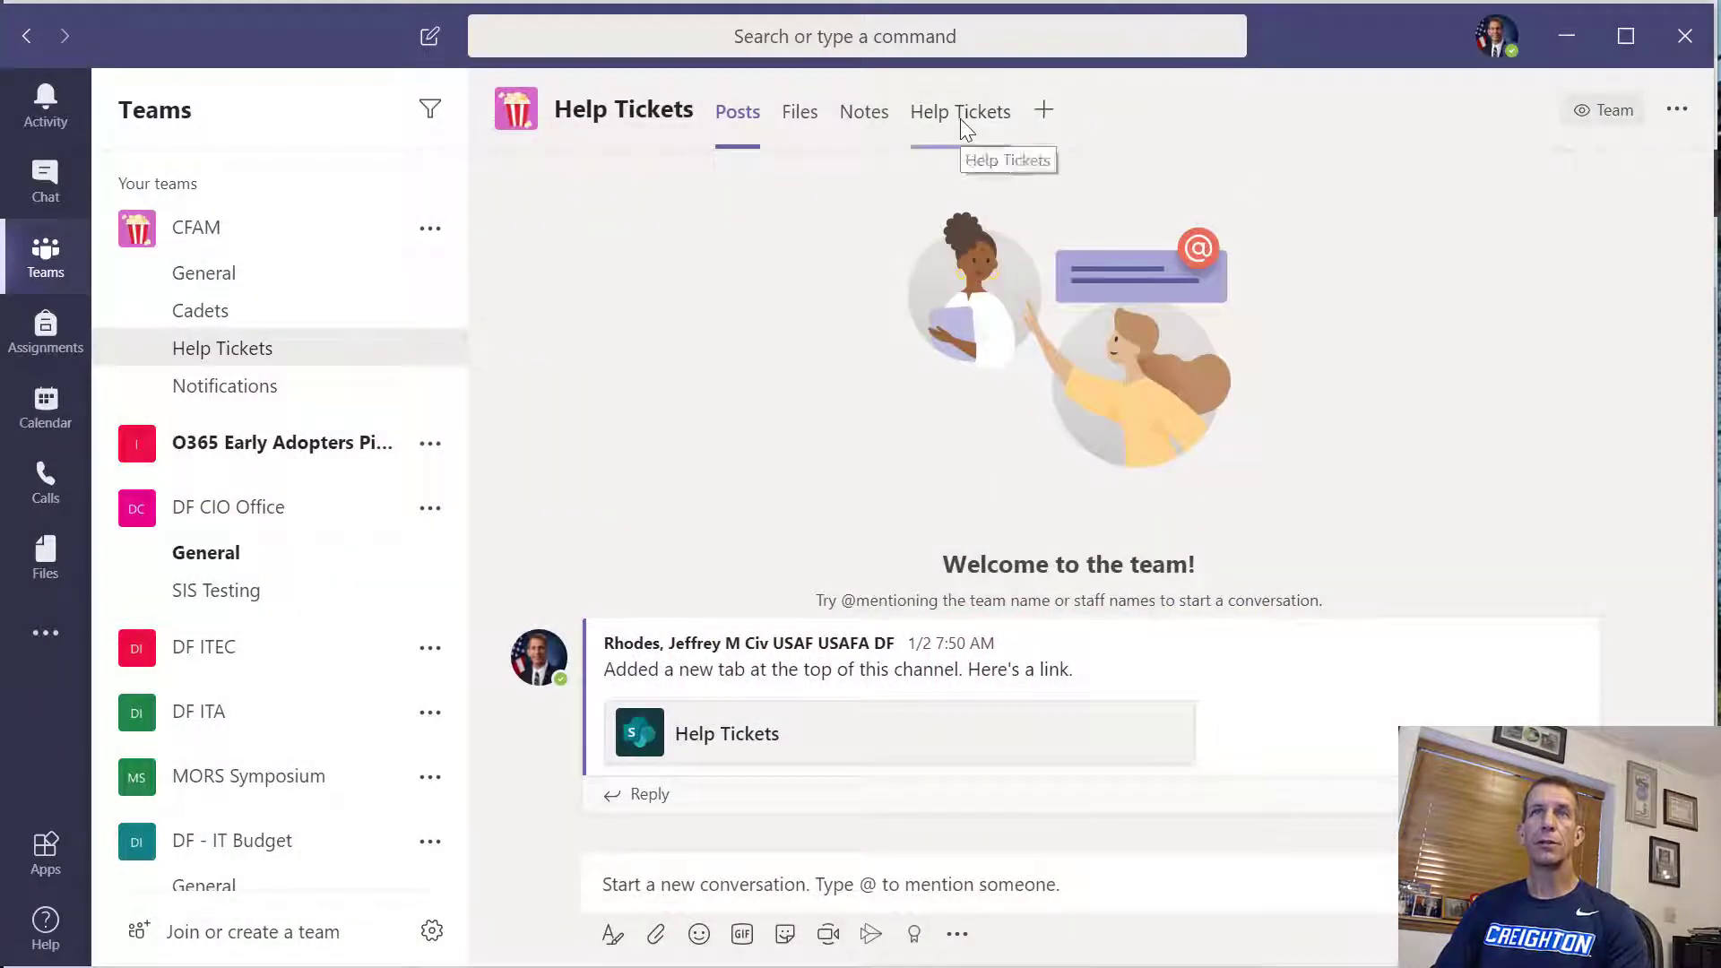
# Open the channel's existing Help Tickets list tab and search the list for "bios"
pyautogui.click(960, 119)
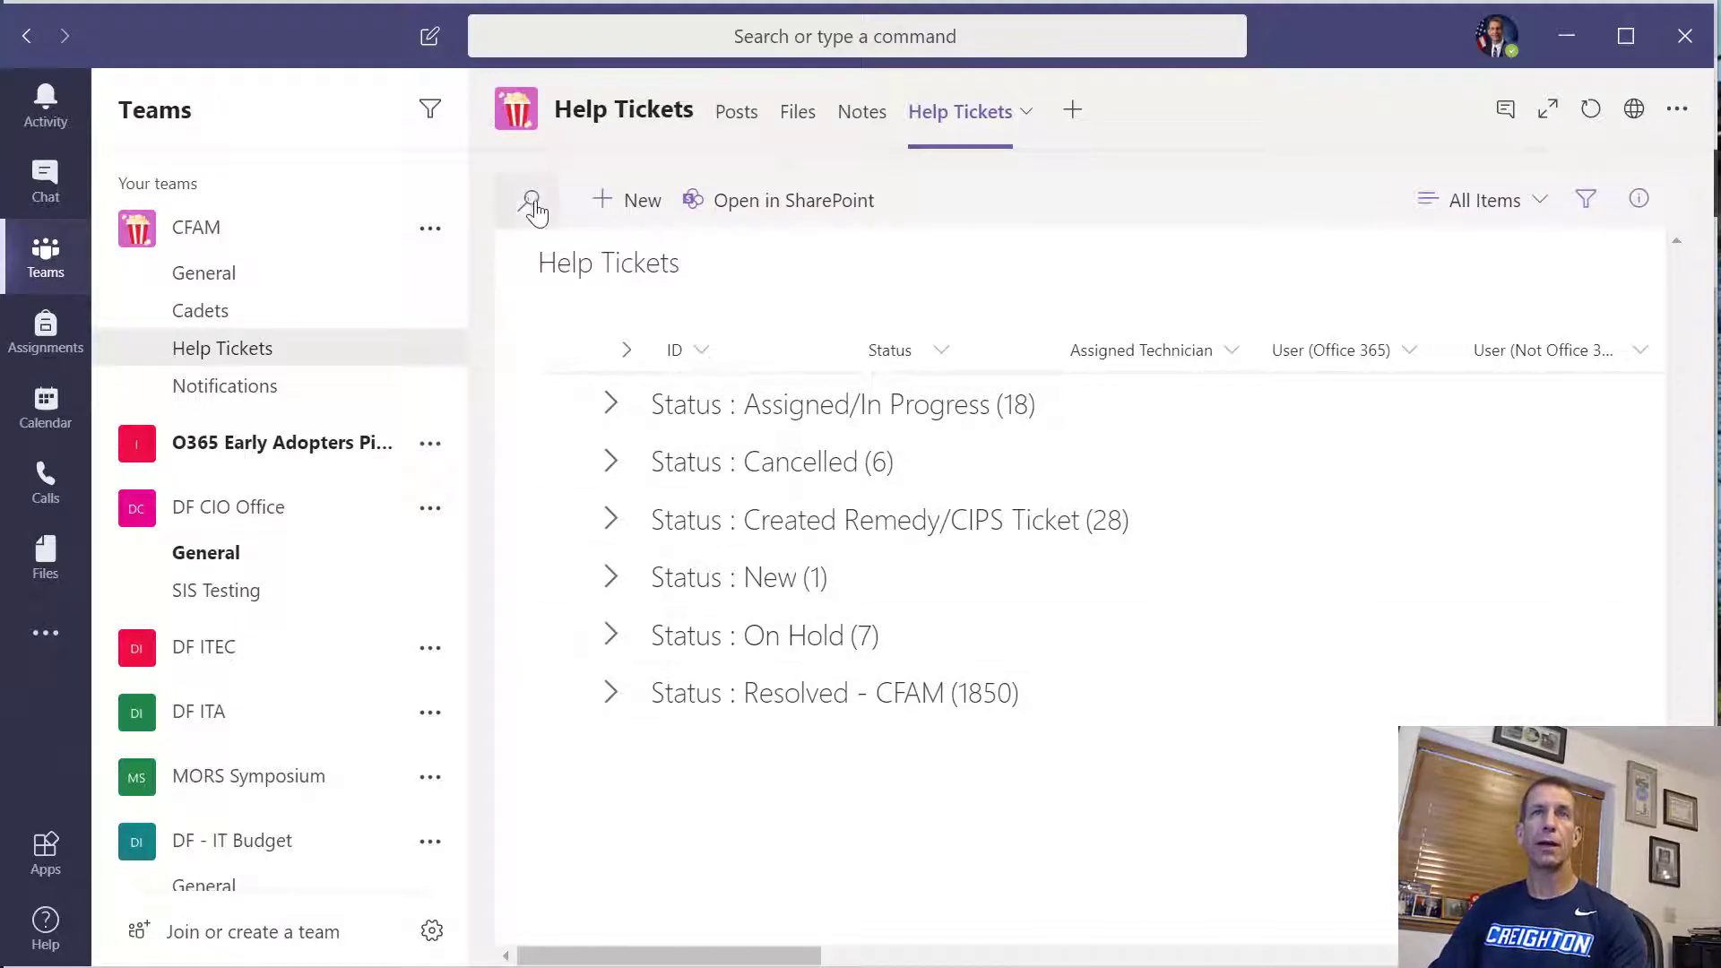
pyautogui.click(529, 200)
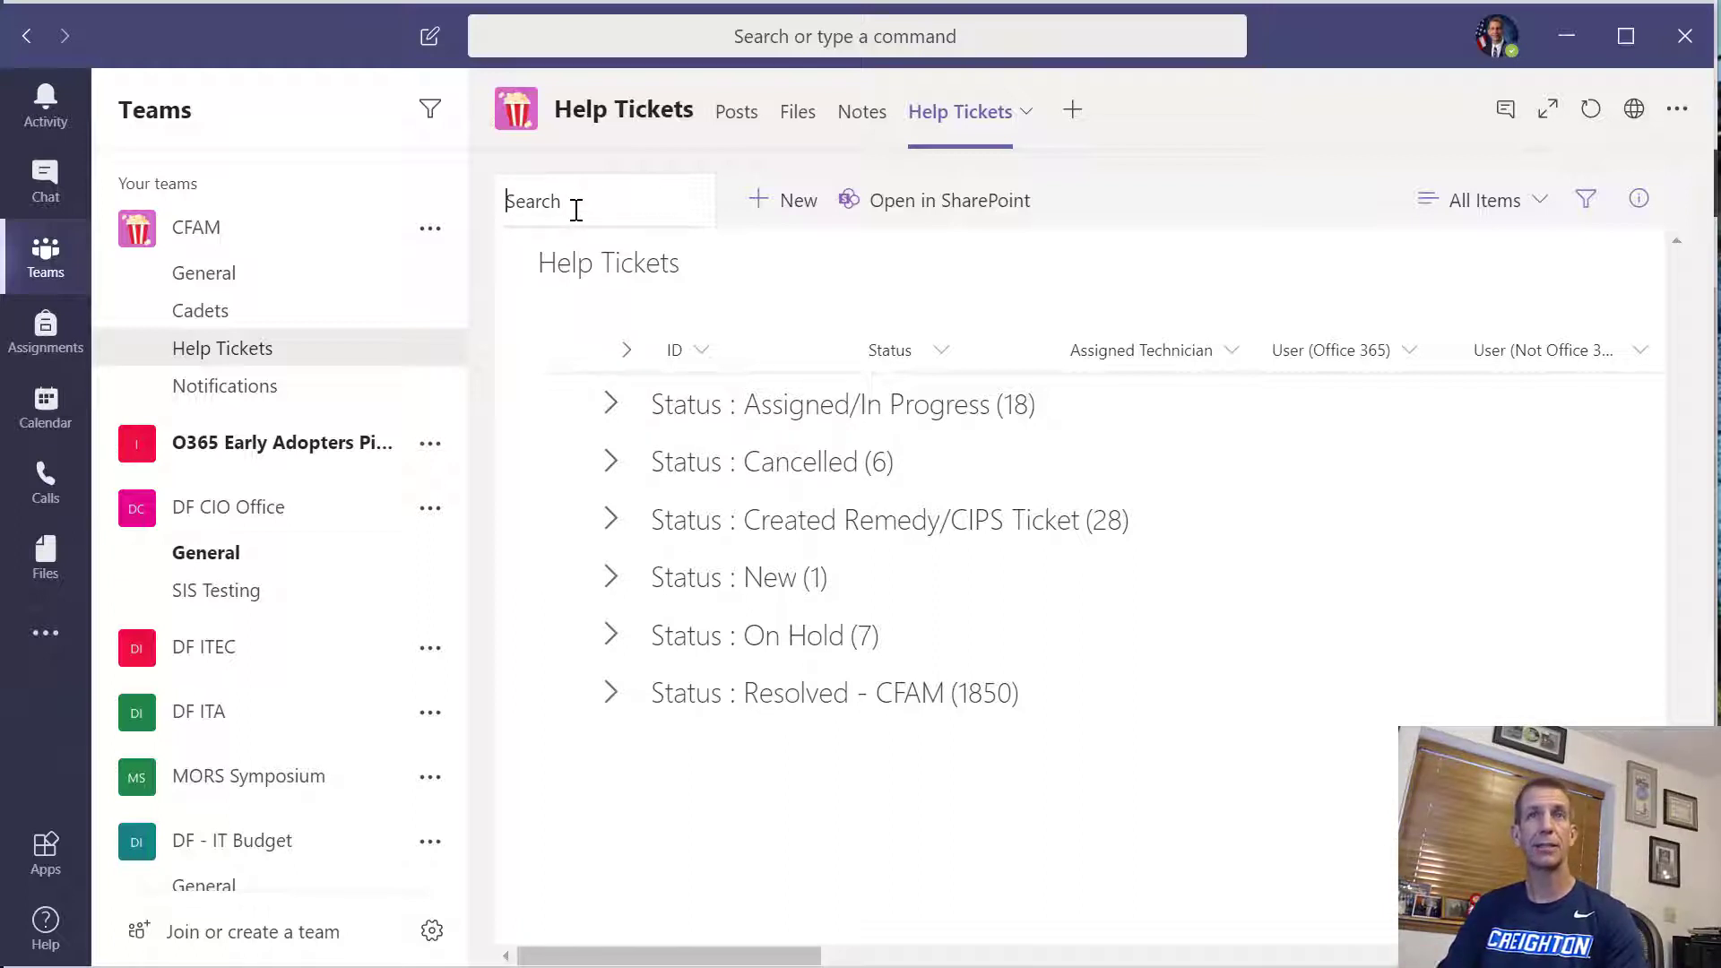
pyautogui.write('bi')
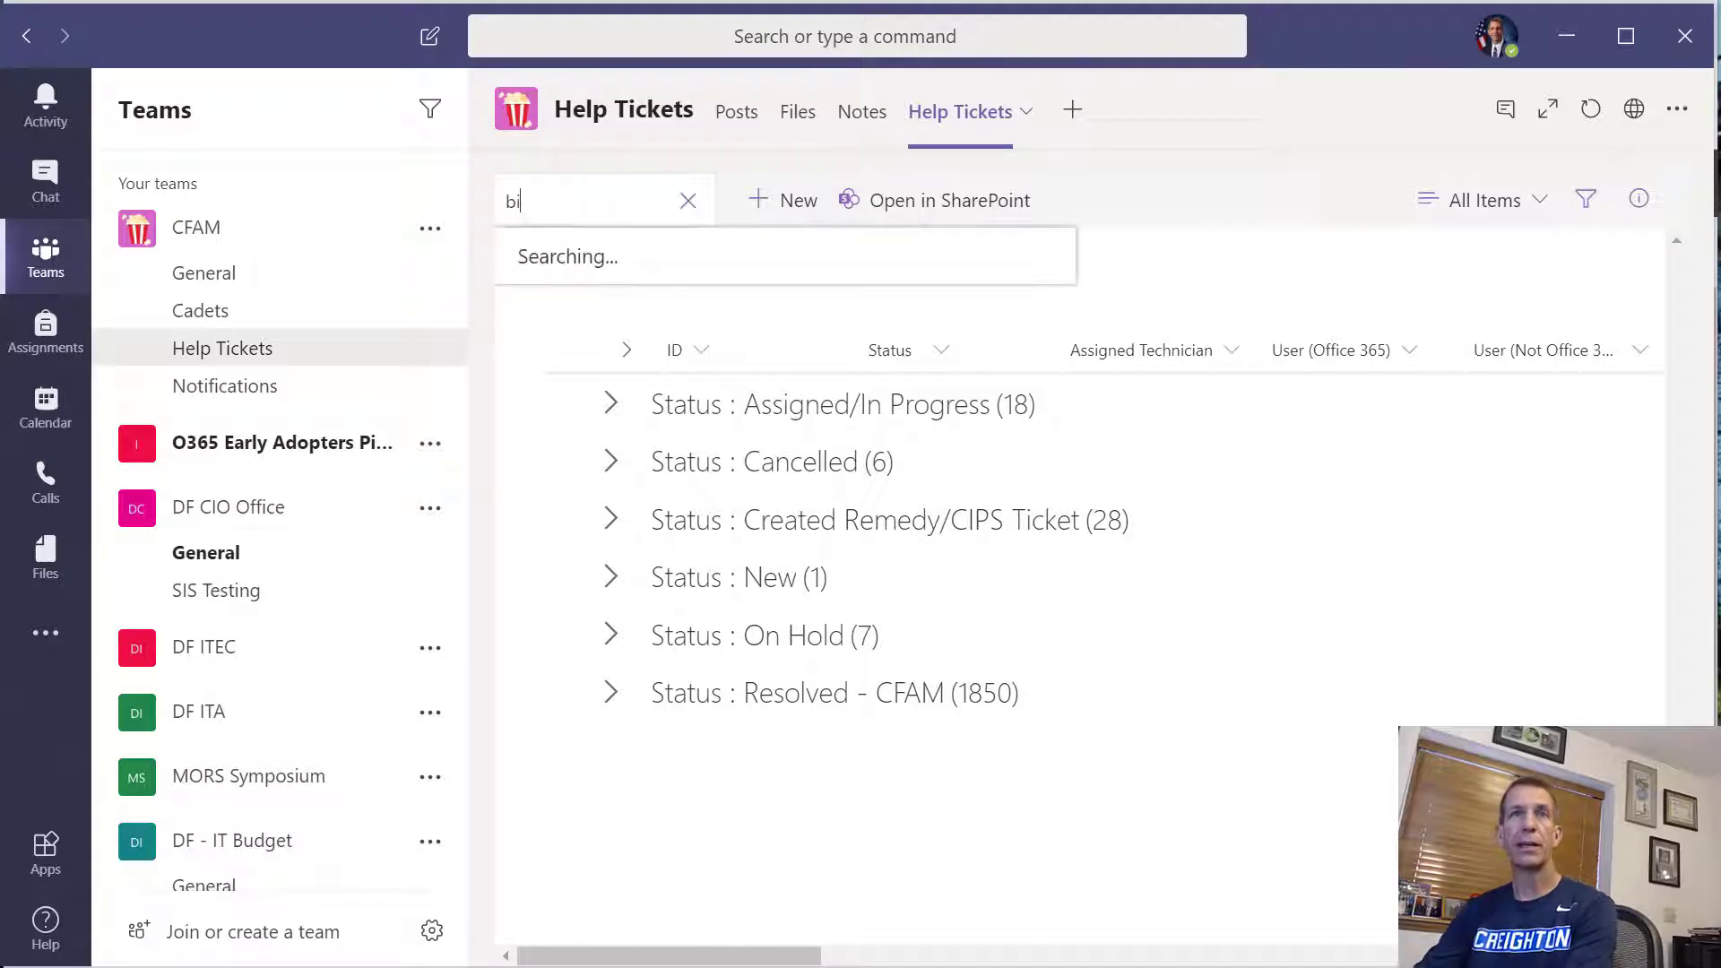
pyautogui.write('os')
pyautogui.press('Return')
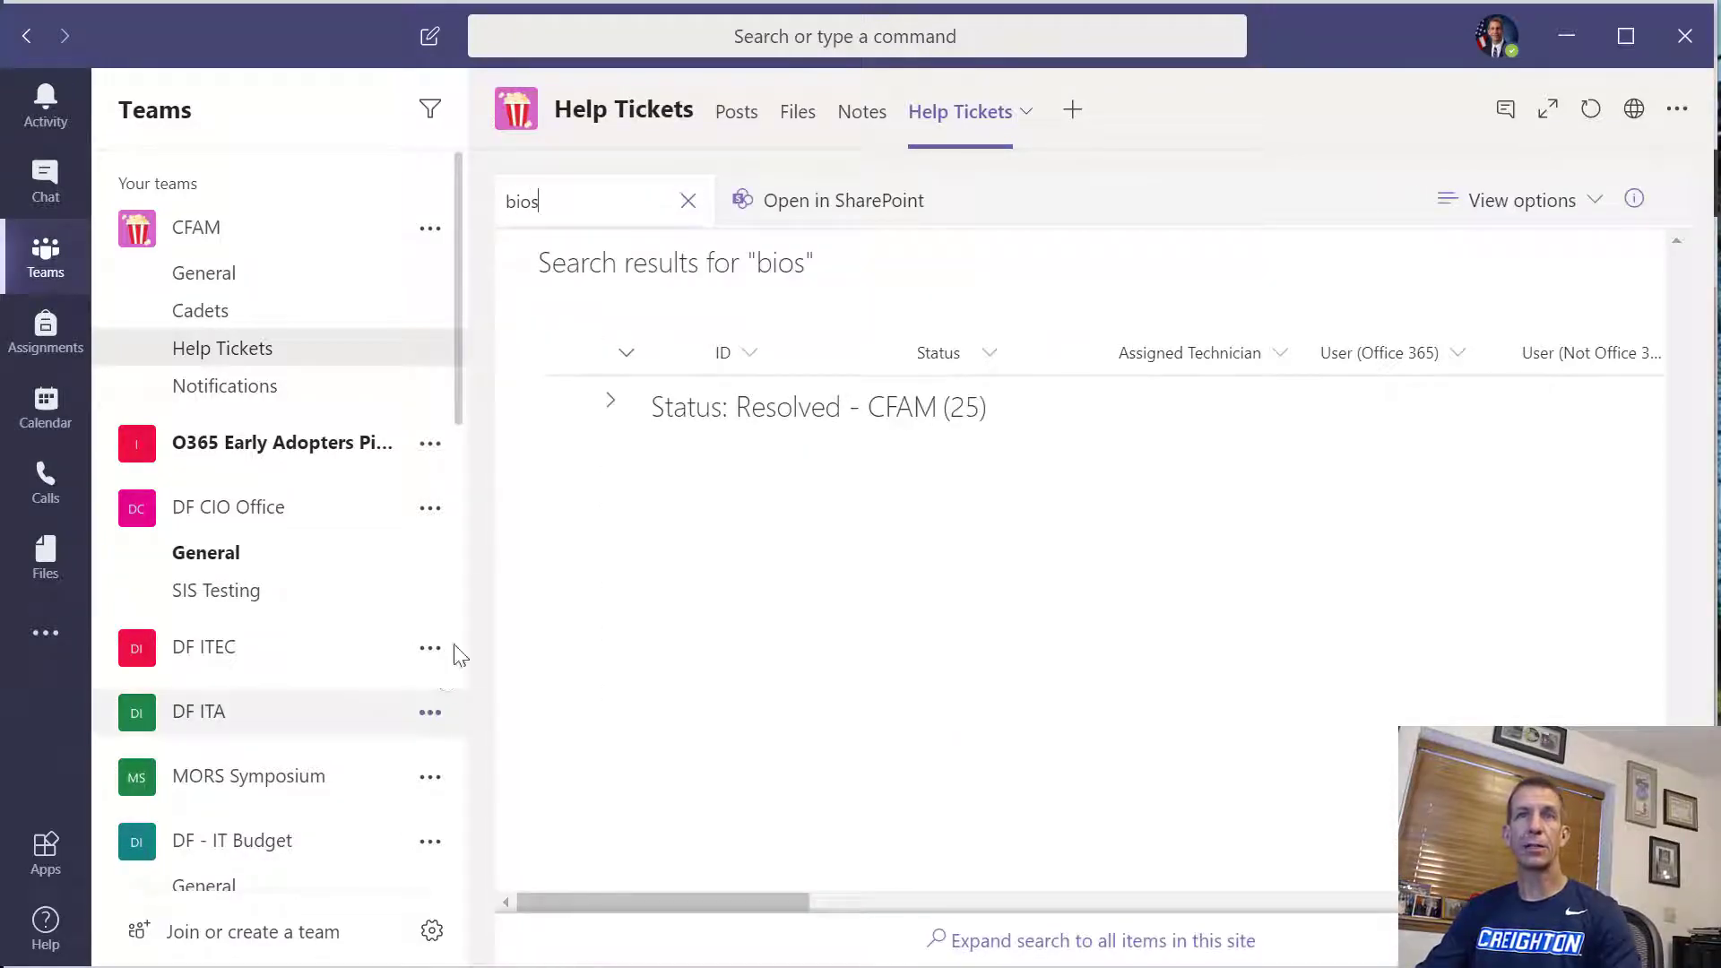
# Expand the Resolved - CFAM group in the search results and examine the tickets' Notes column for the search term
pyautogui.click(611, 401)
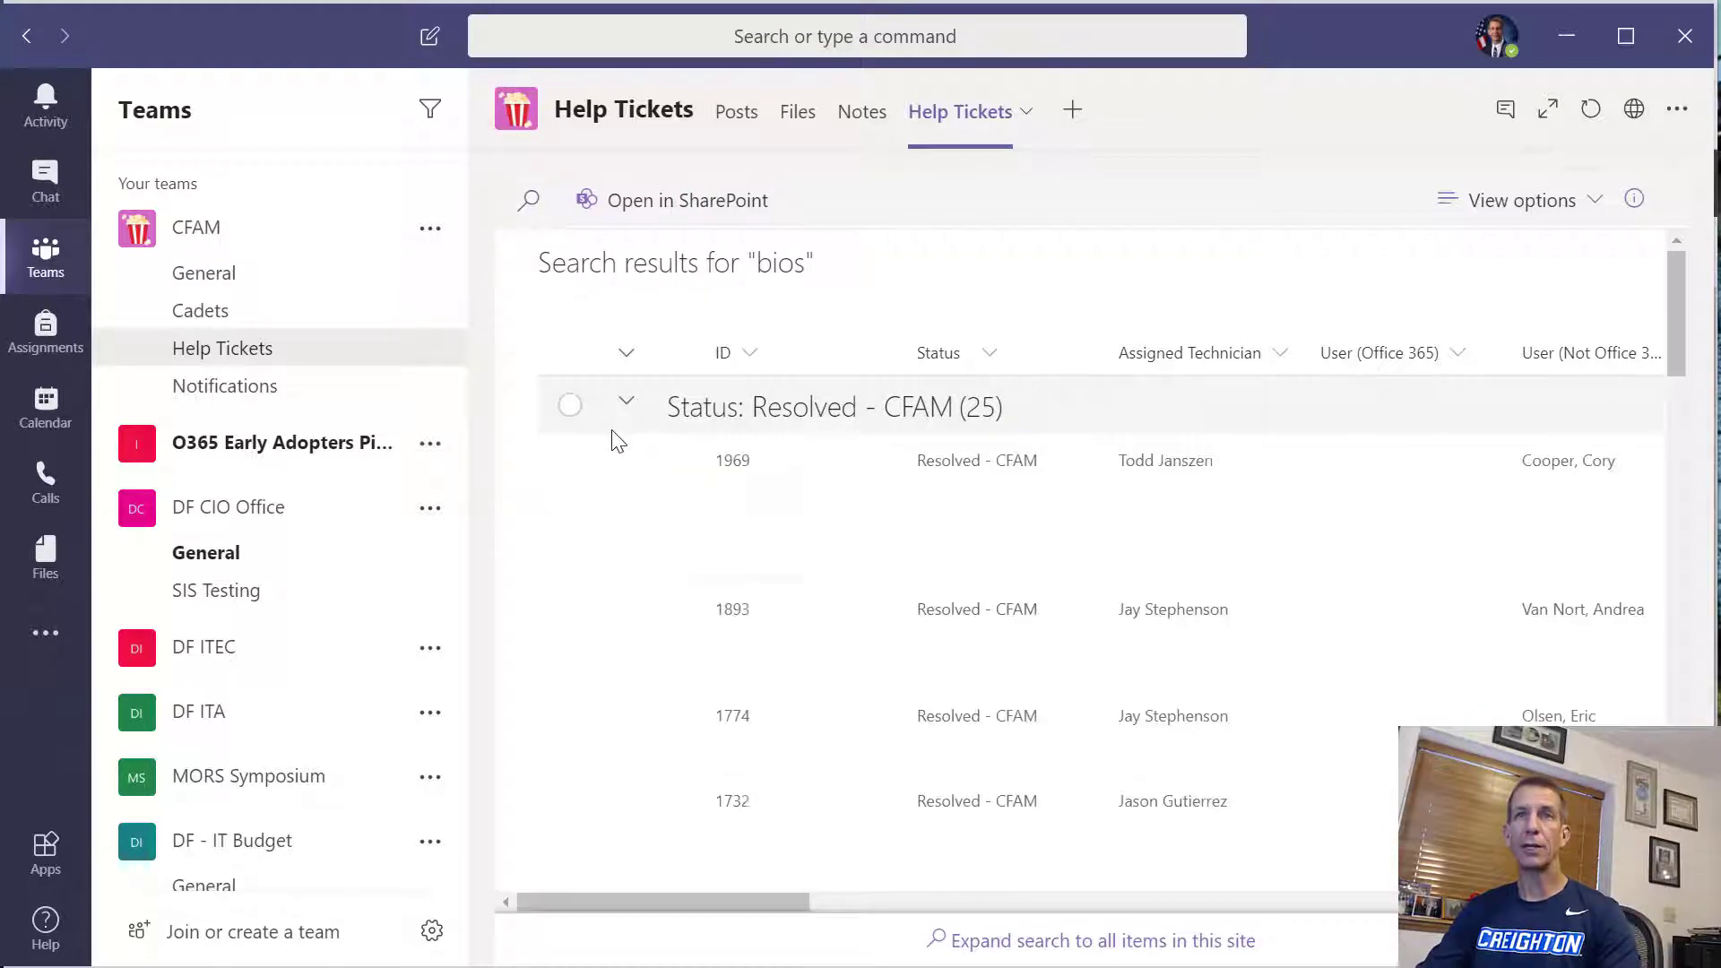
pyautogui.moveTo(800, 907); pyautogui.dragTo(1446, 844)
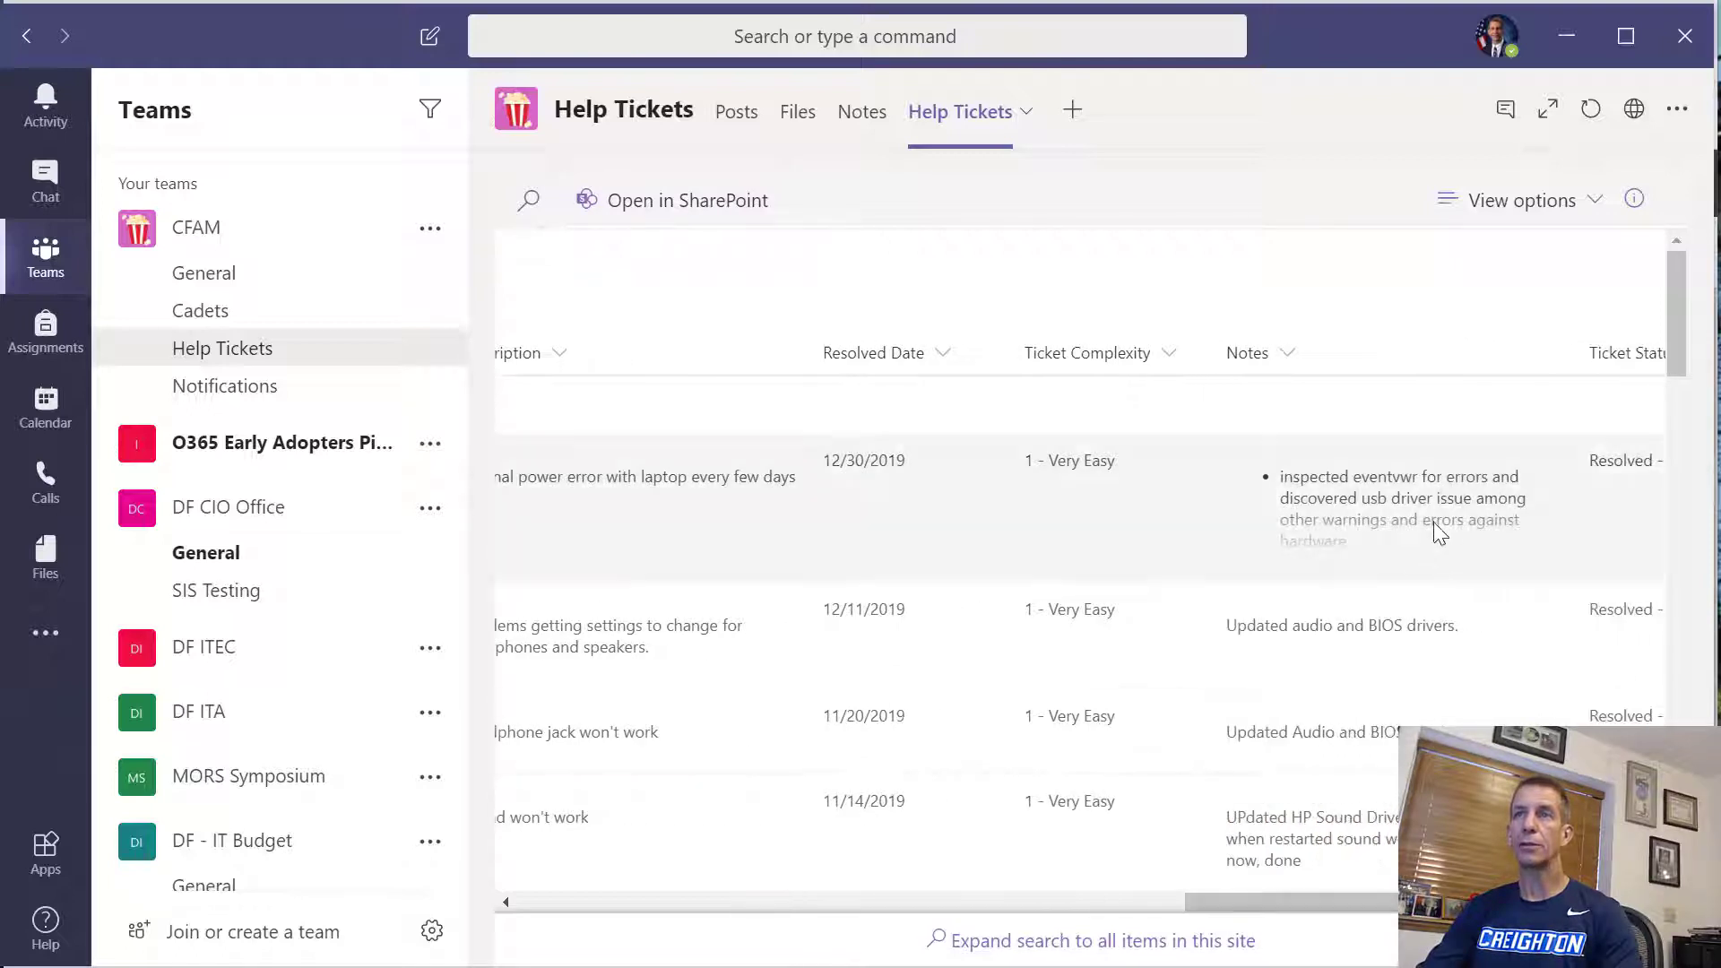
pyautogui.click(1438, 530)
pyautogui.scroll(-2, 1434, 528)
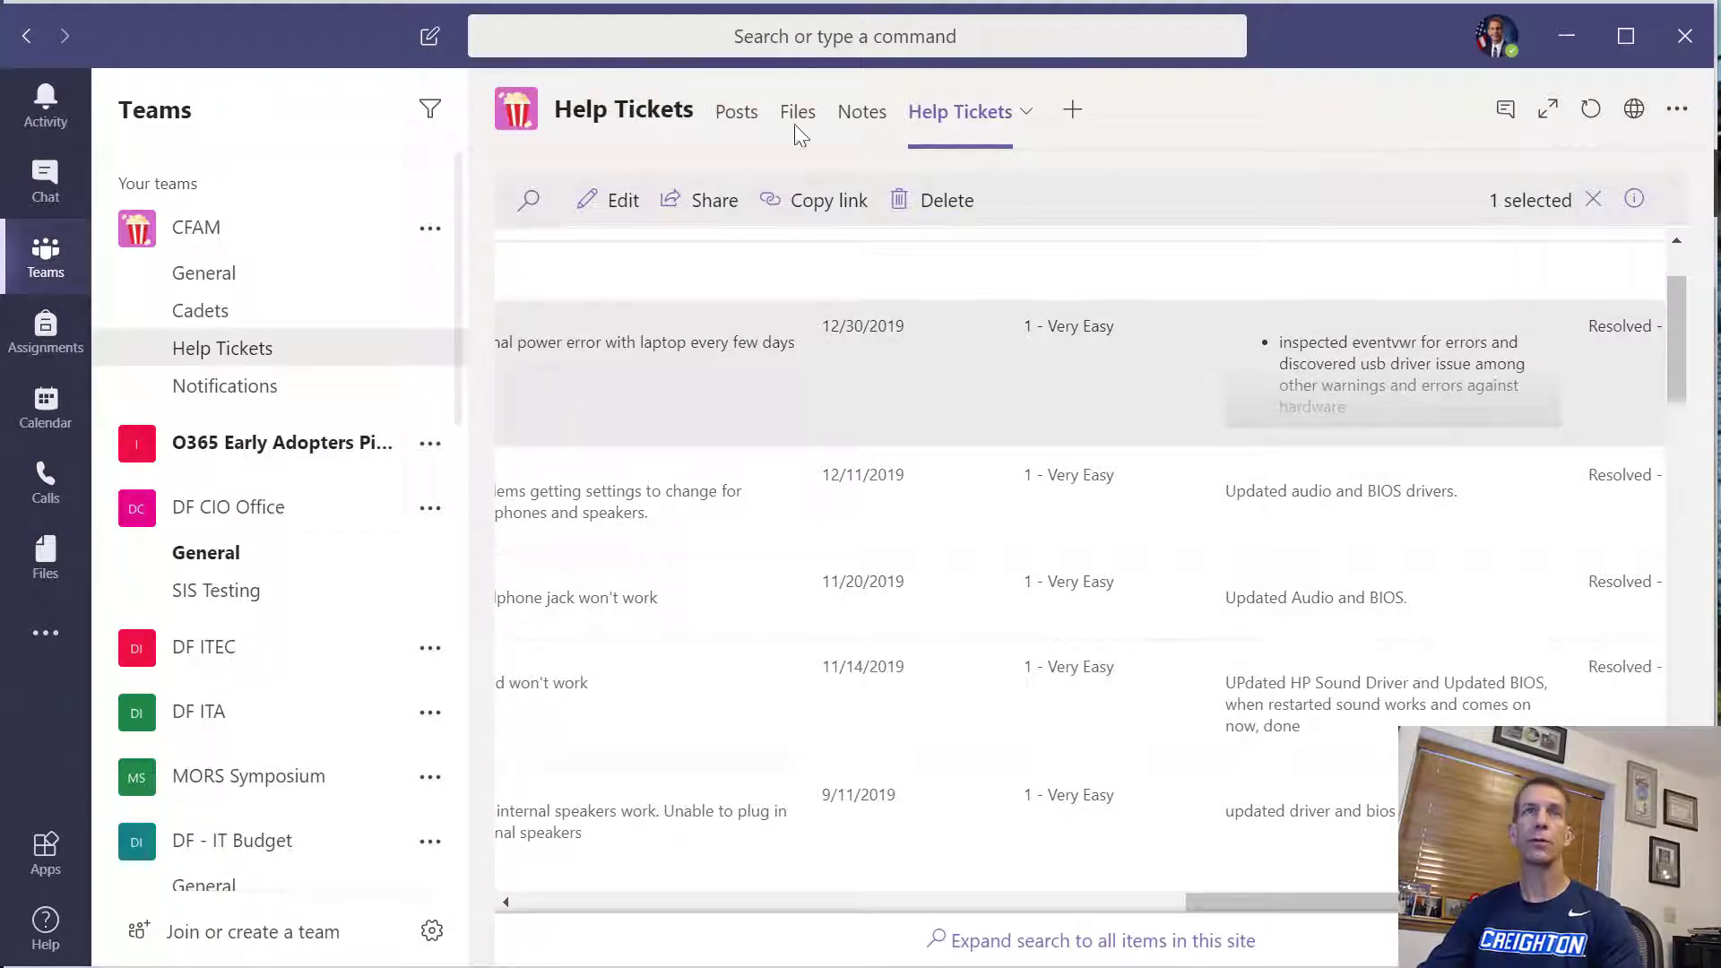
# Switch back to the HelpTickets list in the browser and go through its site settings to the top level site settings
pyautogui.click(1561, 41)
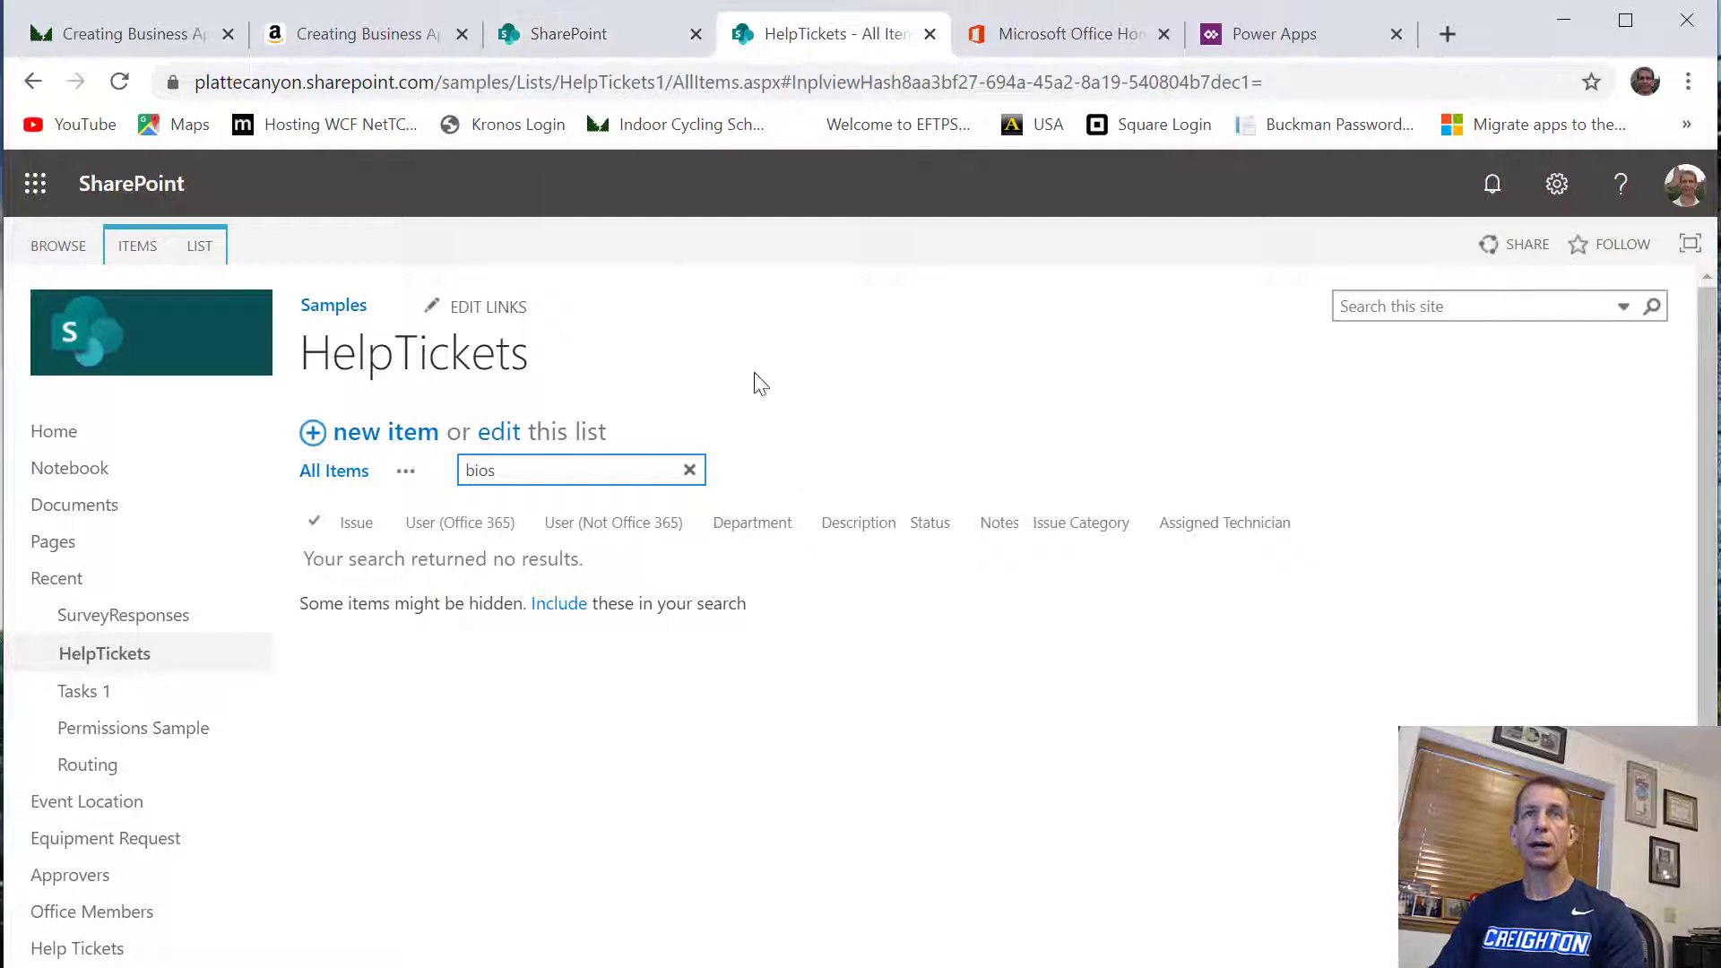
pyautogui.click(1578, 189)
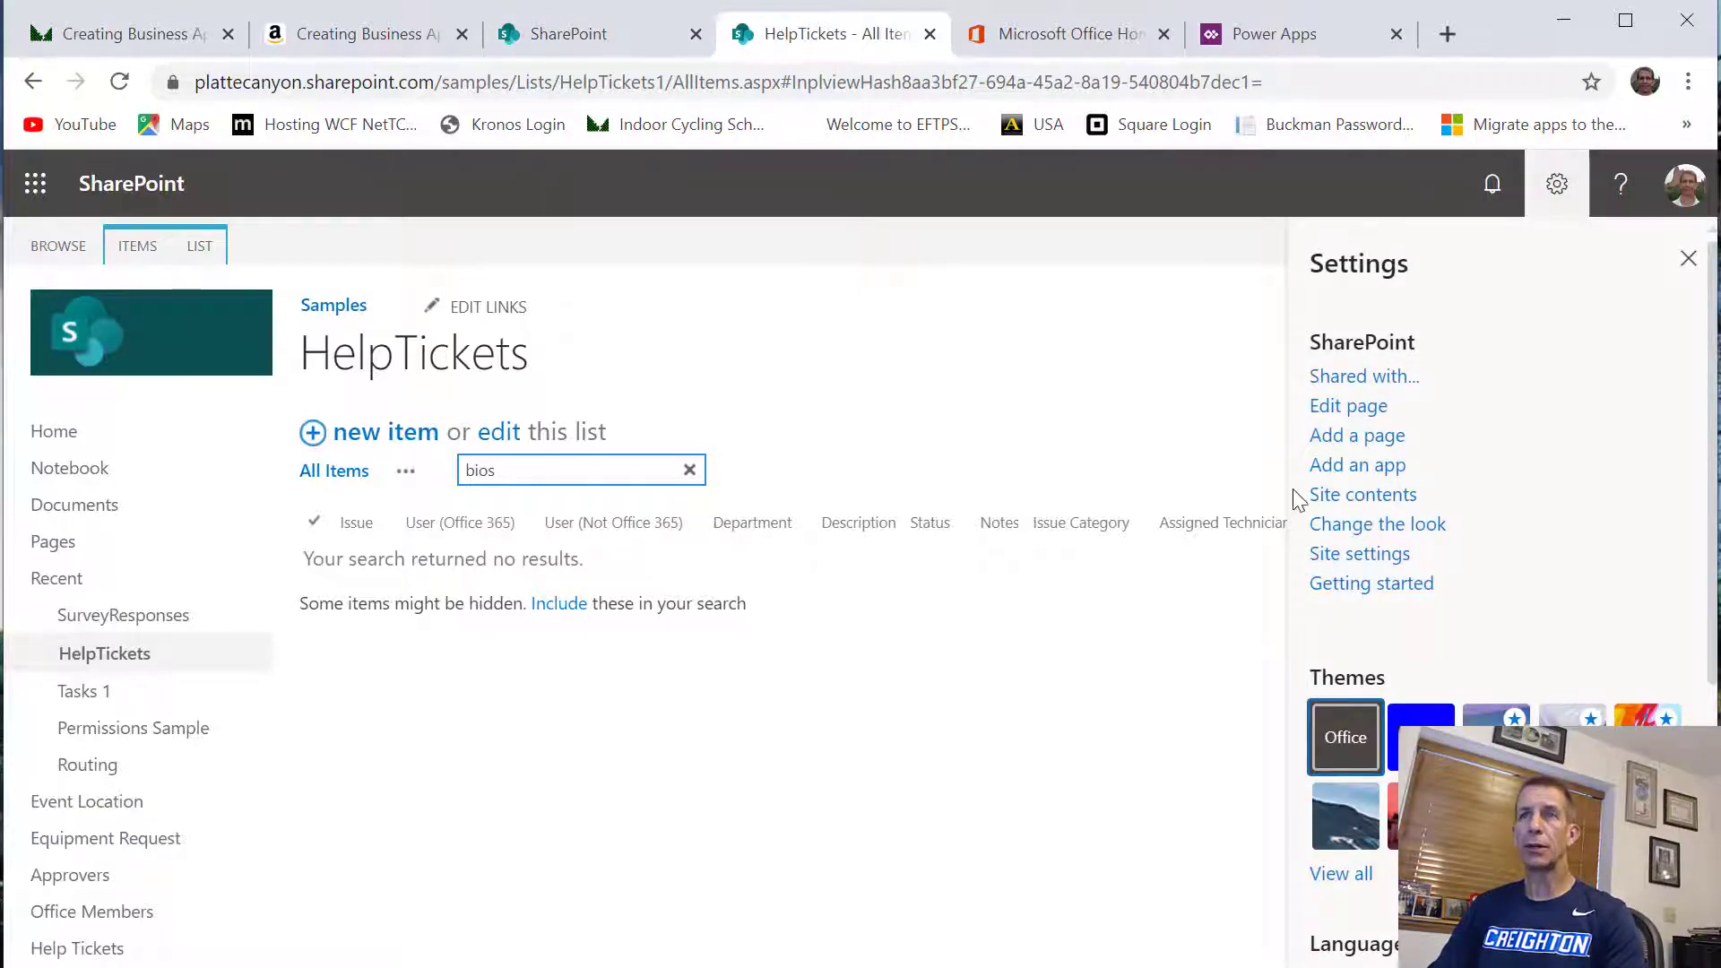
pyautogui.click(1369, 556)
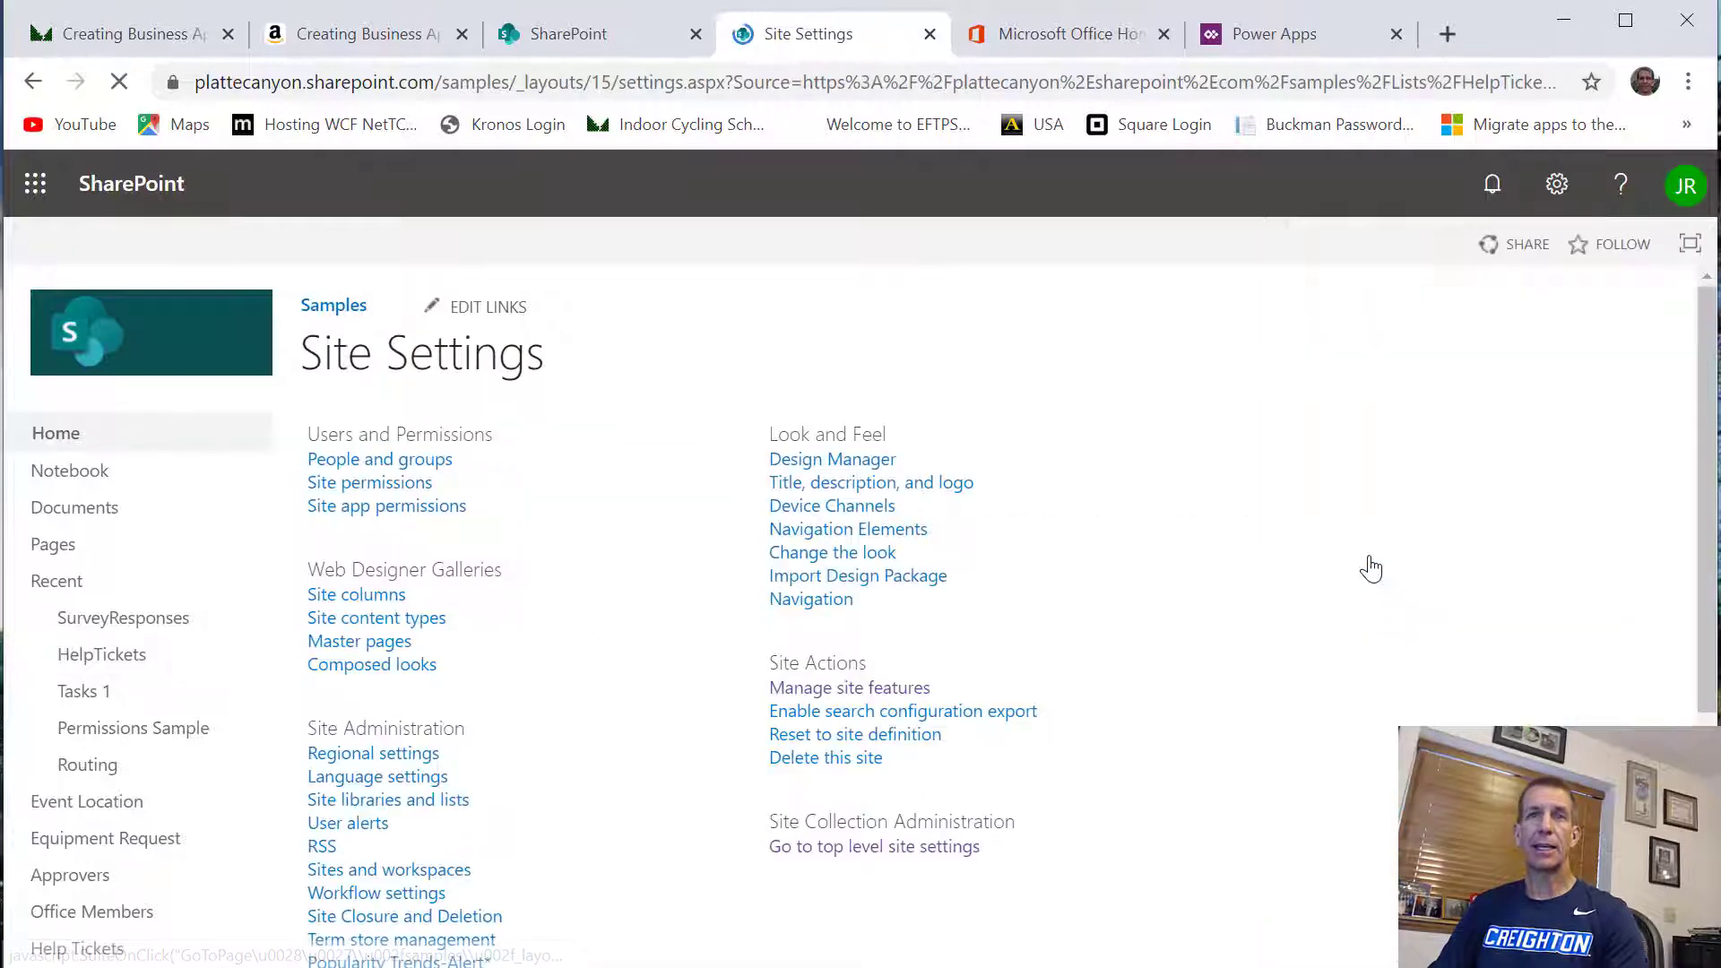
pyautogui.scroll(-3, 336, 700)
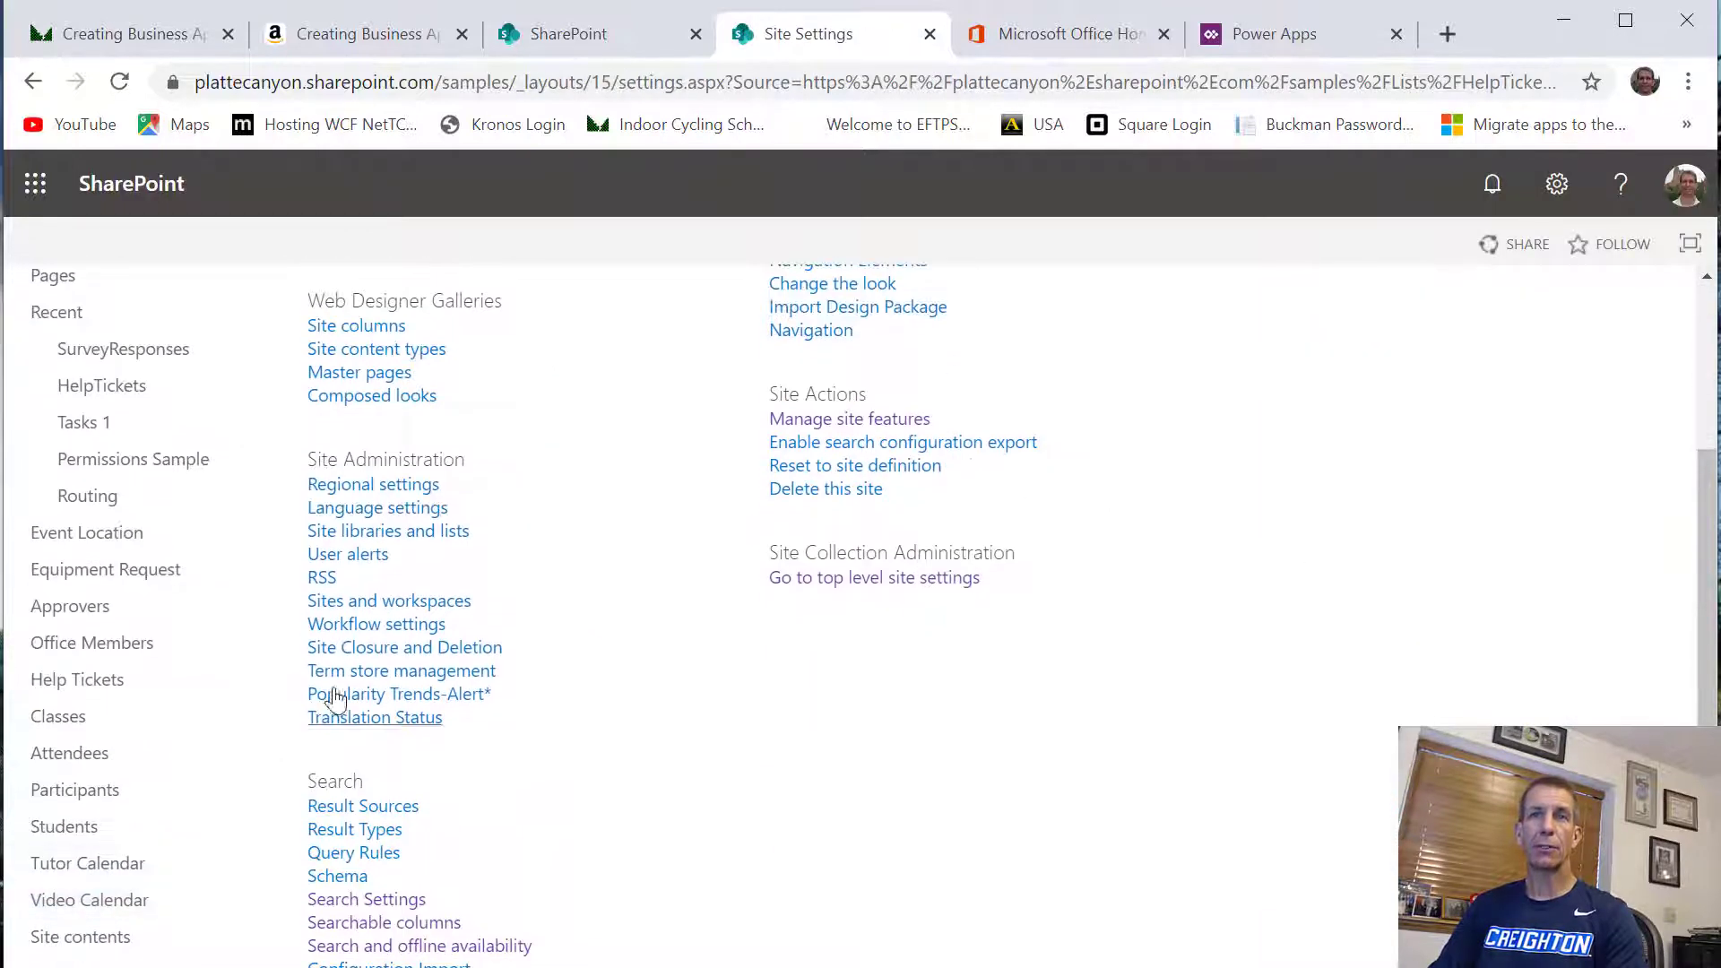
pyautogui.click(844, 590)
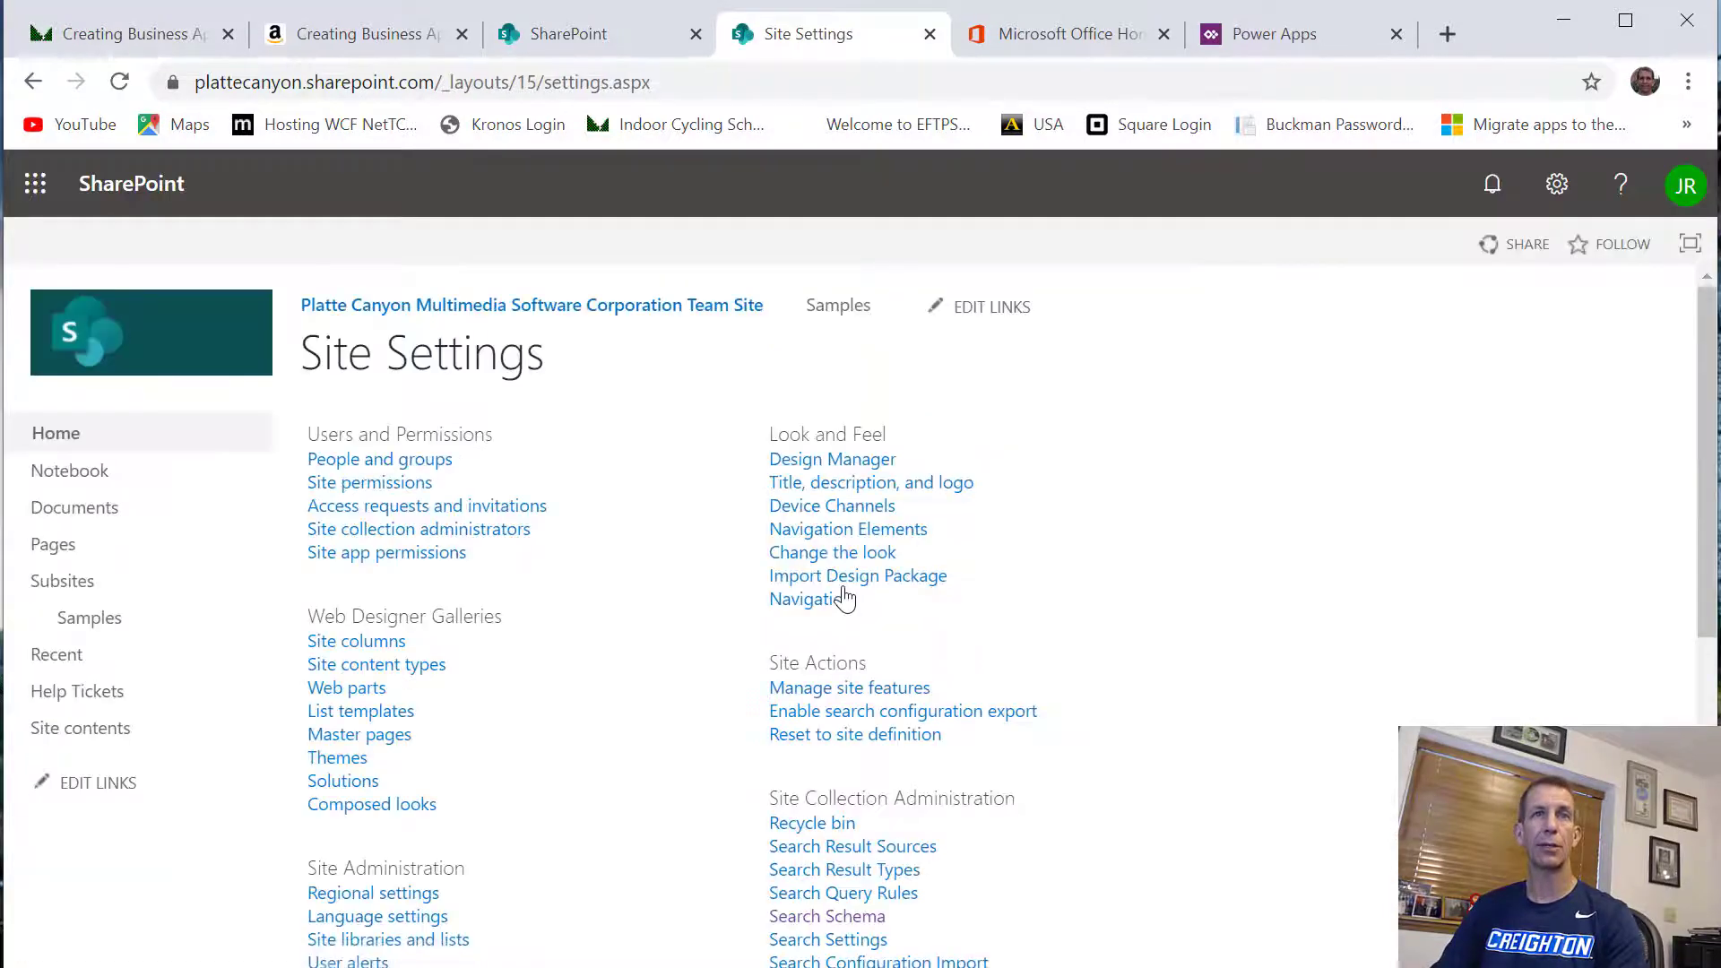
# Open the Search Schema of the site collection to manage its managed properties
pyautogui.scroll(-7, 843, 599)
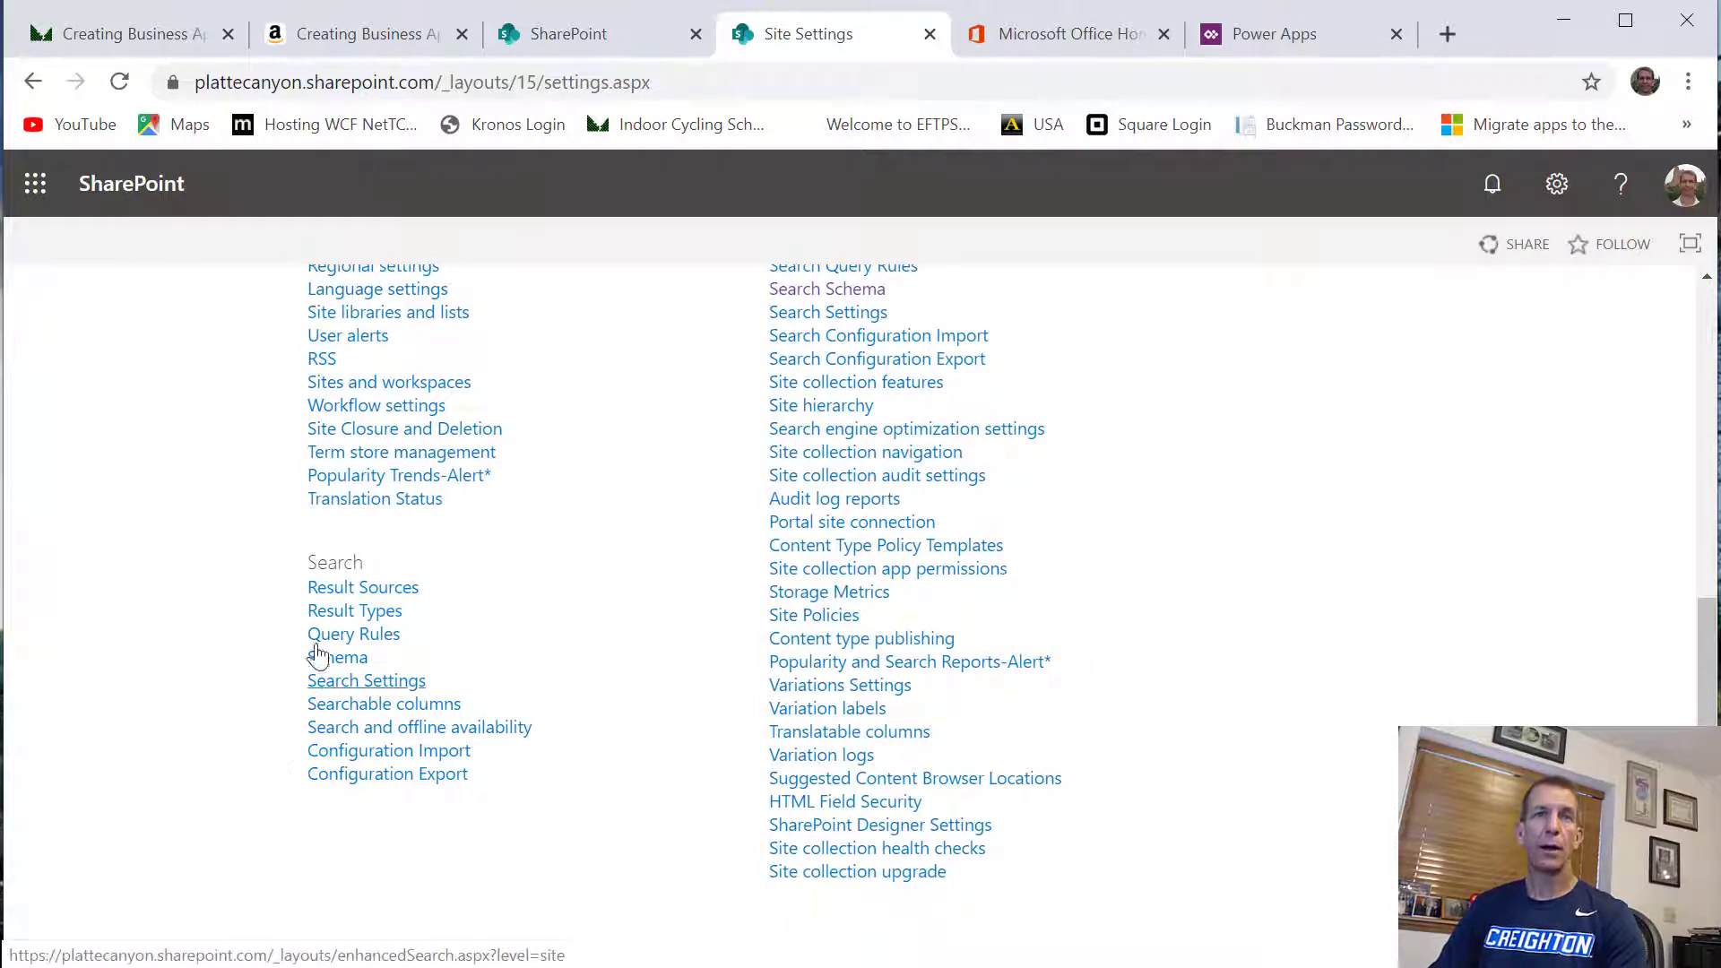
pyautogui.scroll(3, 337, 663)
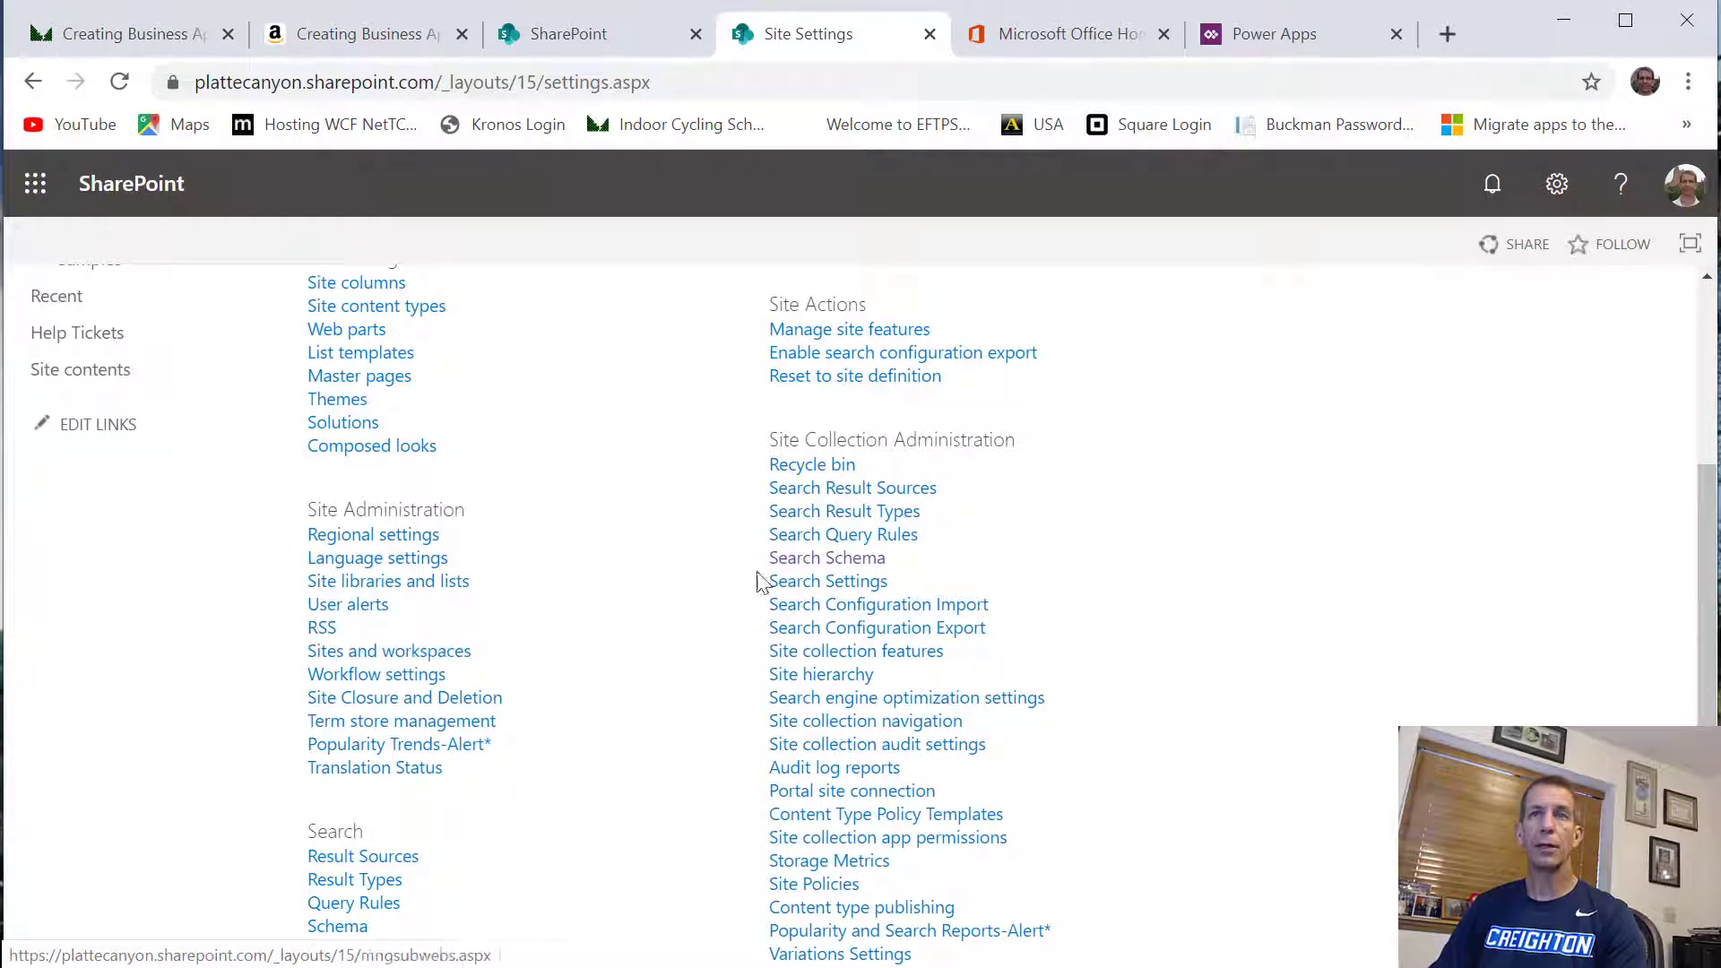
pyautogui.click(803, 565)
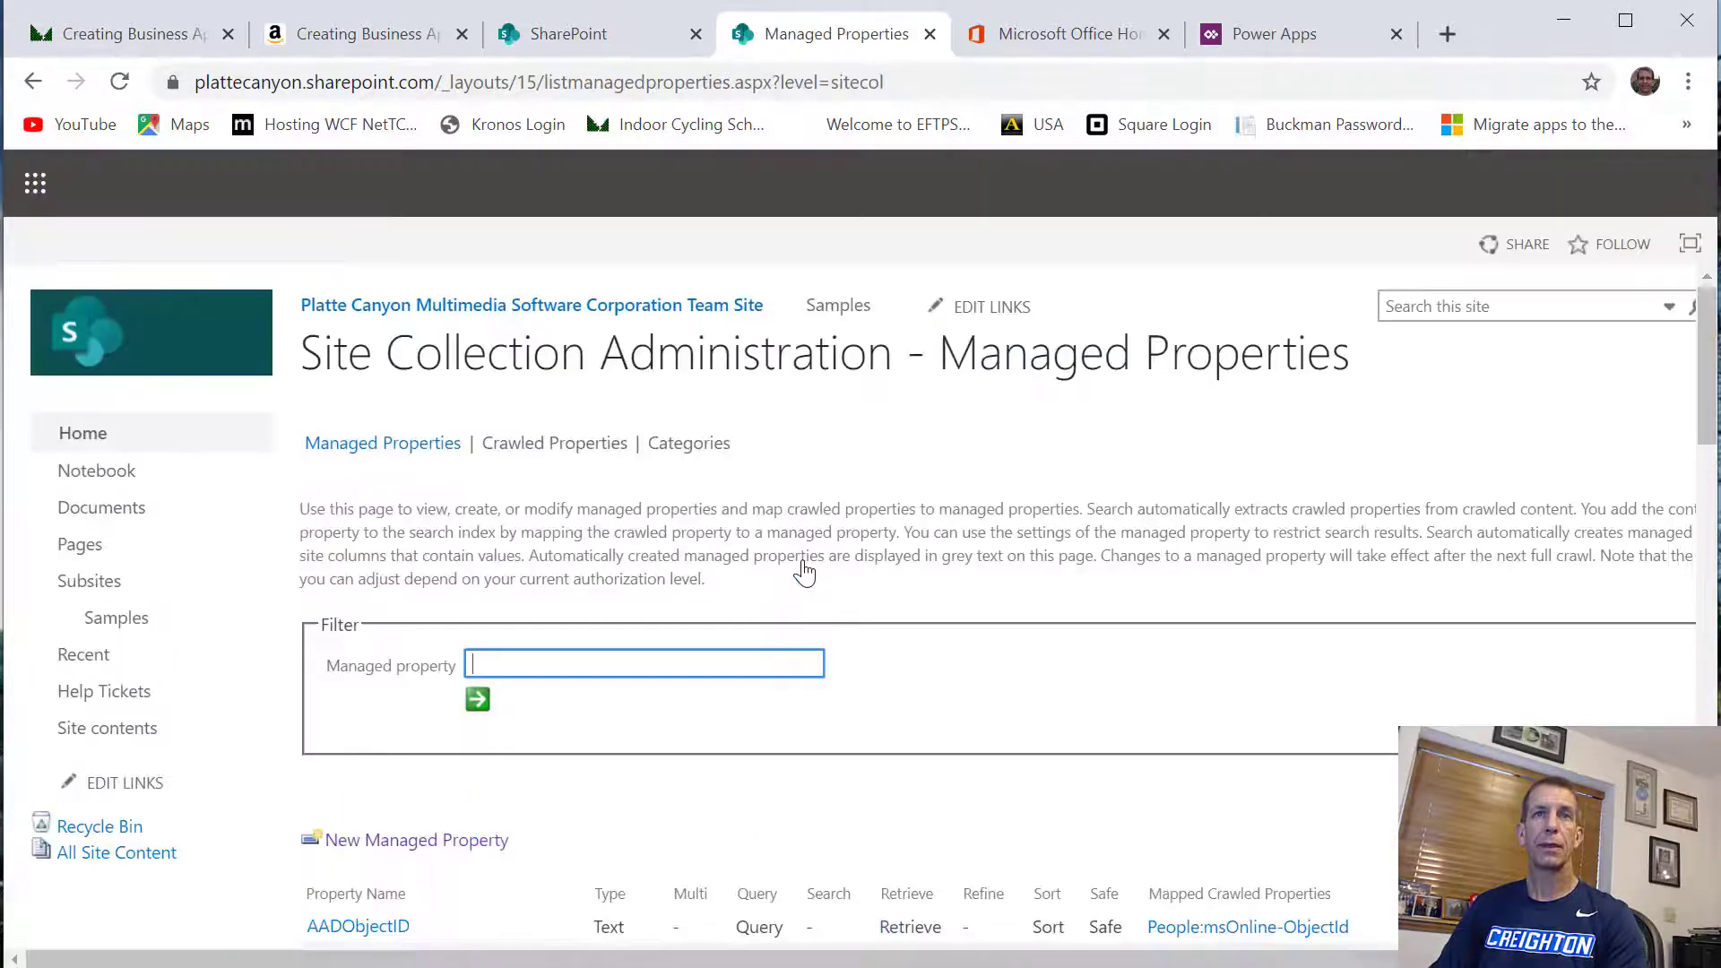
# Start a new managed property of the site collection and name it HelpTicketDescription
pyautogui.scroll(-1, 770, 531)
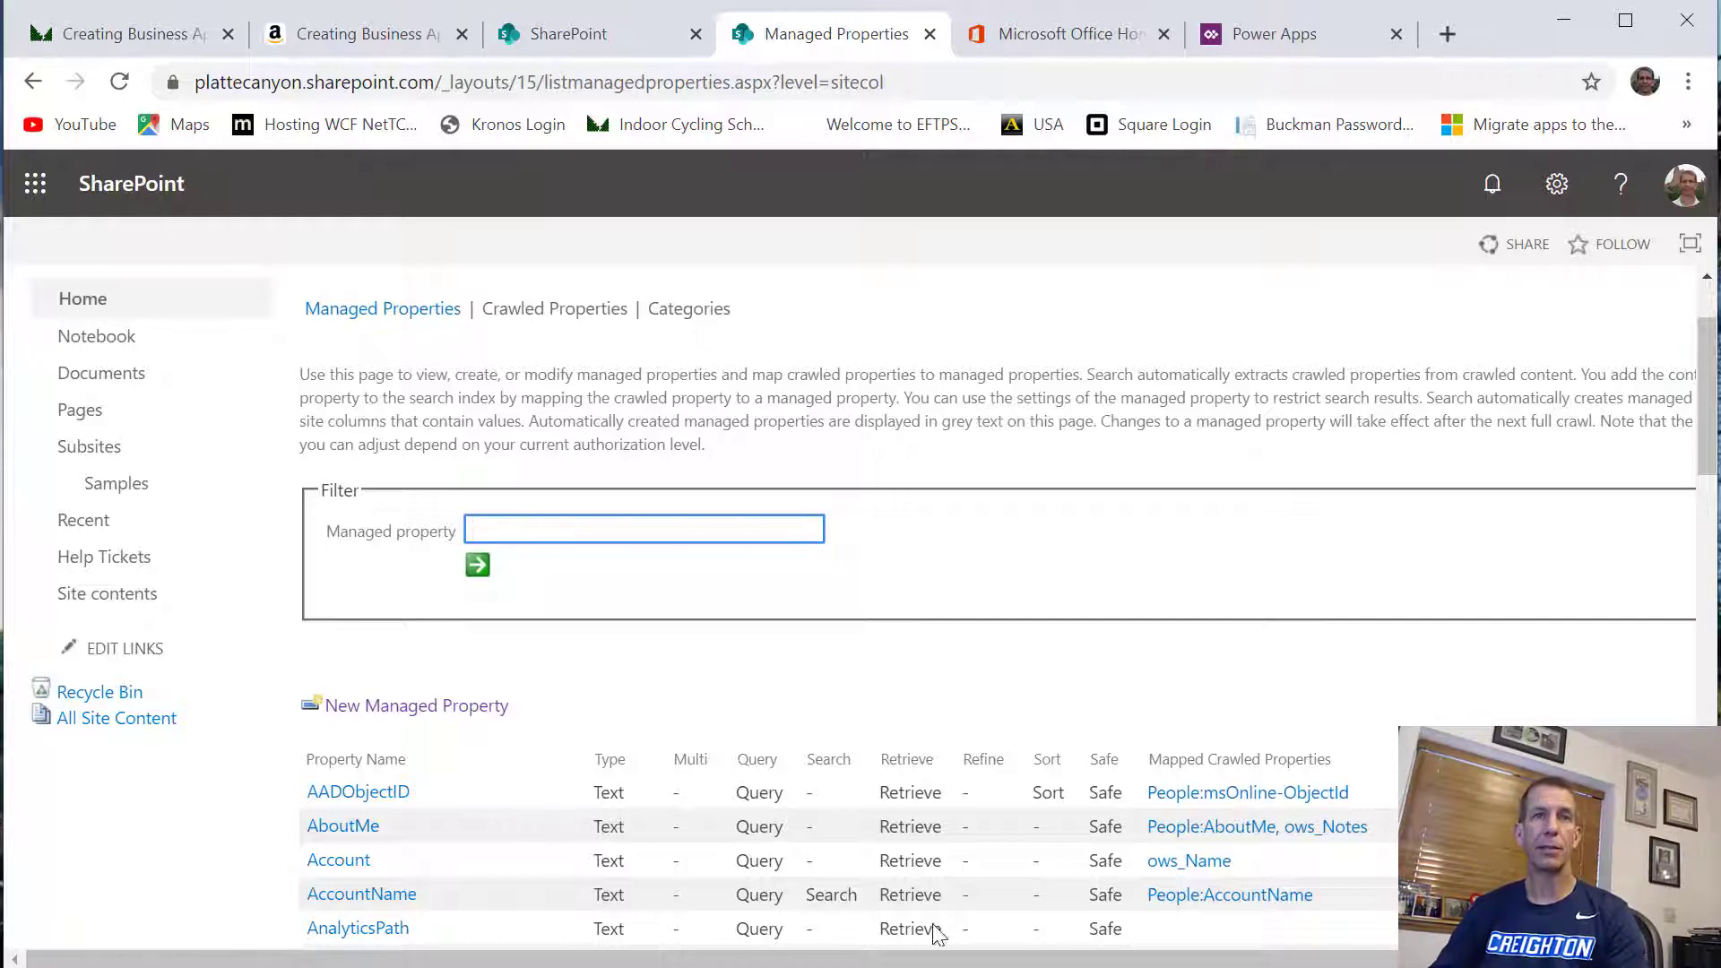
pyautogui.click(416, 707)
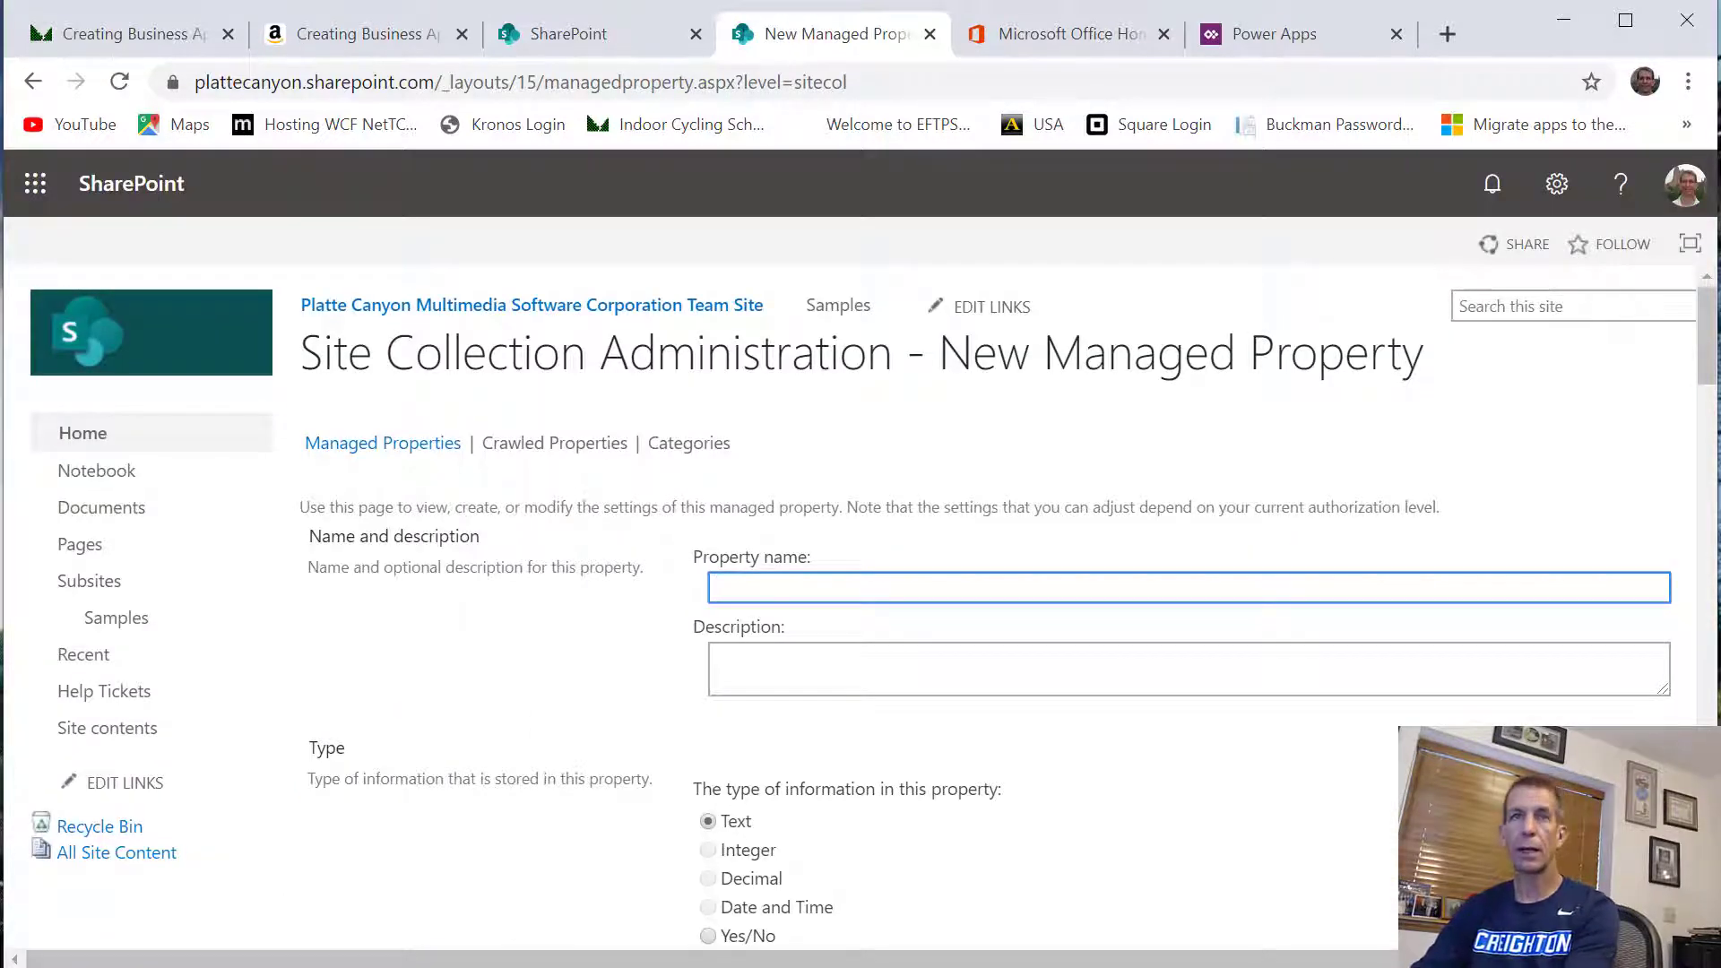
pyautogui.write('HelpTicketDe')
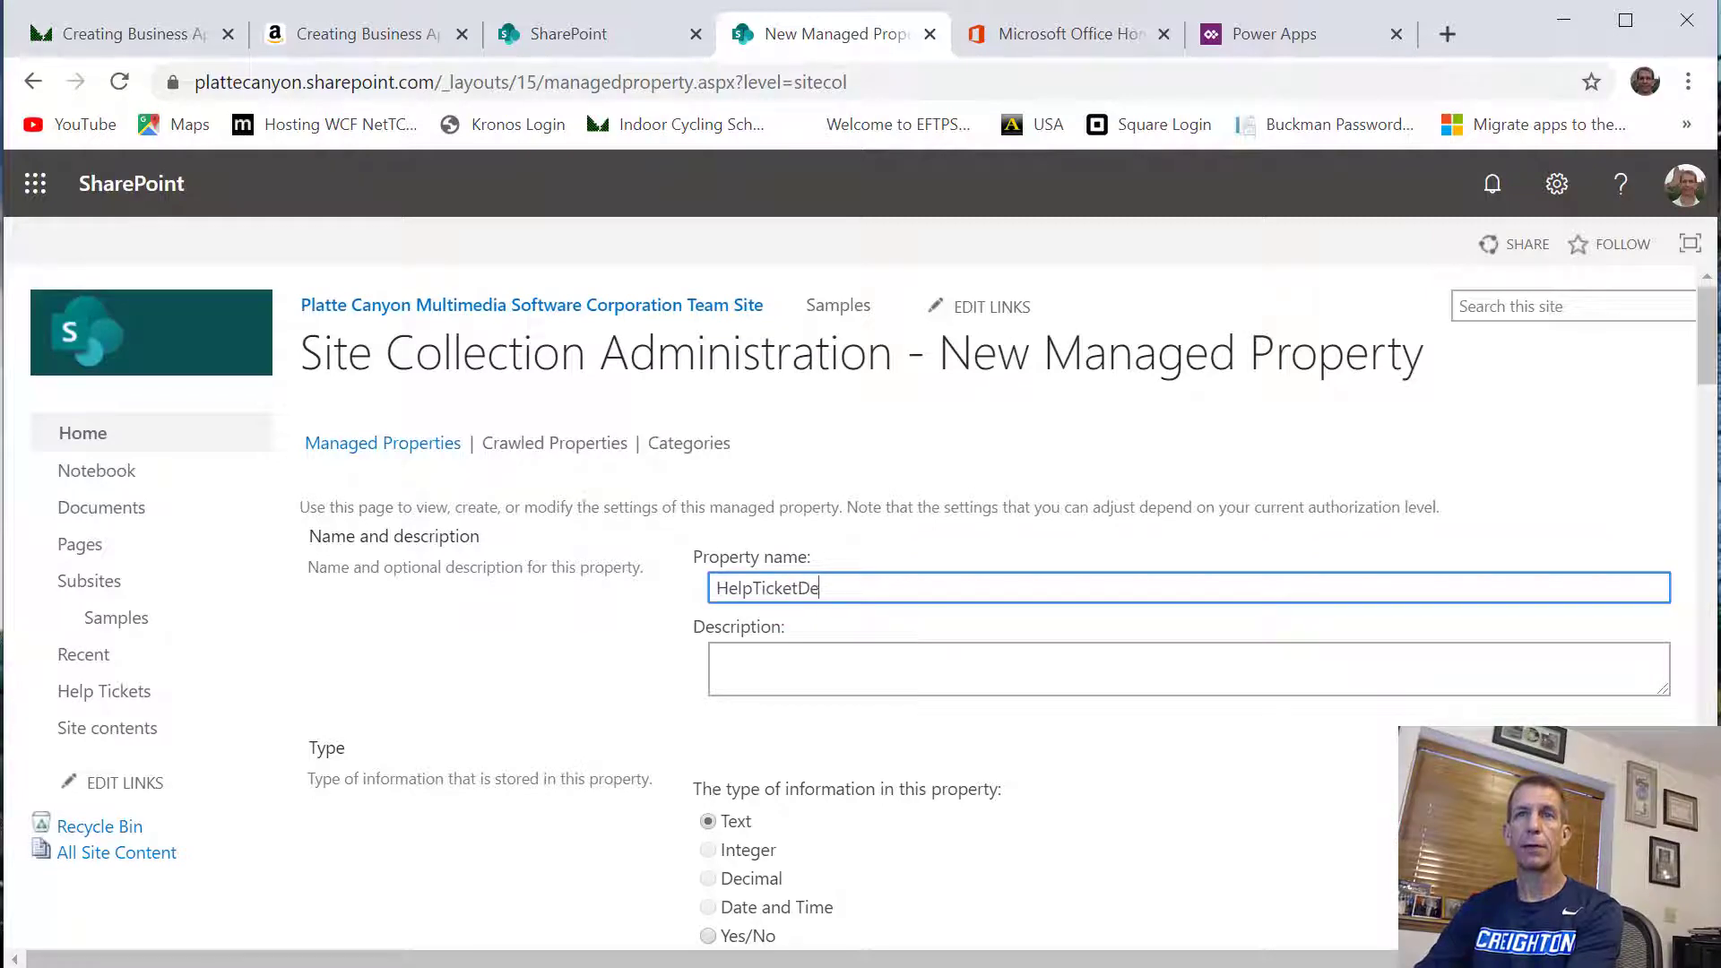
pyautogui.write('scription')
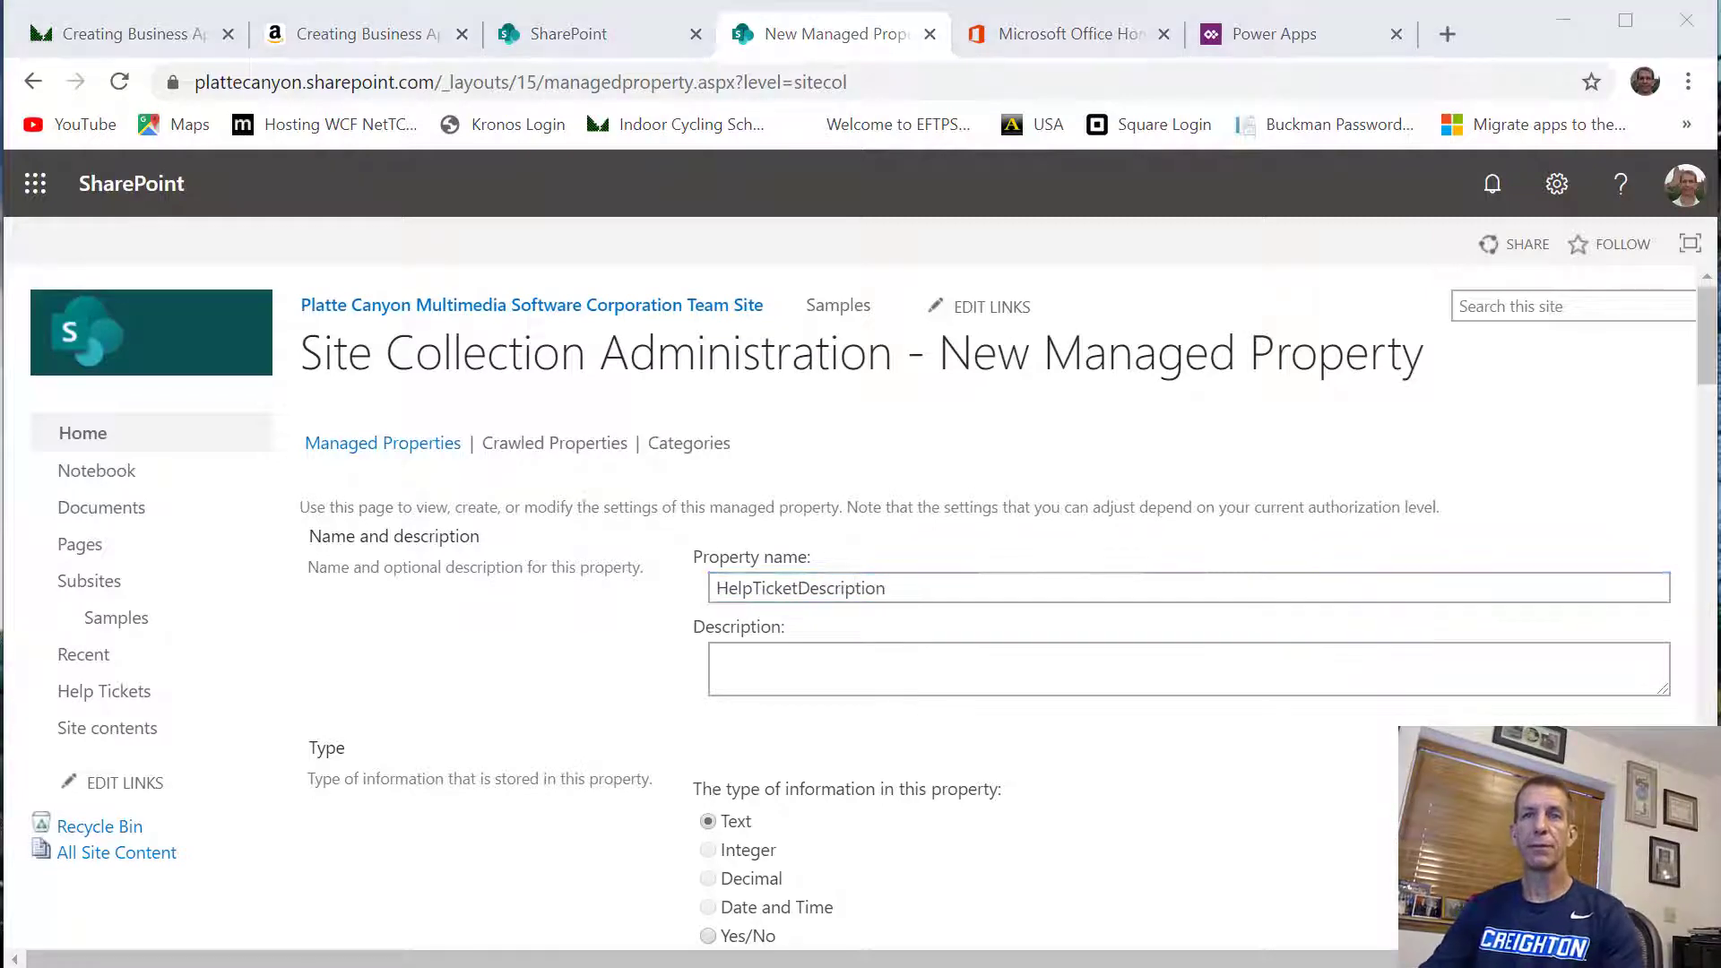
# Make the HelpTicketDescription property searchable and queryable
pyautogui.scroll(-7, 787, 616)
pyautogui.click(706, 432)
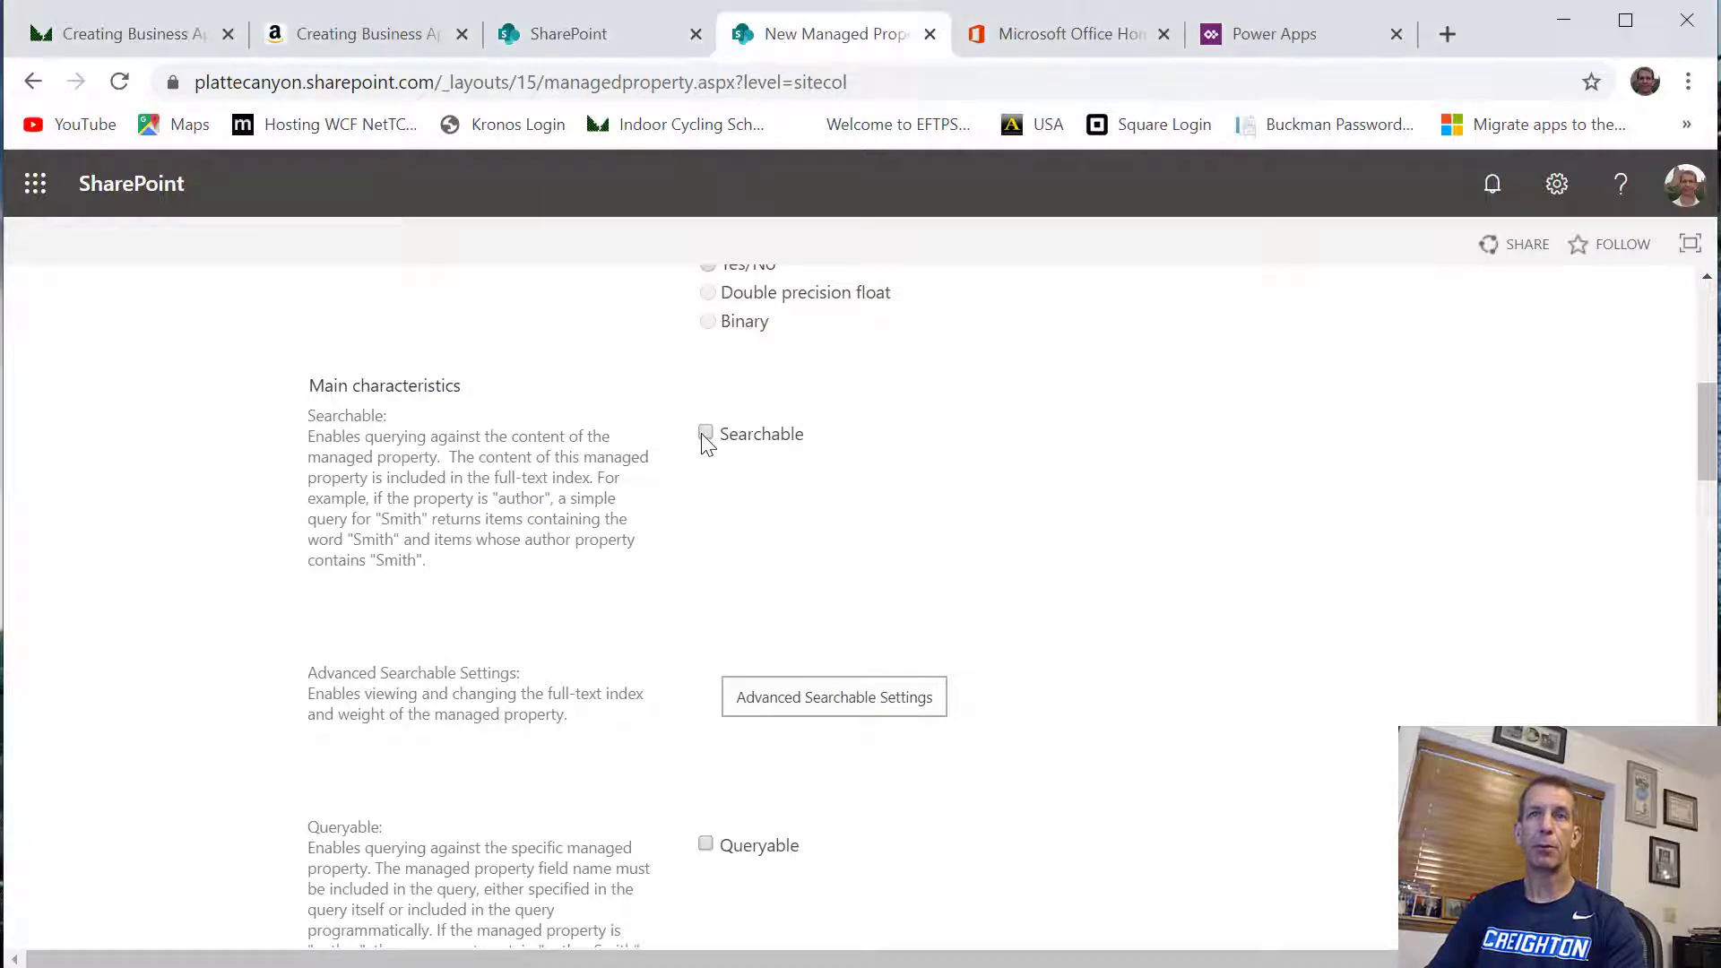
pyautogui.scroll(-3, 811, 600)
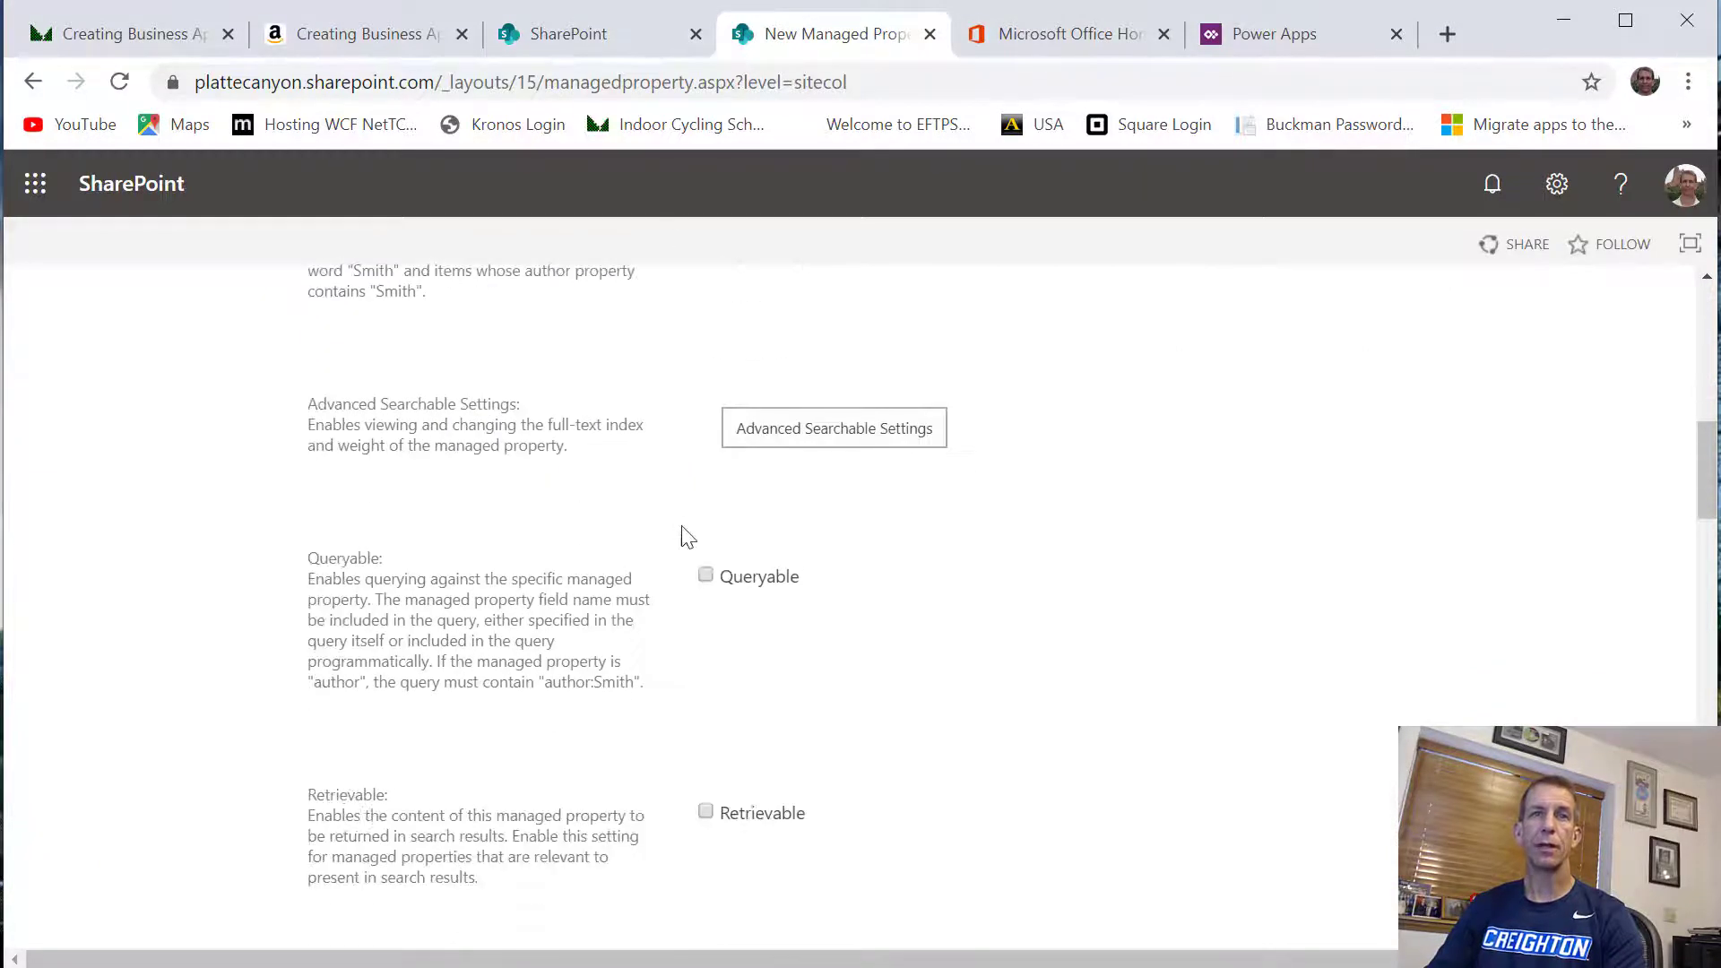
pyautogui.click(705, 577)
# Map the HelpTicketDescription property to the crawled property ows_Description and save the new managed property
pyautogui.scroll(-15, 761, 619)
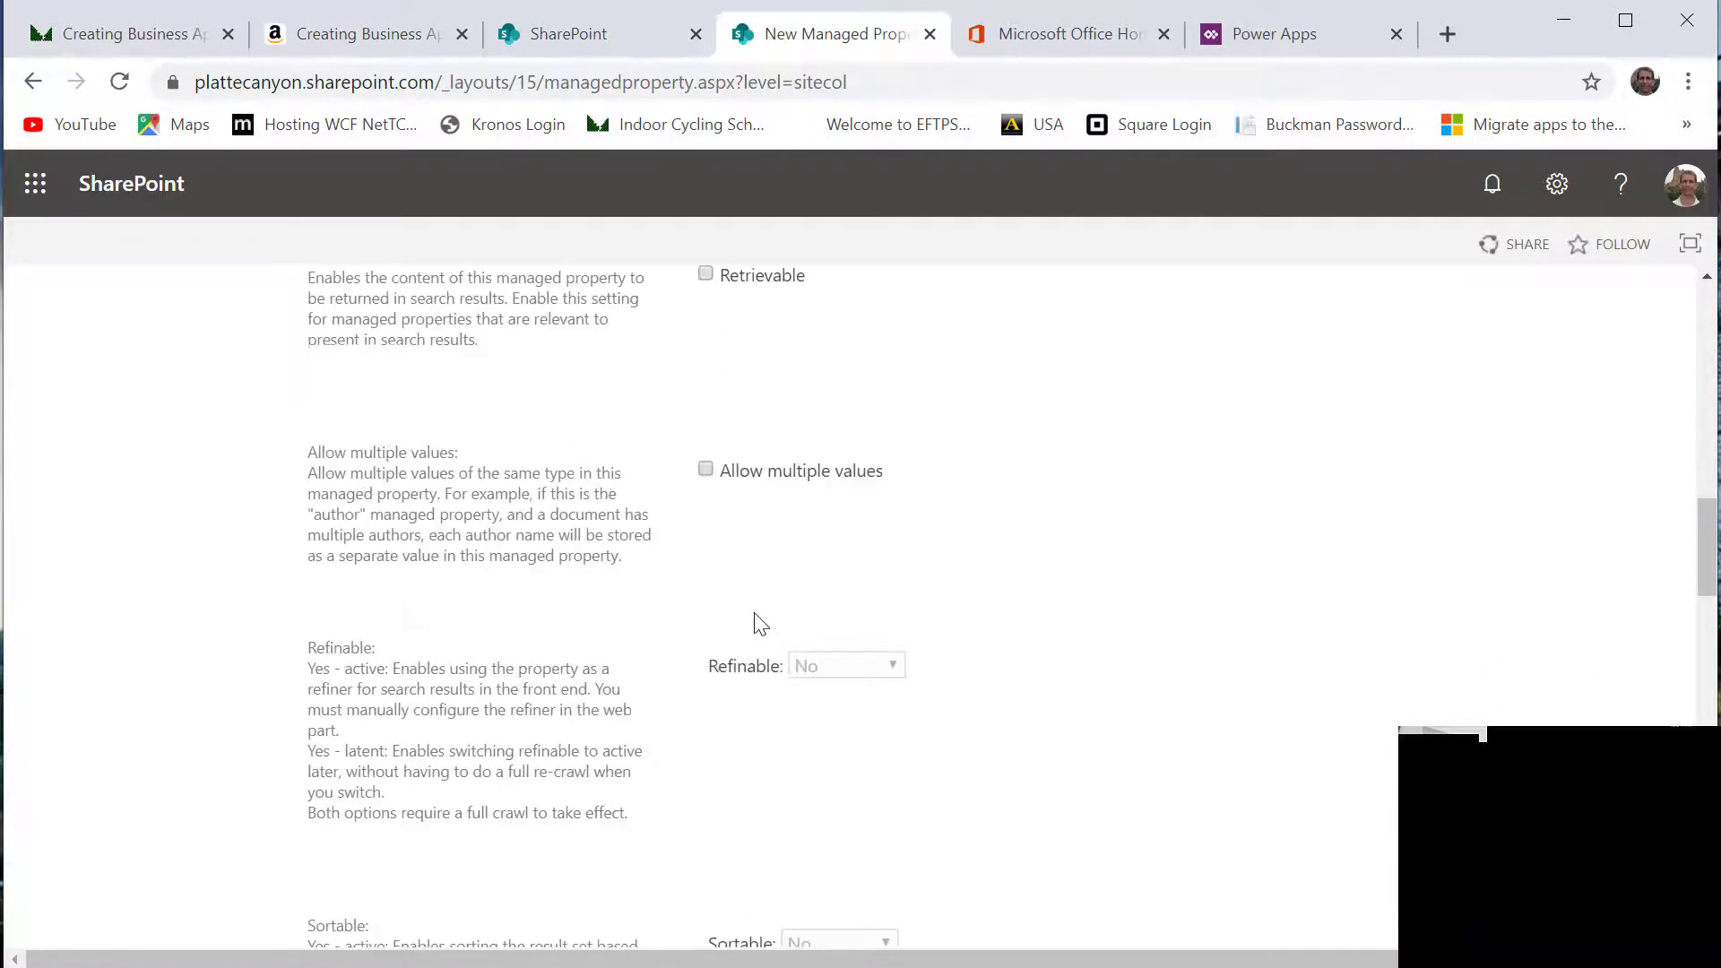
pyautogui.scroll(-8, 761, 610)
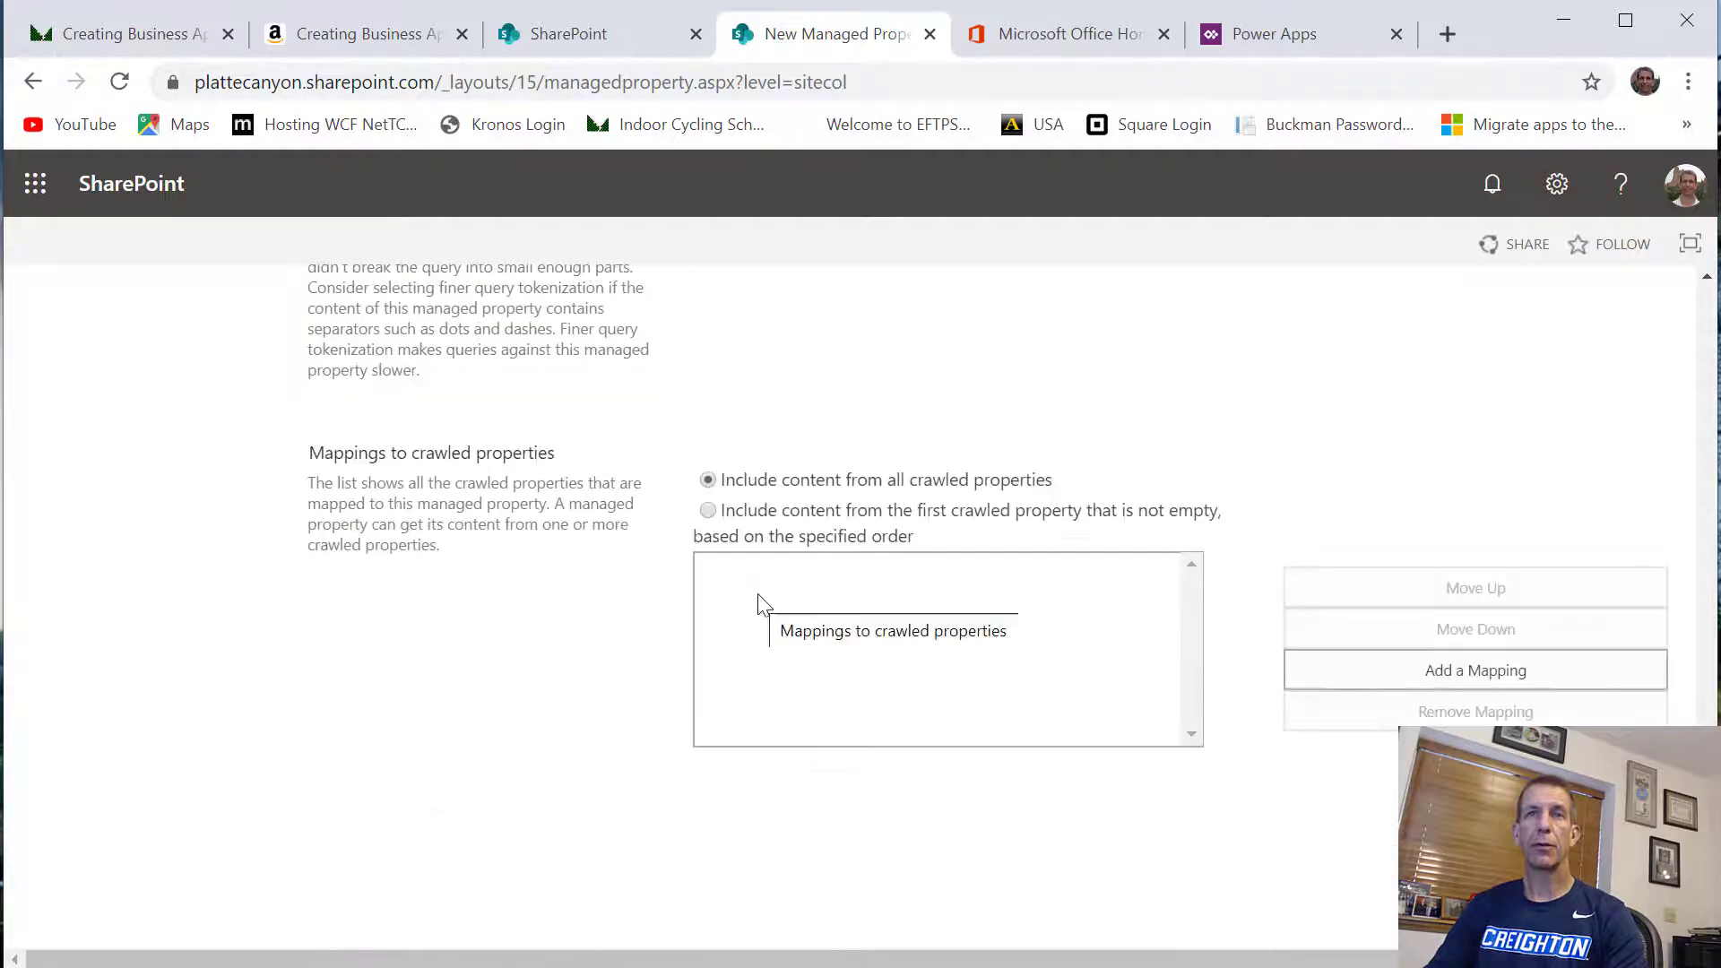
pyautogui.click(1424, 670)
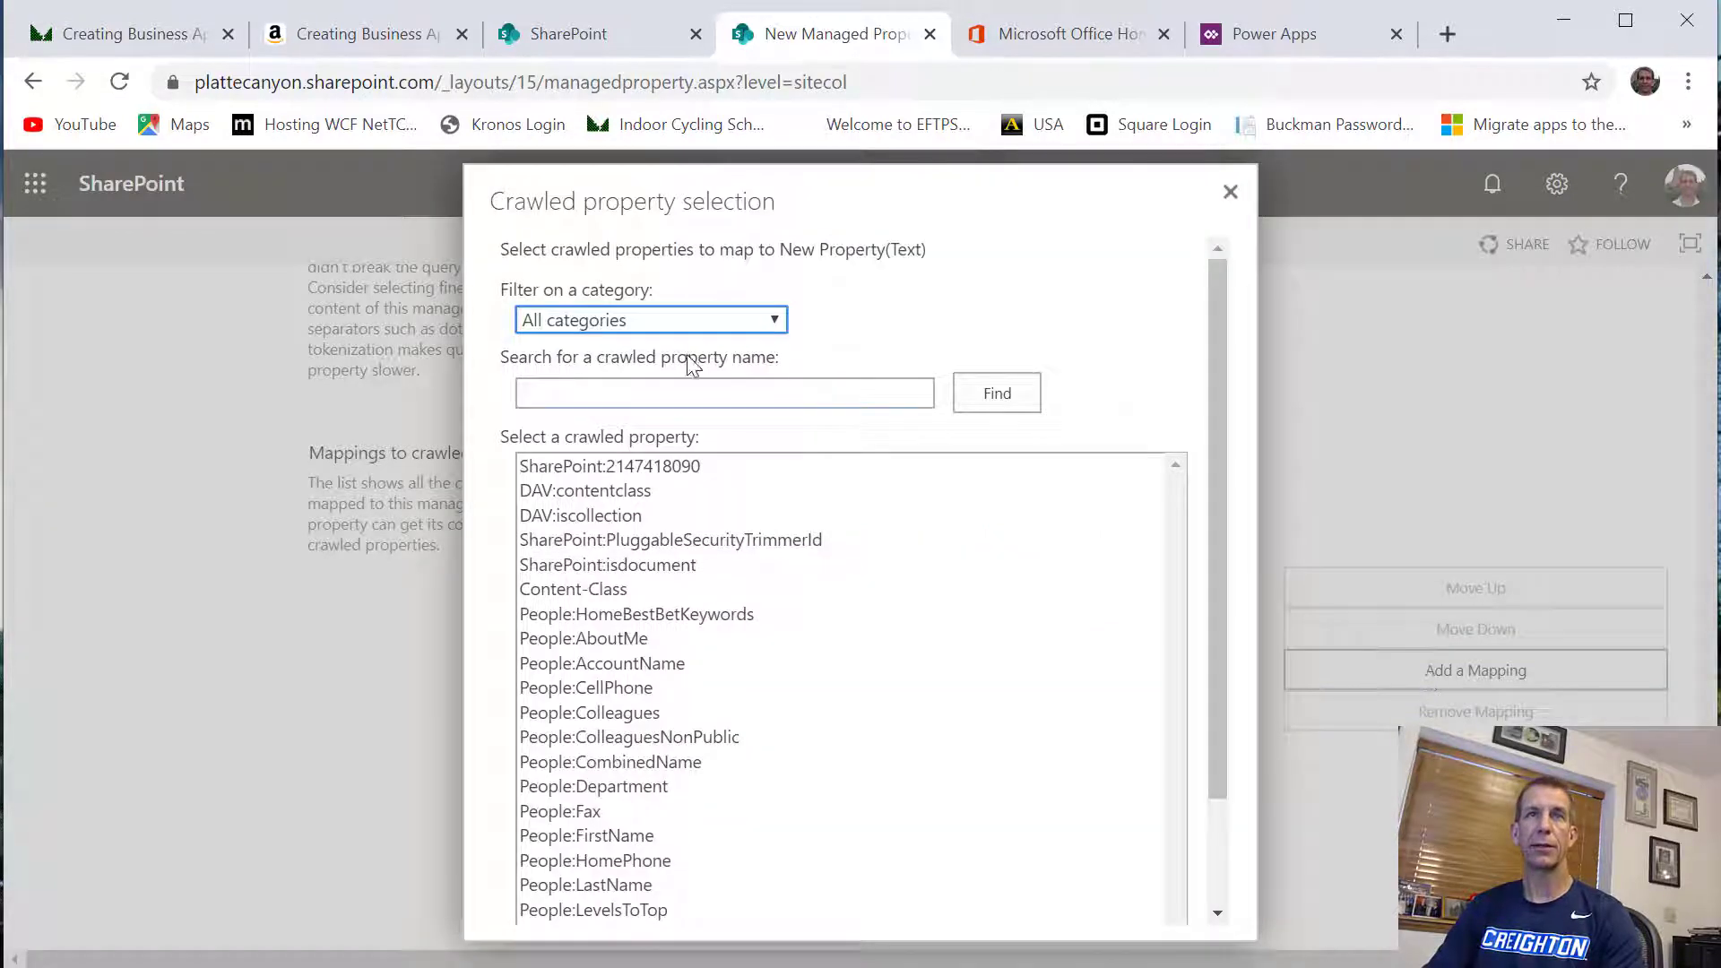
pyautogui.click(708, 394)
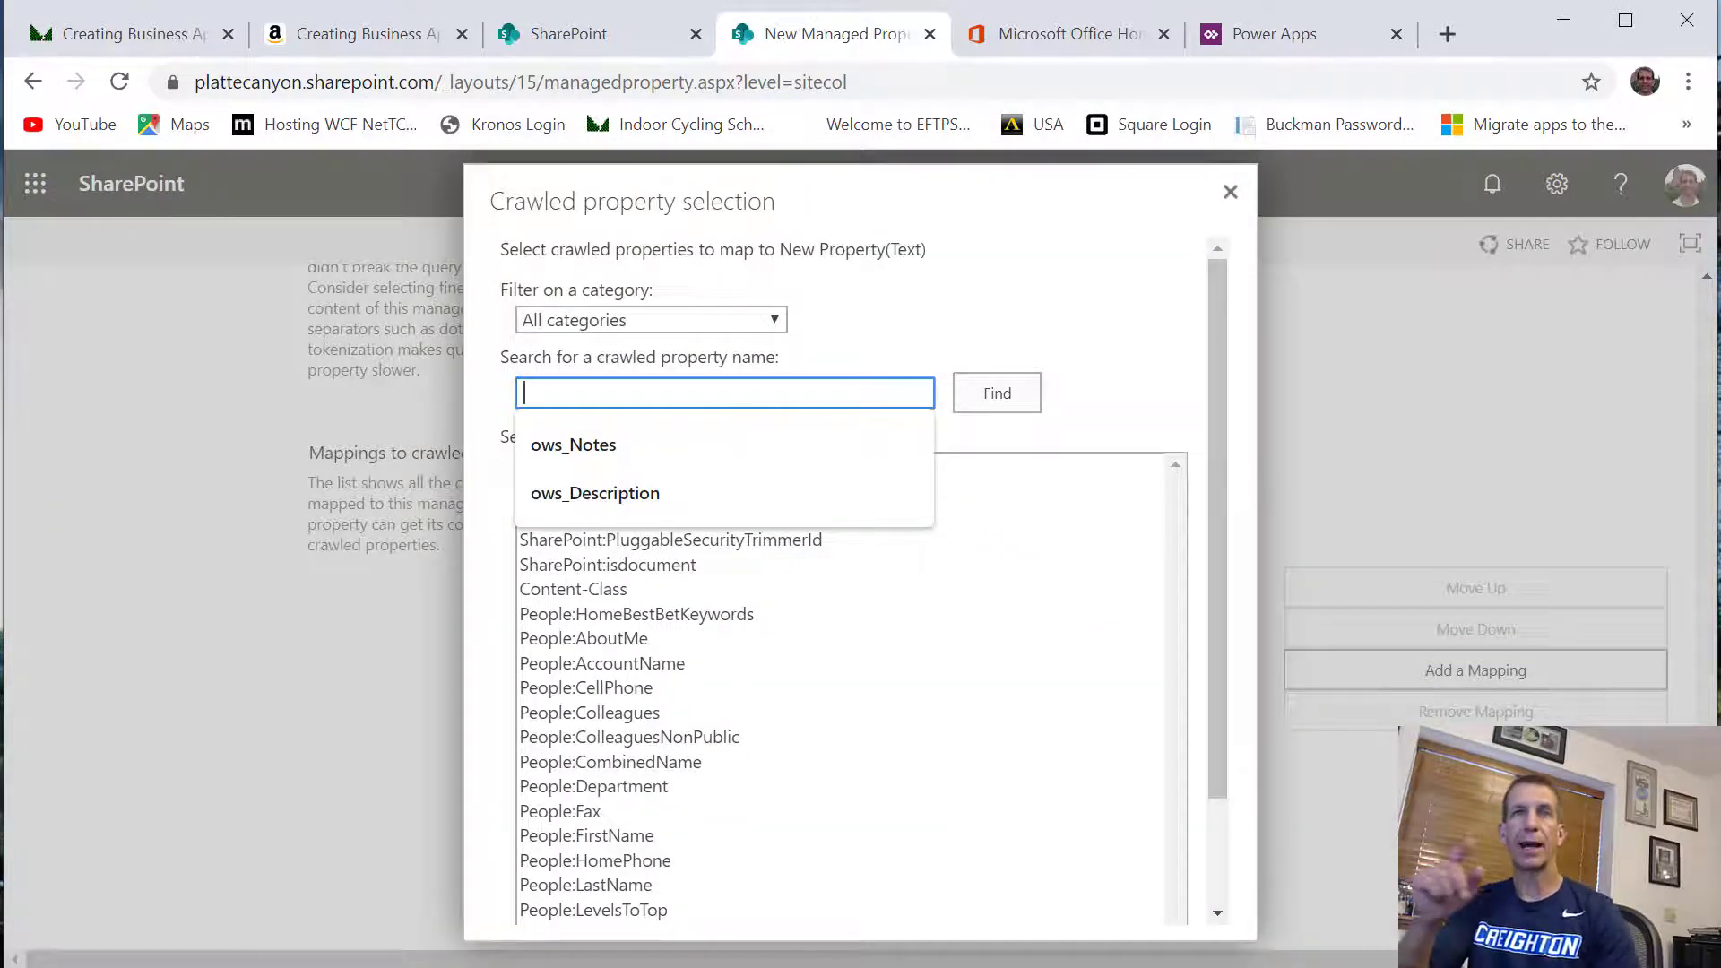
pyautogui.click(663, 489)
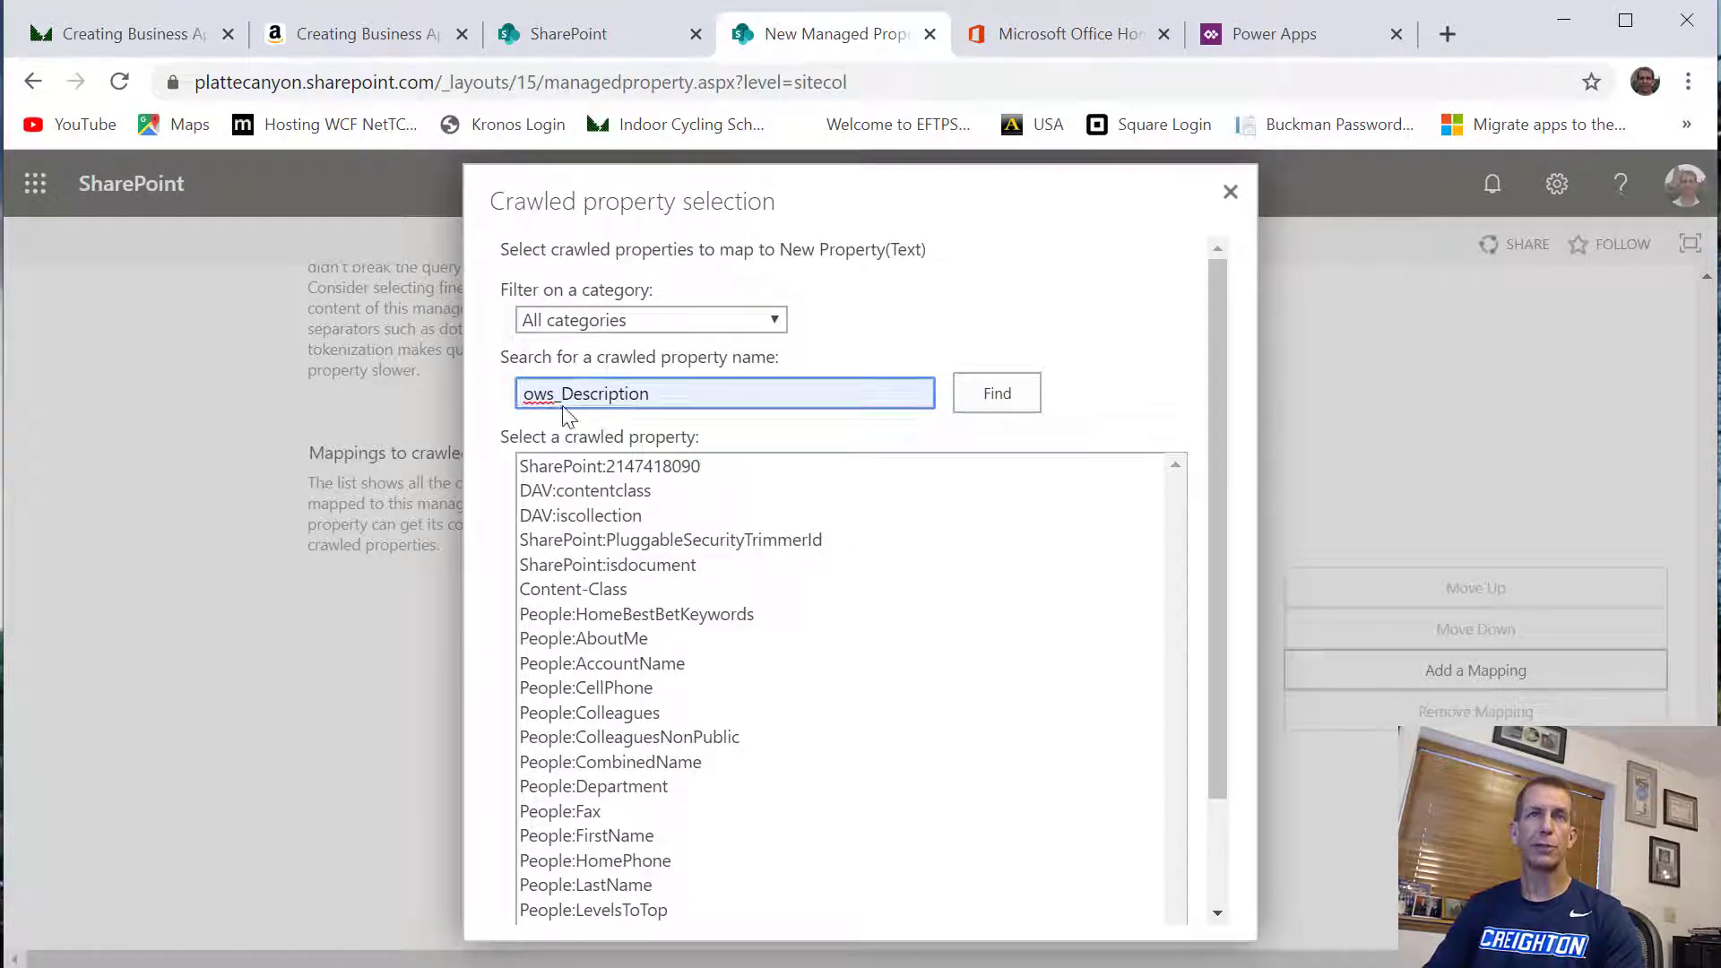
pyautogui.click(989, 399)
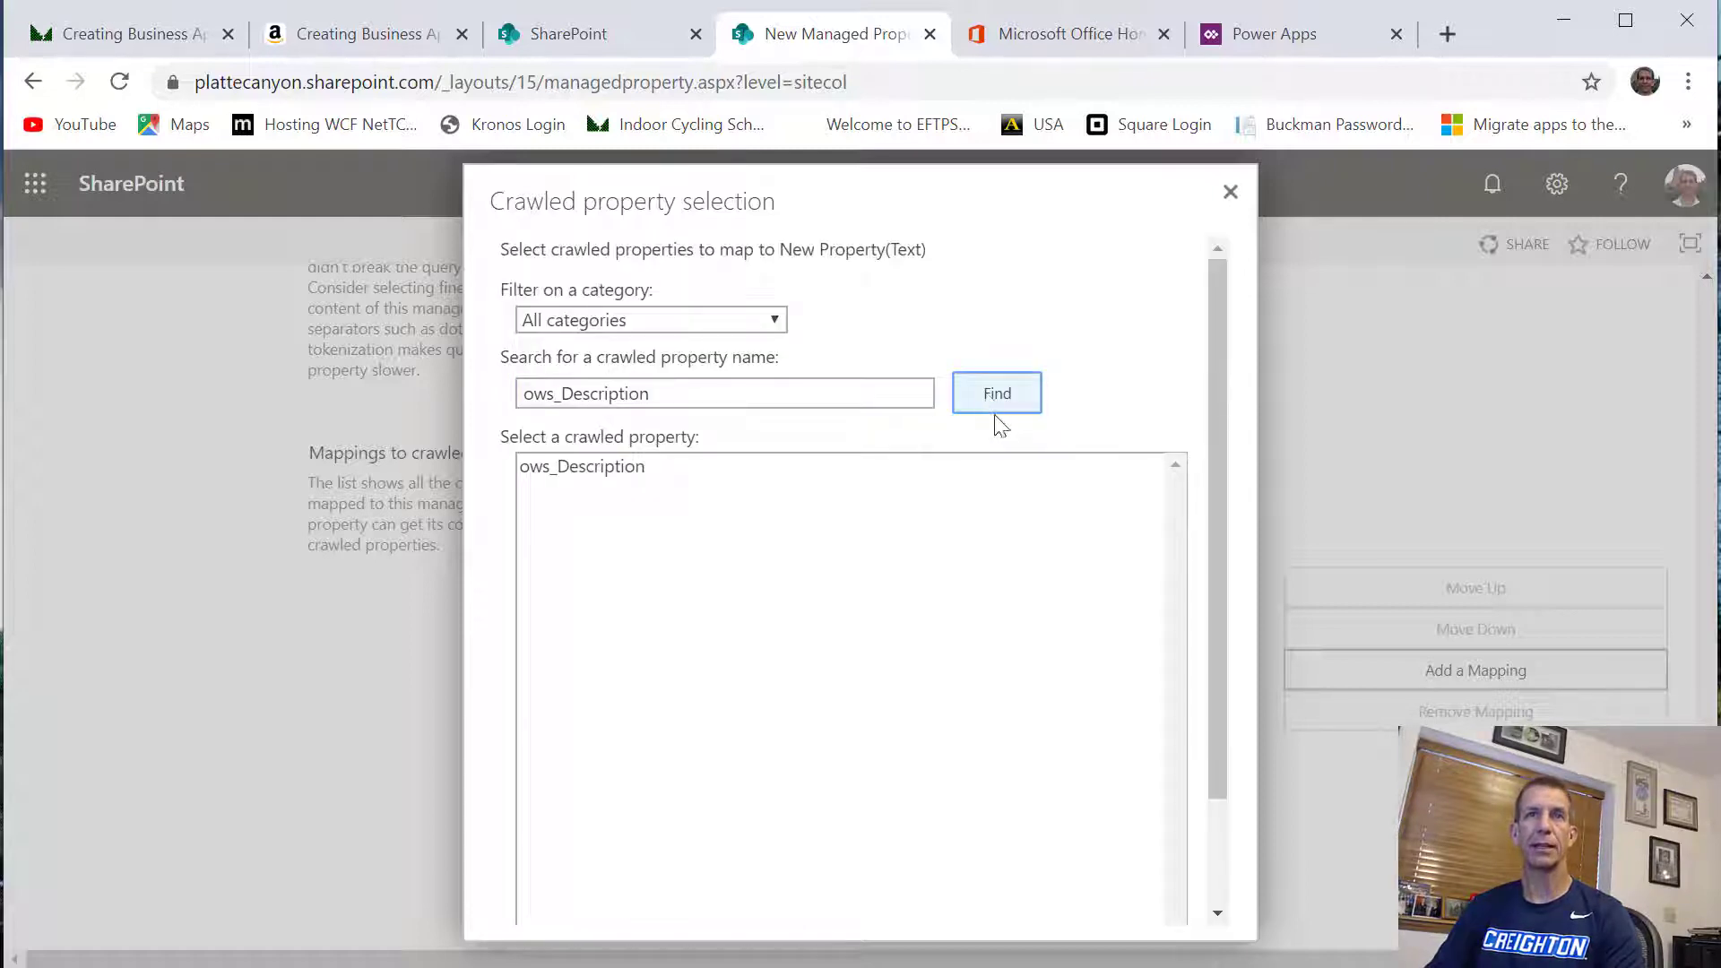
pyautogui.moveTo(865, 195); pyautogui.dragTo(823, 112)
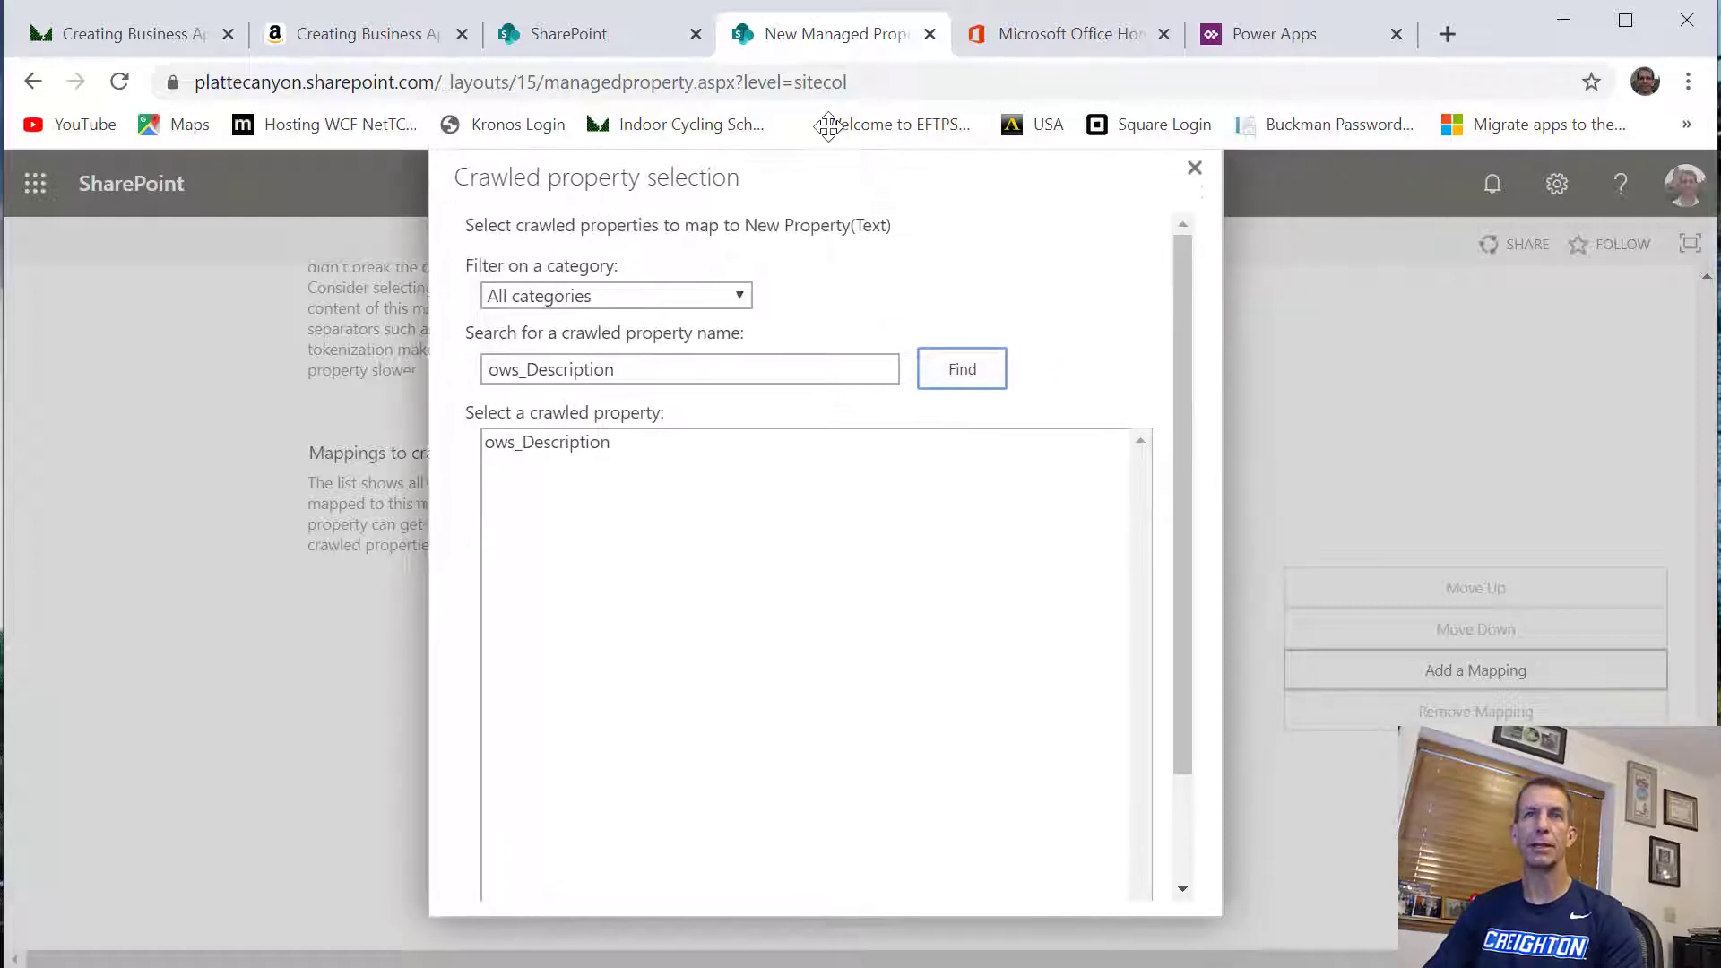
pyautogui.click(589, 429)
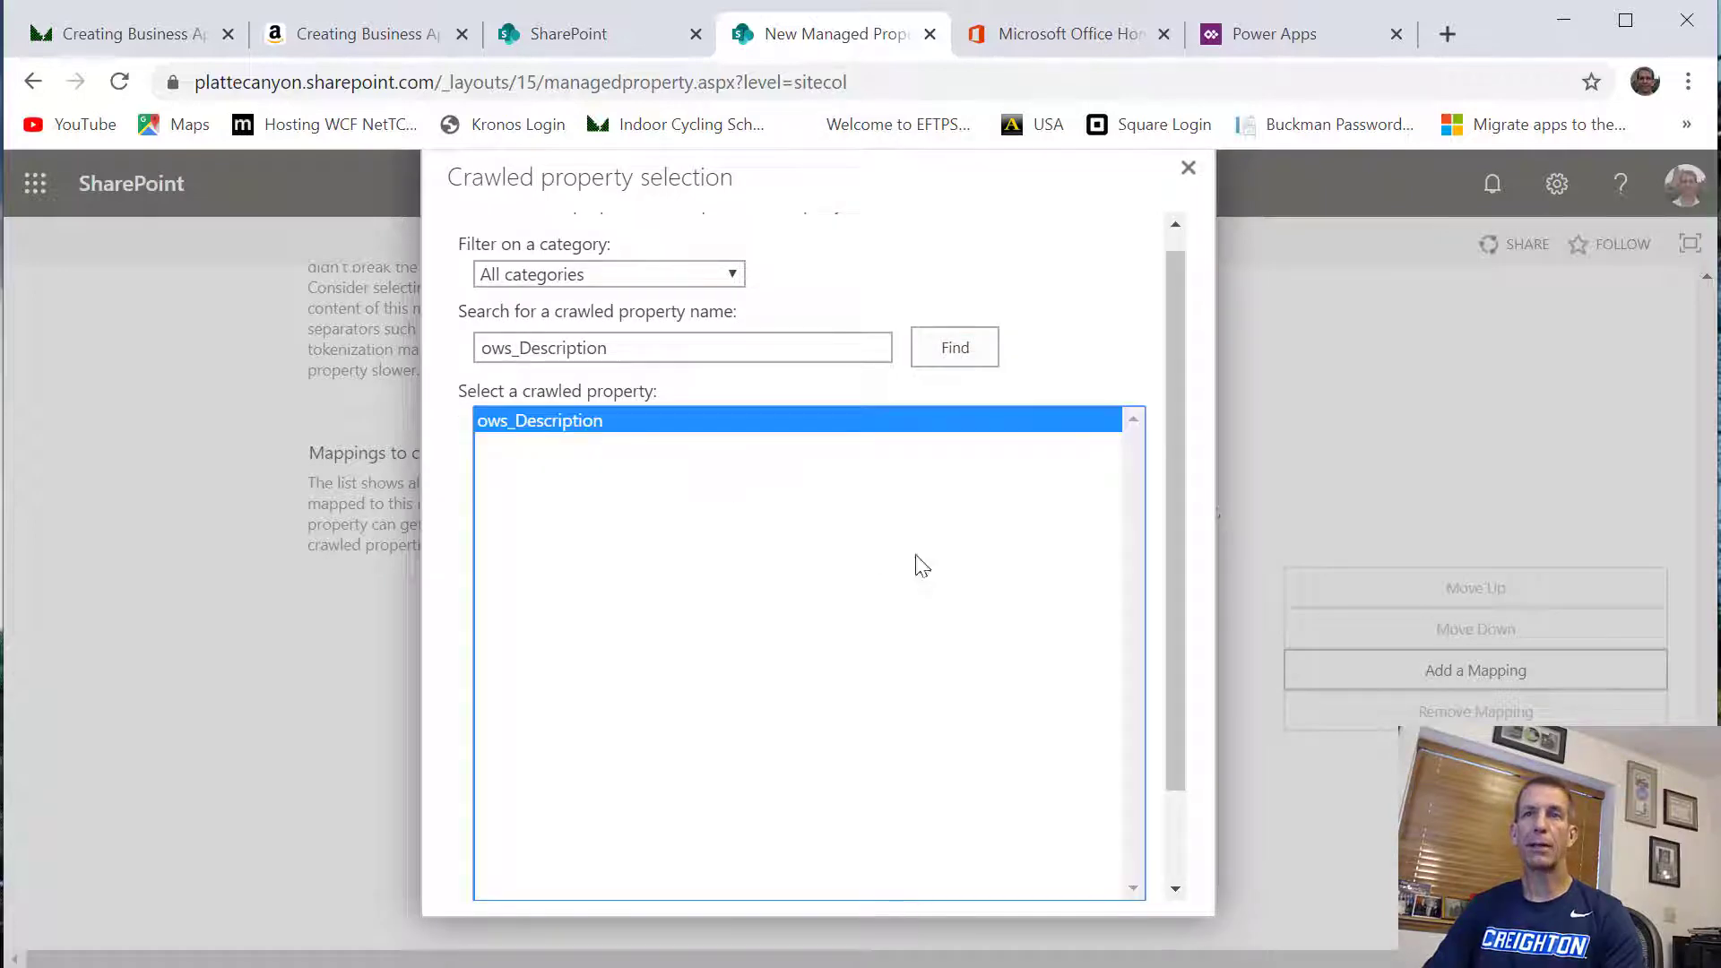
pyautogui.click(1176, 886)
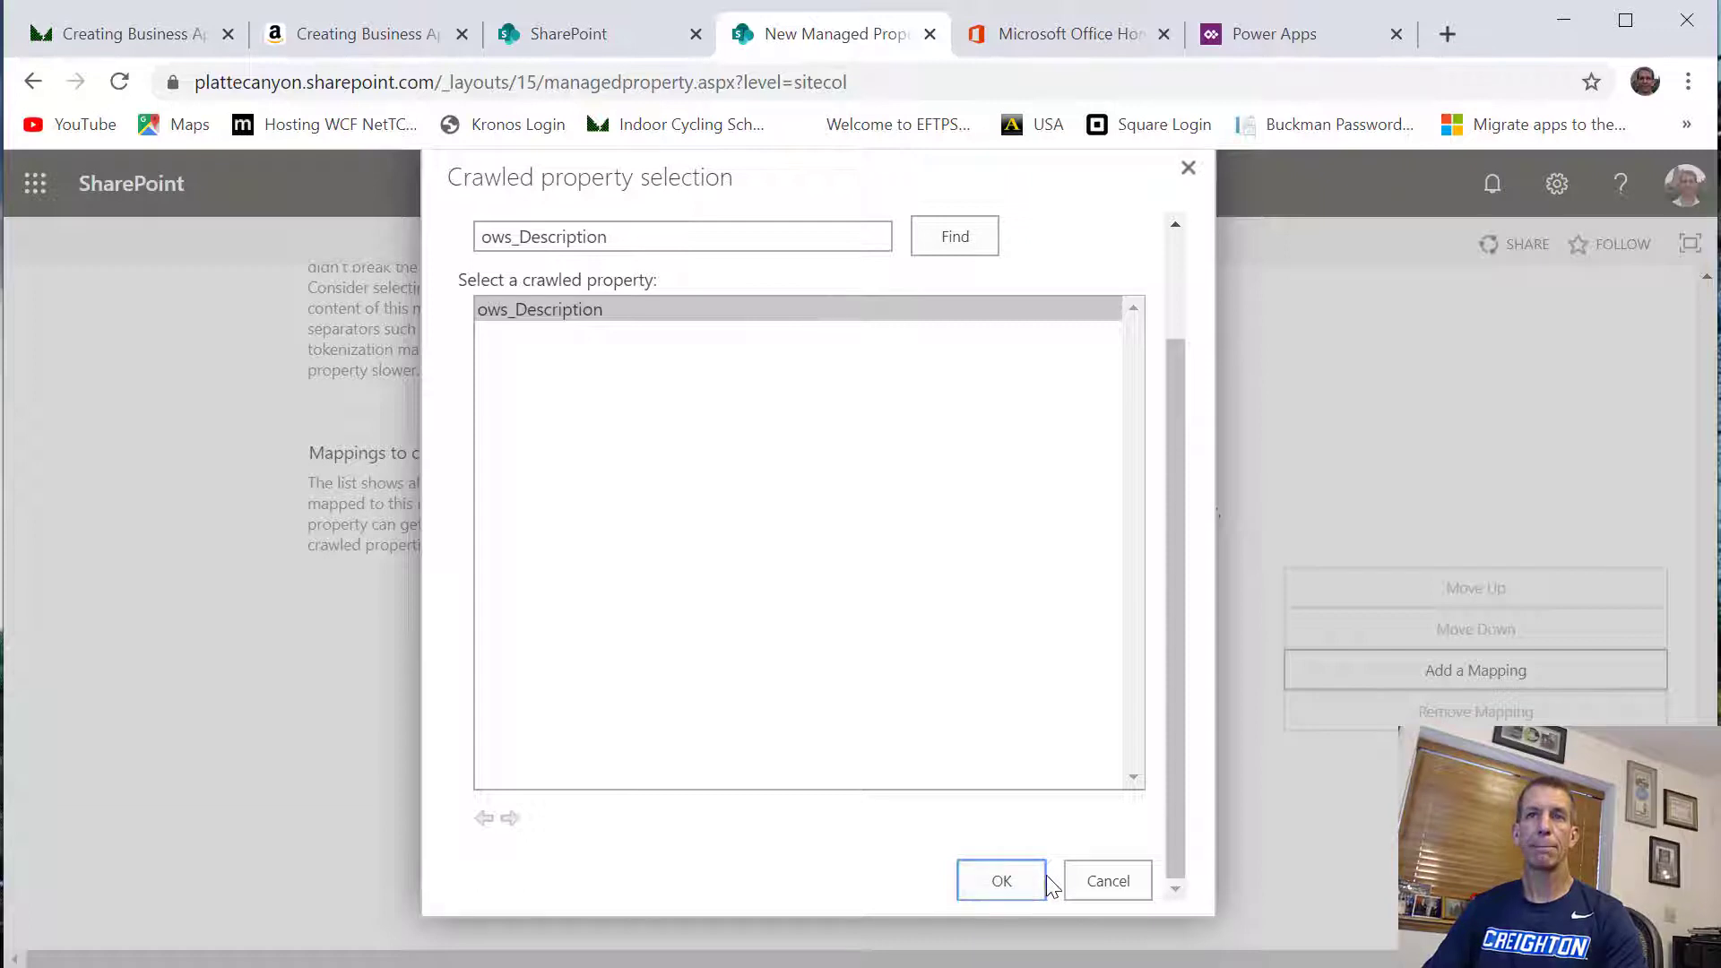
pyautogui.click(1045, 881)
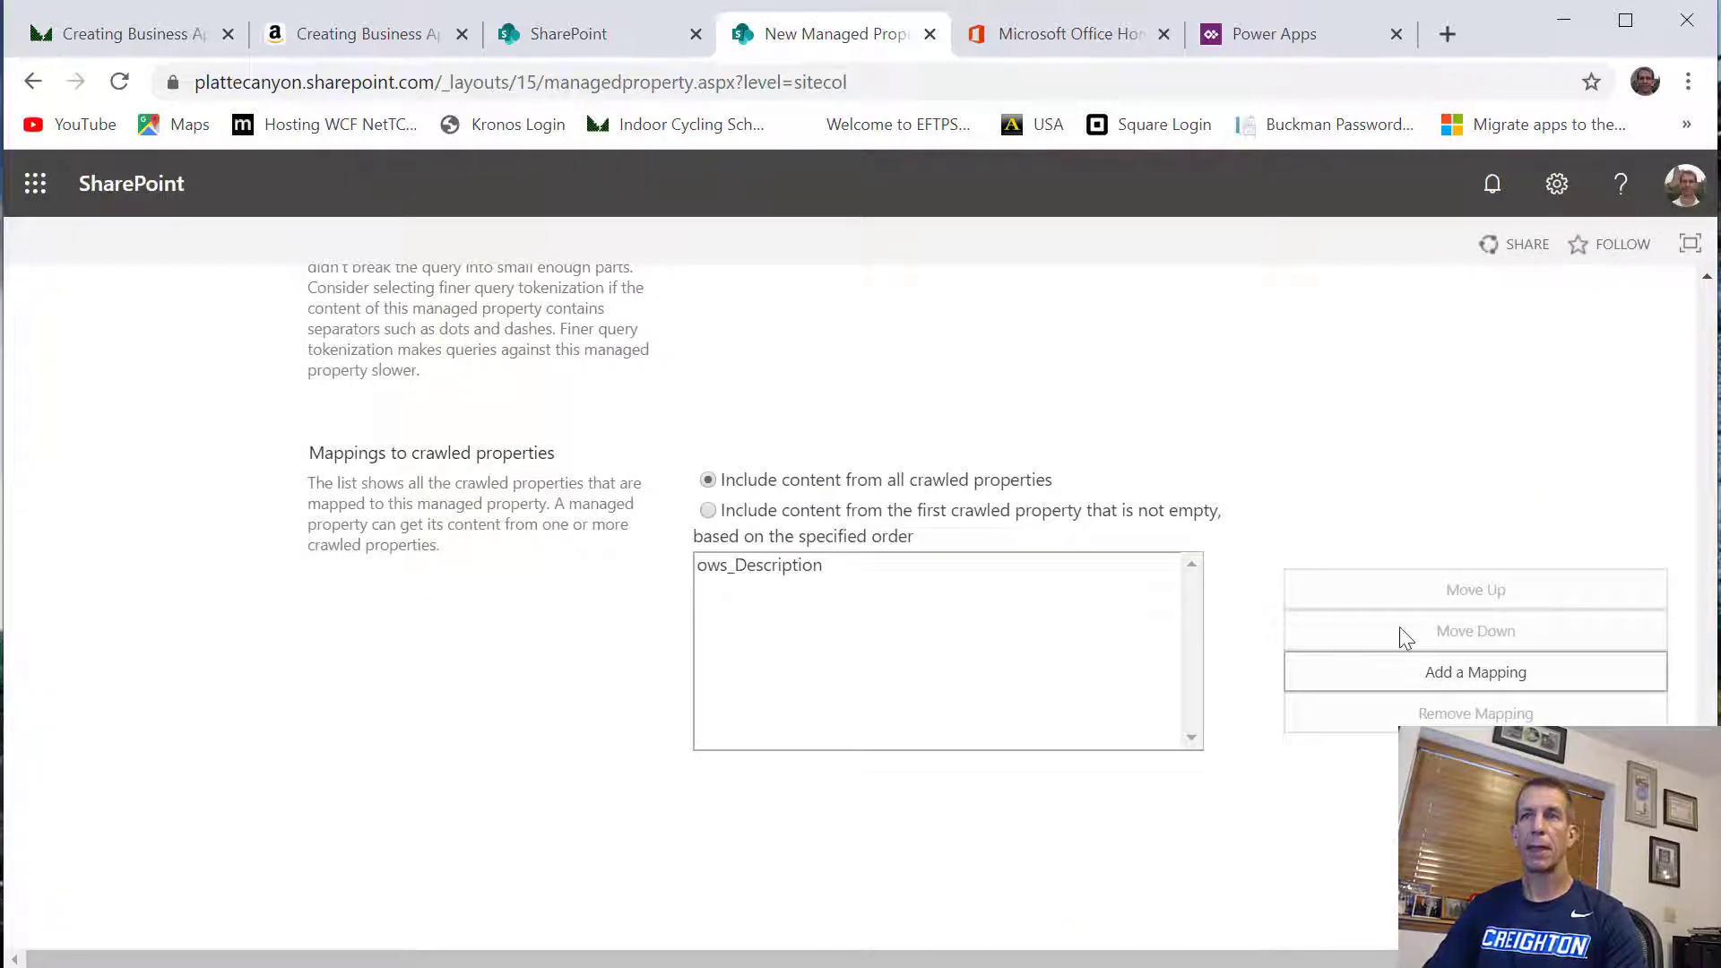
pyautogui.click(1470, 811)
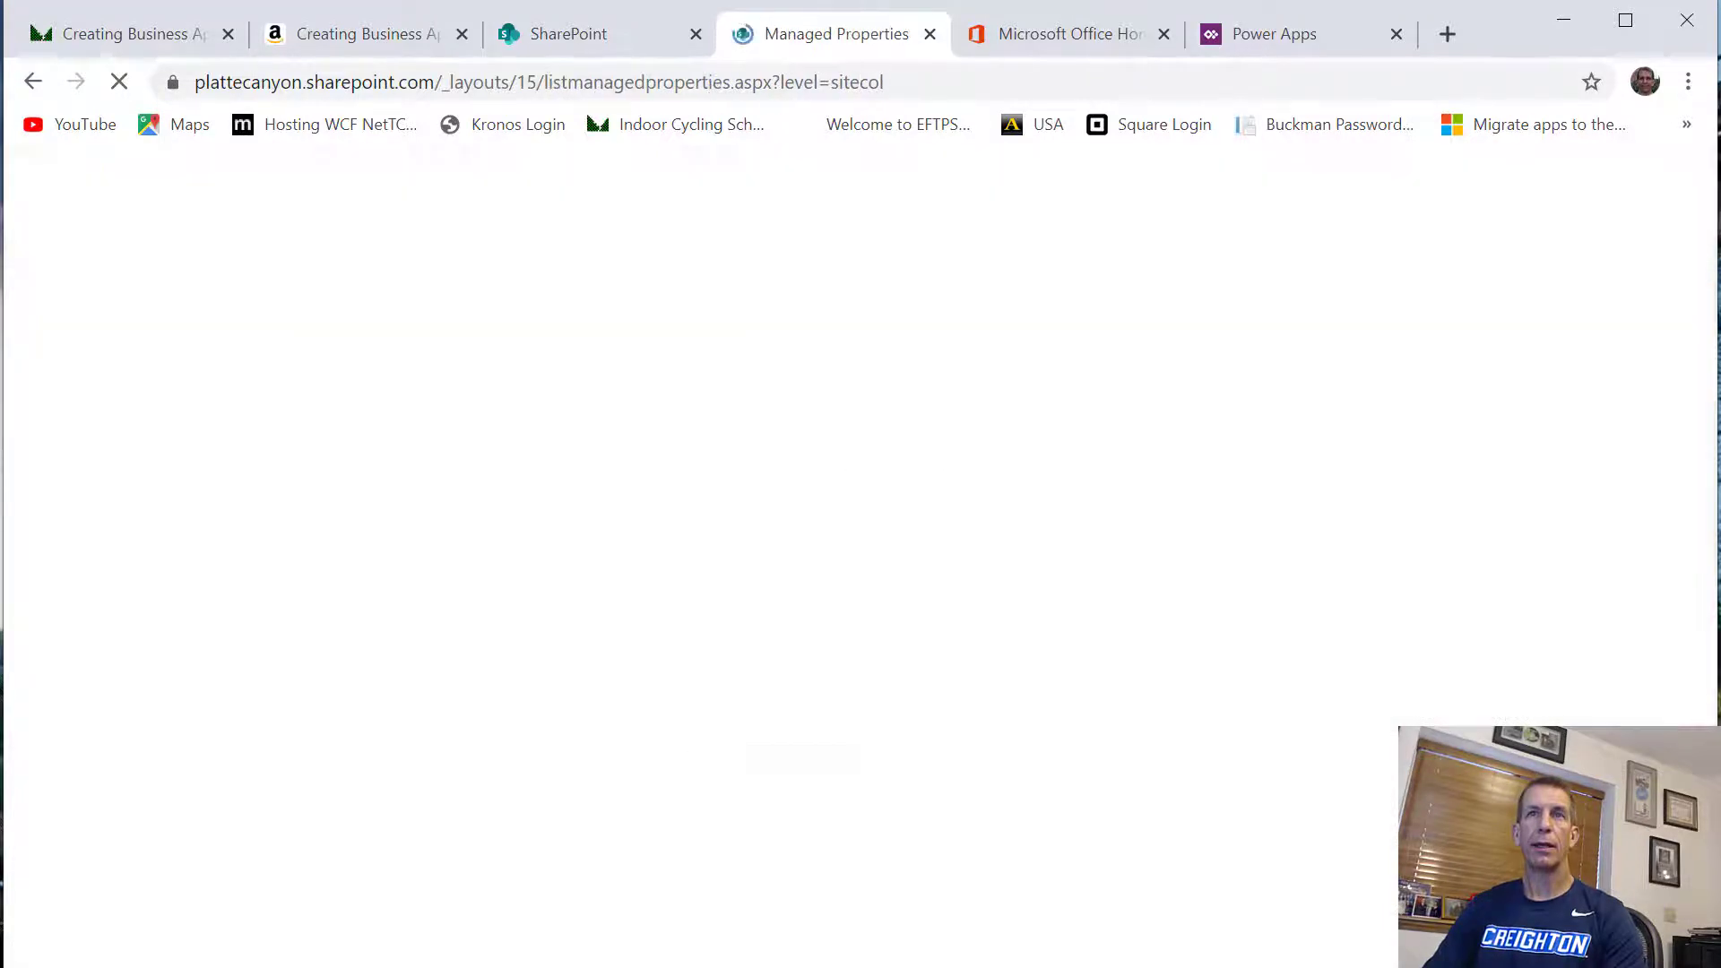
# Start another new managed property and name it HelpTicketNotes
pyautogui.scroll(-3, 540, 828)
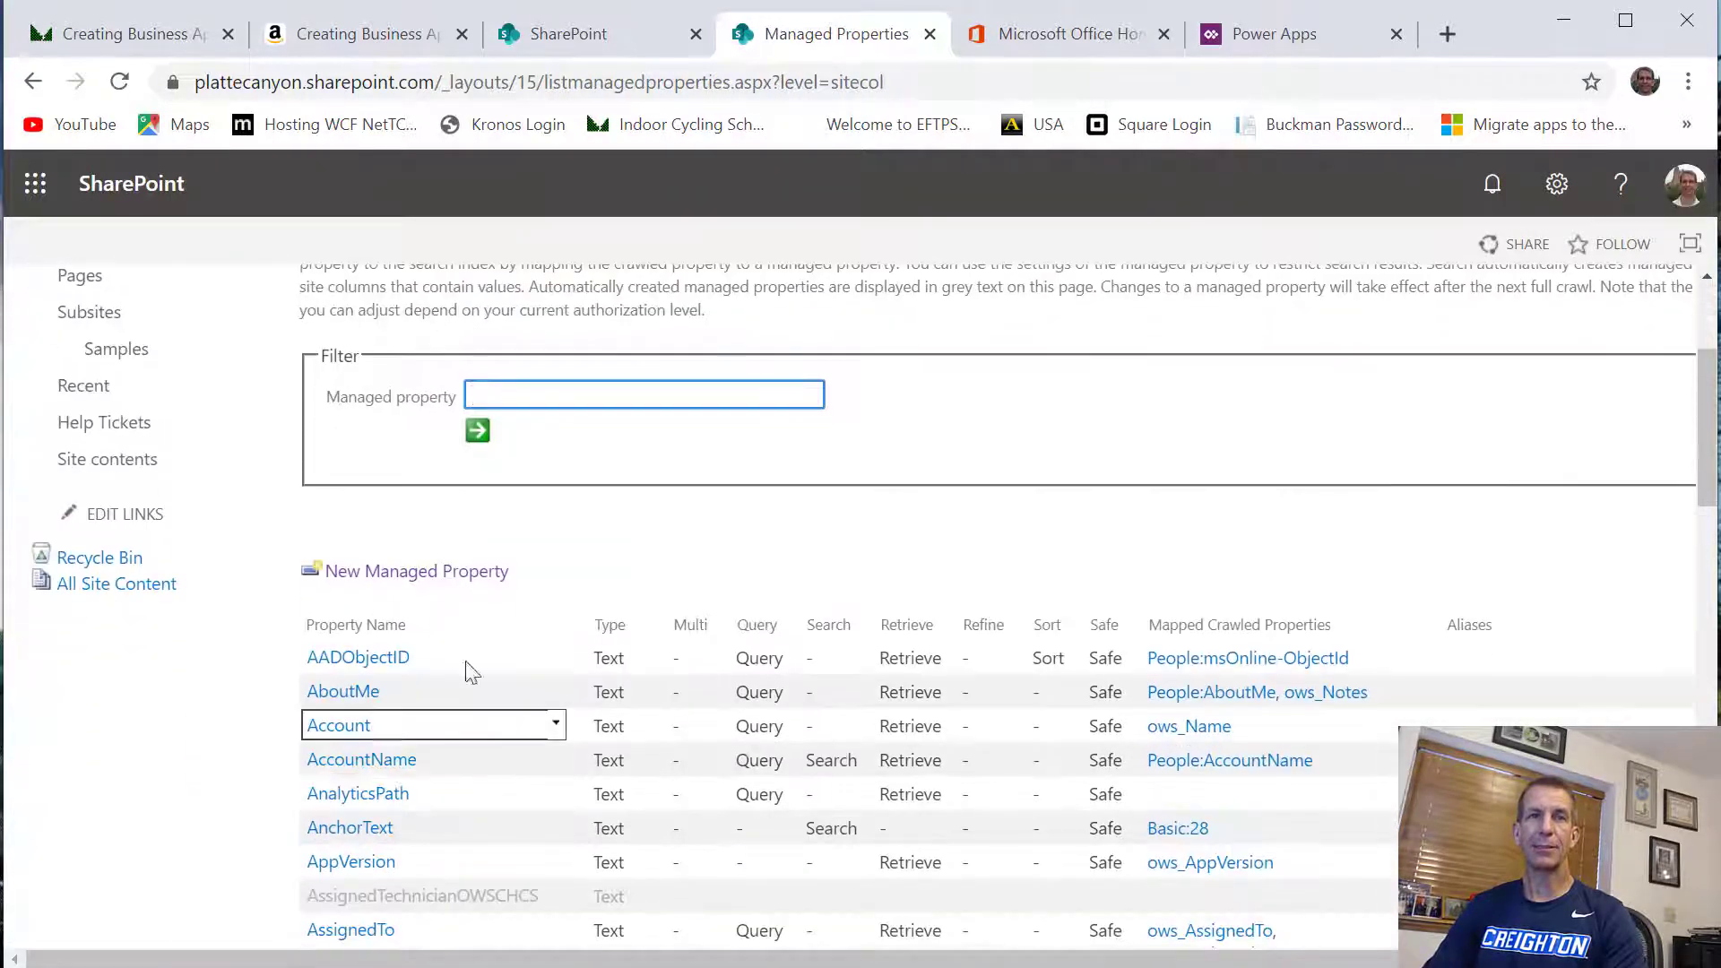
pyautogui.click(426, 578)
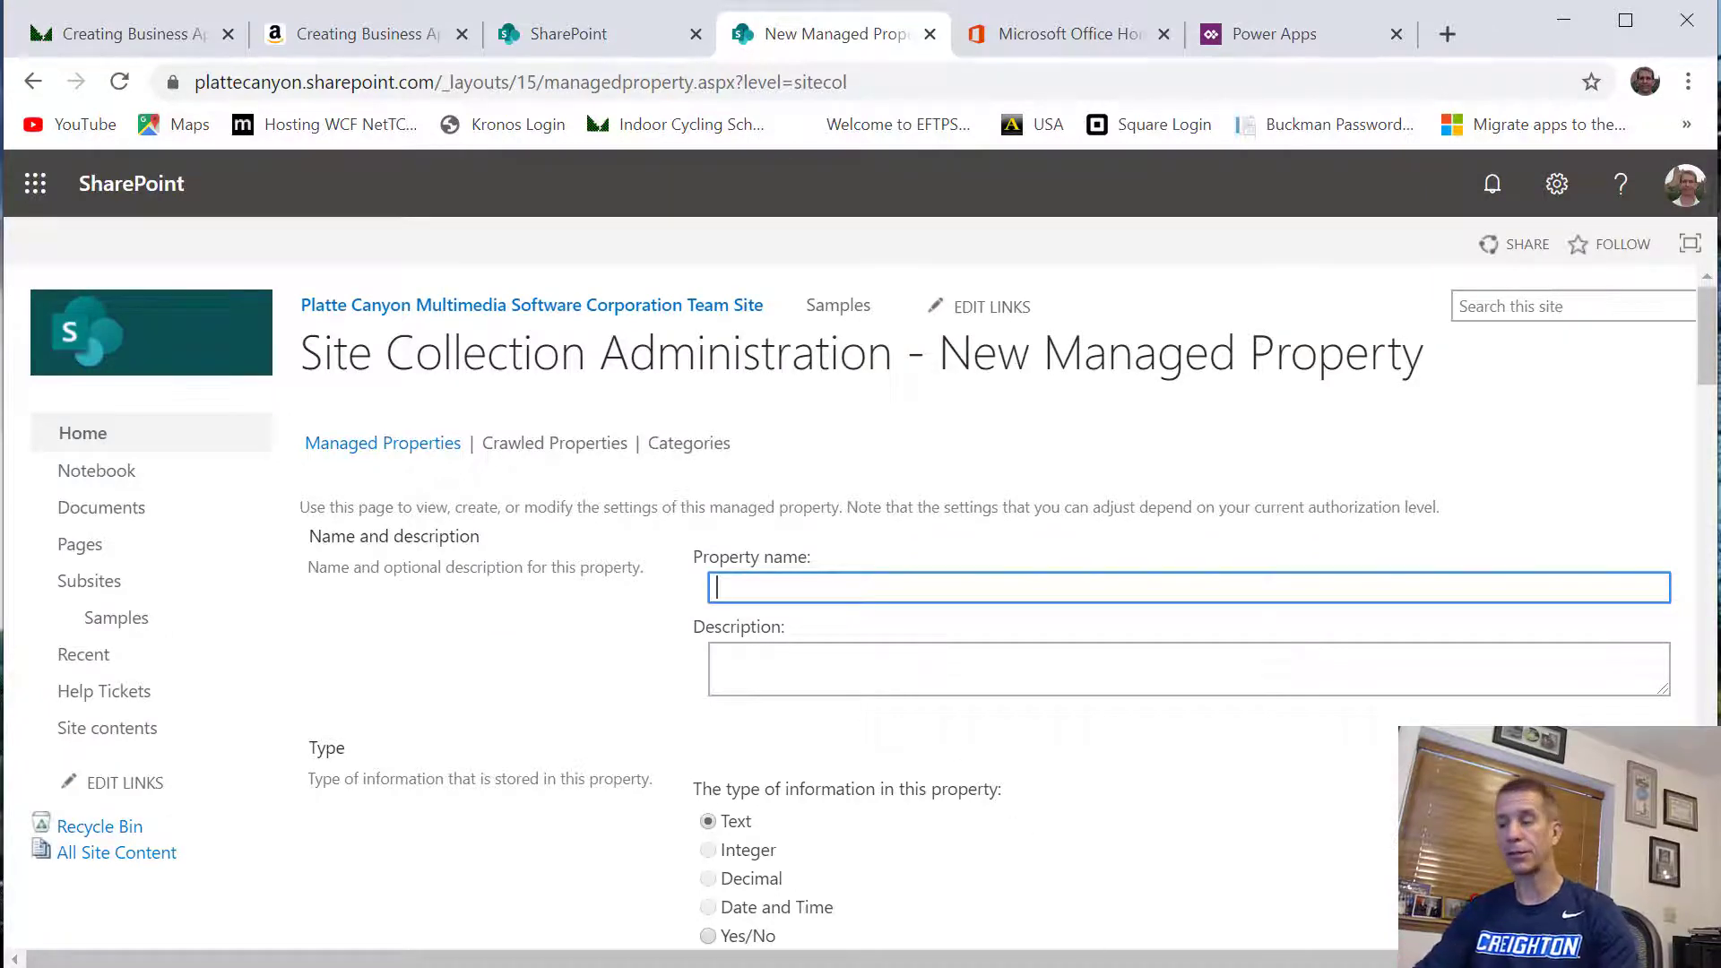
pyautogui.write('HelpTi')
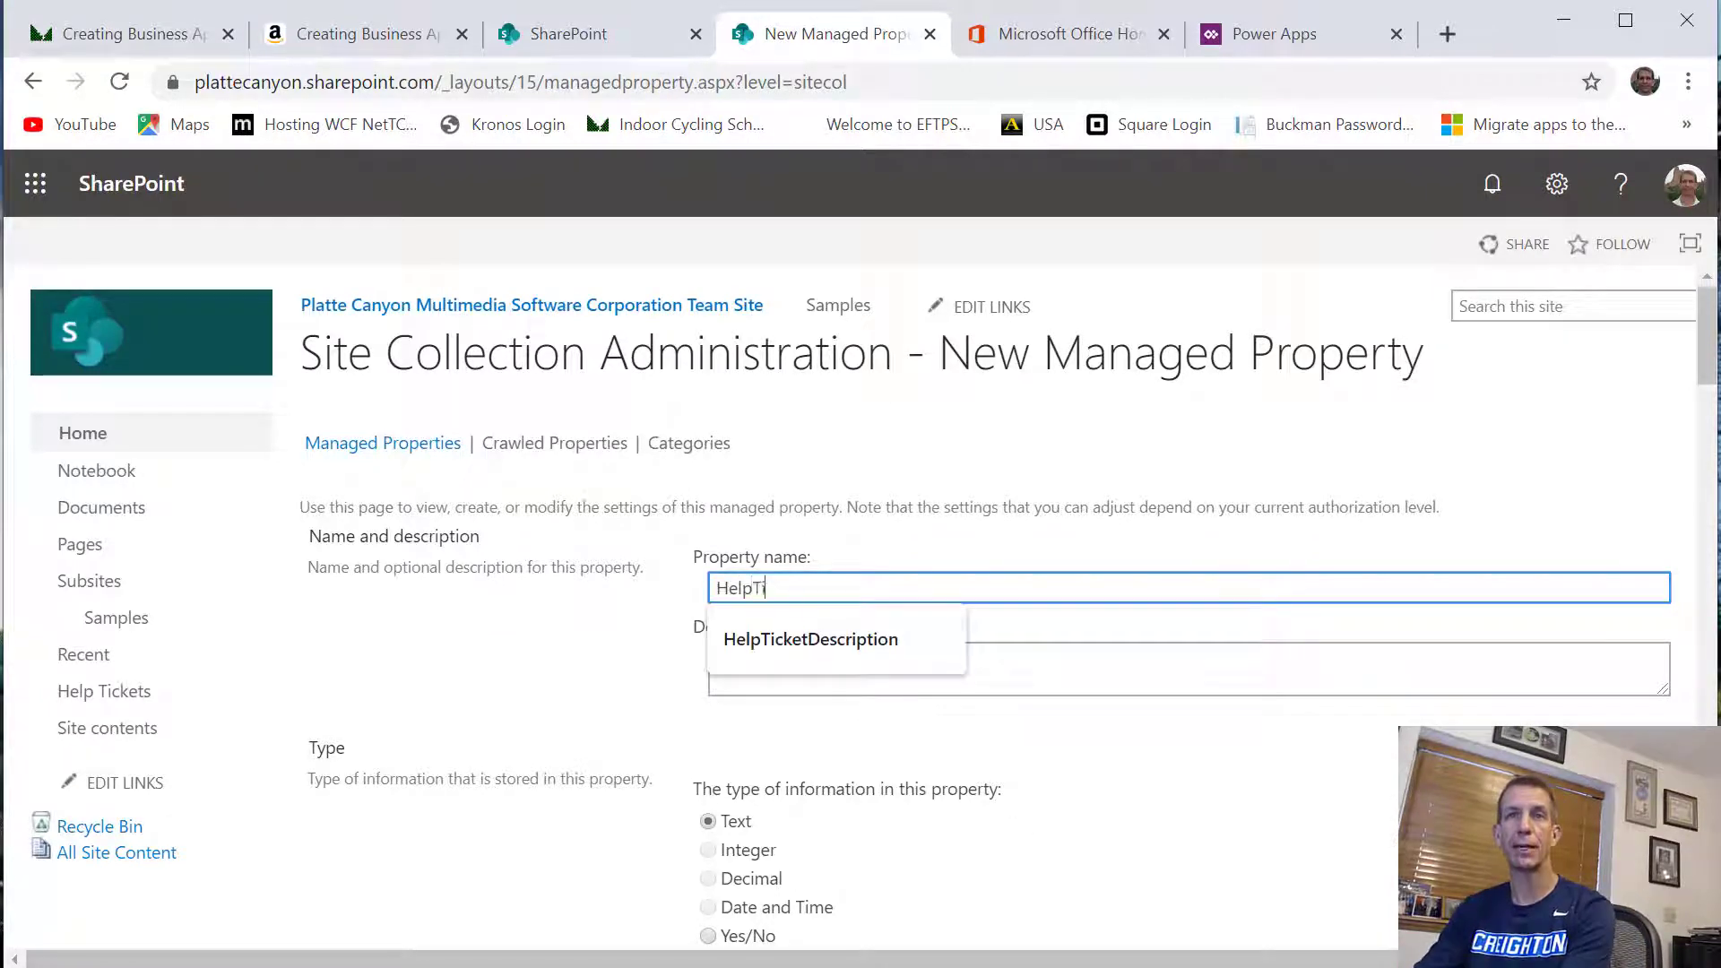
pyautogui.write('cketNotes')
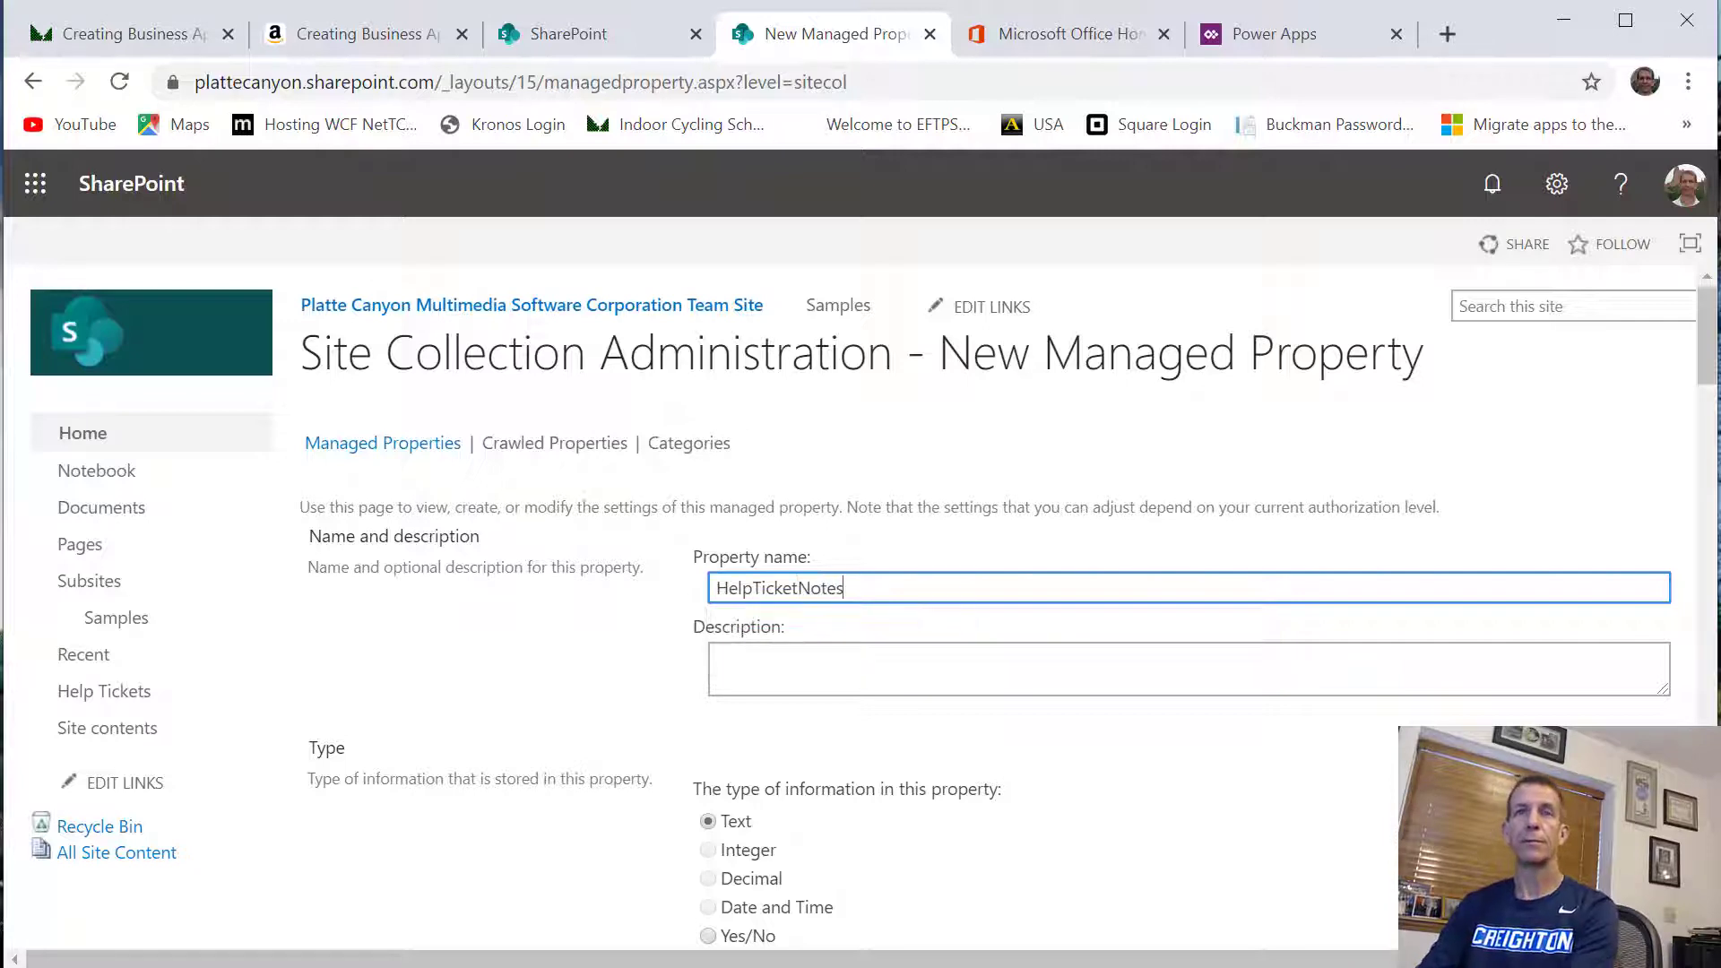
pyautogui.hotkey('ctrl', 'a')
# Make the HelpTicketNotes property searchable and queryable
pyautogui.scroll(-5, 775, 659)
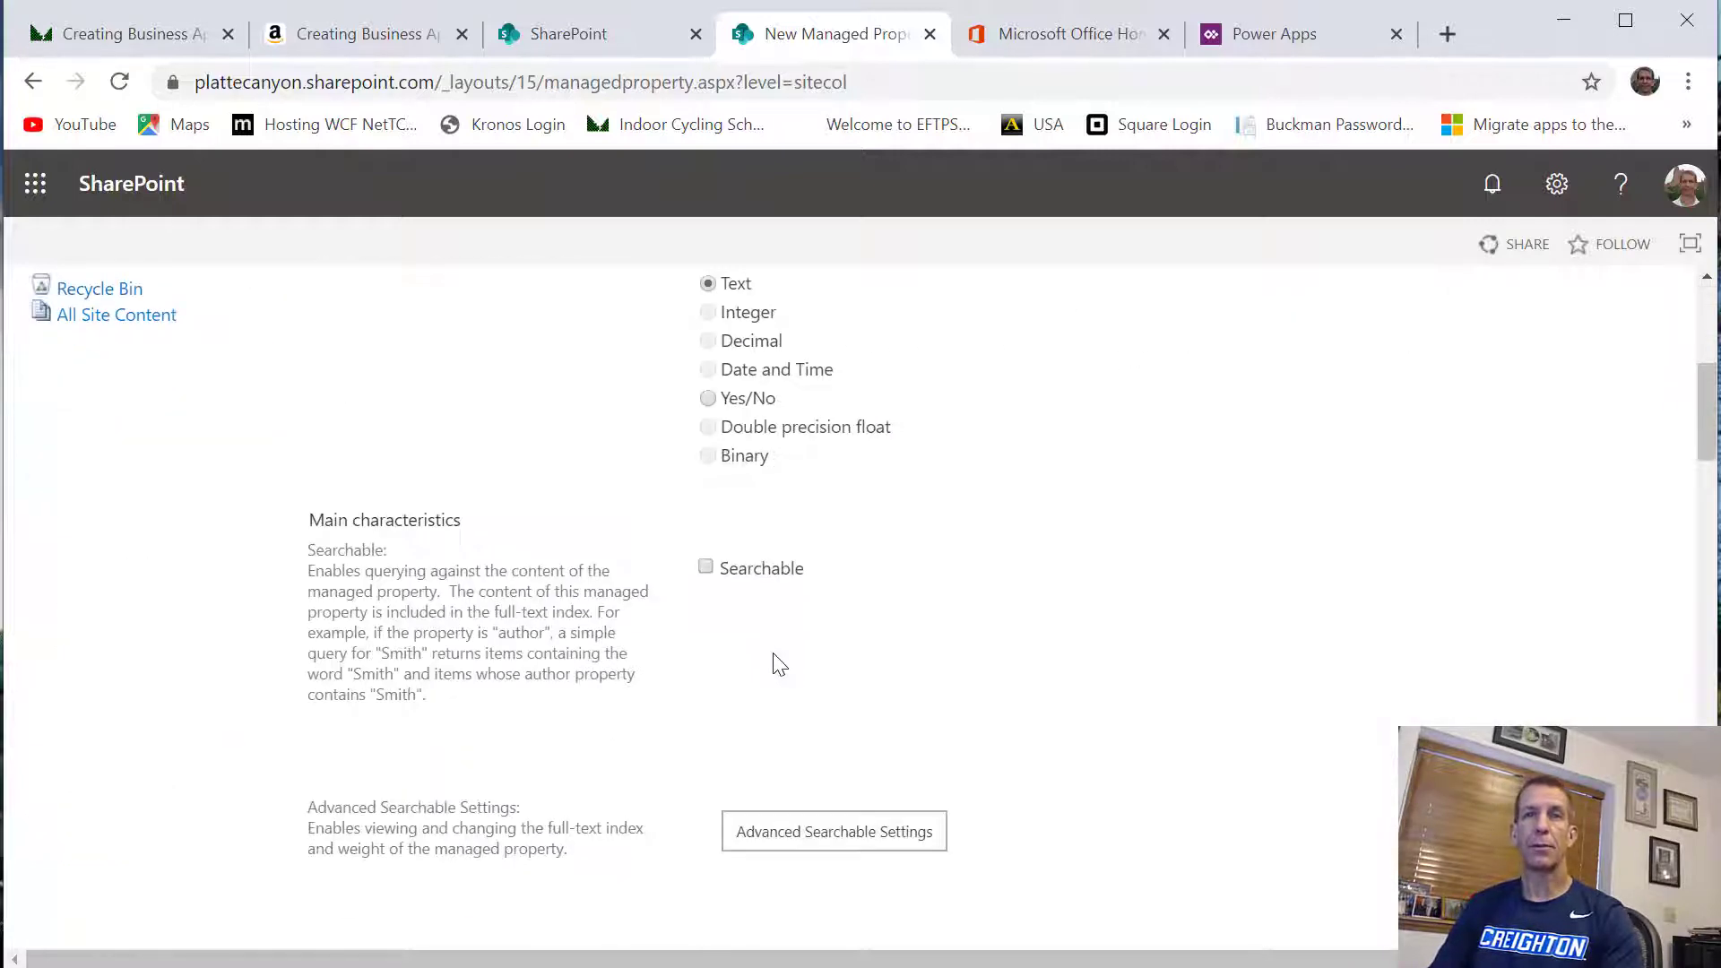
pyautogui.click(706, 567)
pyautogui.scroll(-5, 769, 569)
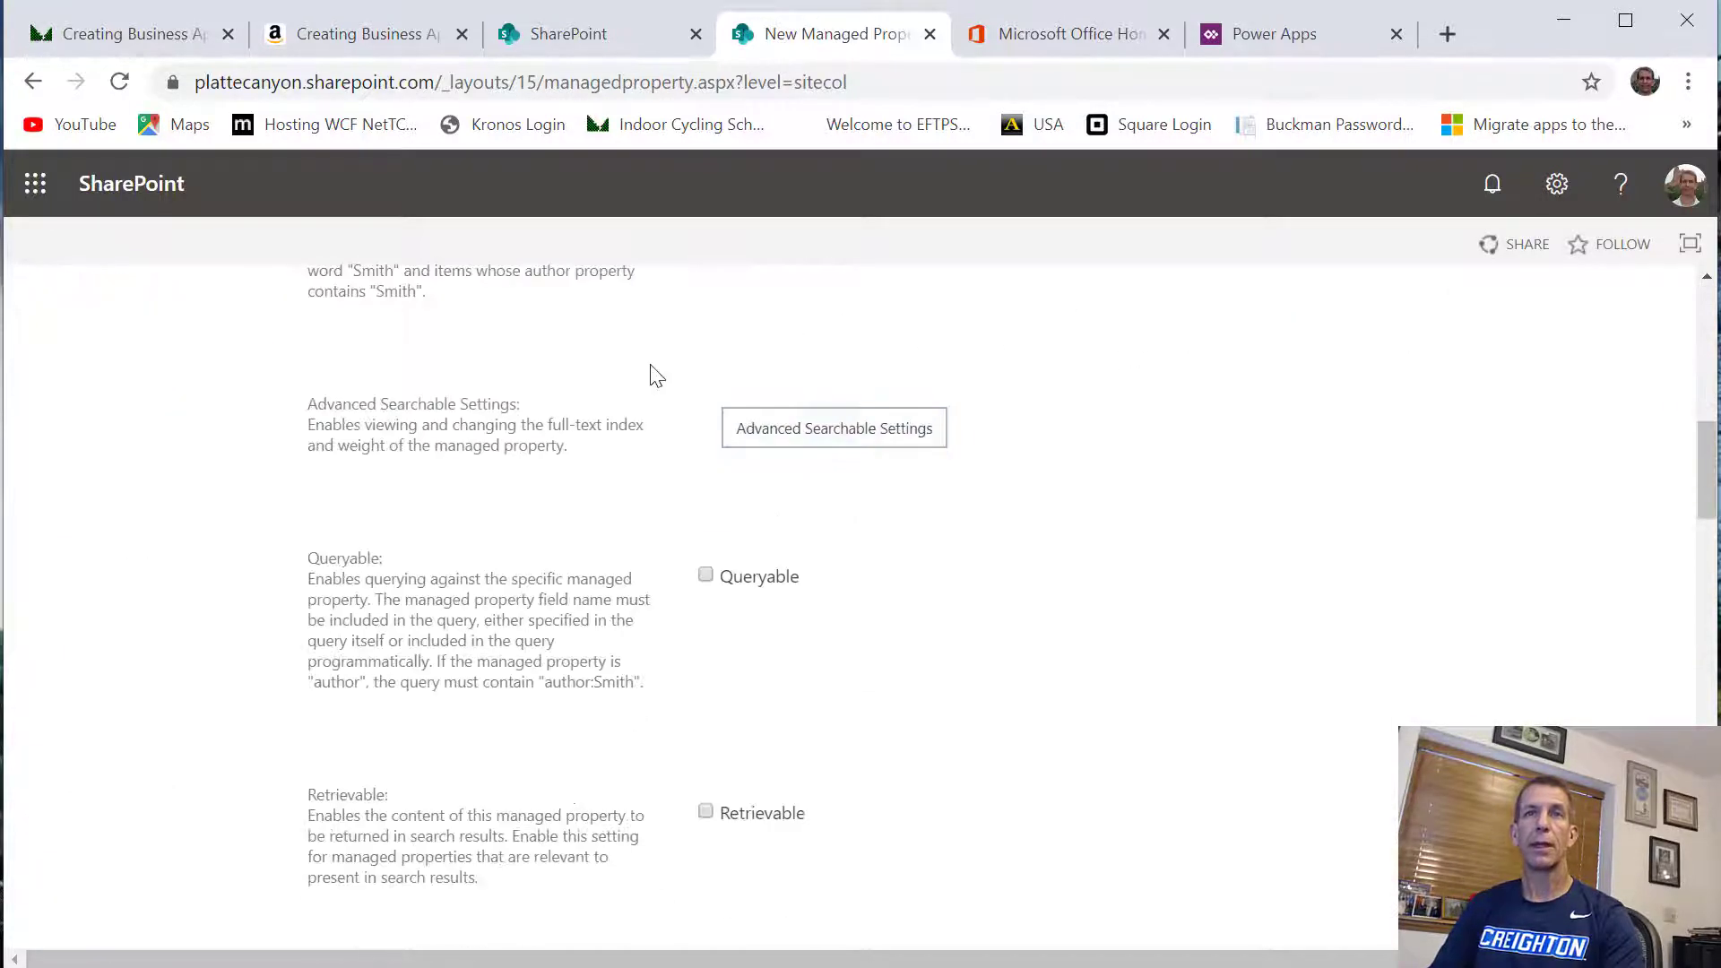
pyautogui.click(705, 575)
pyautogui.scroll(-20, 1040, 735)
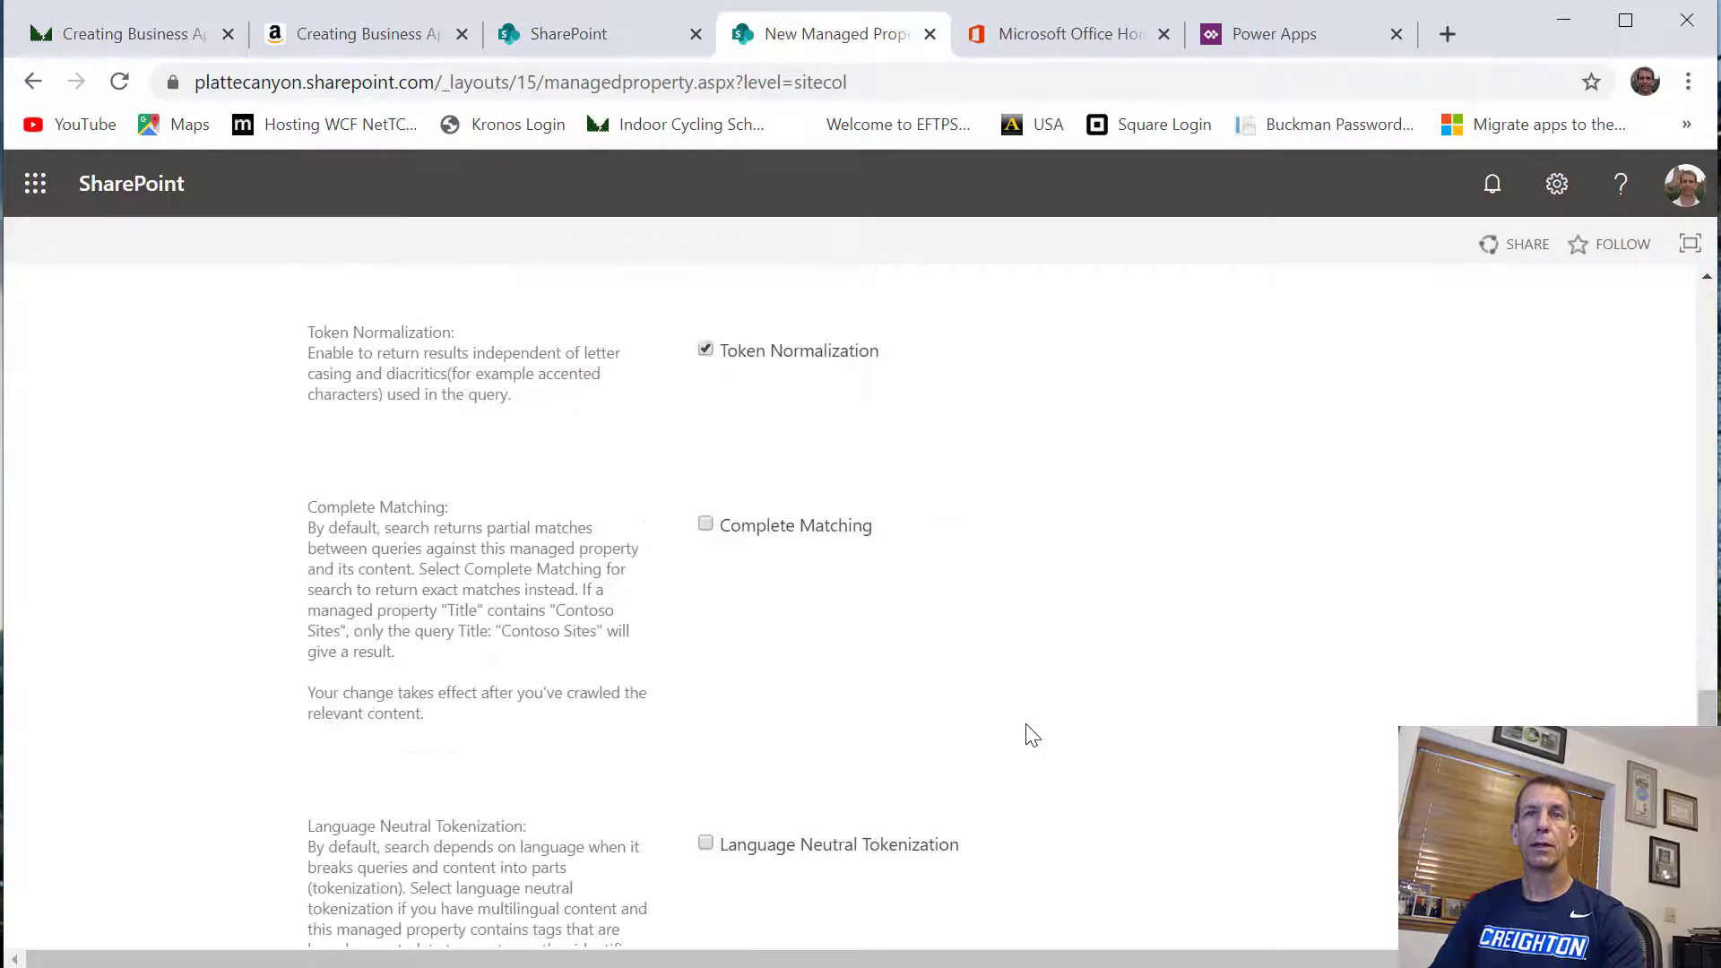
# Map the HelpTicketNotes property to the crawled property ows_Notes
pyautogui.scroll(-3, 1031, 733)
pyautogui.click(1331, 680)
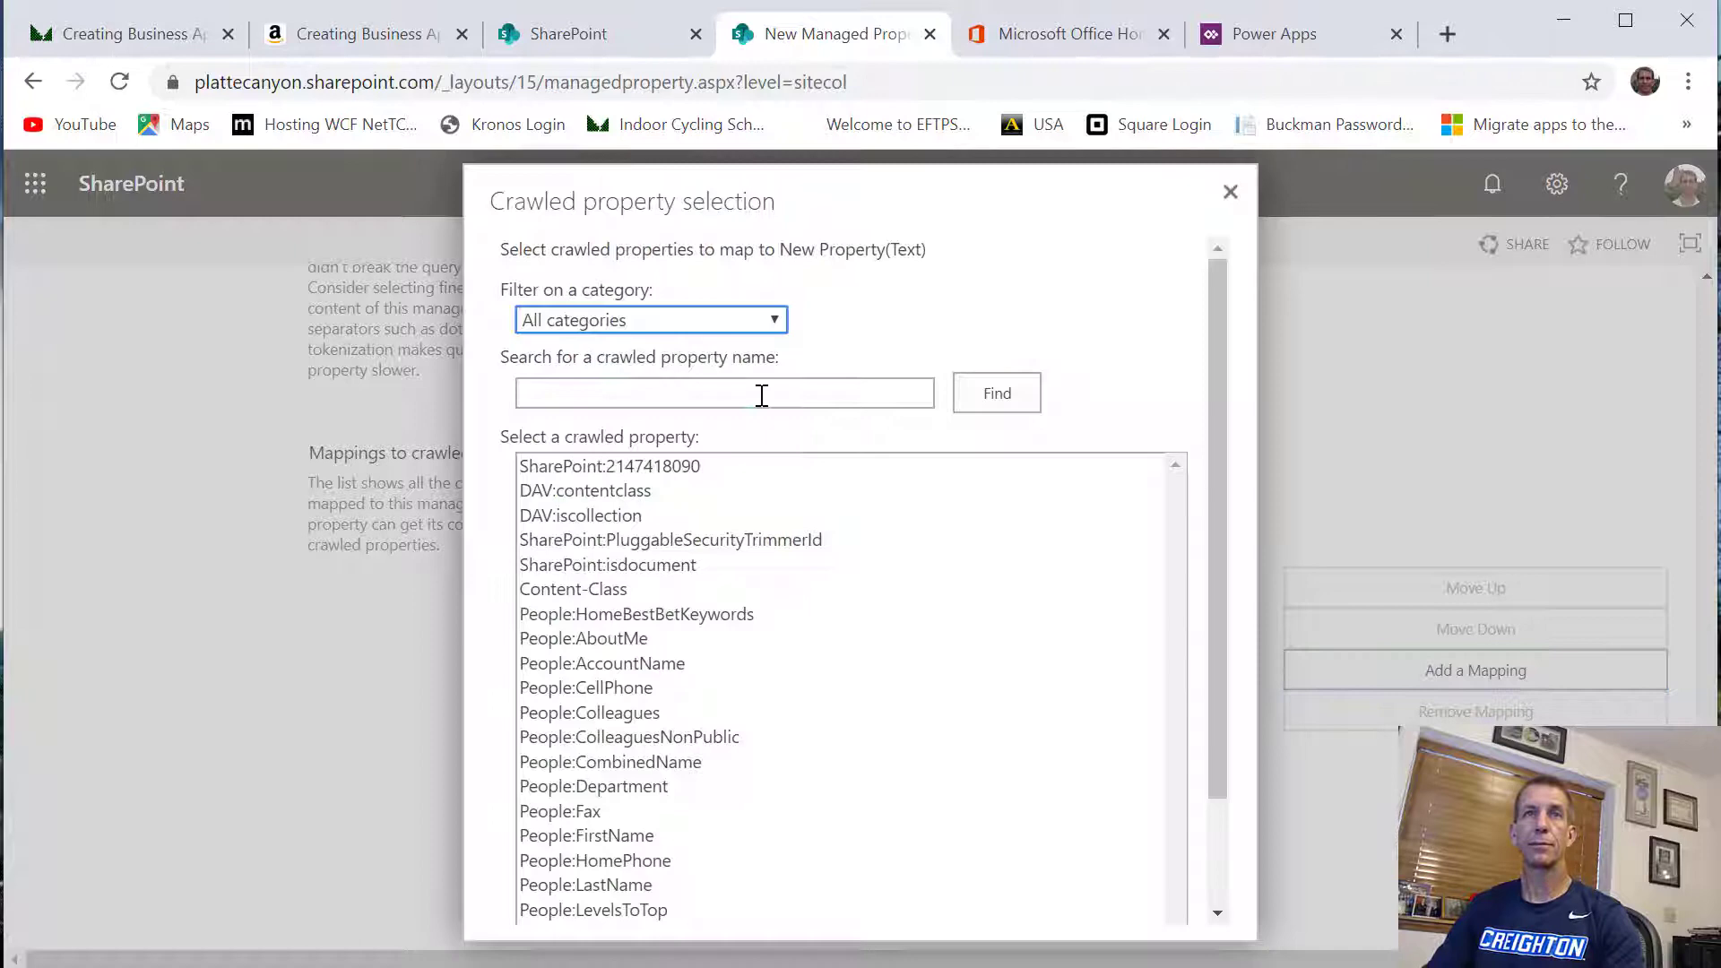
pyautogui.click(761, 395)
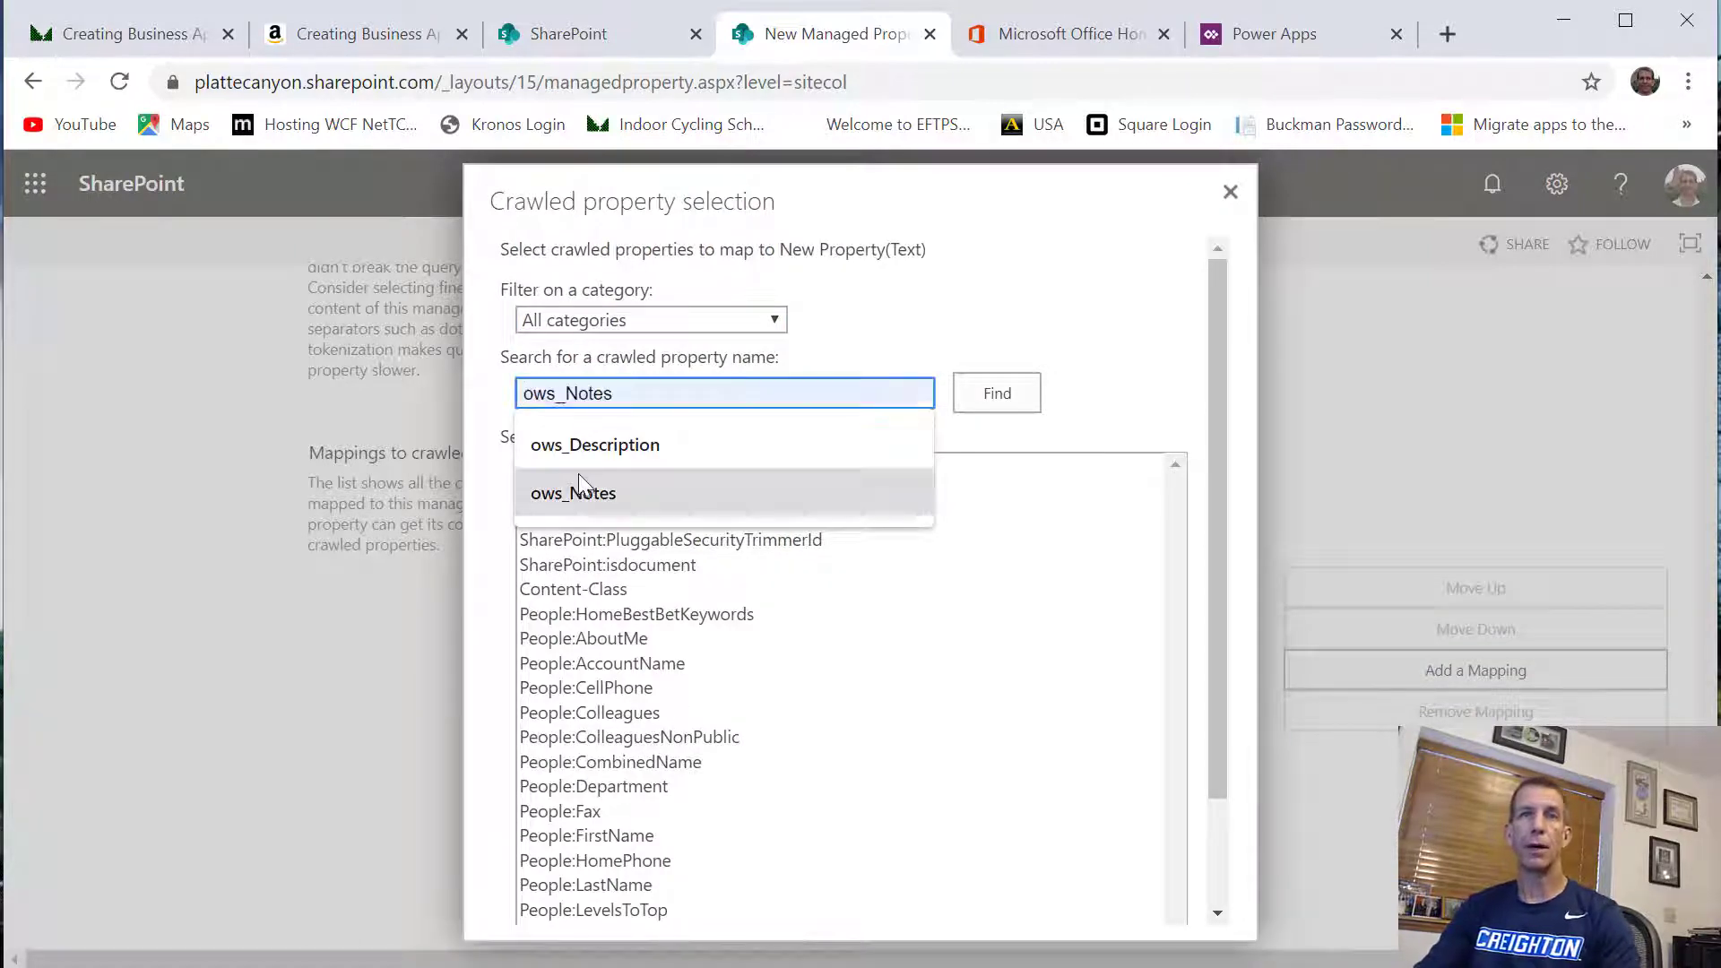
pyautogui.click(584, 489)
pyautogui.click(1001, 394)
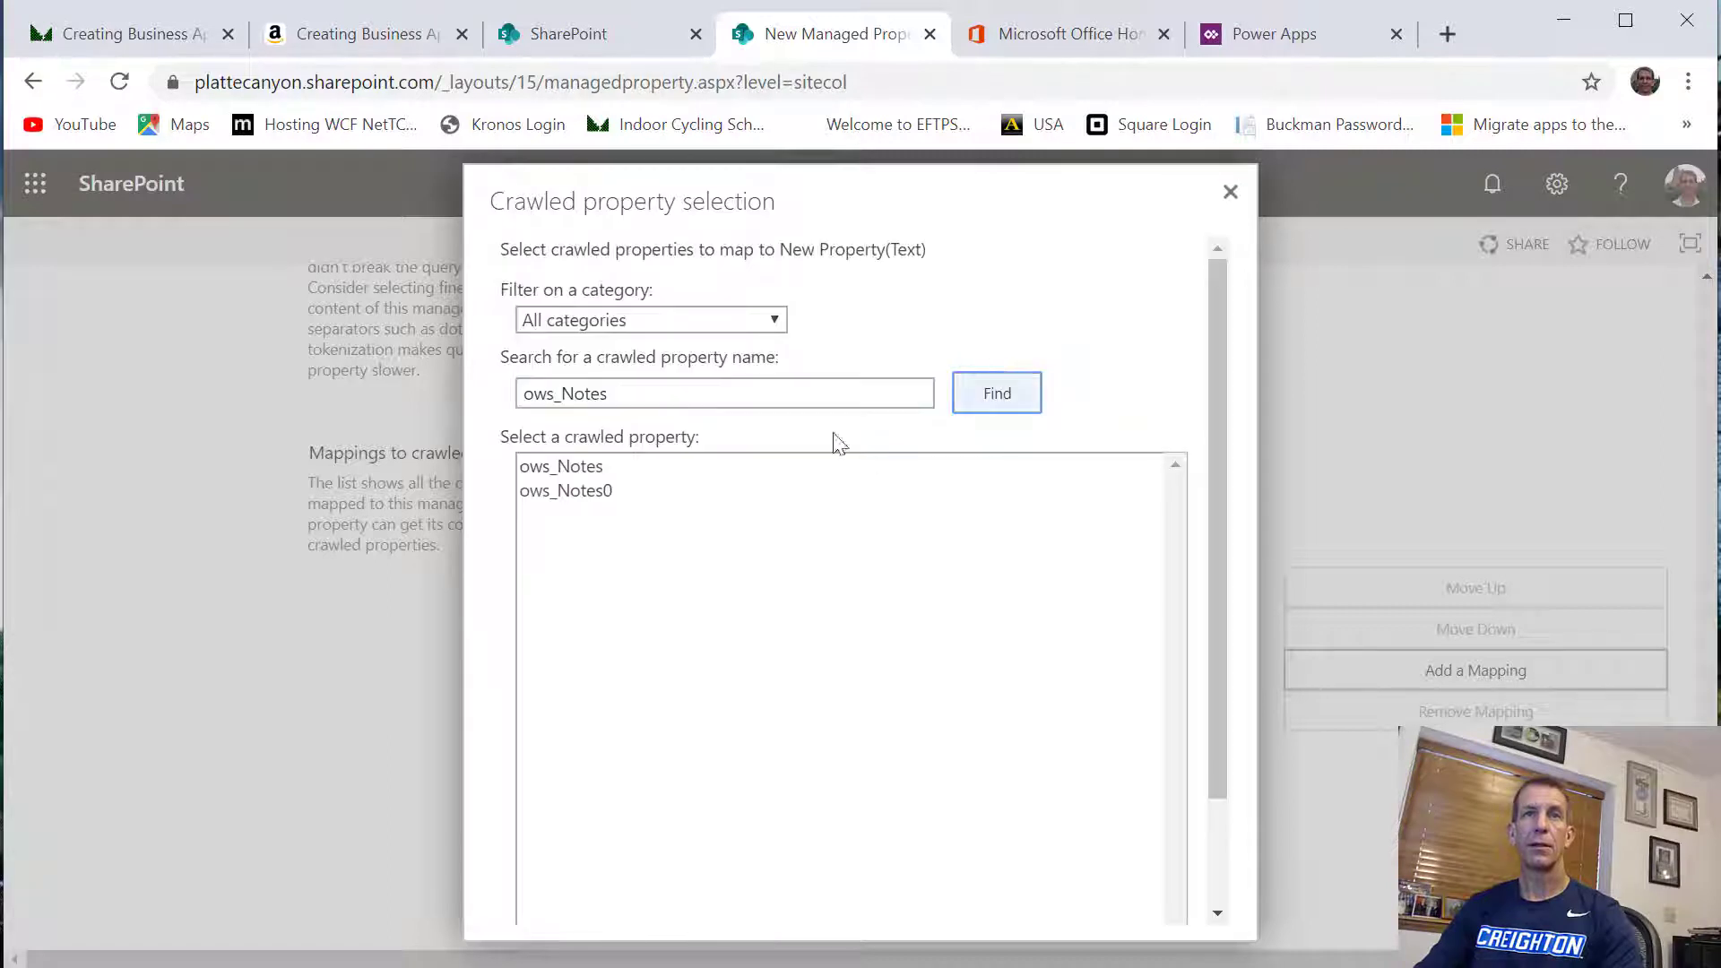
pyautogui.click(610, 468)
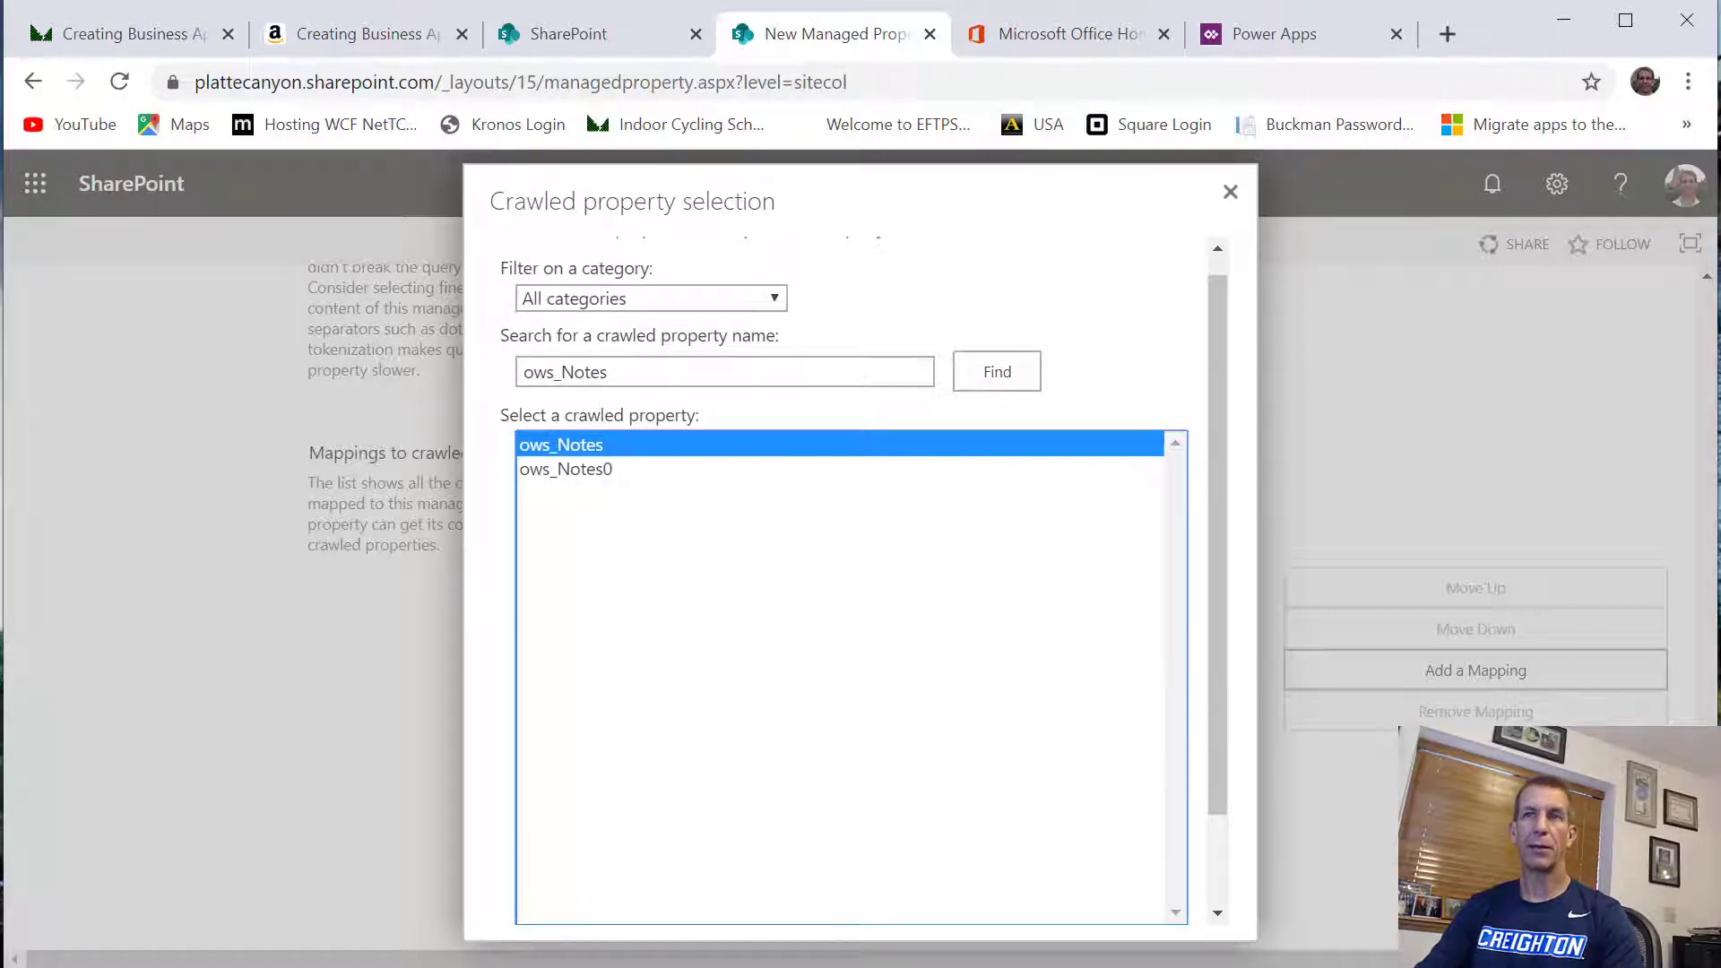
pyautogui.click(1217, 912)
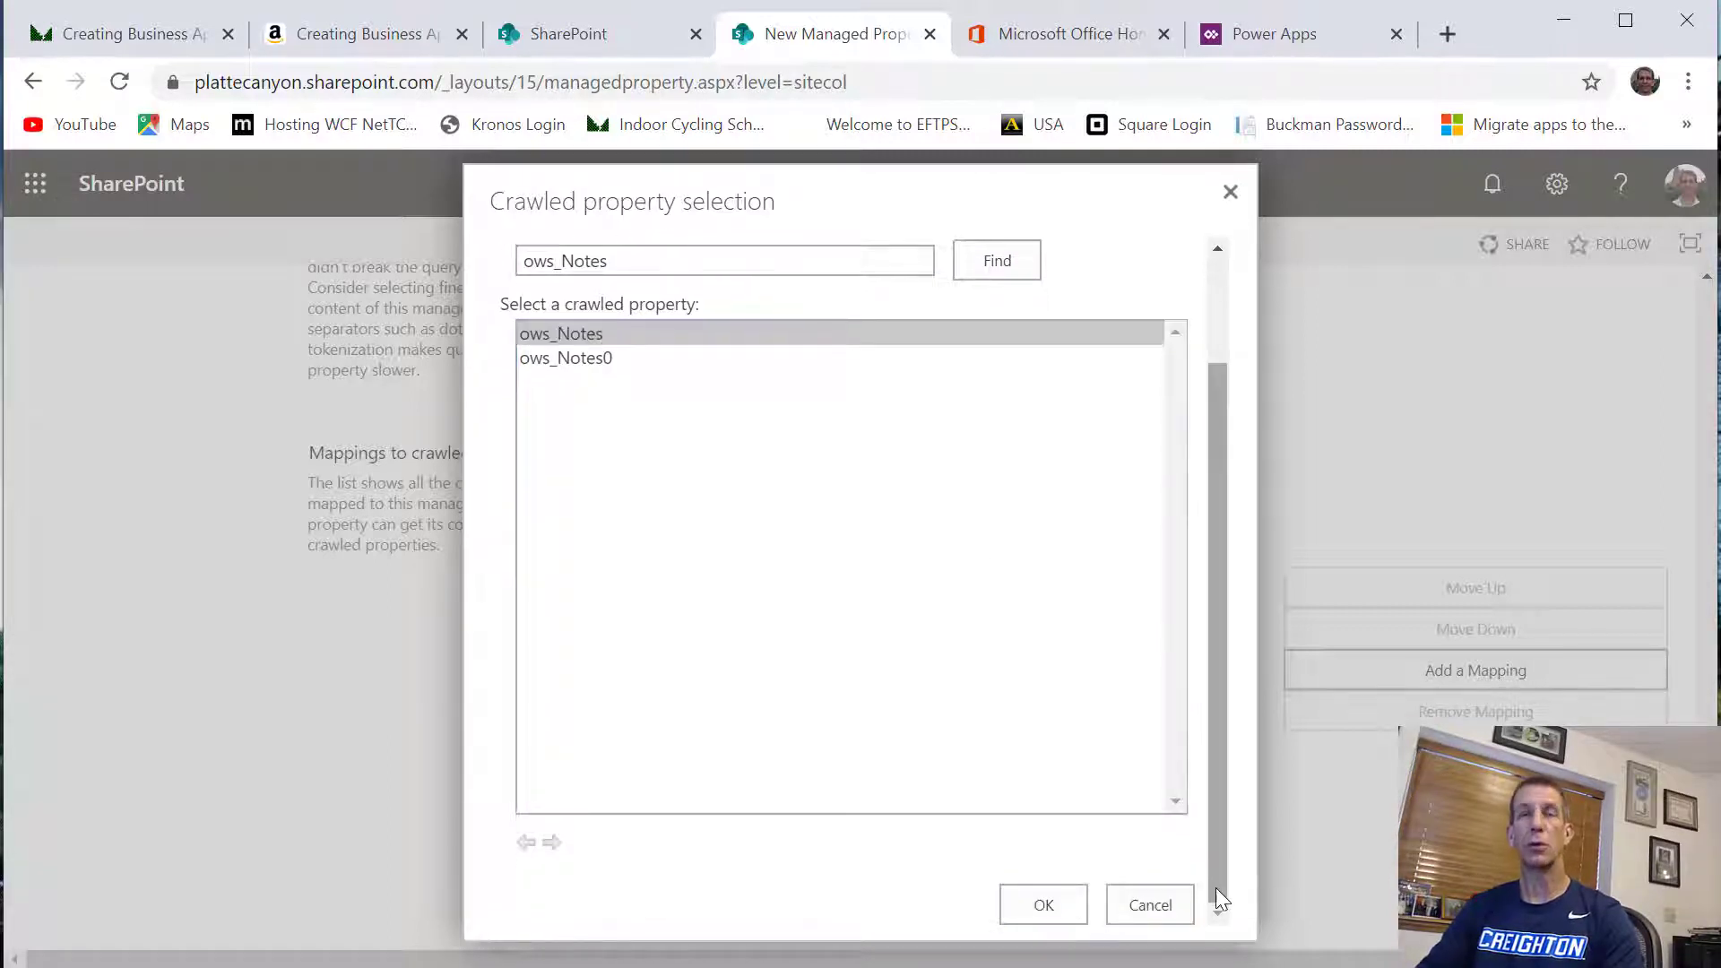
pyautogui.click(1042, 907)
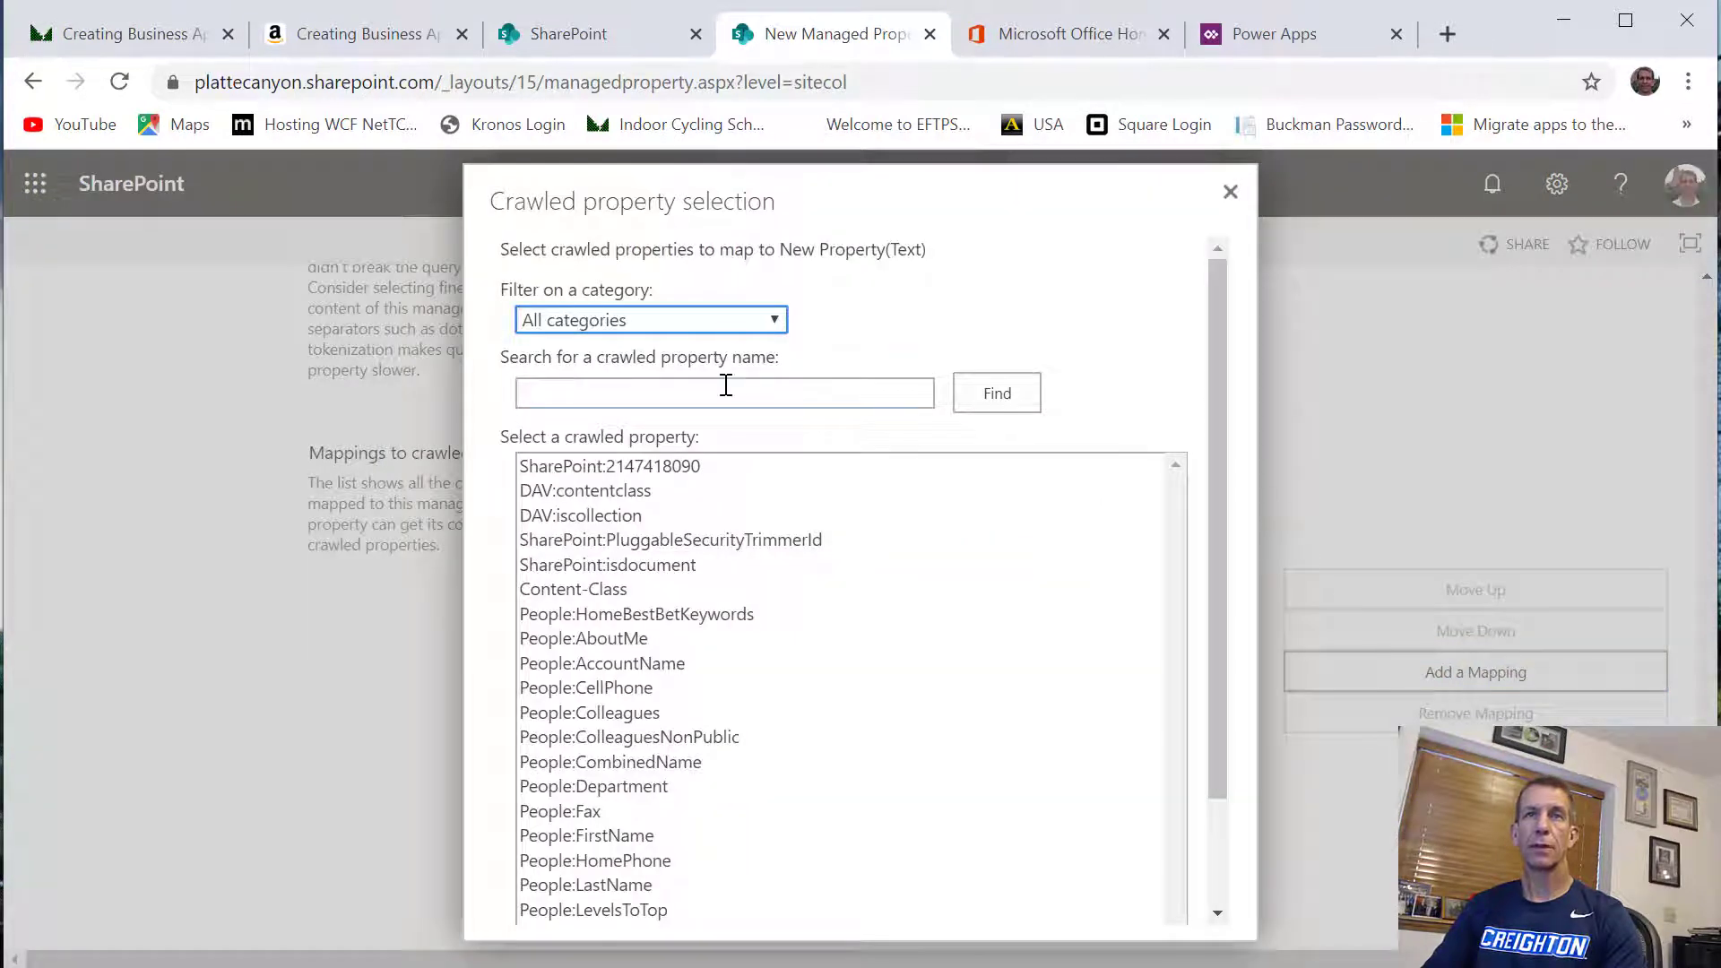
# Add a second mapping to the crawled property ows_Notes0 and save the HelpTicketNotes managed property
pyautogui.click(728, 392)
pyautogui.click(615, 448)
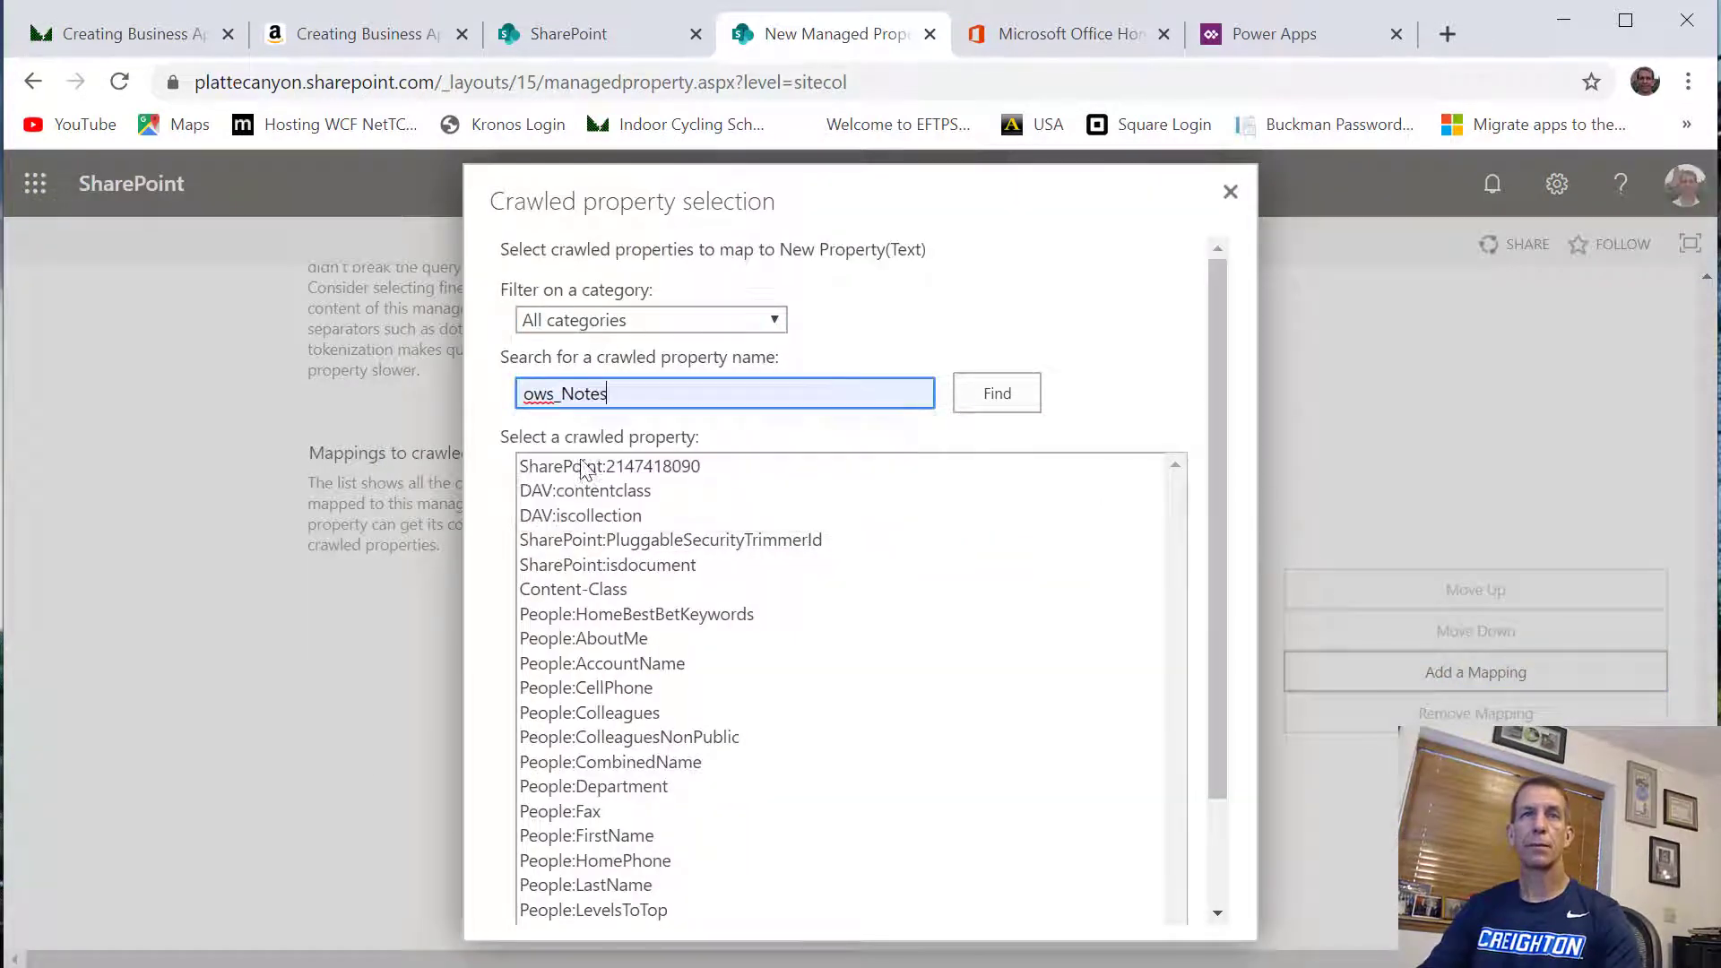
pyautogui.click(1029, 399)
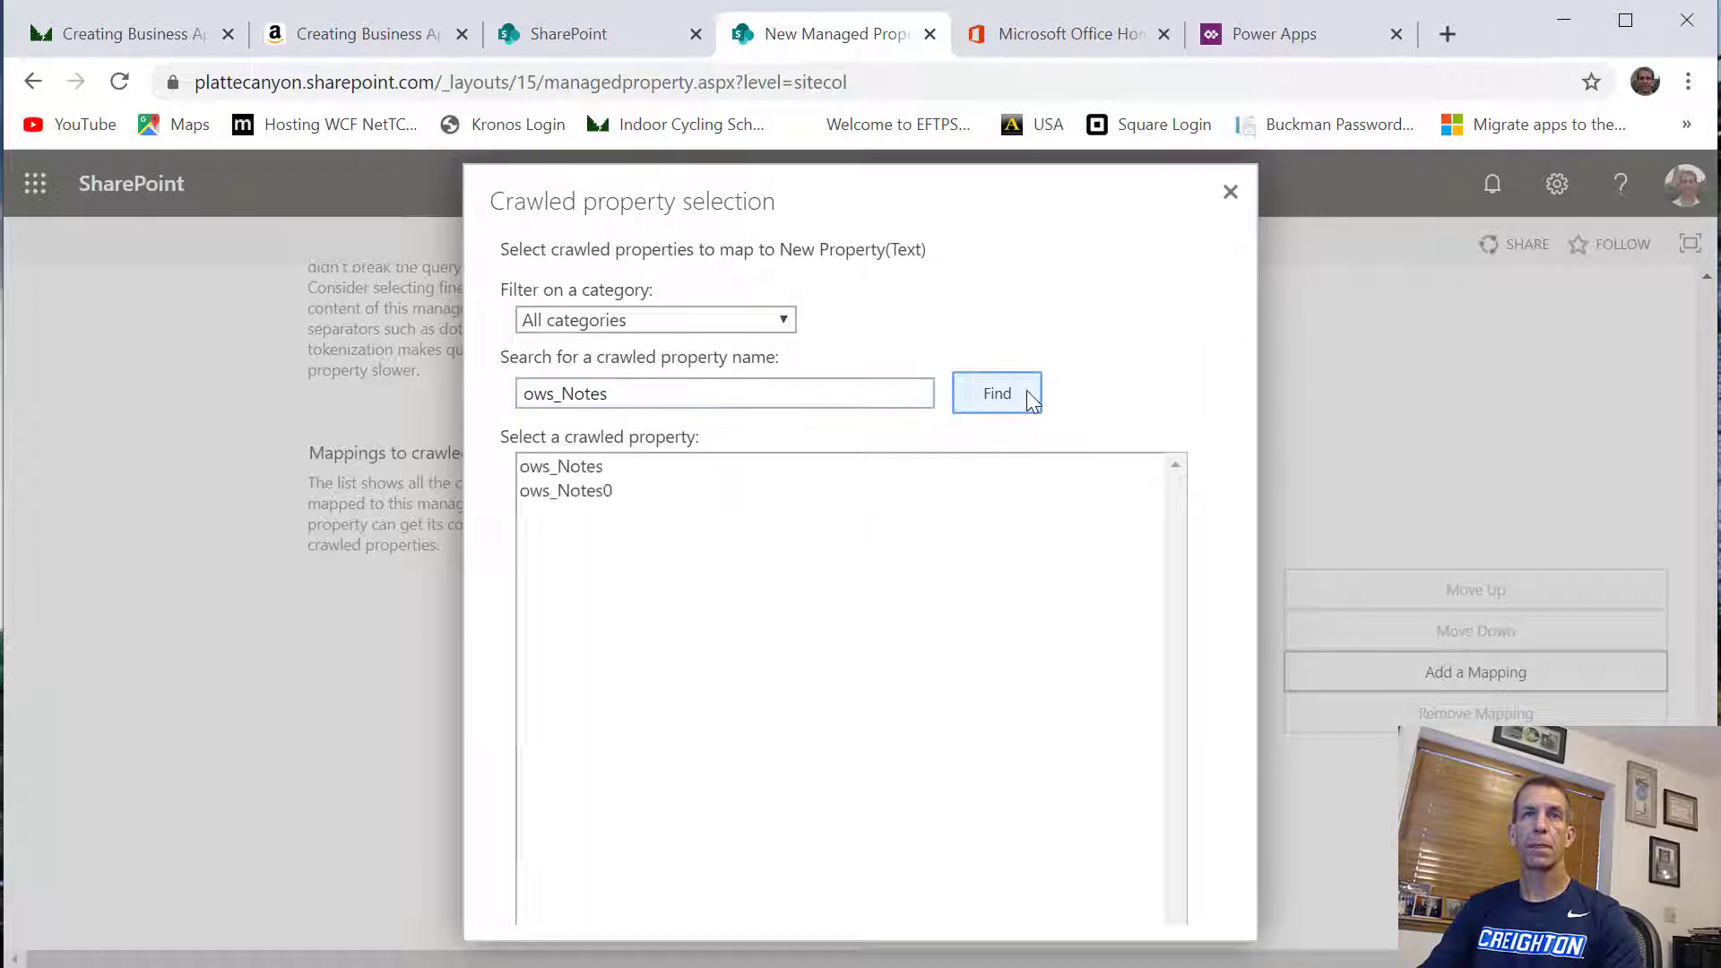
pyautogui.click(590, 492)
pyautogui.scroll(-2, 838, 617)
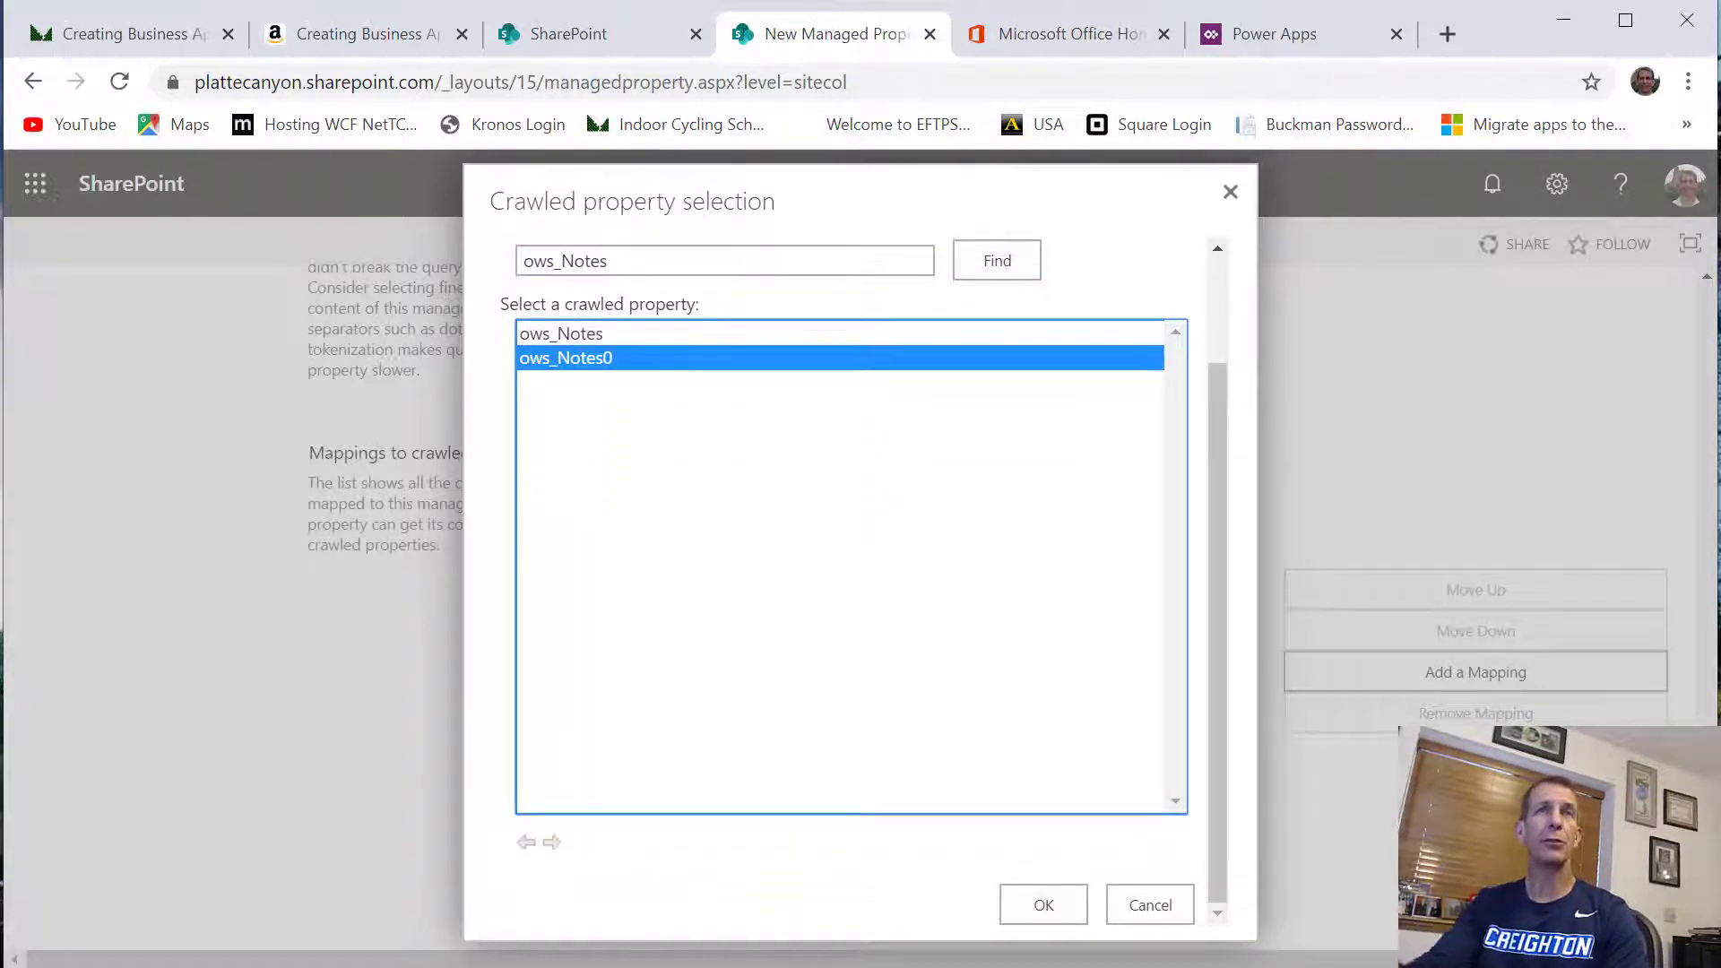
pyautogui.click(1042, 916)
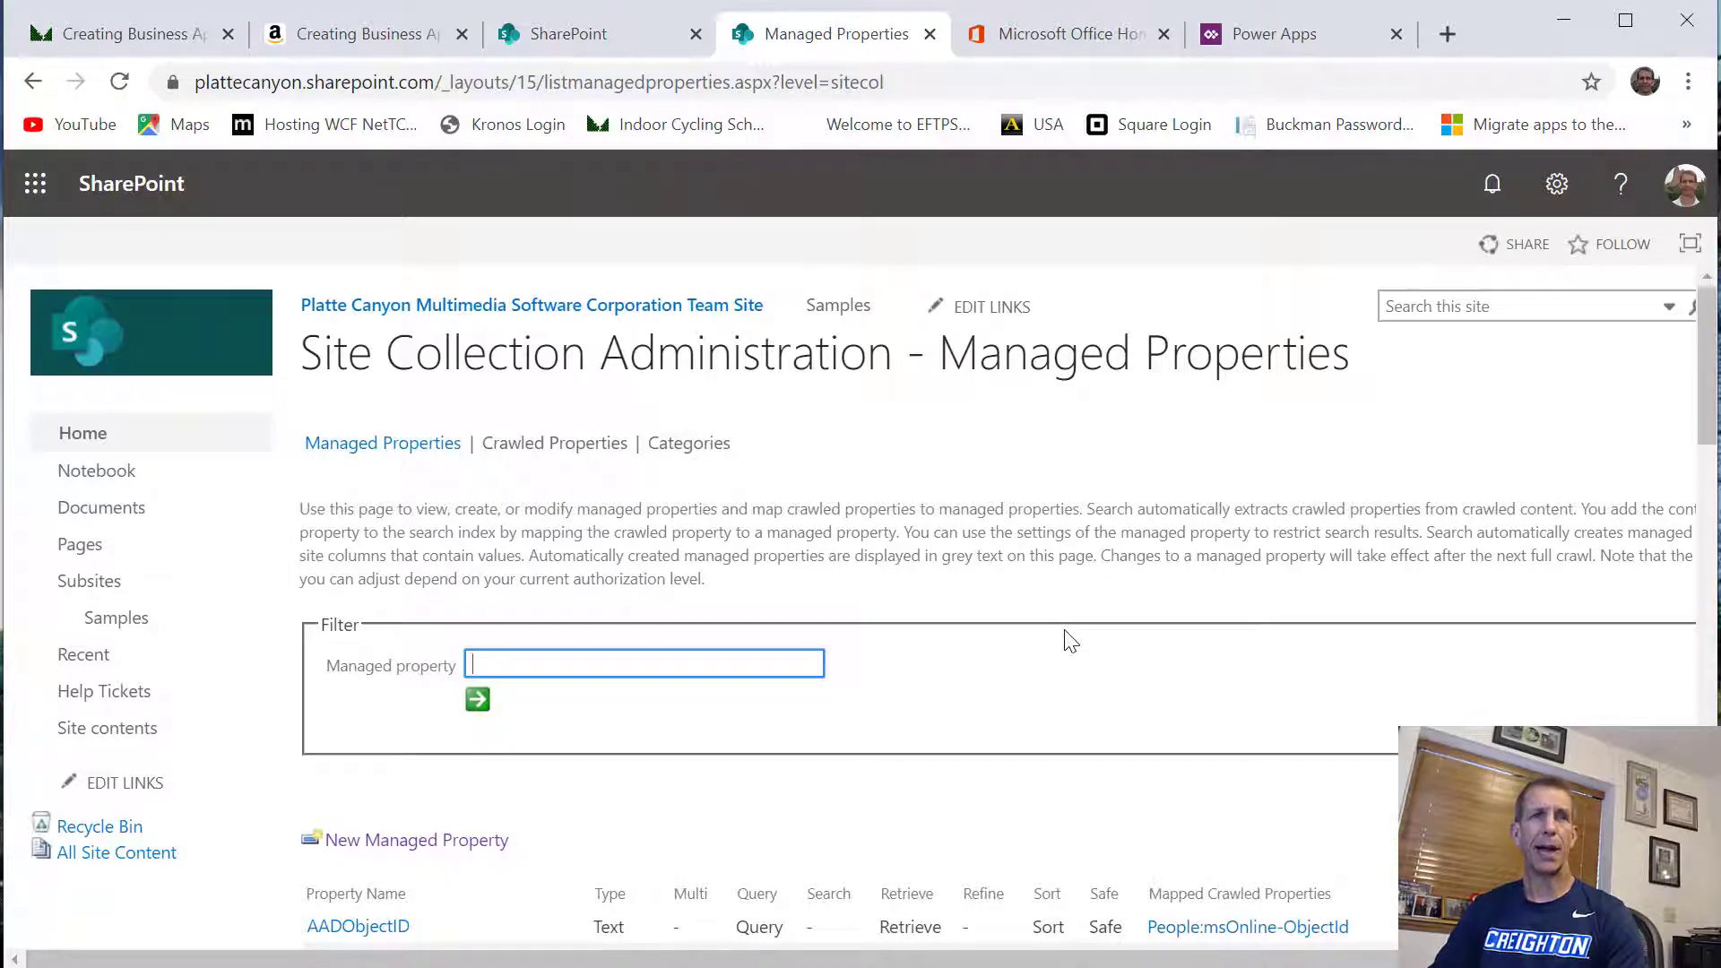
# Go to the Samples site and open its HelpTickets list
pyautogui.click(136, 689)
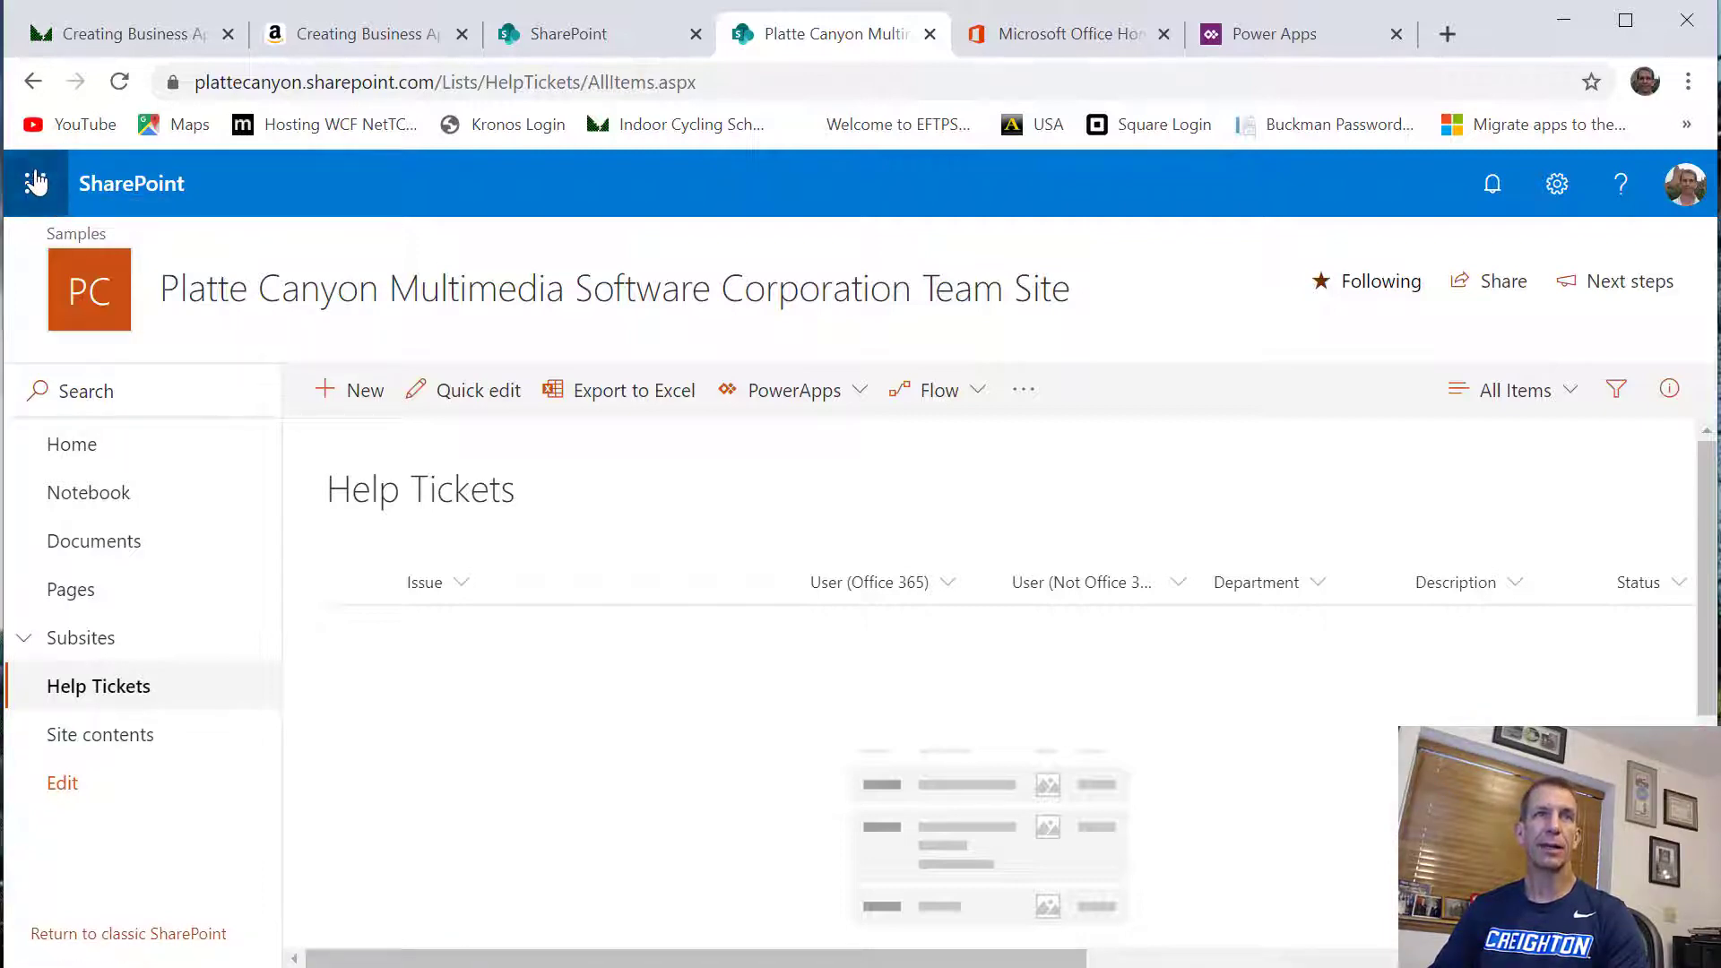
pyautogui.click(595, 13)
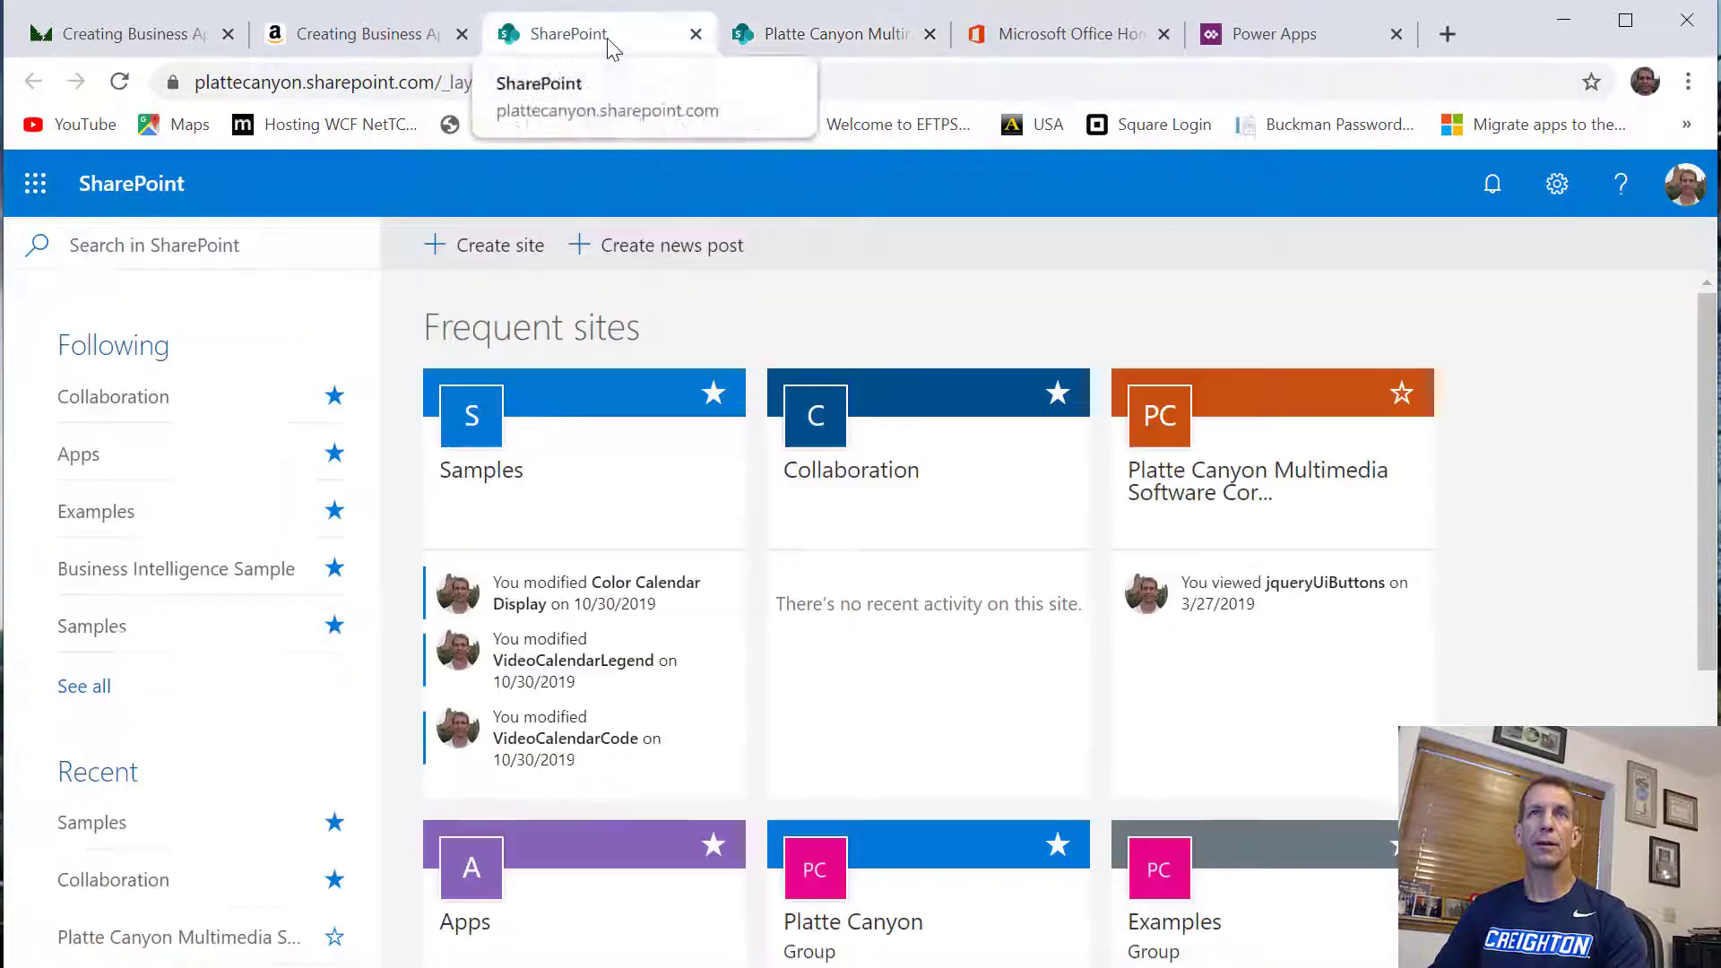
pyautogui.click(577, 606)
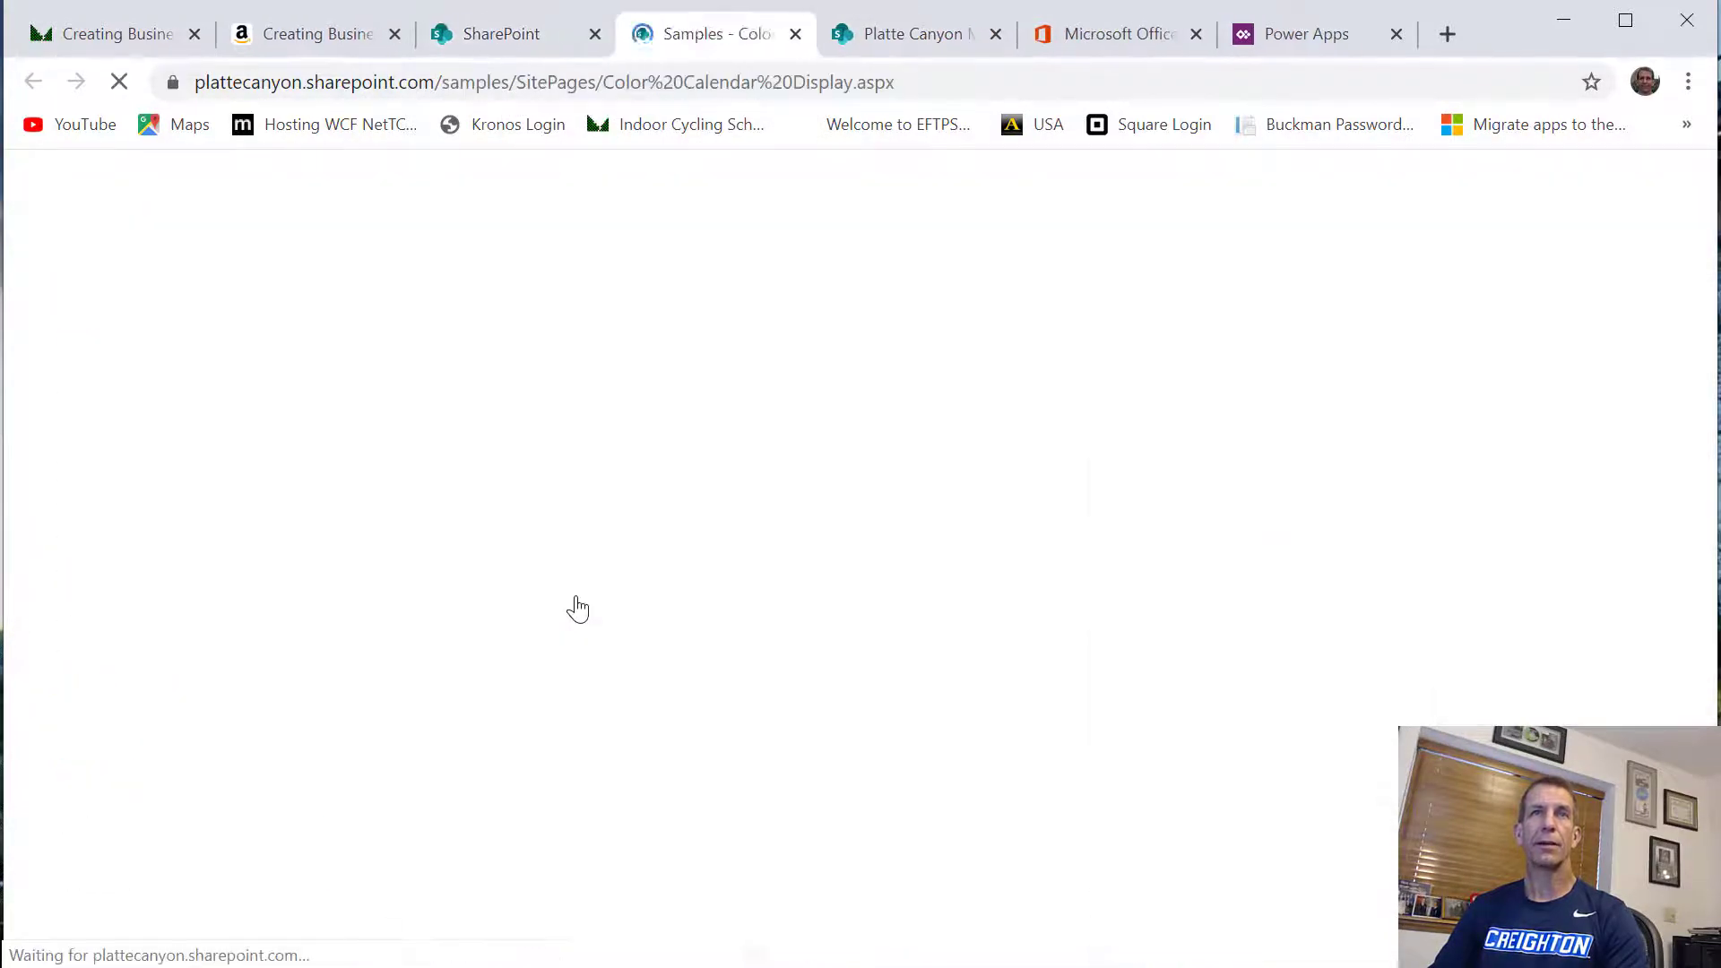
pyautogui.click(114, 658)
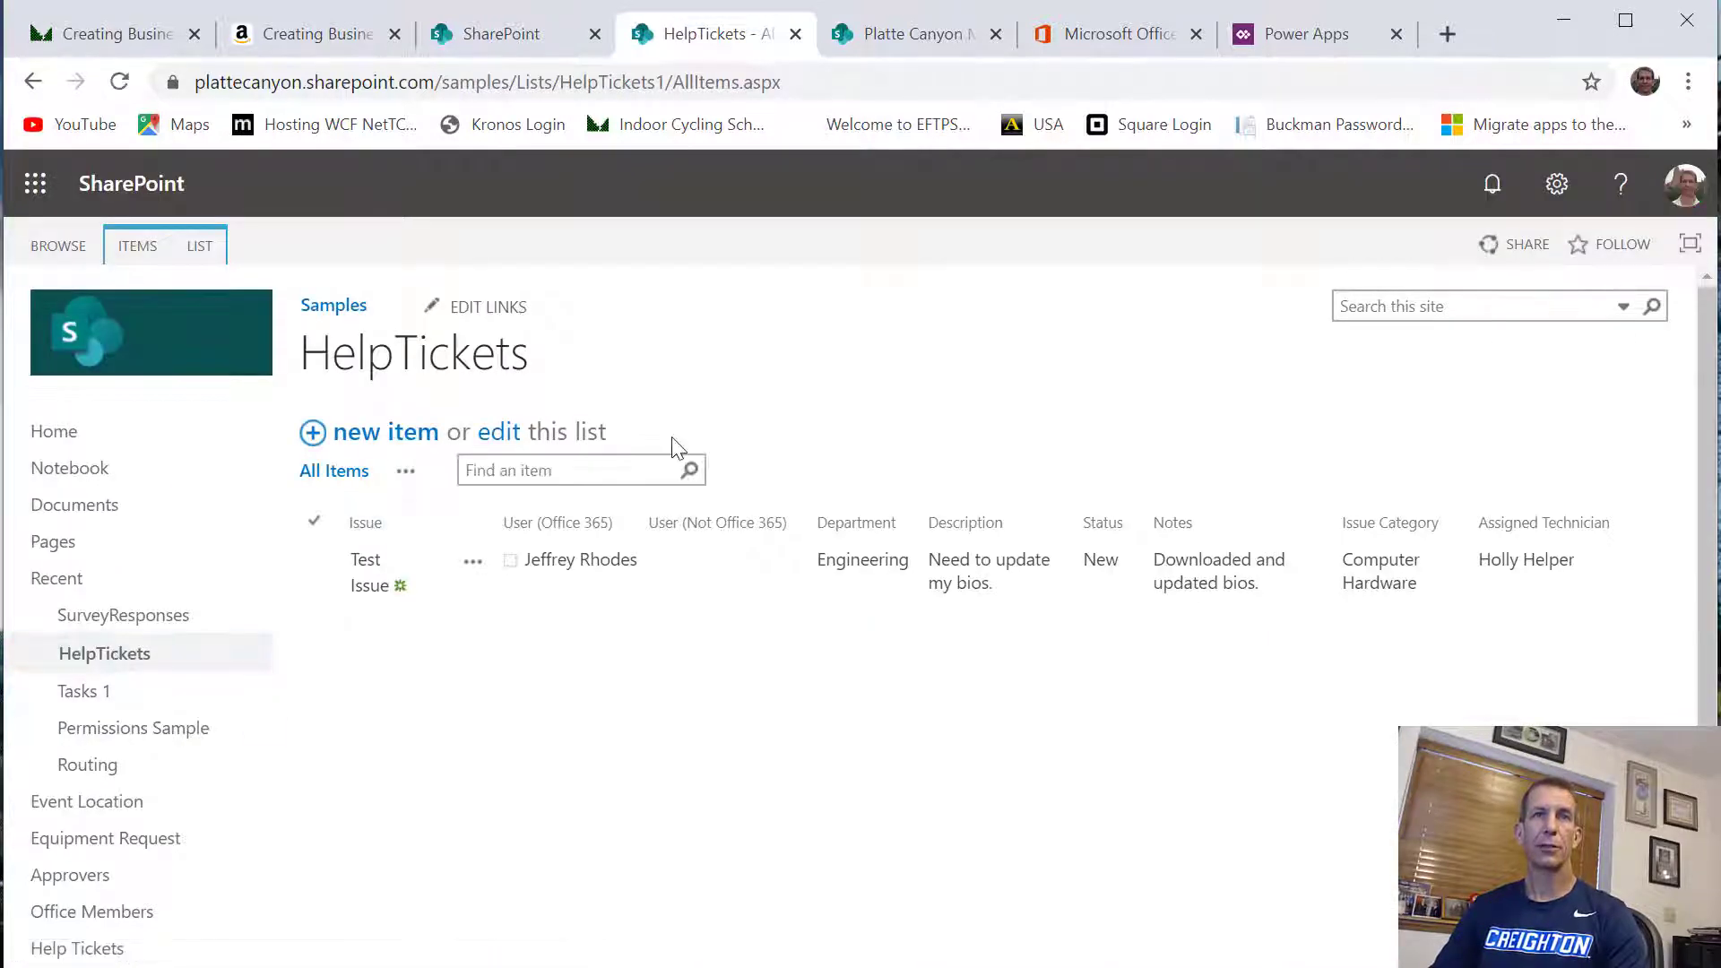
# Search the HelpTickets list for bios
pyautogui.click(599, 468)
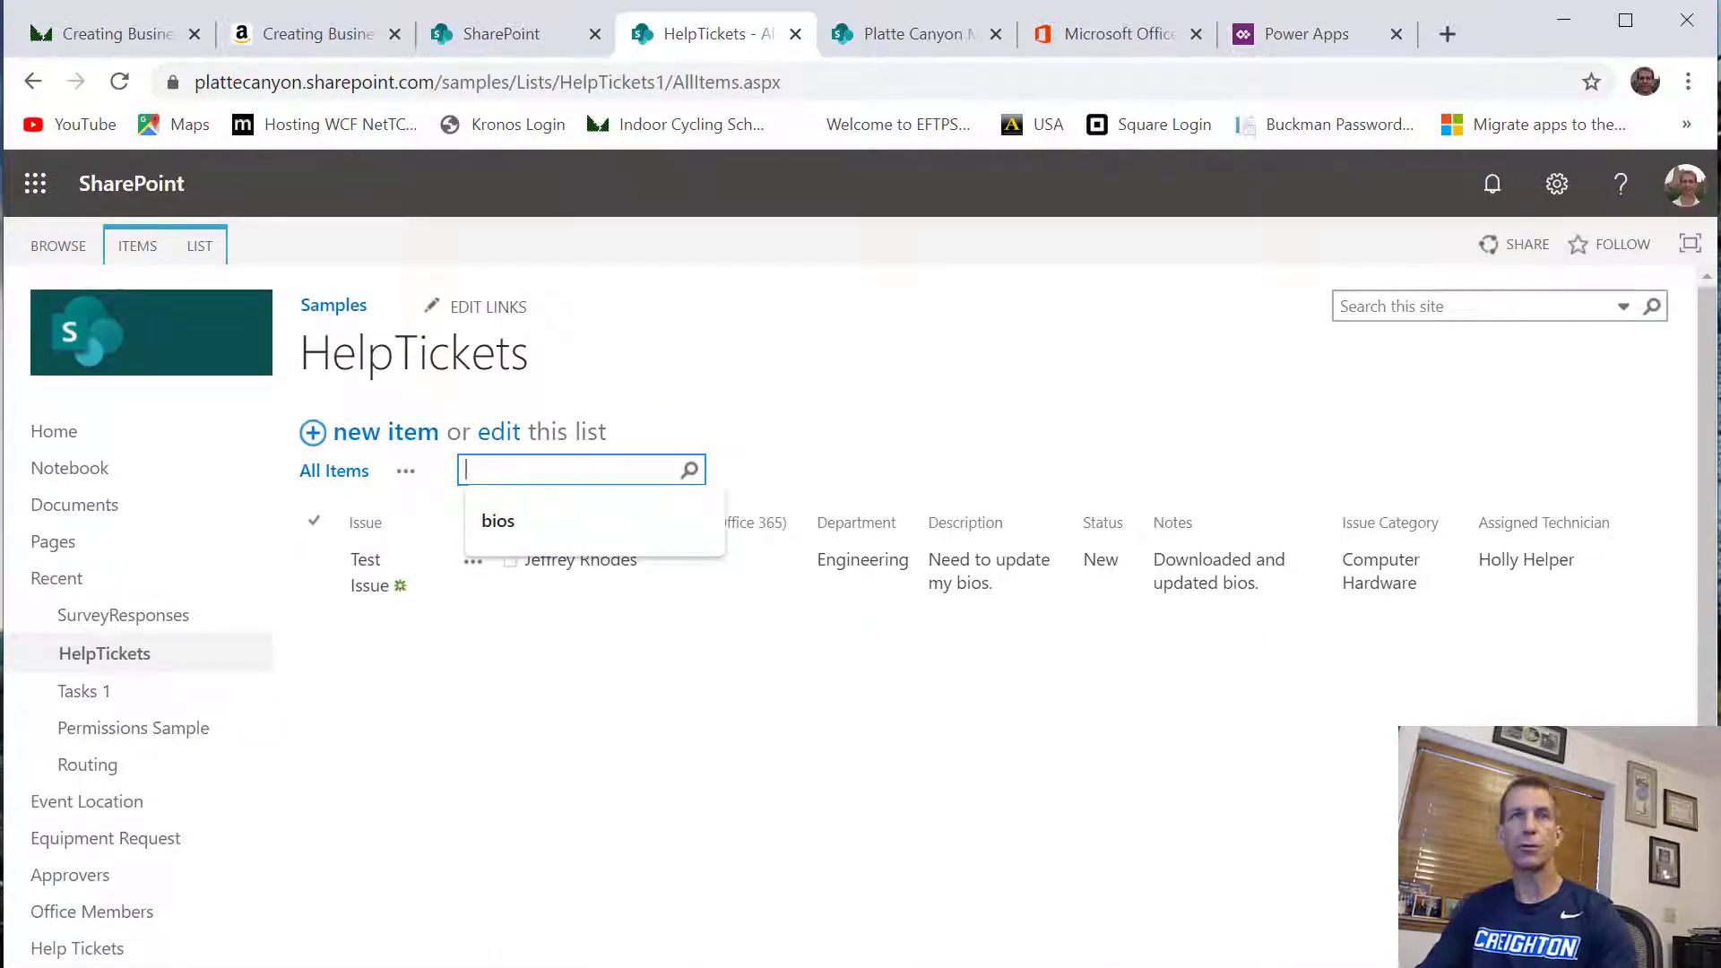
pyautogui.click(513, 529)
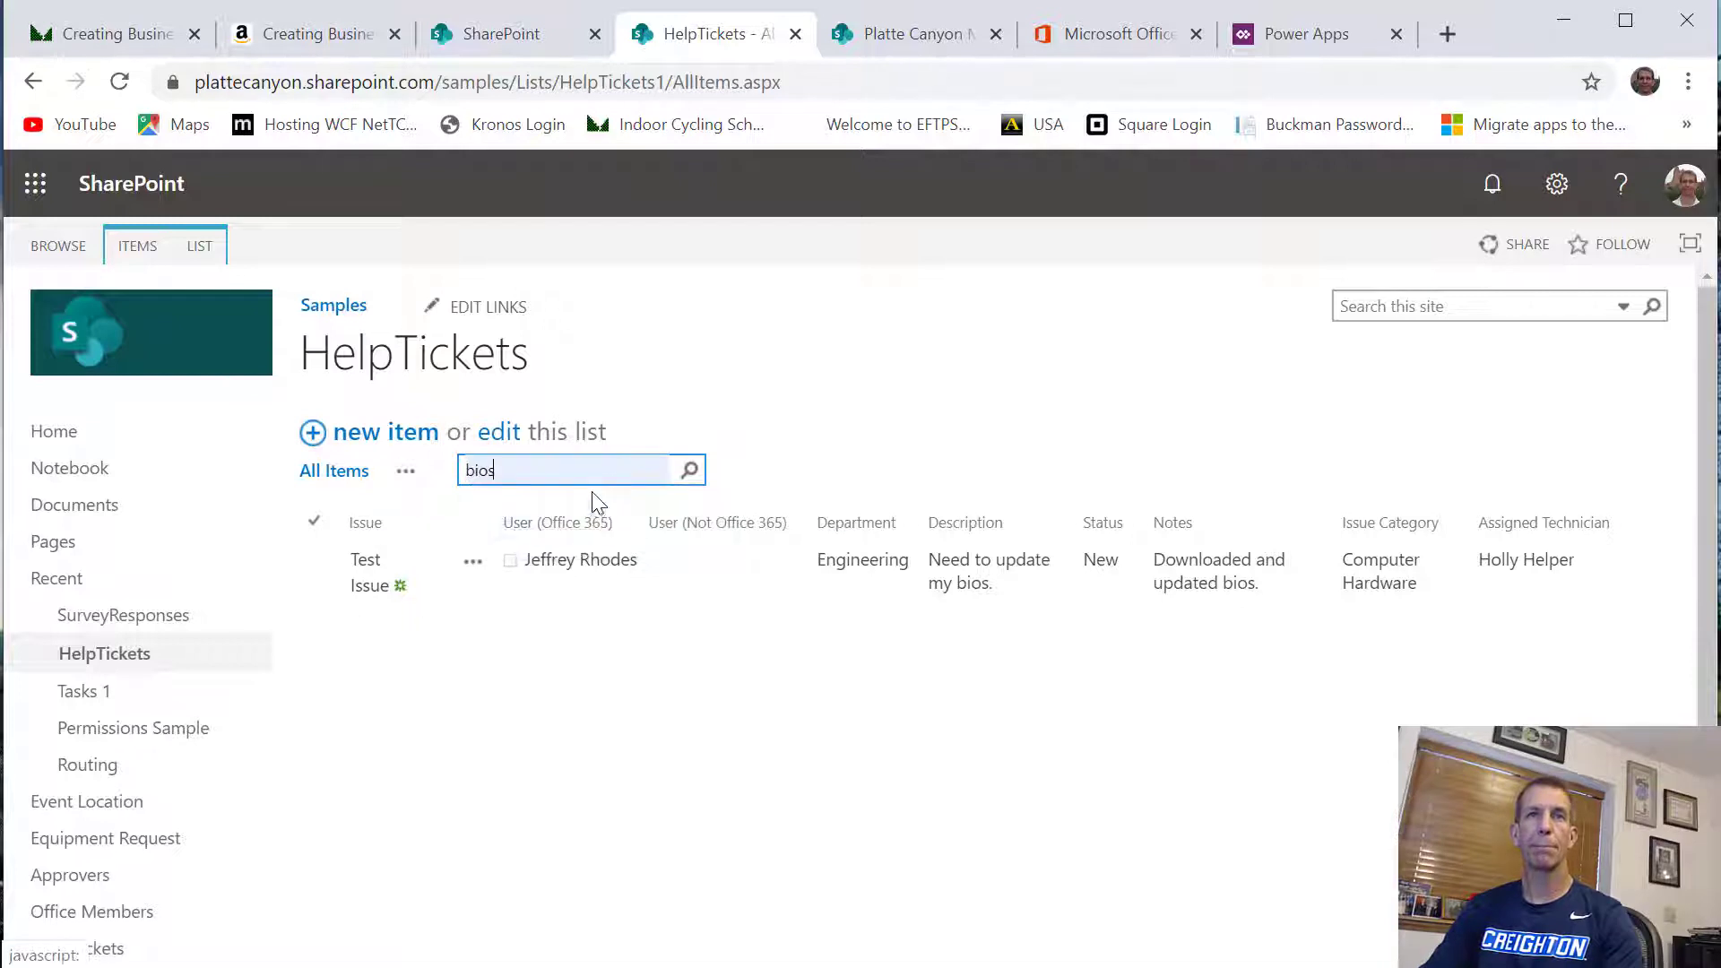
pyautogui.click(689, 471)
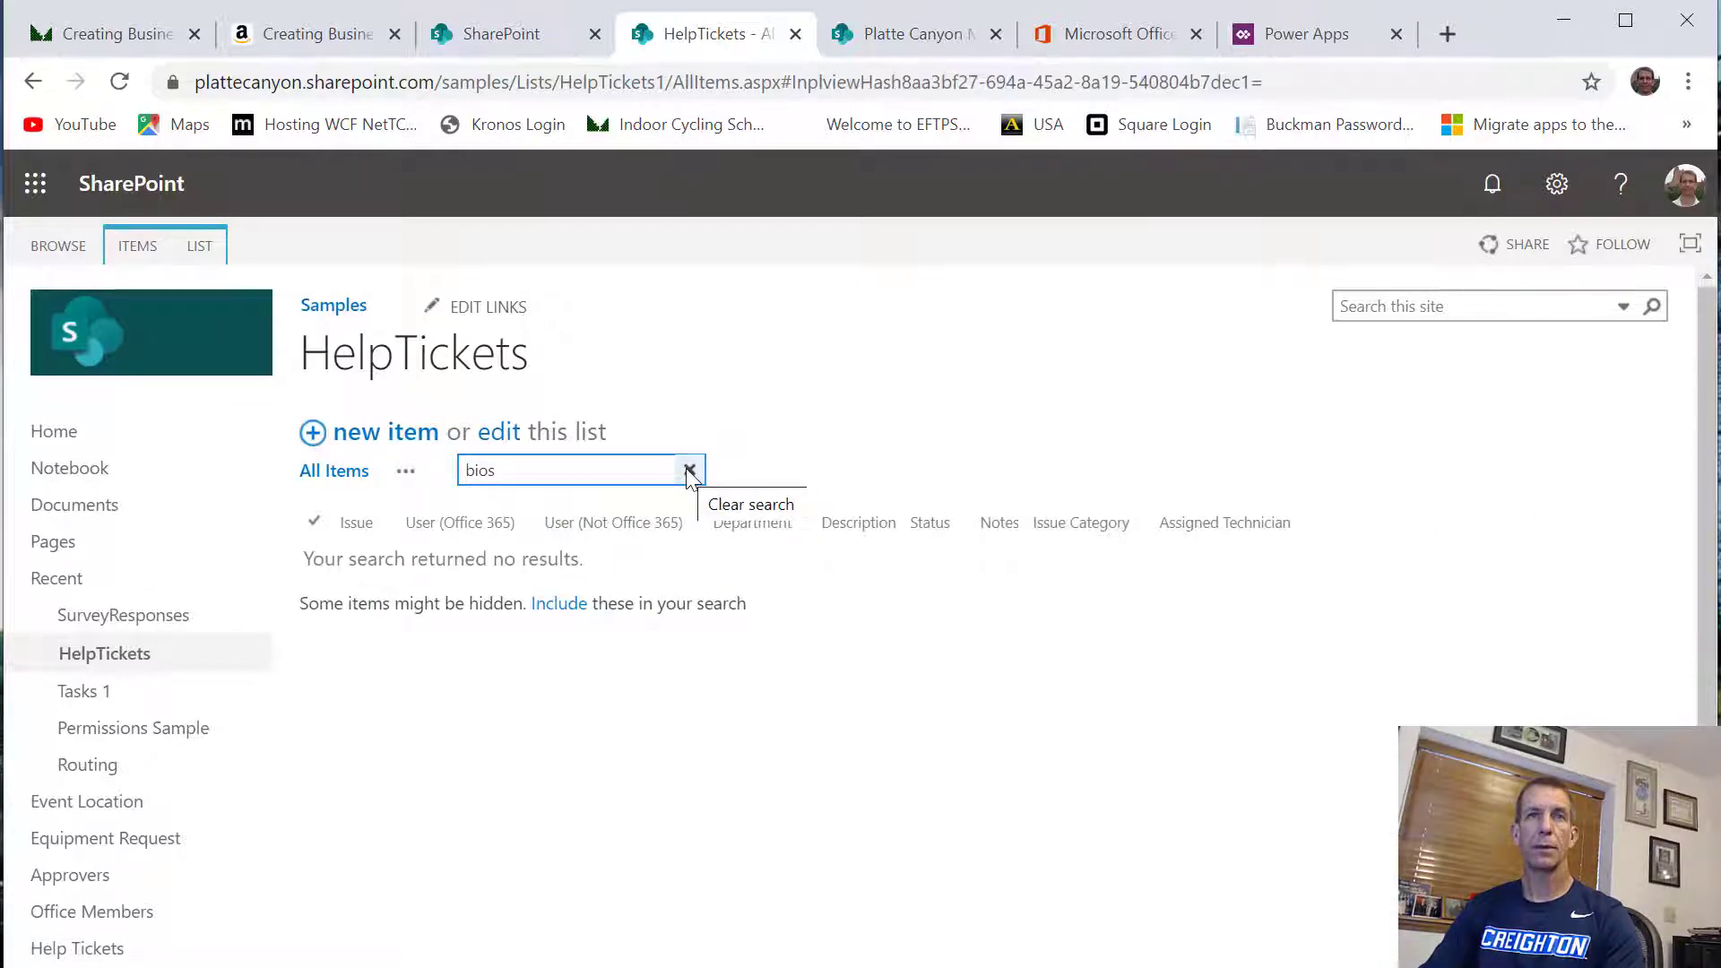
# Open the advanced settings of the HelpTickets list
pyautogui.click(1557, 186)
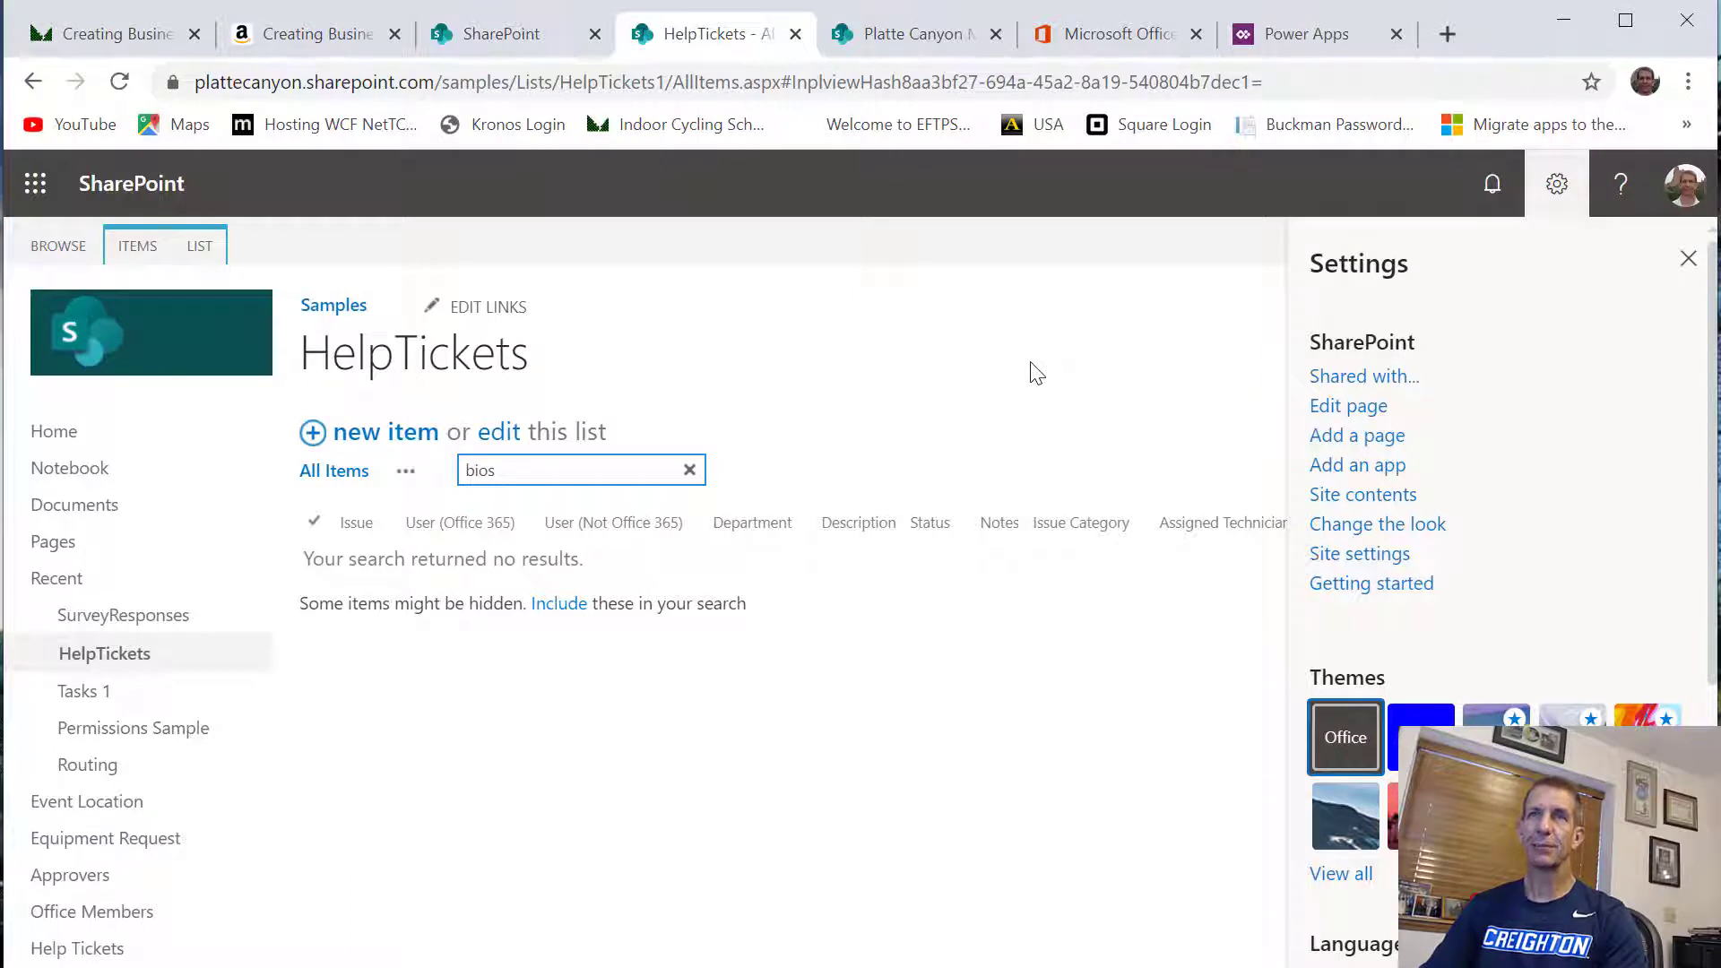
pyautogui.click(199, 246)
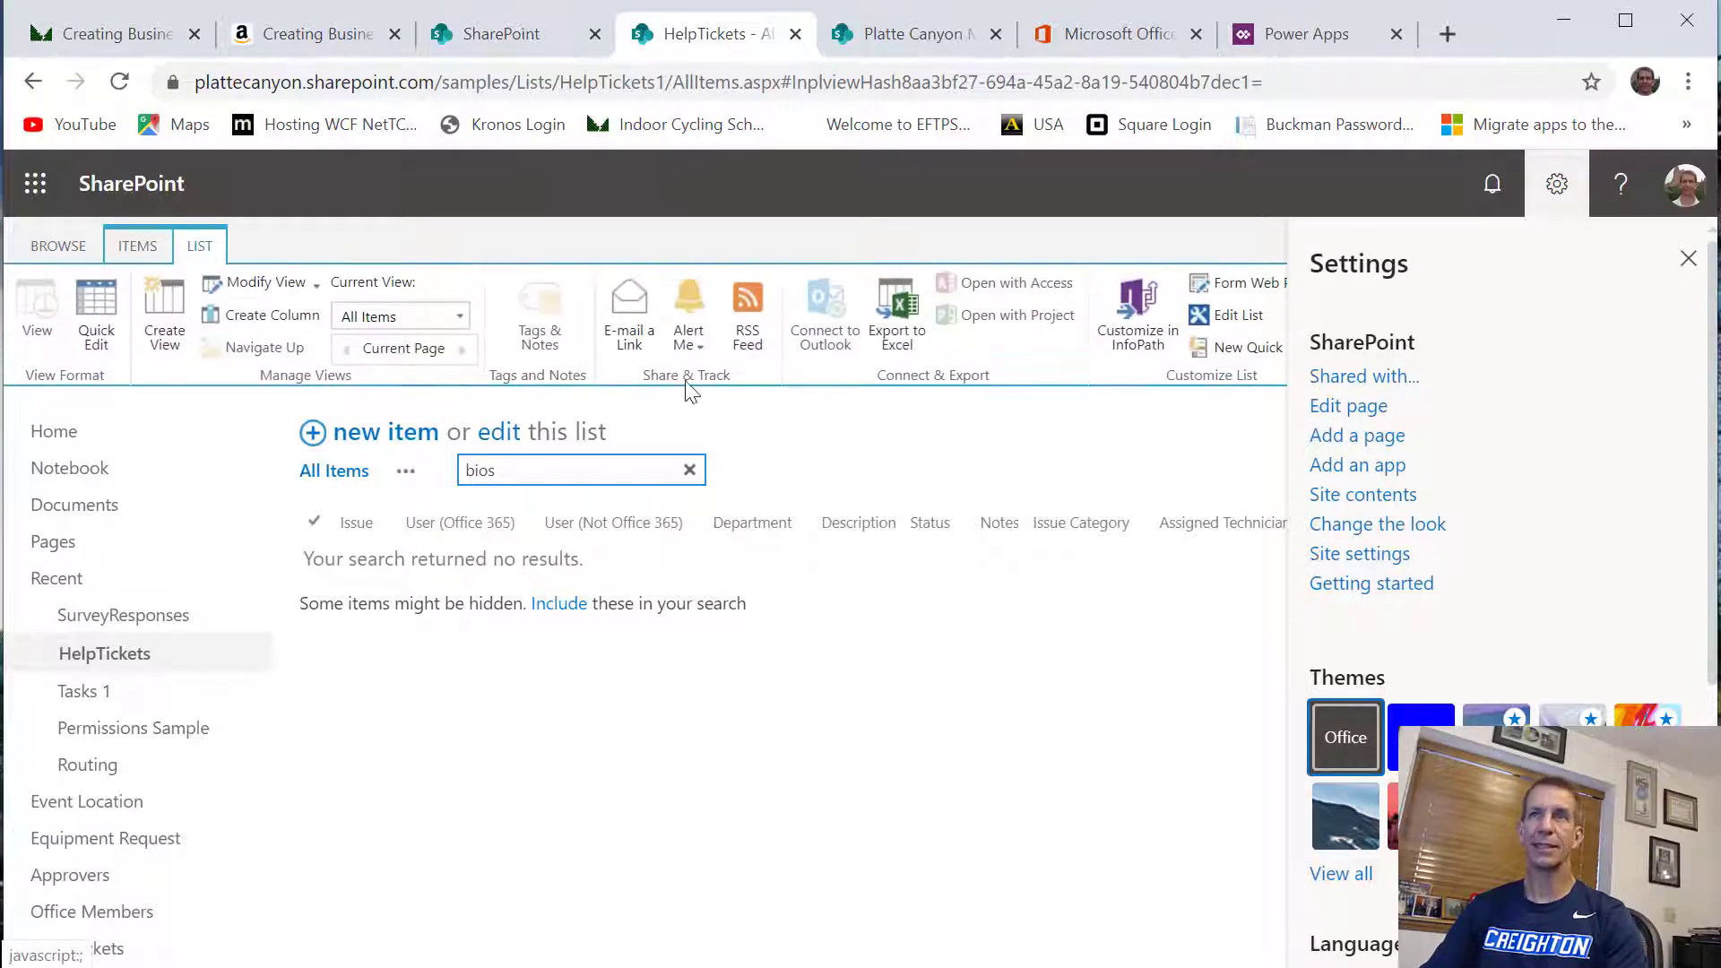
pyautogui.click(1688, 258)
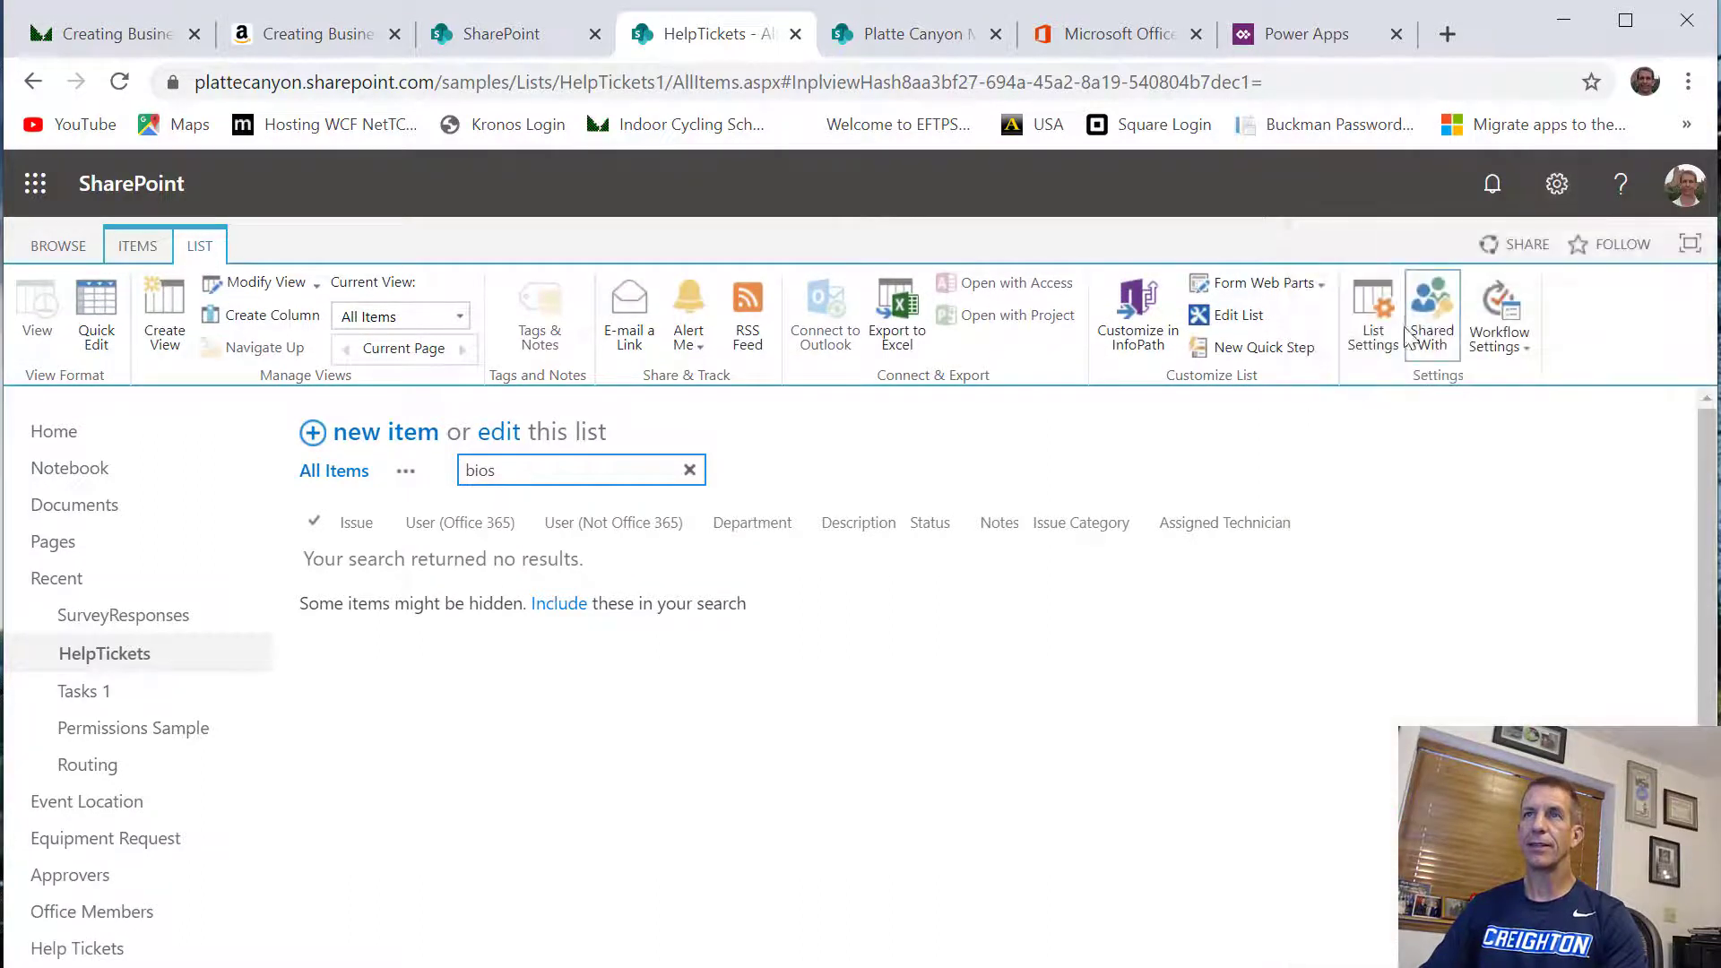
pyautogui.click(1369, 325)
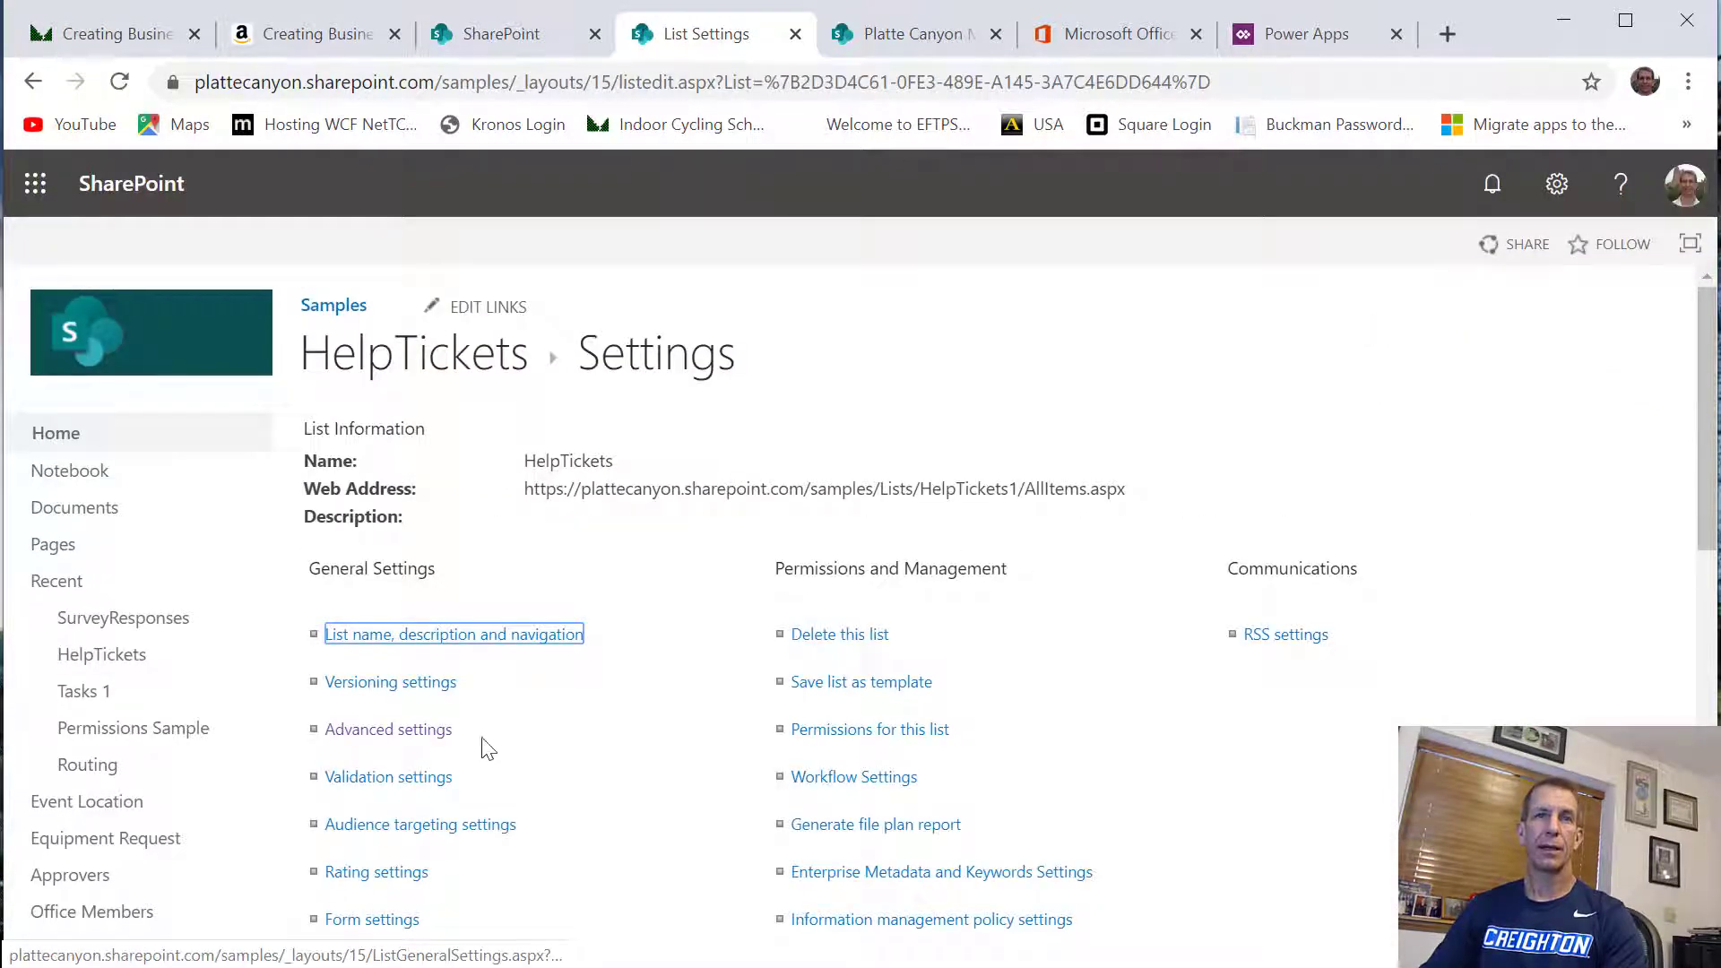
pyautogui.click(418, 741)
# Reindex the HelpTickets list and confirm the request
pyautogui.scroll(-4, 653, 708)
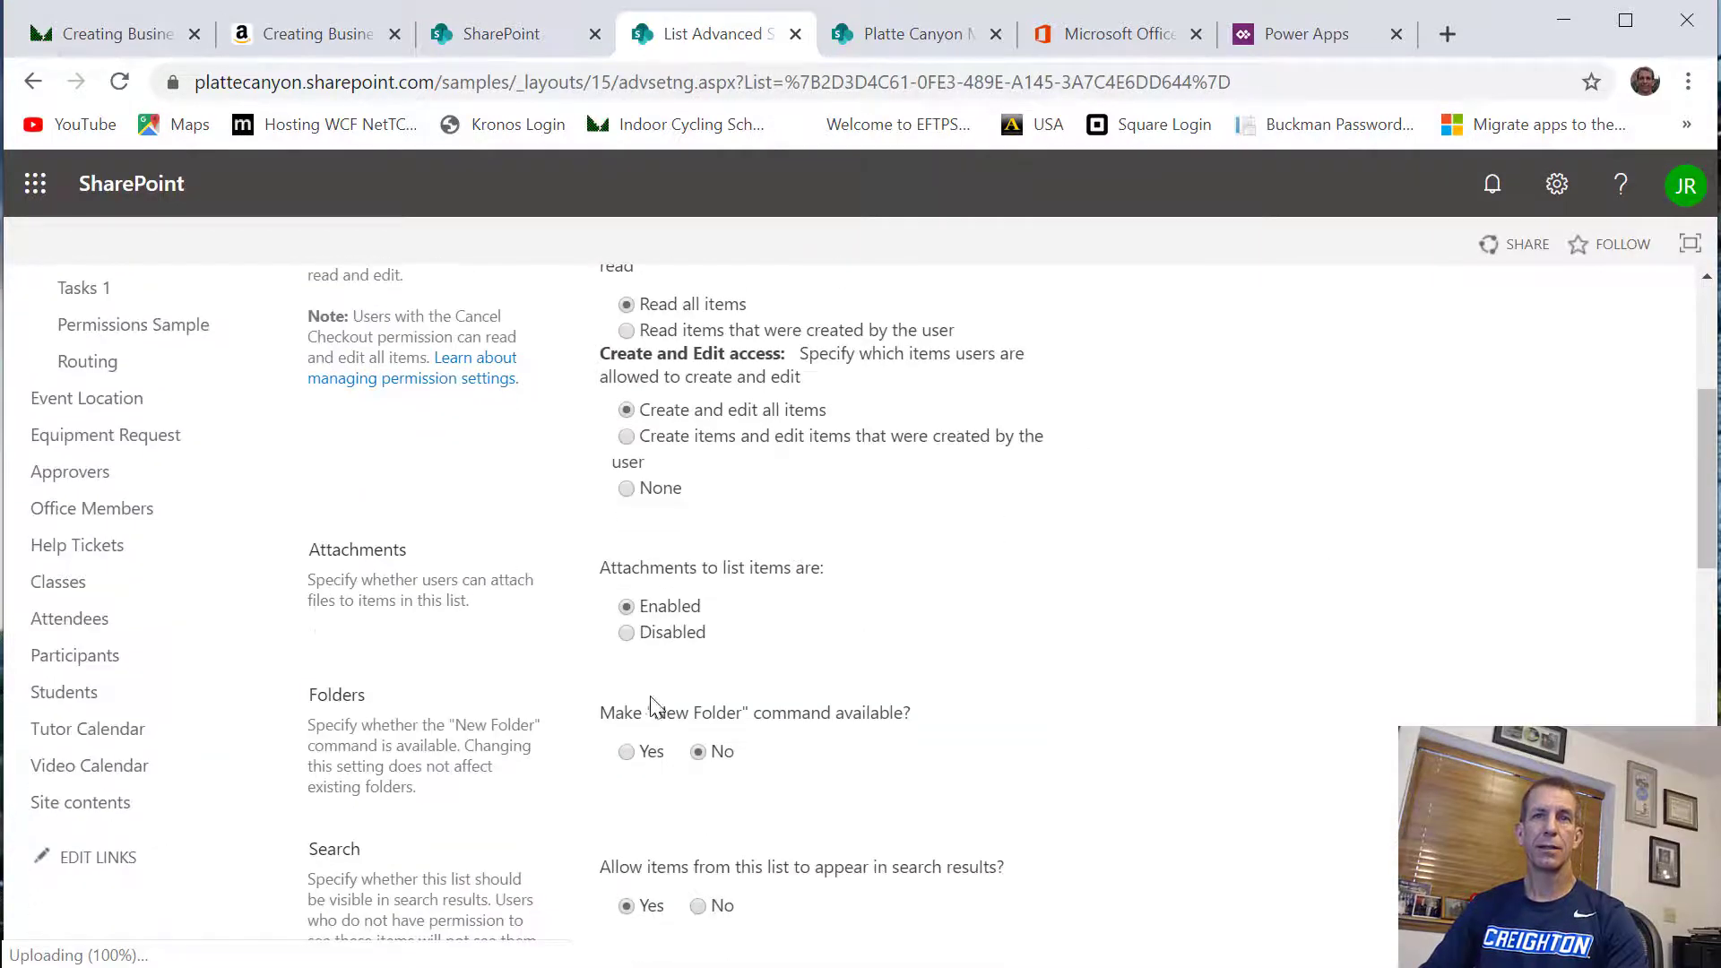
pyautogui.scroll(-10, 653, 708)
pyautogui.scroll(2, 676, 546)
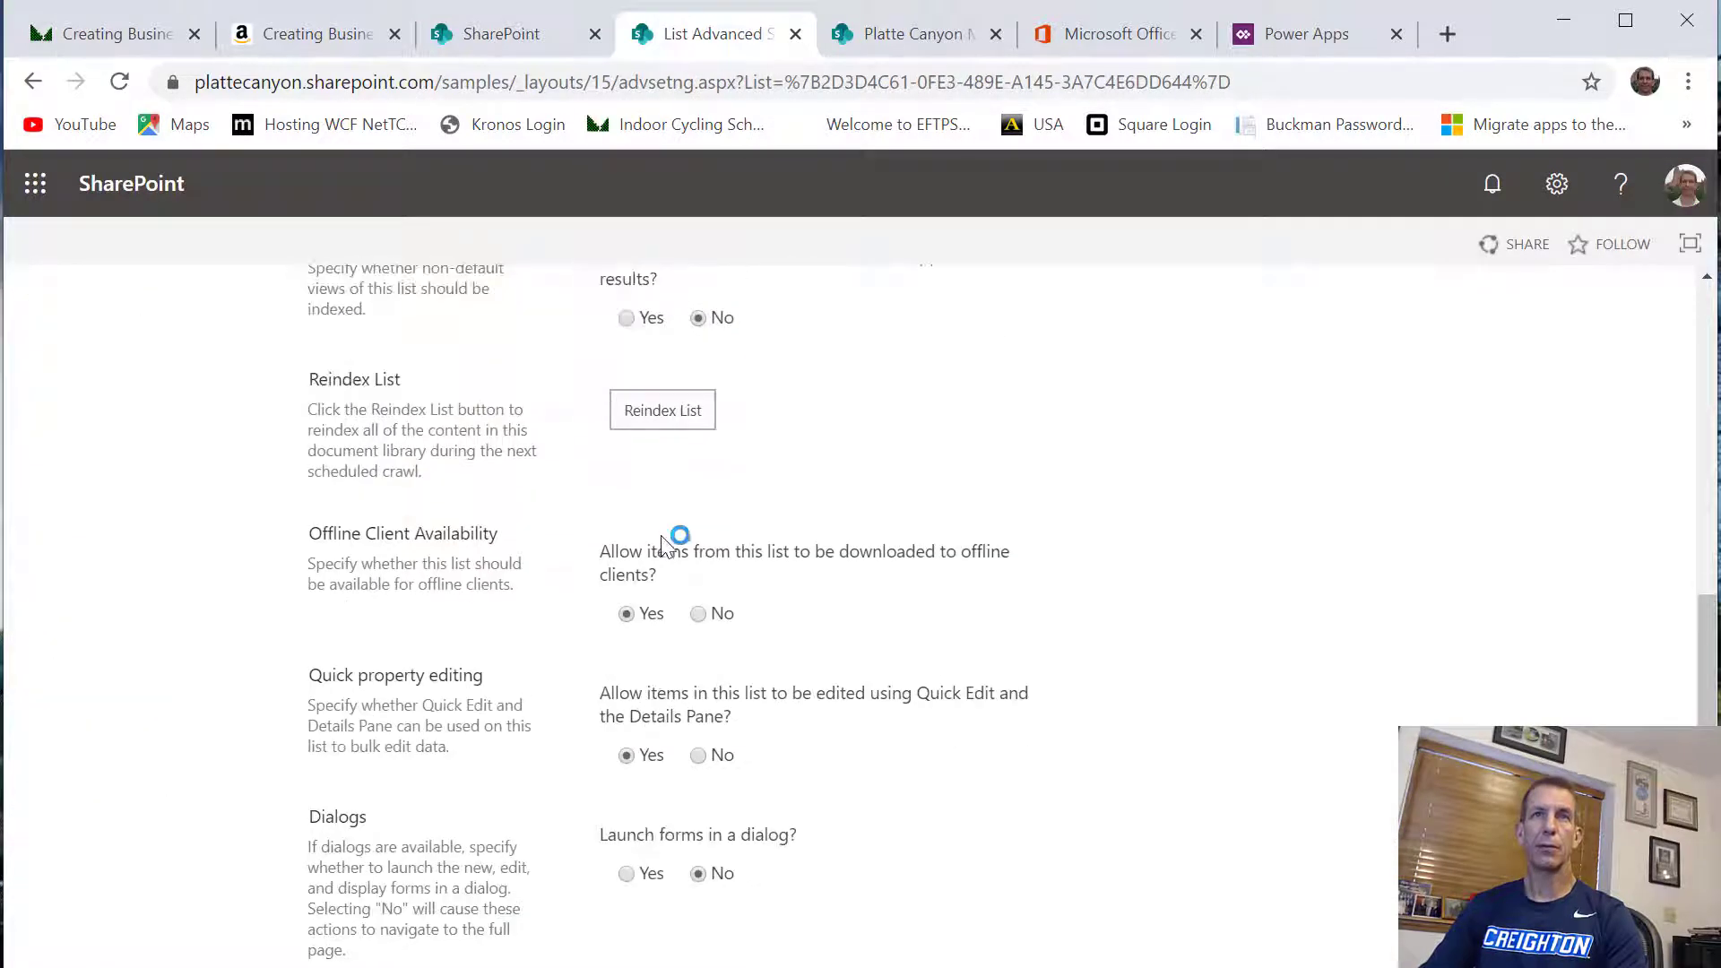
pyautogui.click(683, 410)
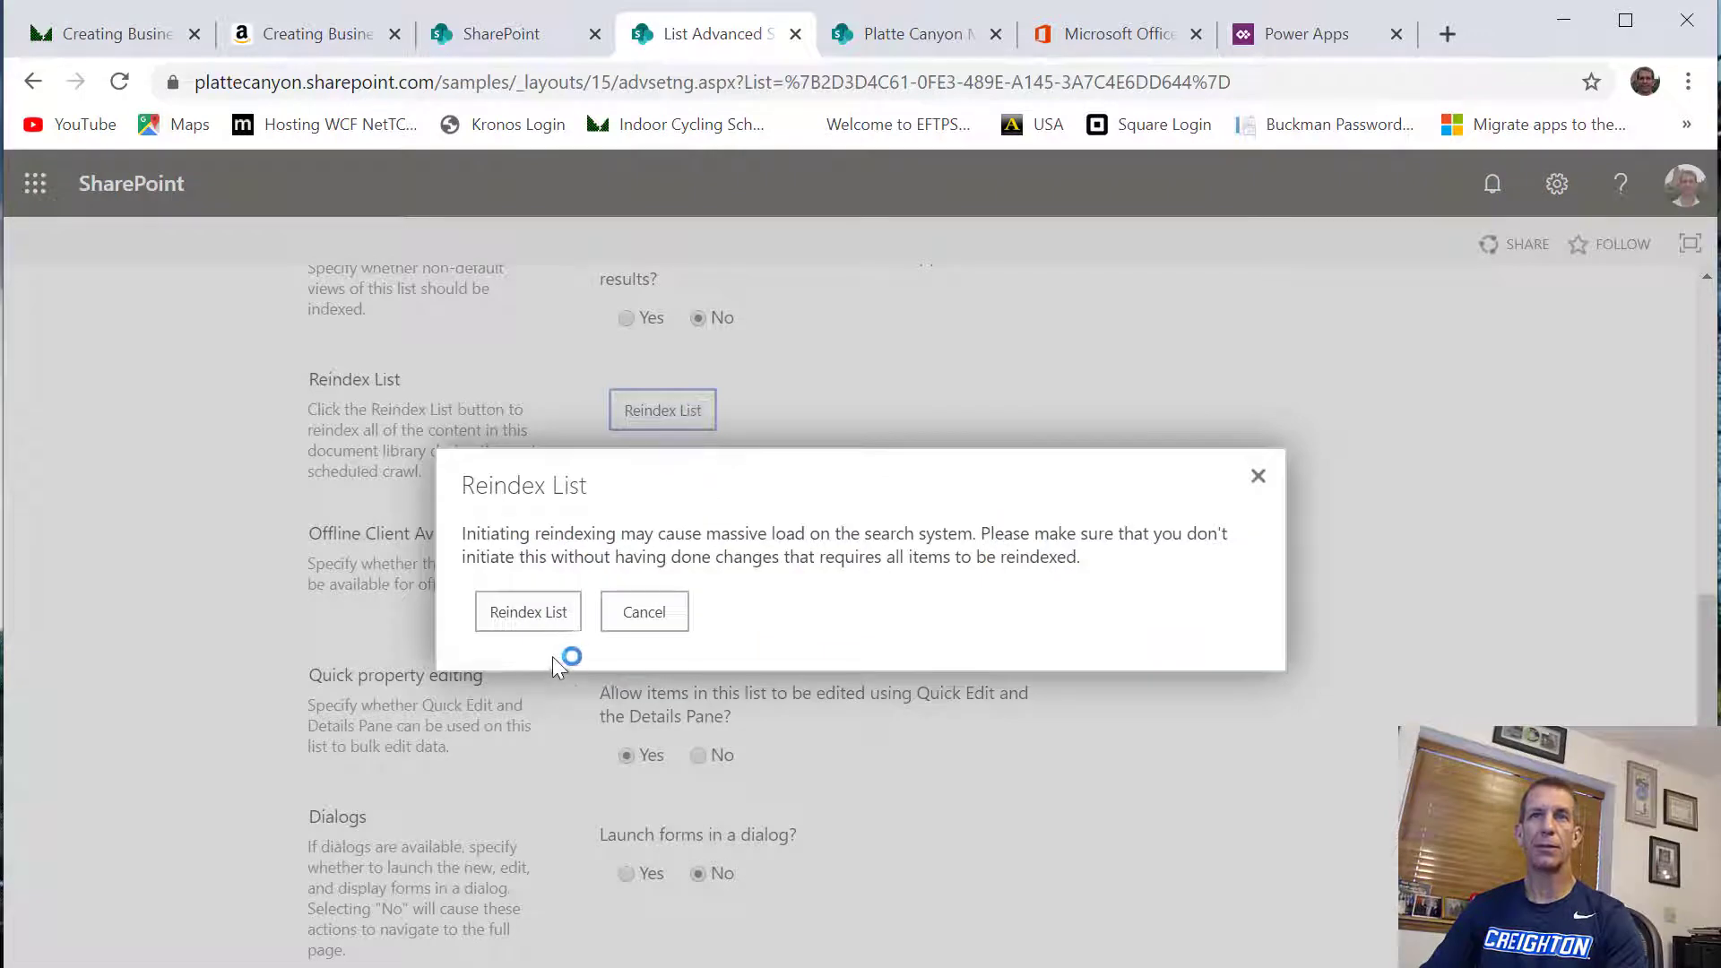
pyautogui.click(528, 612)
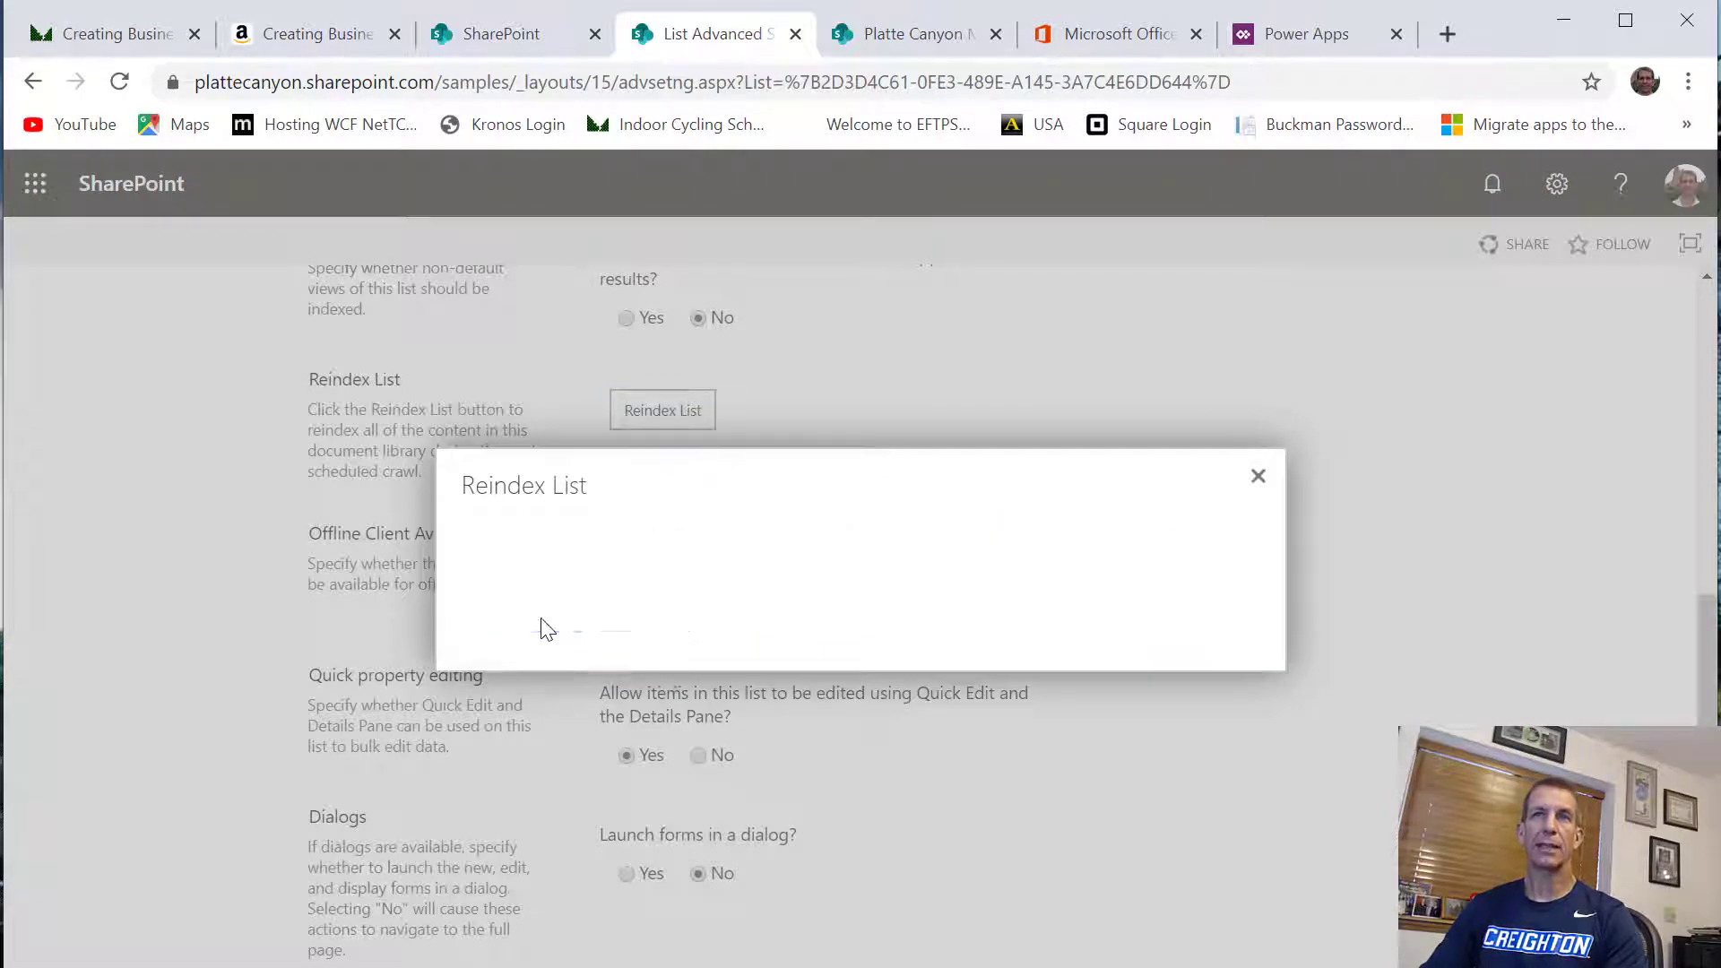
# Return to the HelpTickets list and search it for bios again, including hidden items in the search
pyautogui.scroll(10, 90, 643)
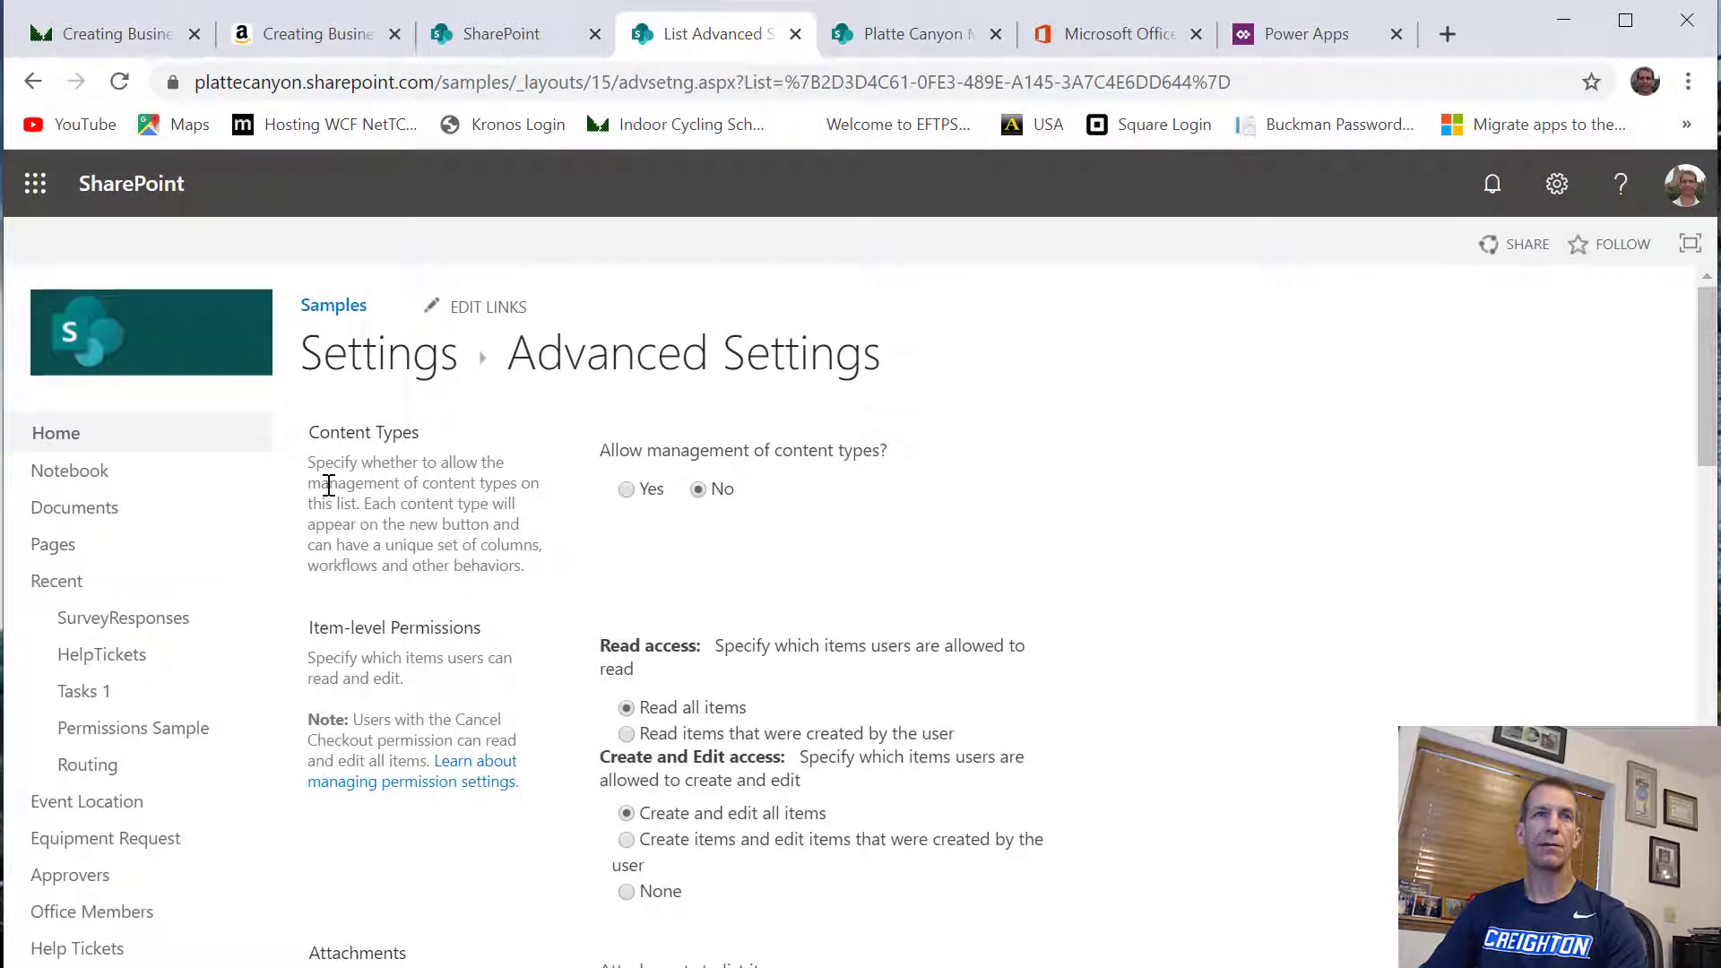
pyautogui.click(134, 657)
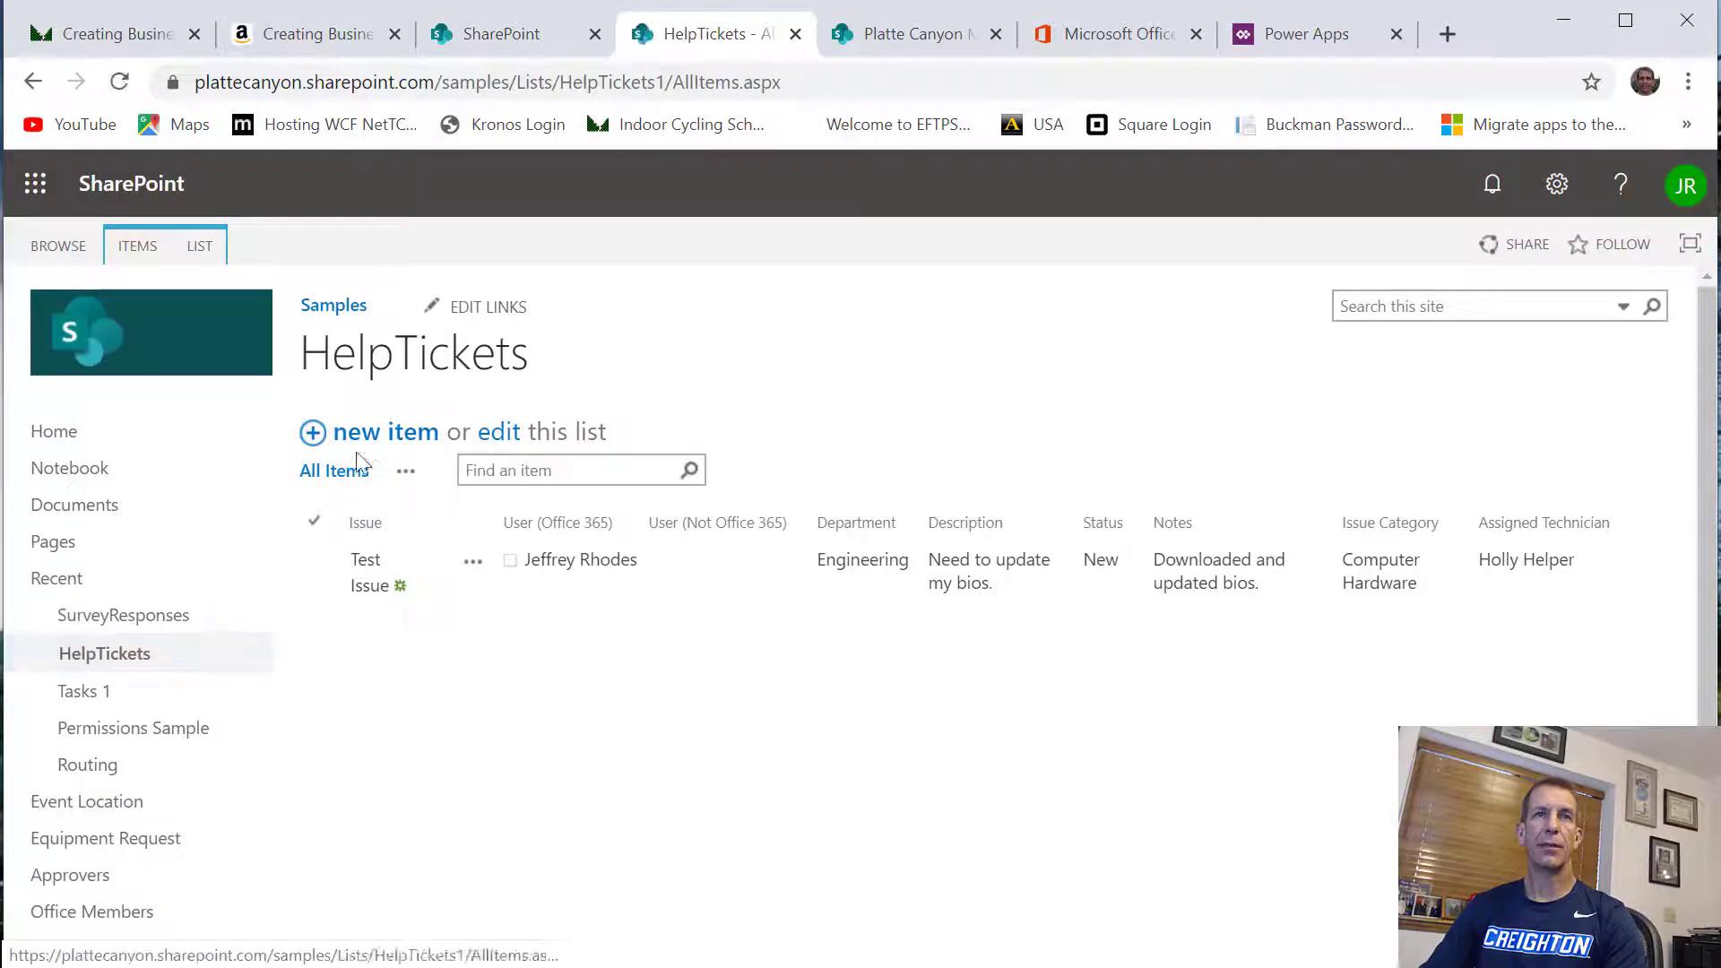
pyautogui.click(549, 468)
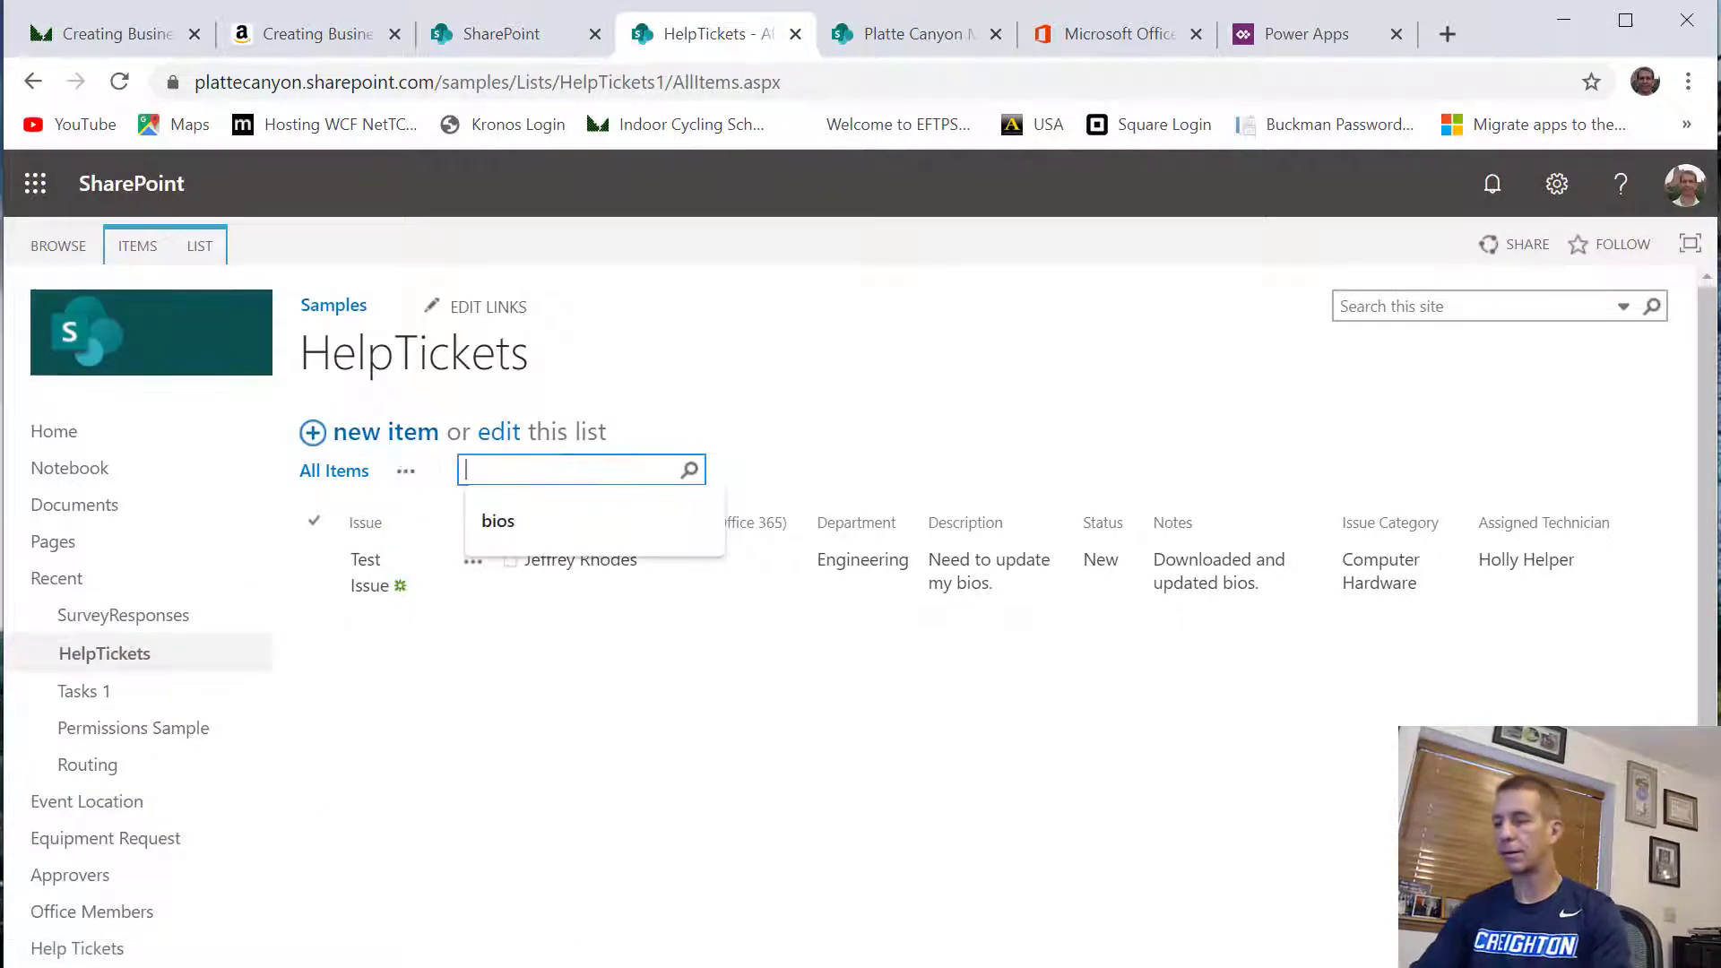
pyautogui.click(520, 519)
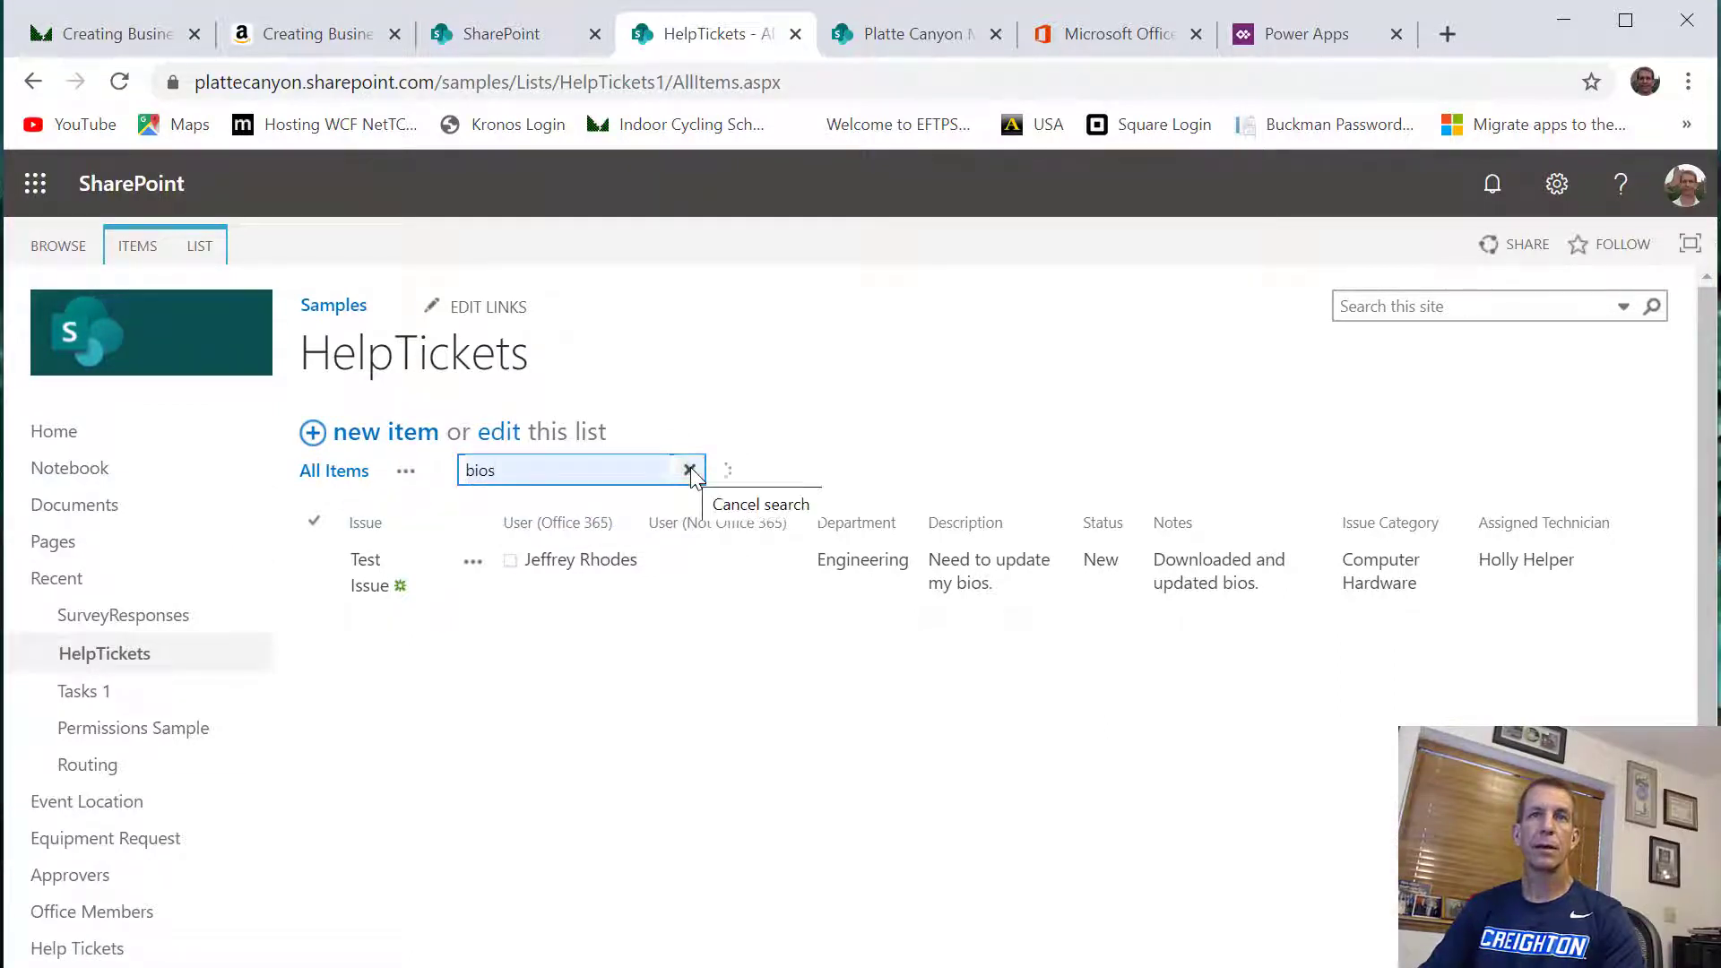
pyautogui.press('Return')
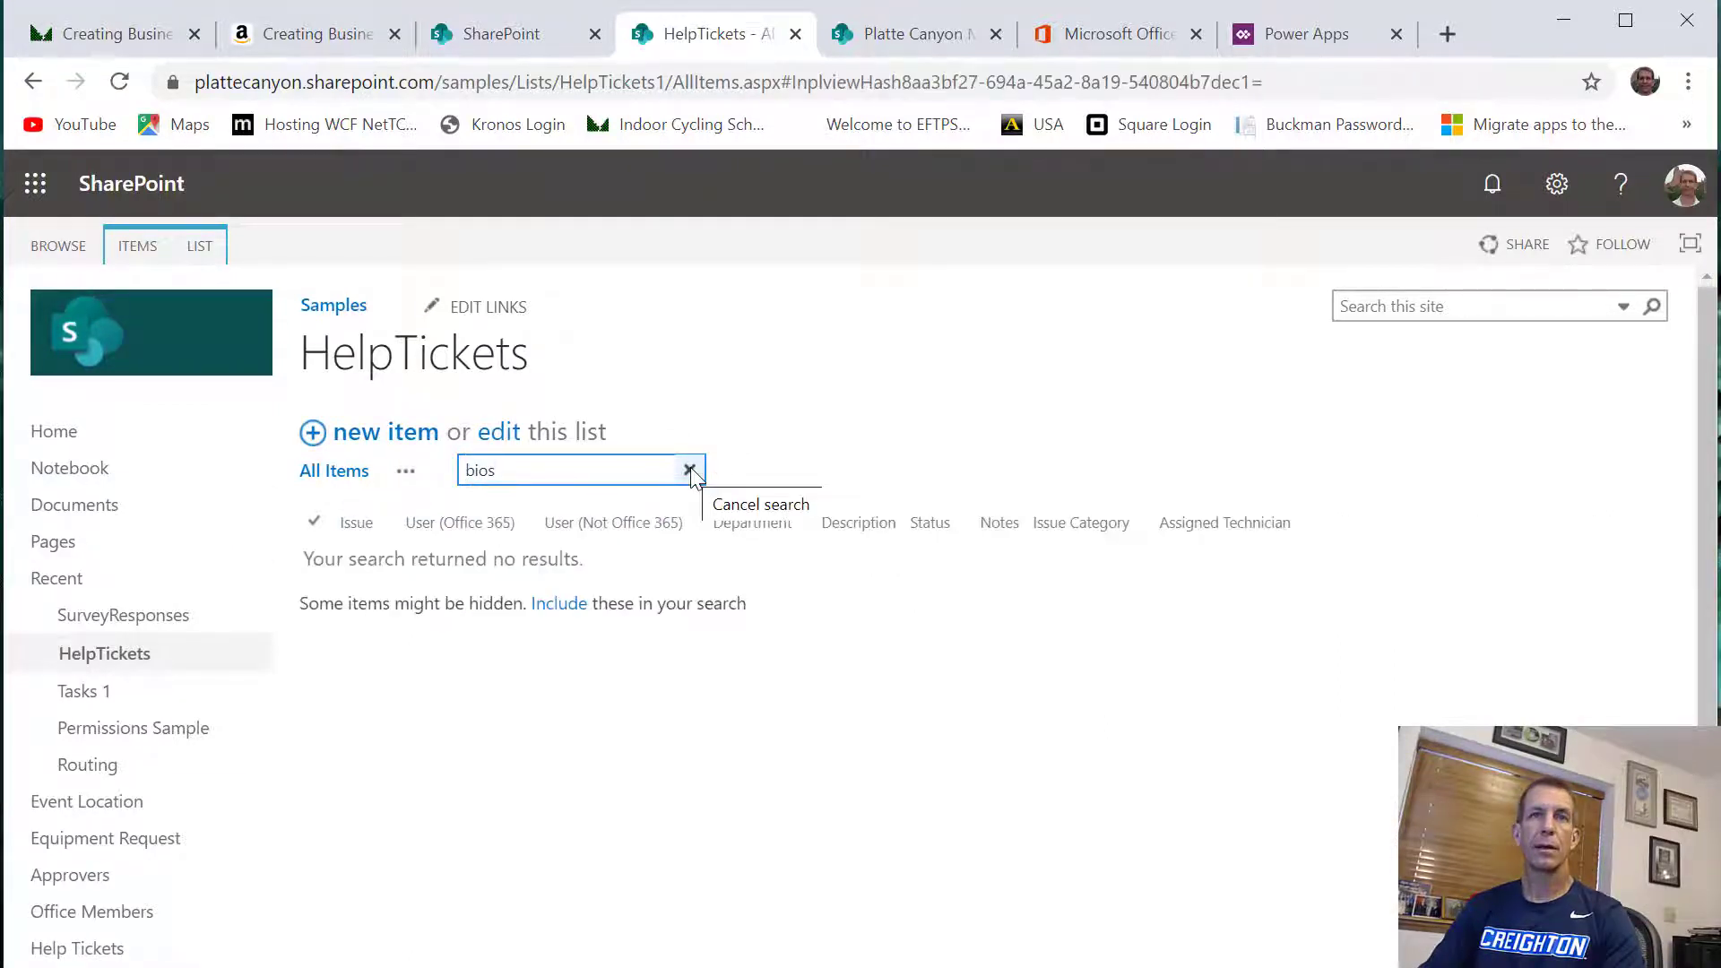
pyautogui.click(565, 603)
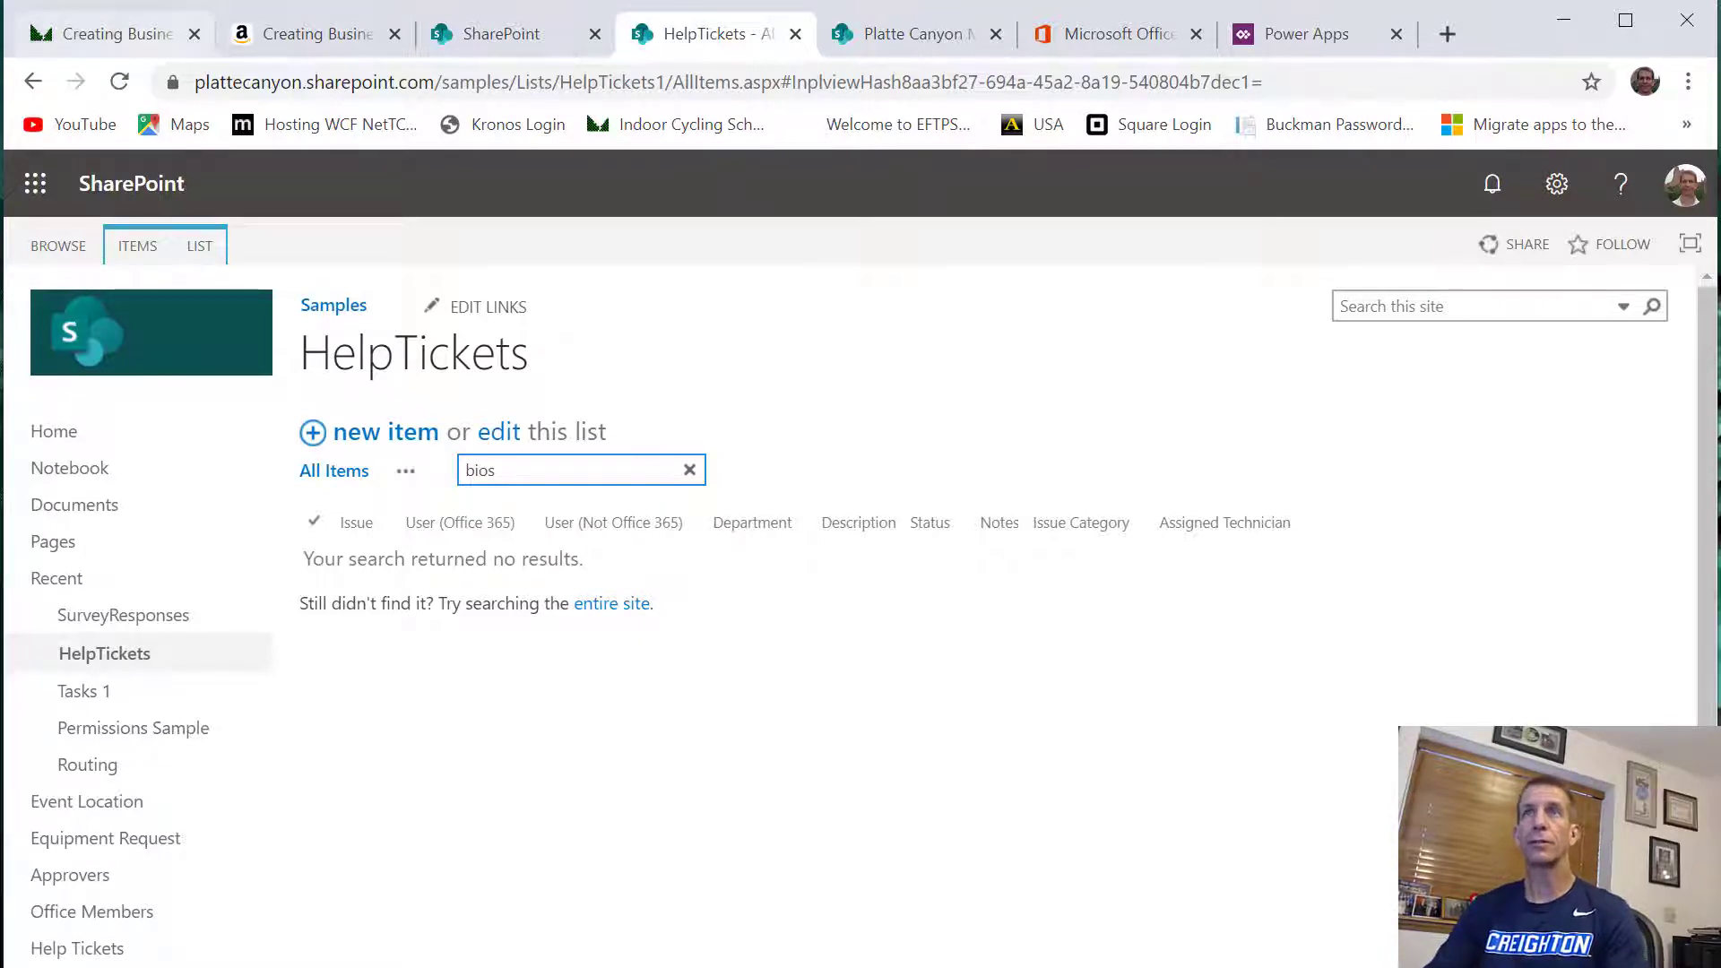
# Switch to the Power Apps home page and dismiss the notice about getting help to build apps
pyautogui.click(1289, 45)
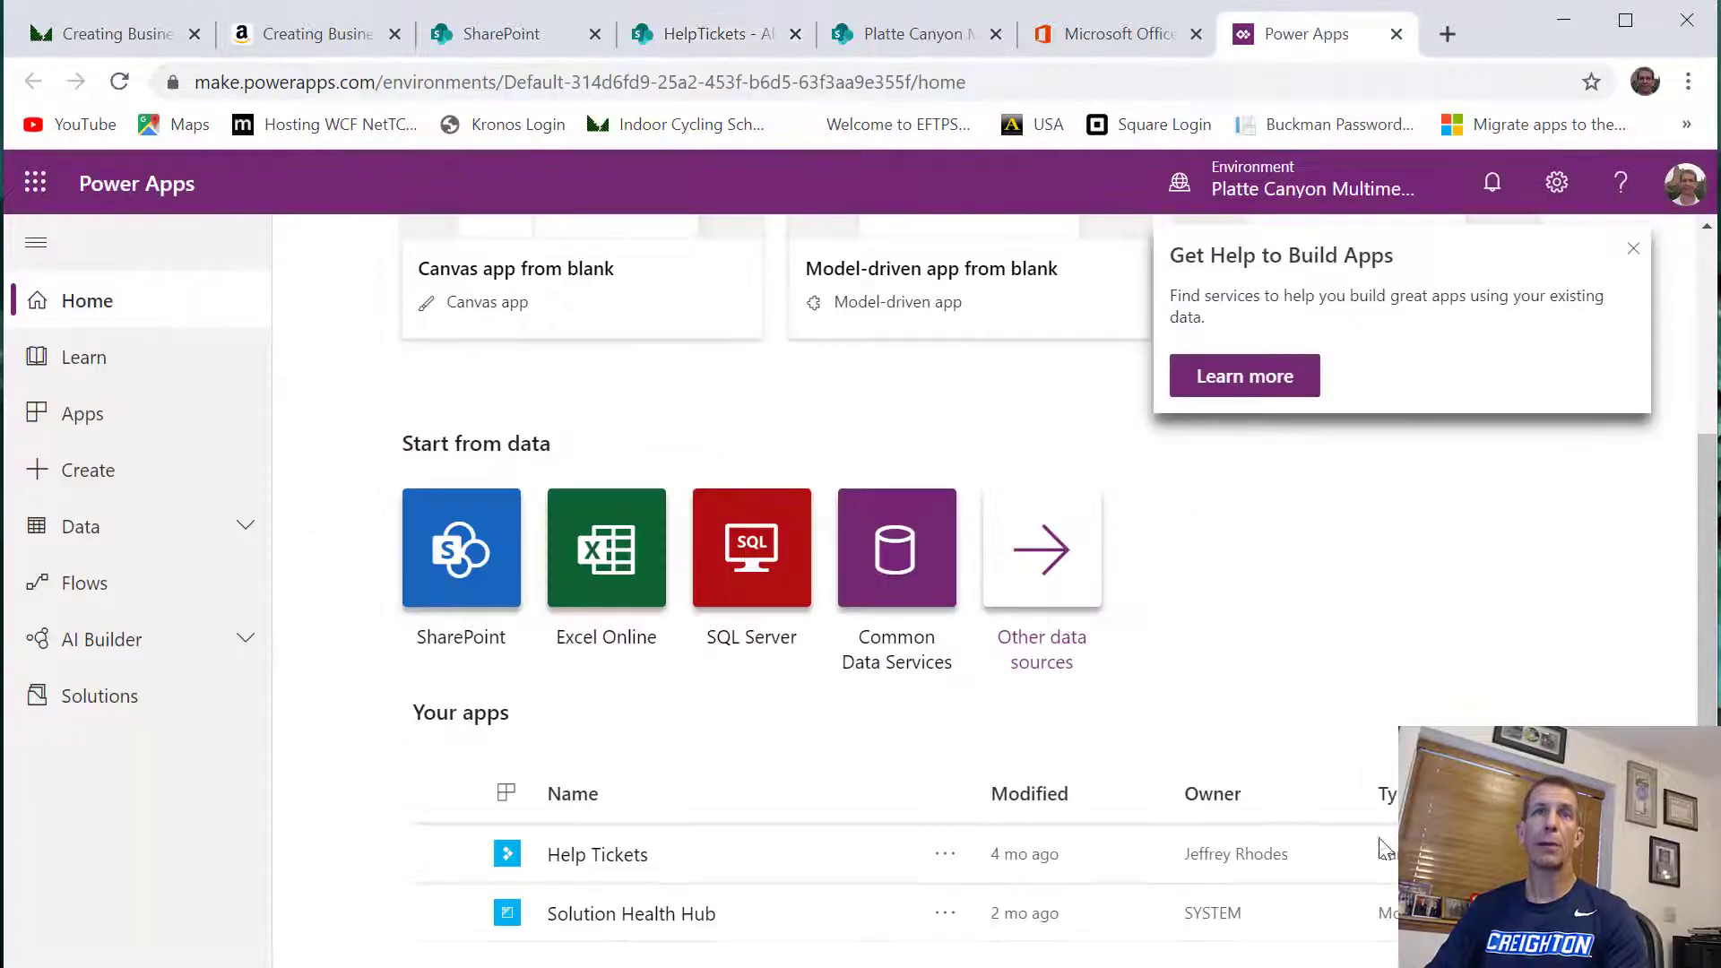
pyautogui.scroll(5, 1297, 645)
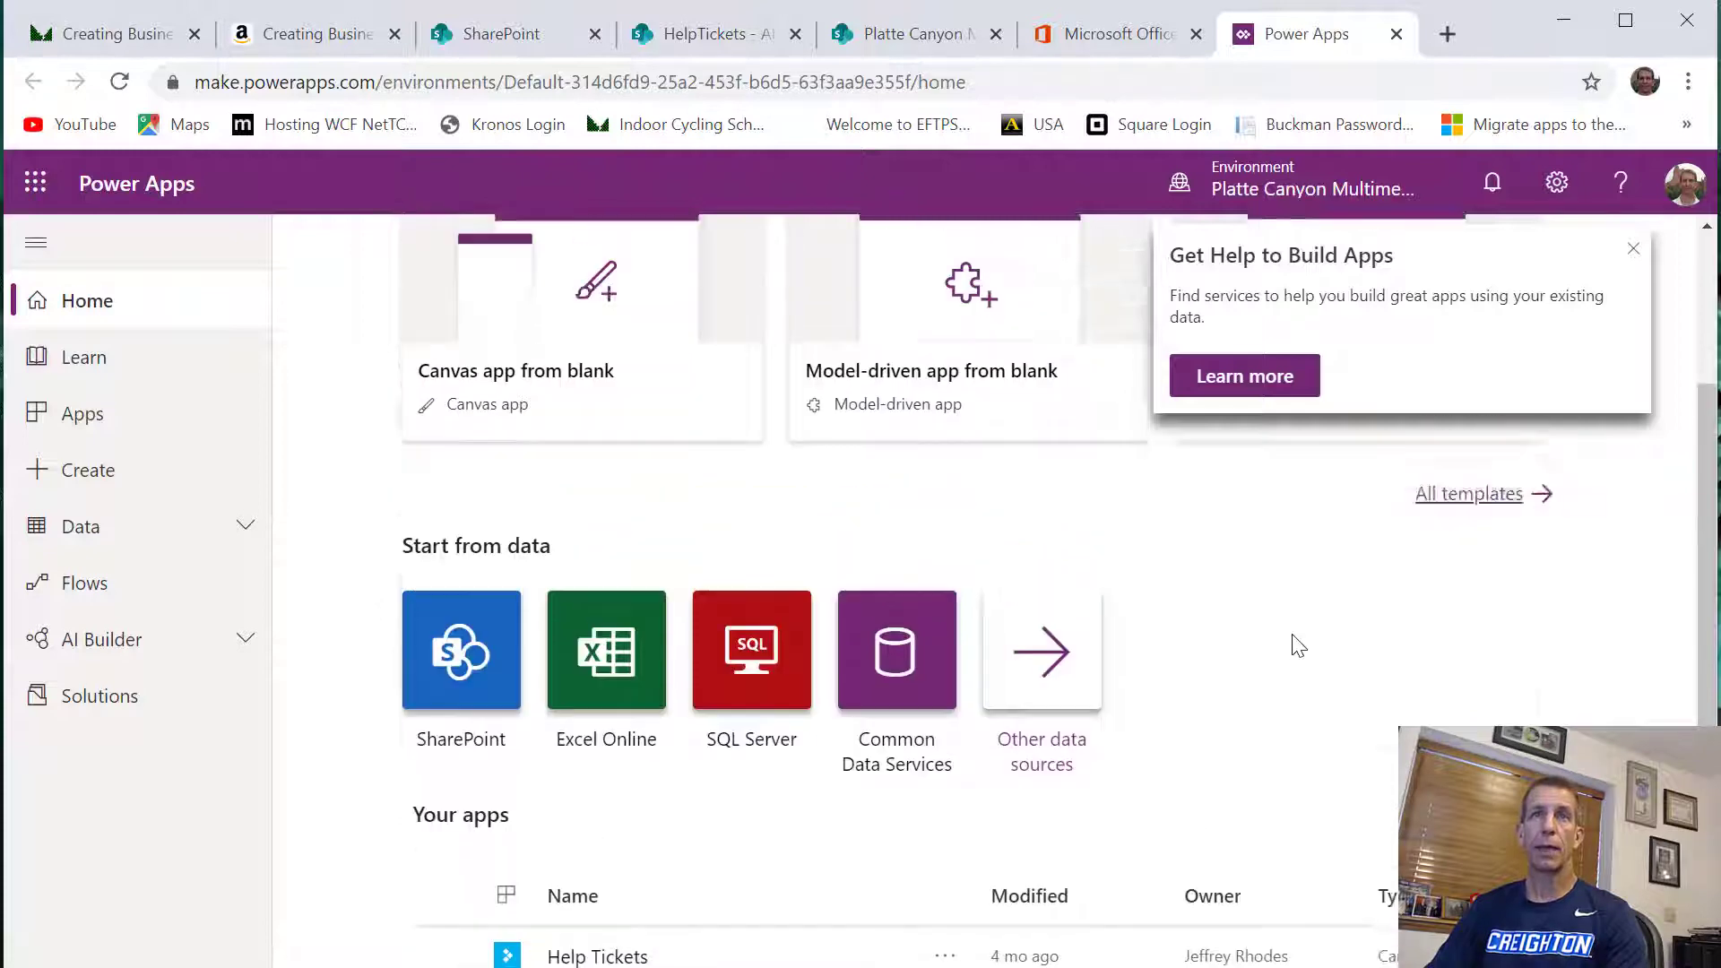
pyautogui.click(1631, 253)
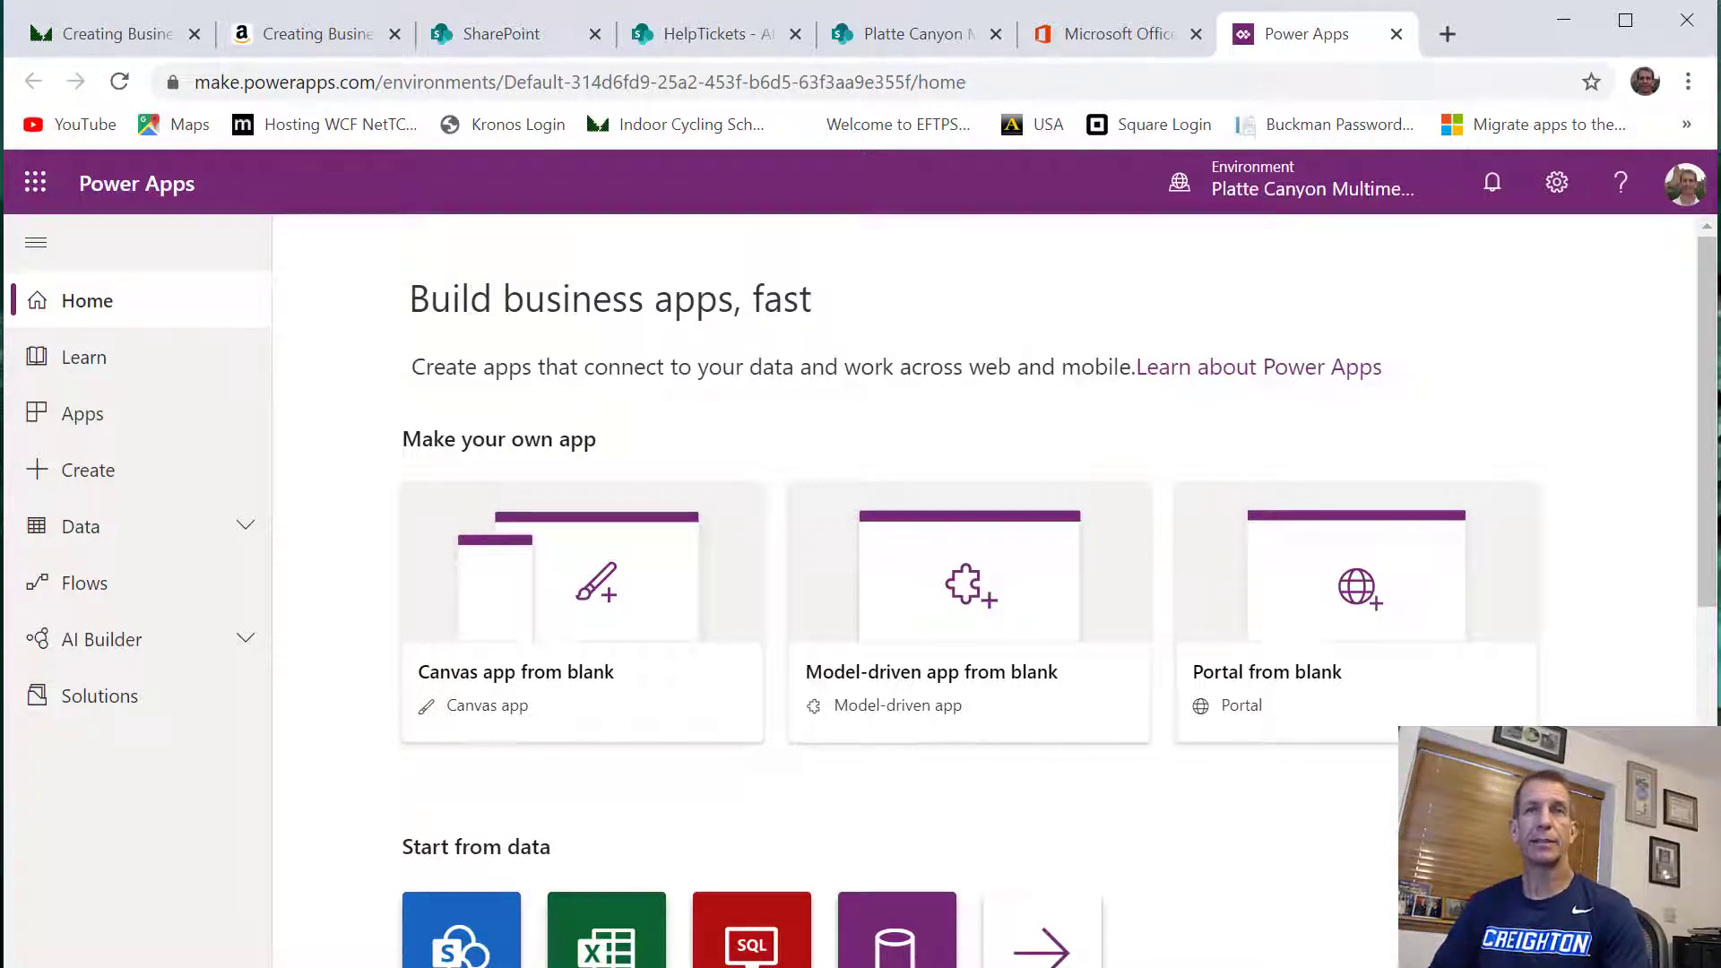
# Create a blank canvas app named HelpTickets_Search in Tablet format and skip the welcome dialog
pyautogui.click(591, 578)
pyautogui.click(952, 330)
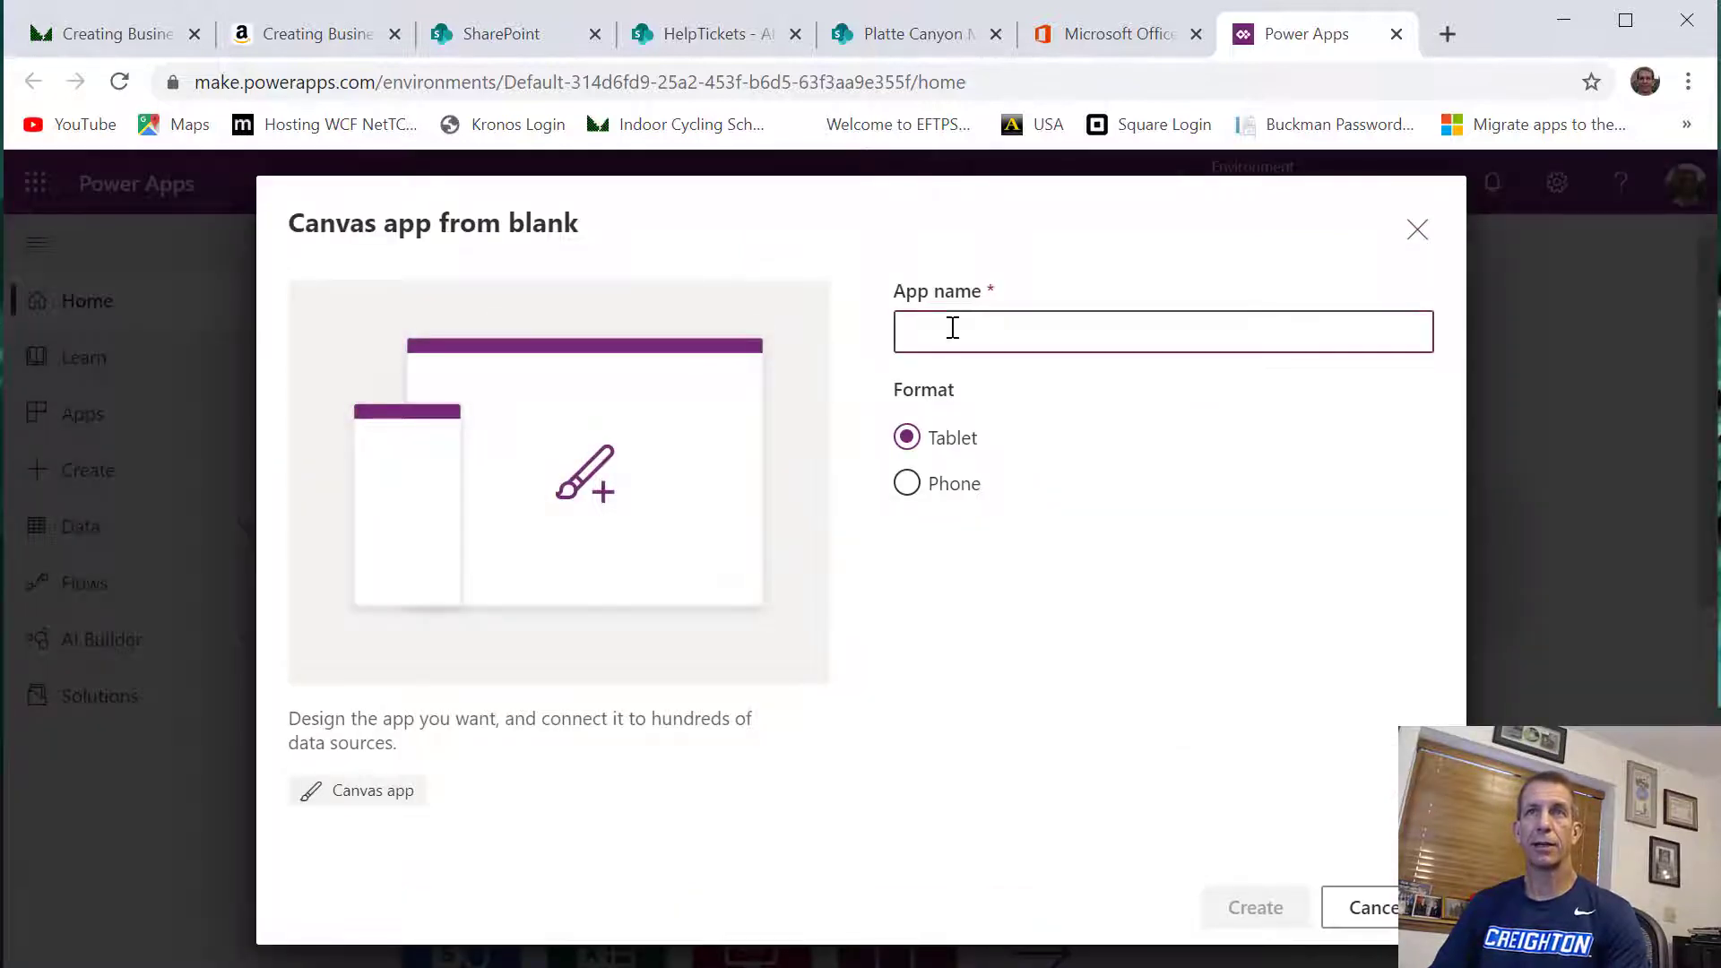
pyautogui.write('He')
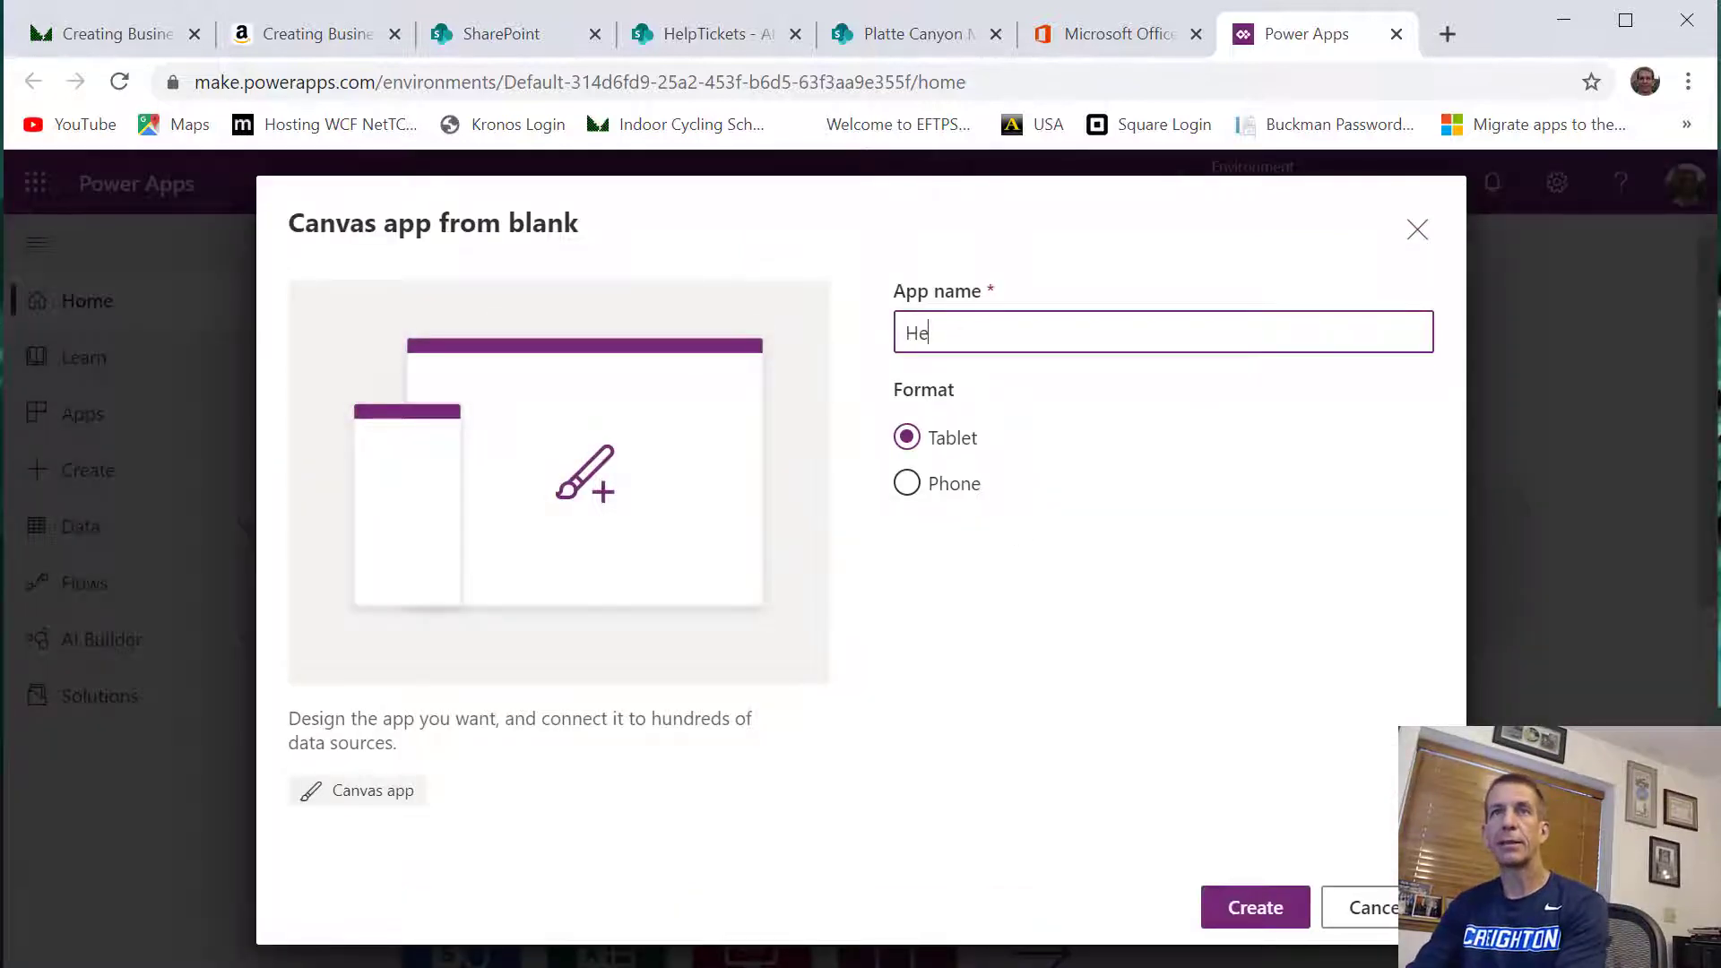
pyautogui.write('lpTicke')
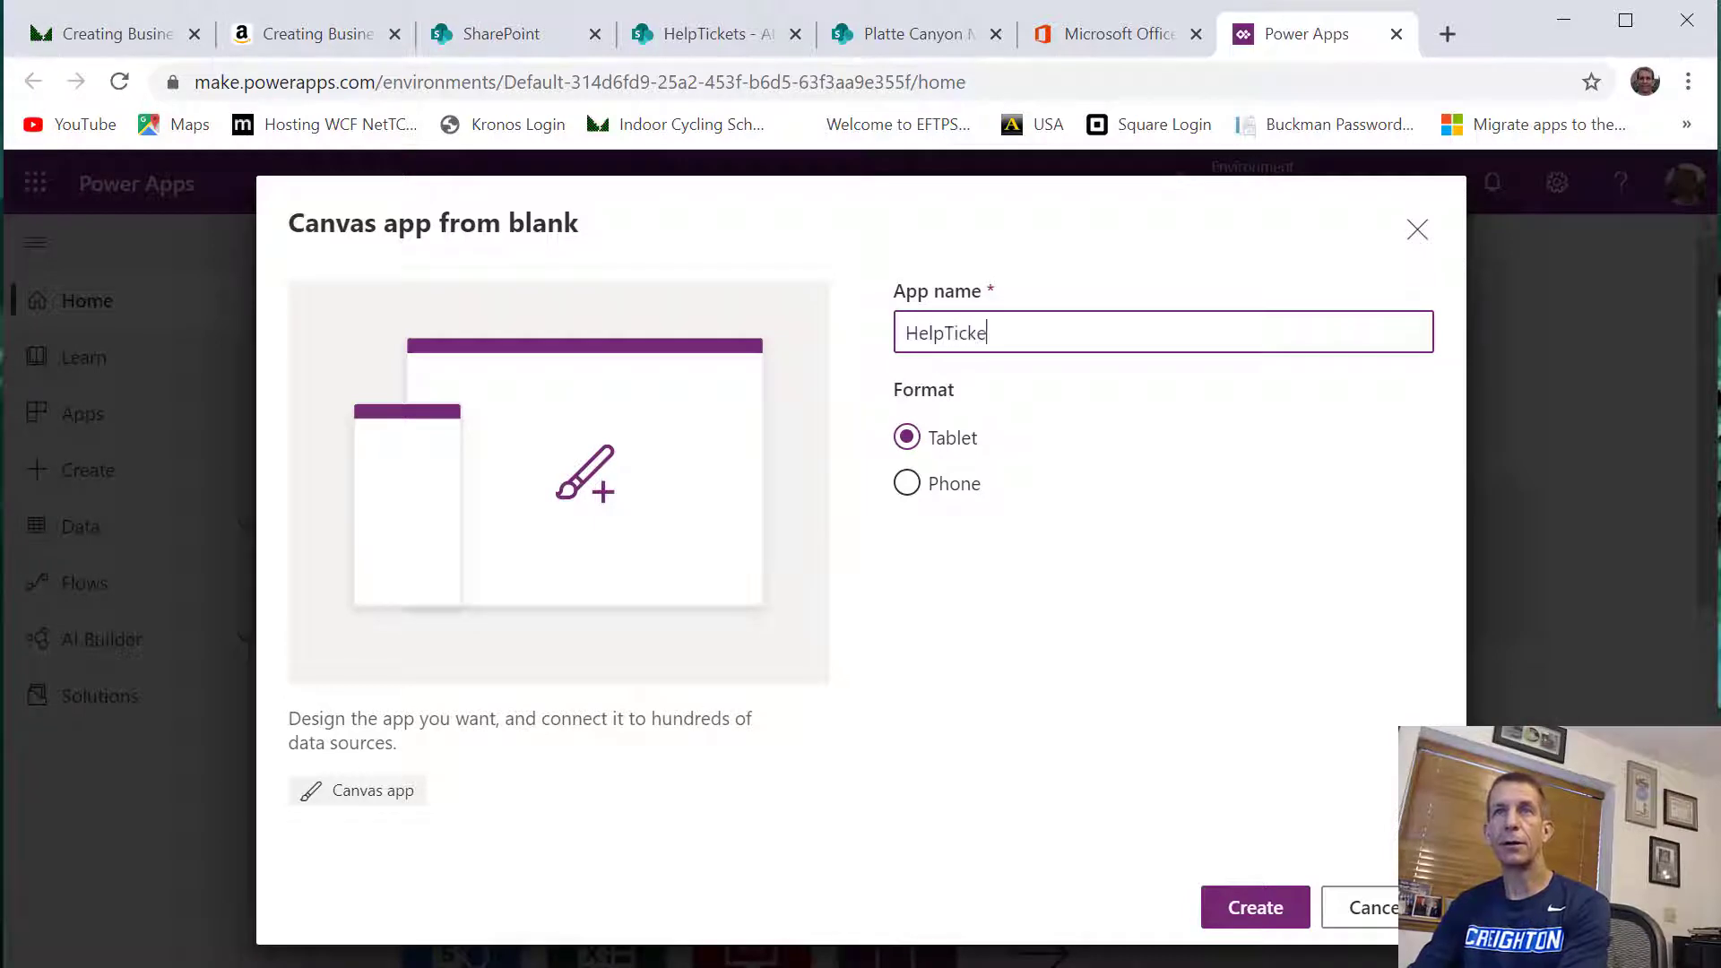
pyautogui.write('ts_Se')
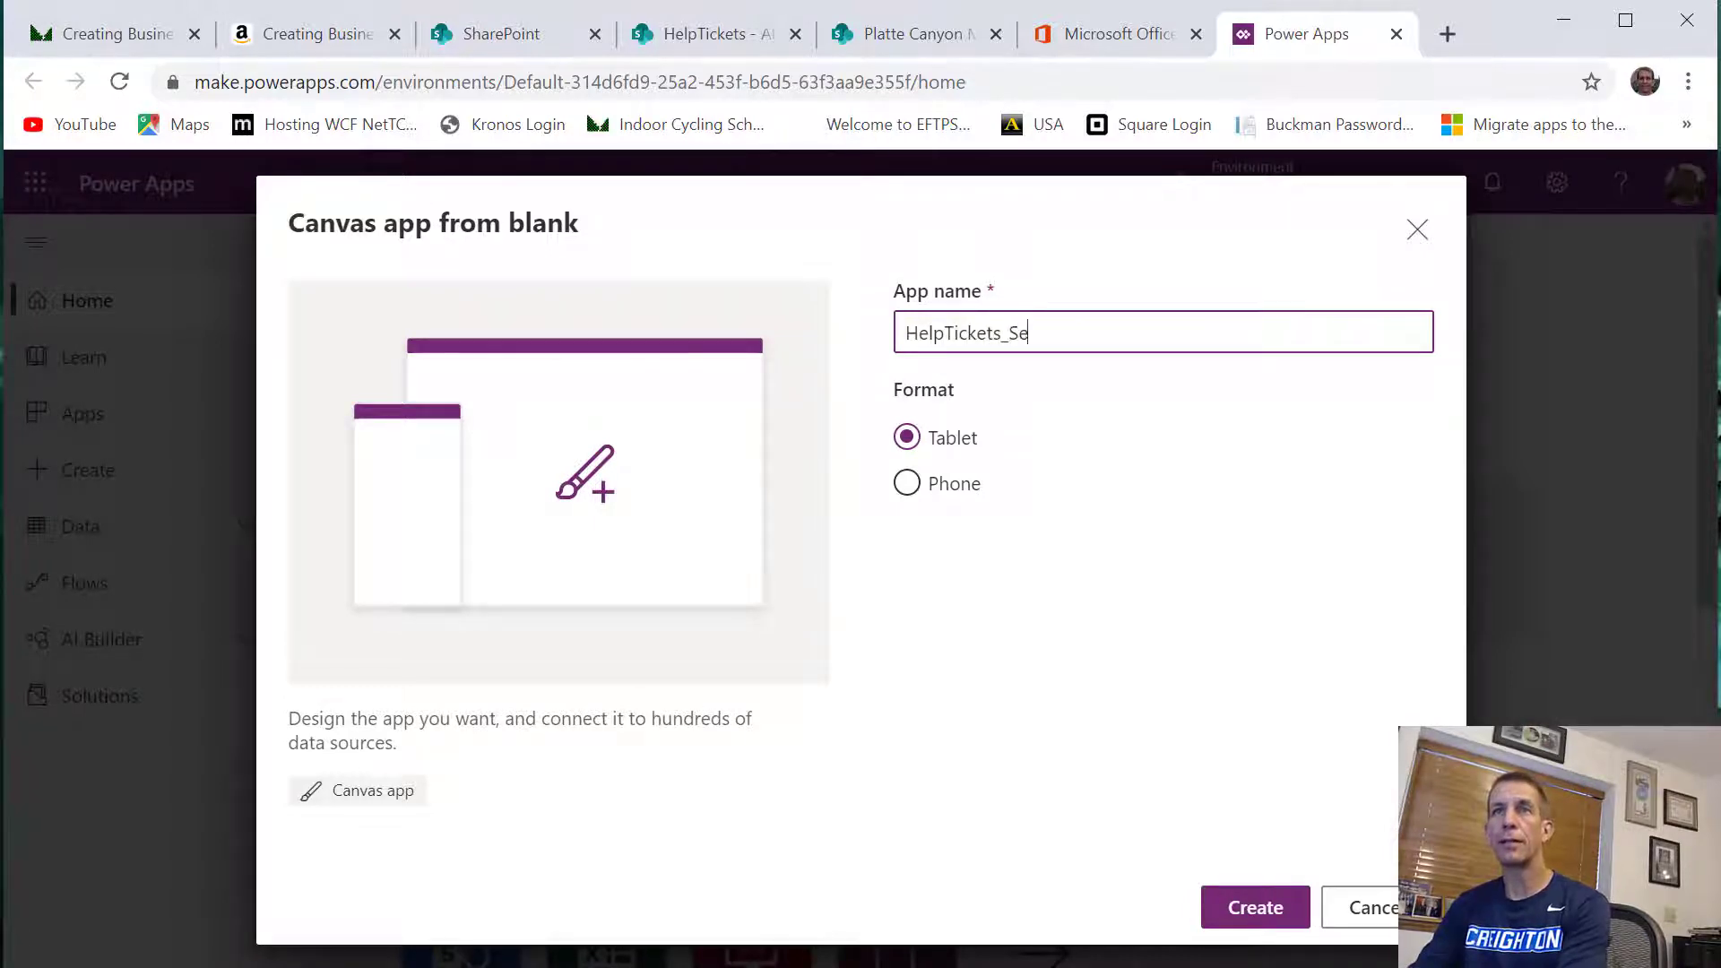
pyautogui.write('arch')
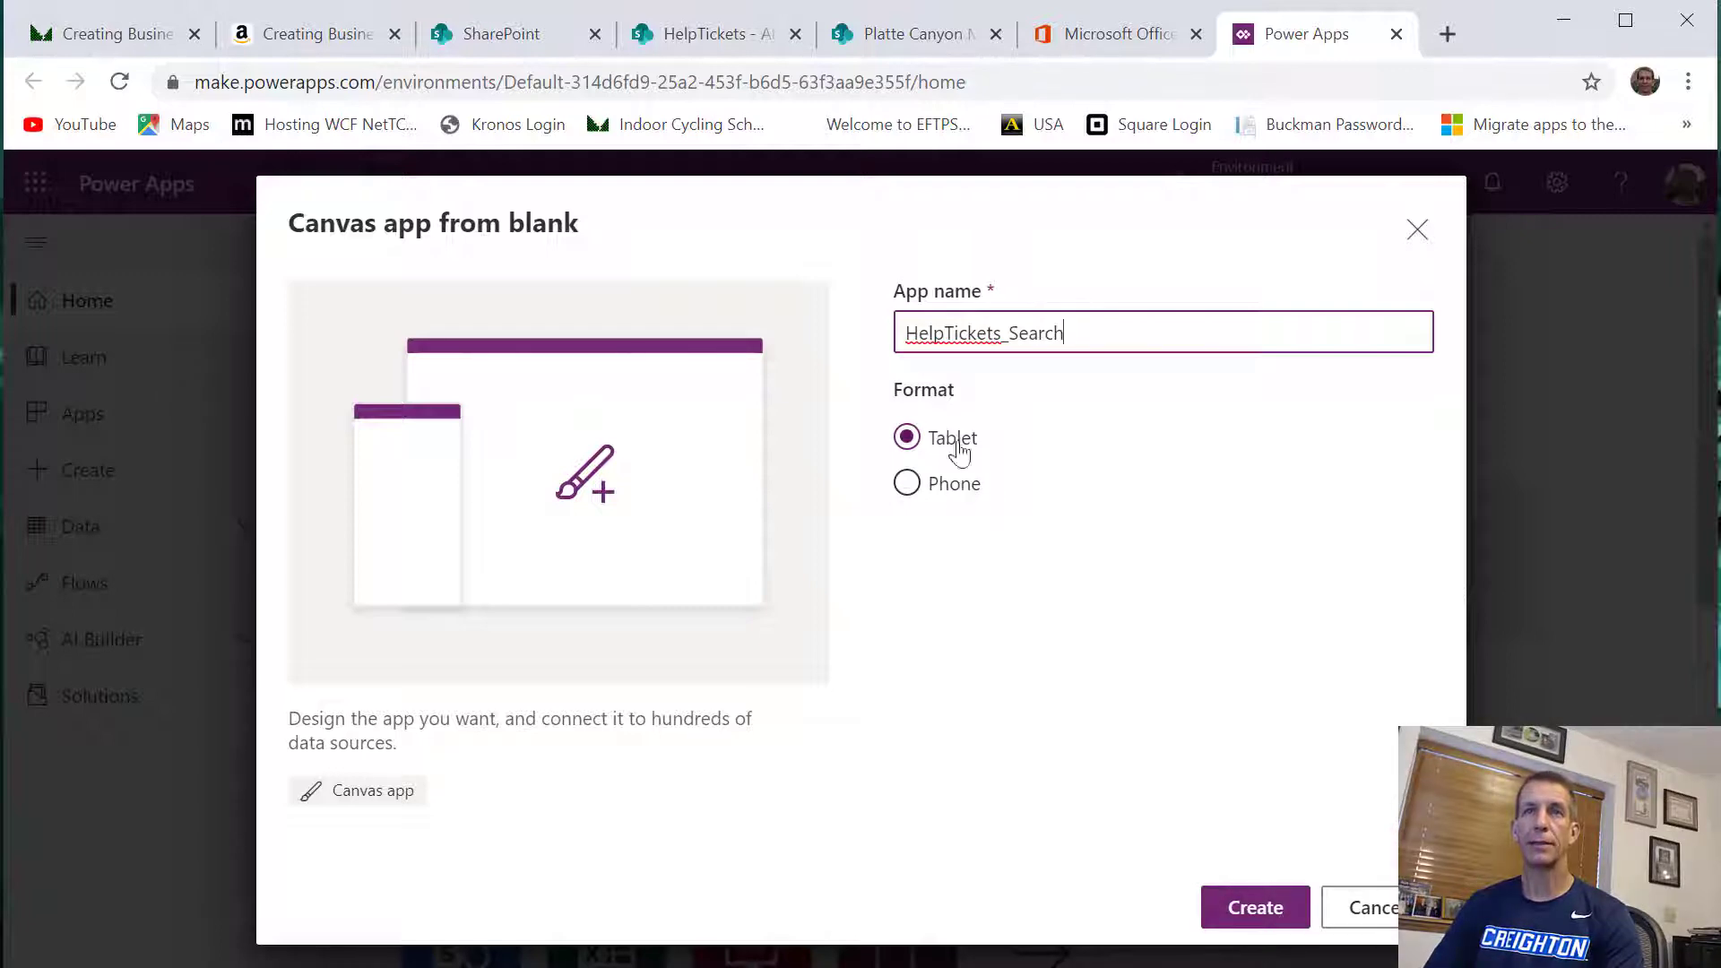
pyautogui.click(1256, 907)
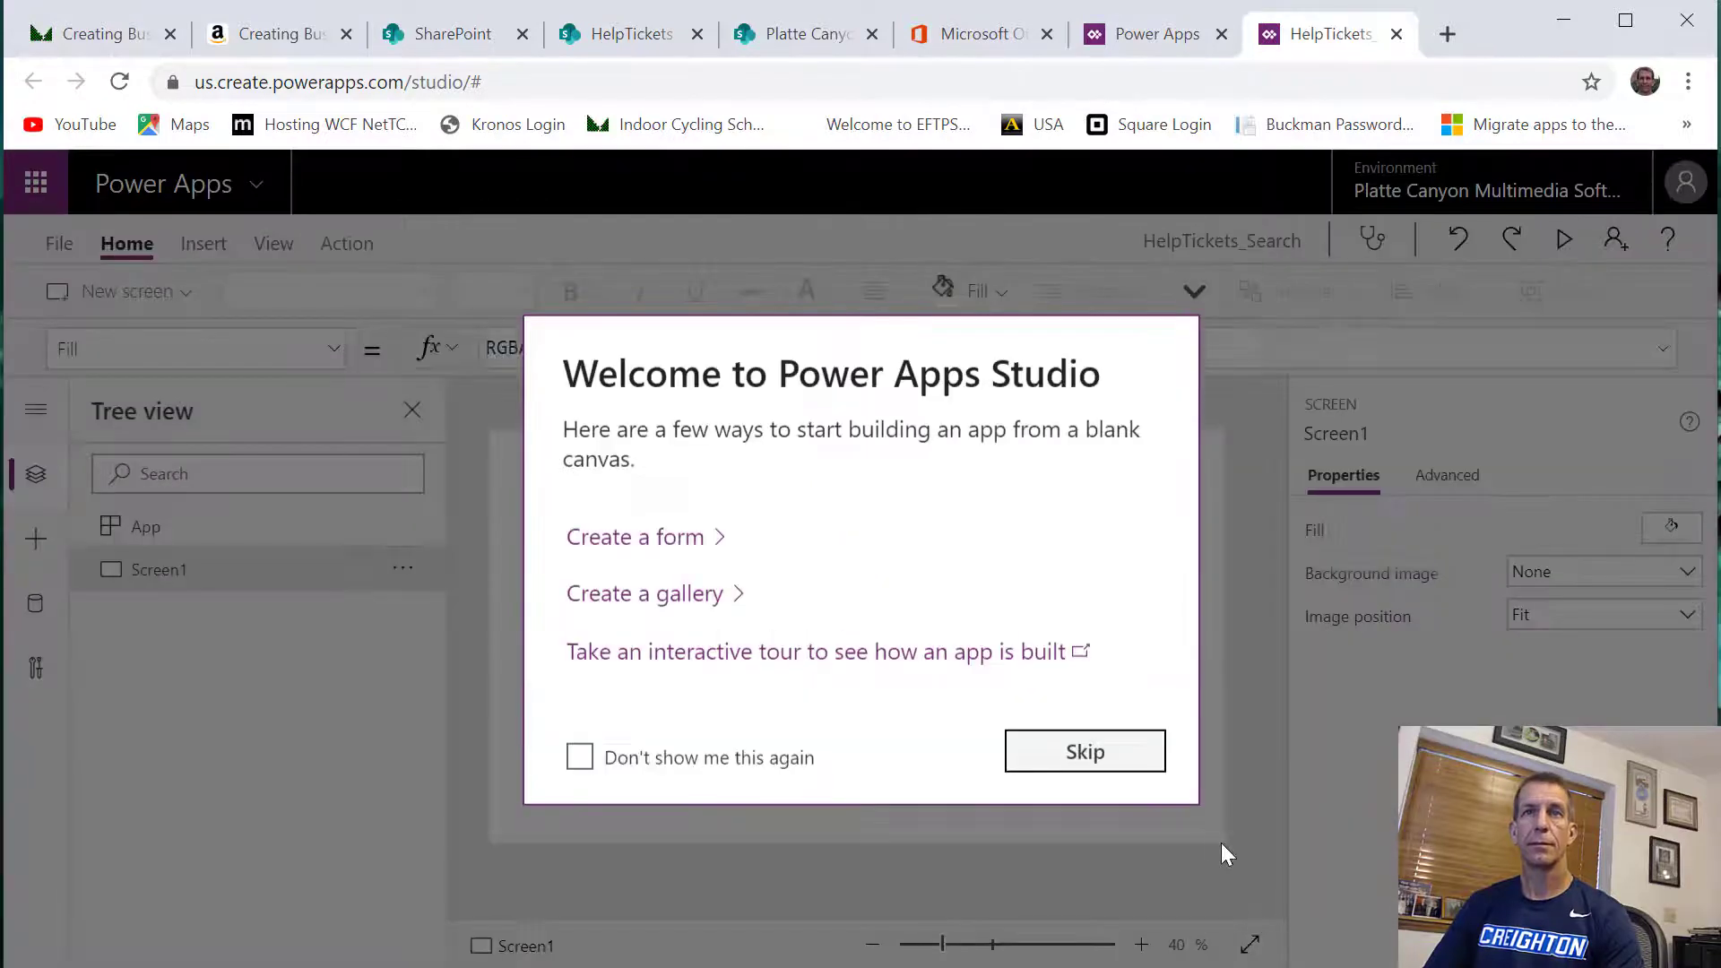
pyautogui.click(1063, 747)
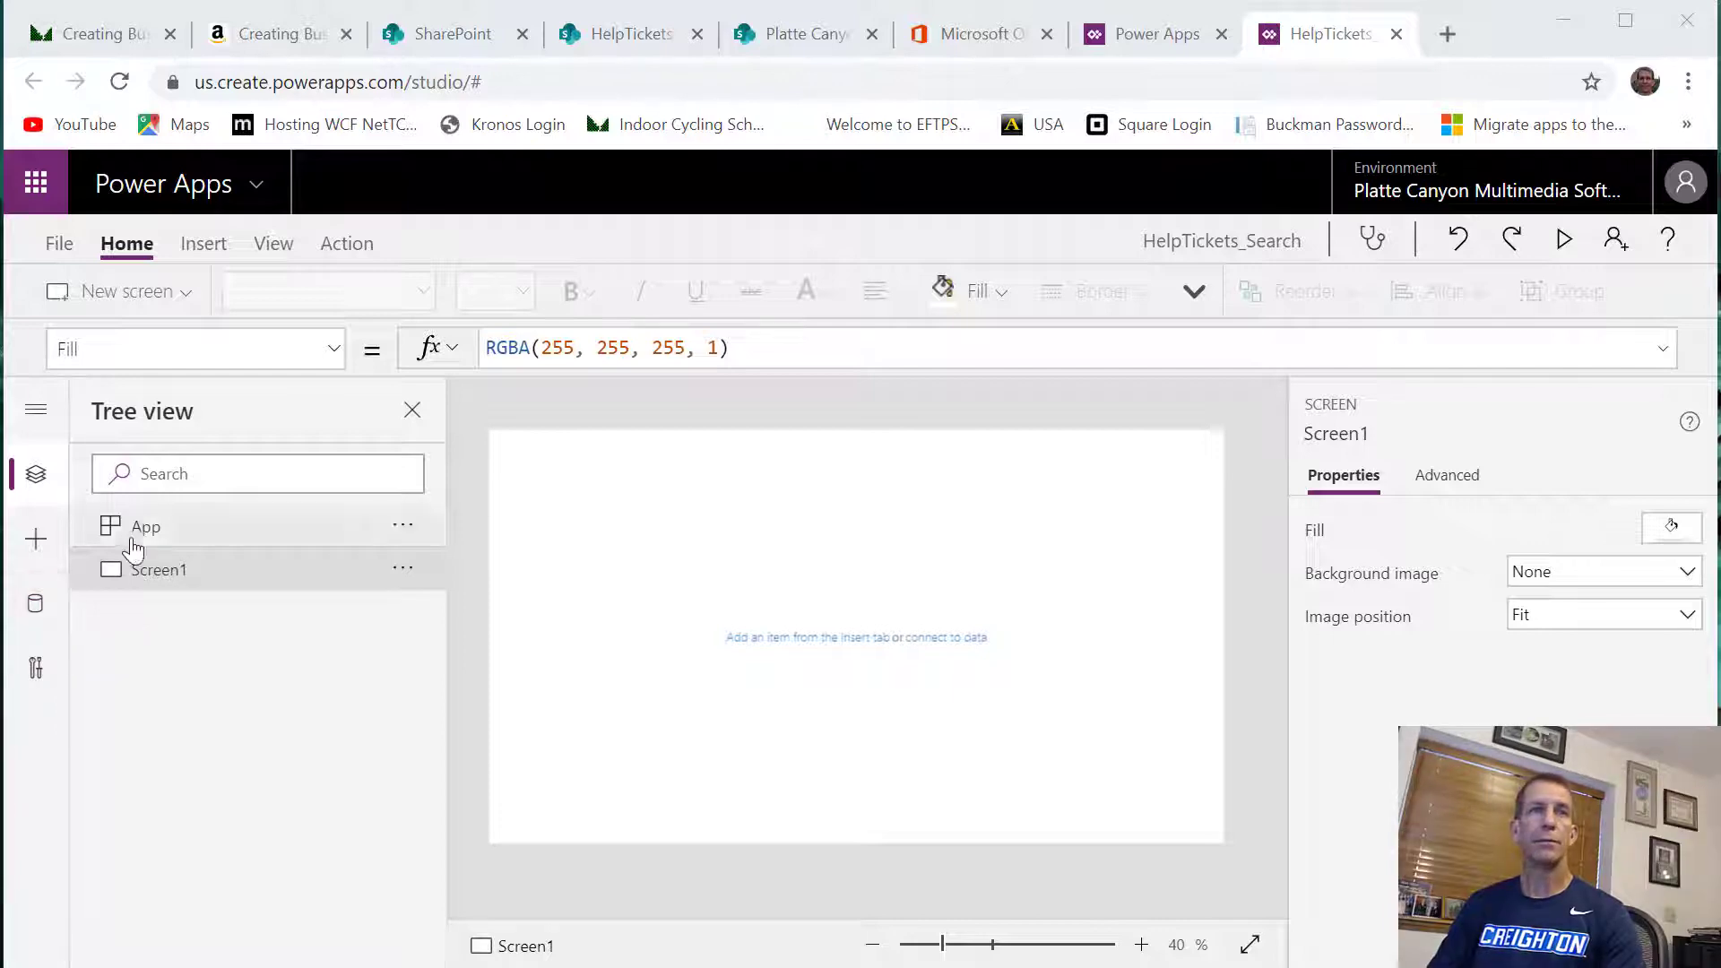
# Rename the app's blank screen as LoadCollectionScreen
pyautogui.rightClick(136, 571)
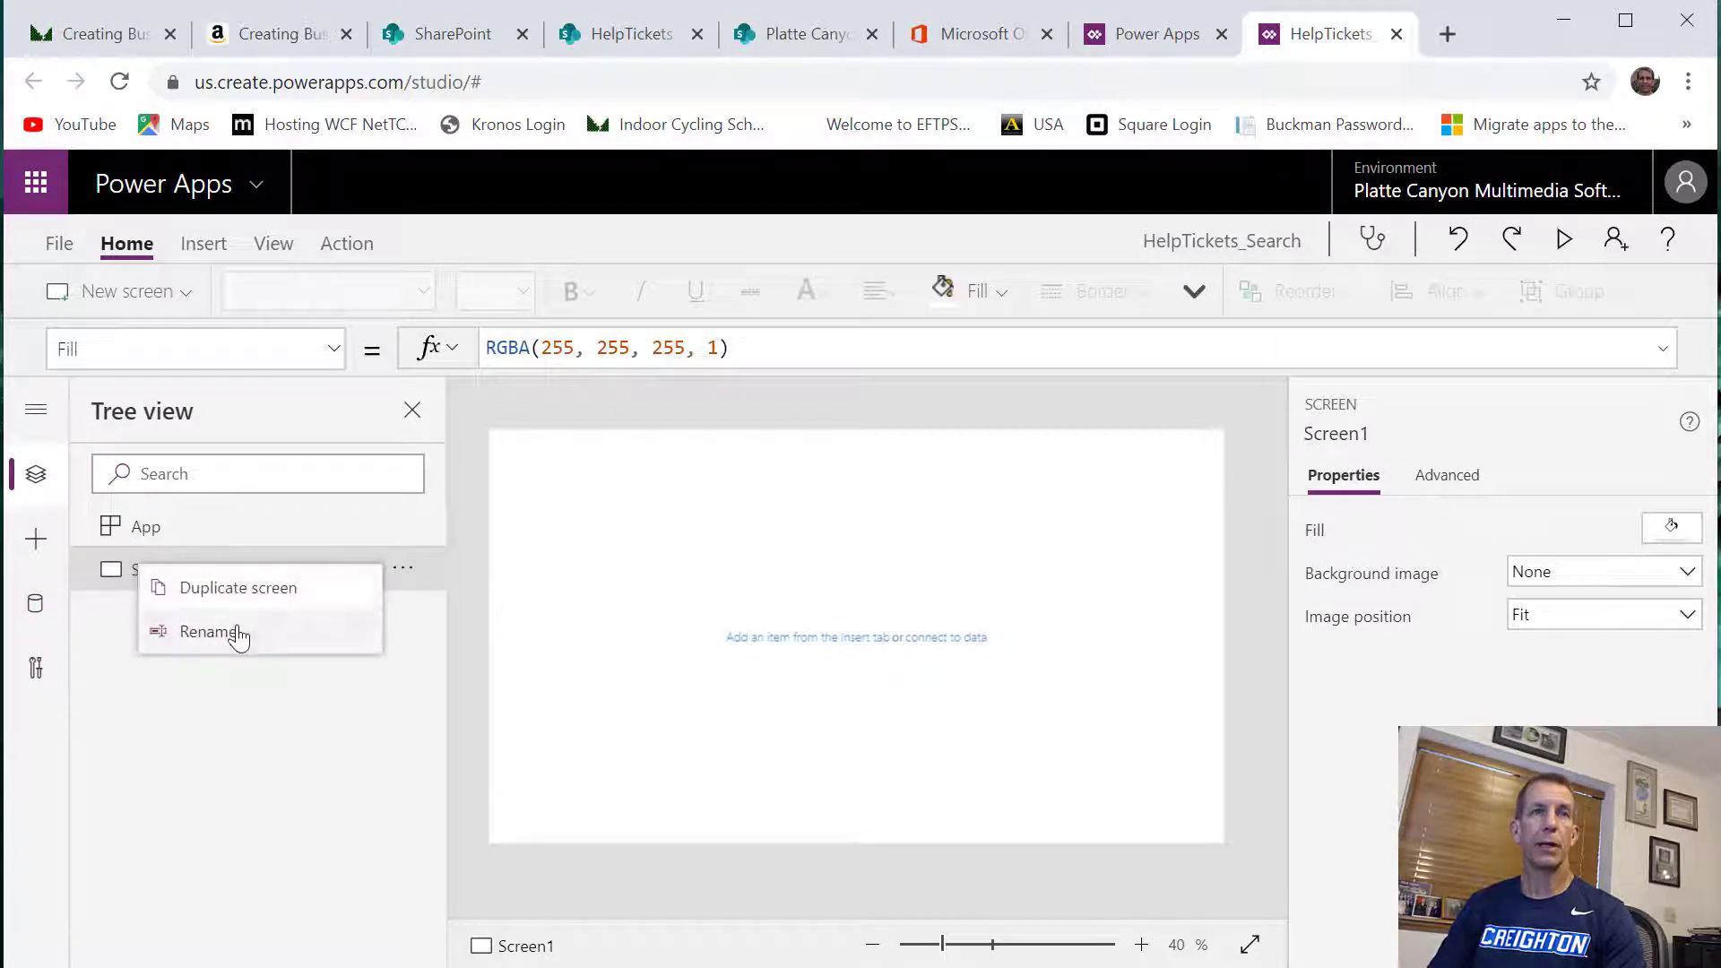
pyautogui.click(237, 632)
pyautogui.write('LoadCollectionScreen')
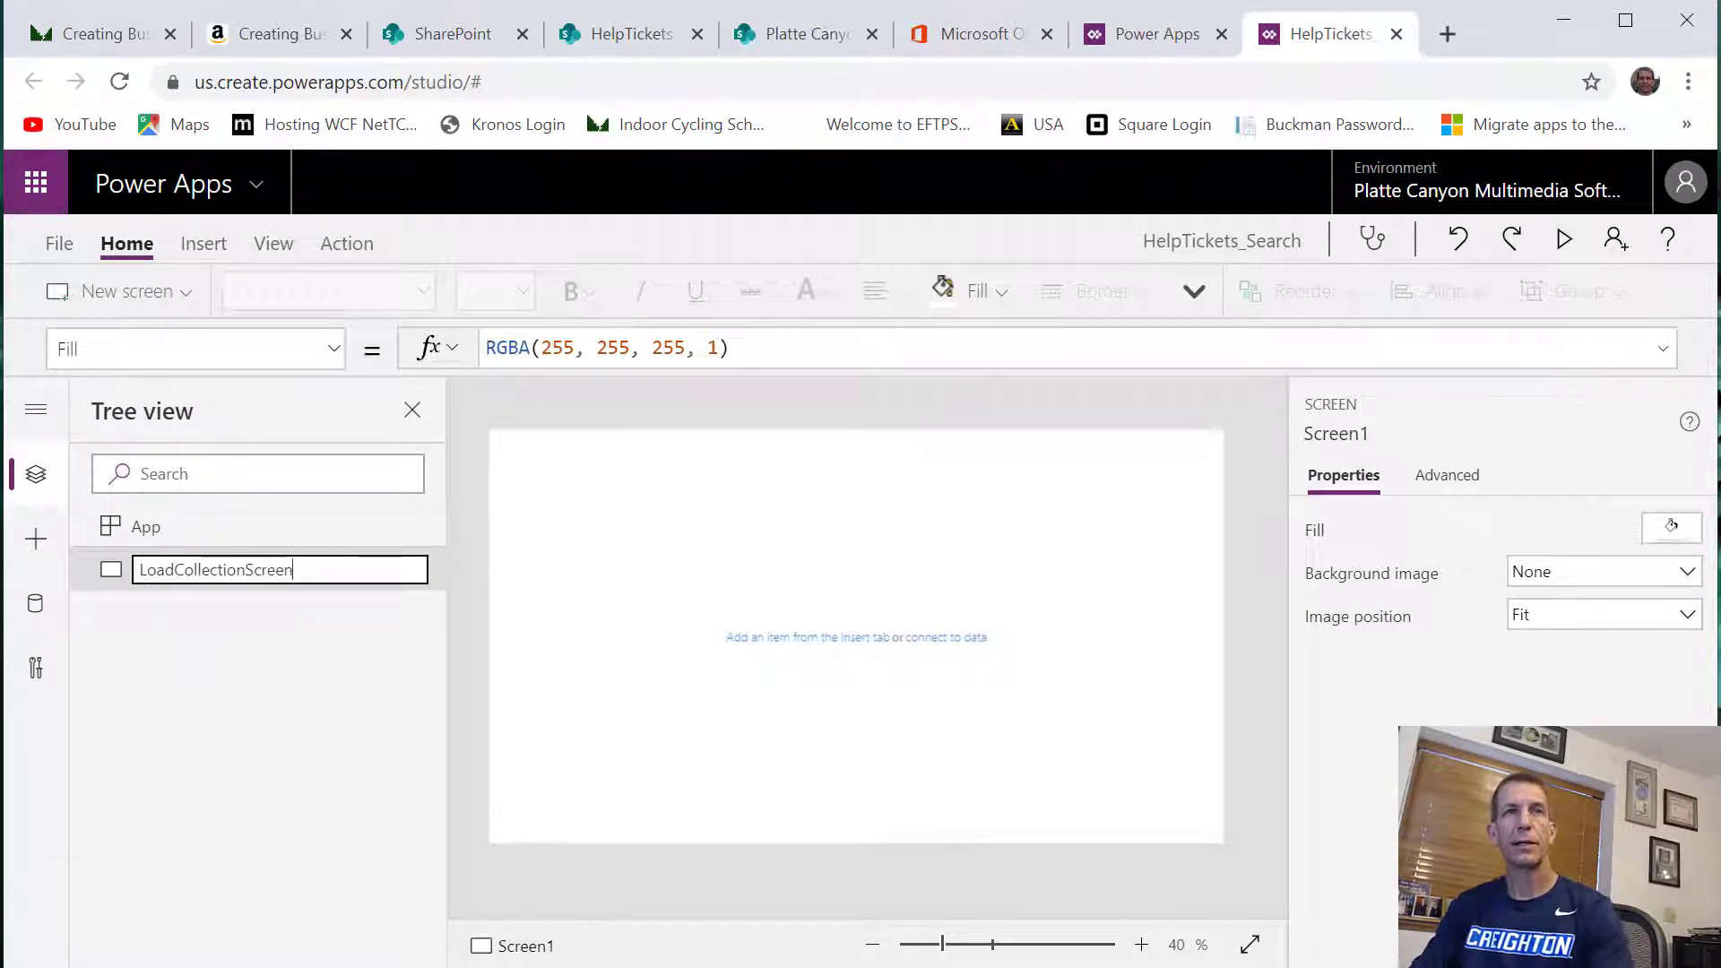
pyautogui.press('Return')
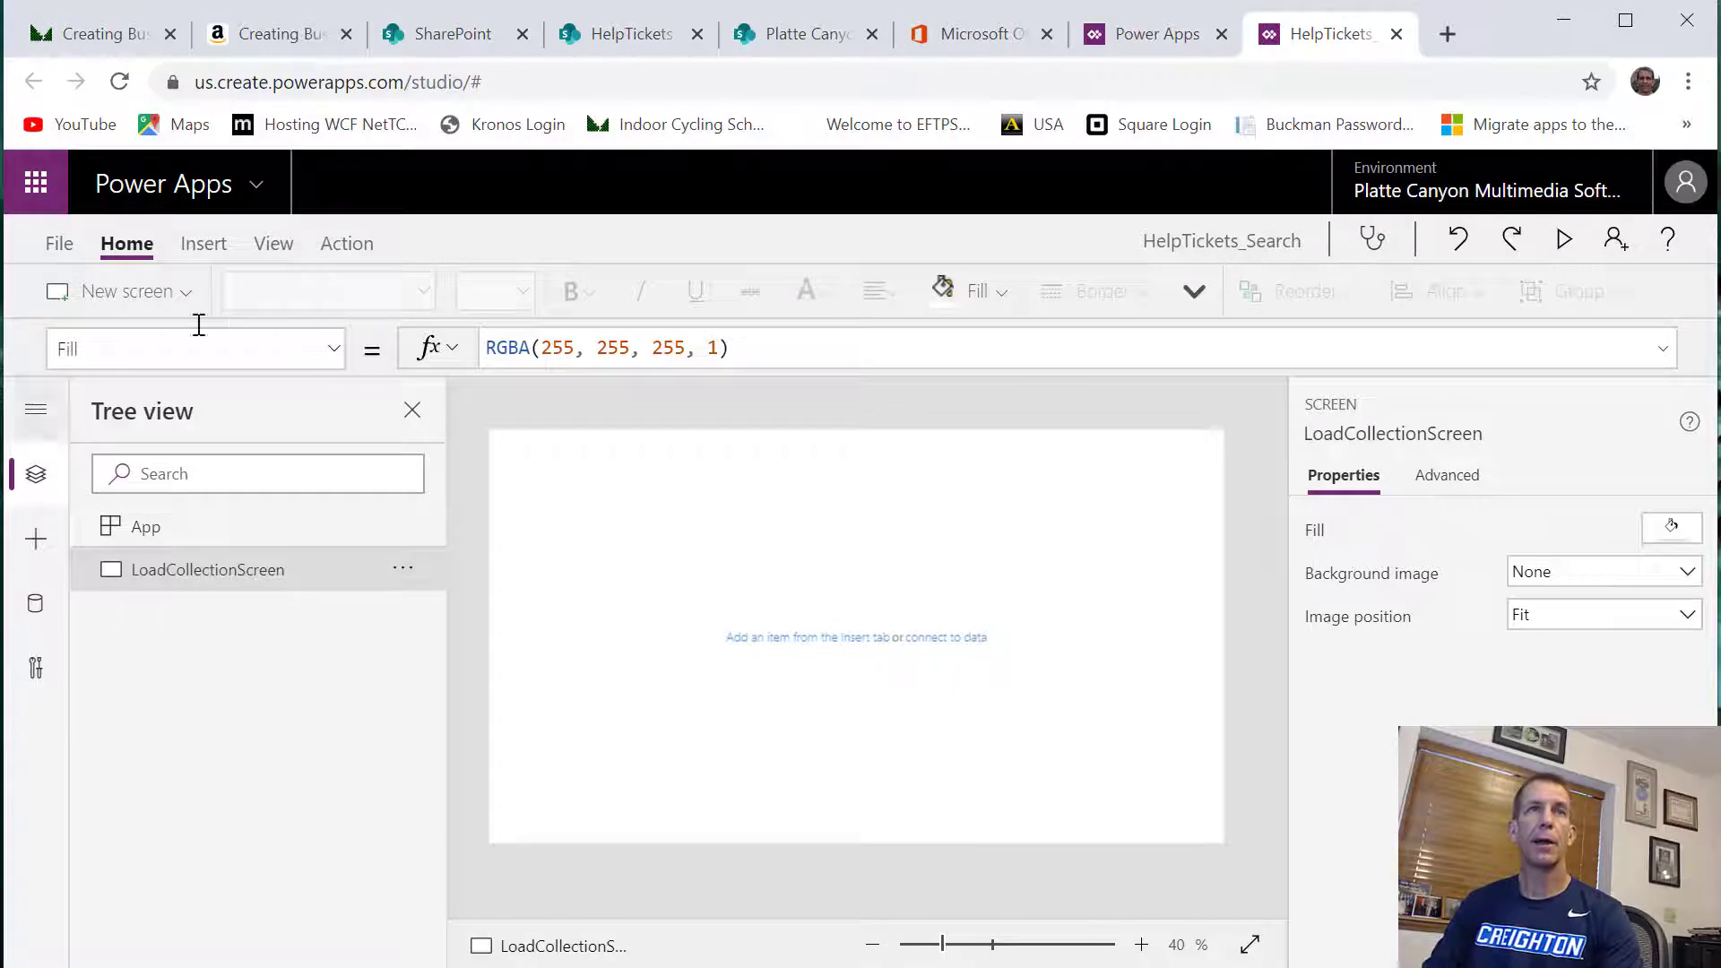
# Search the app's data sources for share and choose the first existing connection of the SharePoint connector
pyautogui.click(274, 244)
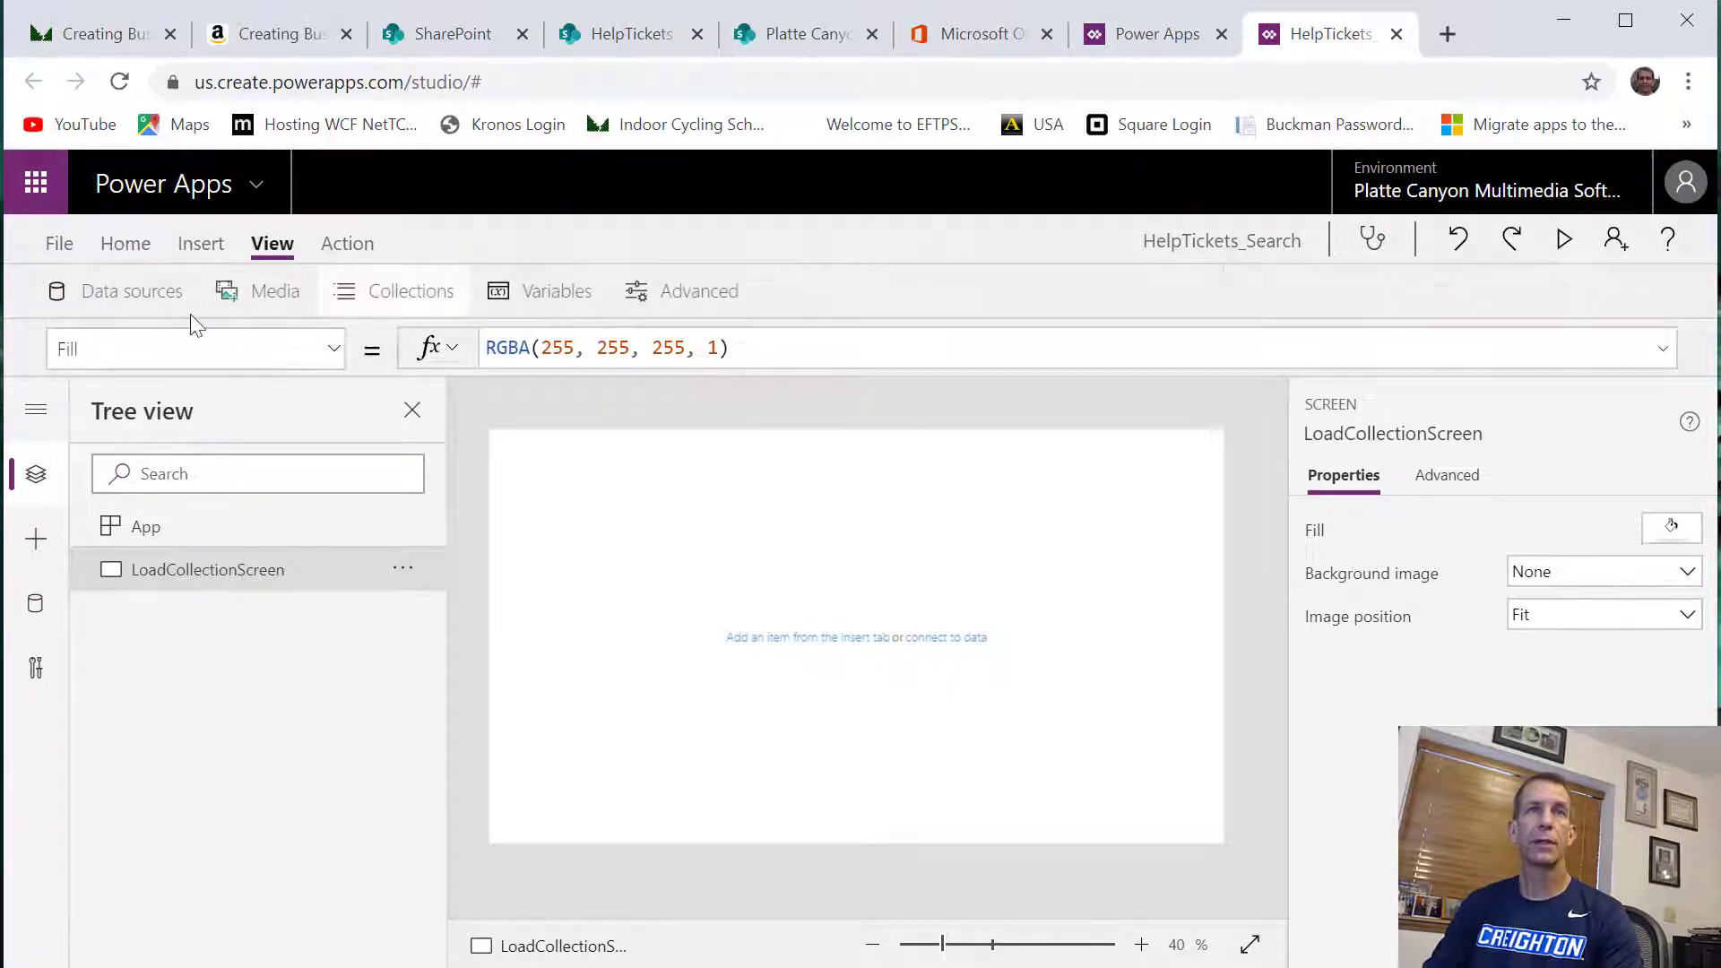
pyautogui.click(158, 294)
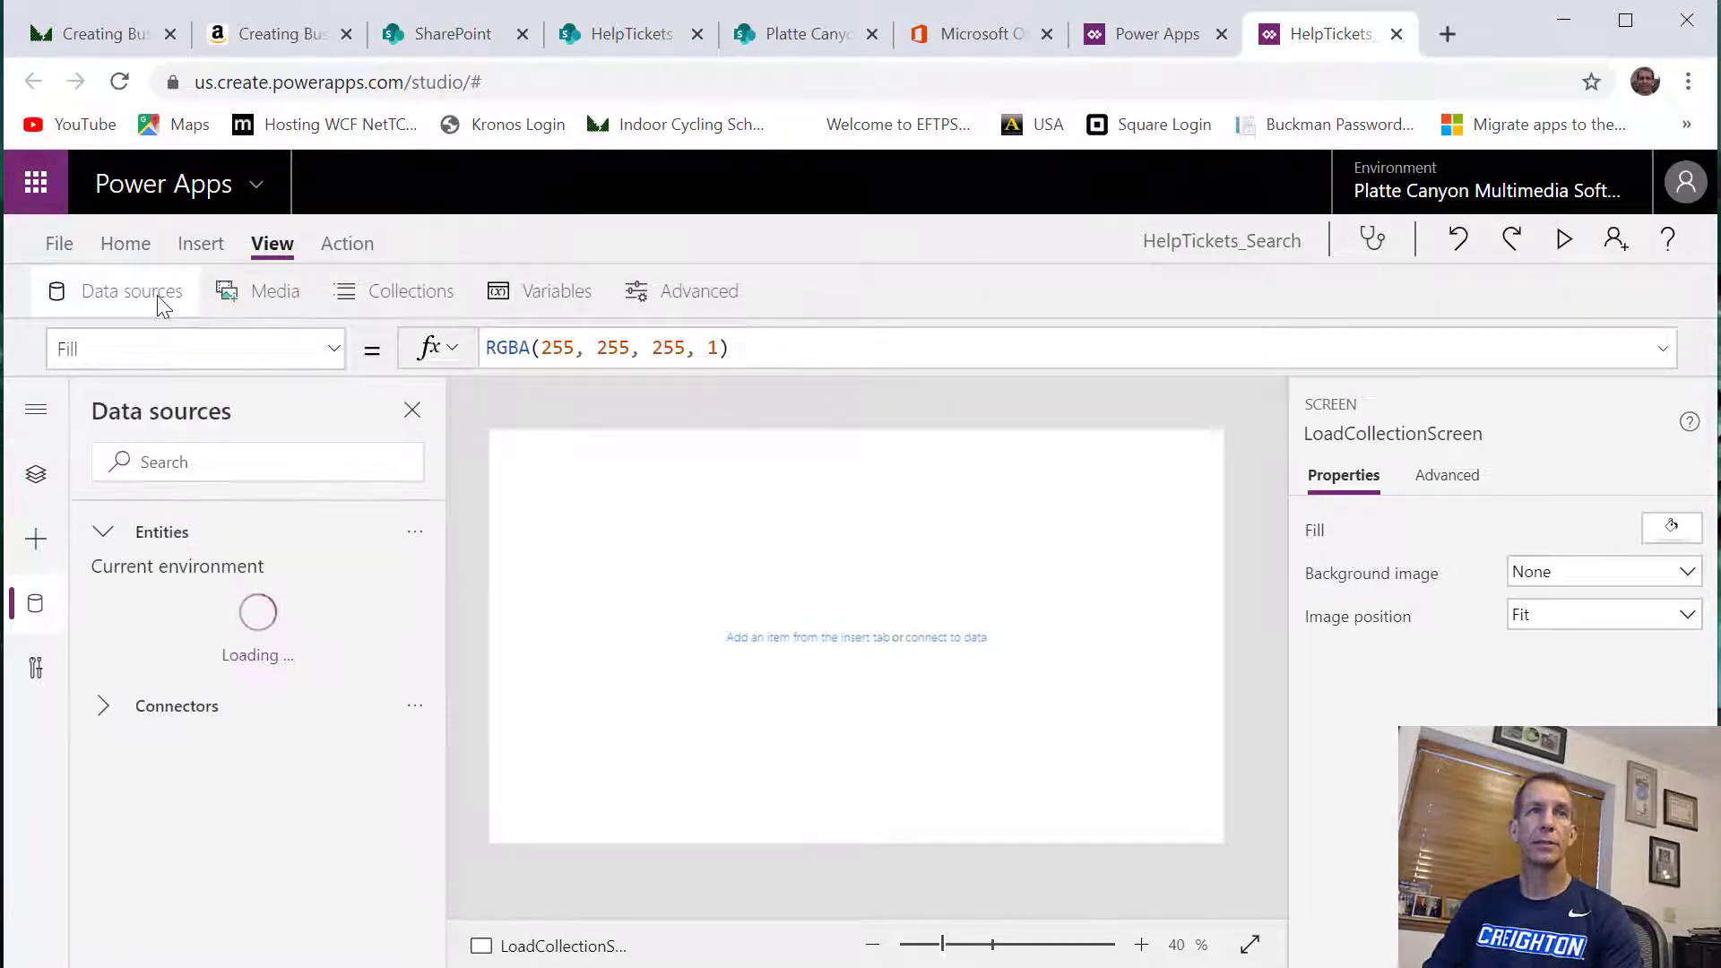
pyautogui.click(269, 453)
pyautogui.write('sh')
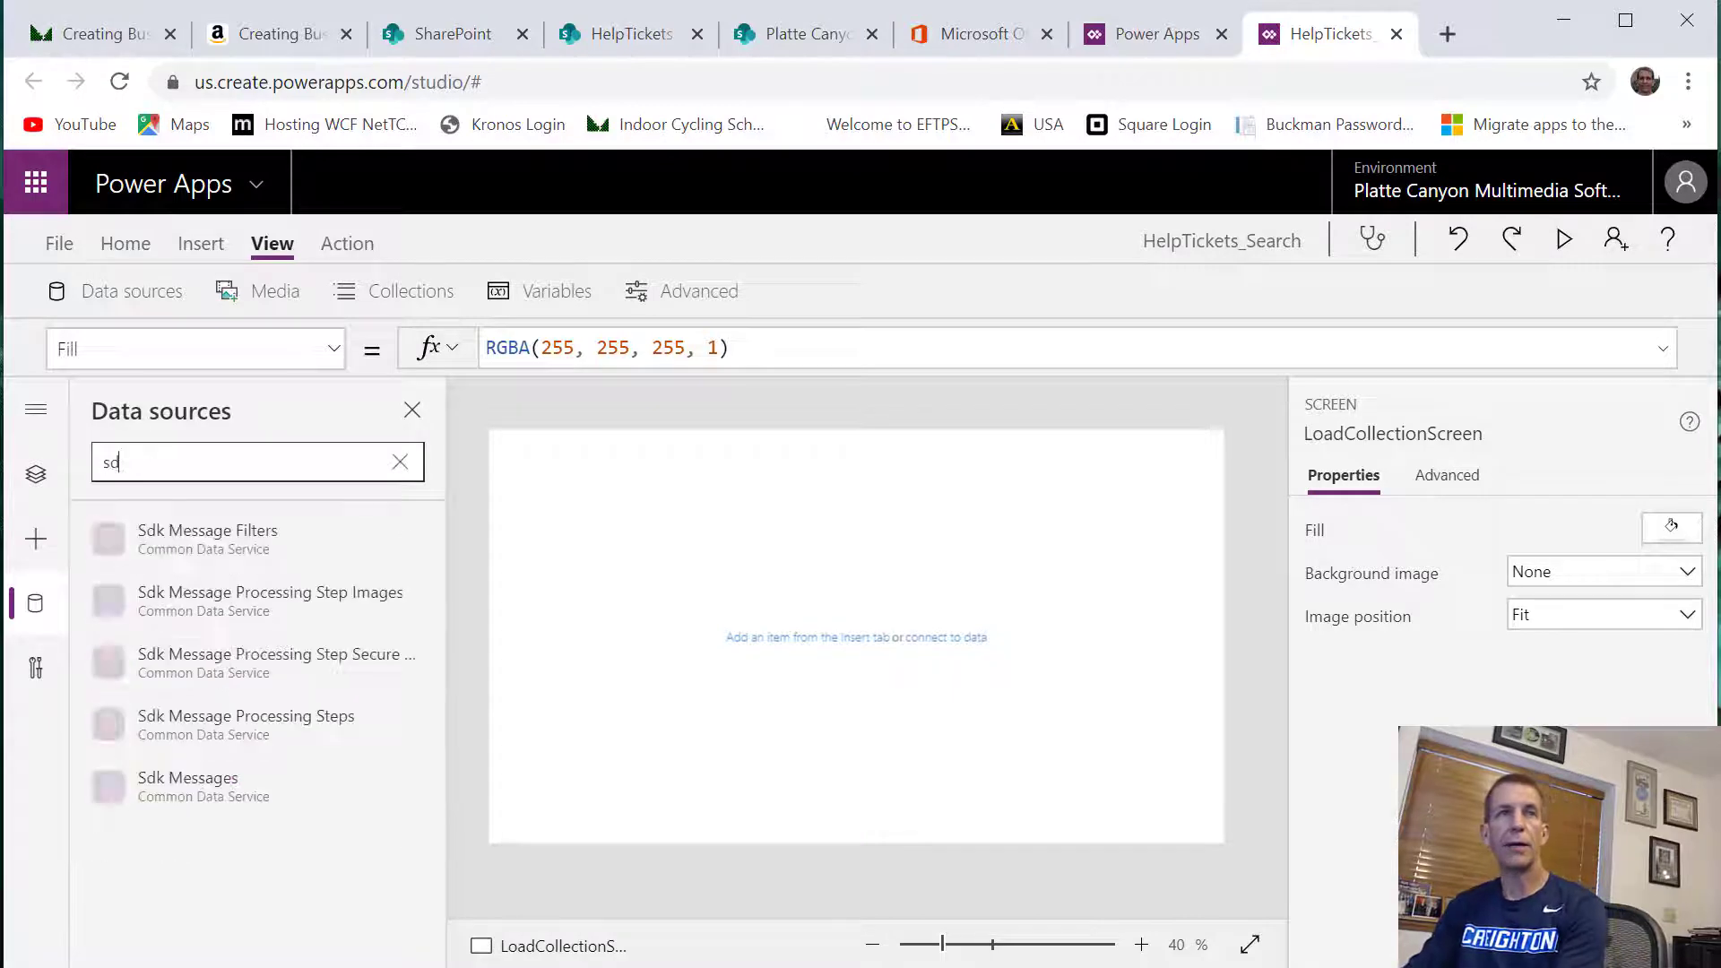
pyautogui.write('are')
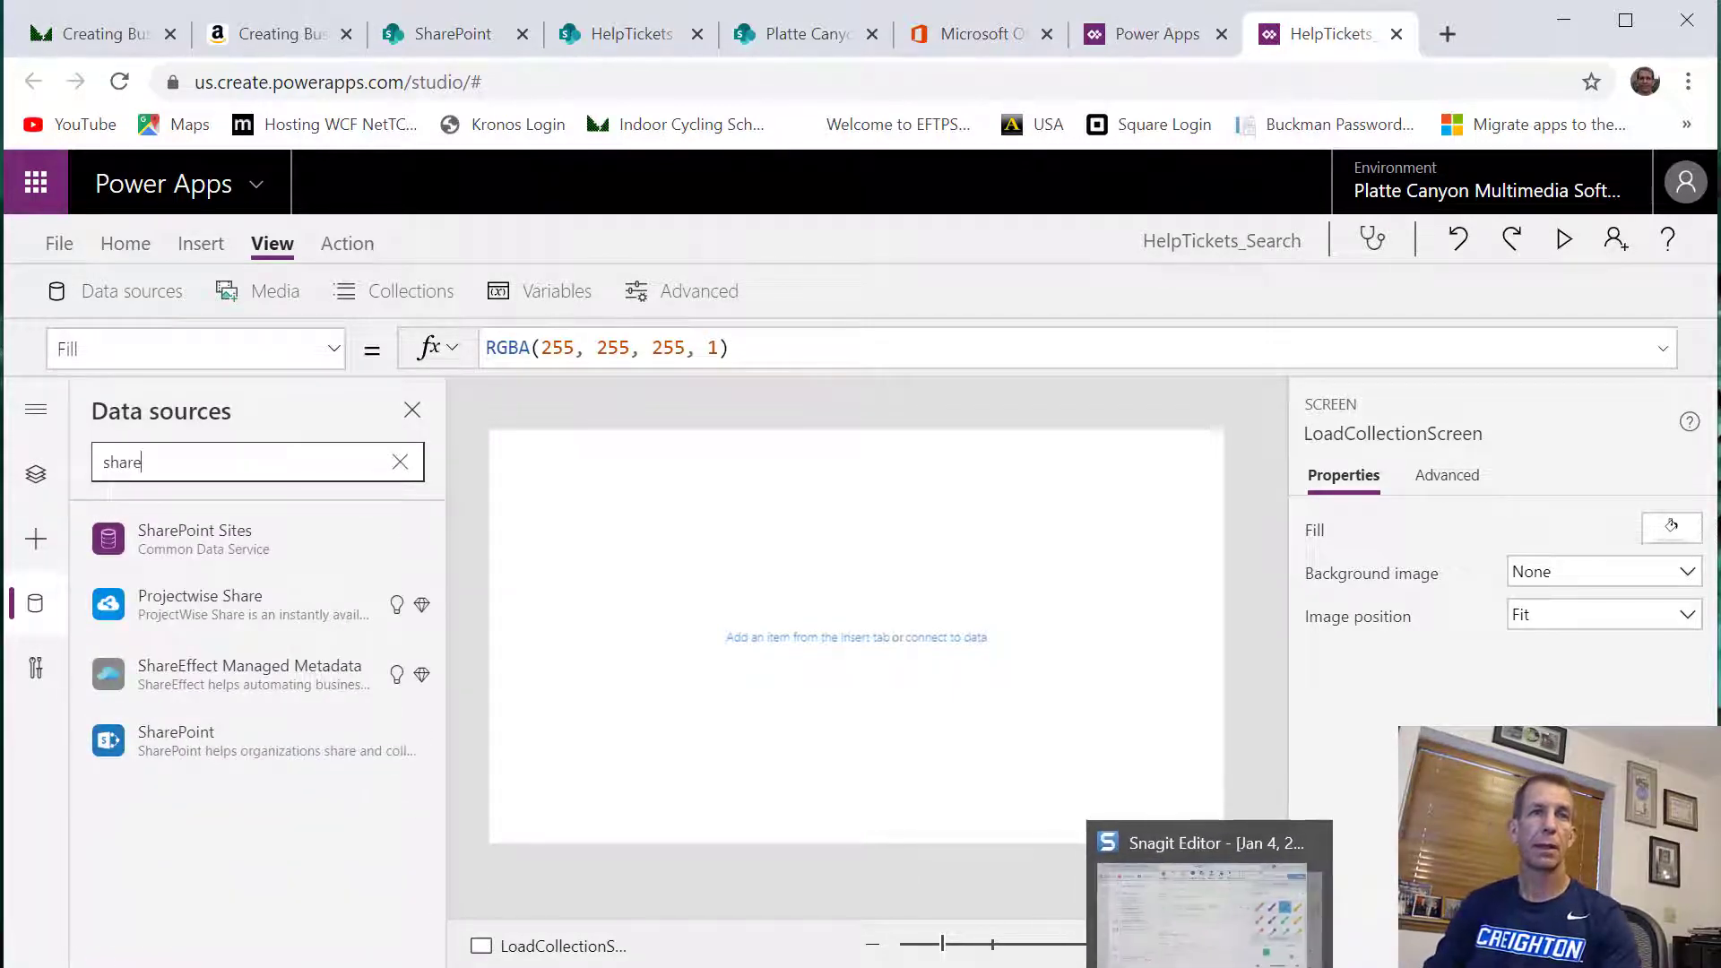
pyautogui.click(192, 740)
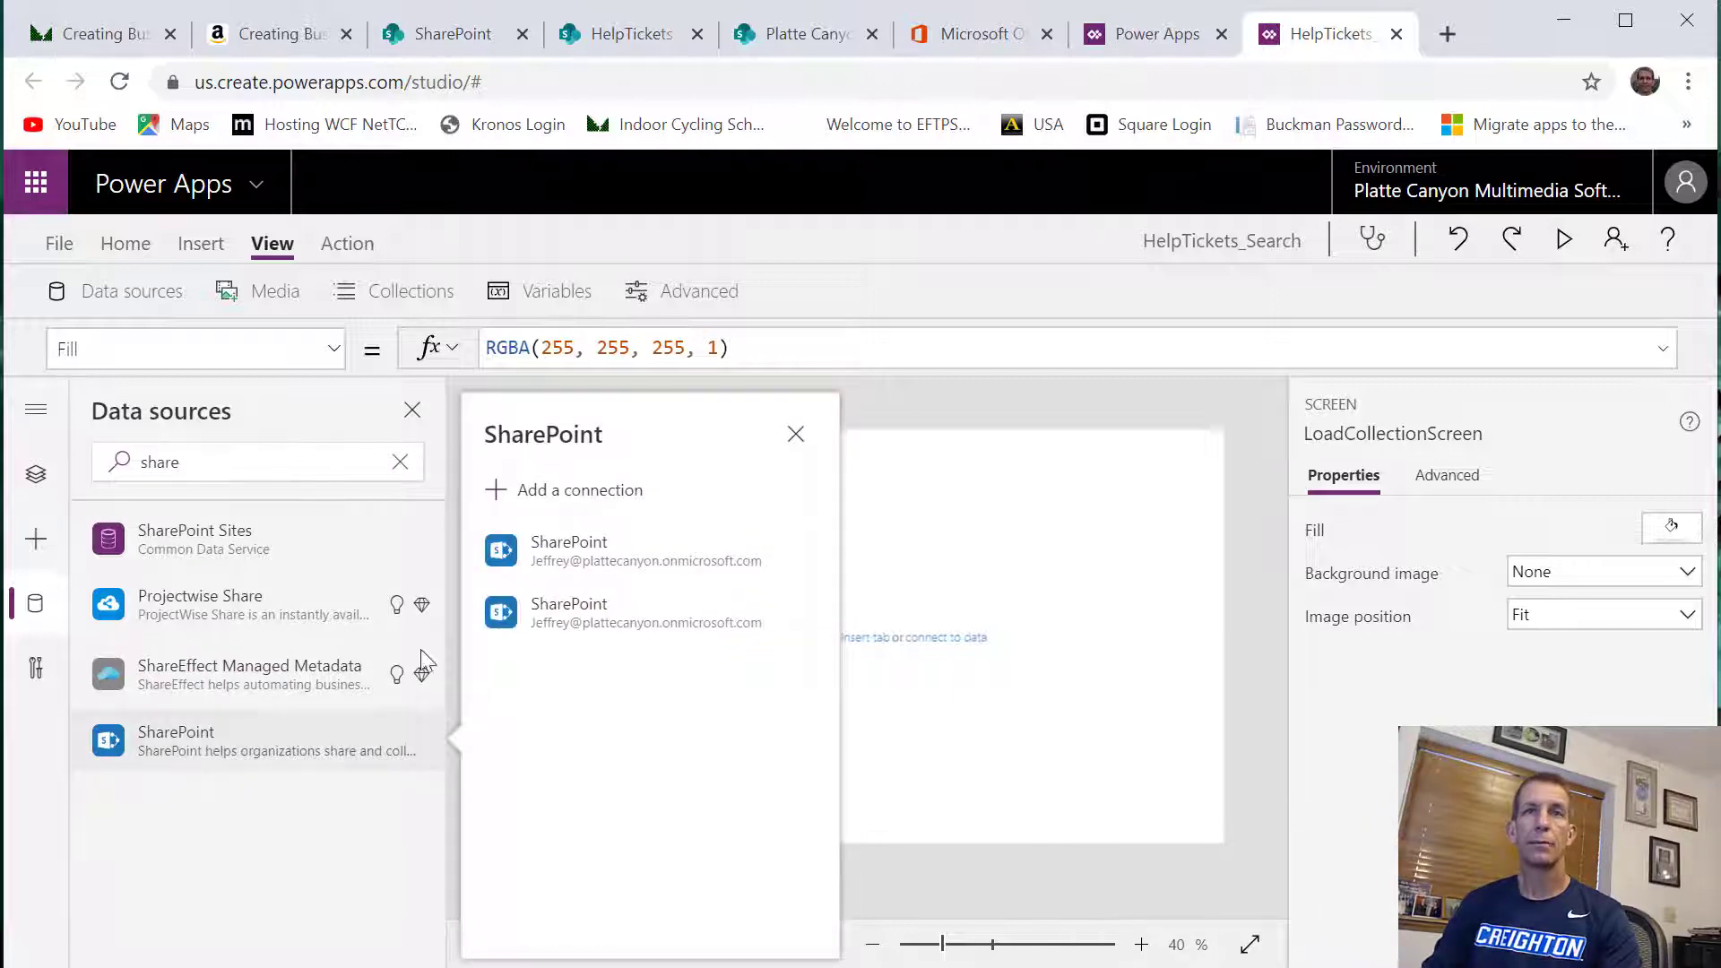
pyautogui.moveTo(422, 663)
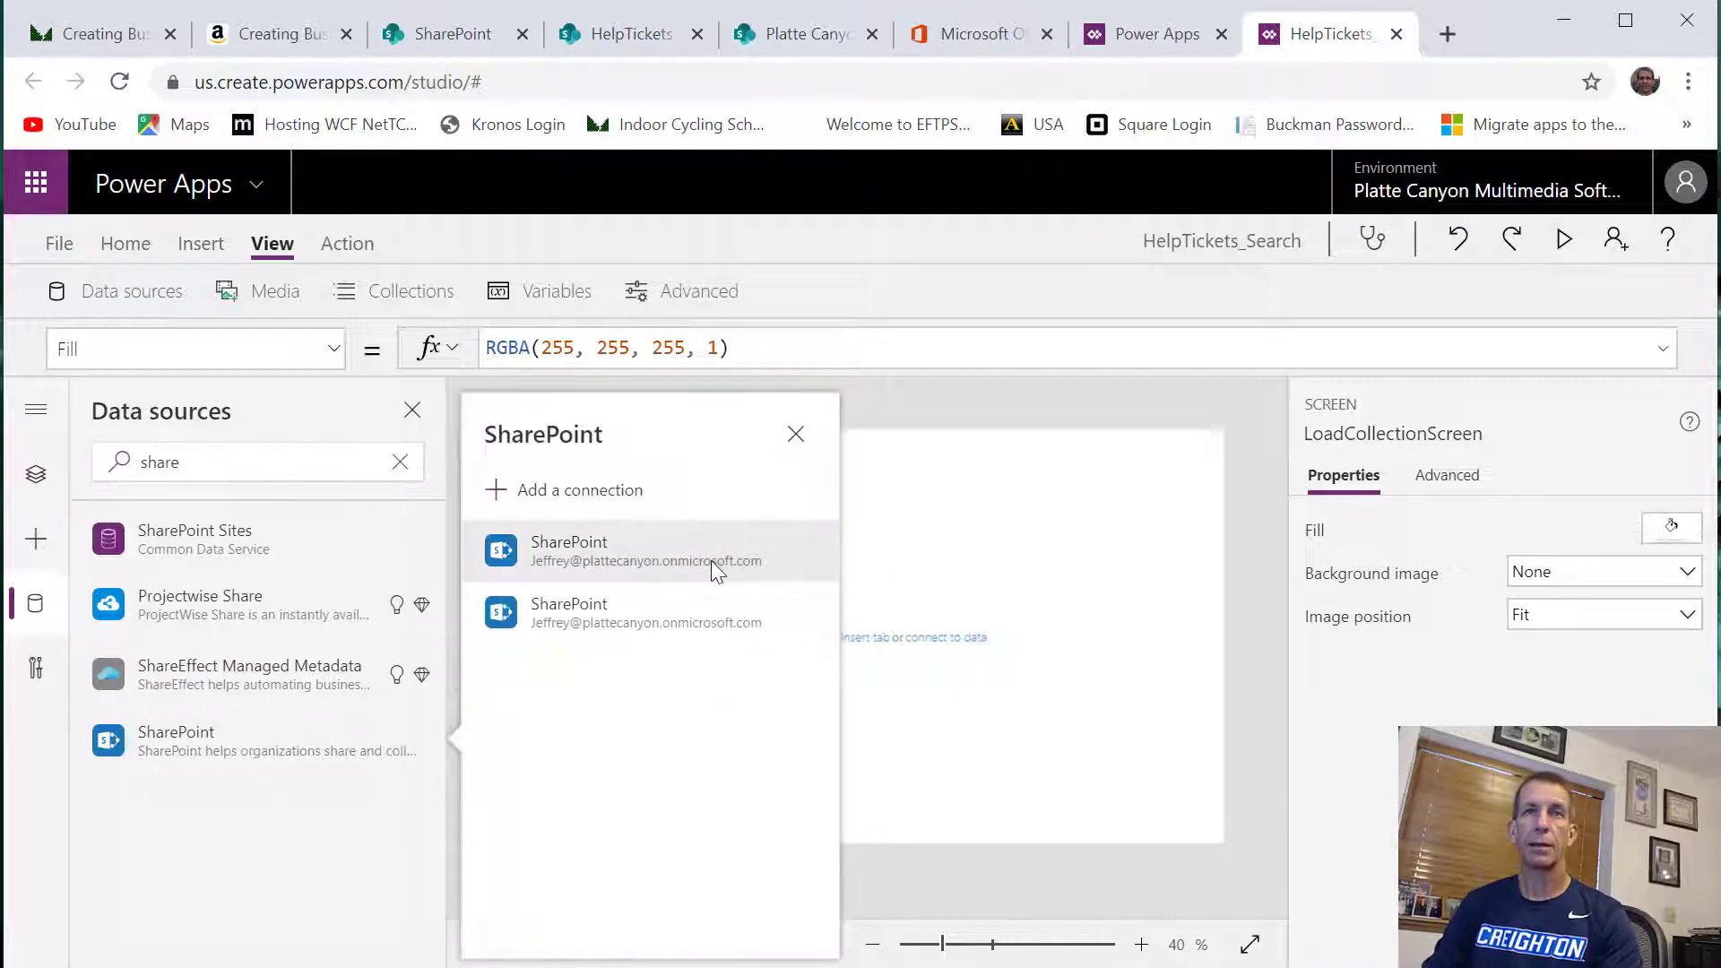
pyautogui.click(712, 561)
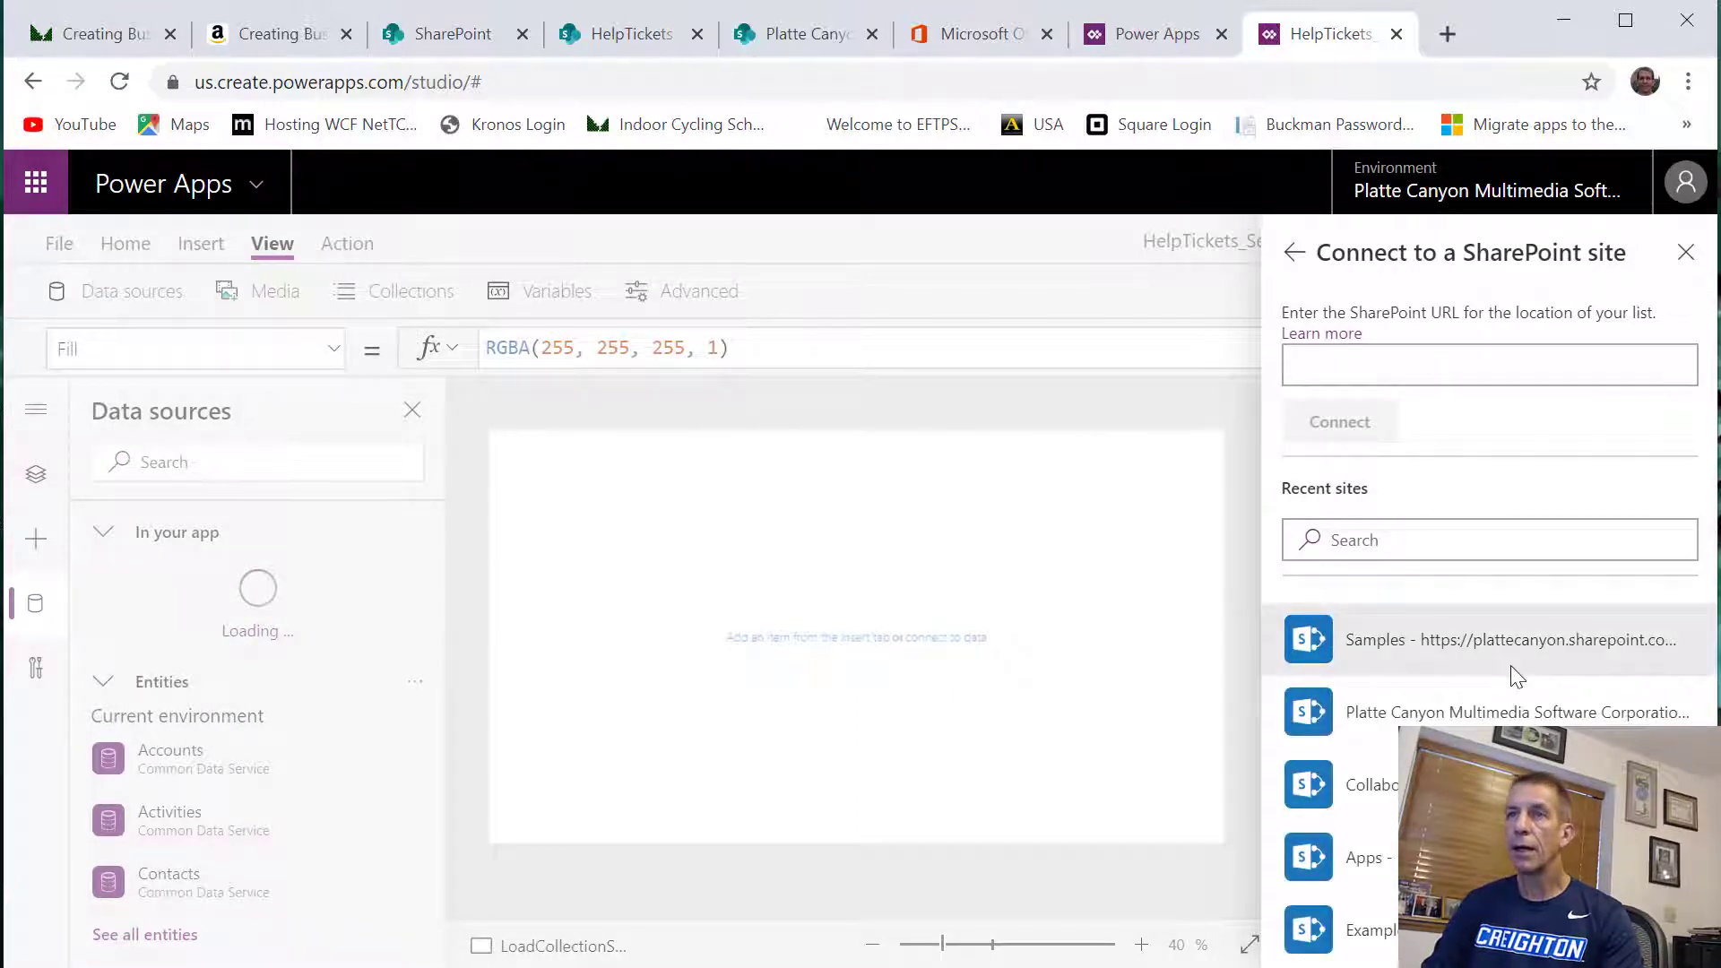
# Connect the Help Tickets list from the Samples site as a data source
pyautogui.click(1465, 643)
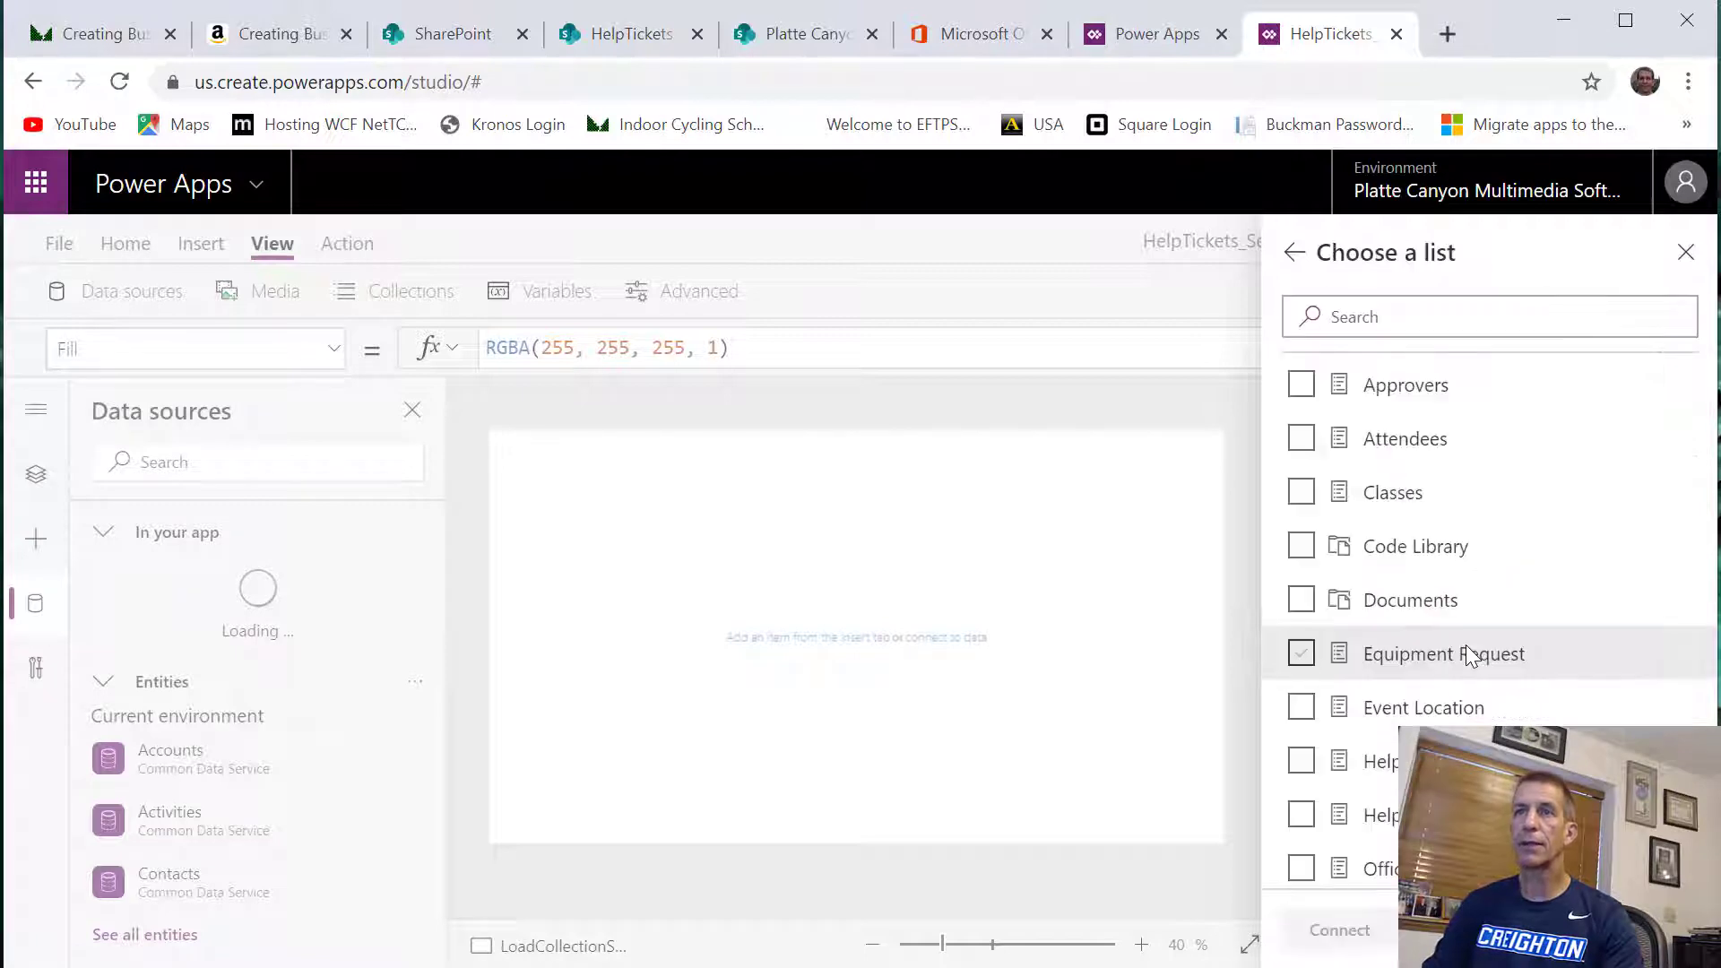
pyautogui.scroll(-2, 1372, 627)
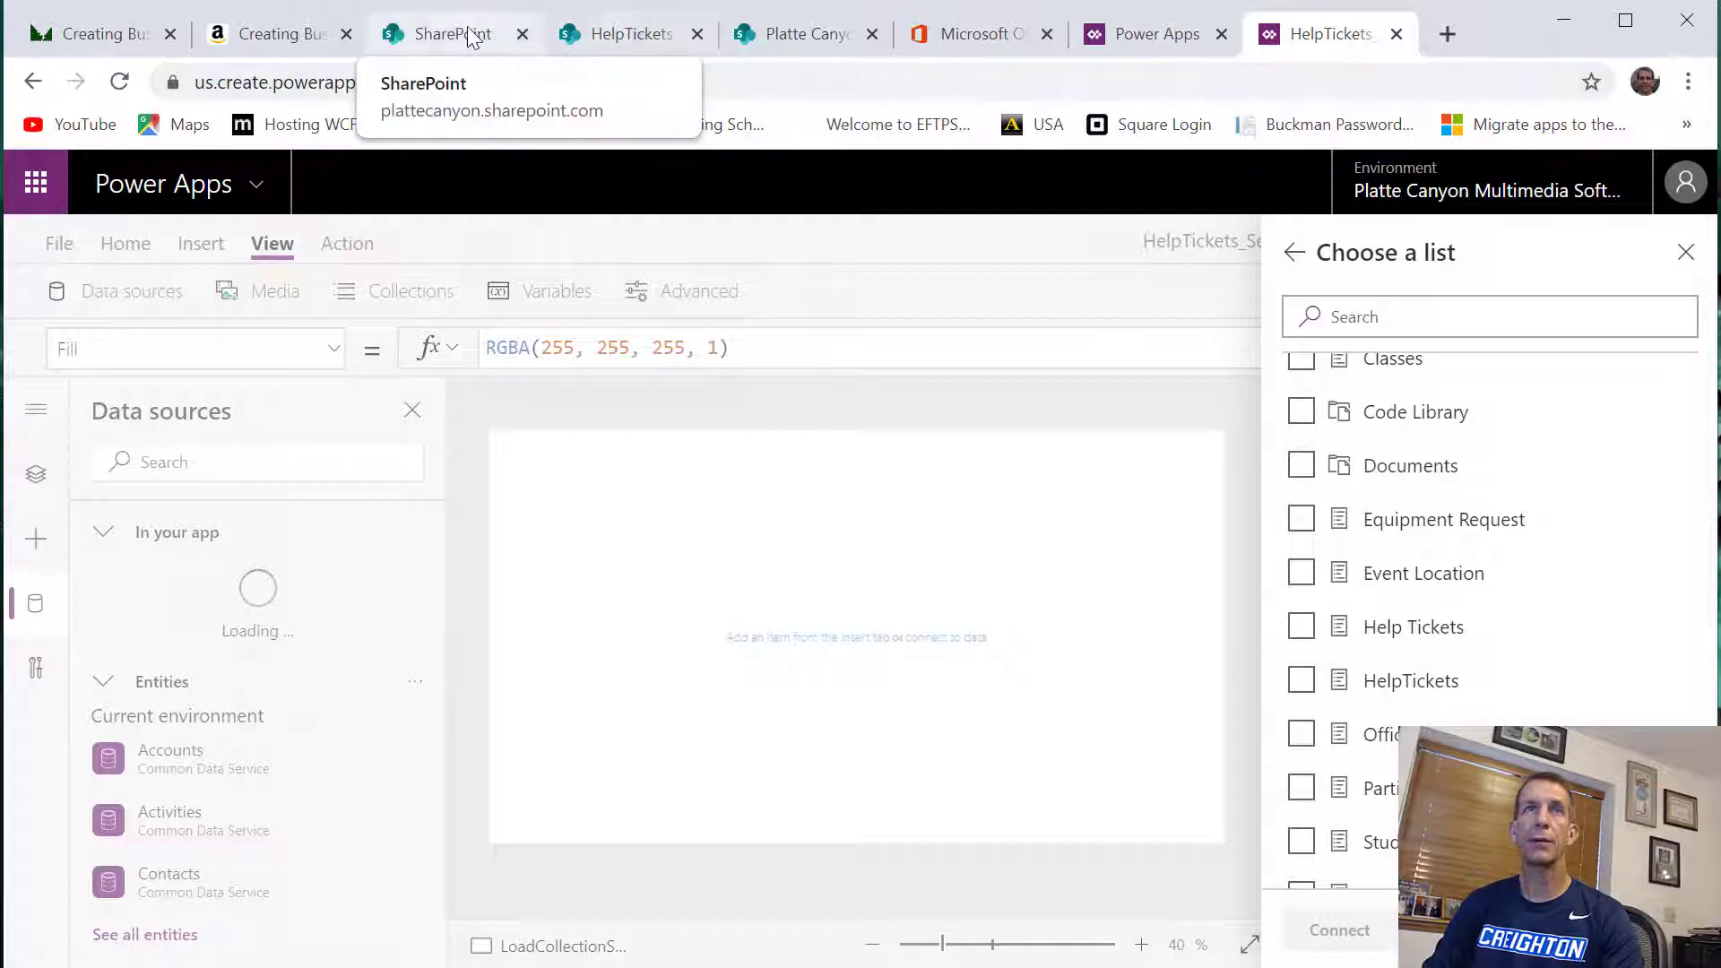
pyautogui.click(1301, 627)
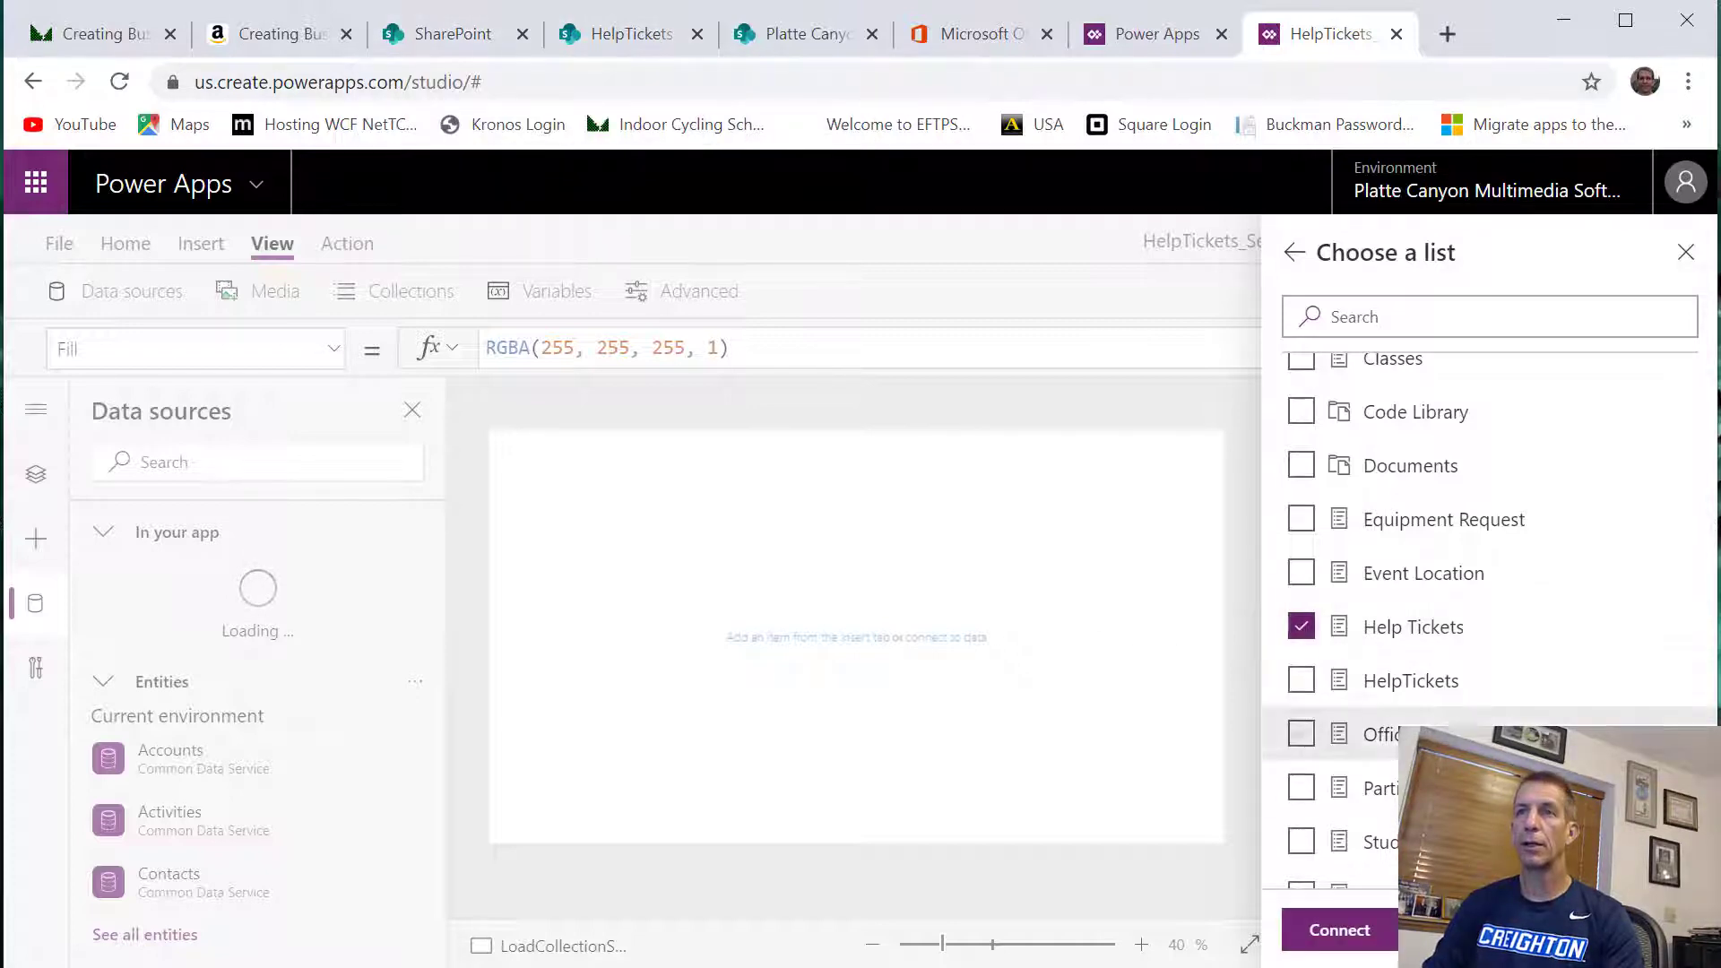
pyautogui.click(1358, 929)
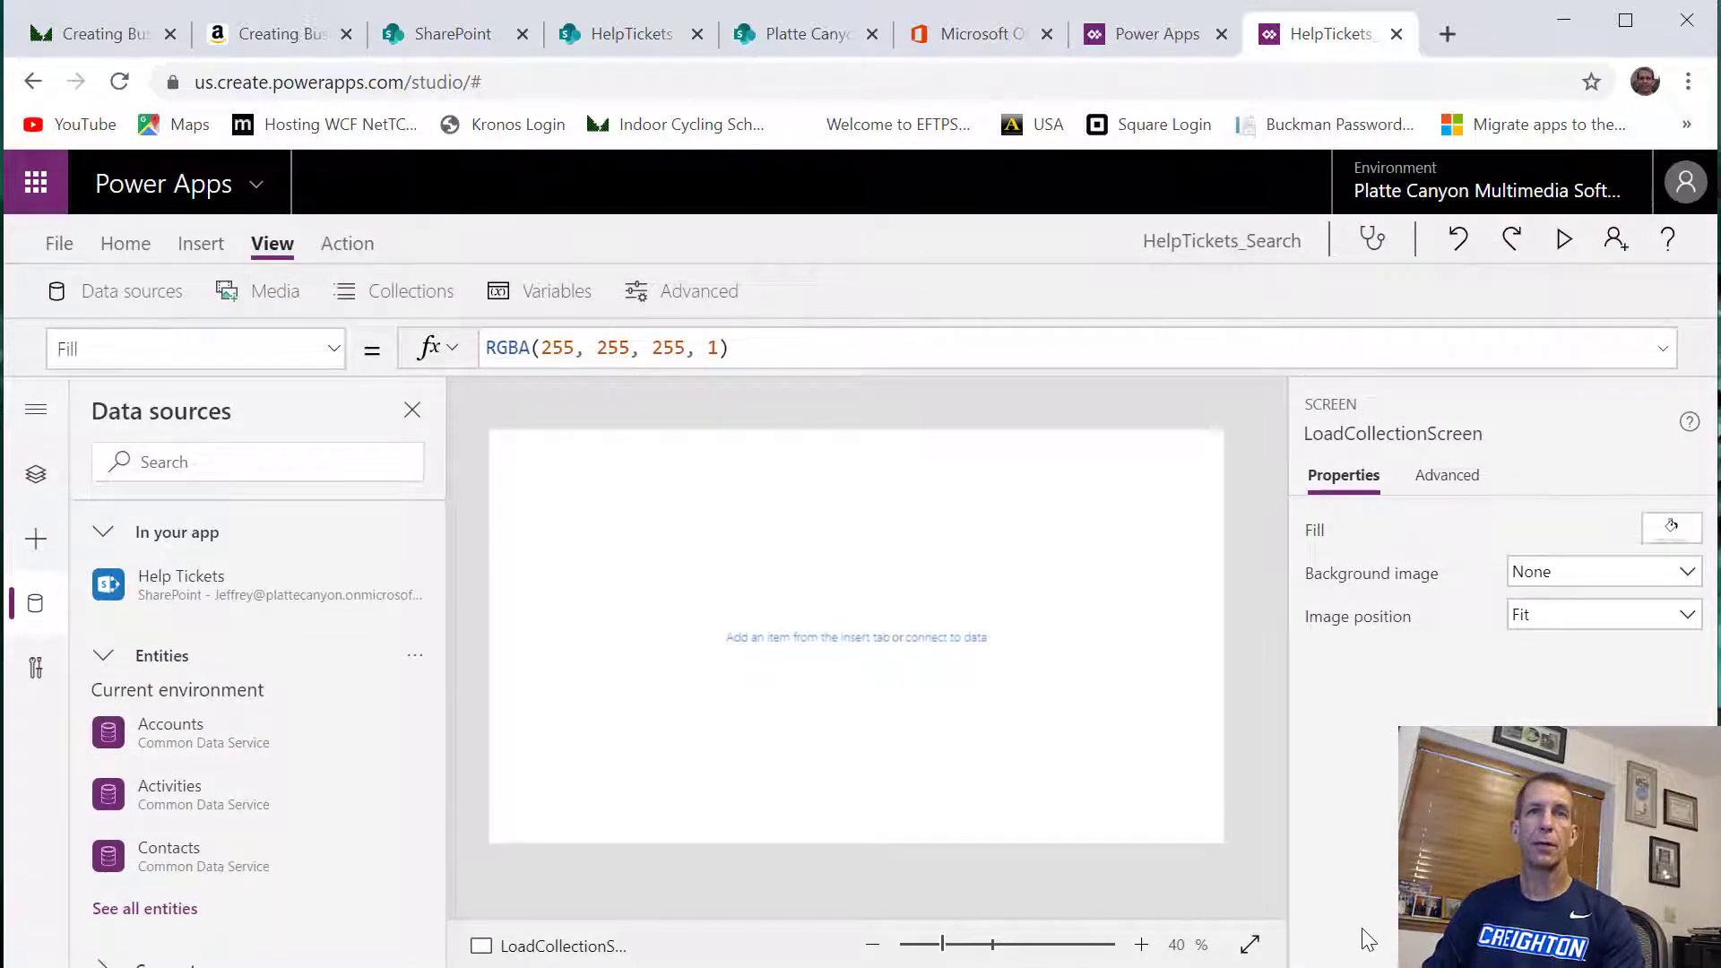
pyautogui.moveTo(236, 584)
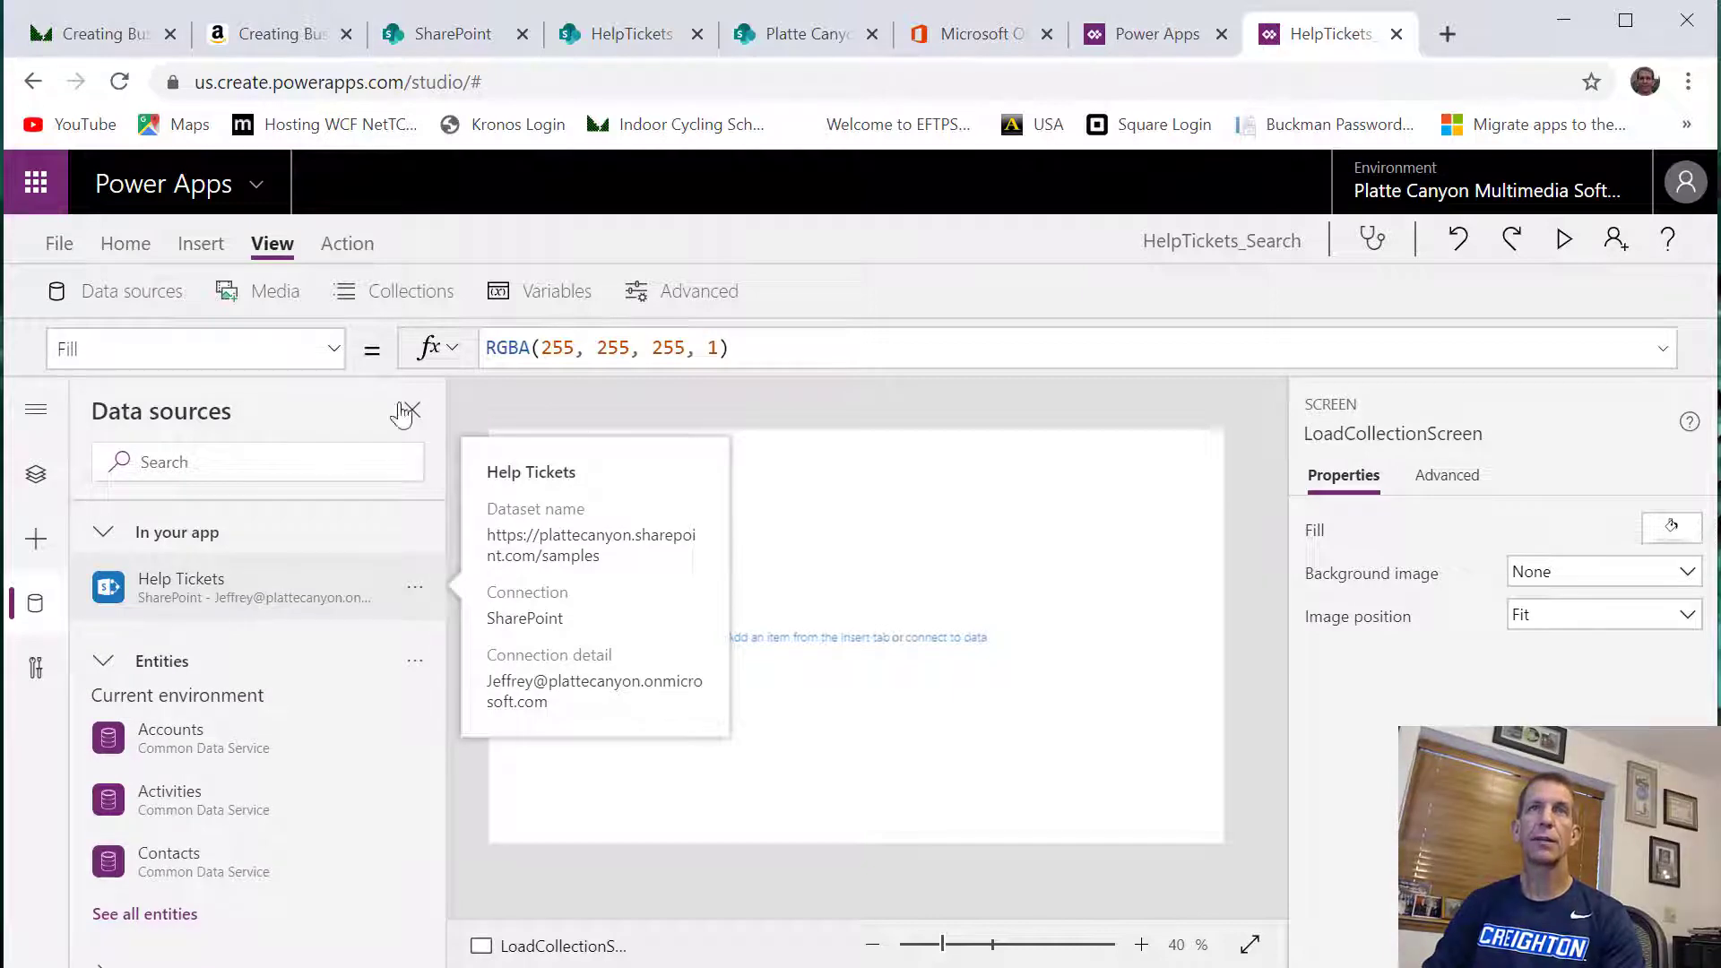
# Switch to the HelpTickets list in SharePoint and clear its search text
pyautogui.click(604, 43)
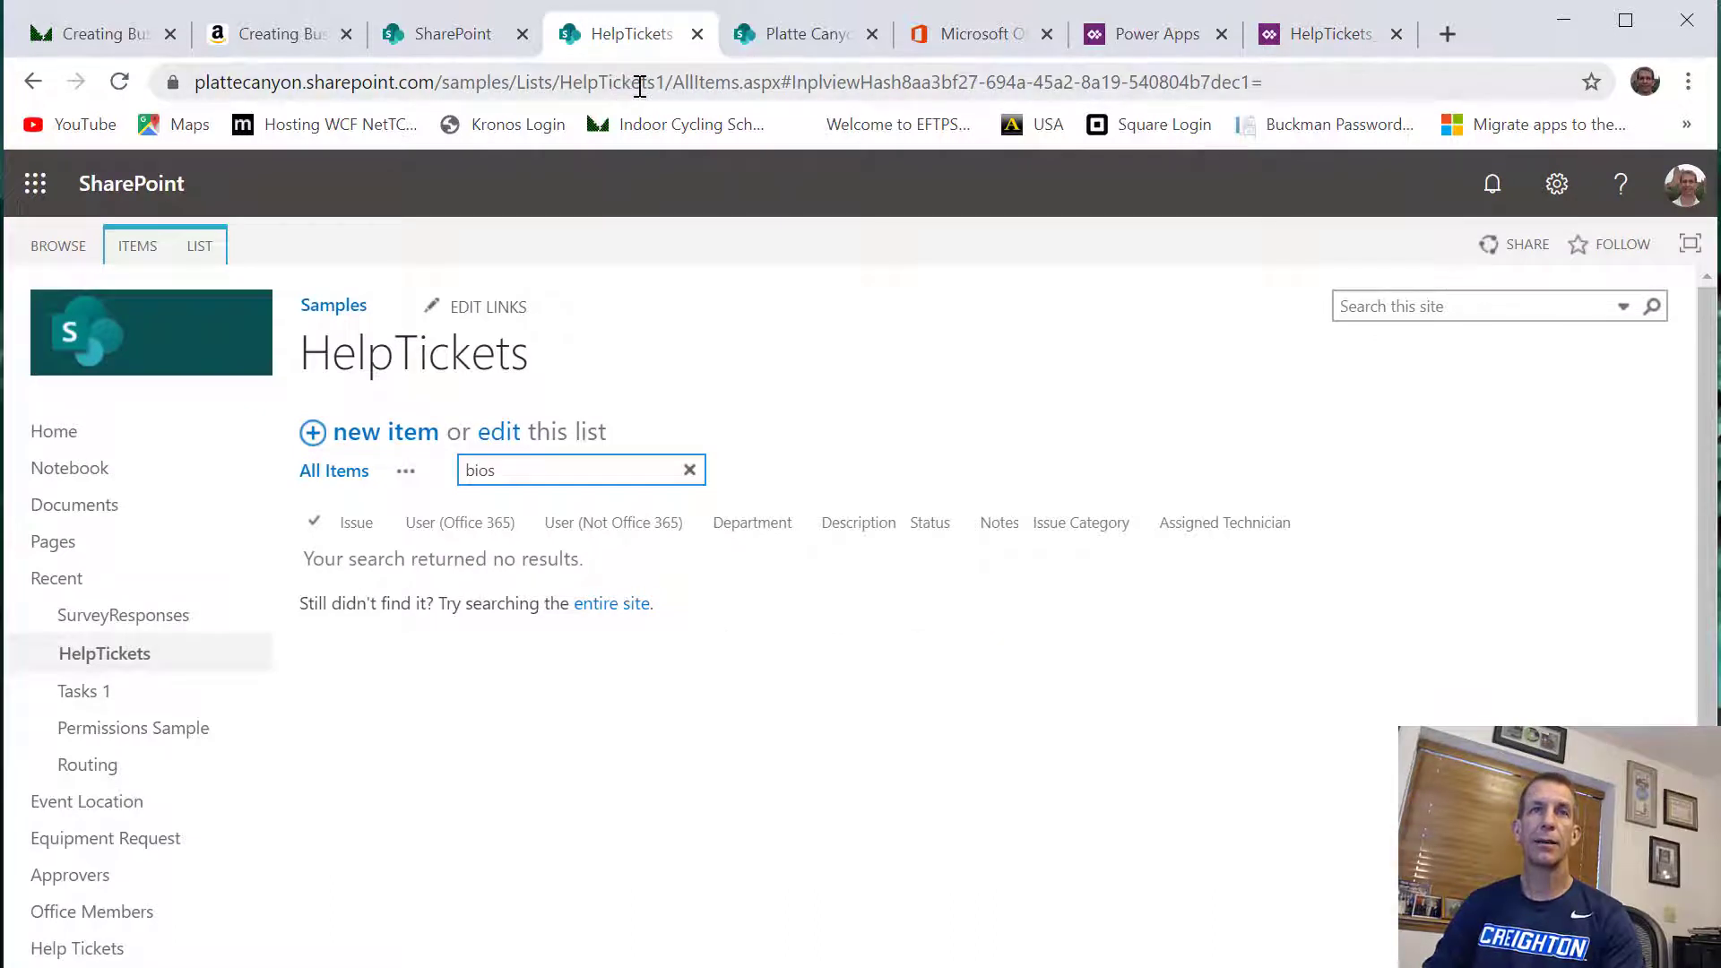
pyautogui.moveTo(530, 476); pyautogui.dragTo(438, 472)
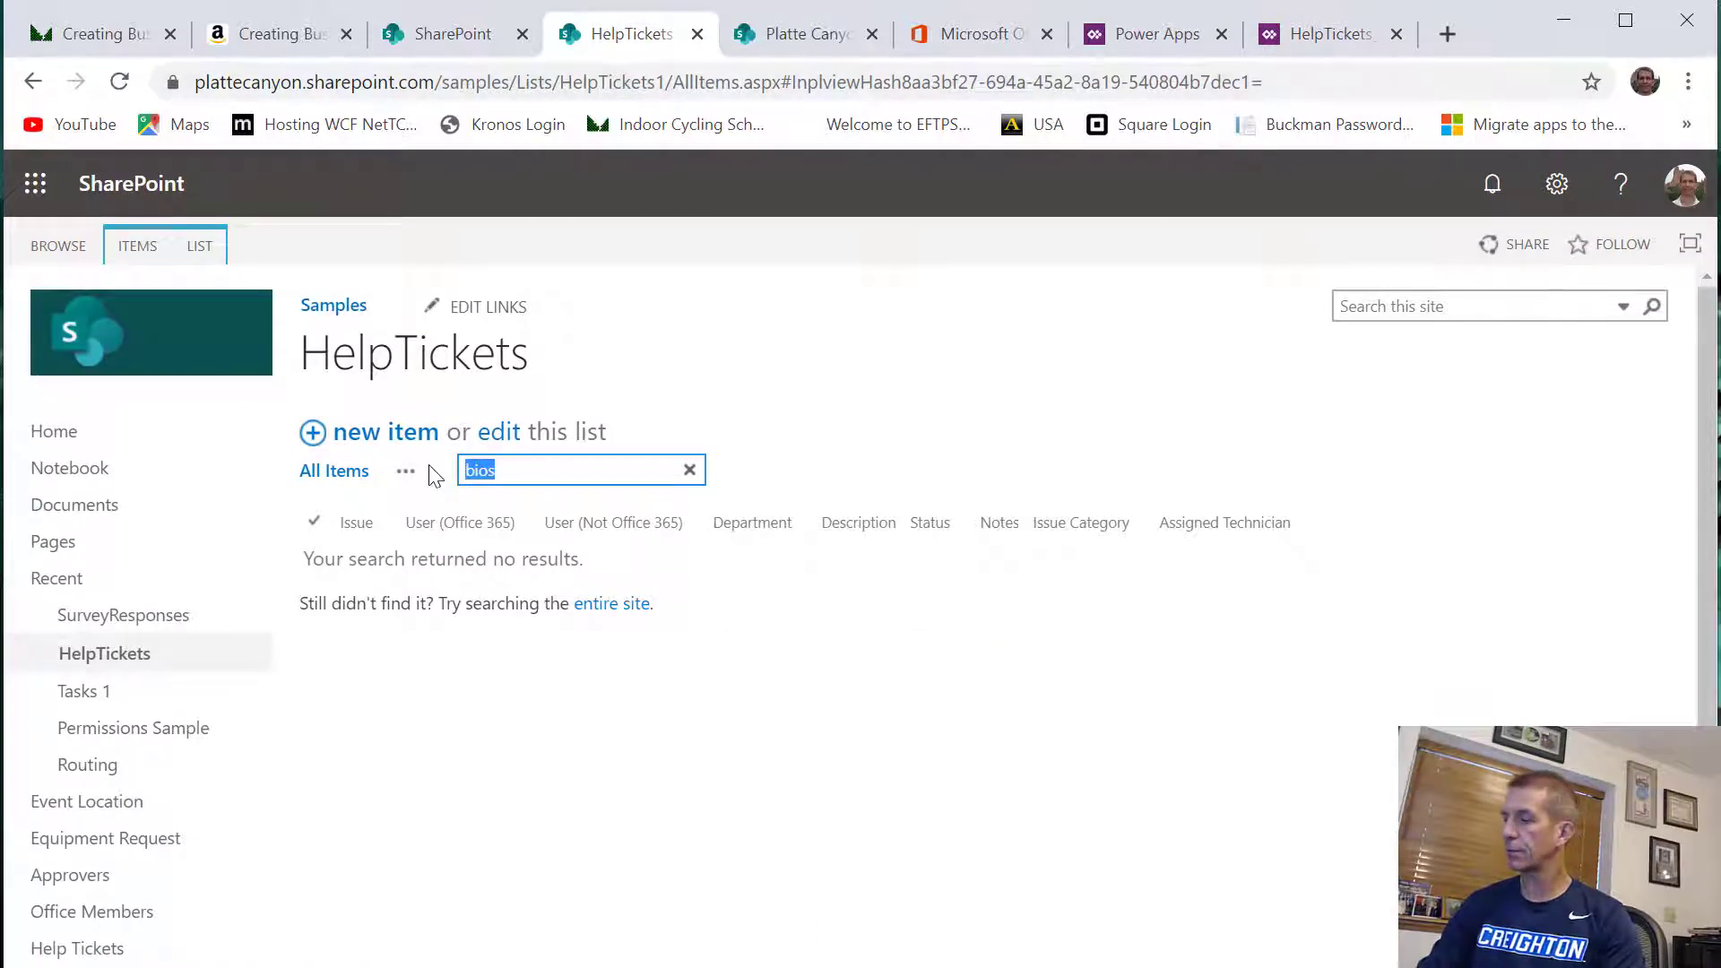
pyautogui.press('BackSpace')
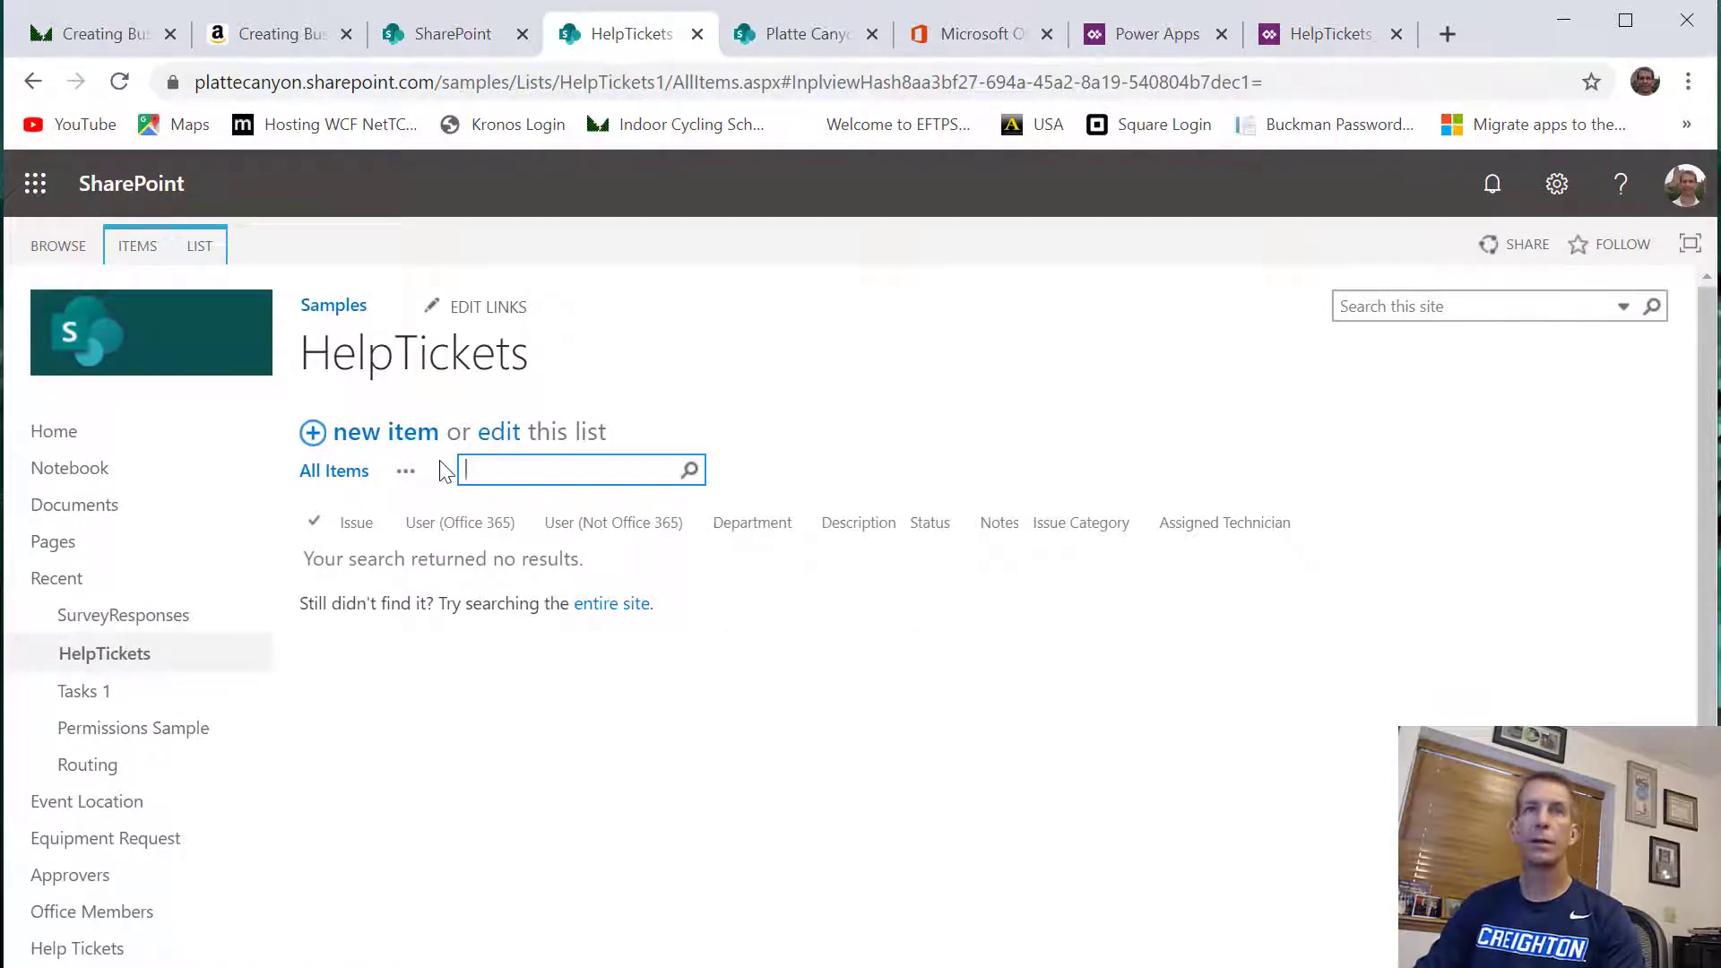
pyautogui.click(740, 415)
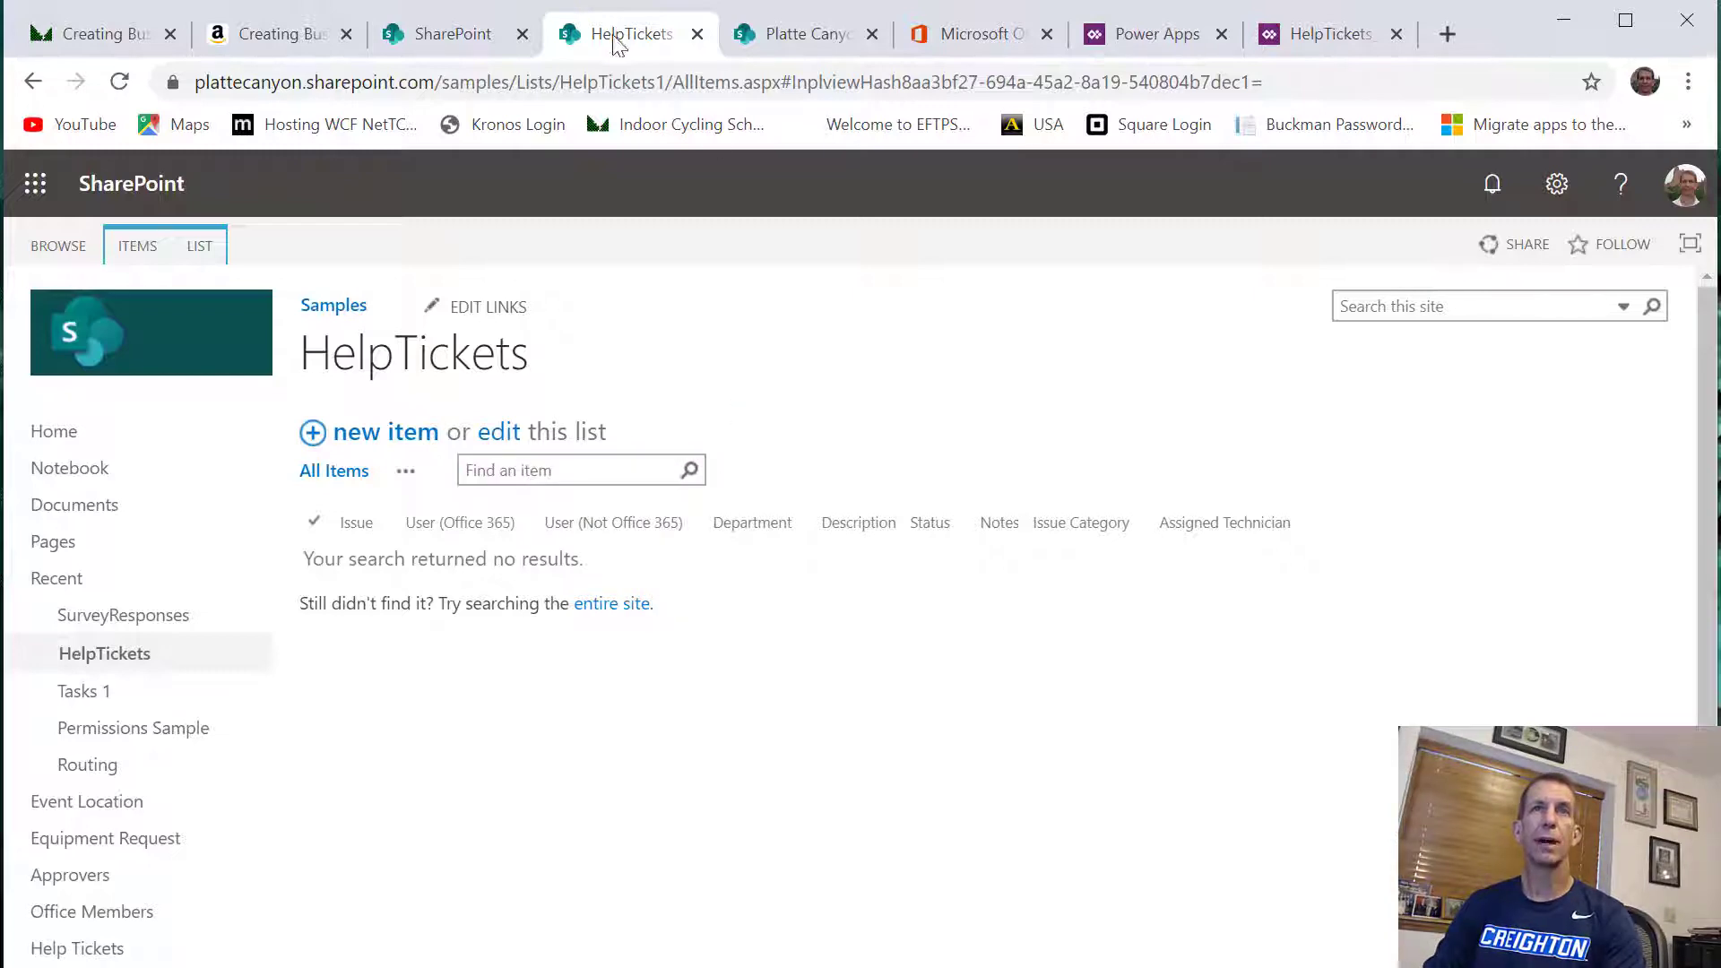
# Switch to the HelpTickets_Search app, search its data sources for share and choose the existing SharePoint connection
pyautogui.click(1342, 41)
pyautogui.moveTo(229, 615)
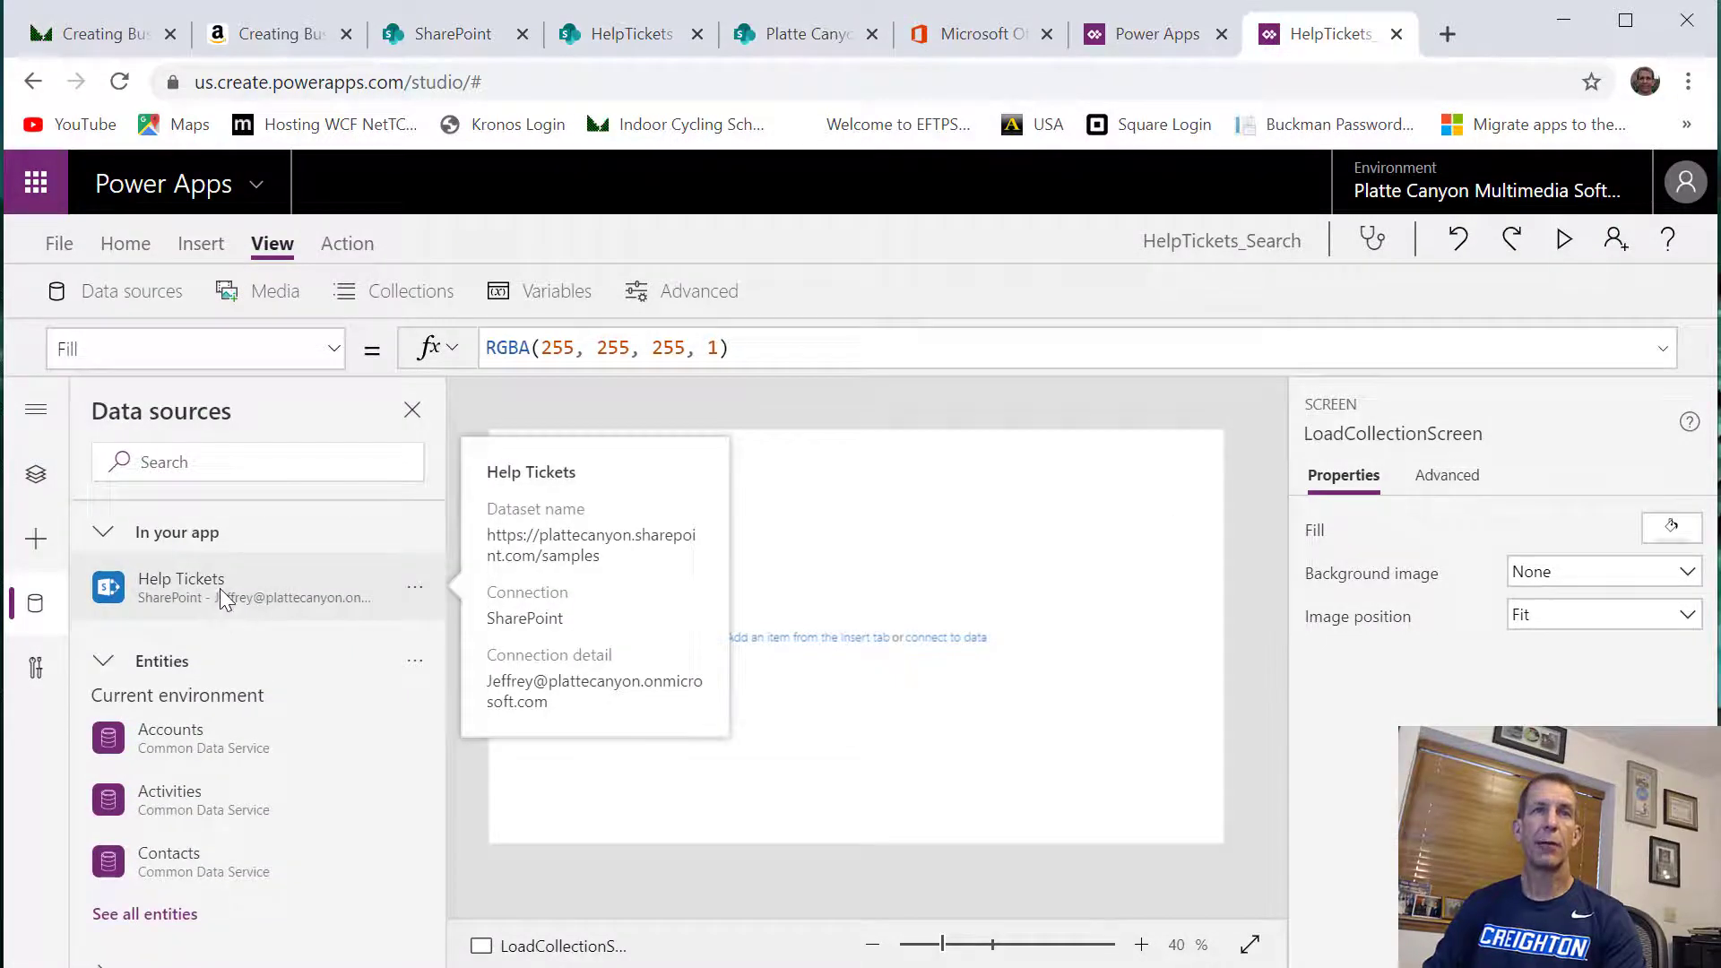
pyautogui.click(270, 463)
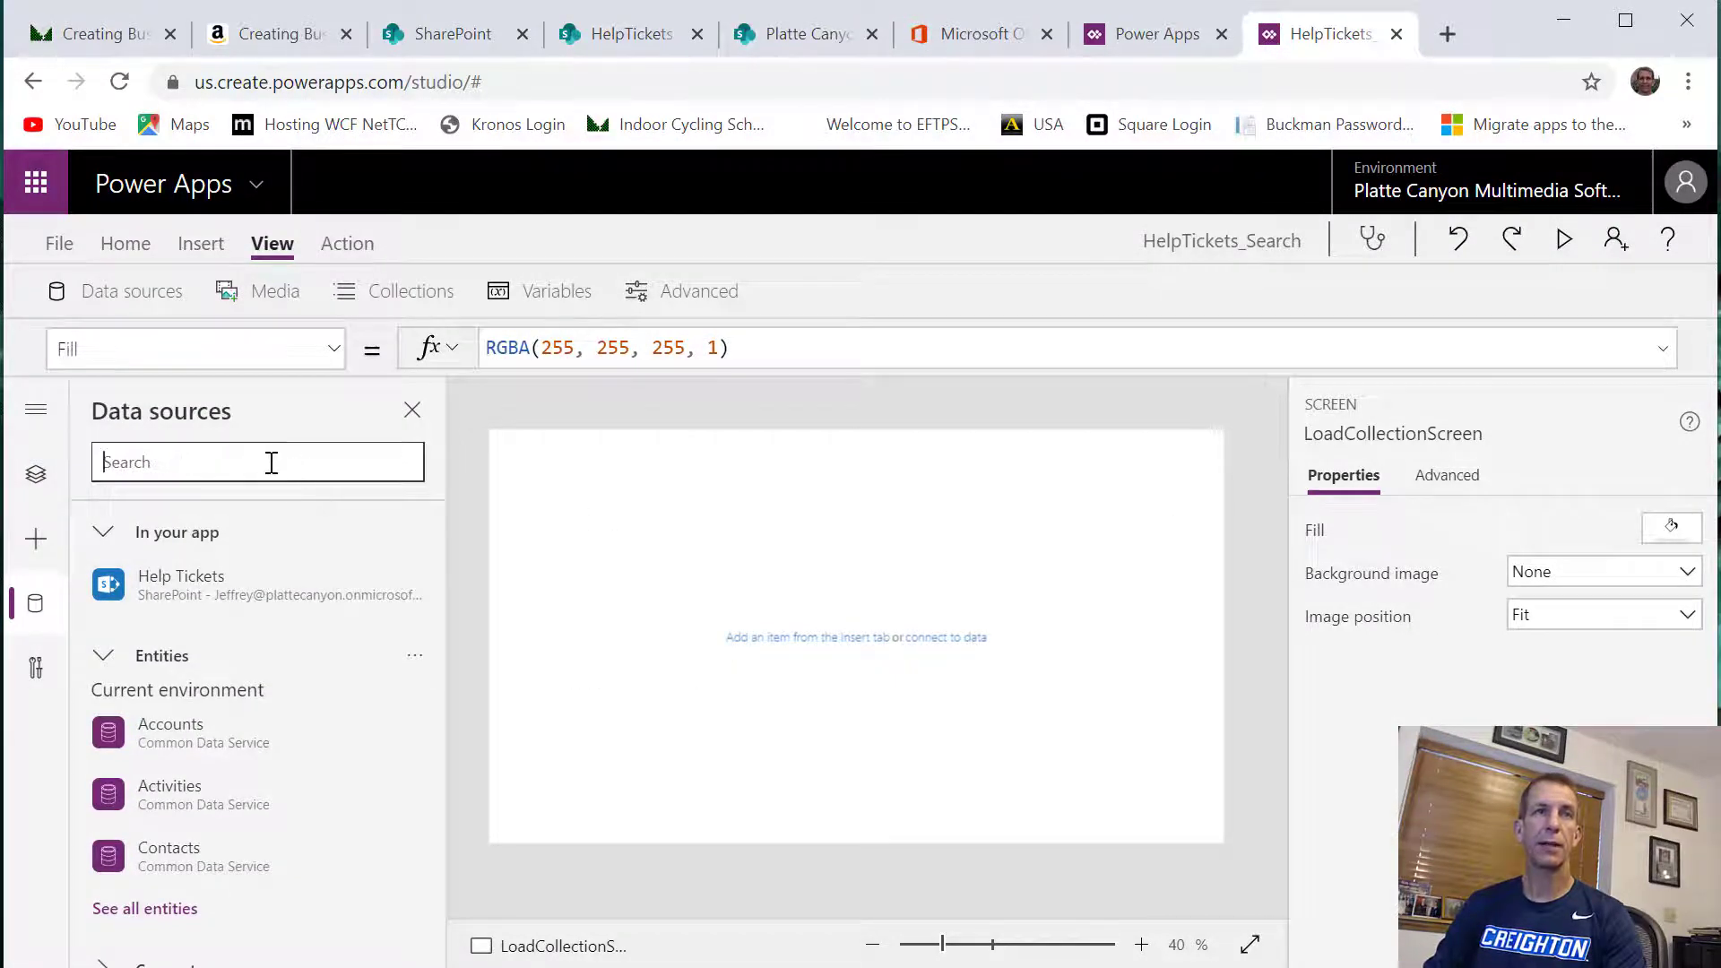
pyautogui.write('share')
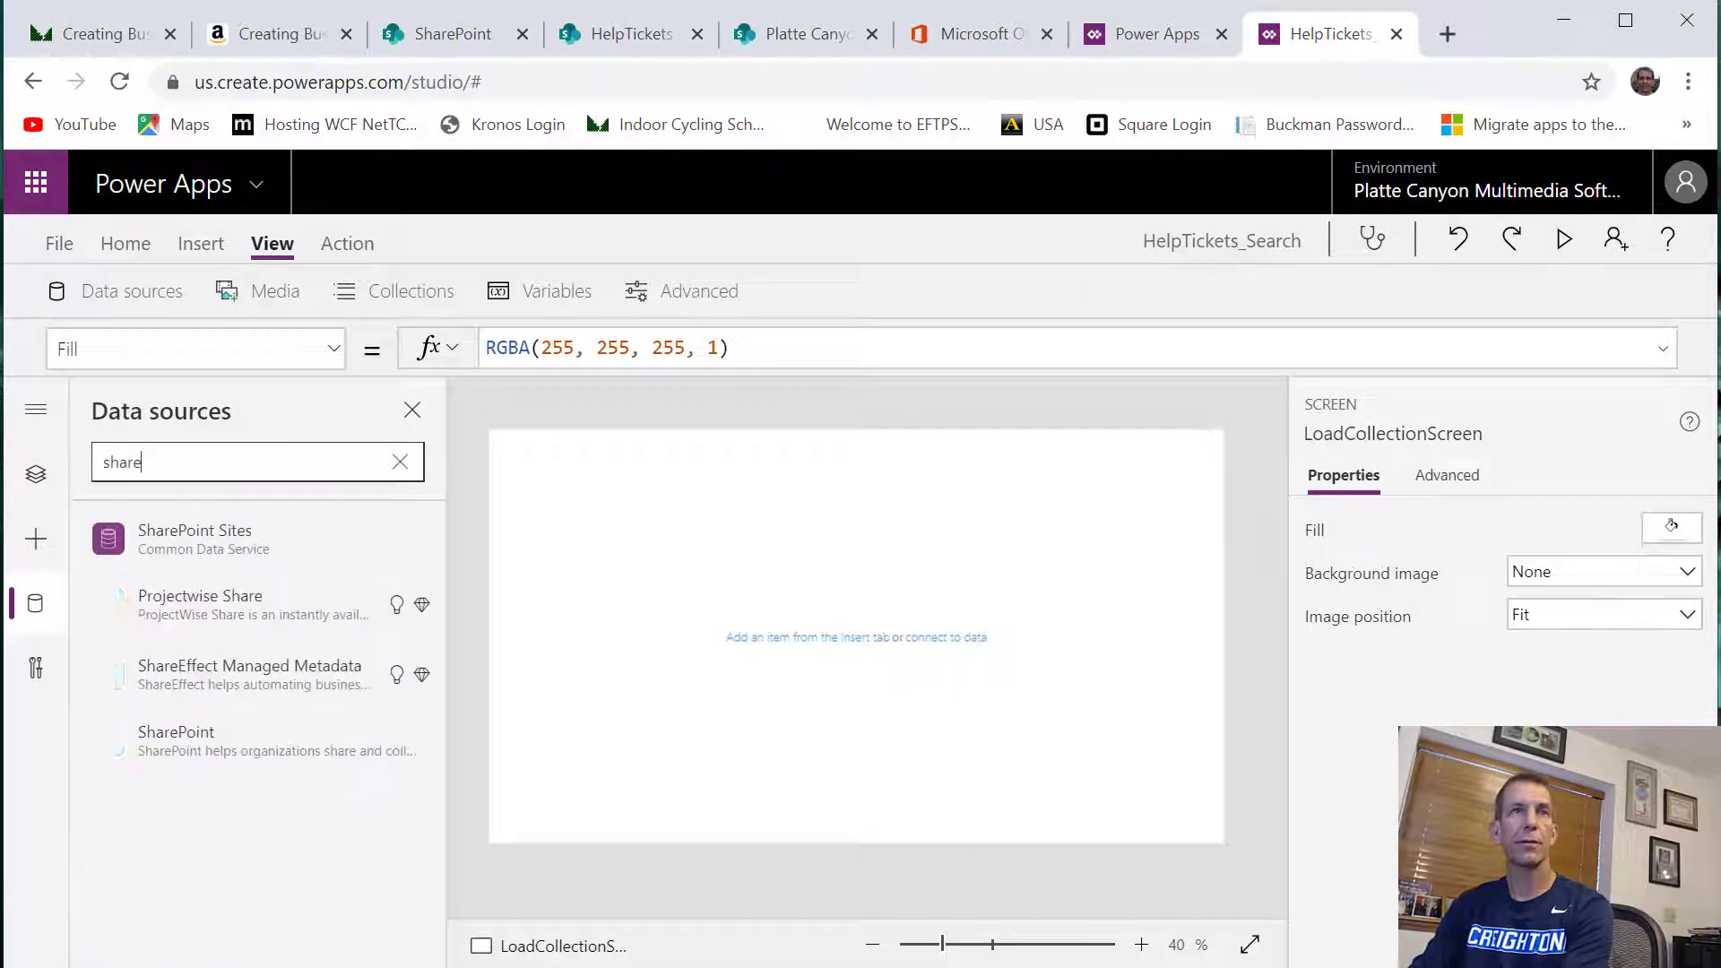
pyautogui.click(192, 746)
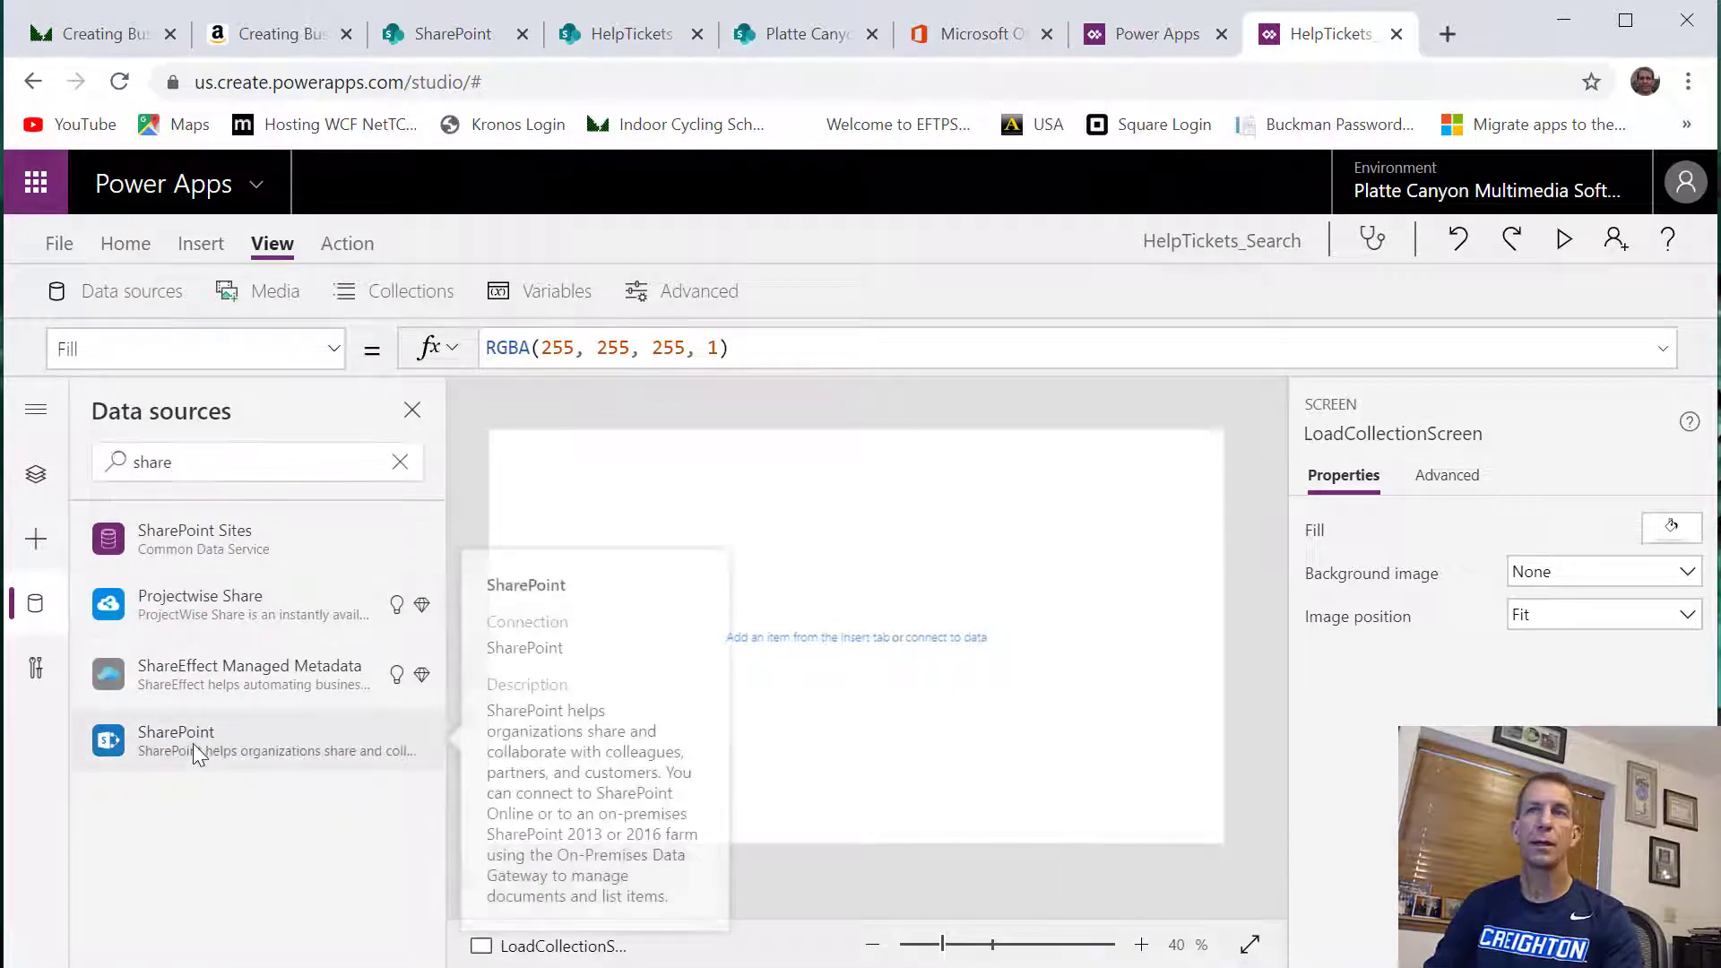
pyautogui.click(578, 542)
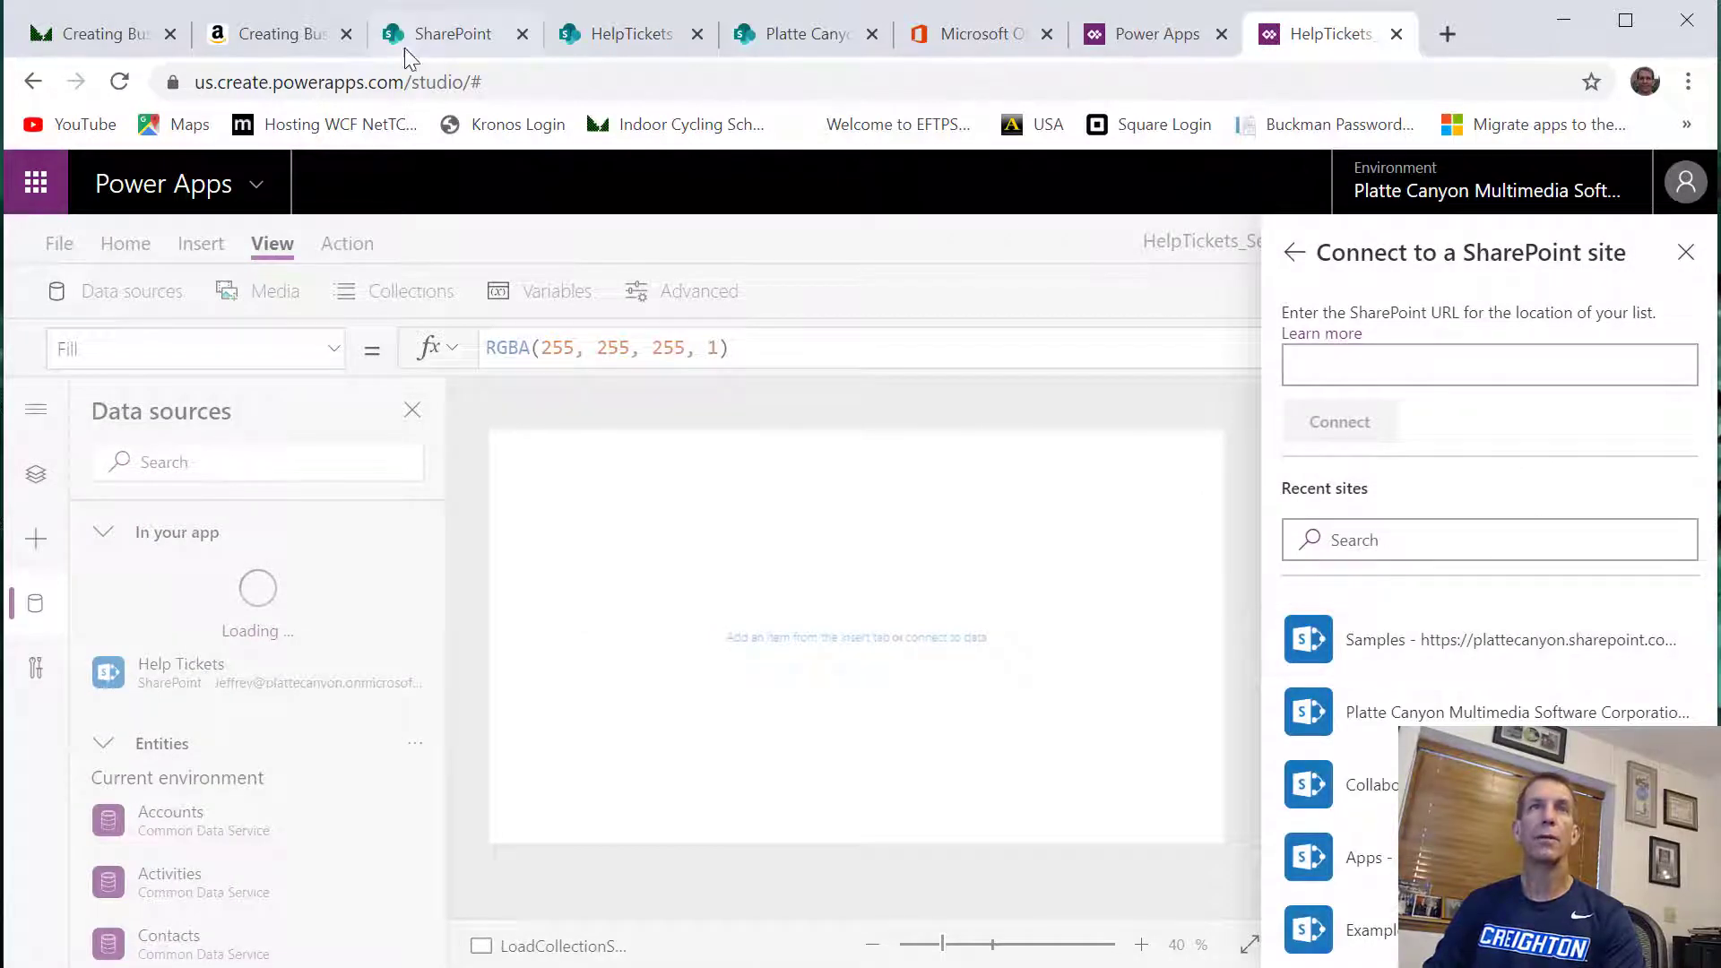
# Connect the HelpTickets list from the Samples site as a data source and remove the Help Tickets data source
pyautogui.click(642, 28)
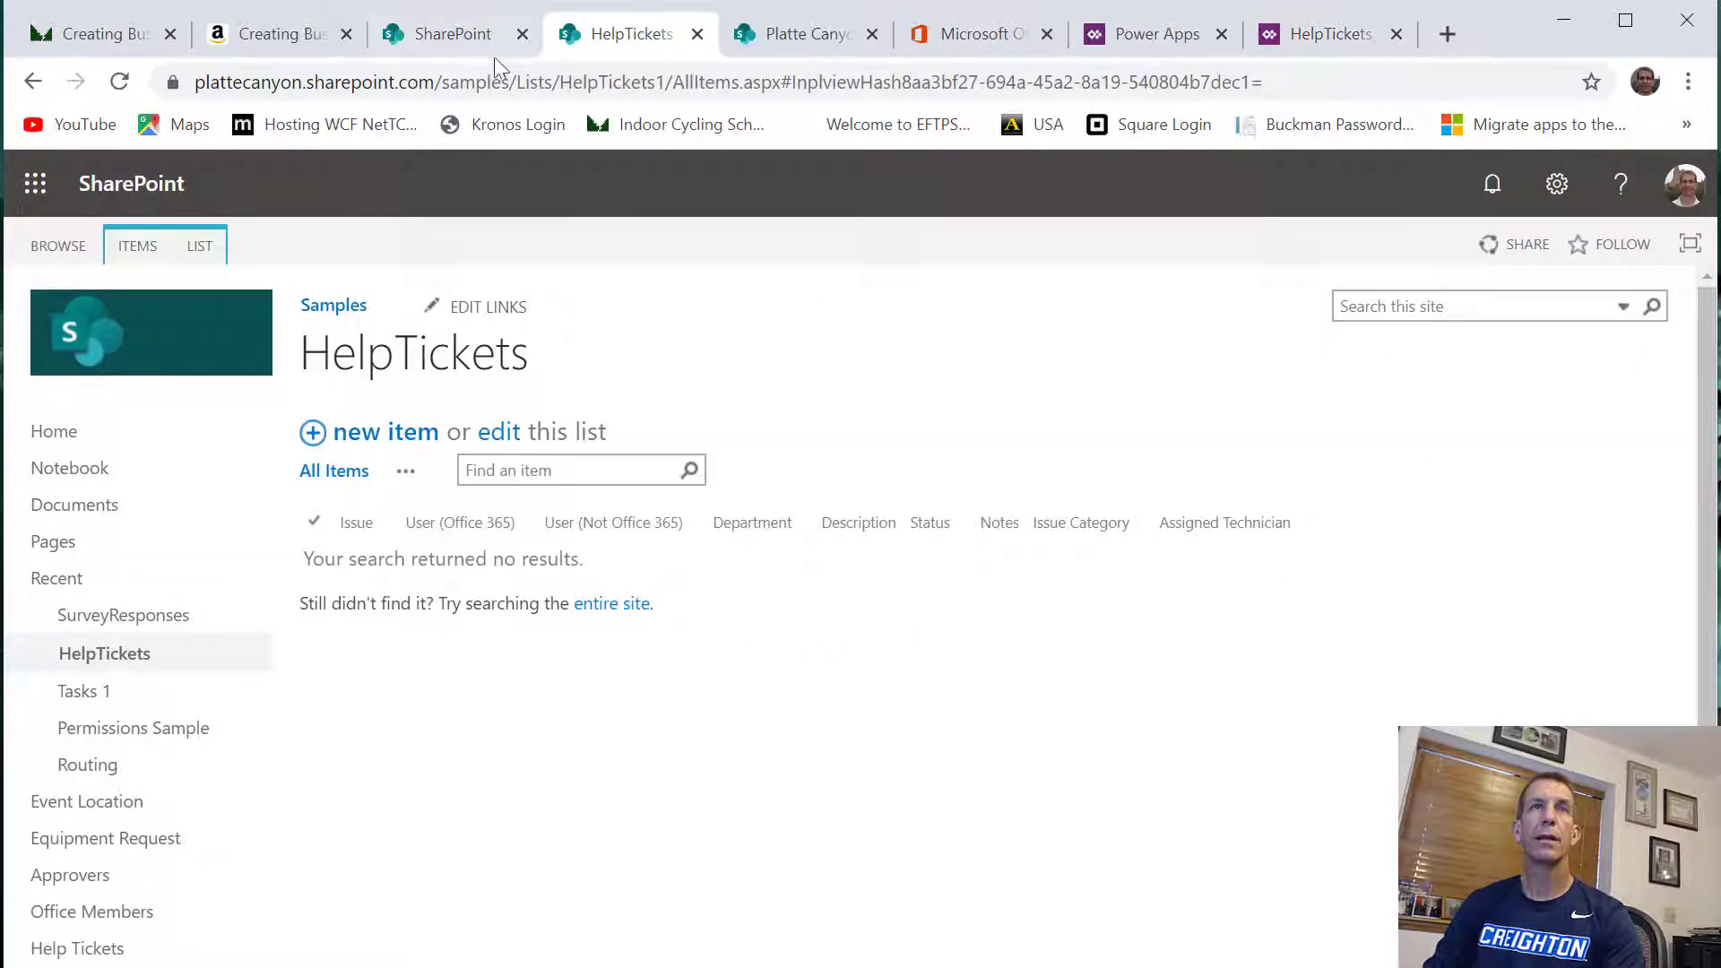
pyautogui.click(1327, 33)
pyautogui.click(1530, 659)
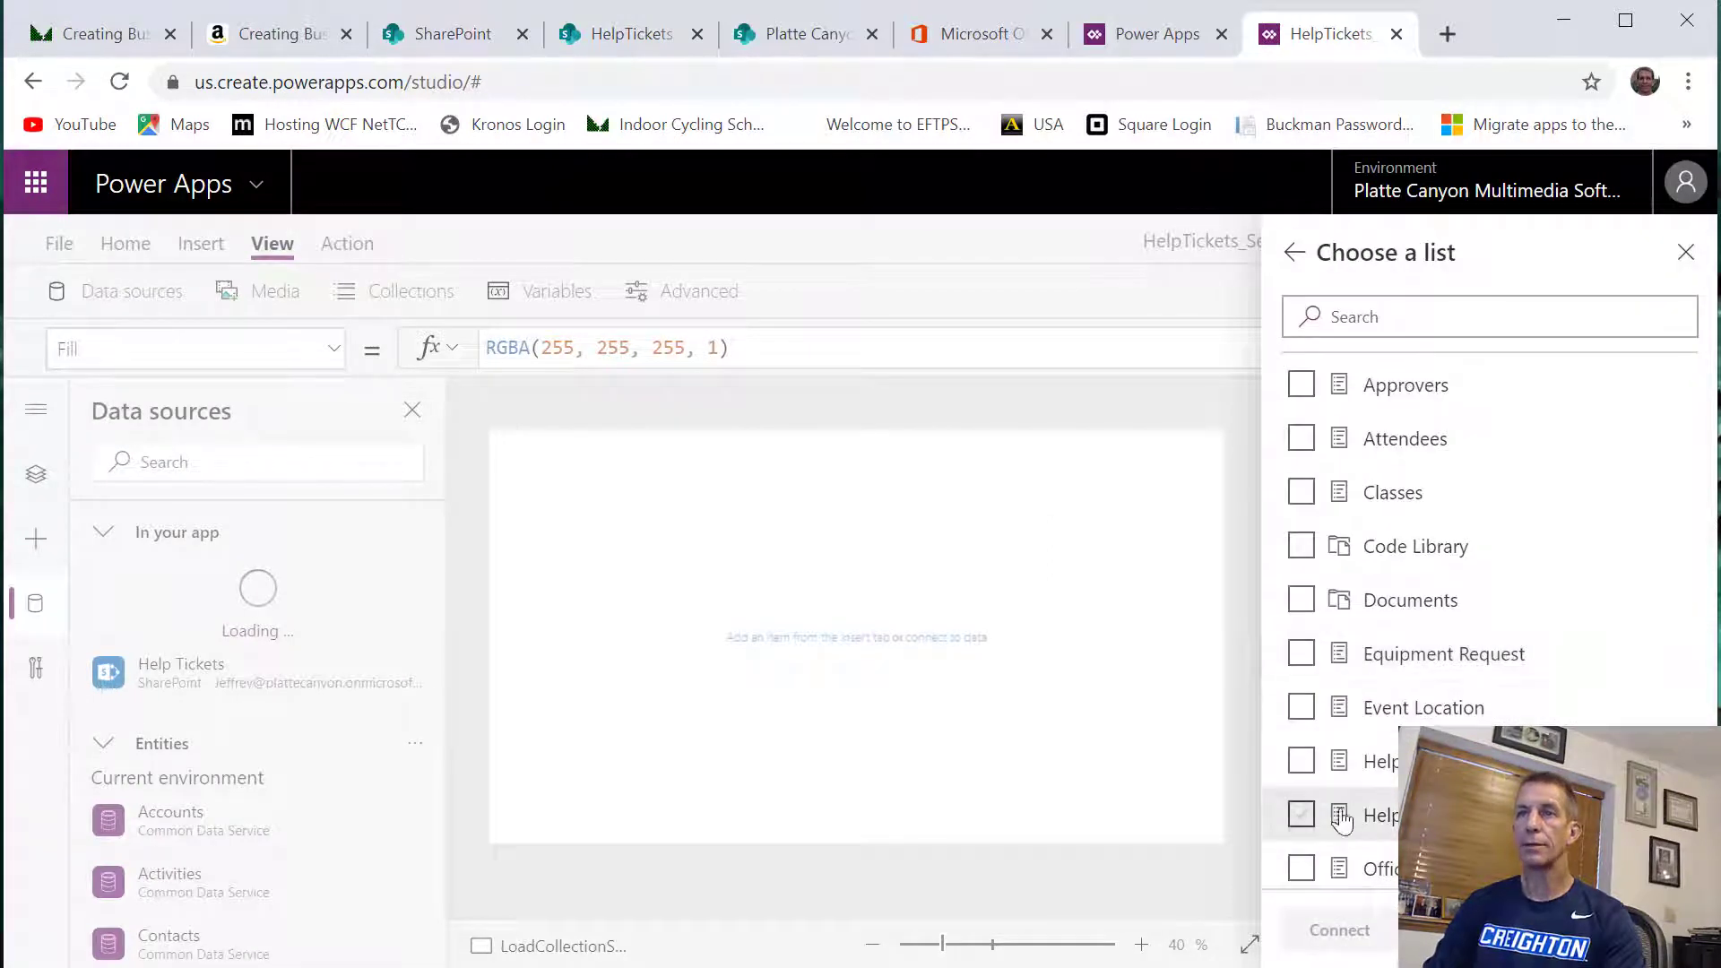
pyautogui.click(1302, 815)
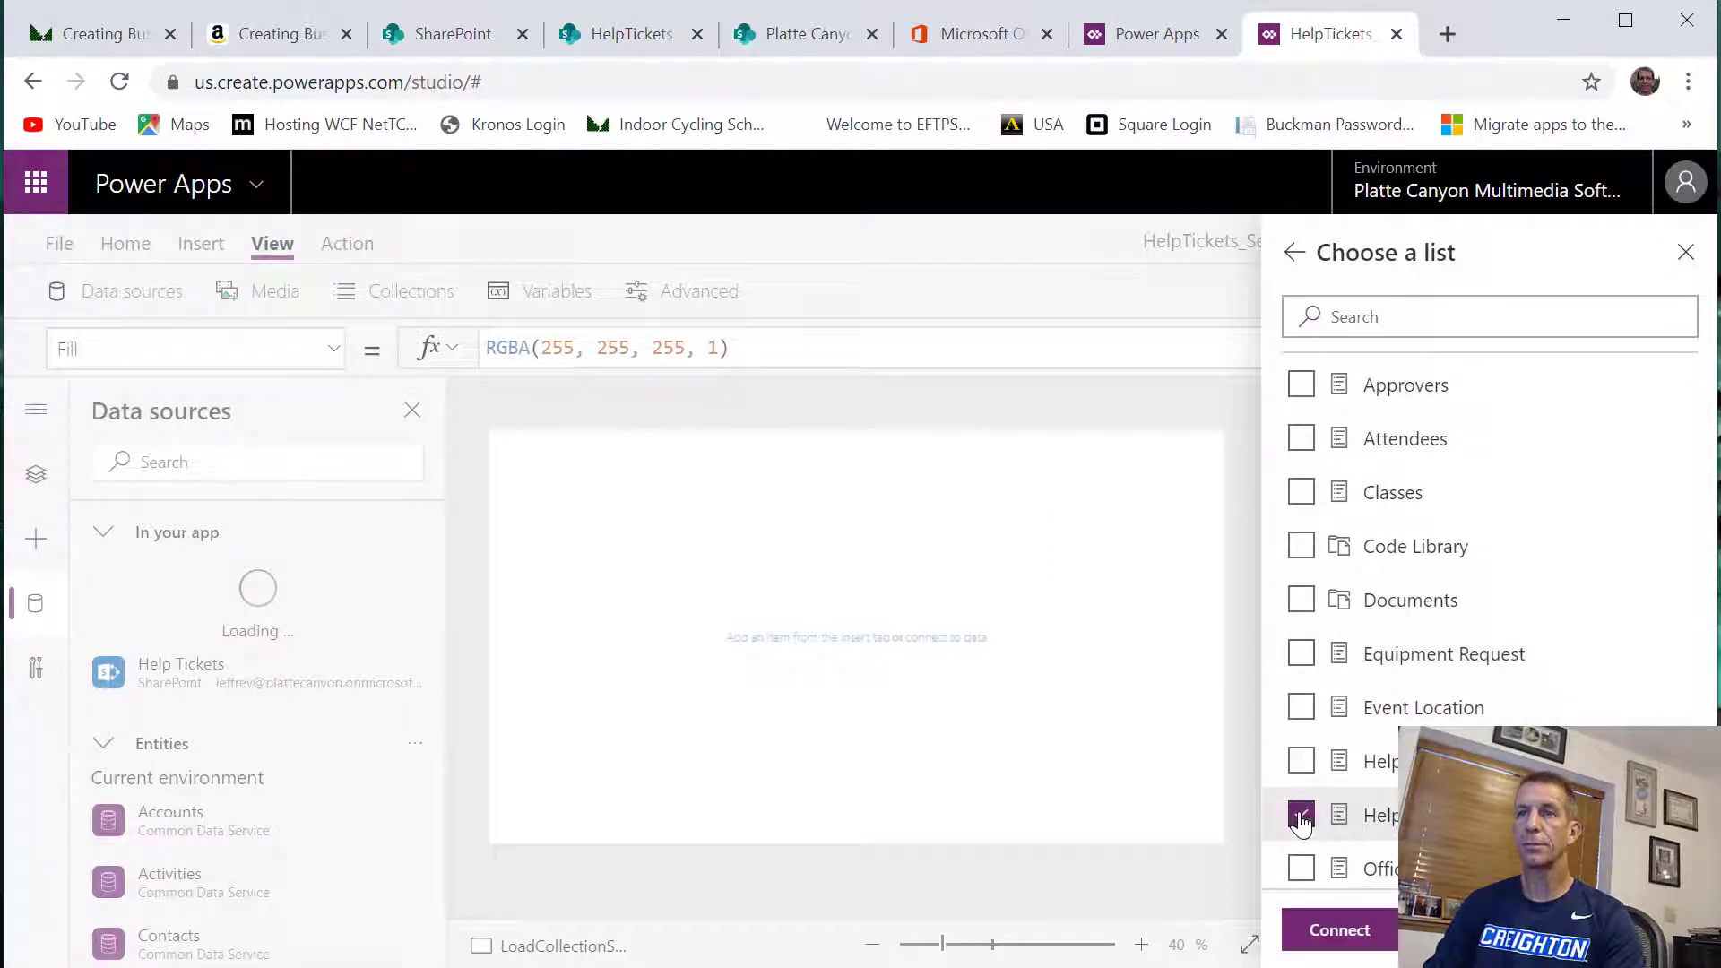
pyautogui.click(1341, 933)
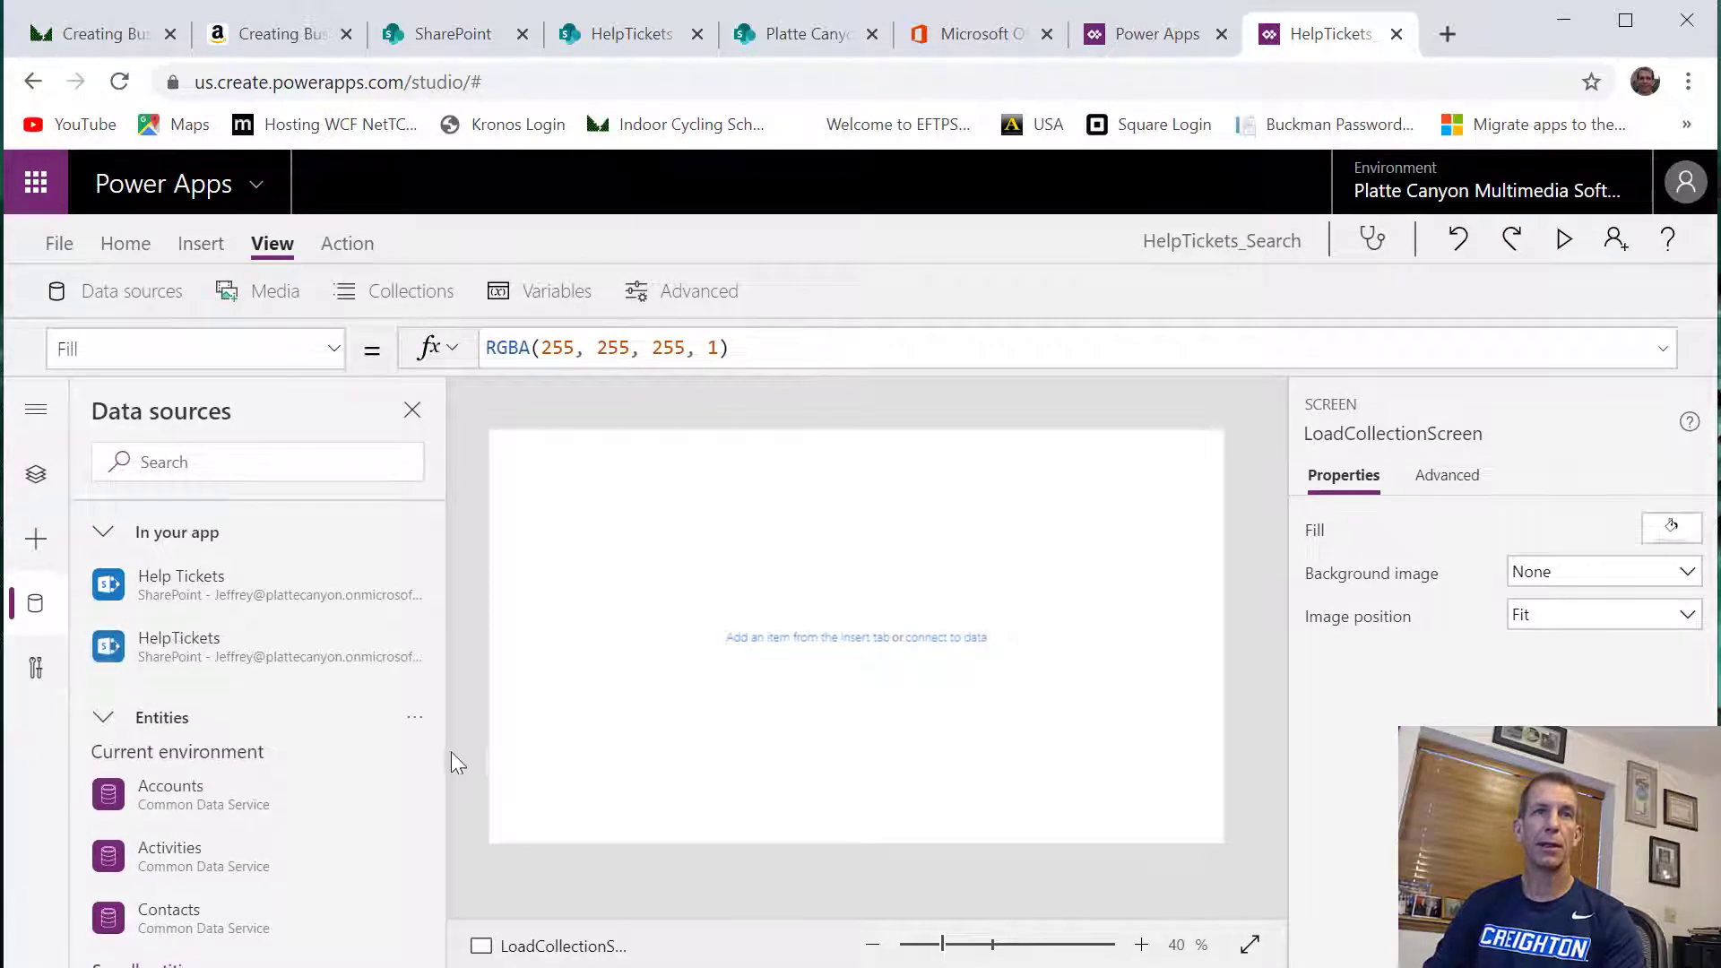
pyautogui.click(415, 596)
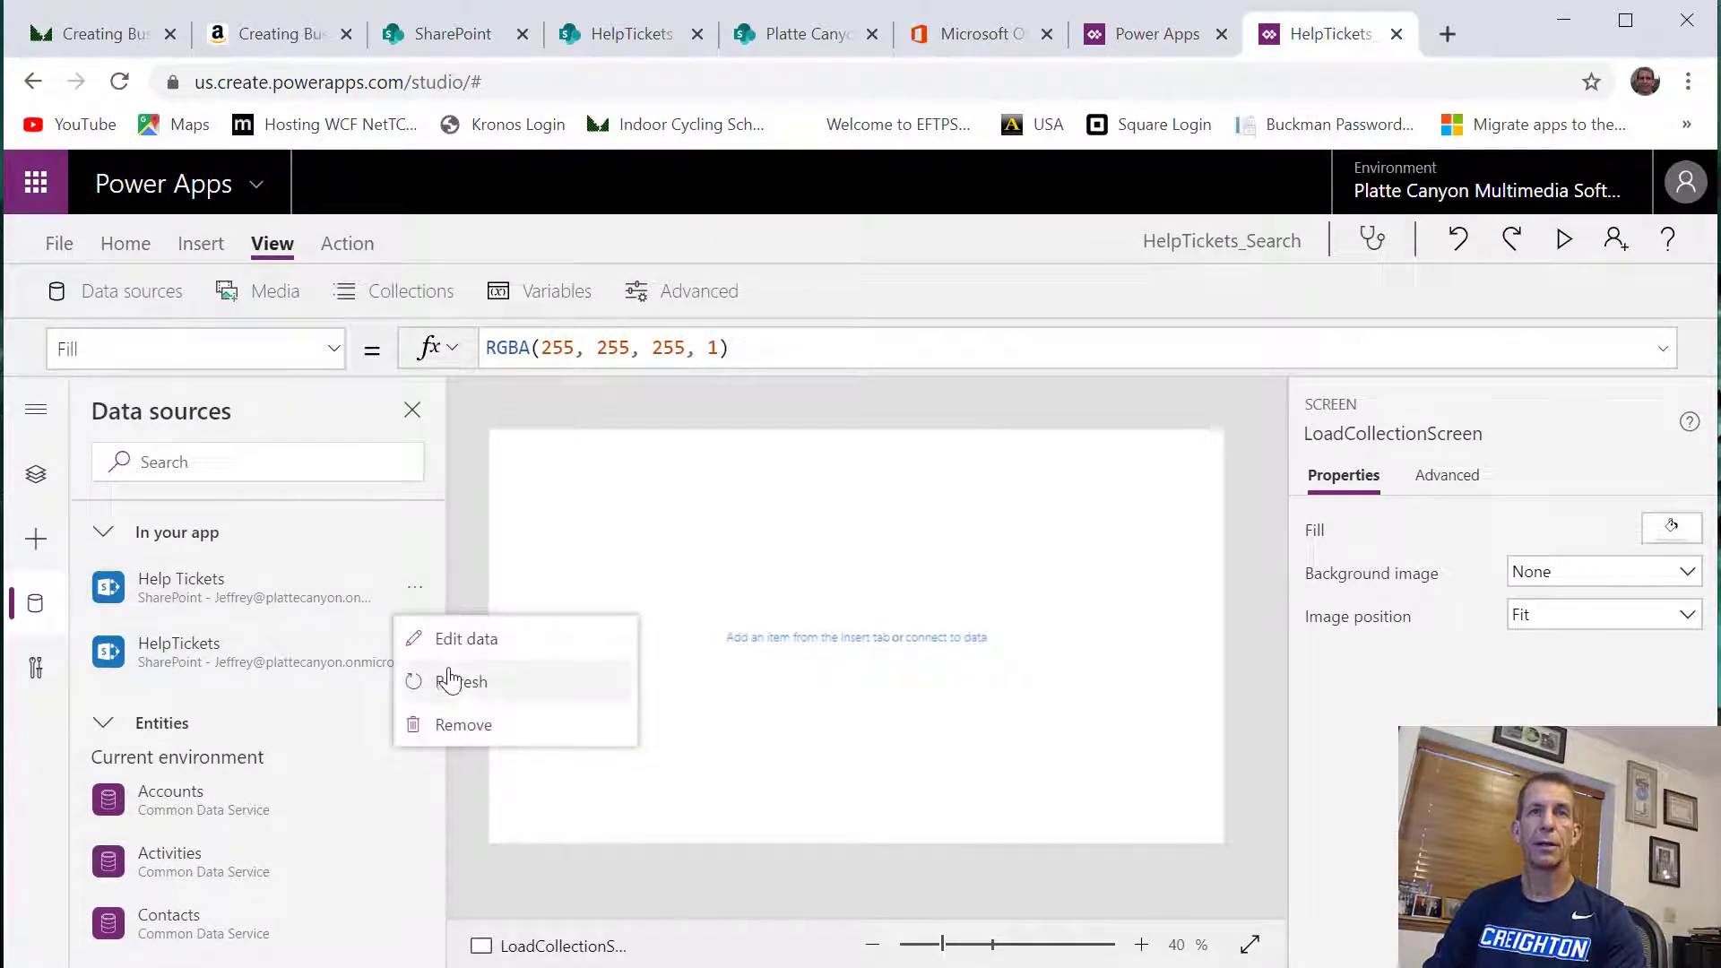
pyautogui.click(473, 722)
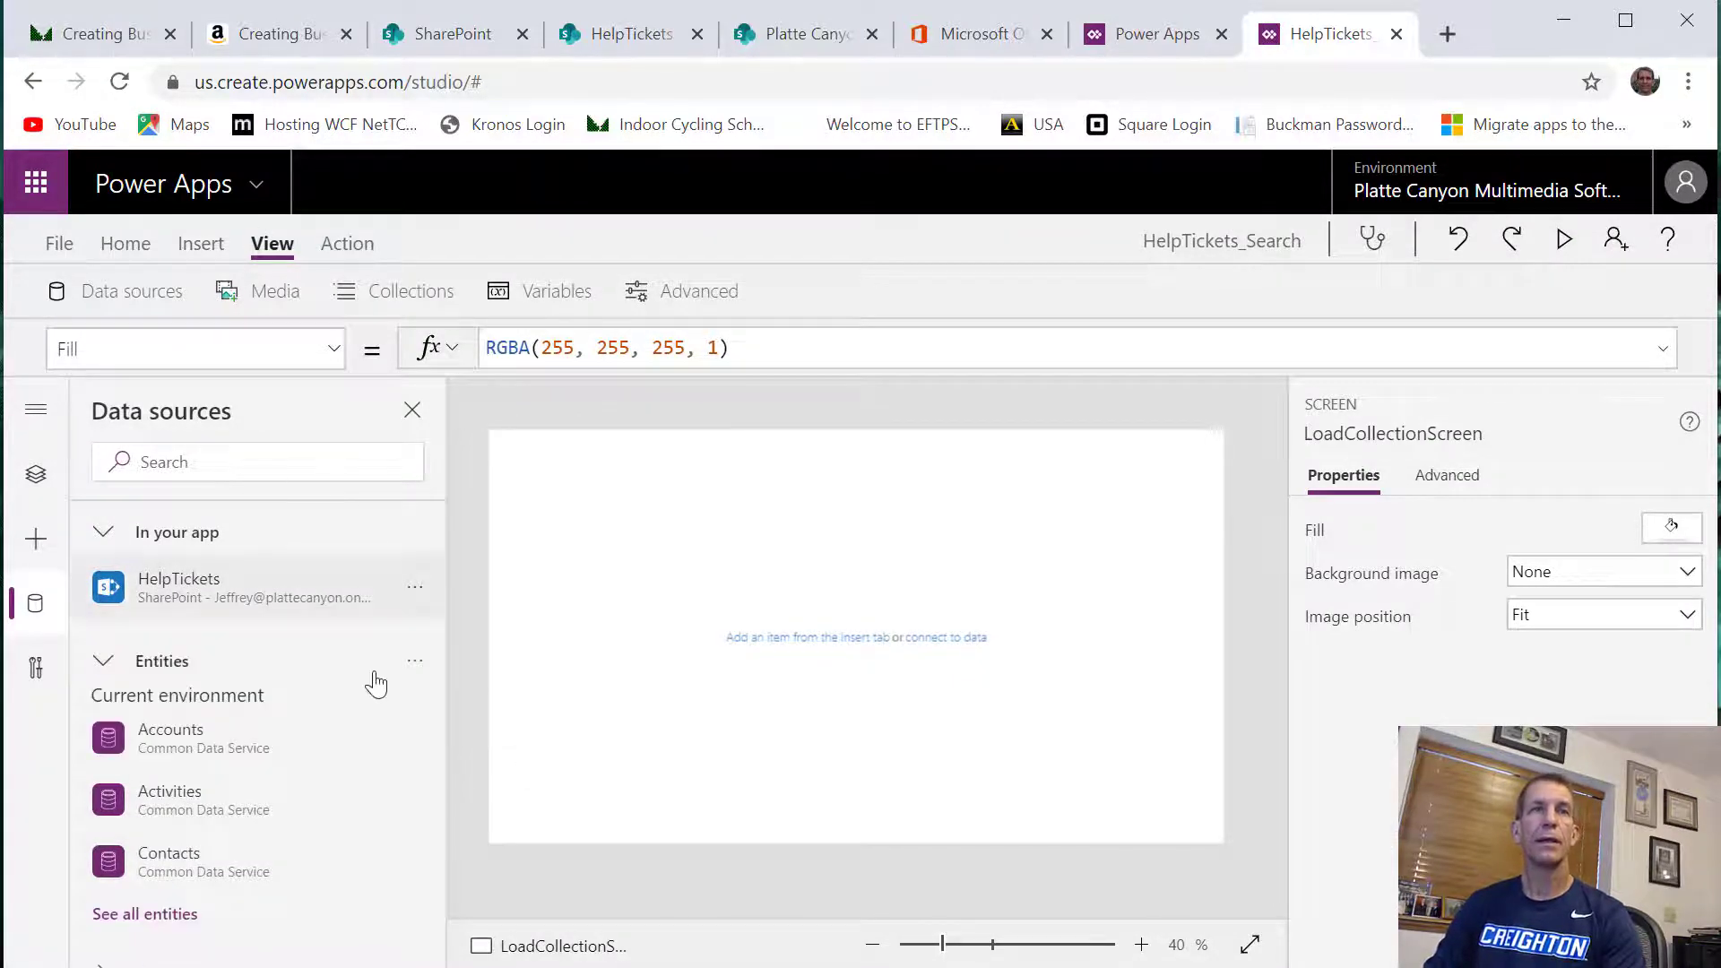
# Insert a button on LoadCollectionScreen and enlarge it to about three times its default width and height
pyautogui.click(200, 243)
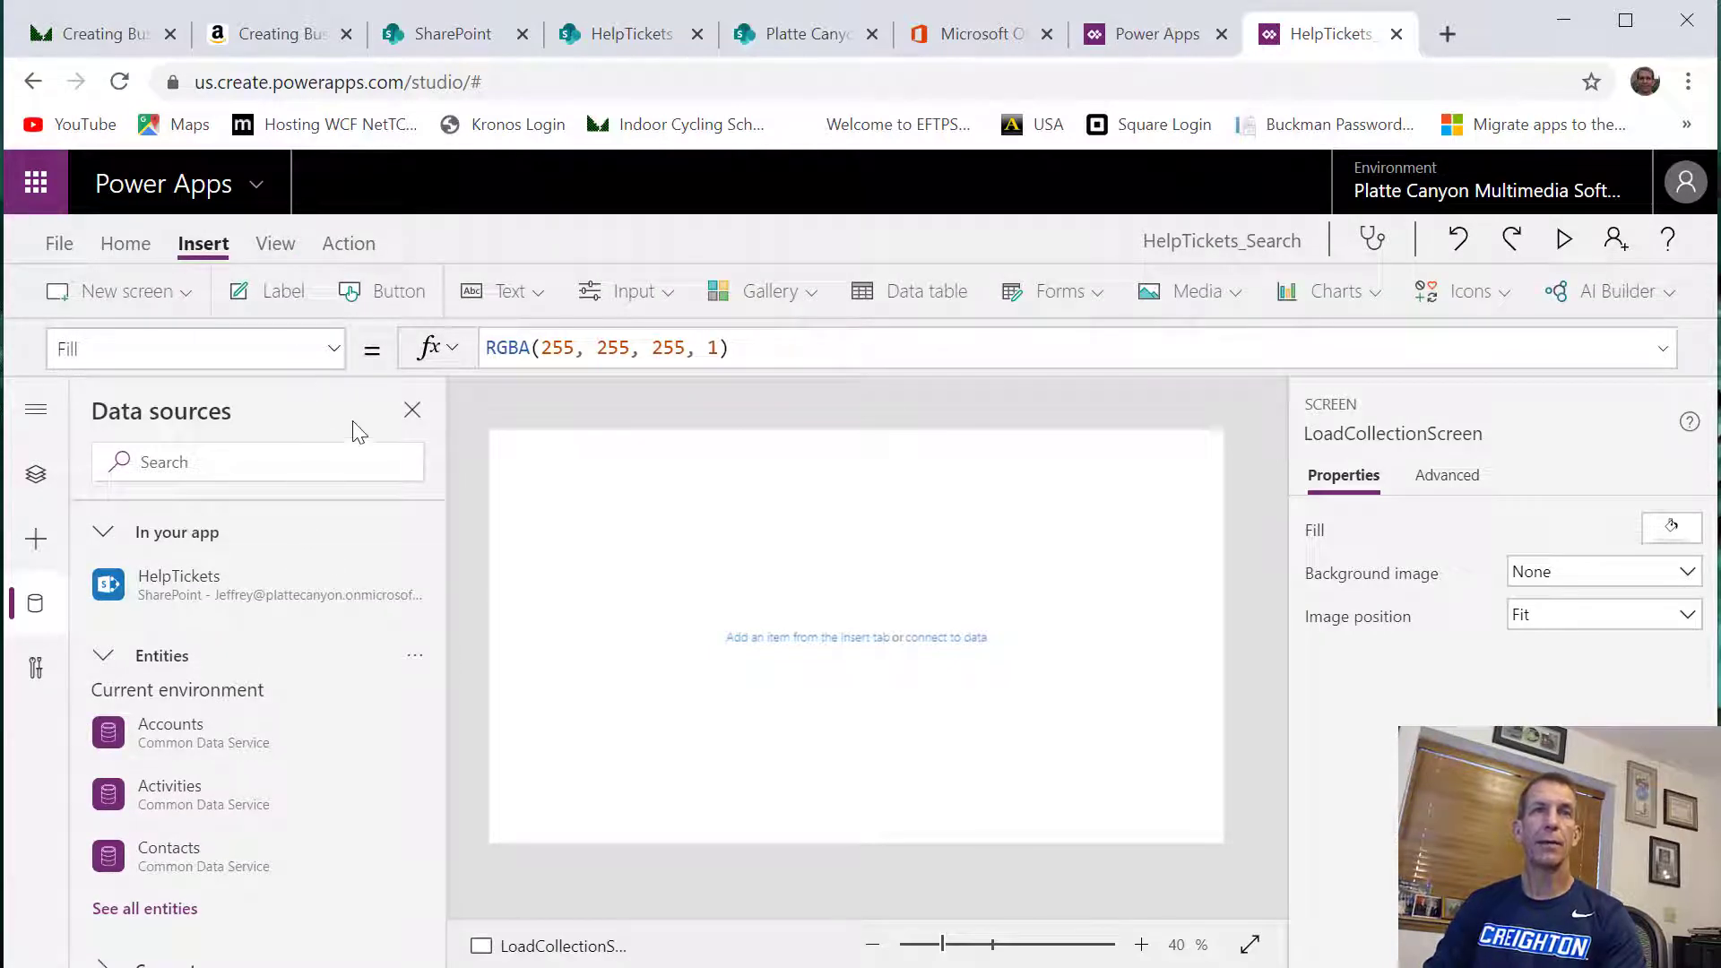
pyautogui.click(405, 294)
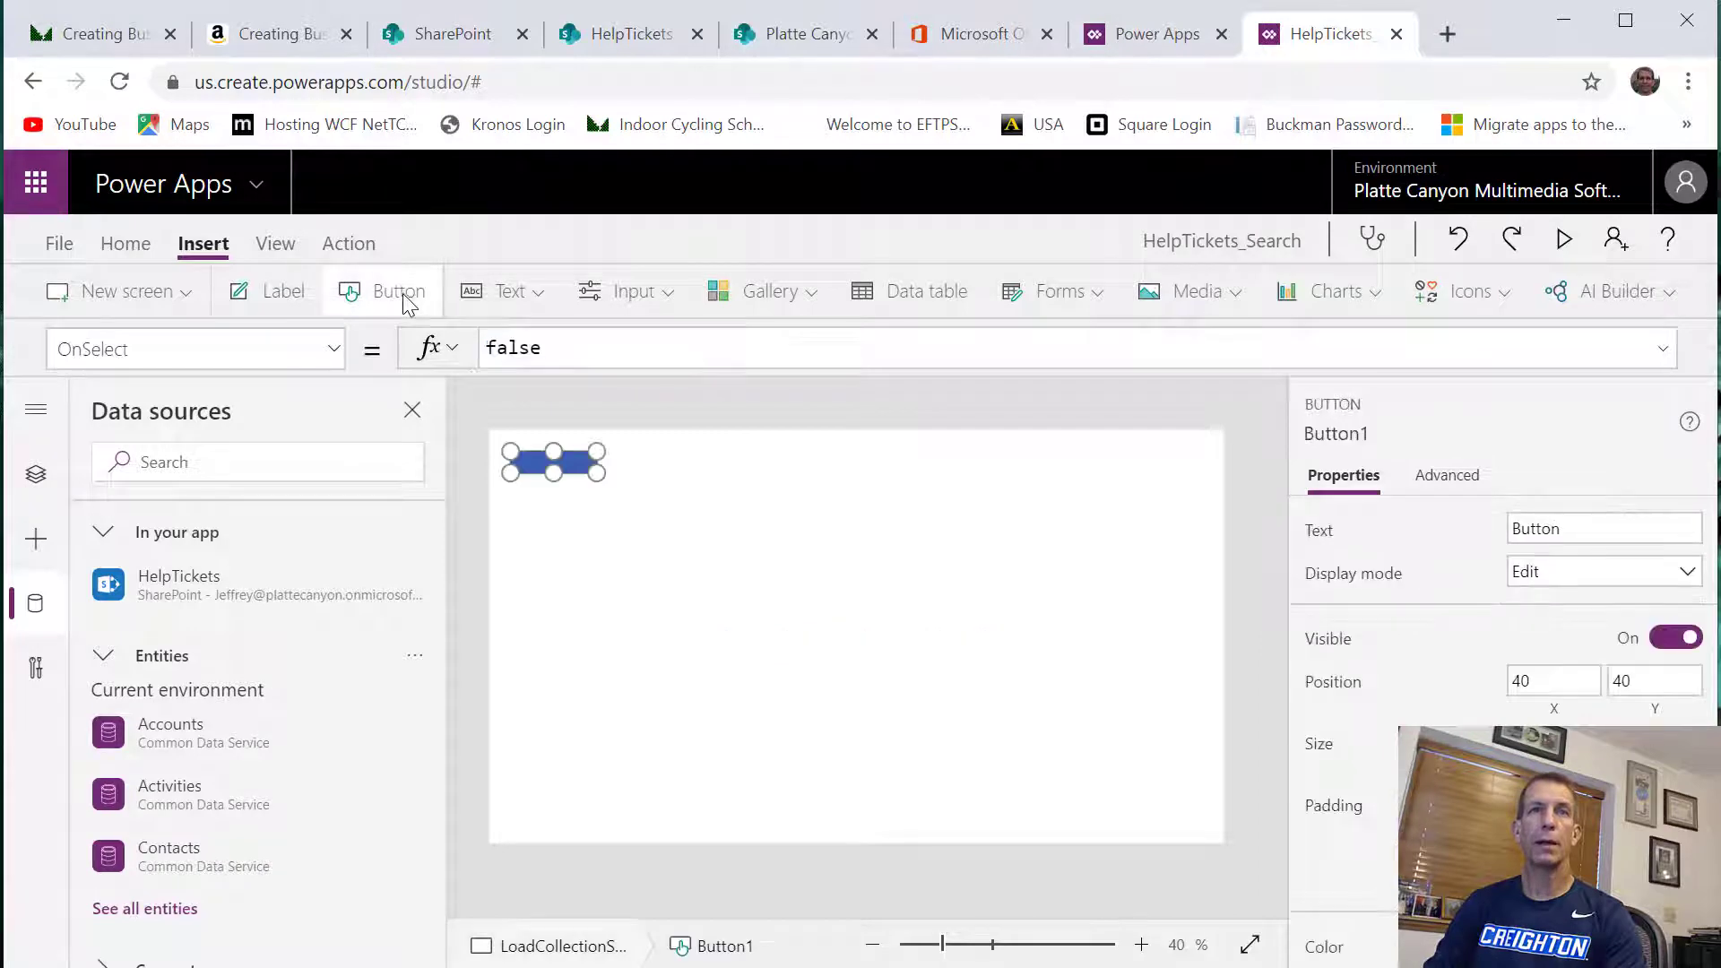
pyautogui.moveTo(594, 471); pyautogui.dragTo(798, 519)
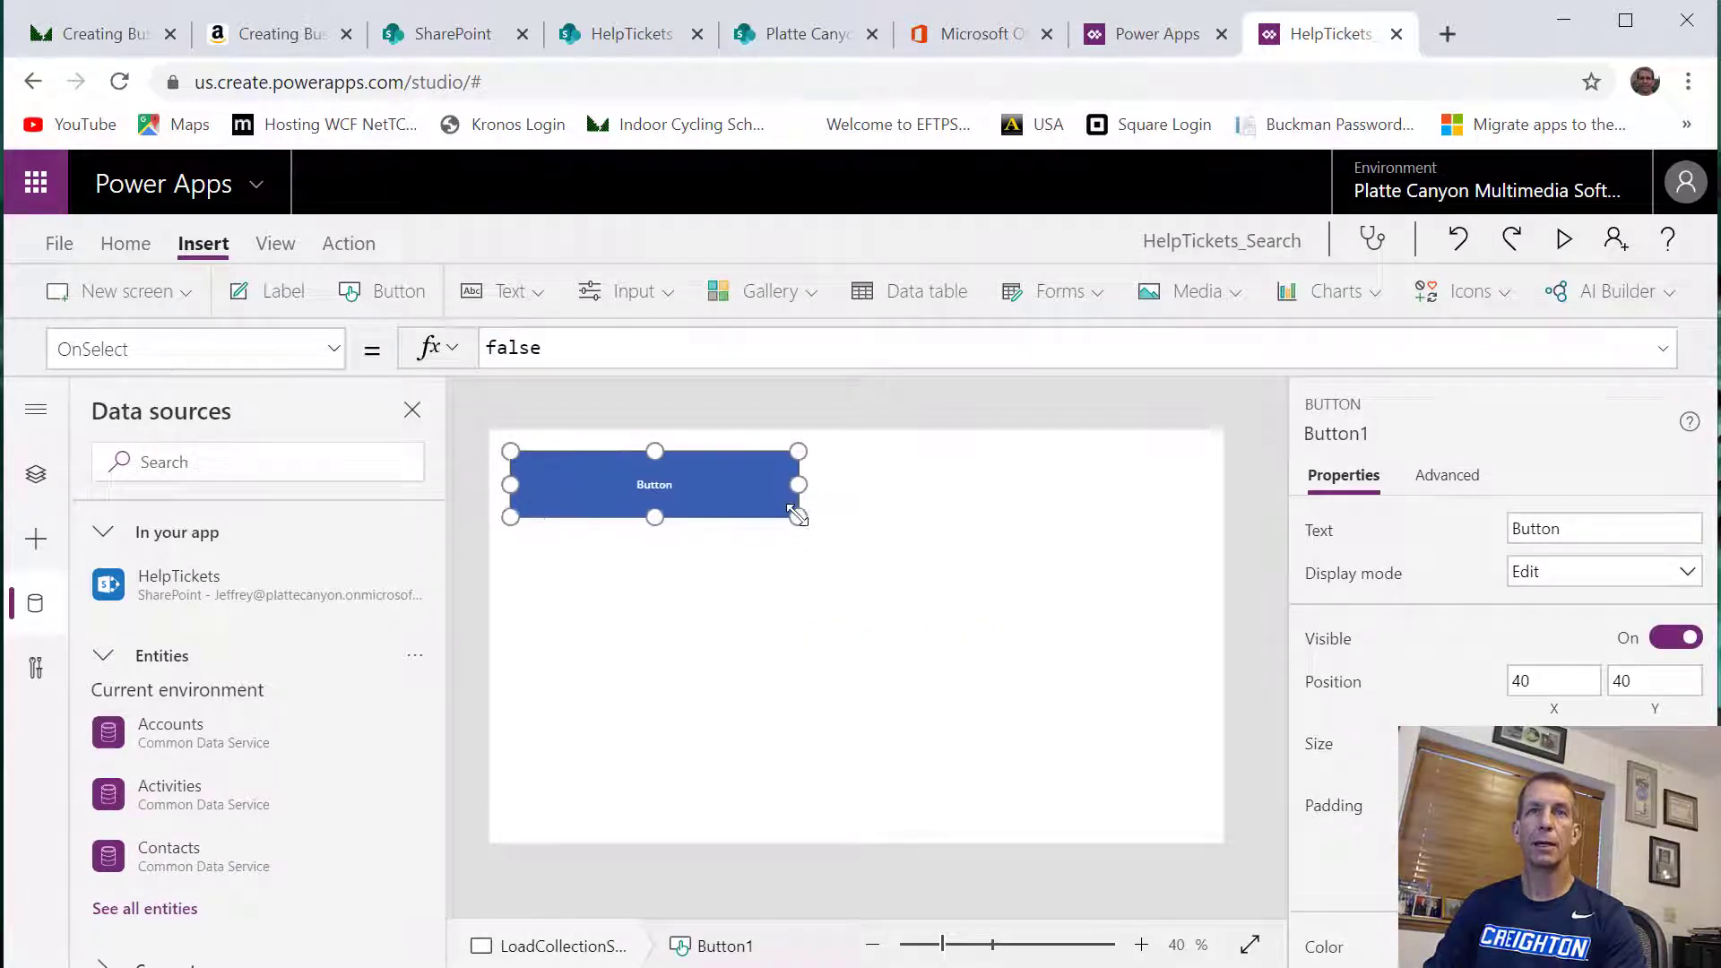
# Set the button's Text property to "Load Help Tickets"
pyautogui.click(158, 347)
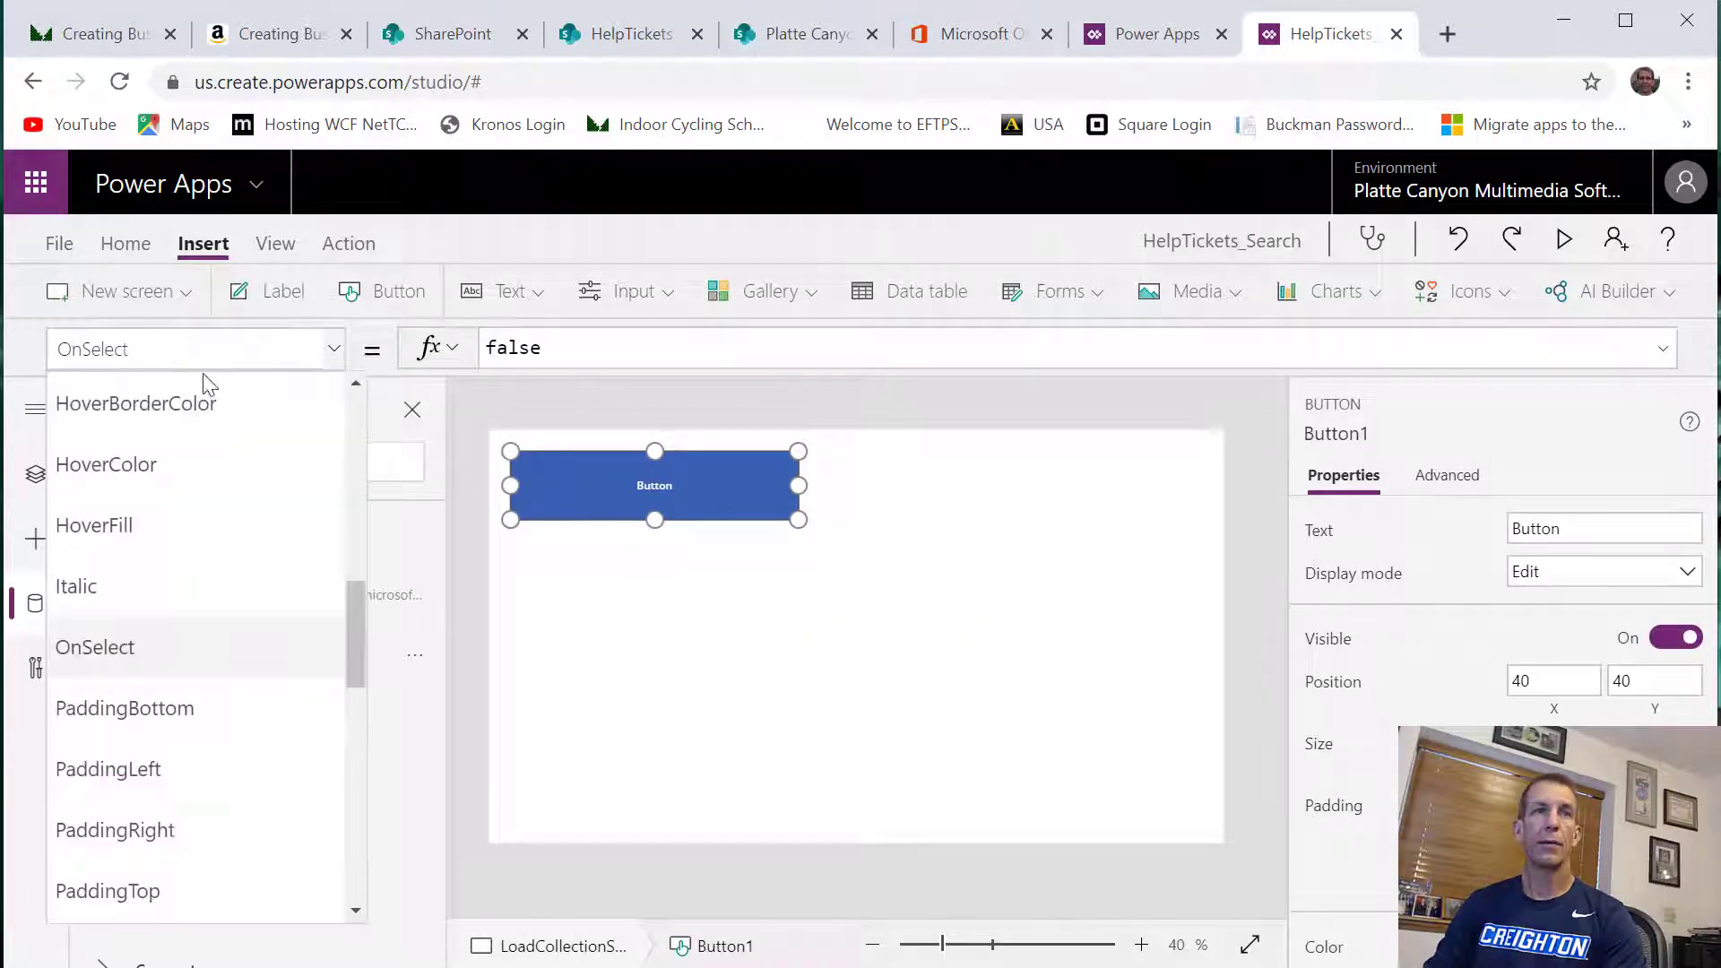
pyautogui.scroll(-4, 237, 762)
pyautogui.scroll(-3, 251, 761)
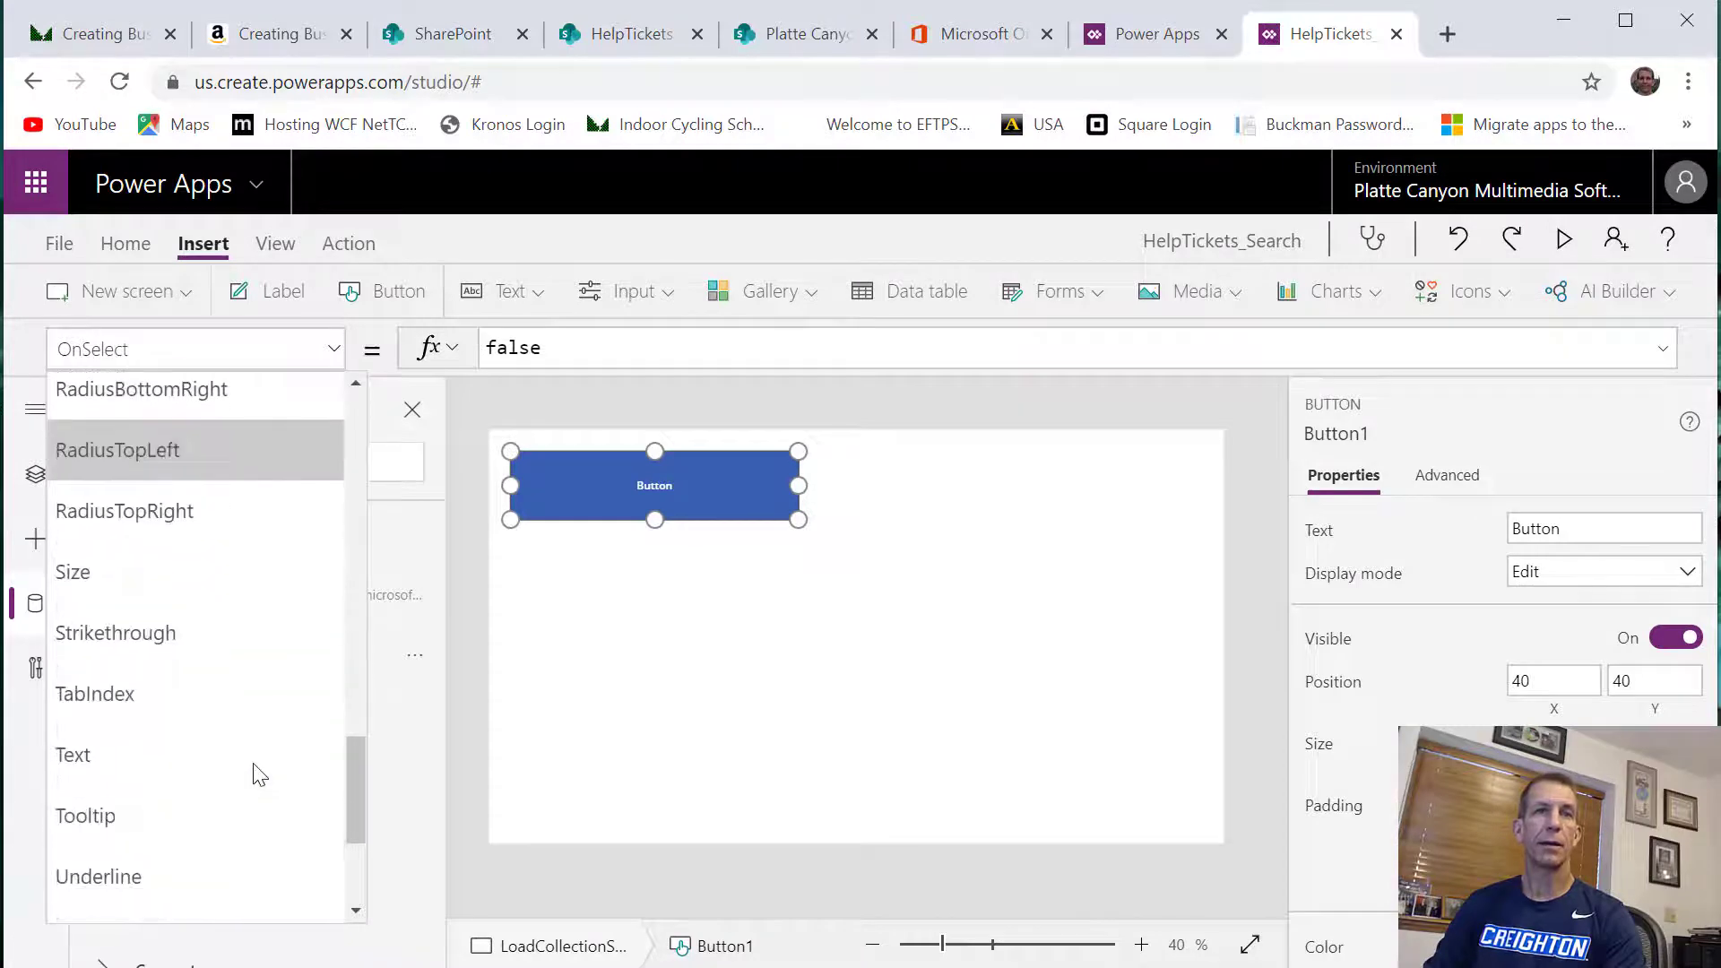
pyautogui.click(201, 750)
pyautogui.moveTo(619, 354); pyautogui.dragTo(486, 347)
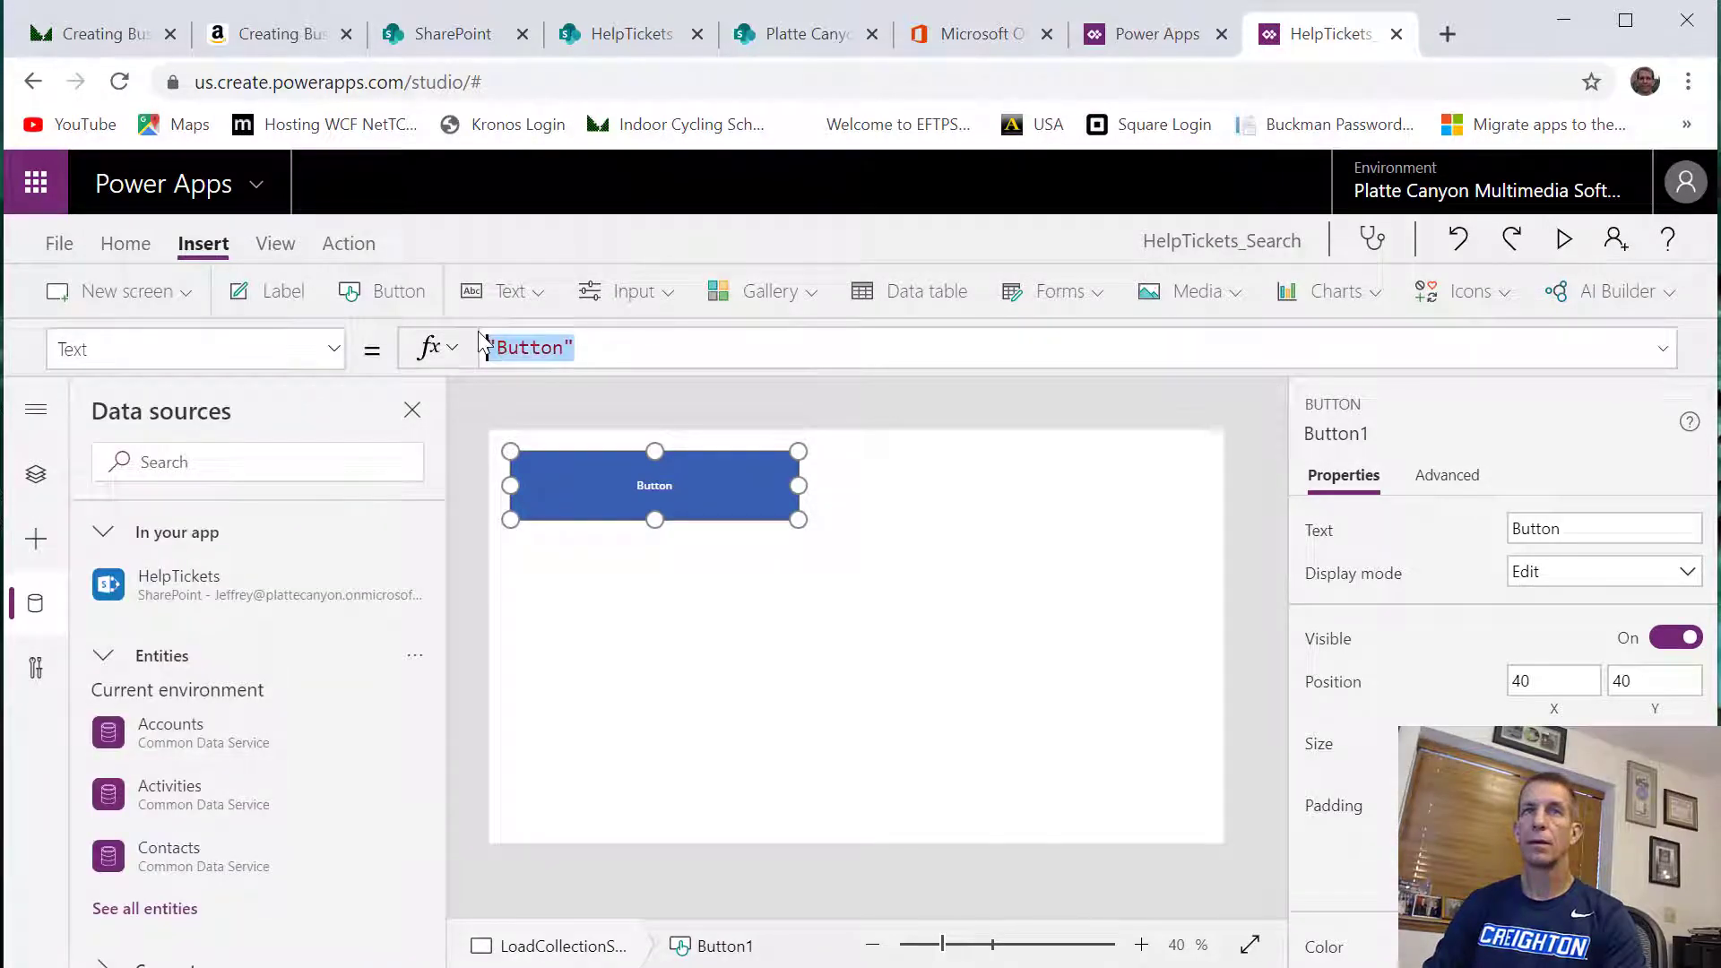
pyautogui.write('"K')
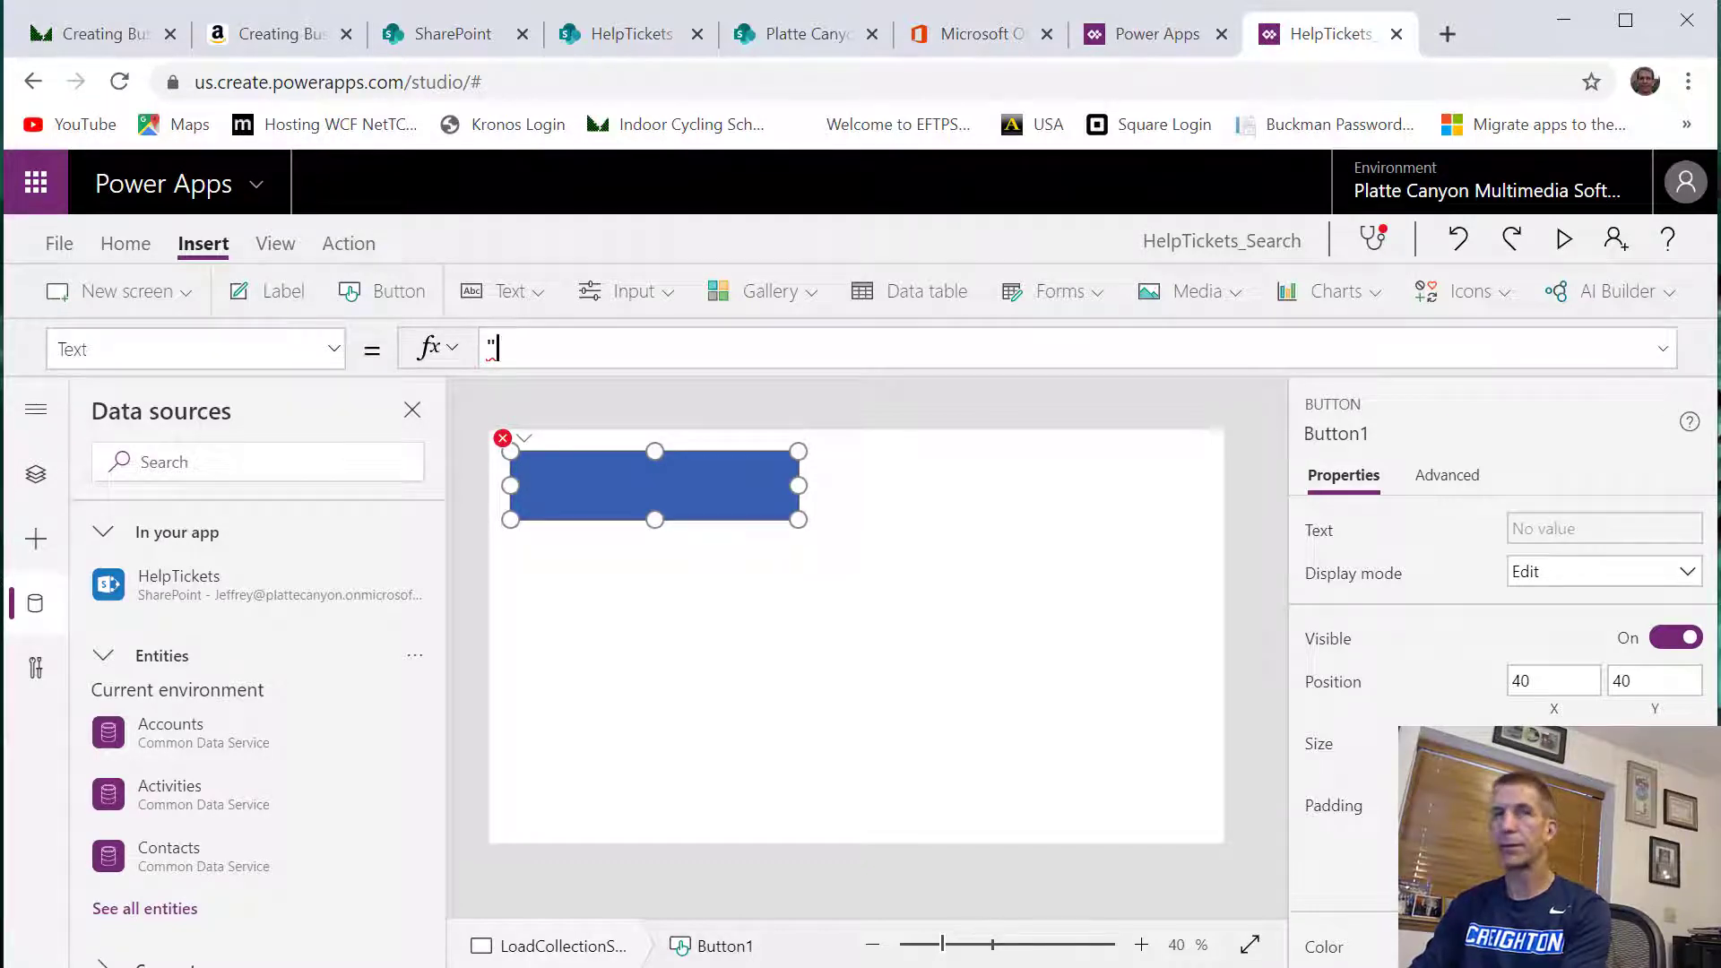
pyautogui.write('oad Help ')
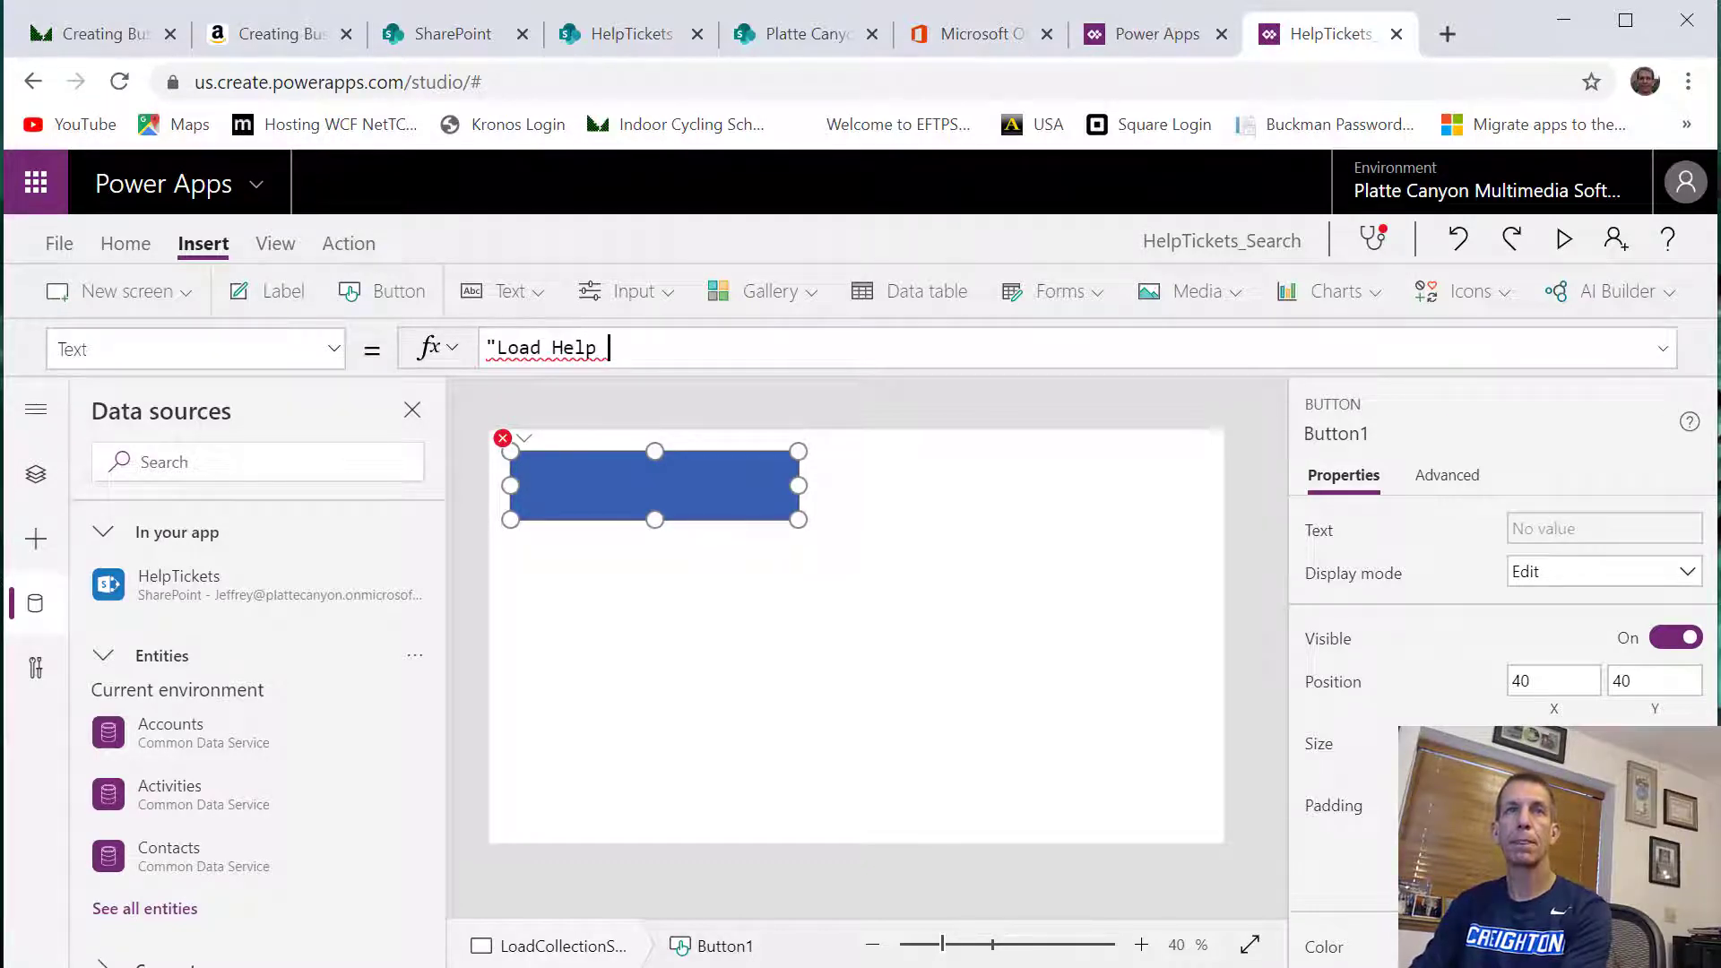
pyautogui.write('Tickets')
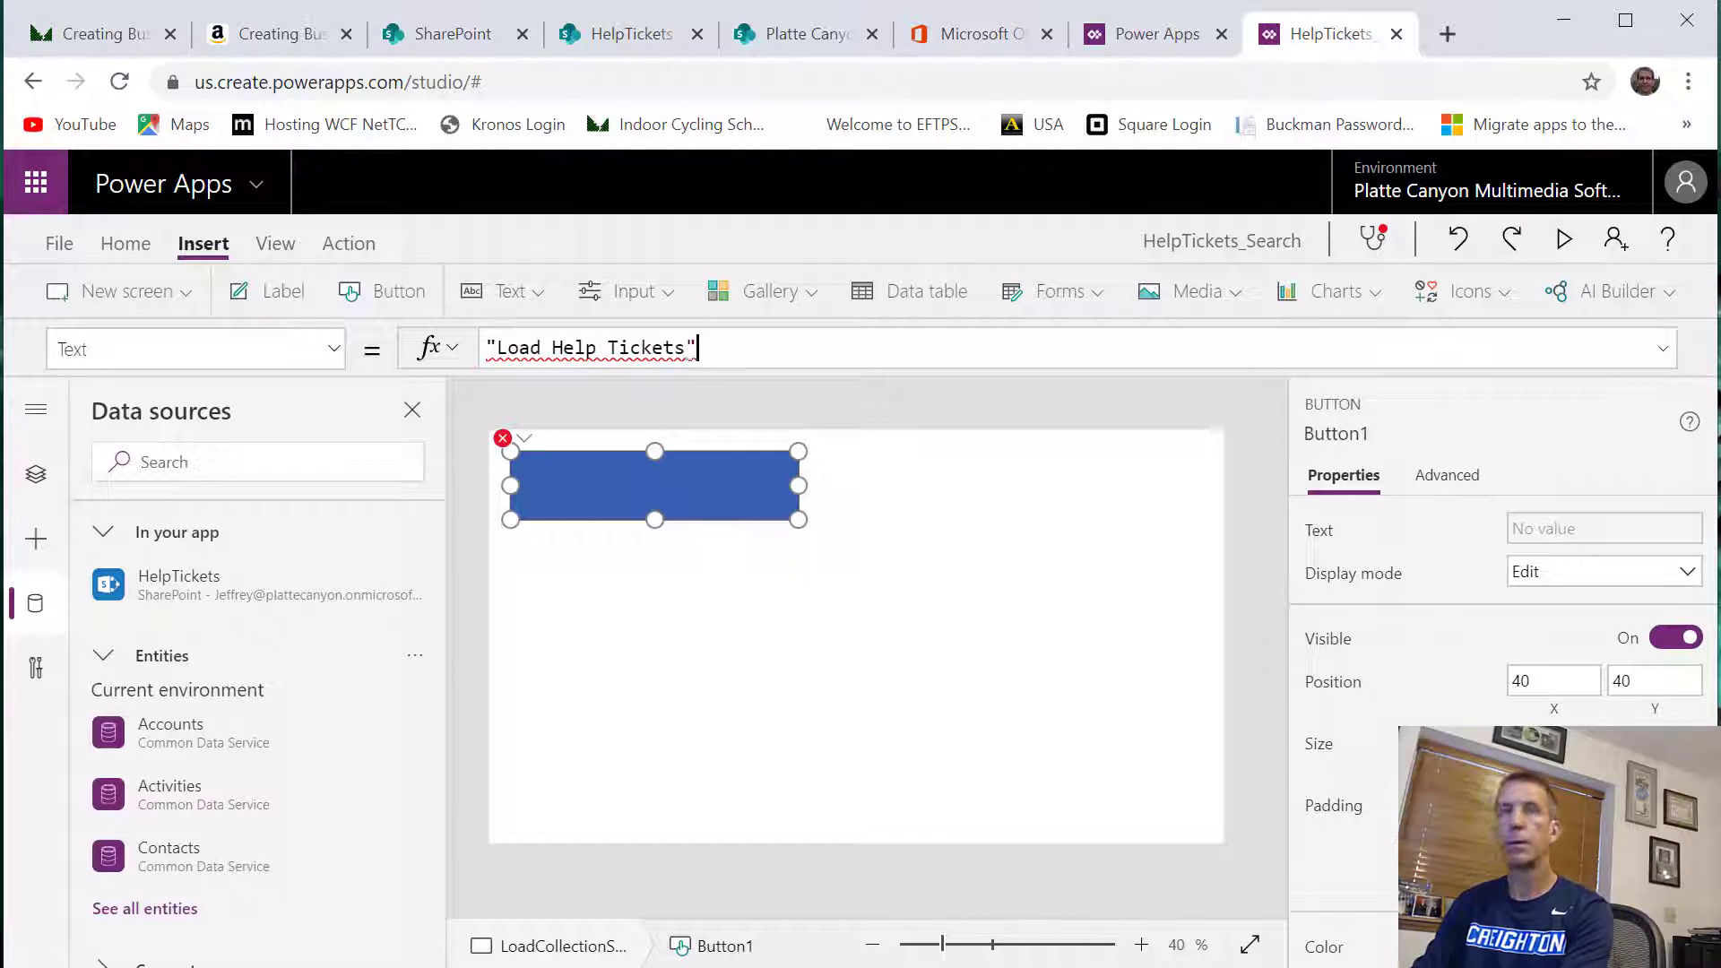
pyautogui.write('"')
pyautogui.press('Return')
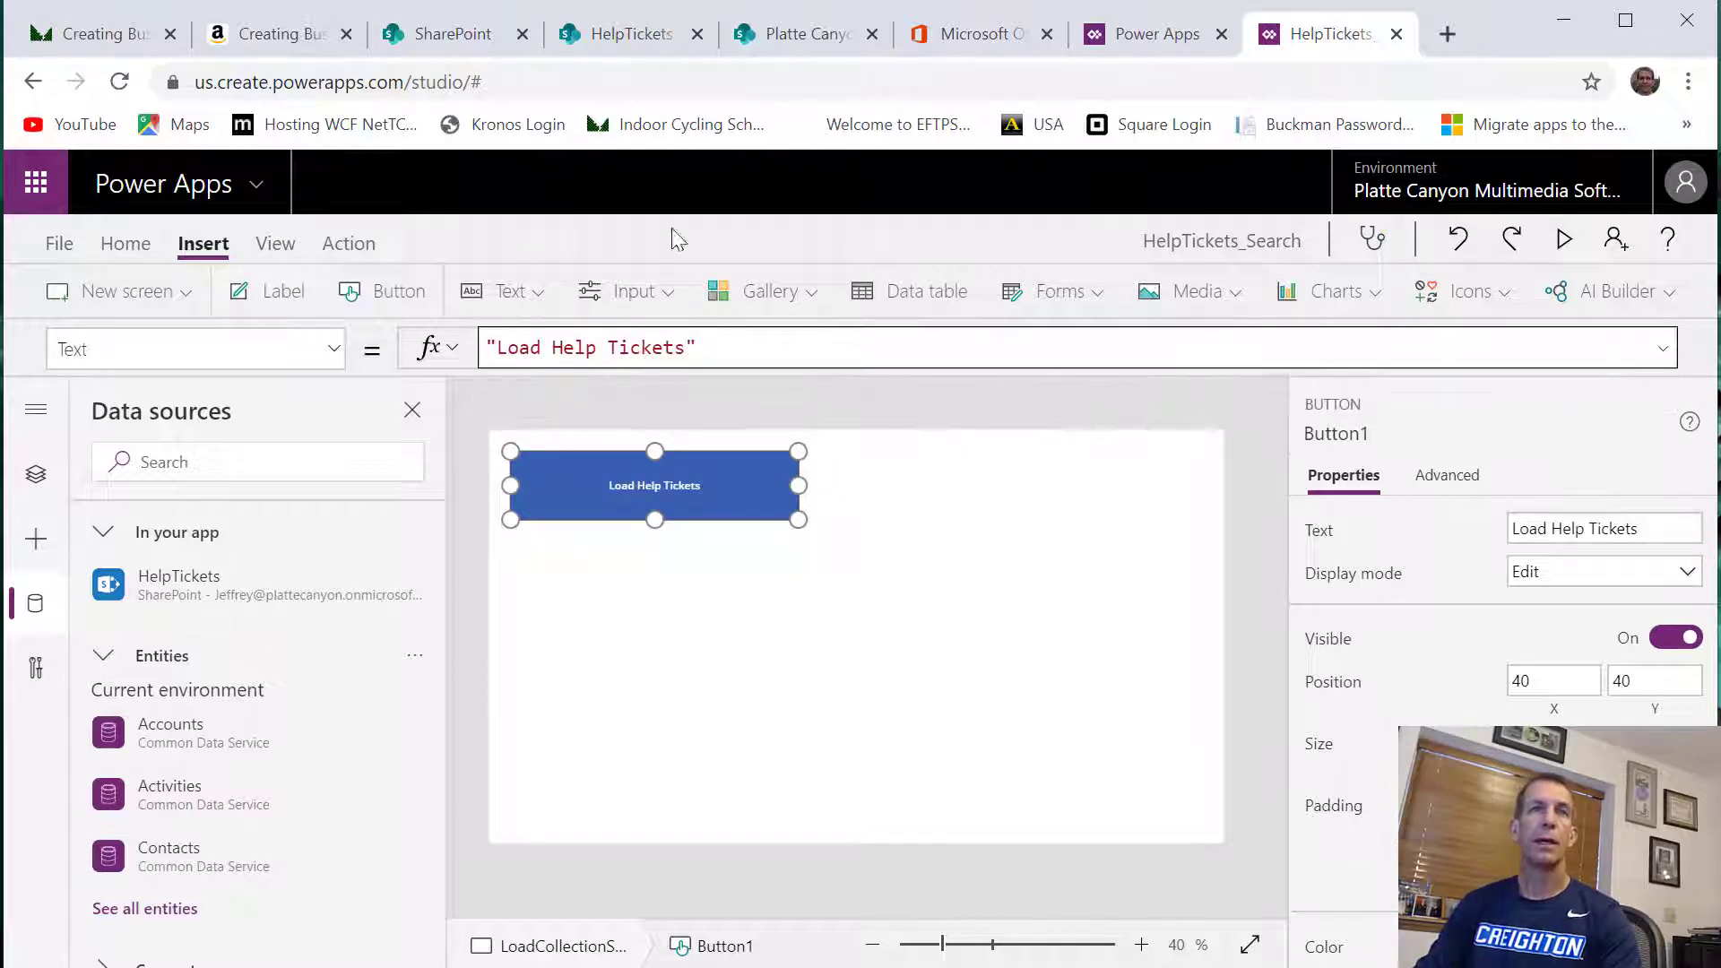
# Start the button's OnSelect formula with ClearCollect, using HelpTicketCollection as the collection name
pyautogui.click(333, 351)
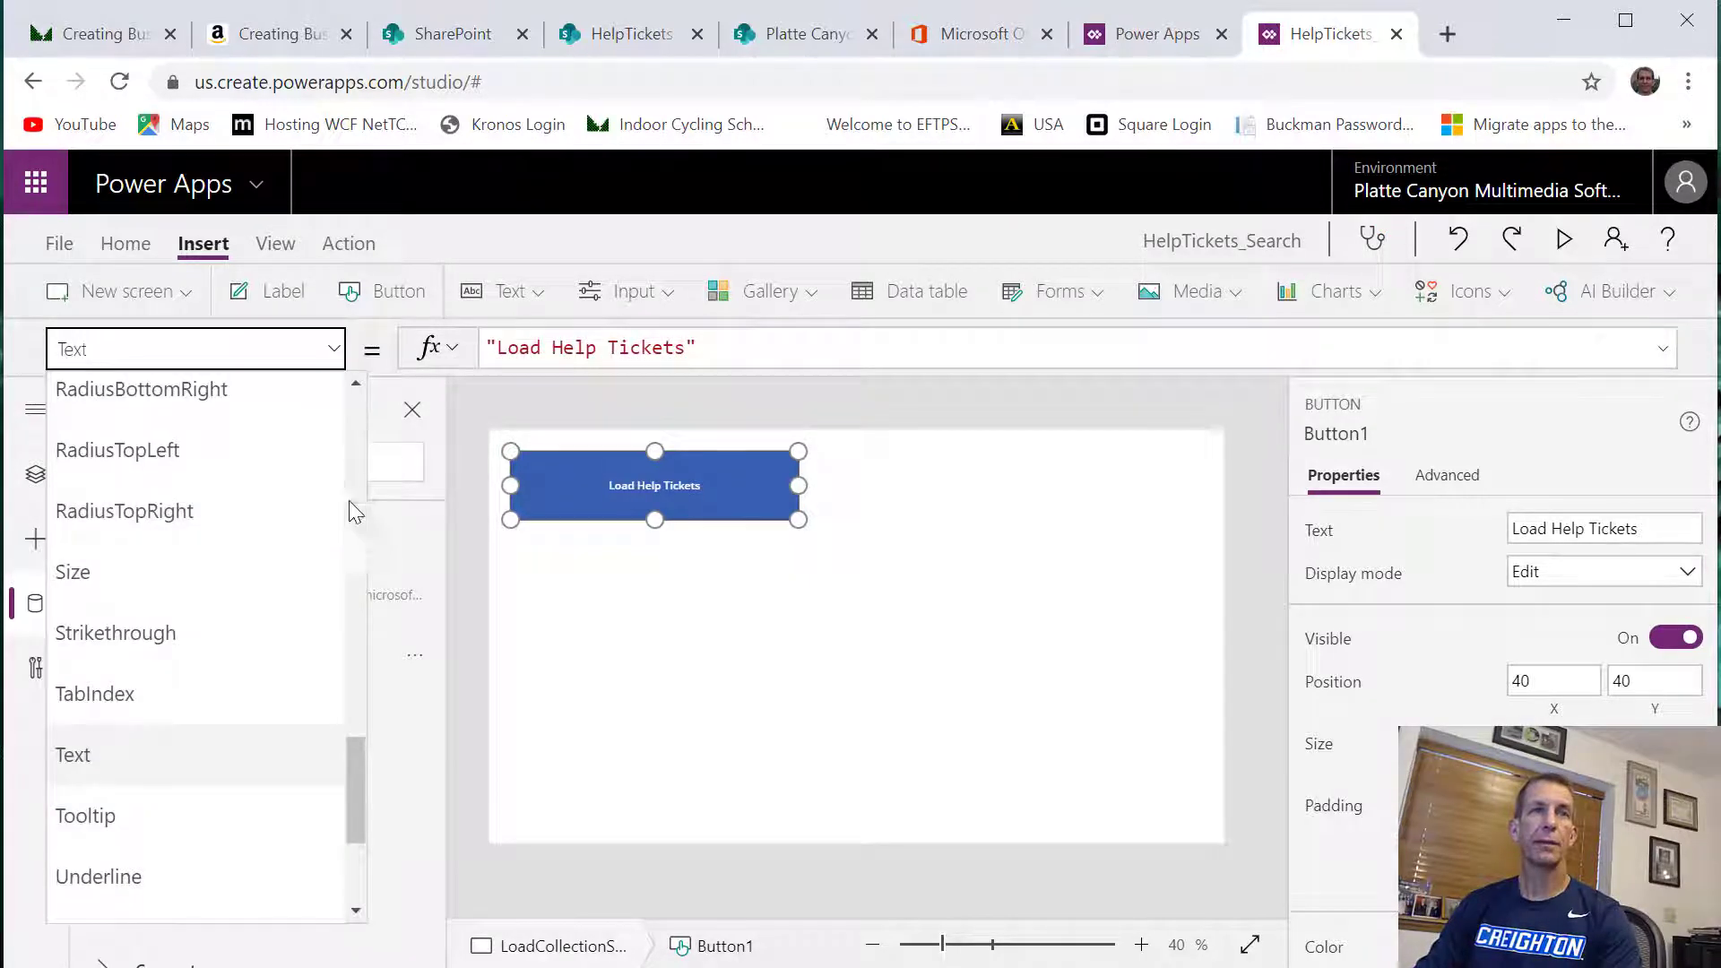
pyautogui.scroll(5, 355, 512)
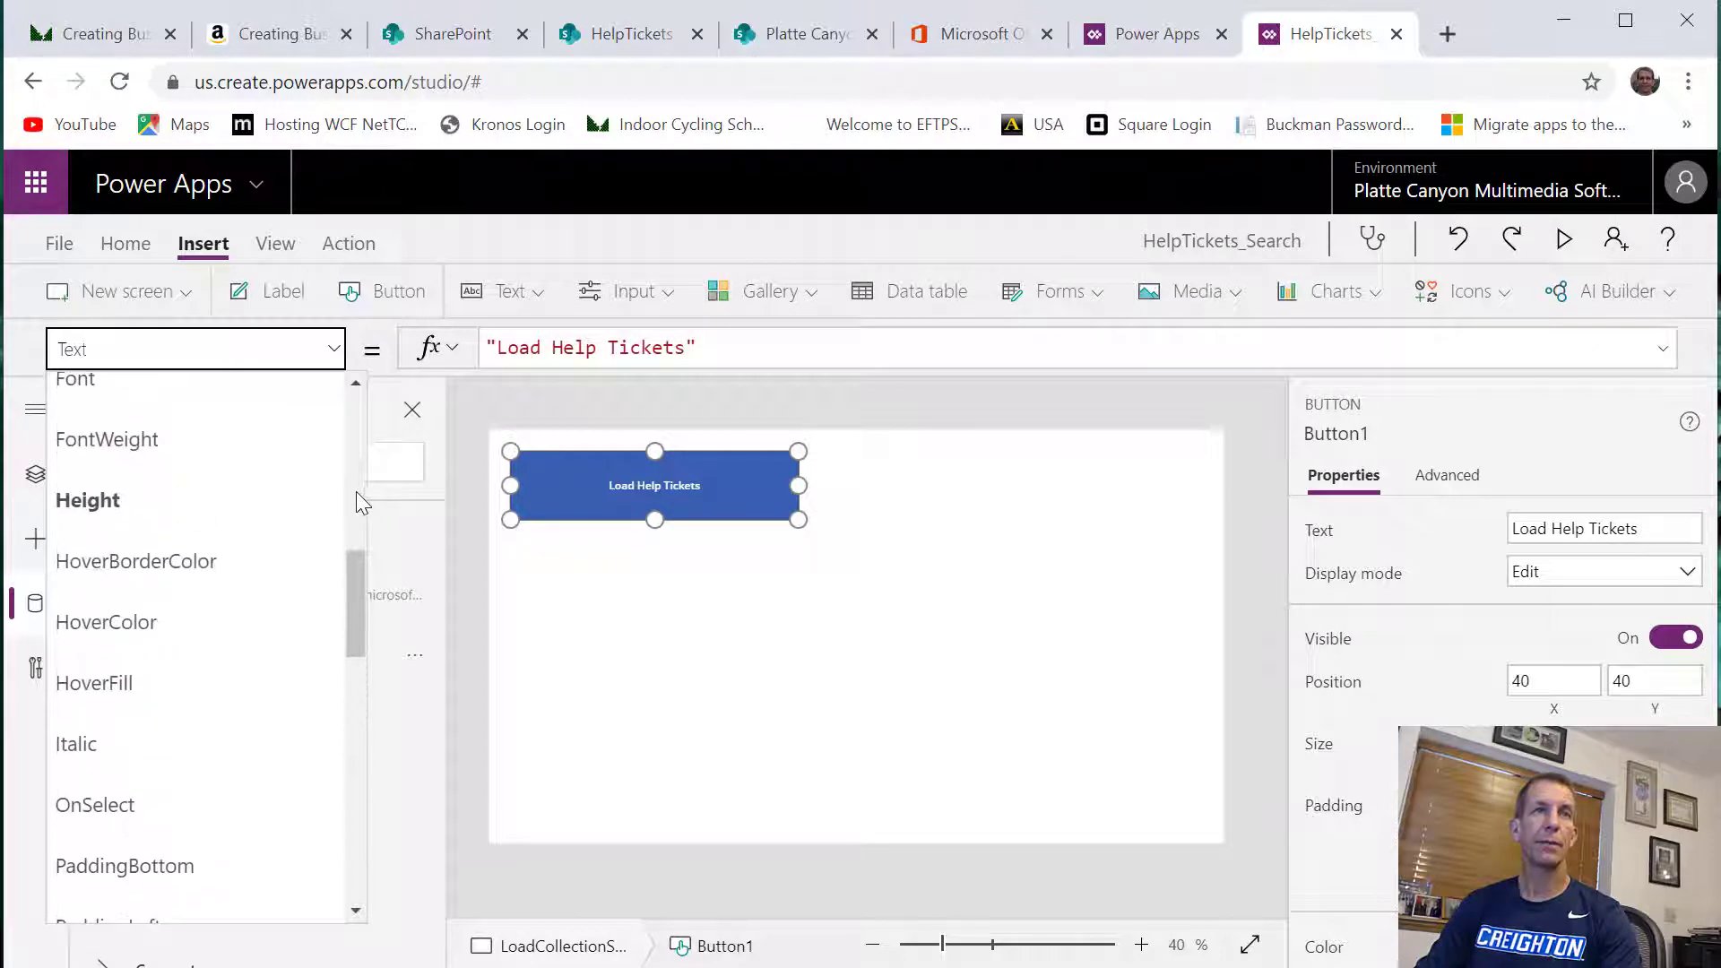
pyautogui.scroll(3, 354, 454)
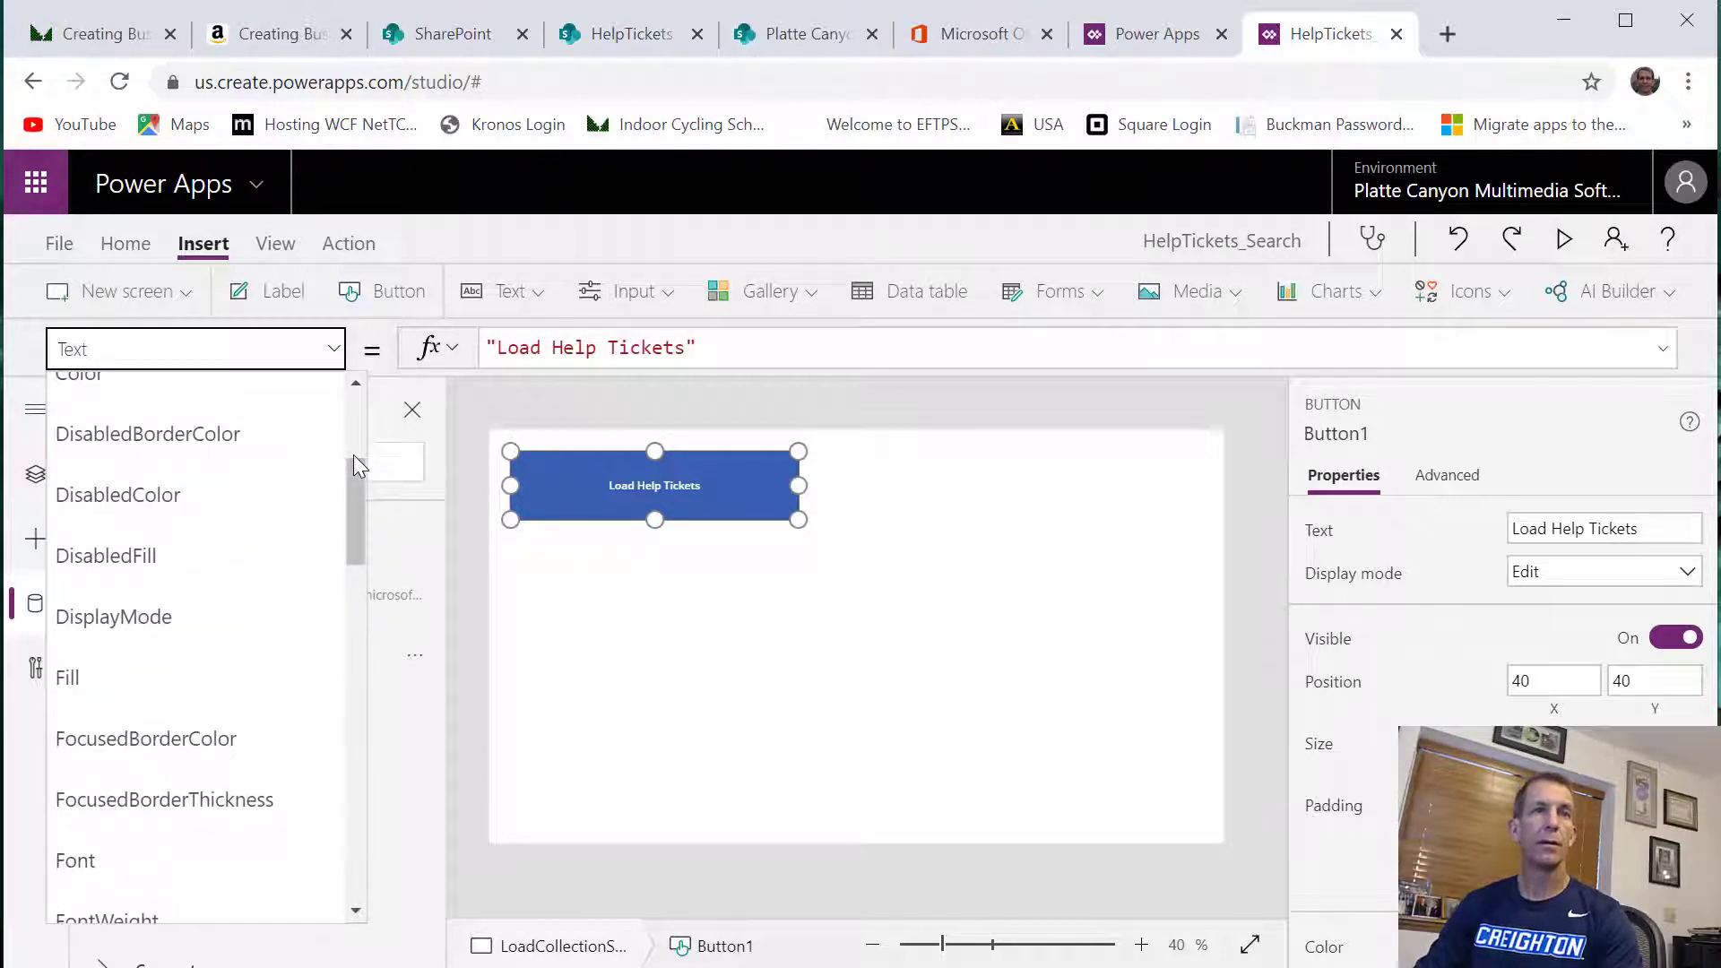
pyautogui.scroll(-9, 115, 718)
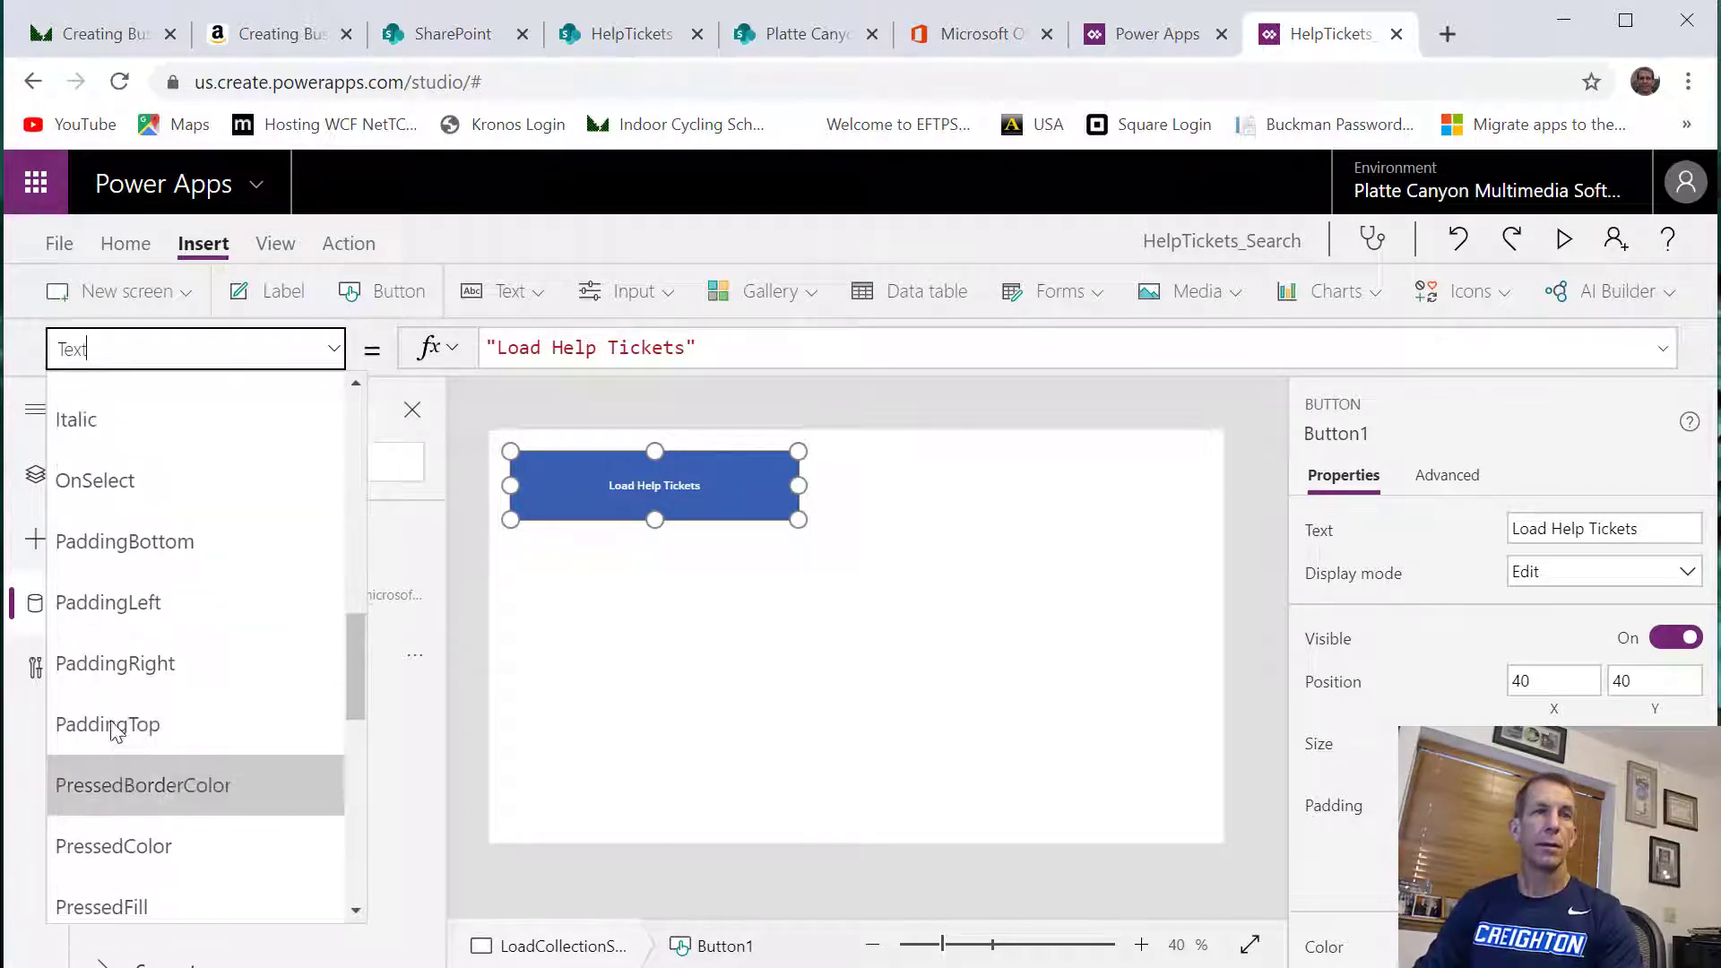
pyautogui.click(128, 489)
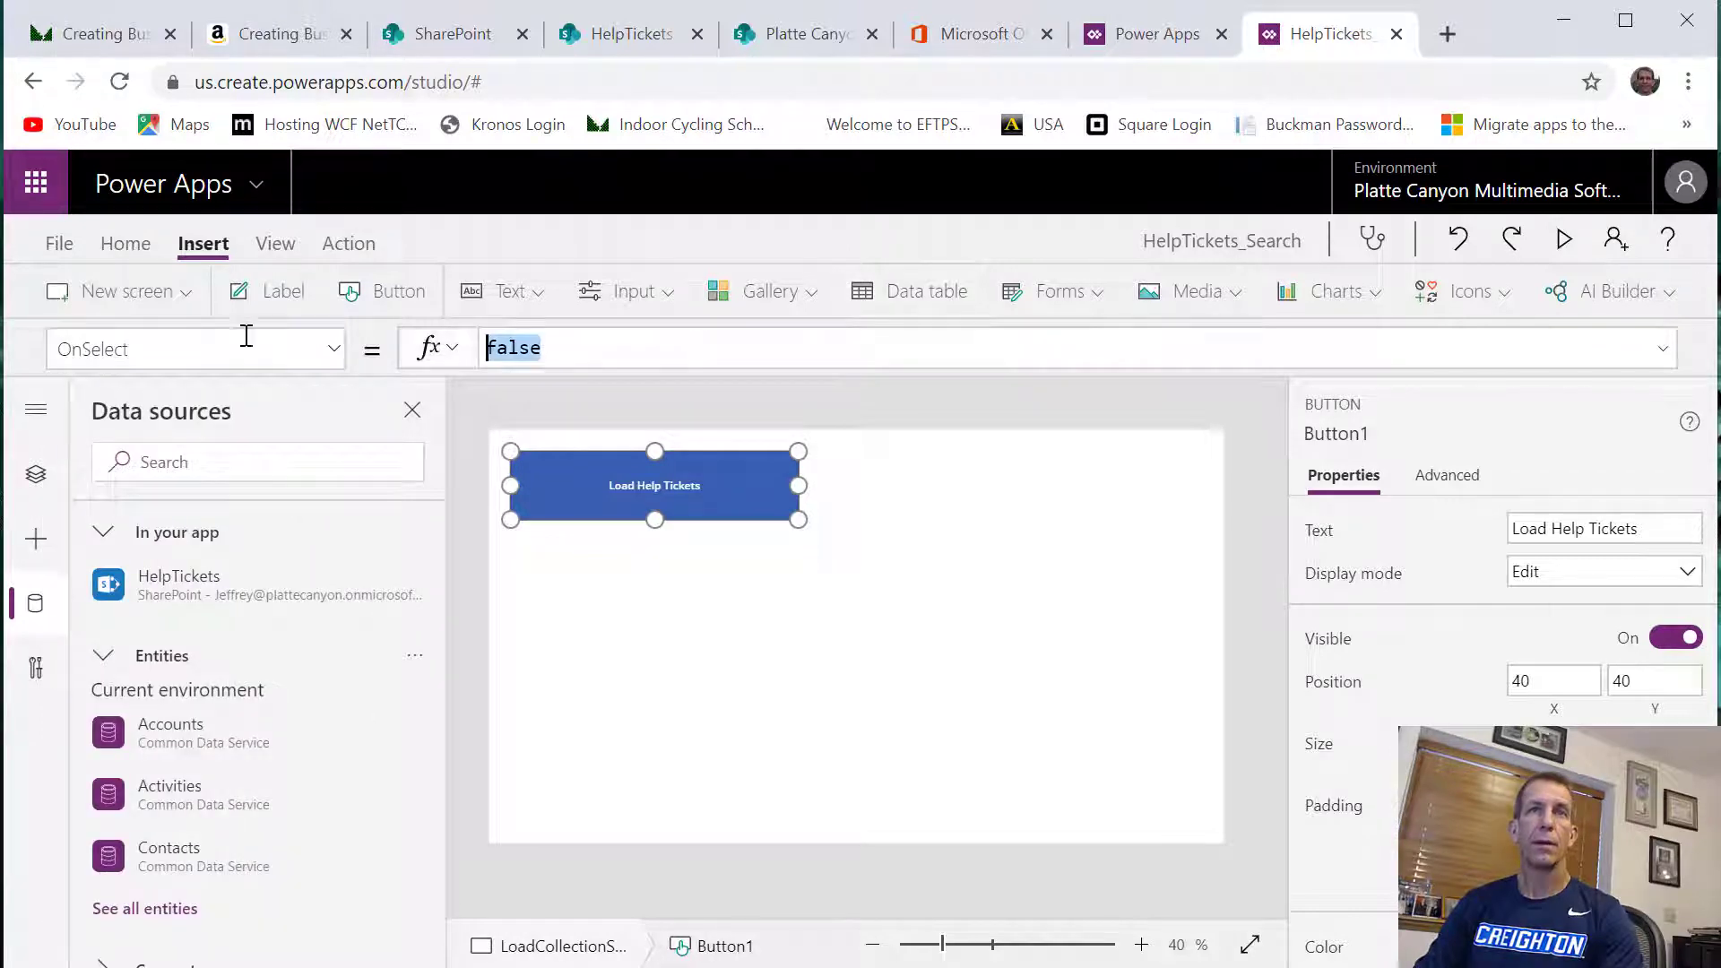
pyautogui.write('C')
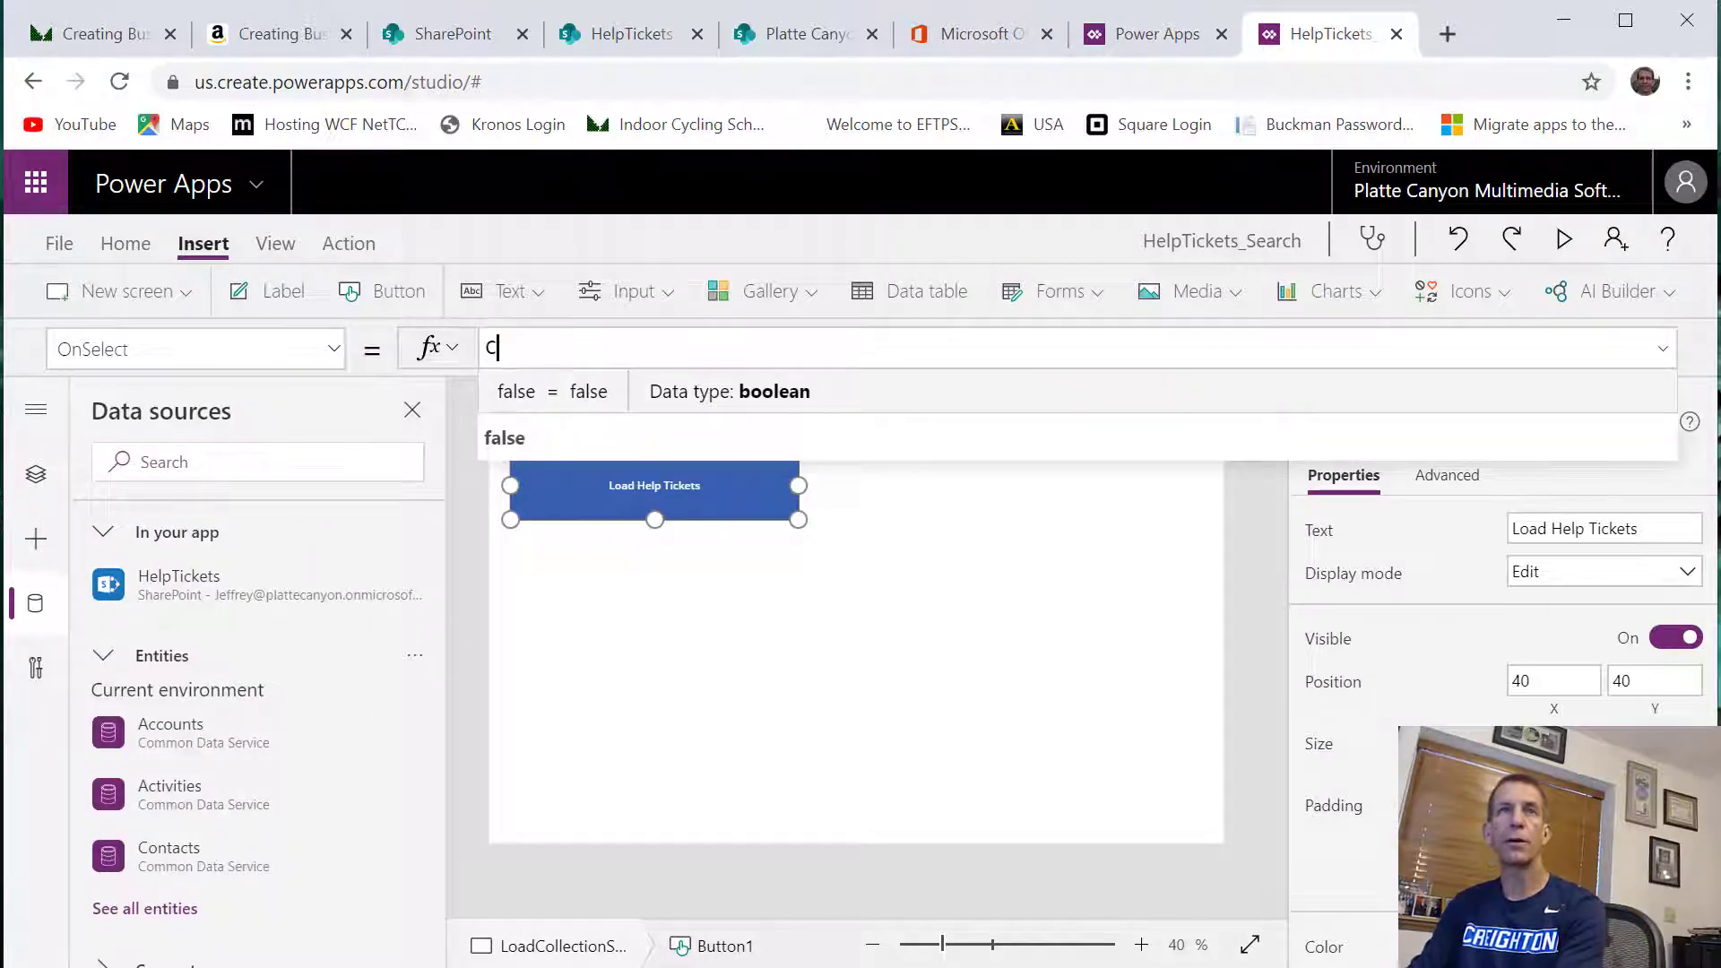
pyautogui.write('learColle')
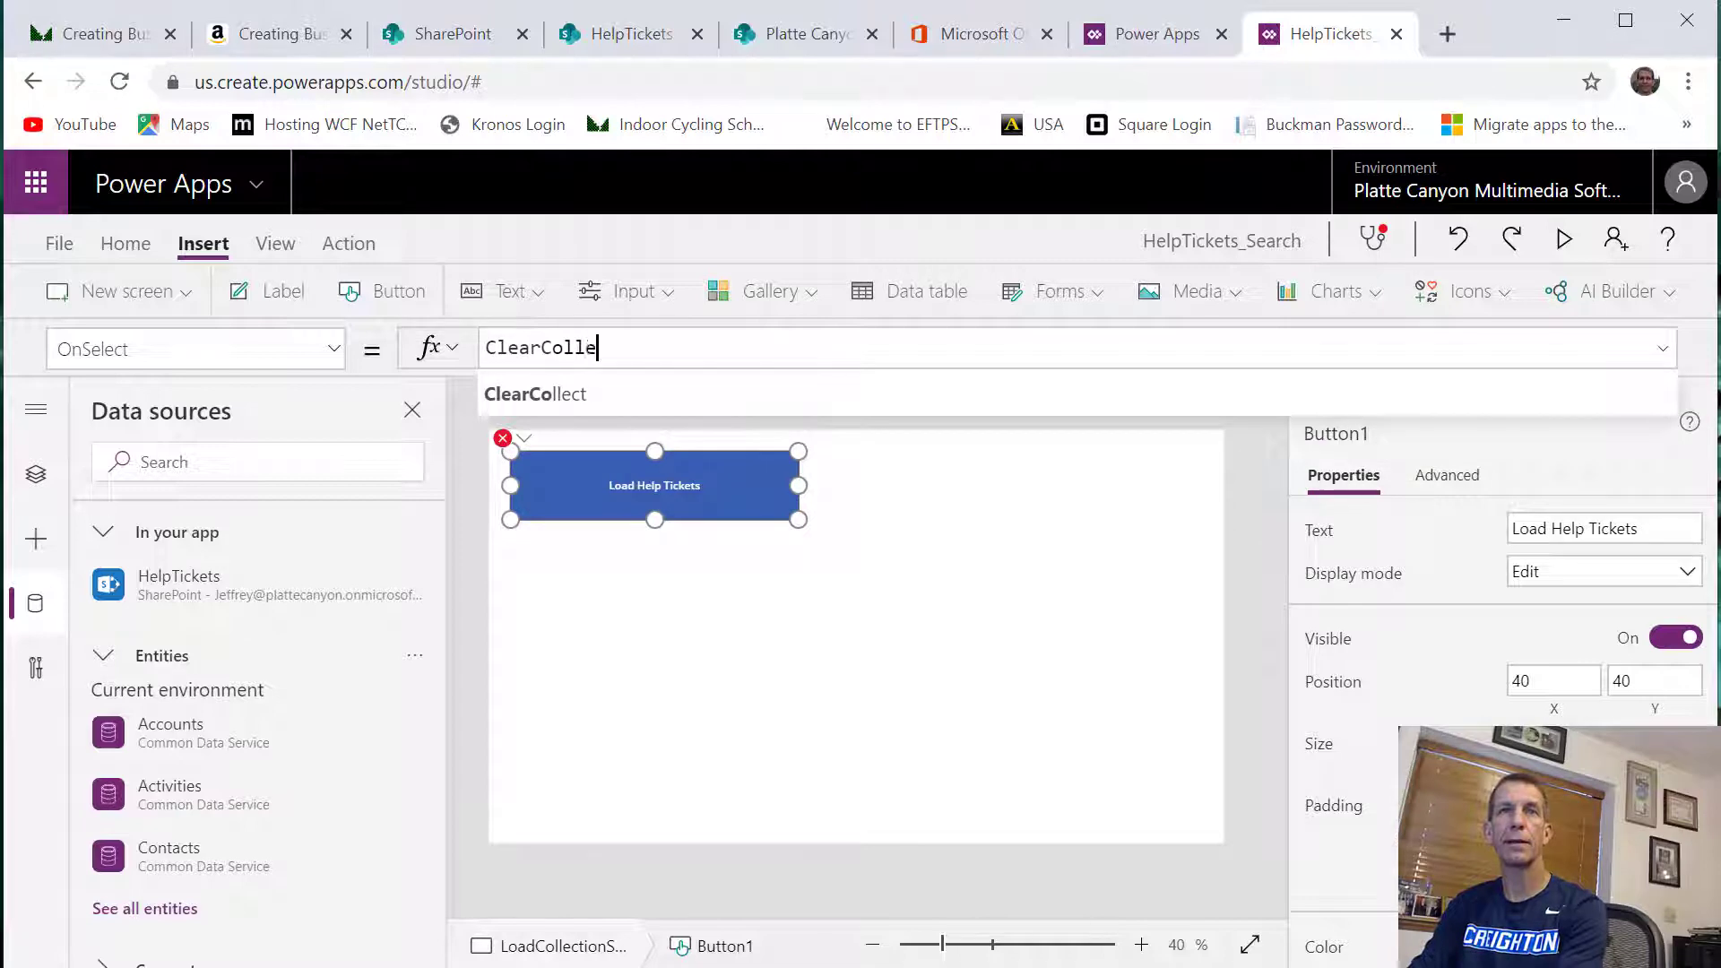
pyautogui.write('ct')
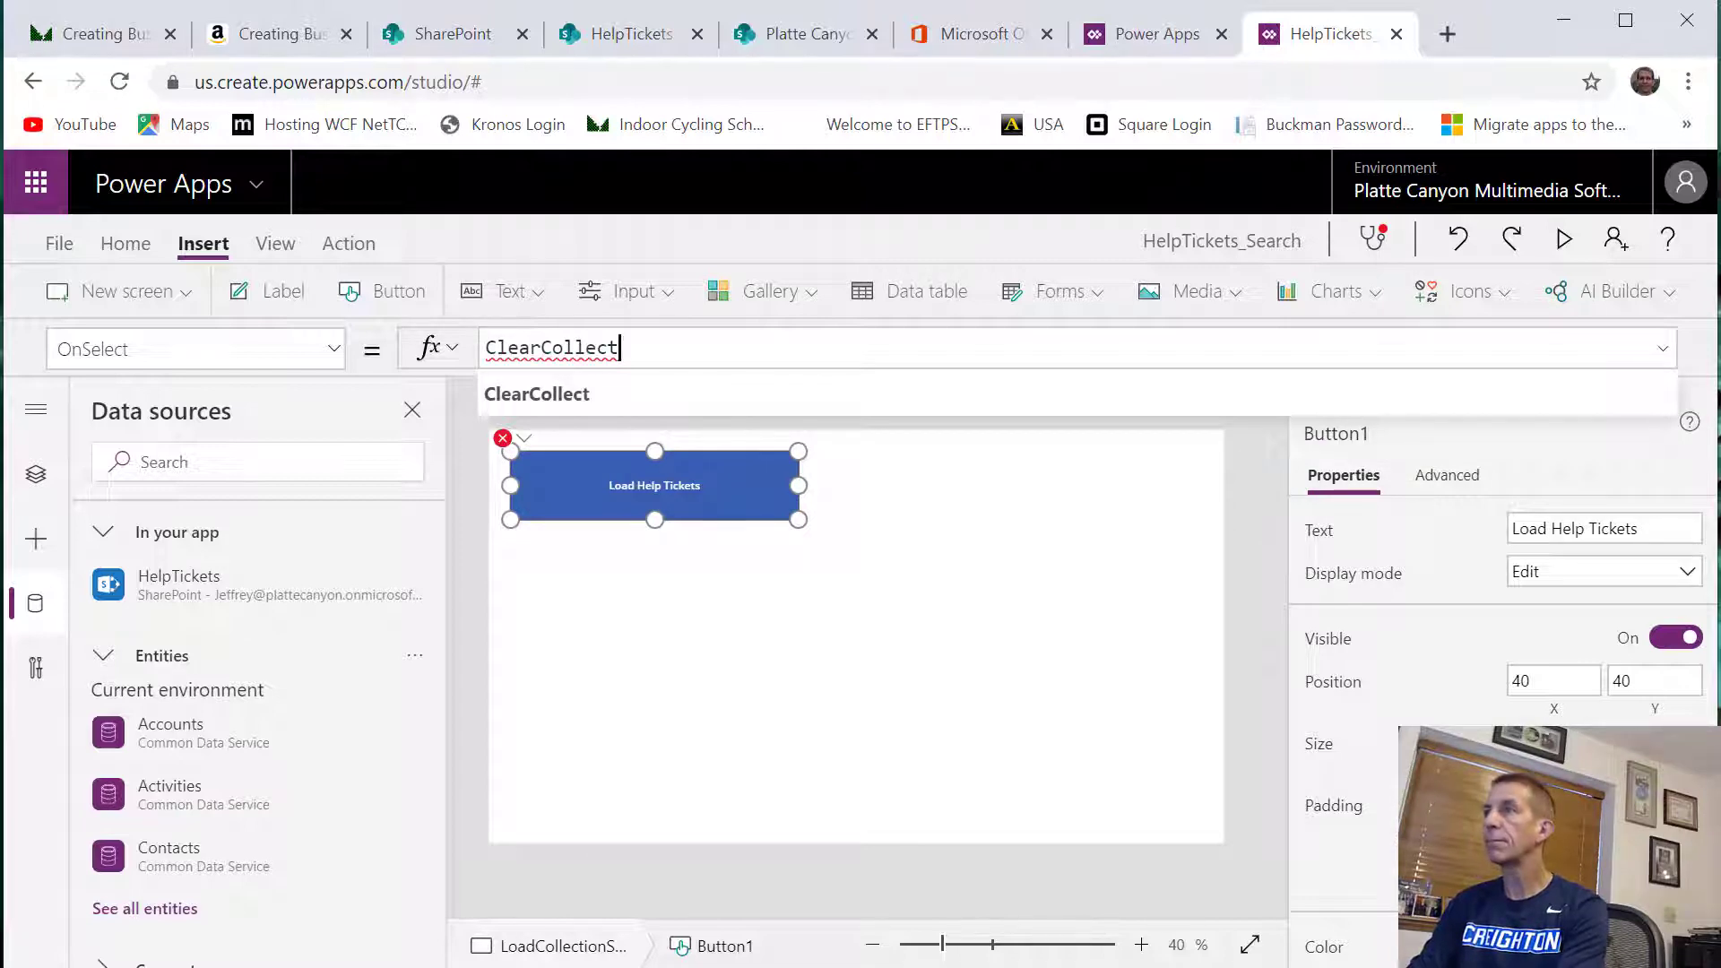
pyautogui.write('(Help')
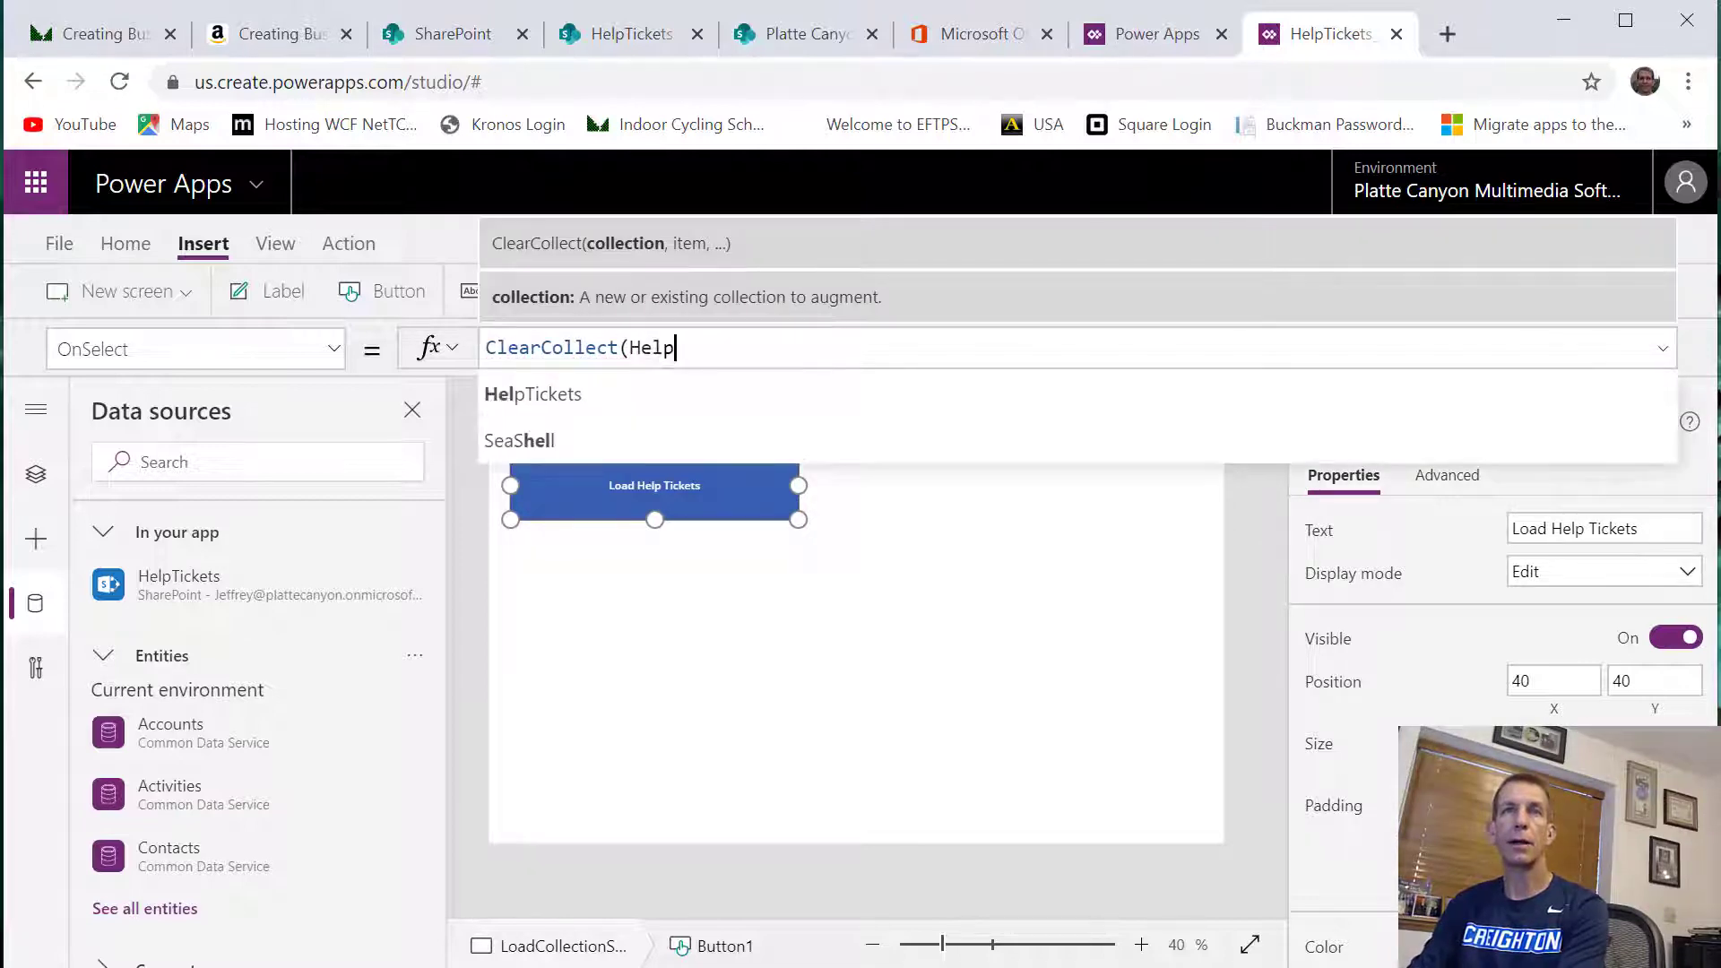
pyautogui.write('TicketCollection')
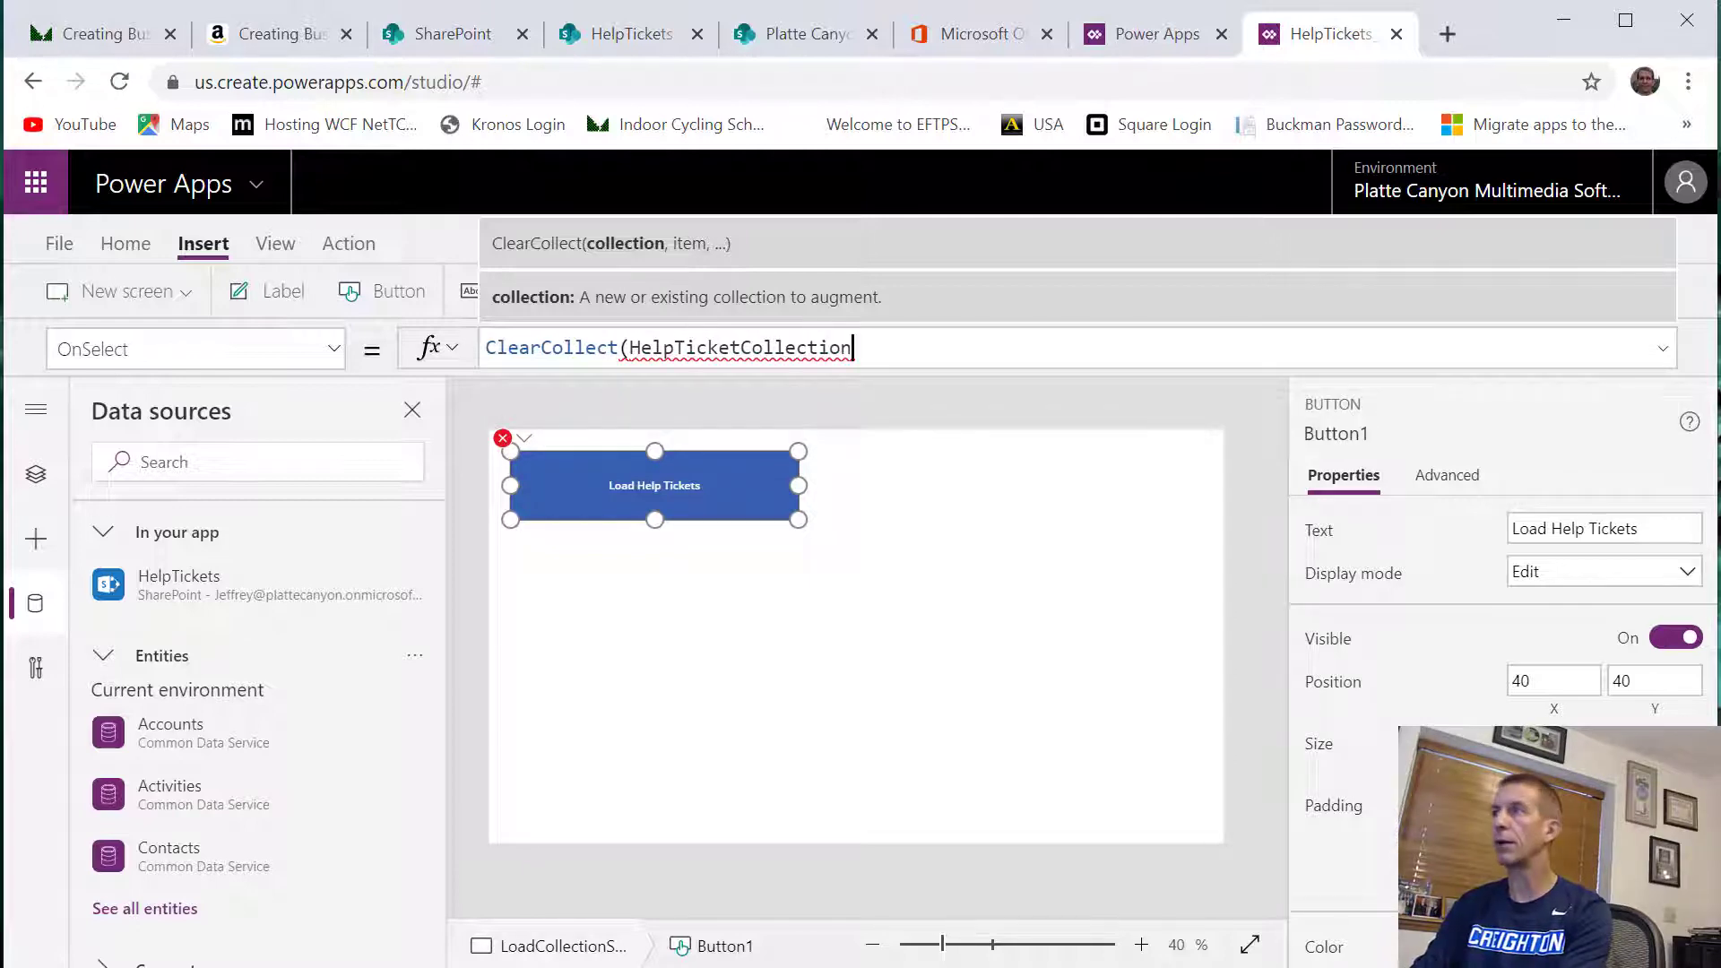
pyautogui.write(', ')
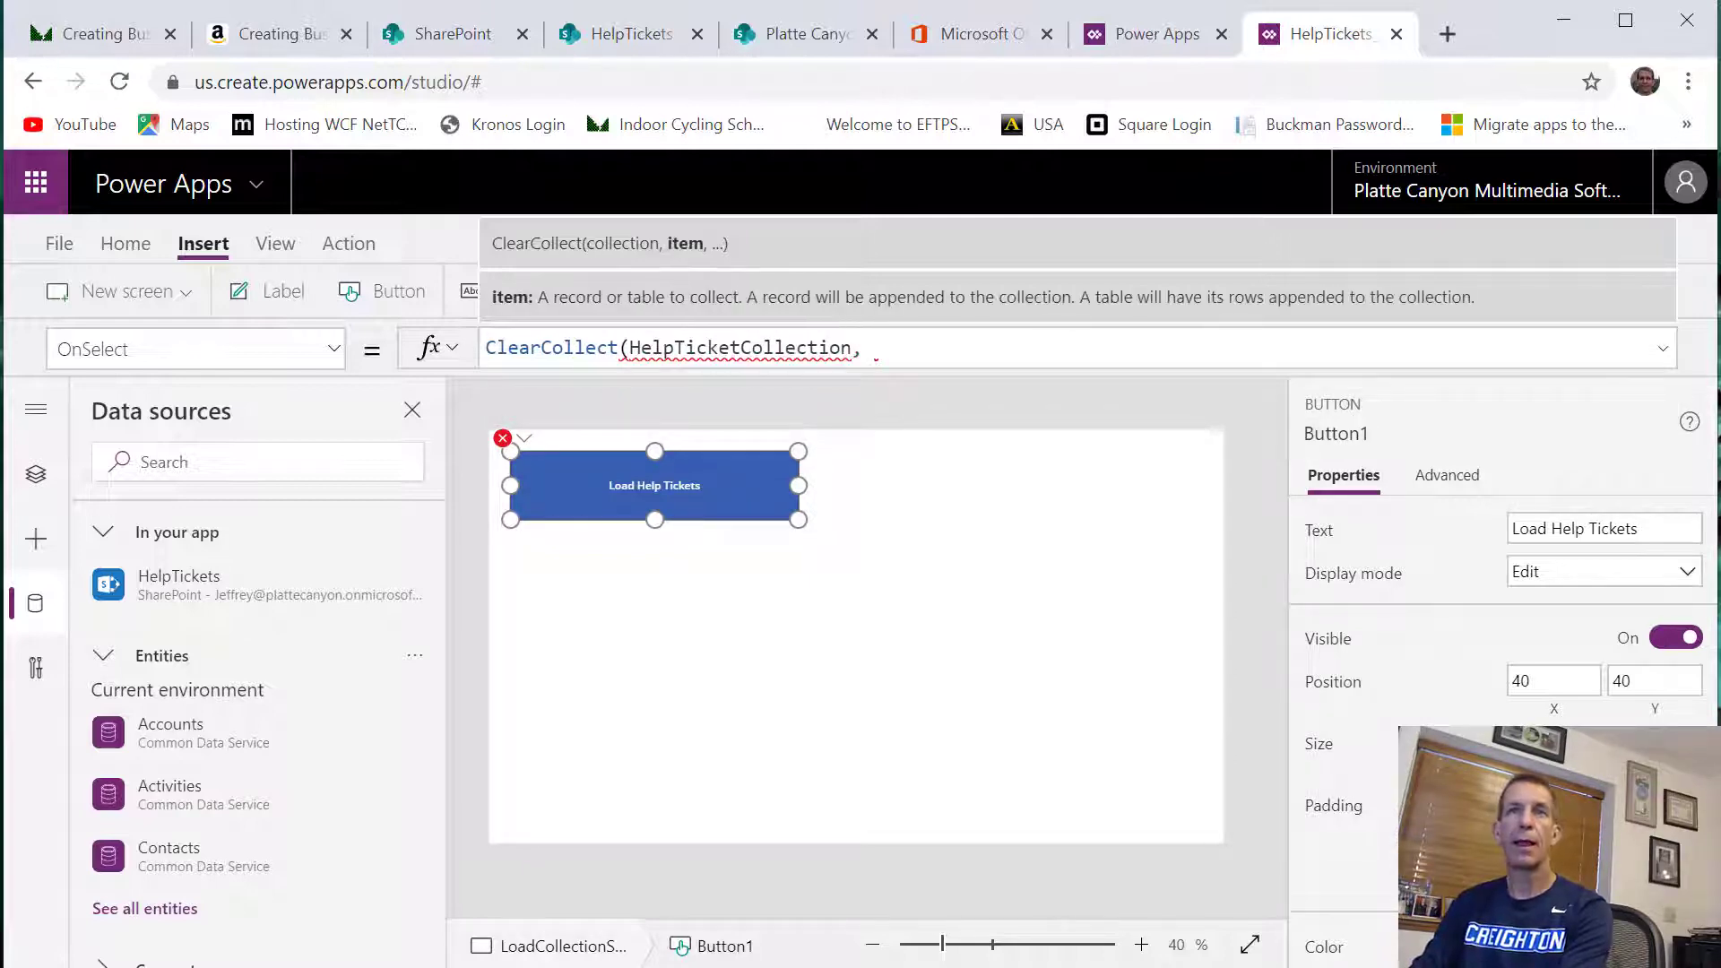
pyautogui.write("'Hel")
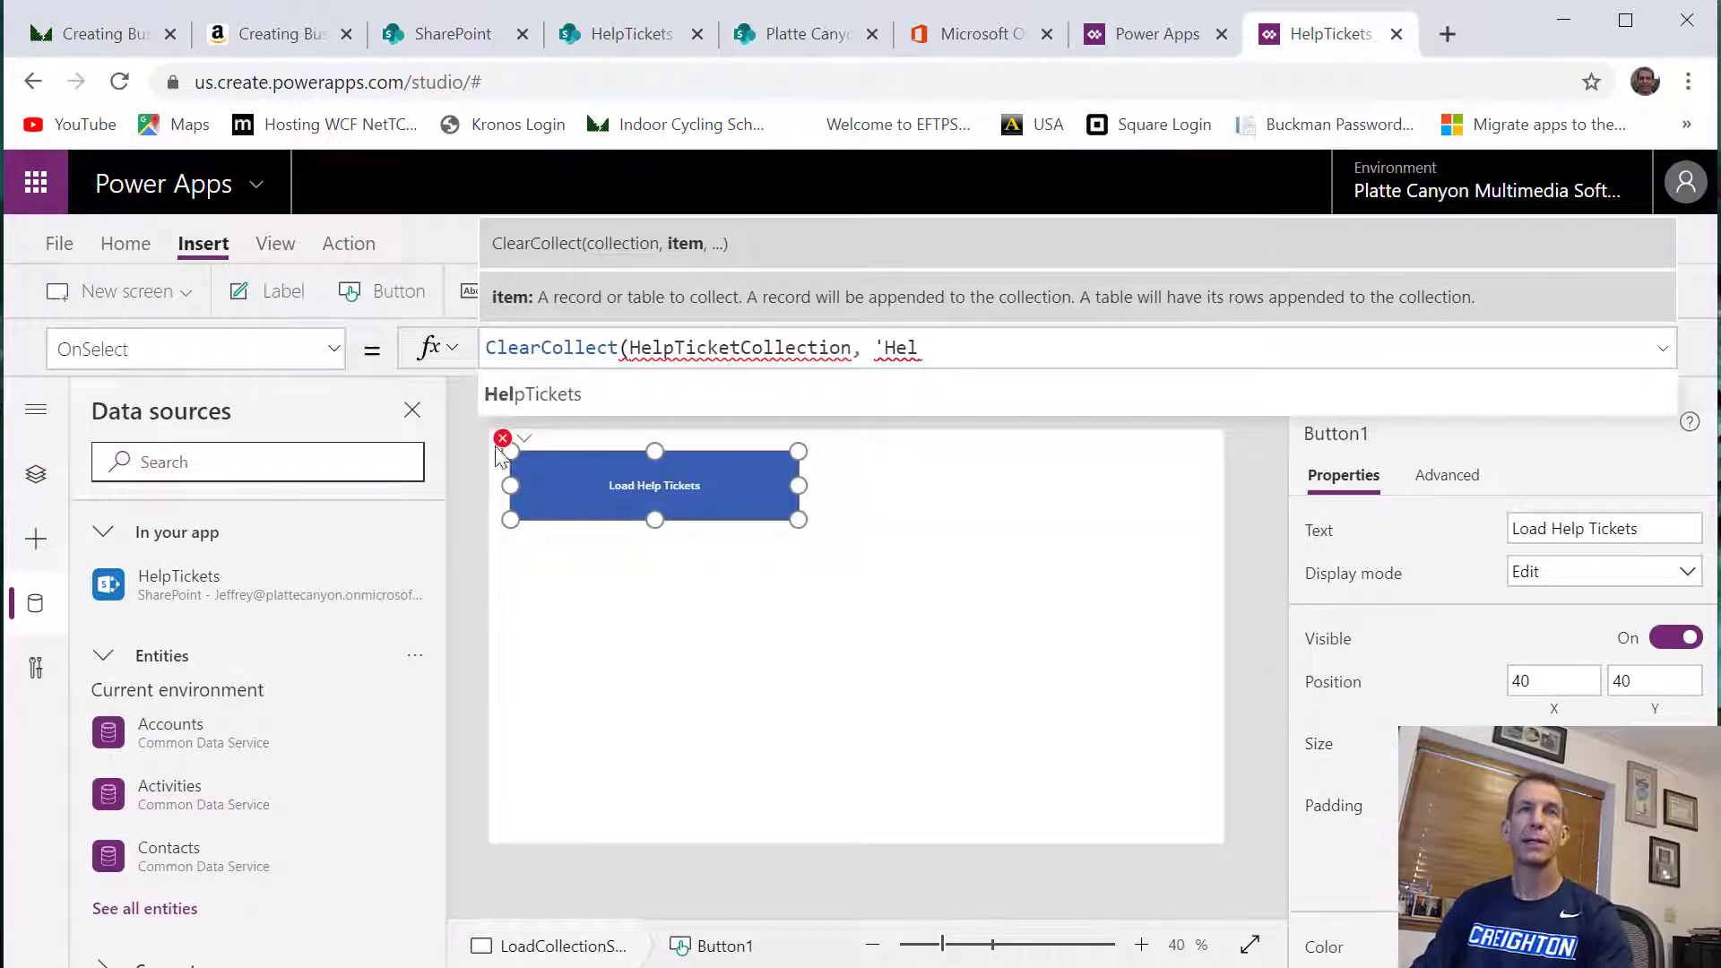
# Complete the button's ClearCollect formula with the HelpTickets data source as the item to collect
pyautogui.click(555, 401)
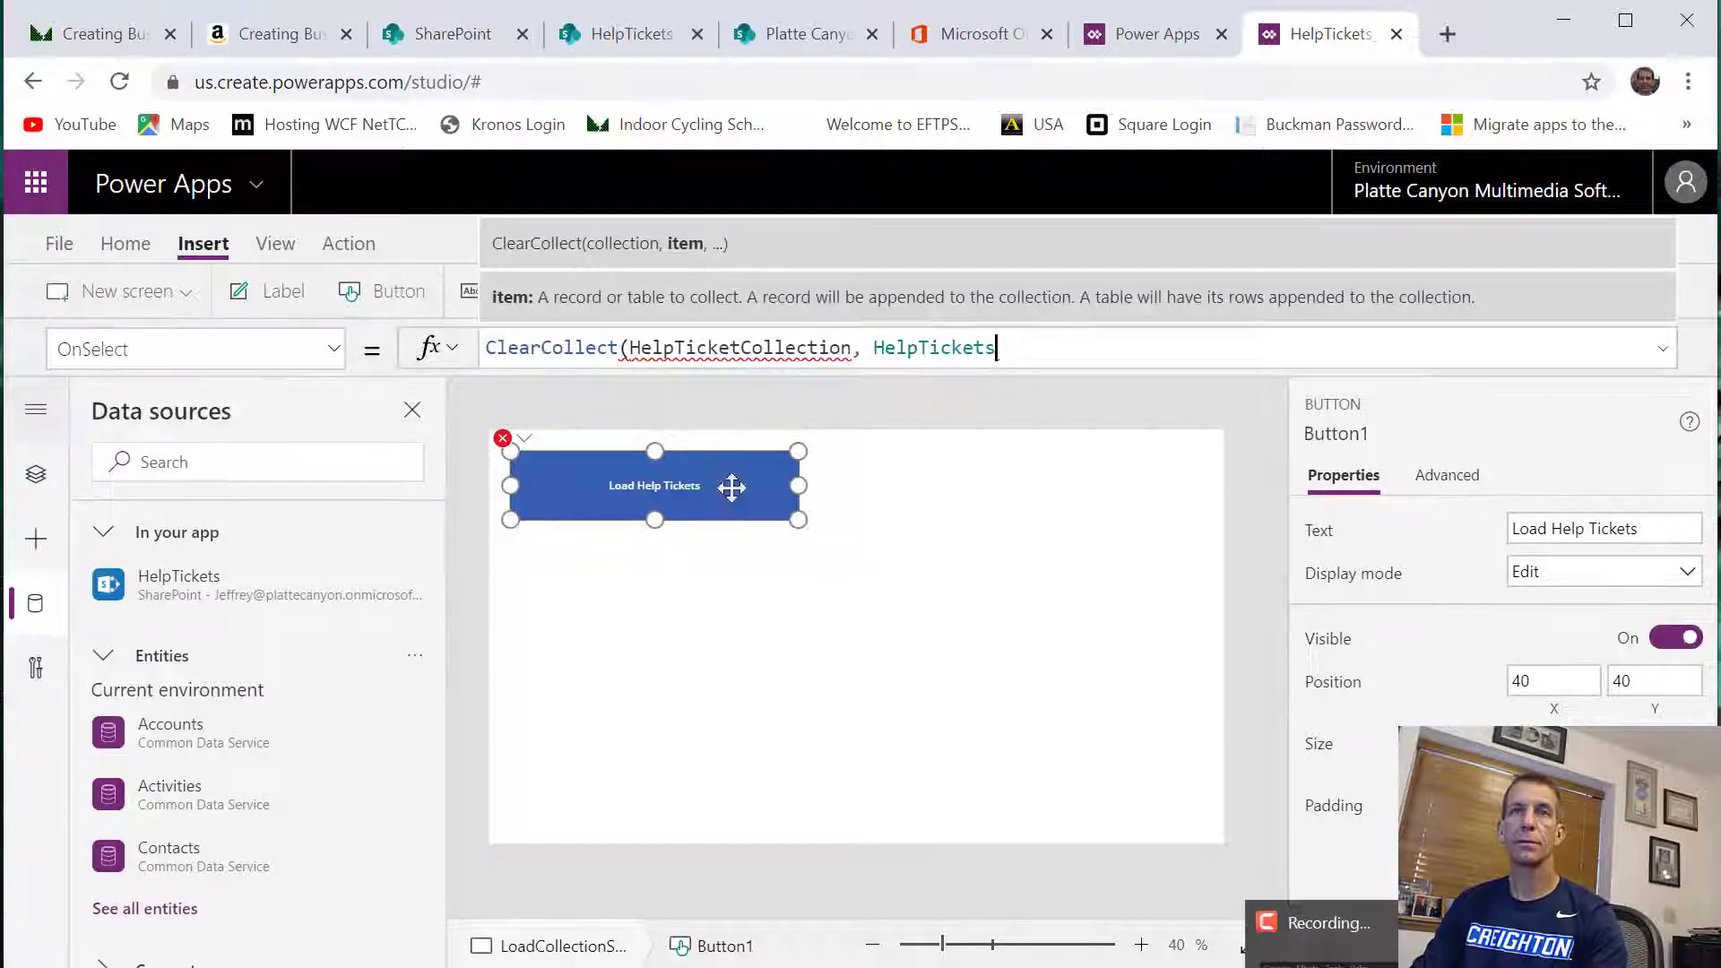
pyautogui.click(1068, 348)
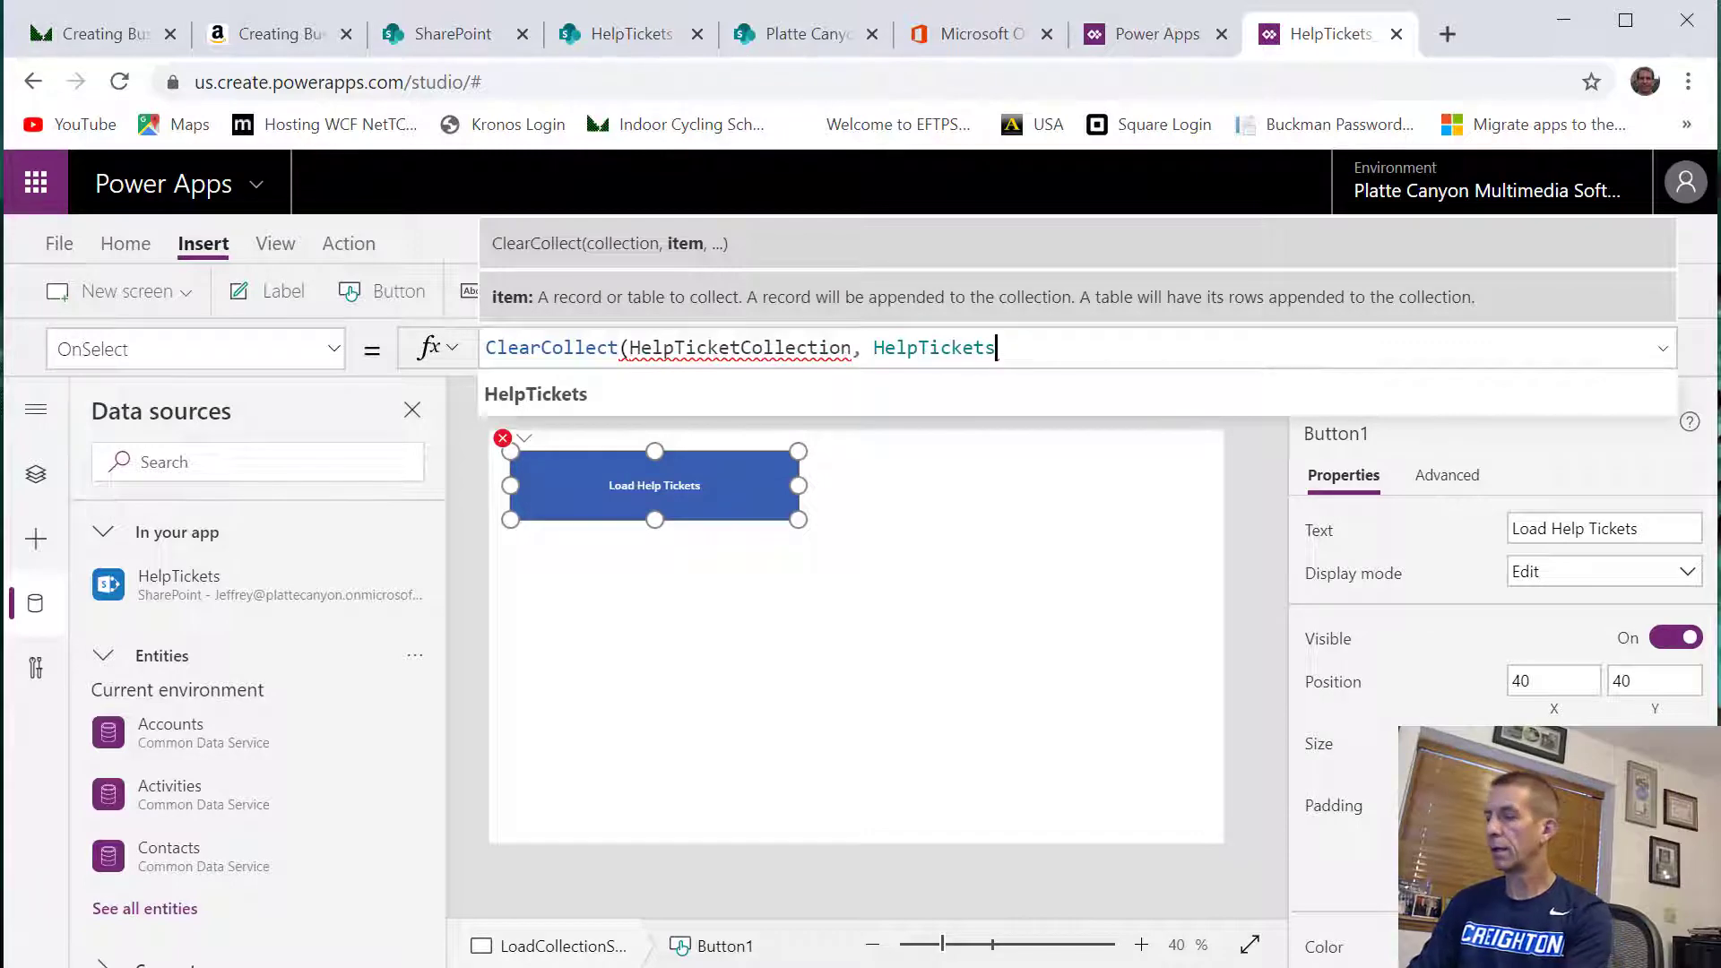
pyautogui.write(')')
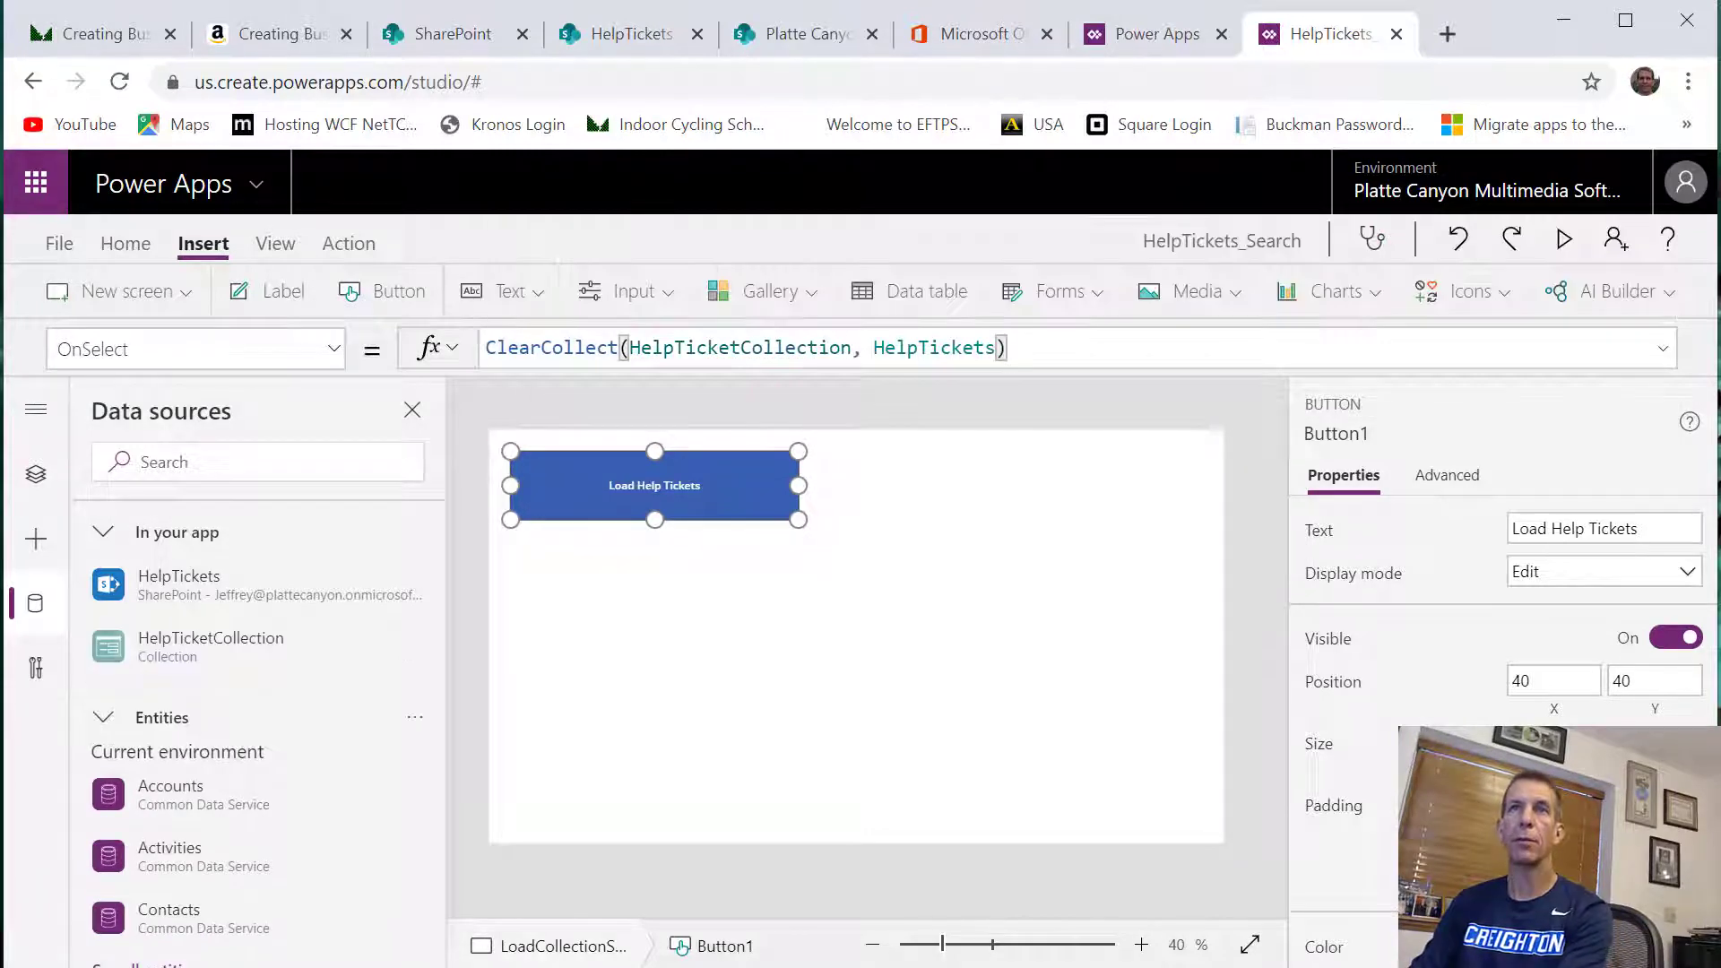
pyautogui.write(';')
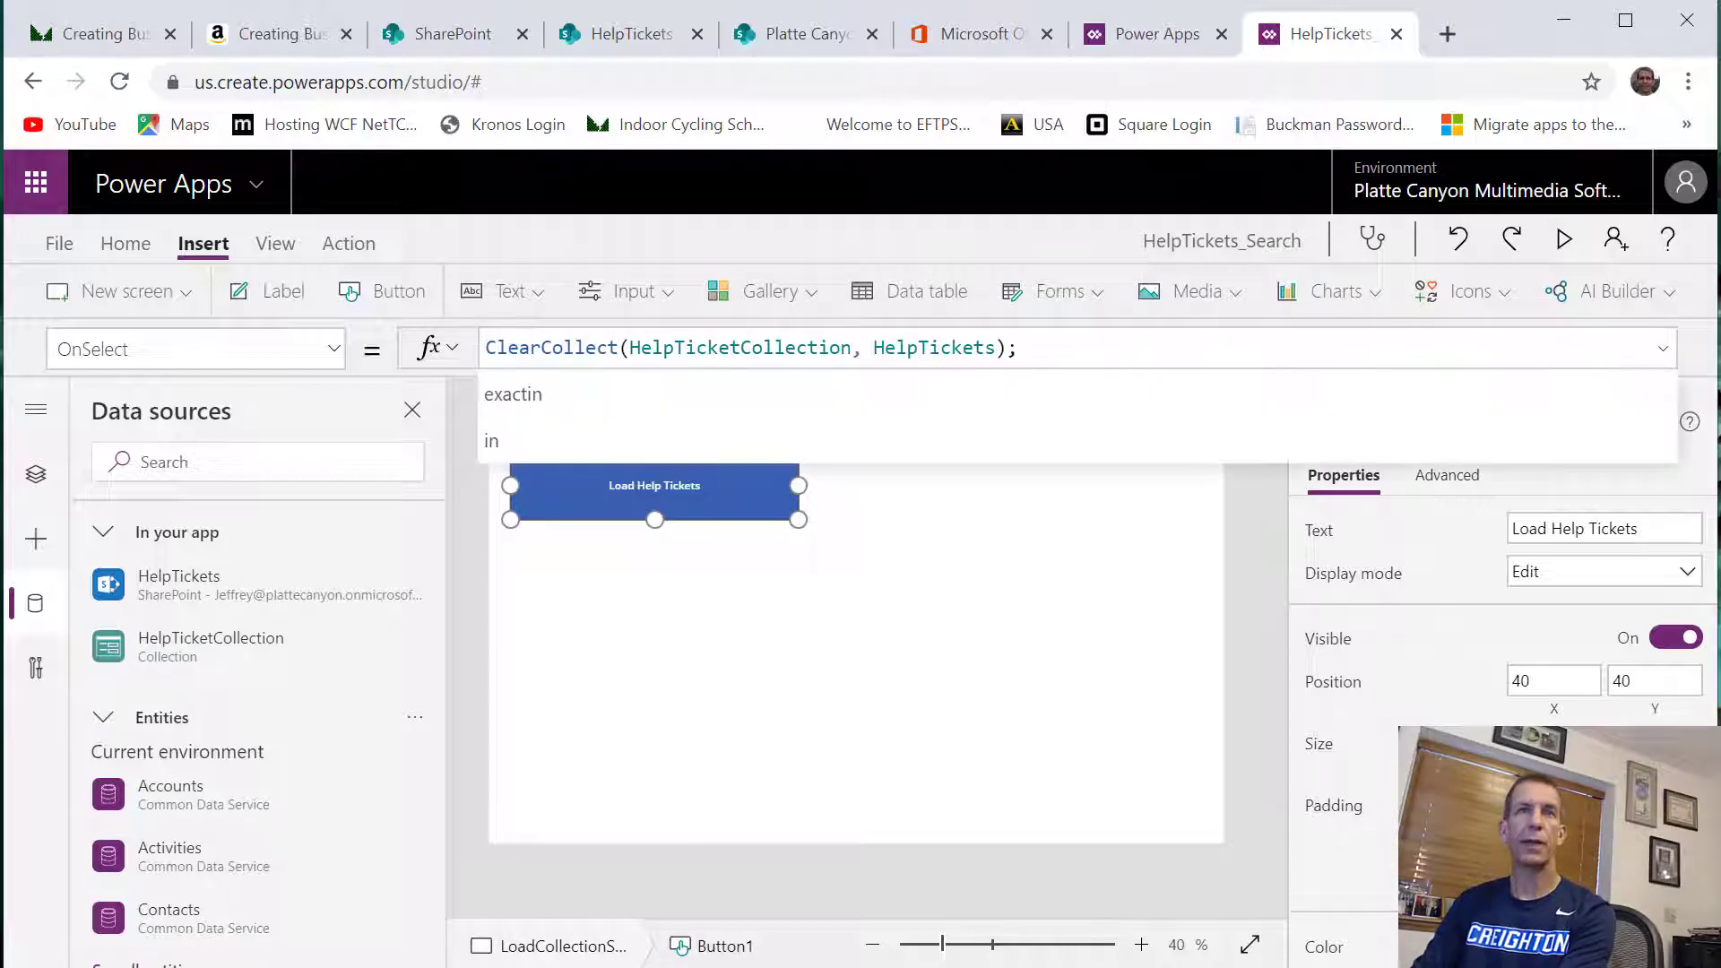
pyautogui.write(' Navigat')
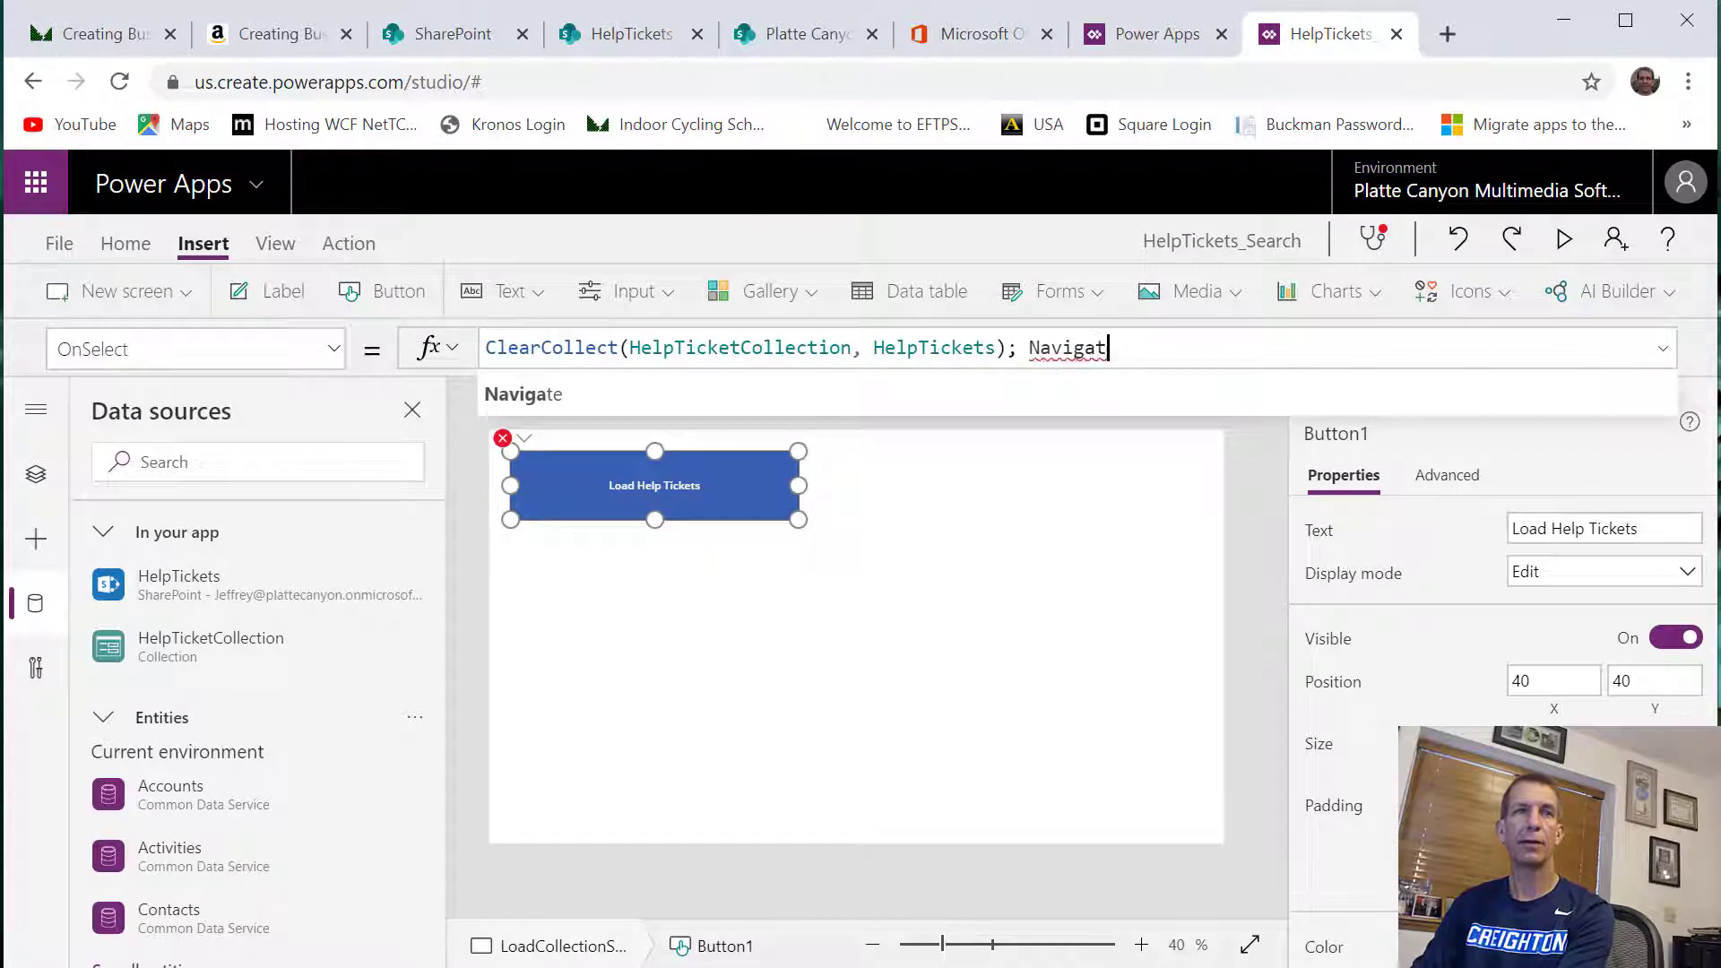
pyautogui.write('e(')
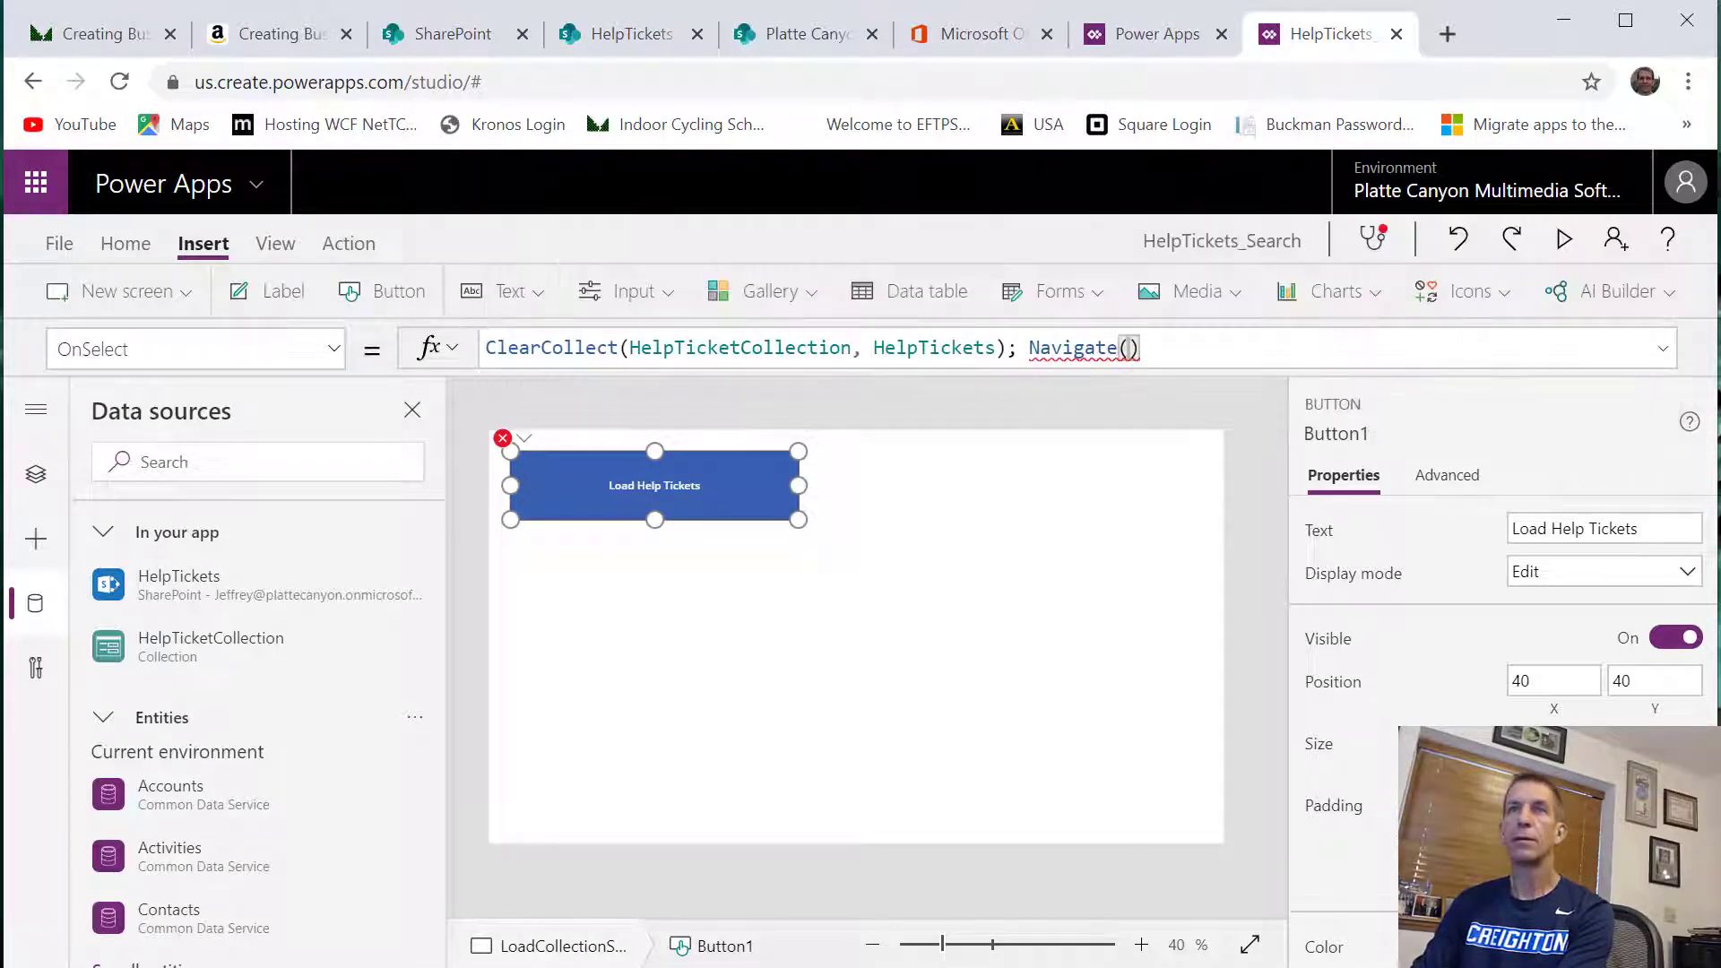
pyautogui.moveTo(1133, 348); pyautogui.dragTo(1052, 348)
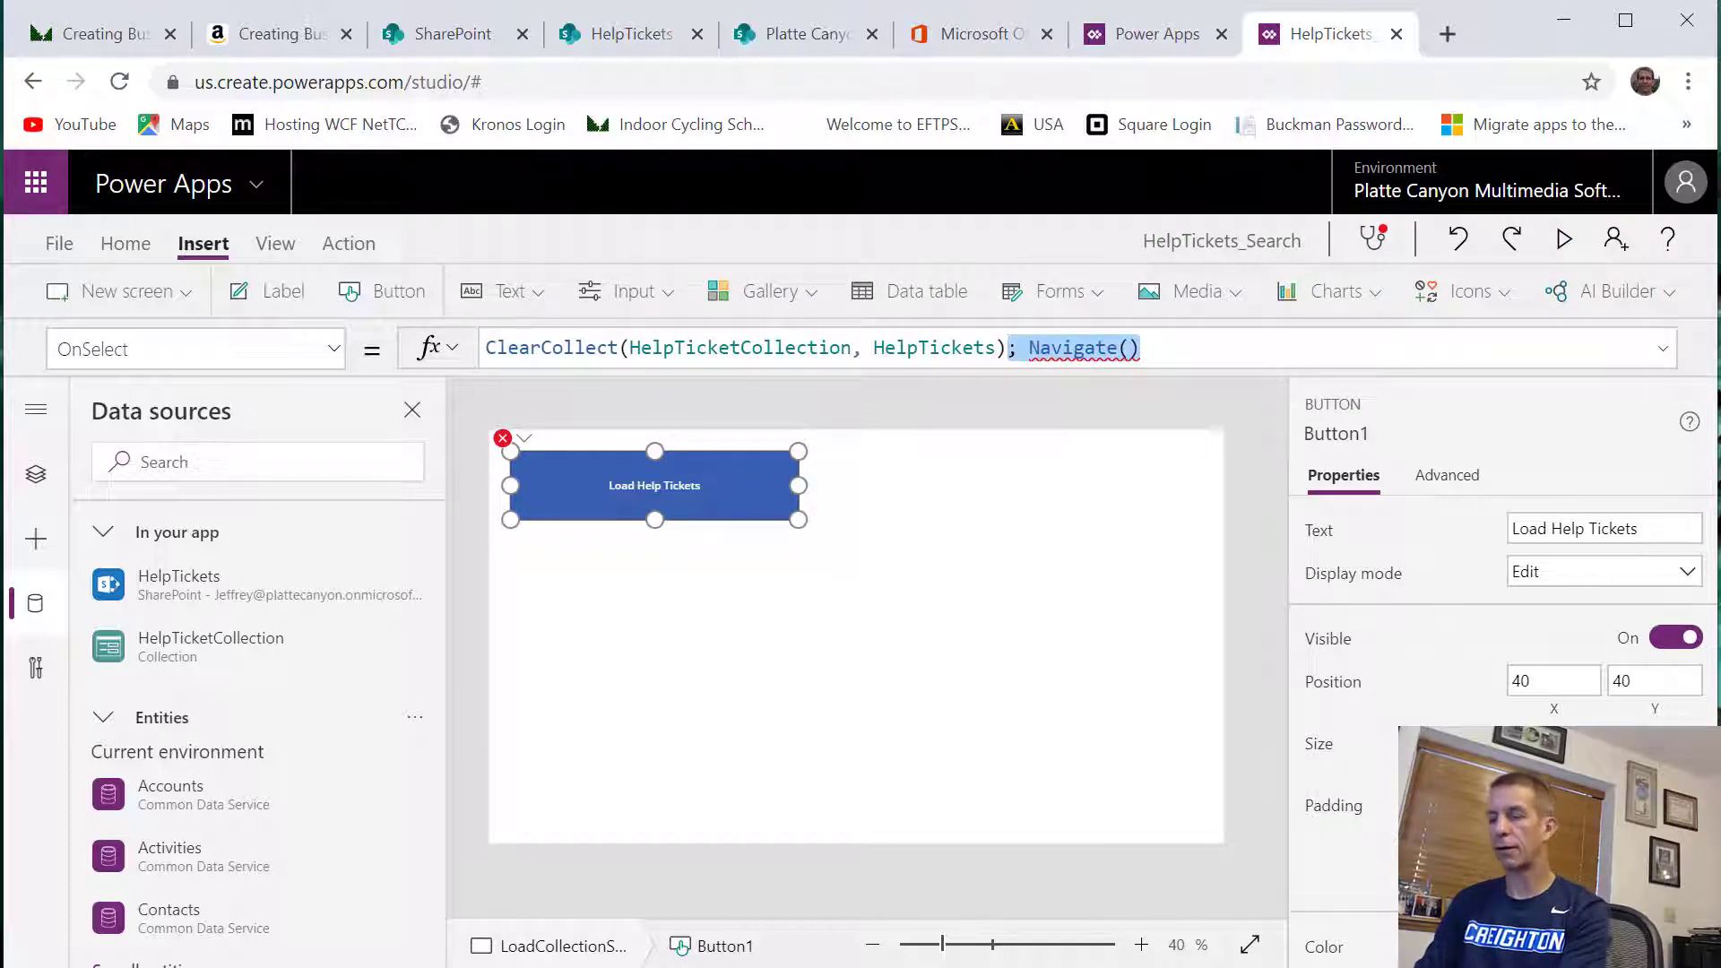
pyautogui.press('Delete')
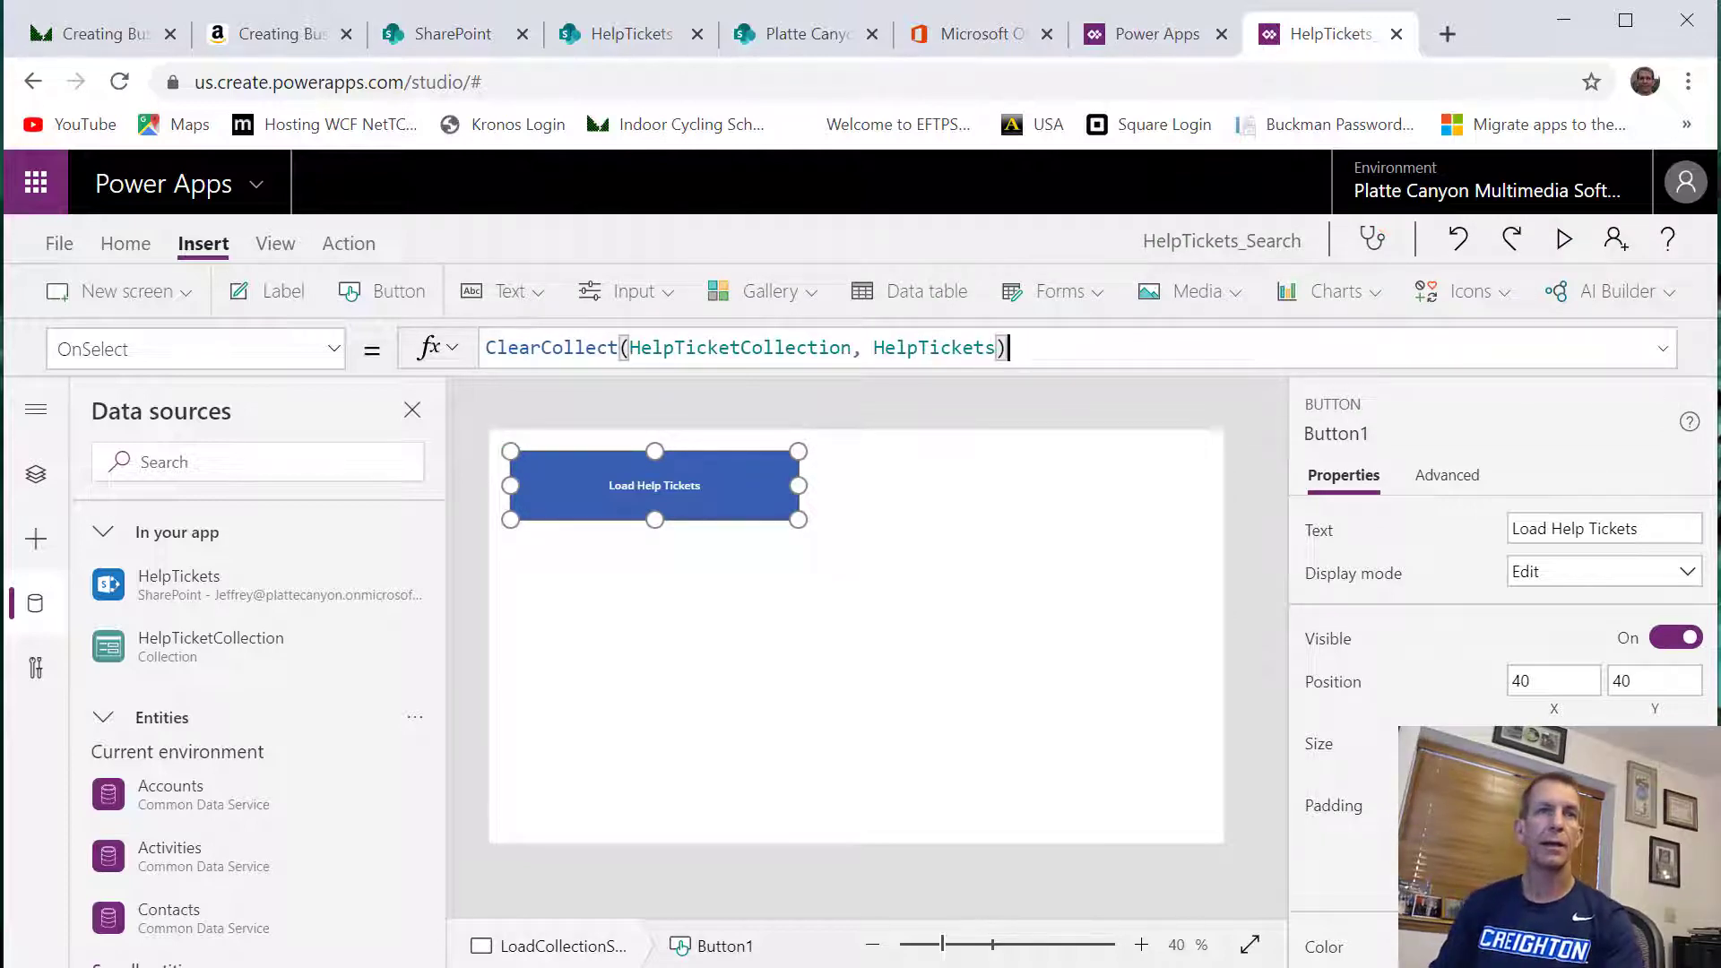
# Rename the button on LoadCollectionScreen as LoadCollectionButton
pyautogui.click(37, 476)
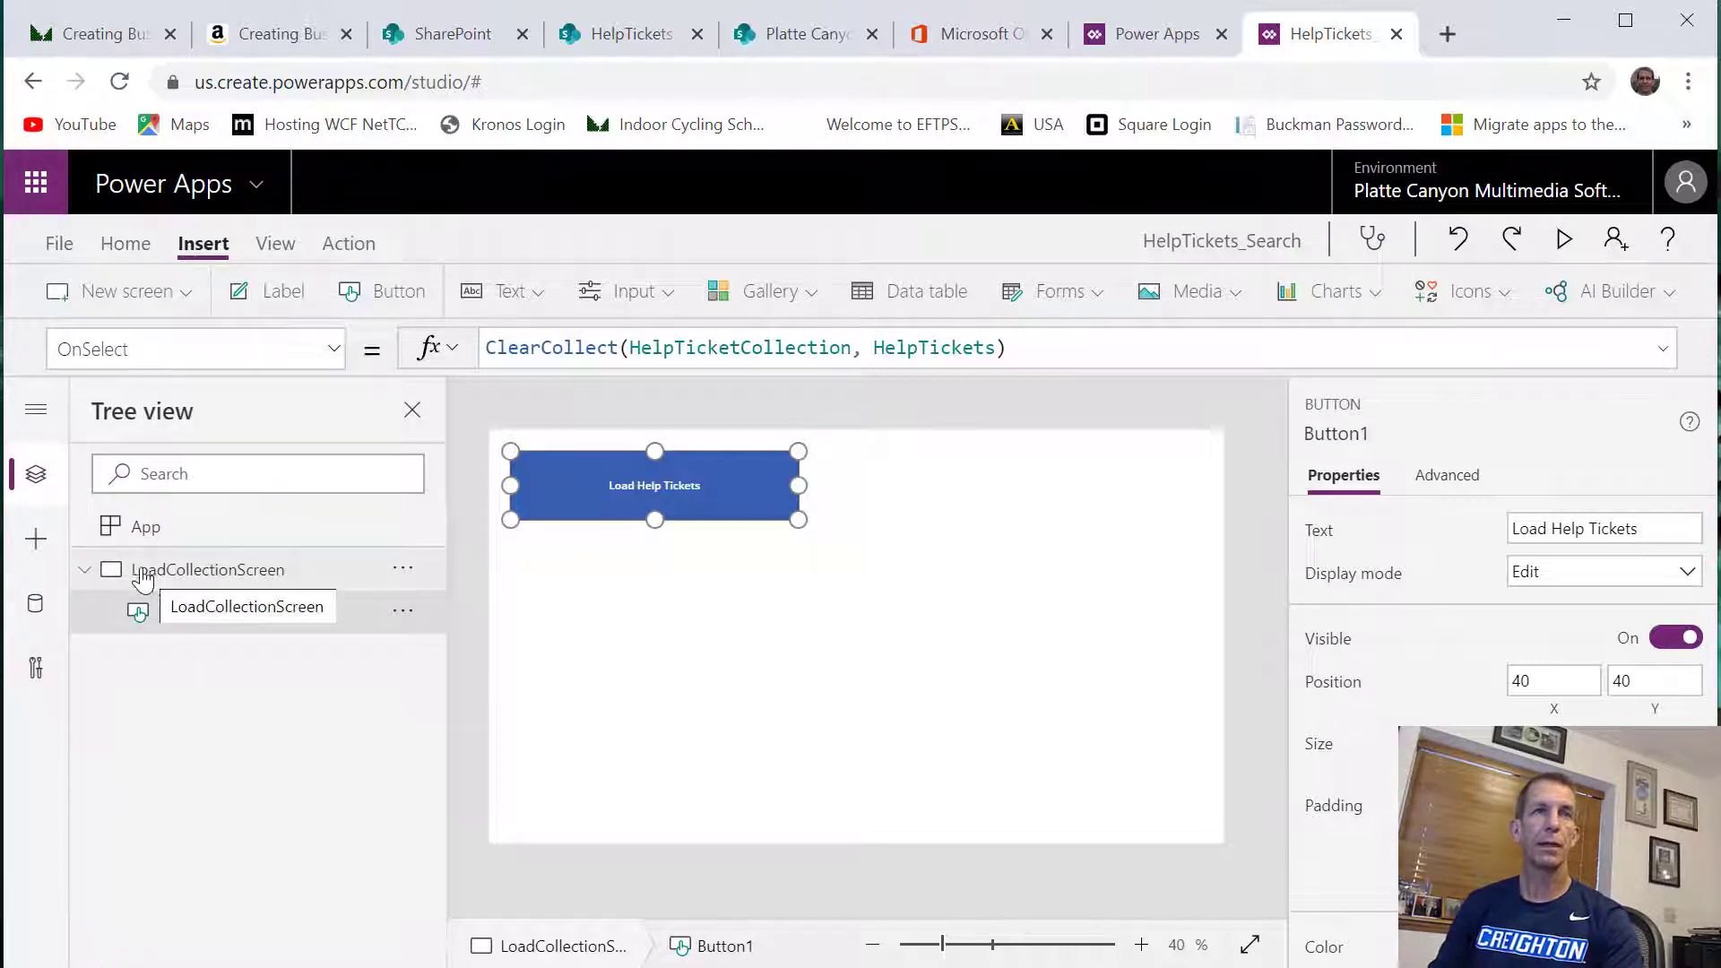
pyautogui.click(84, 573)
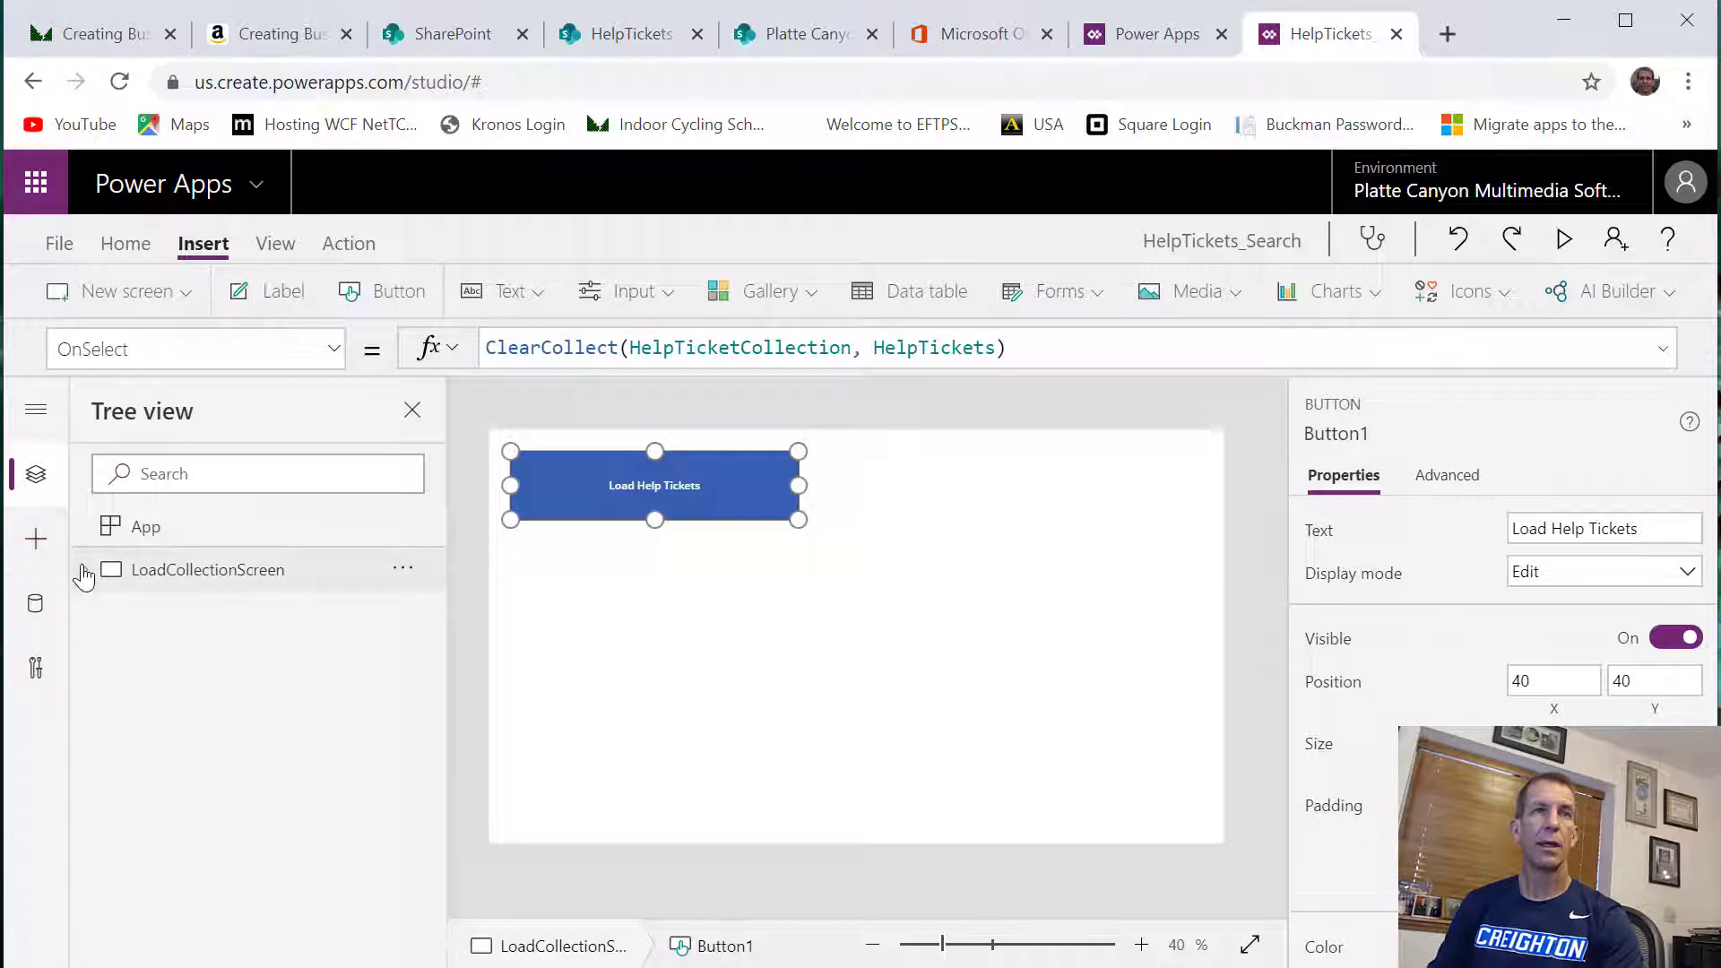
pyautogui.click(84, 573)
pyautogui.rightClick(182, 620)
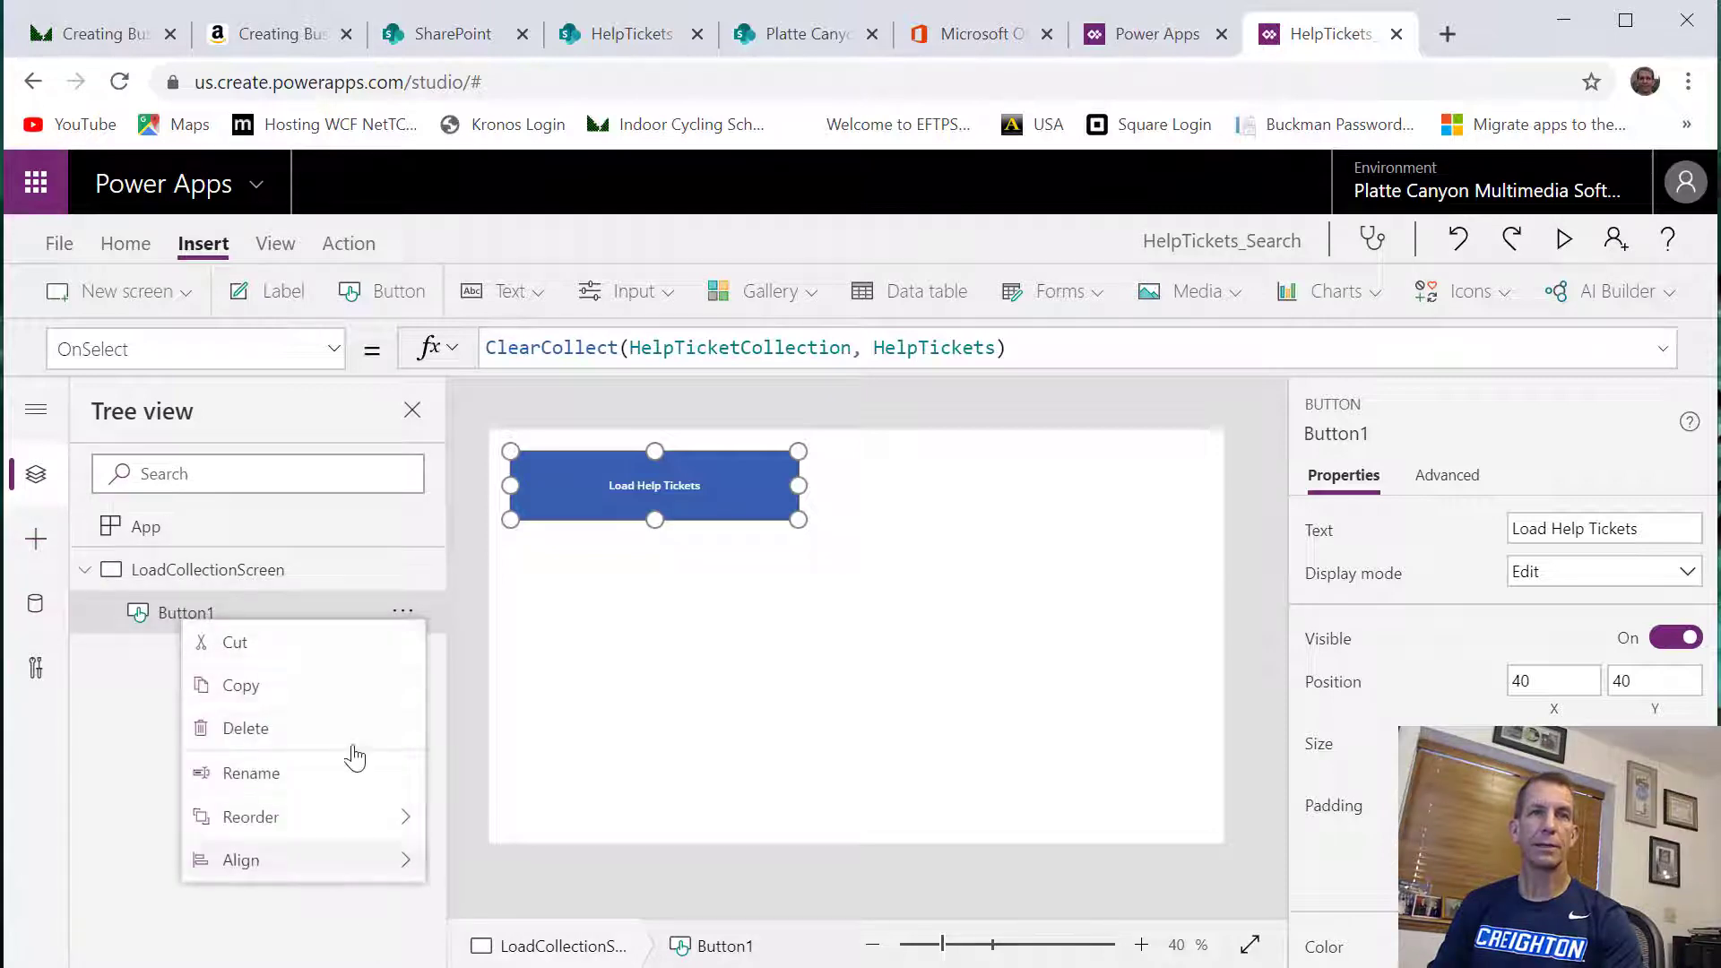
pyautogui.click(215, 773)
pyautogui.write('Load')
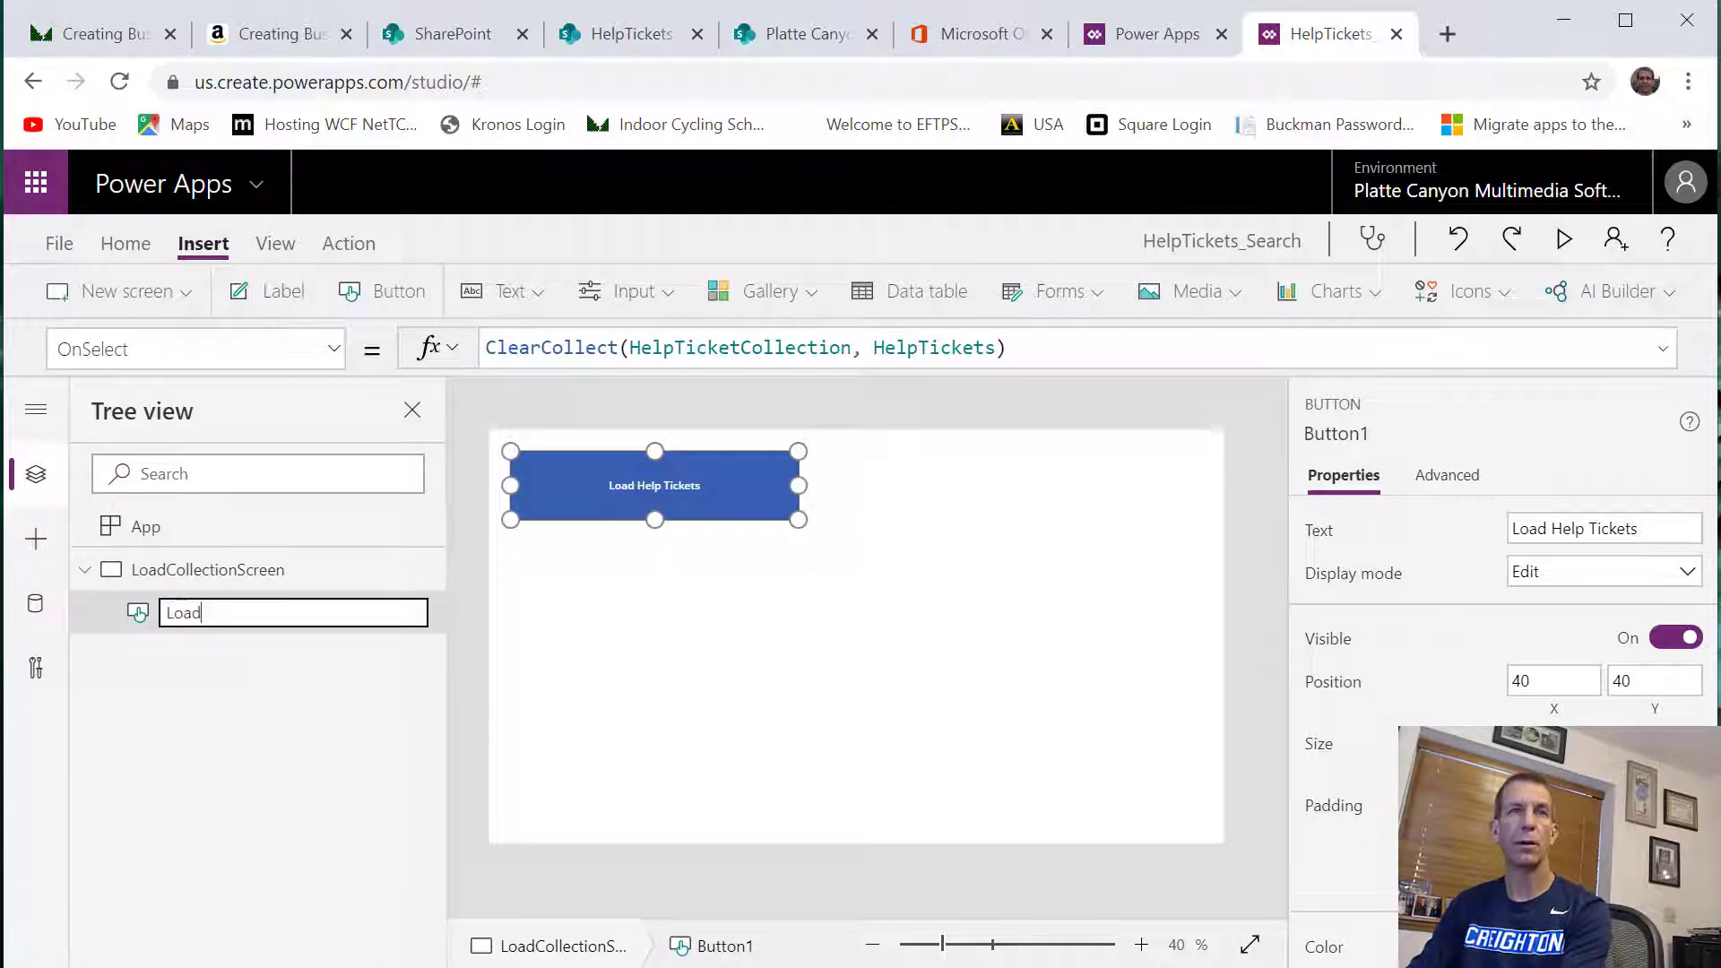
pyautogui.write('Collection')
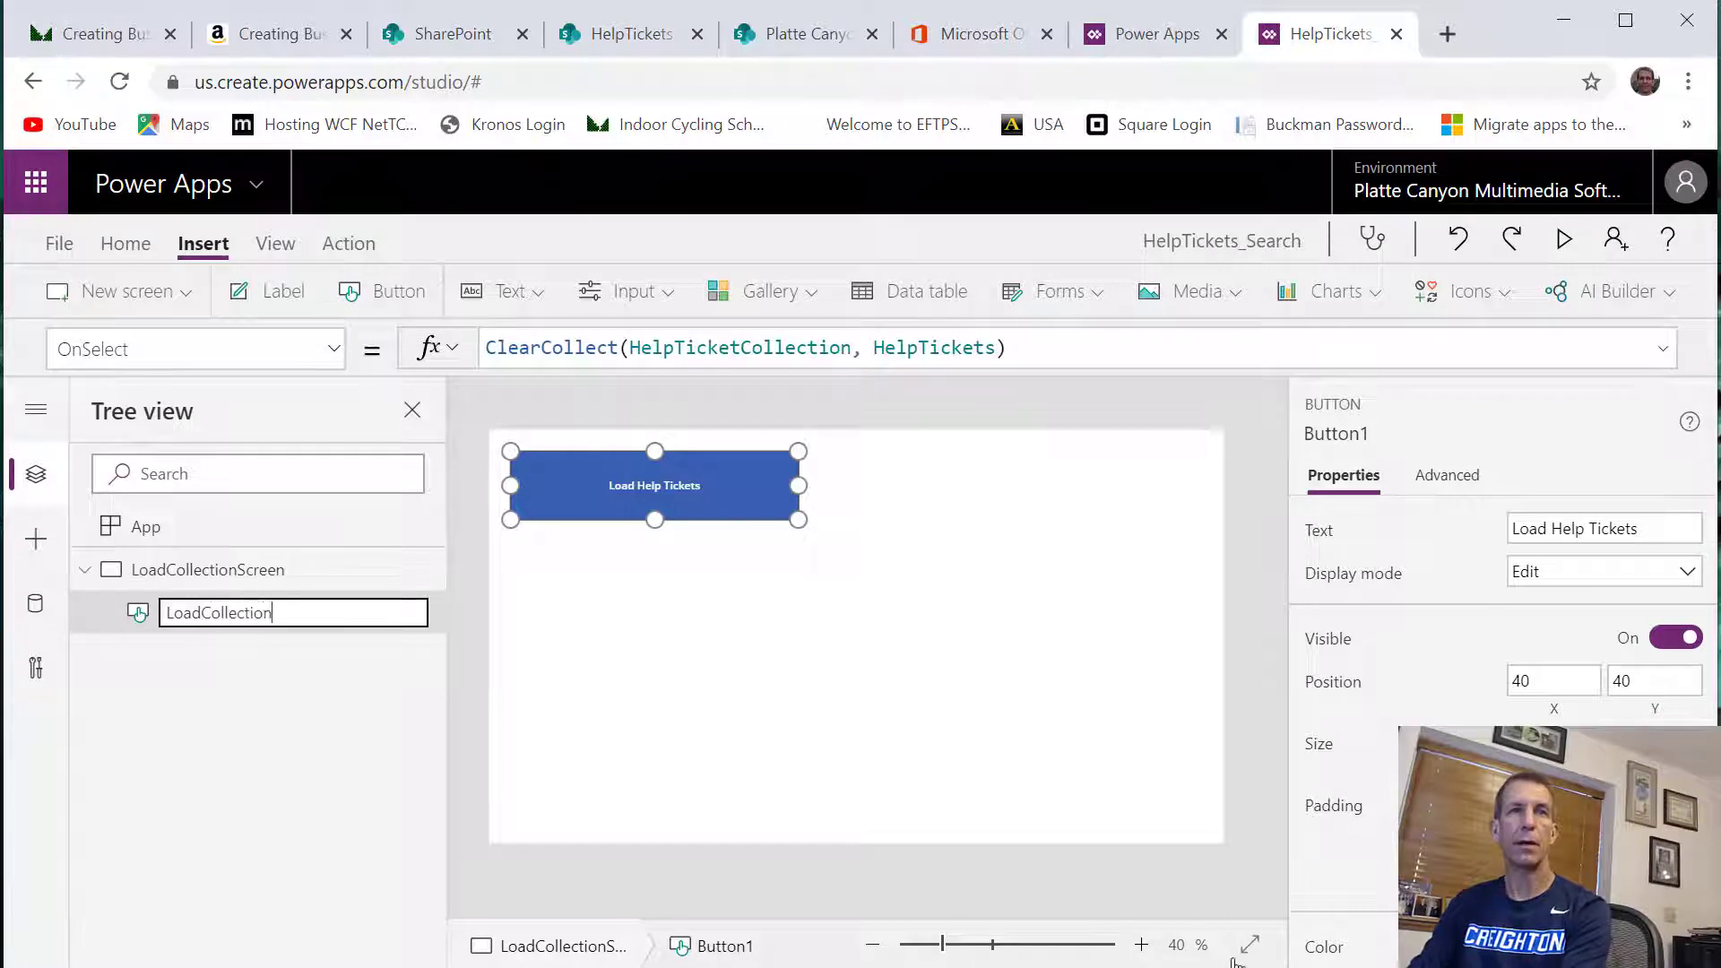
pyautogui.write('Button')
pyautogui.press('Return')
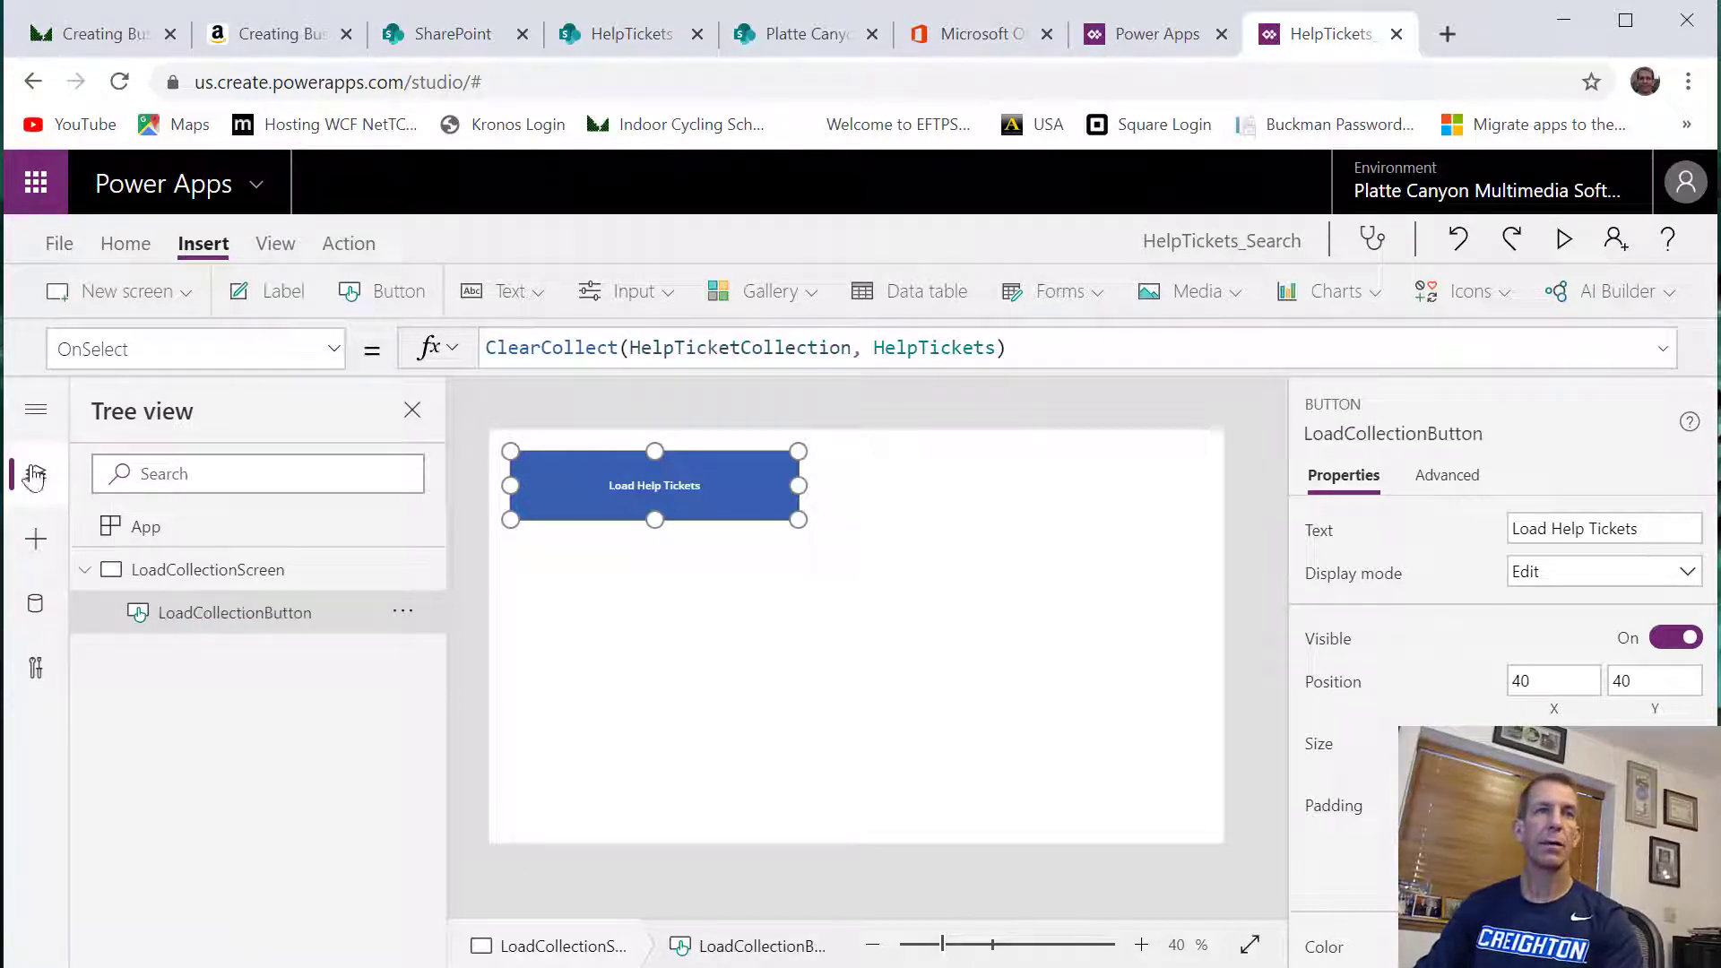
# Add a new screen to the app using the List layout
pyautogui.click(199, 571)
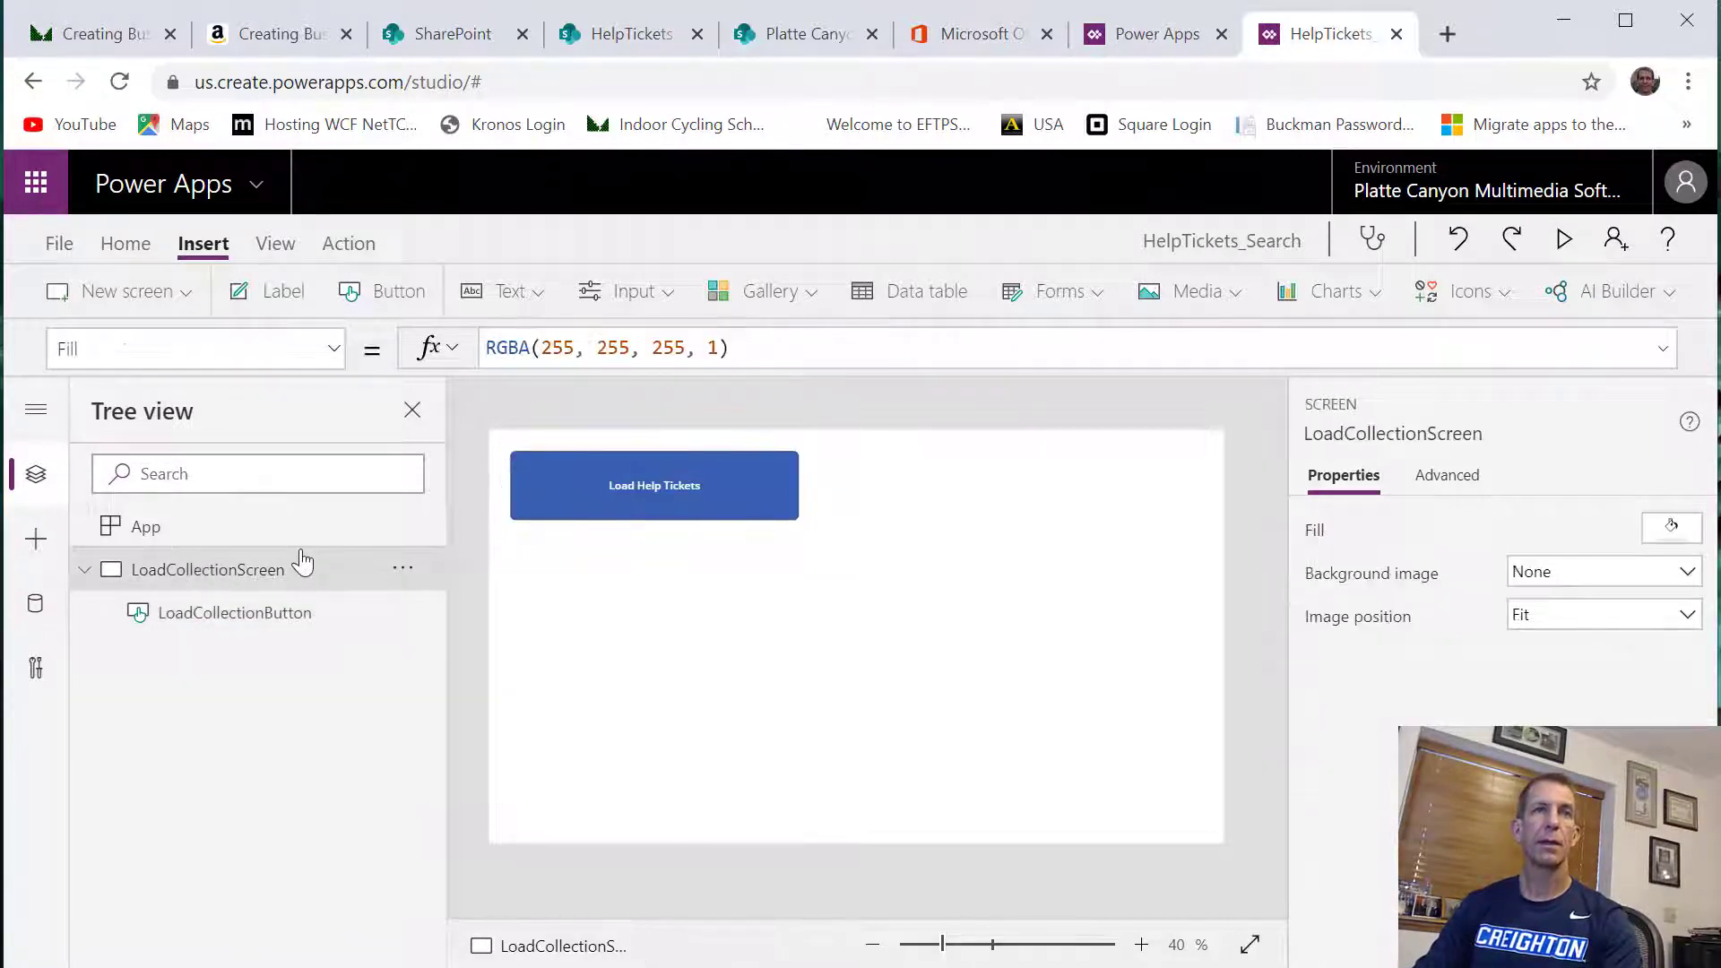
pyautogui.click(186, 293)
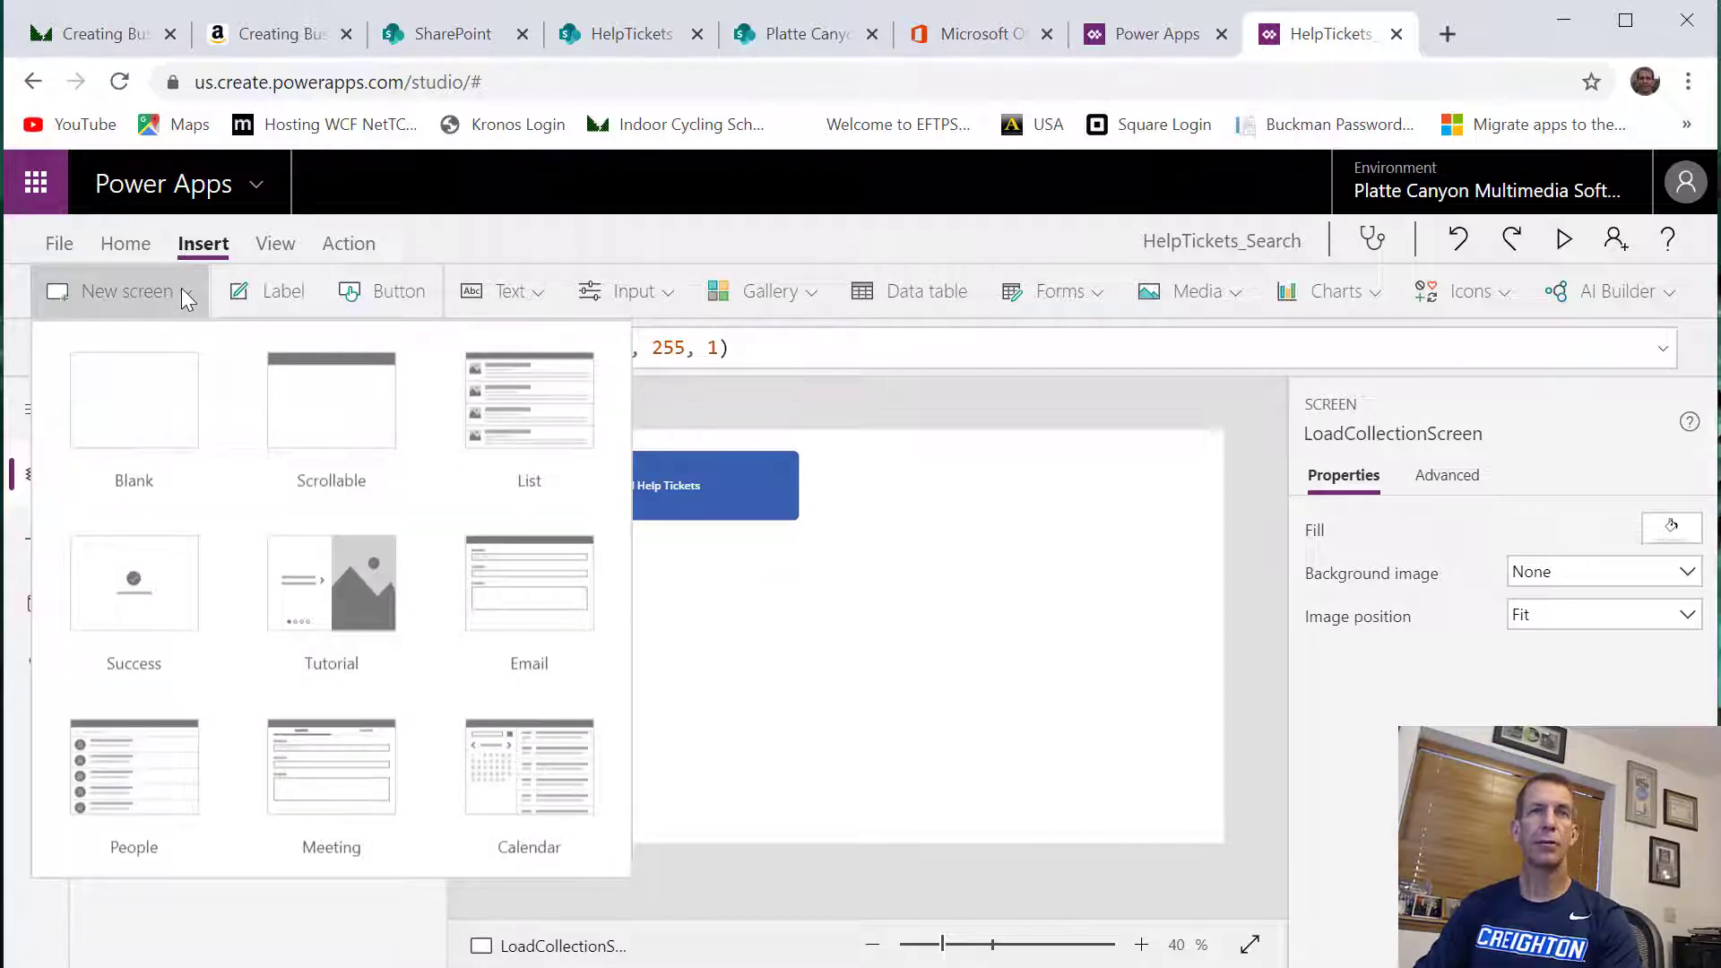
pyautogui.click(506, 411)
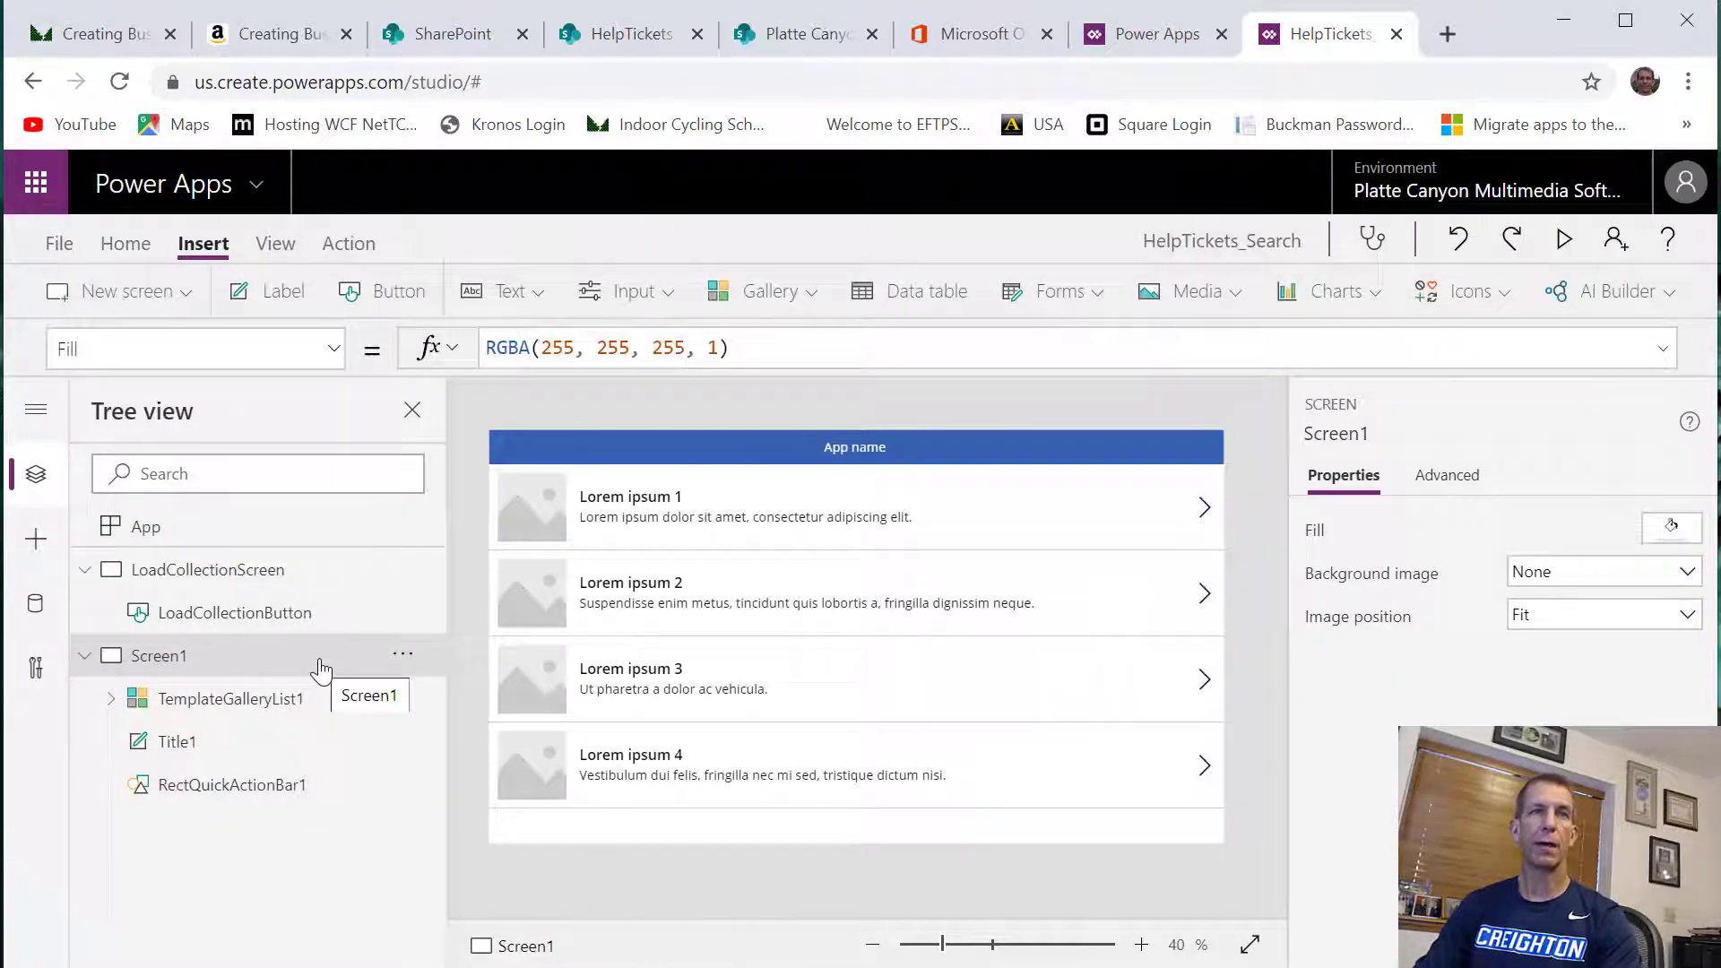
# Rename the new list screen as DisplayTicketsScreen
pyautogui.rightClick(321, 668)
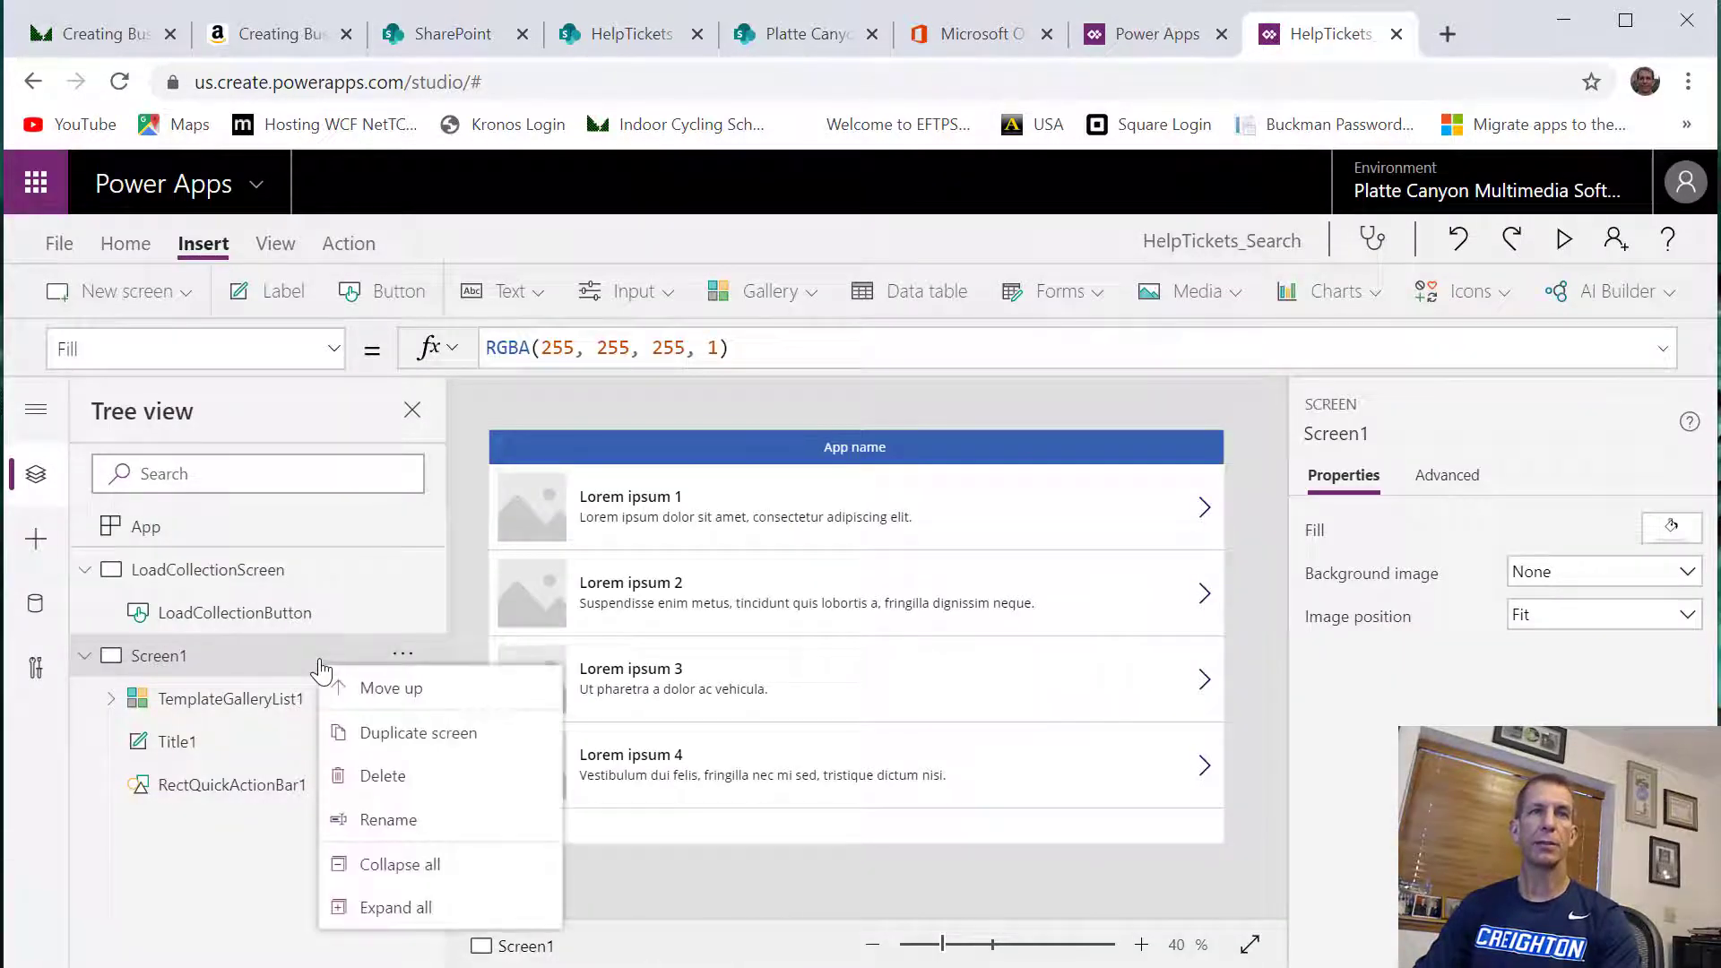
pyautogui.click(396, 818)
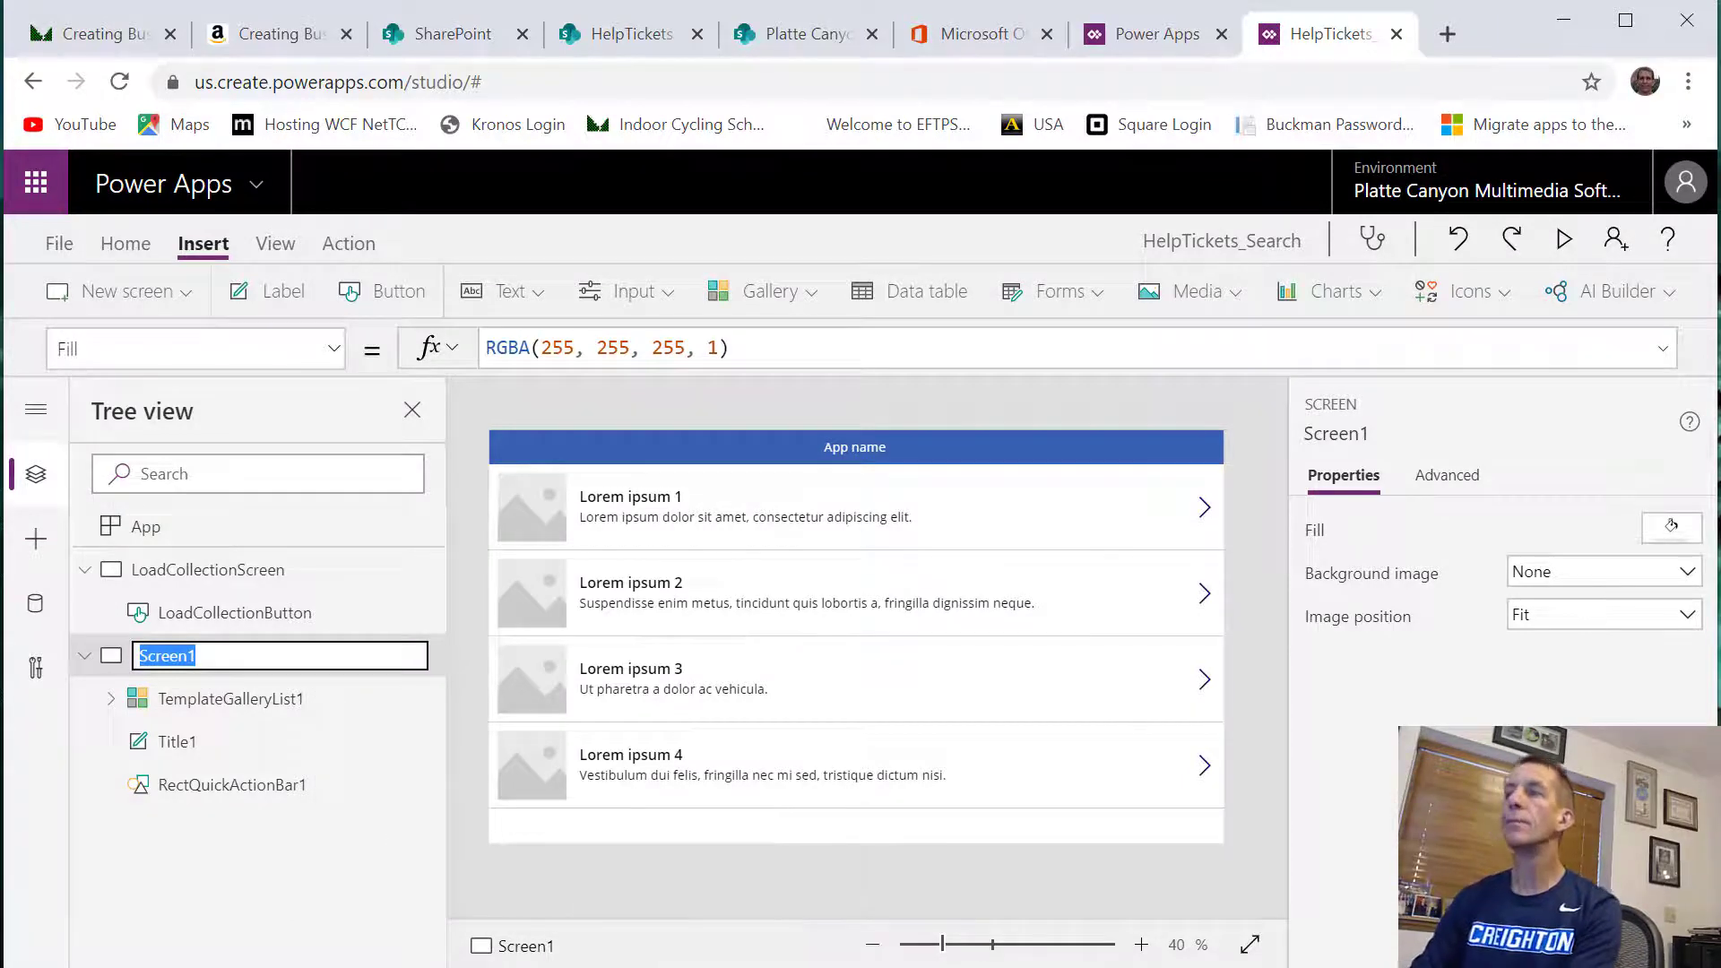
pyautogui.press('BackSpace')
pyautogui.write('D')
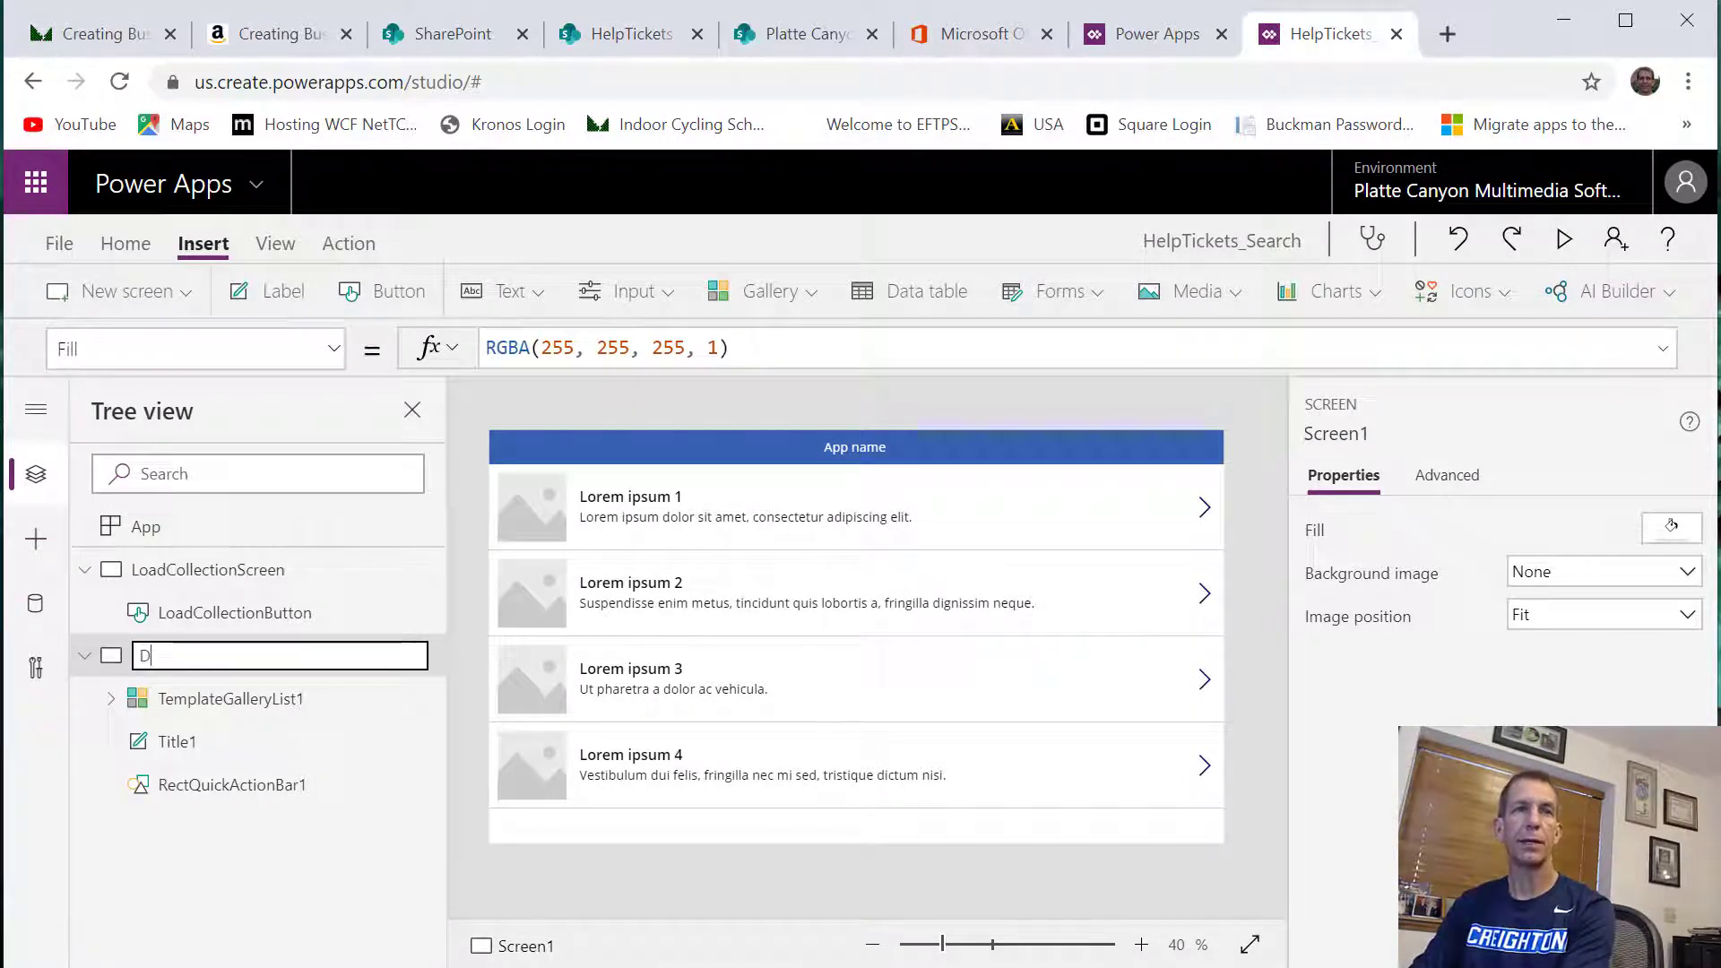
pyautogui.write('isplayTicket')
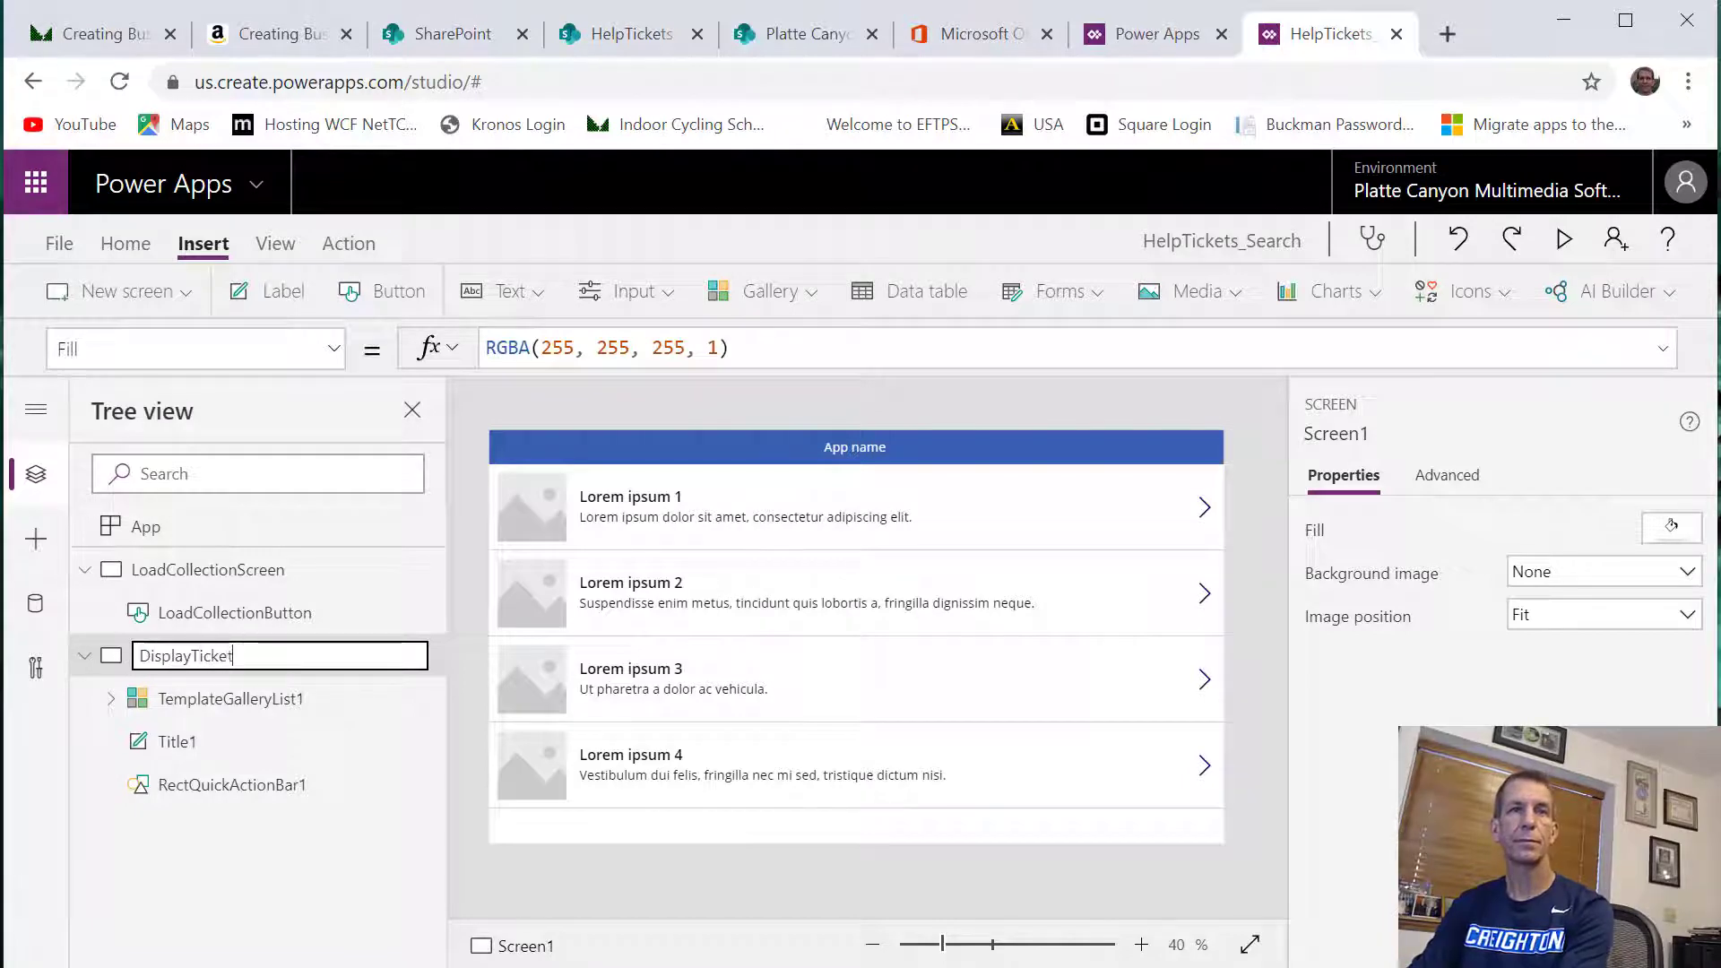
pyautogui.write('sScreen')
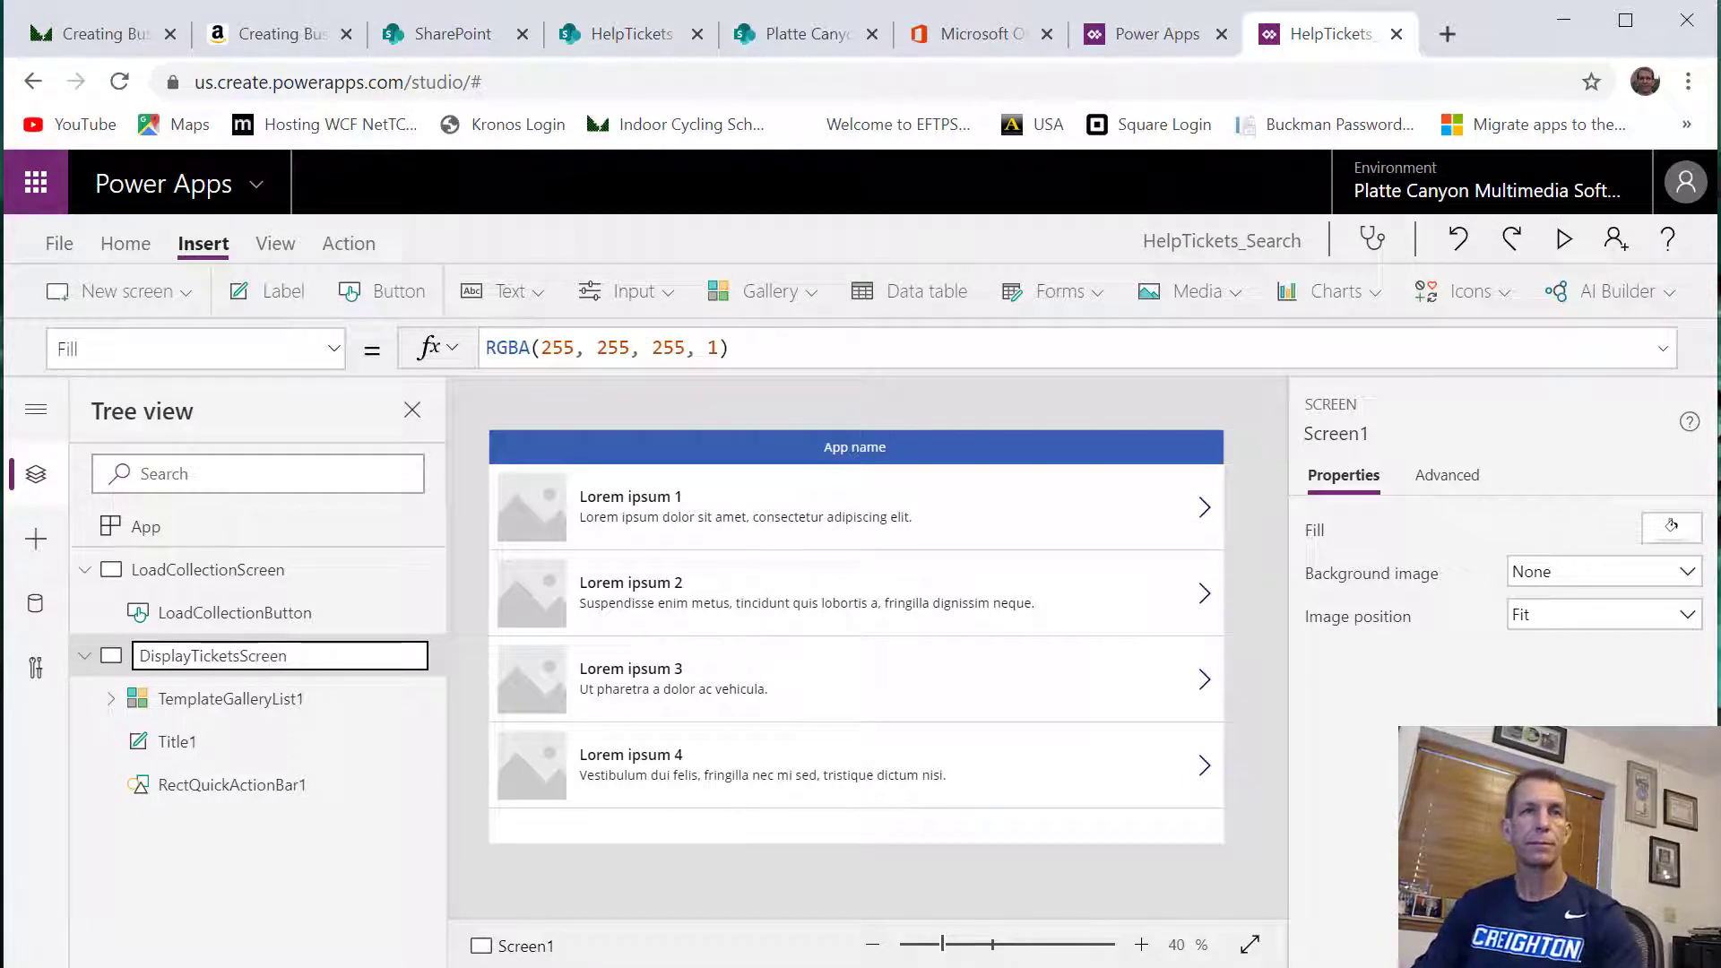
pyautogui.press('Return')
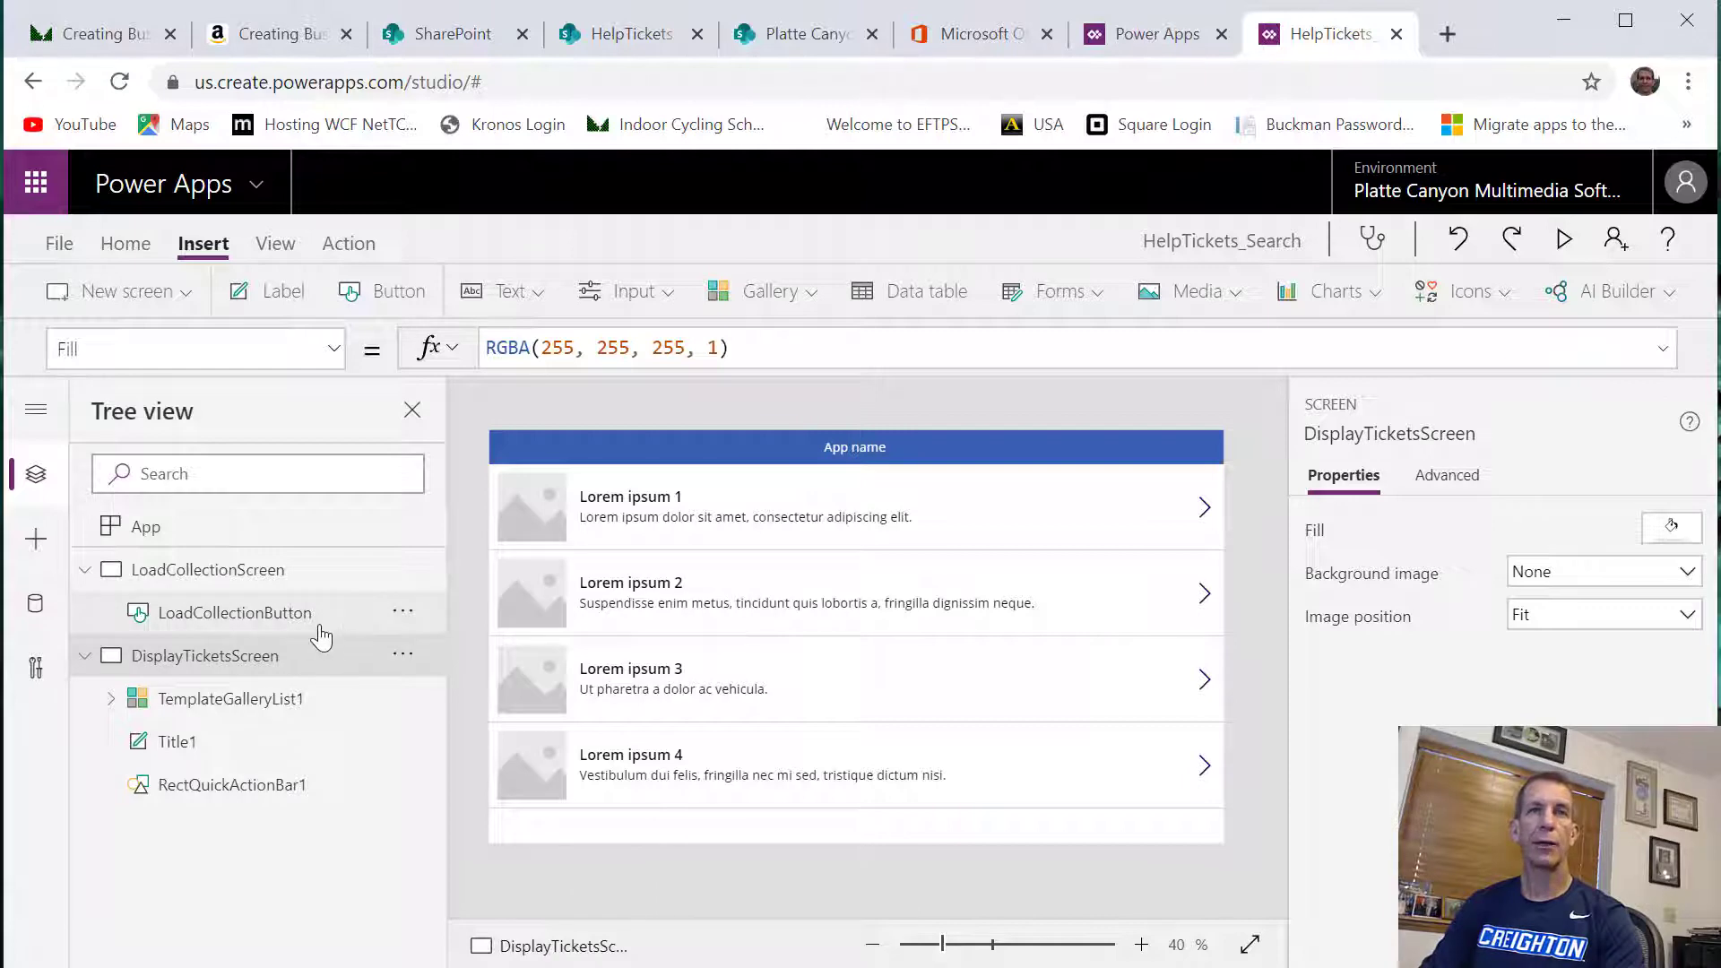
# Append a Navigate call to LoadCollectionButton's OnSelect formula, targeting DisplayTicketsScreen with the ScreenTransition.CoverRight transition
pyautogui.click(321, 617)
pyautogui.click(1038, 349)
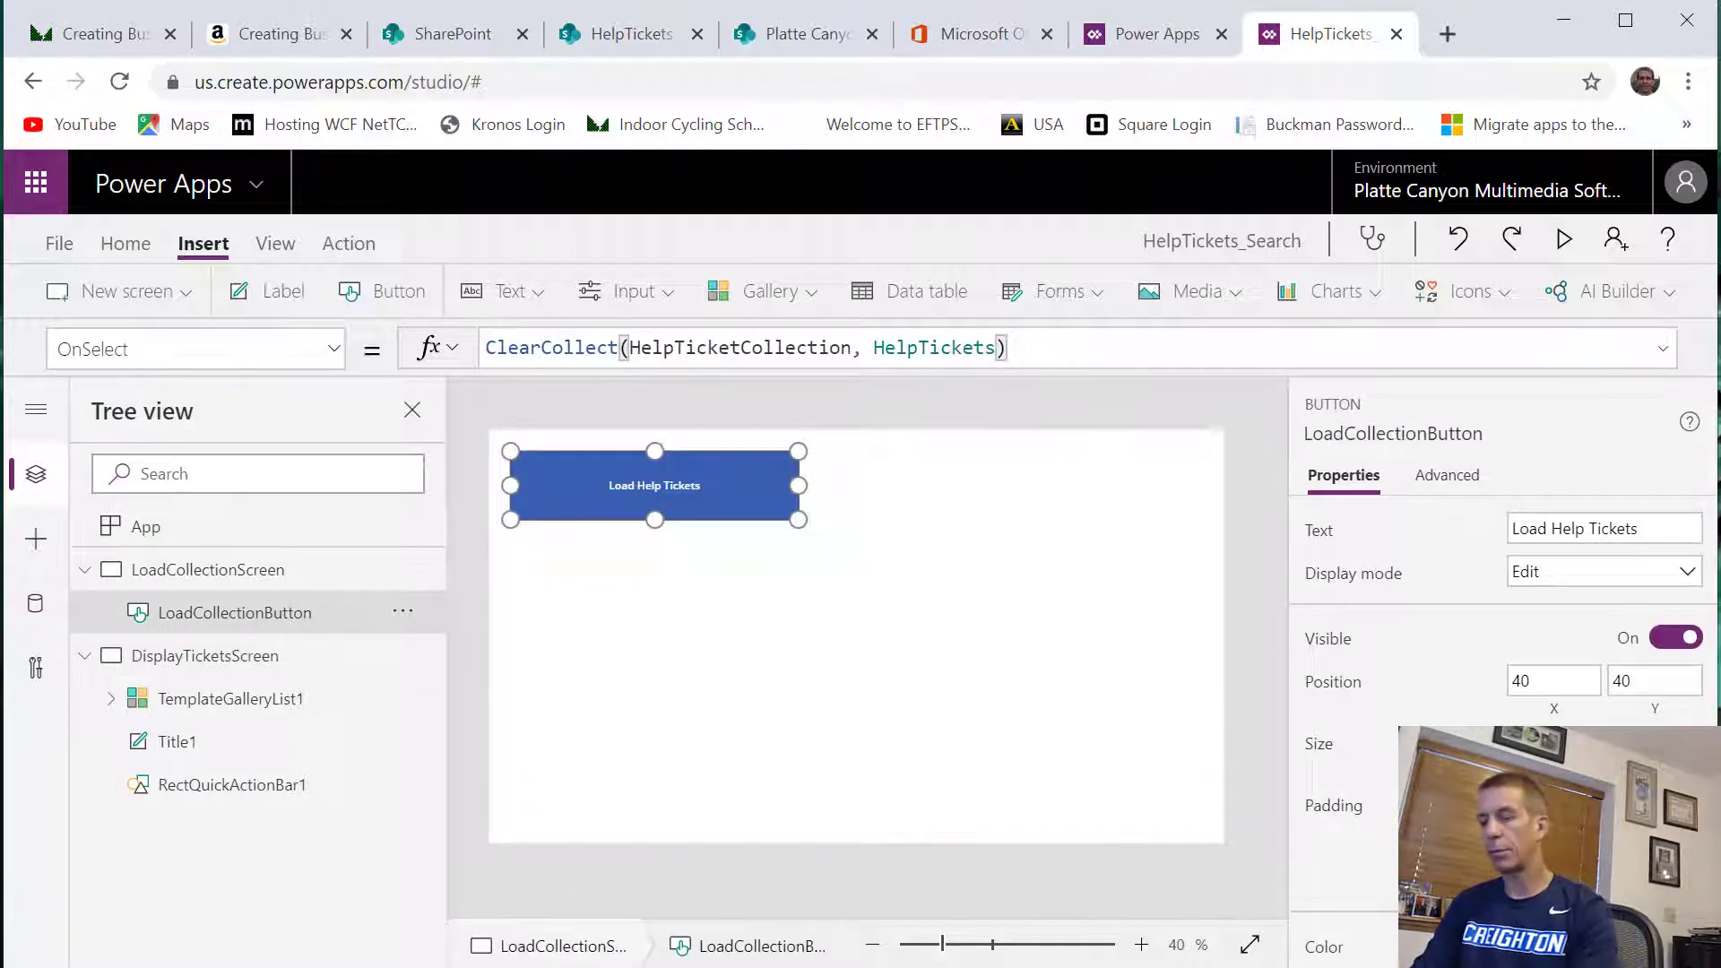
pyautogui.write('; Navigate(')
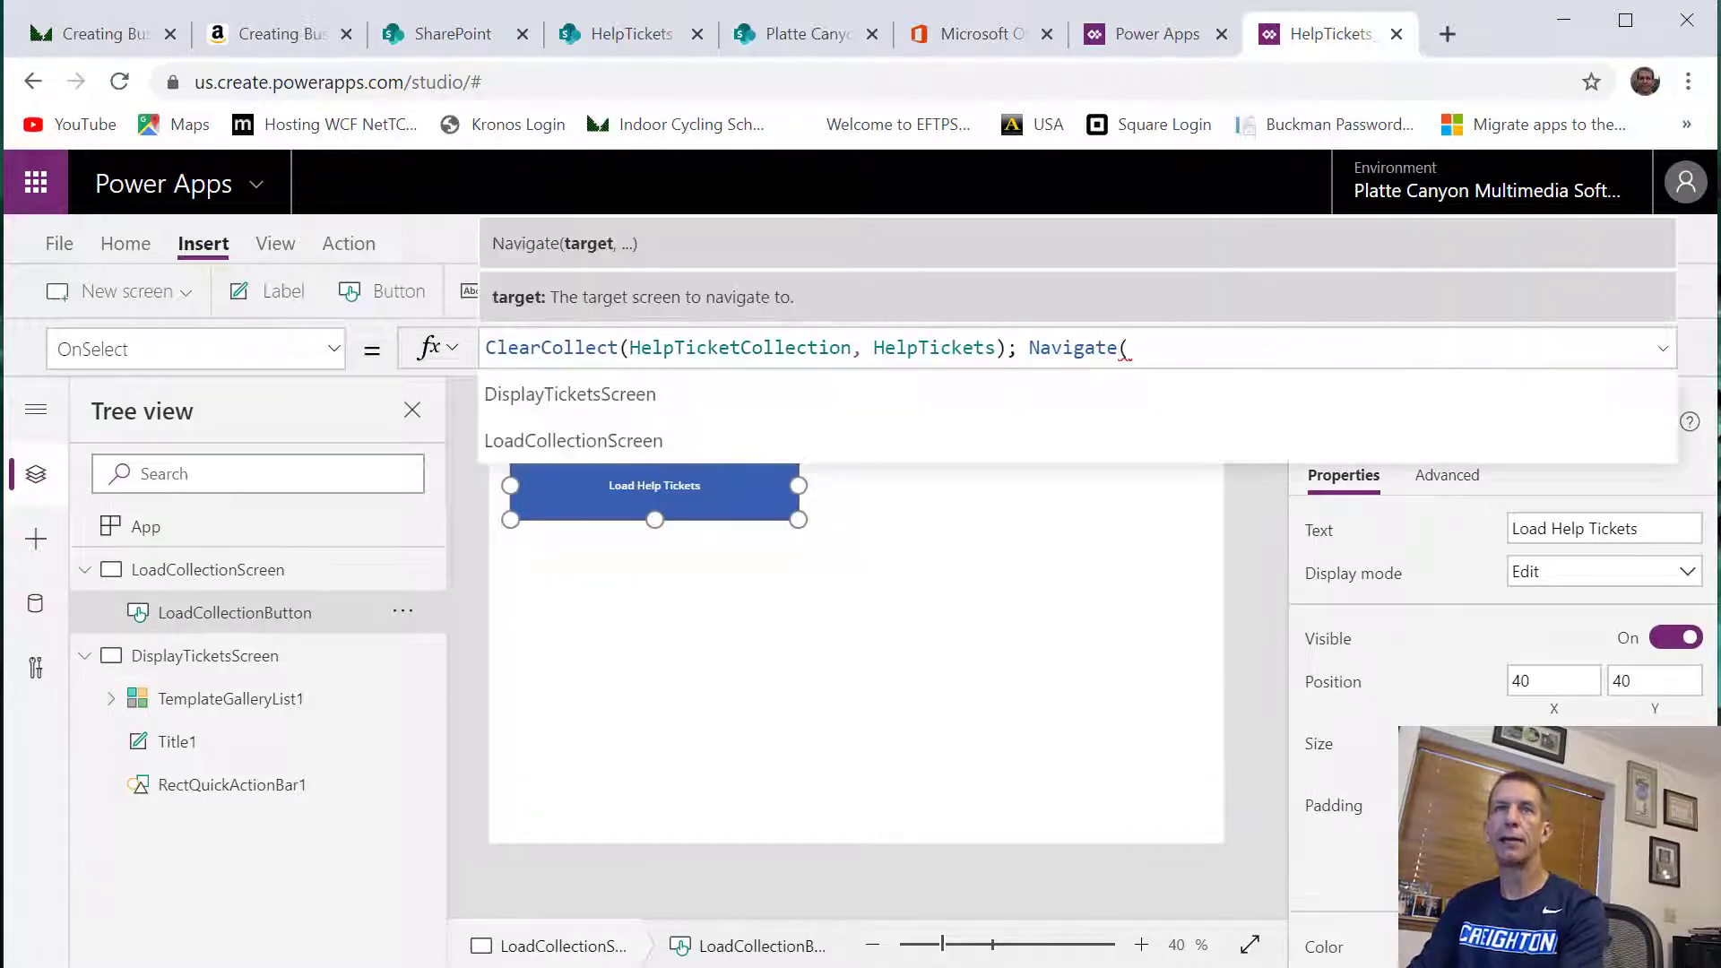
pyautogui.click(607, 393)
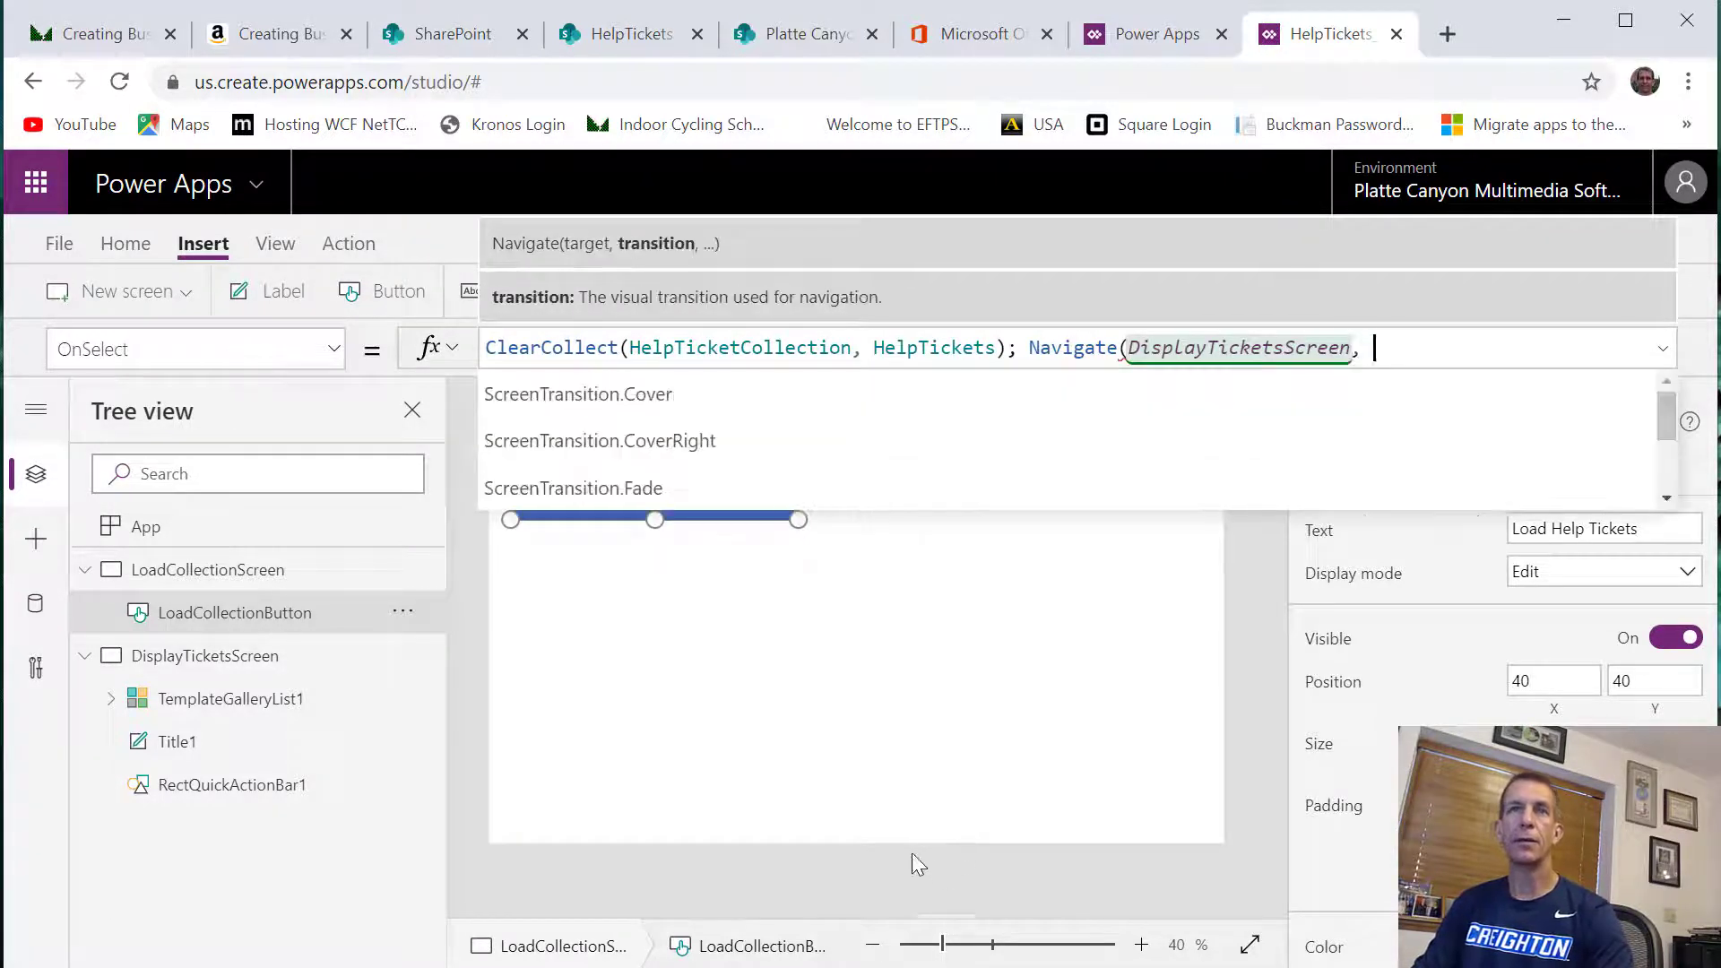
pyautogui.click(628, 440)
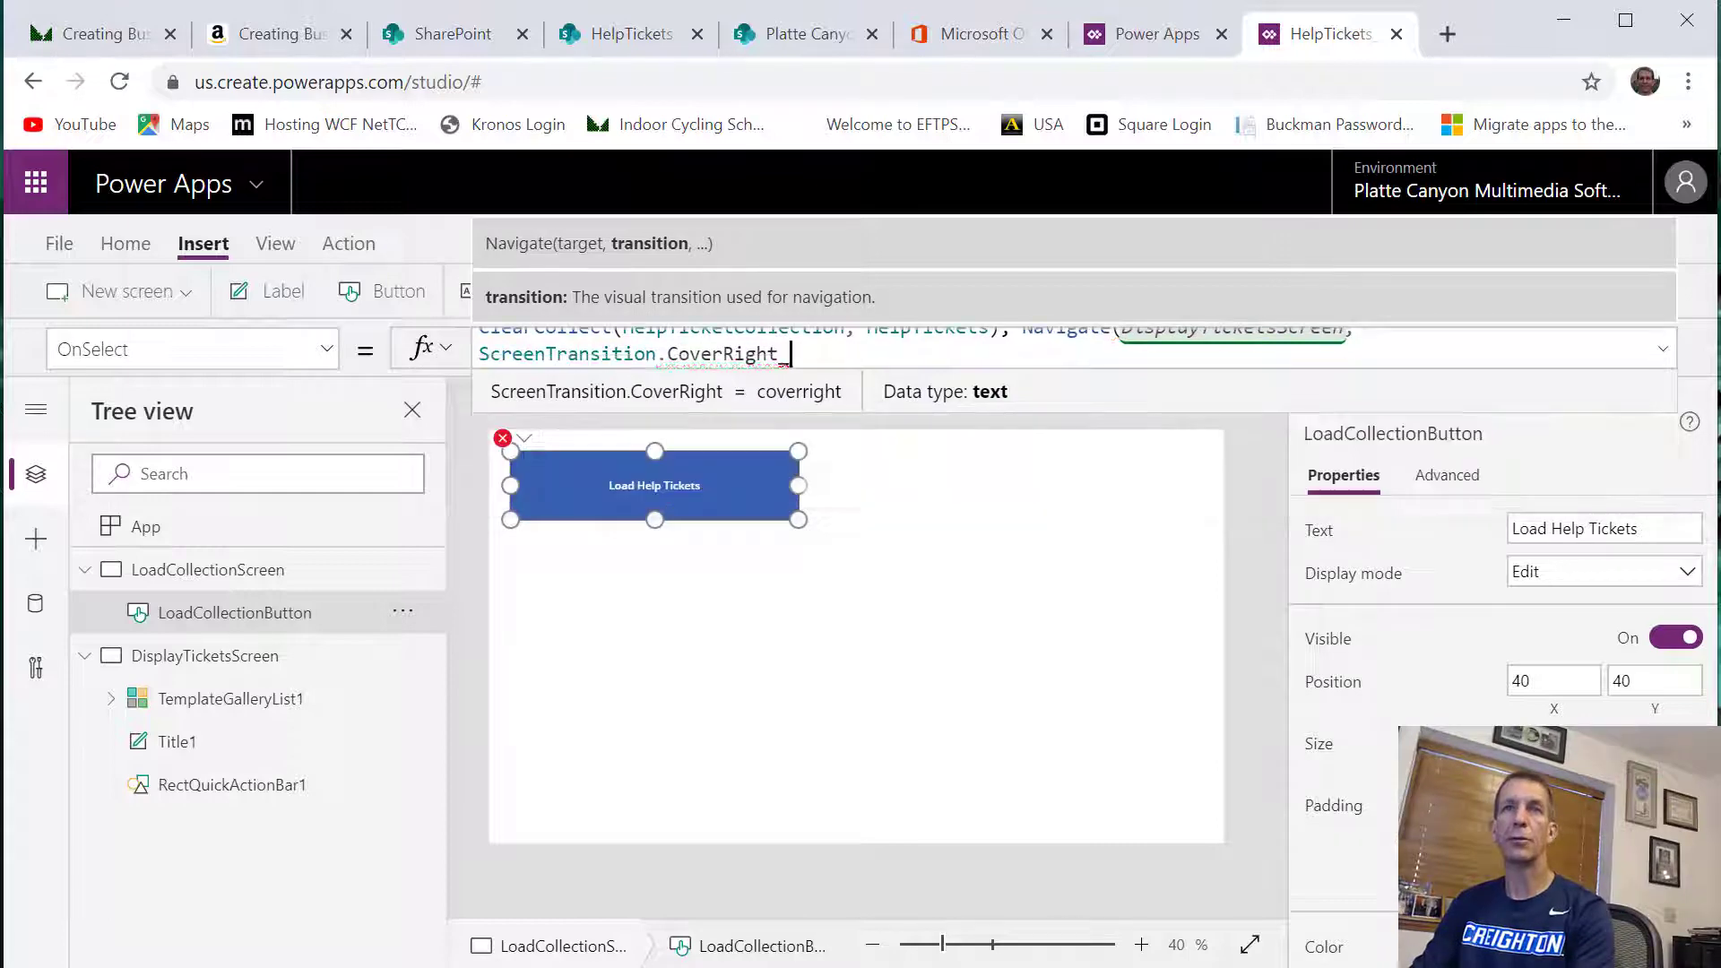
pyautogui.write(')')
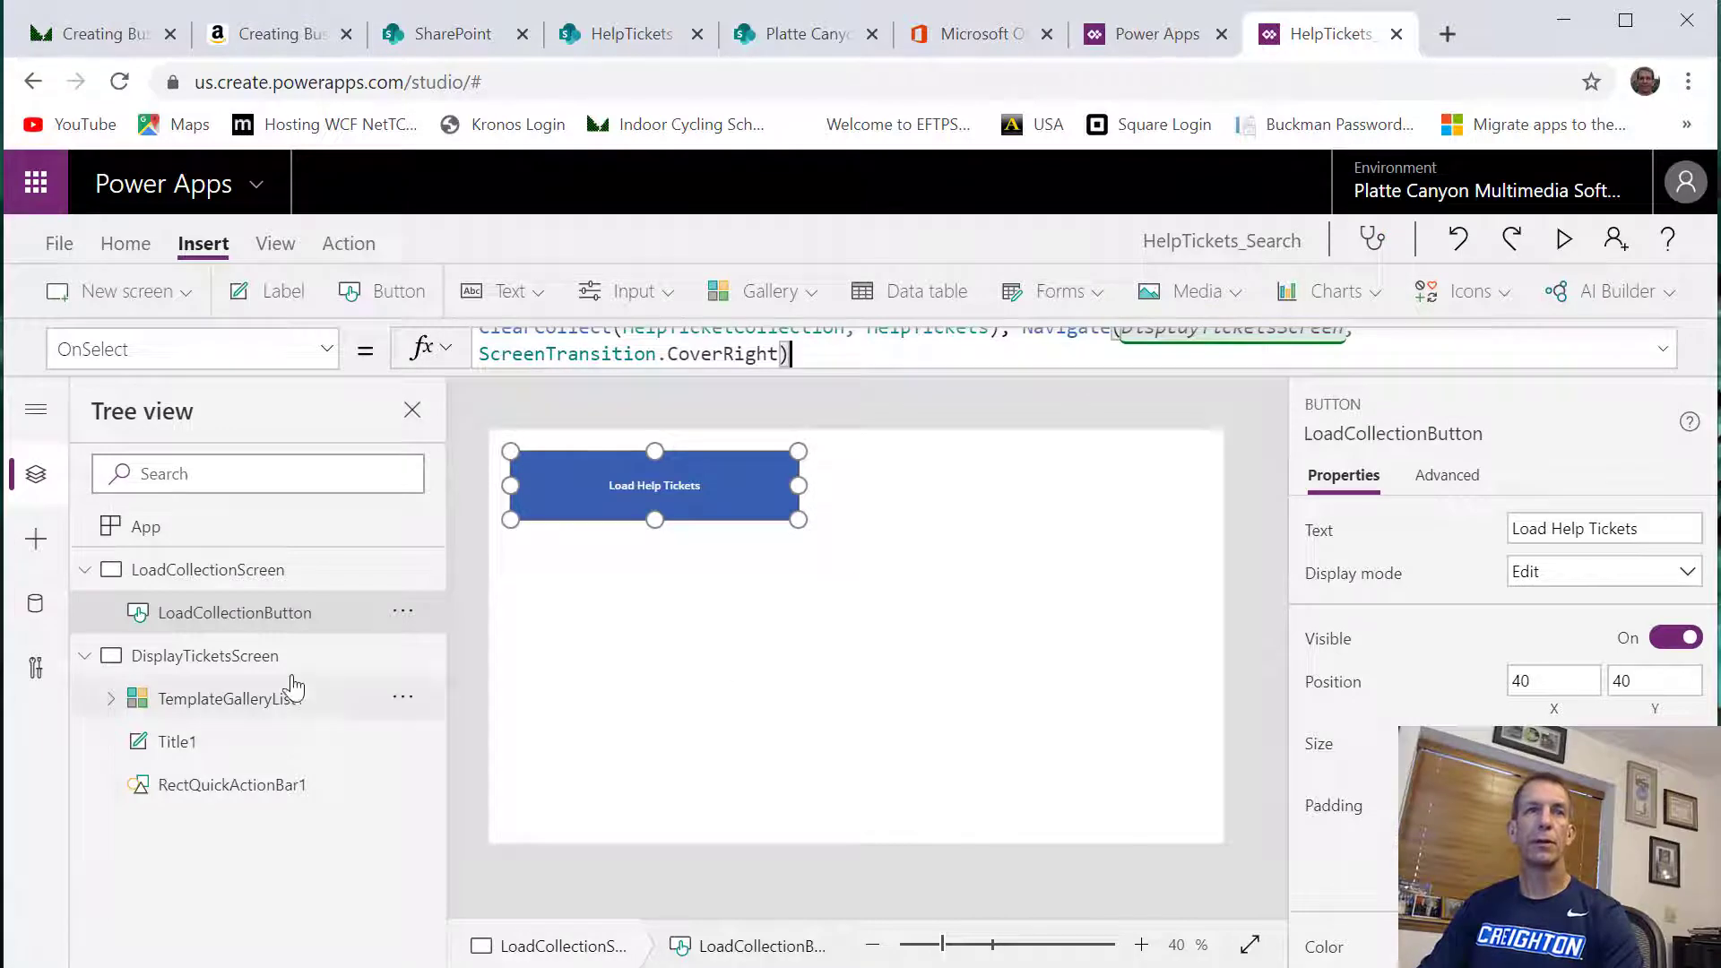
# Preview the app, run the Load Help Tickets button, and return to editing DisplayTicketsScreen
pyautogui.click(1563, 239)
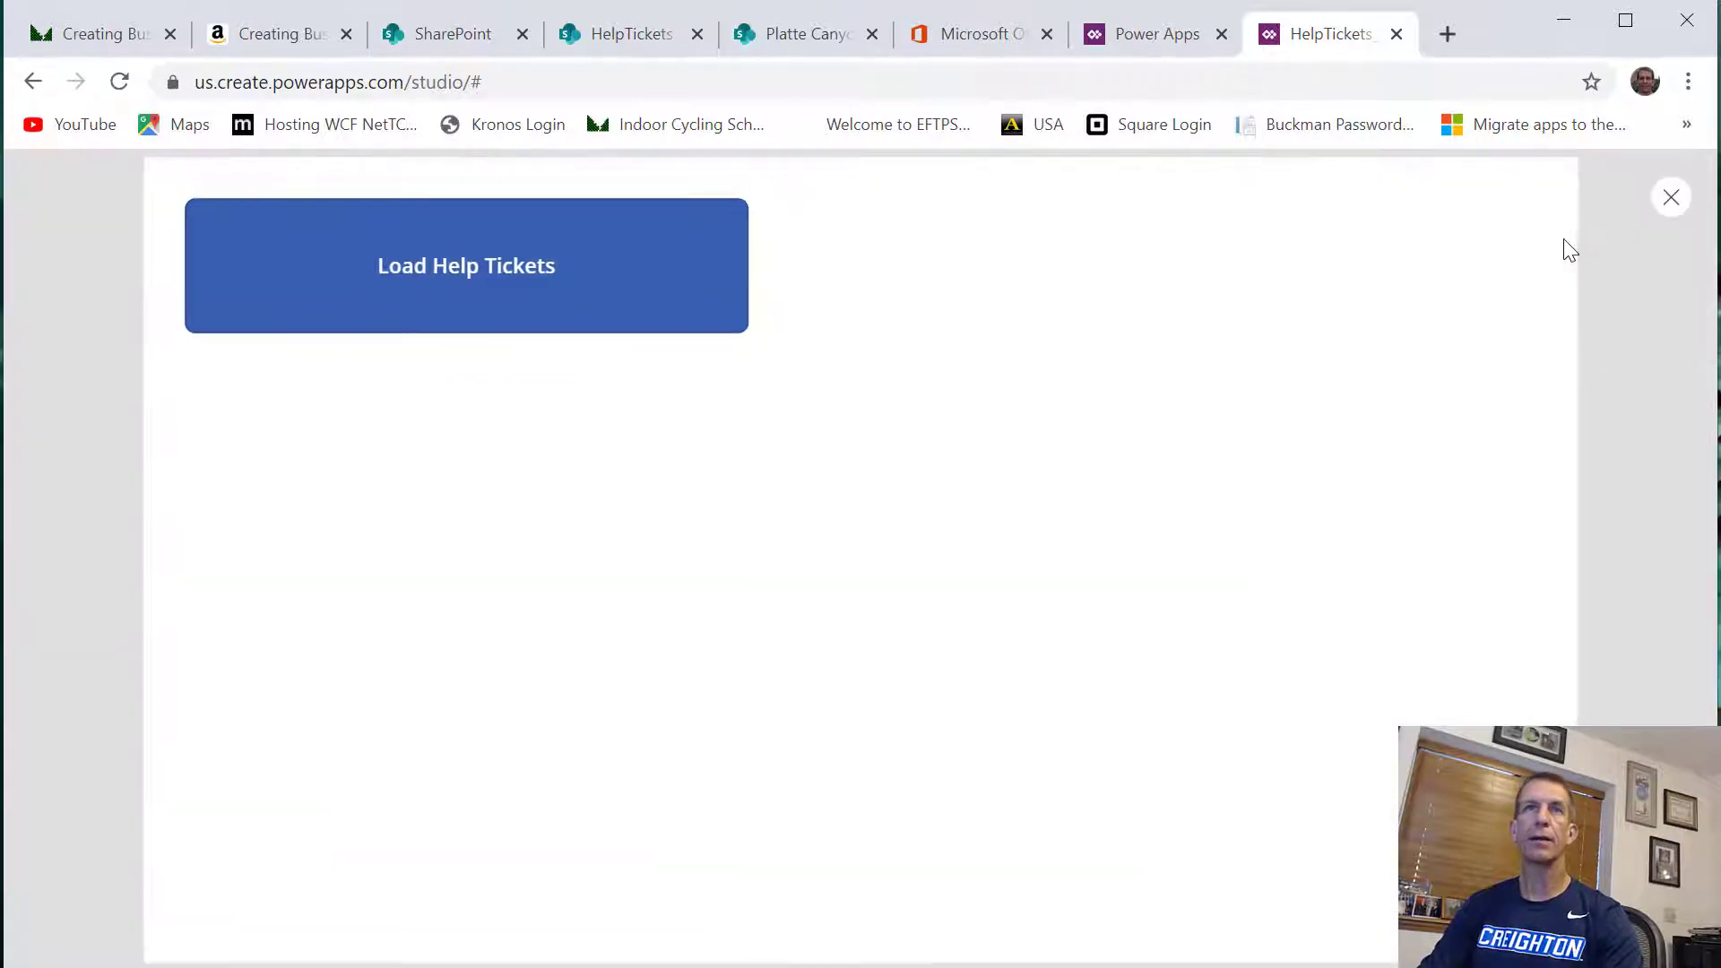
pyautogui.click(421, 289)
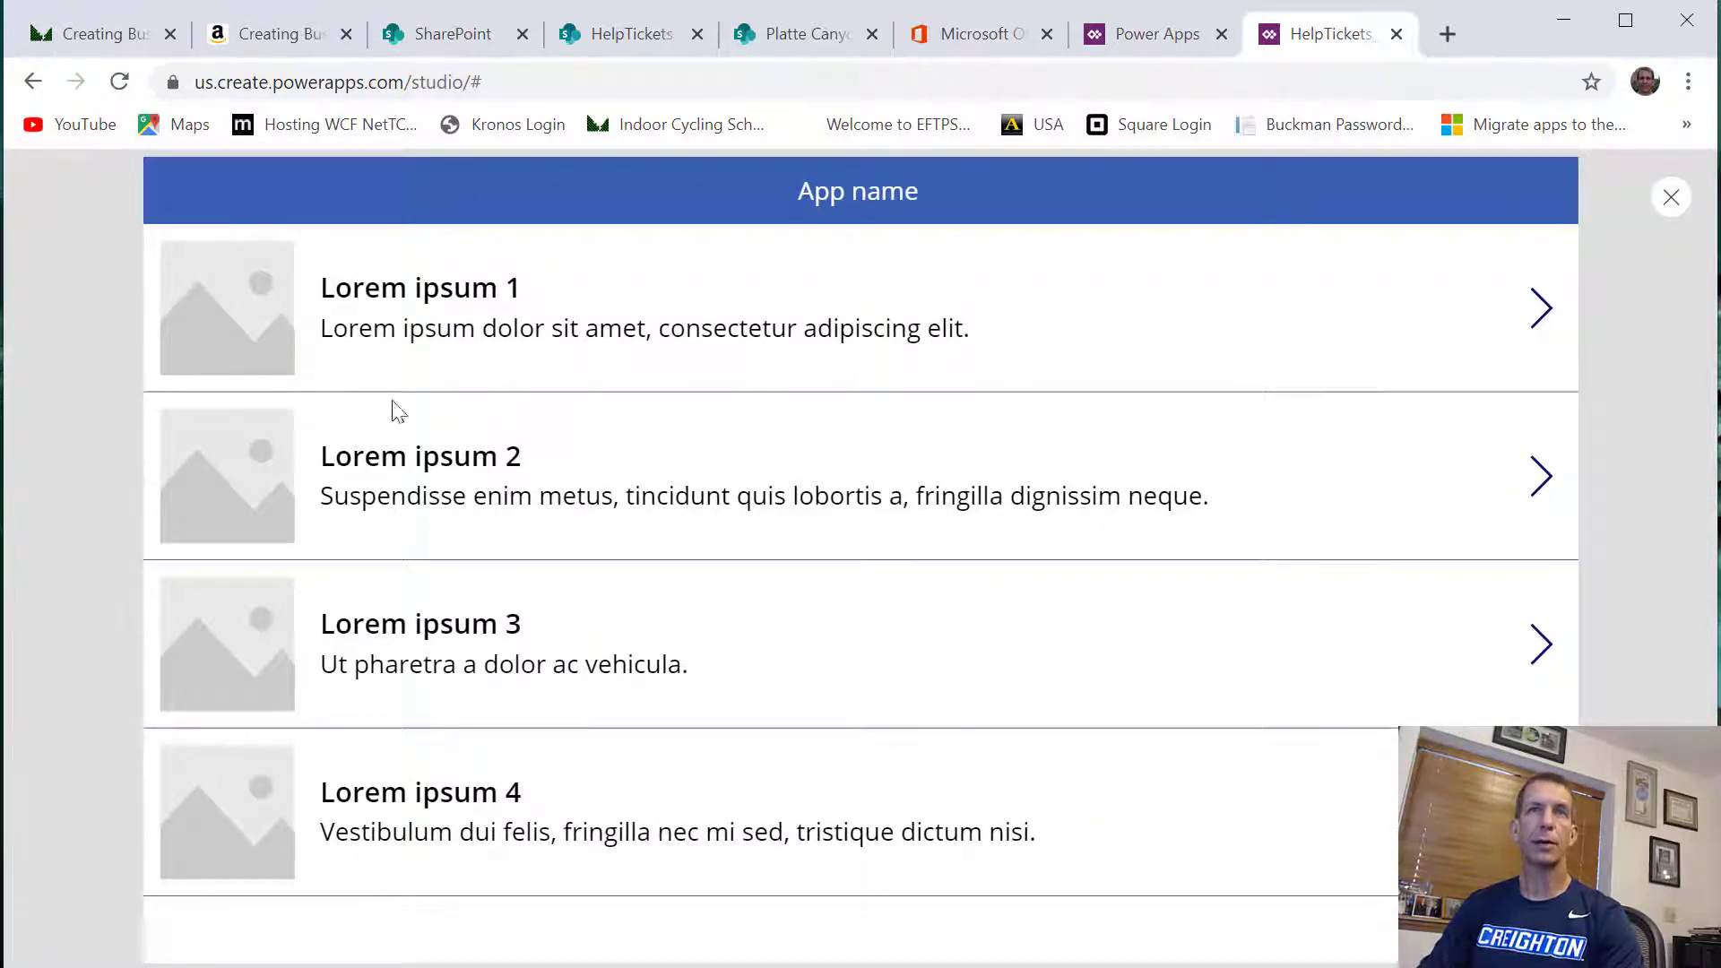
pyautogui.click(1672, 199)
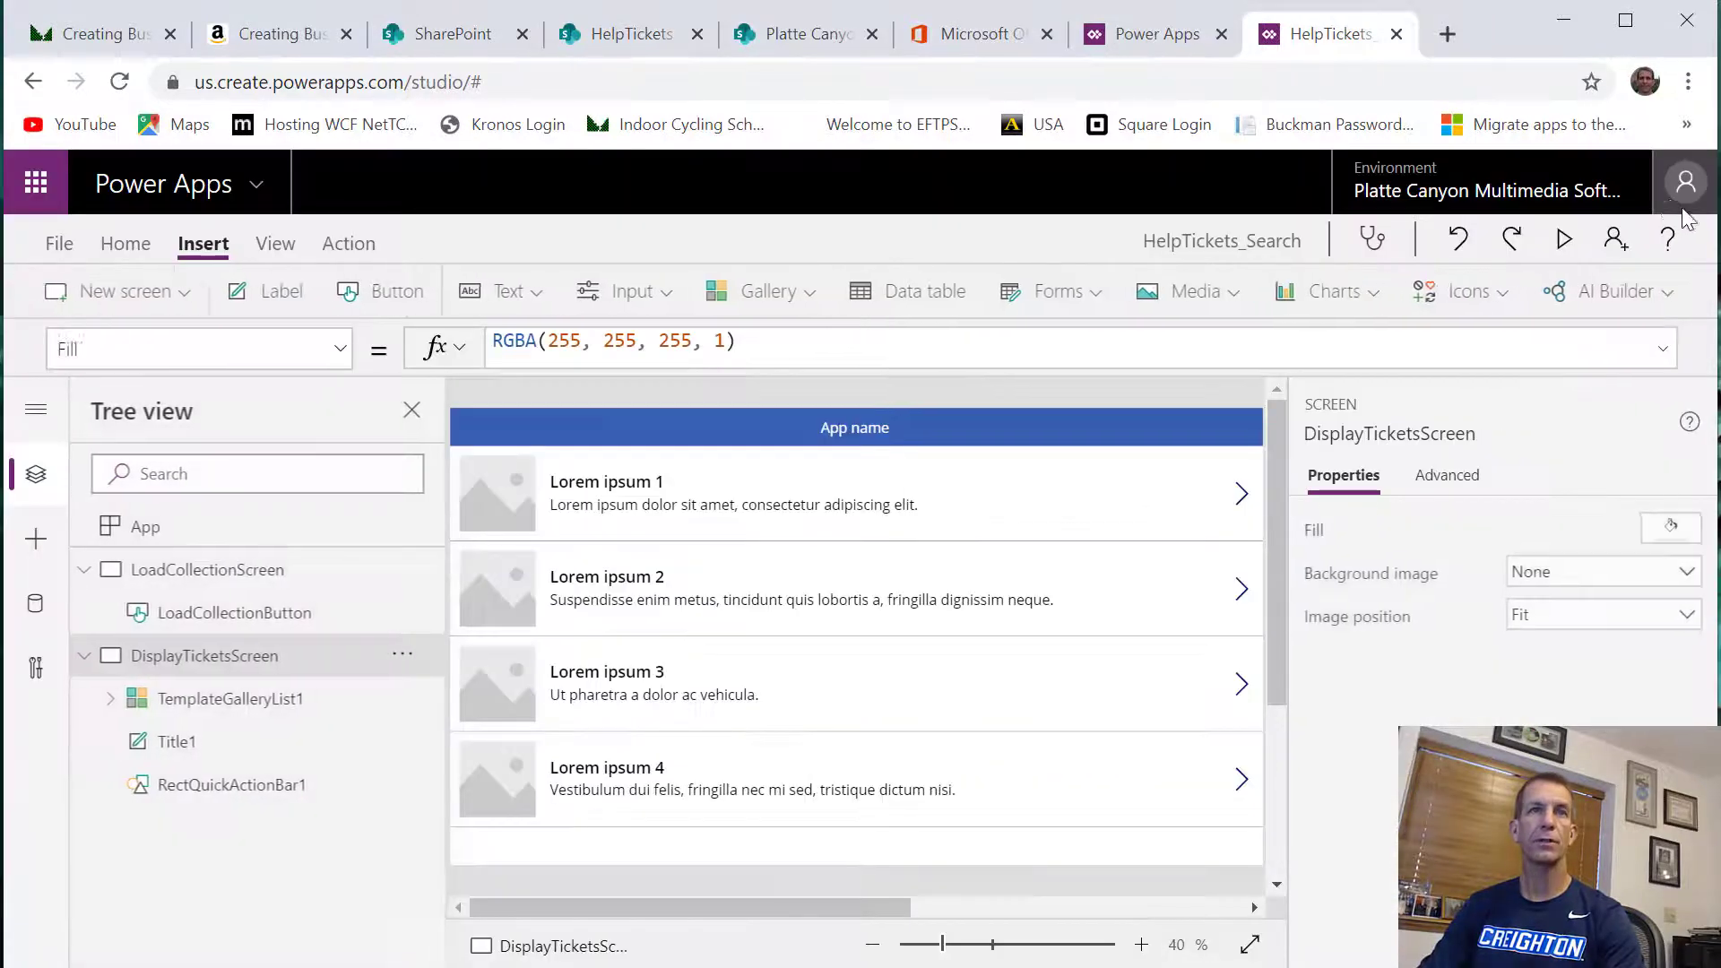
pyautogui.click(1087, 656)
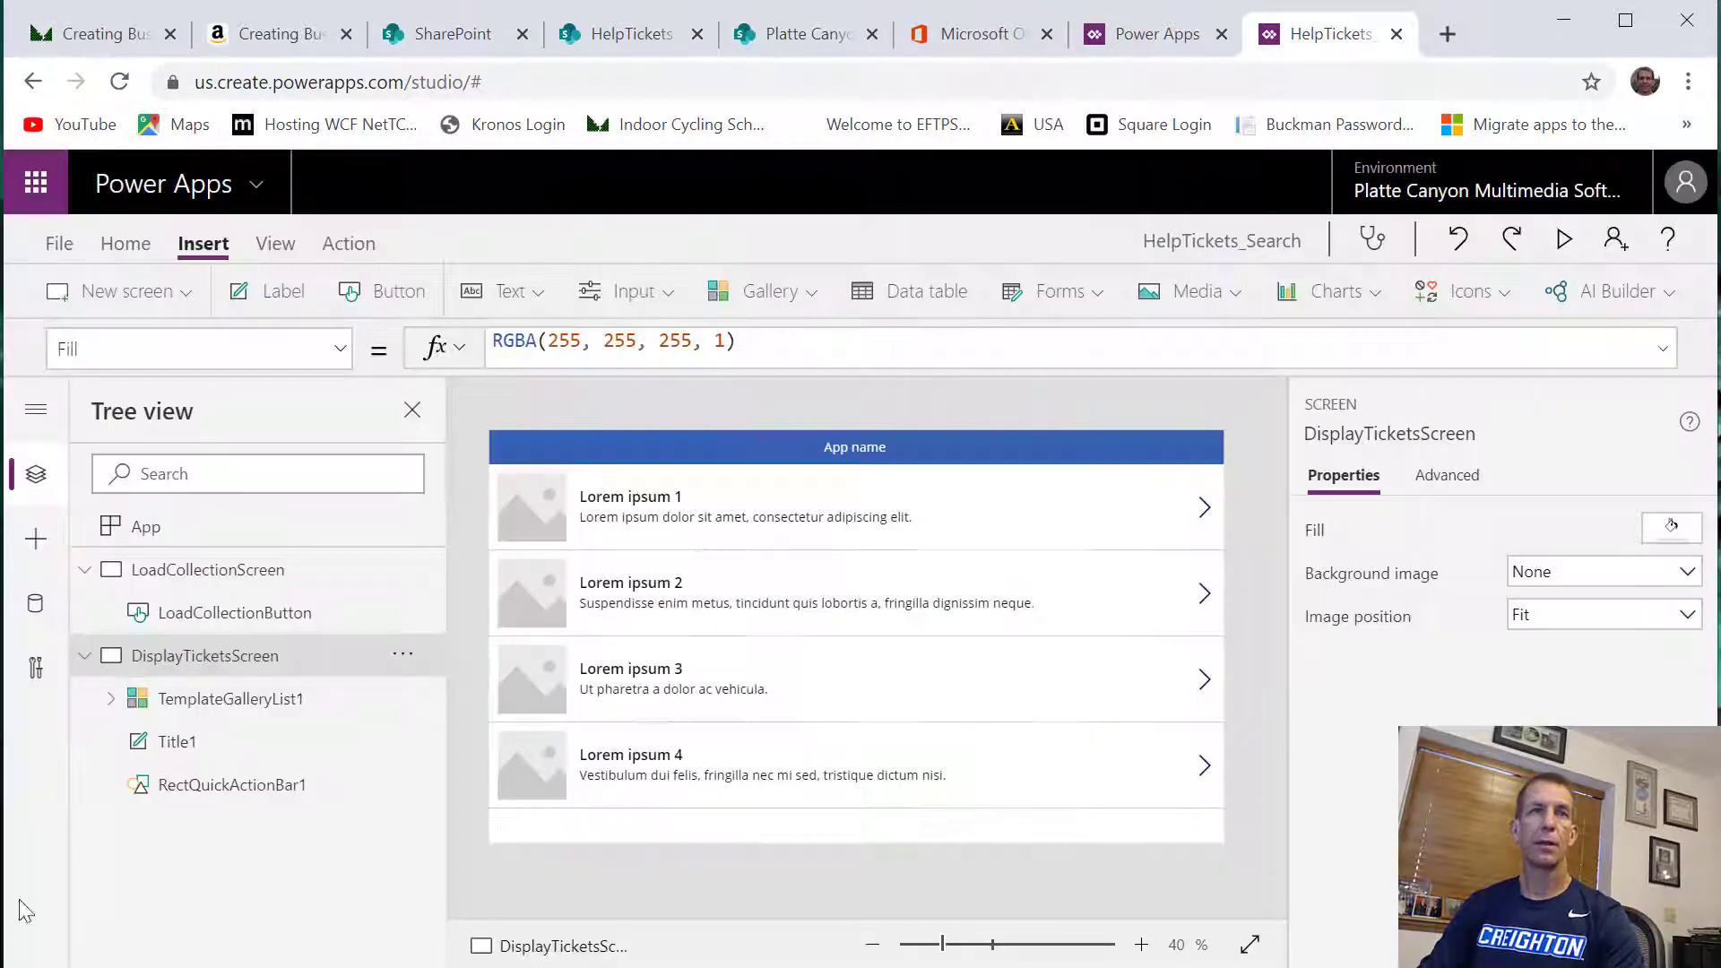
# Rename the gallery on DisplayTicketsScreen as TicketsGallery
pyautogui.click(278, 709)
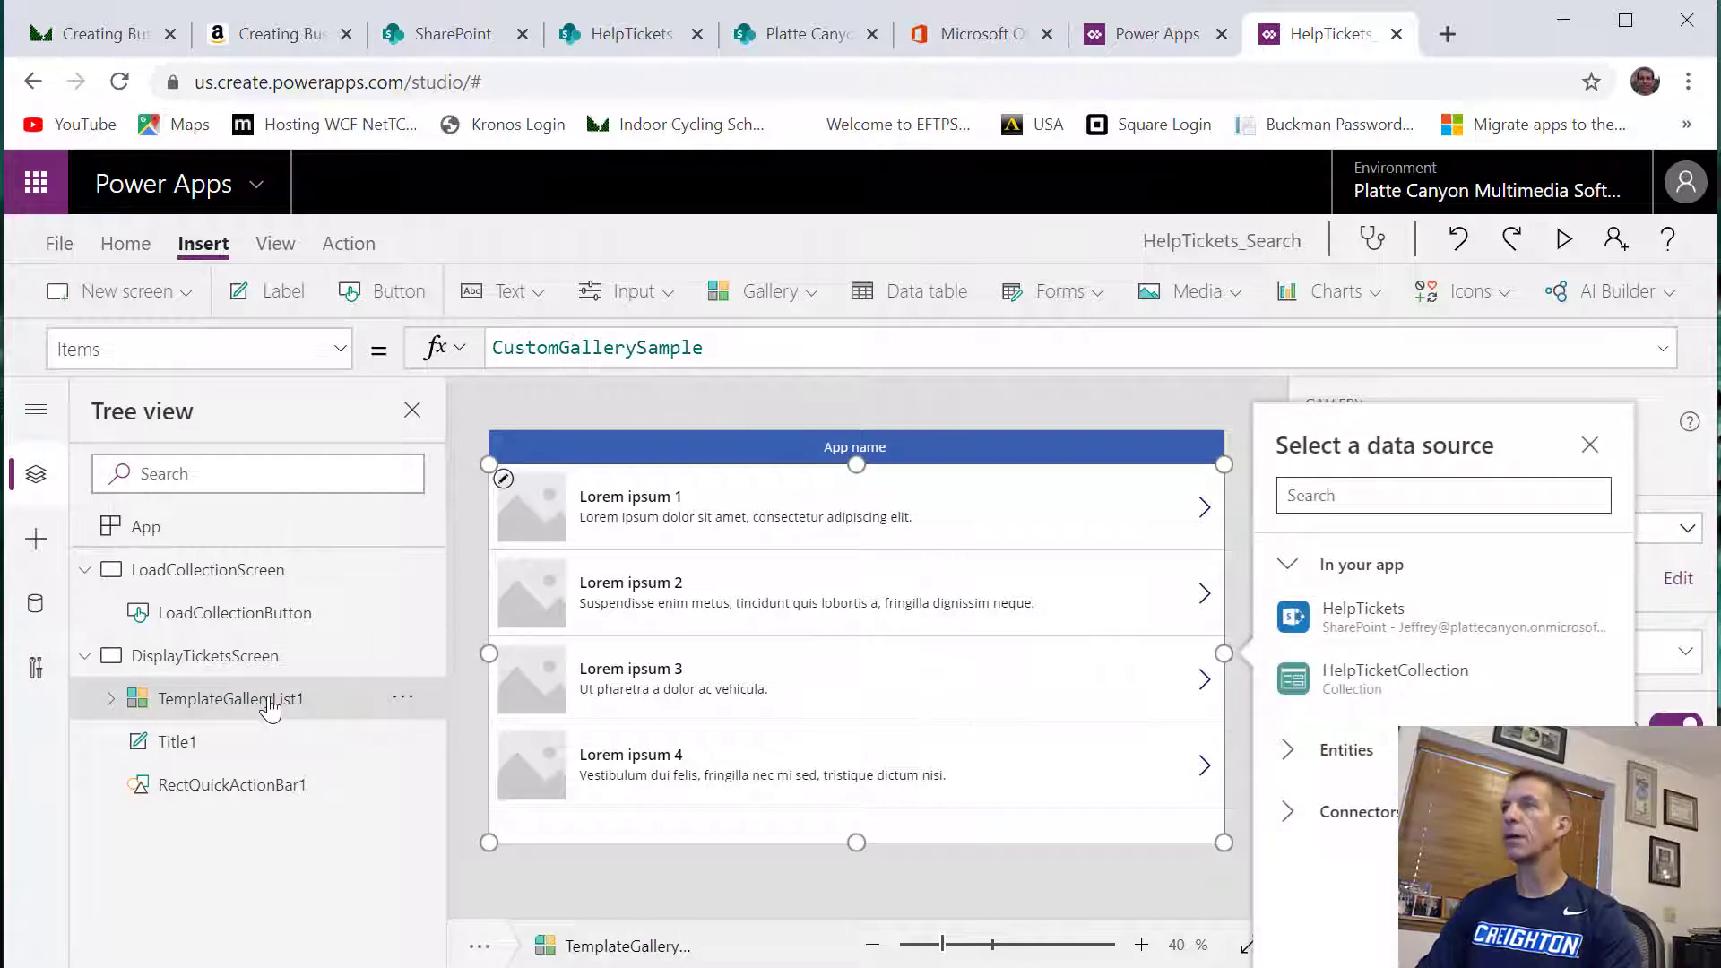
pyautogui.rightClick(270, 708)
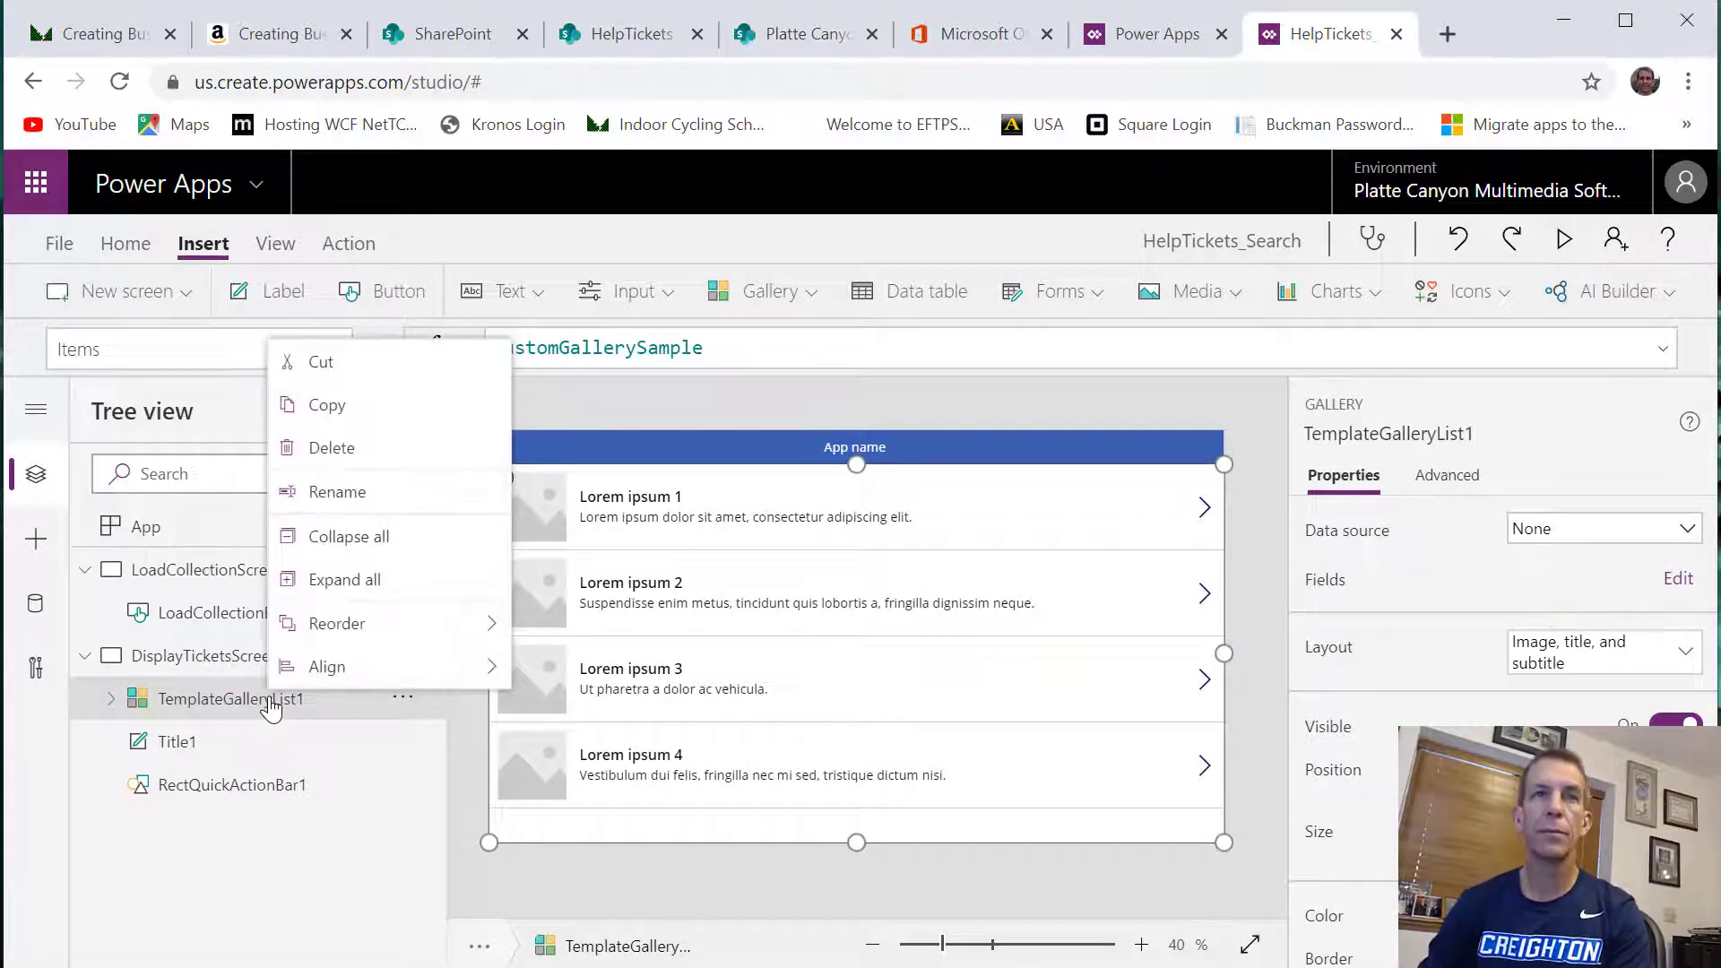
pyautogui.click(332, 492)
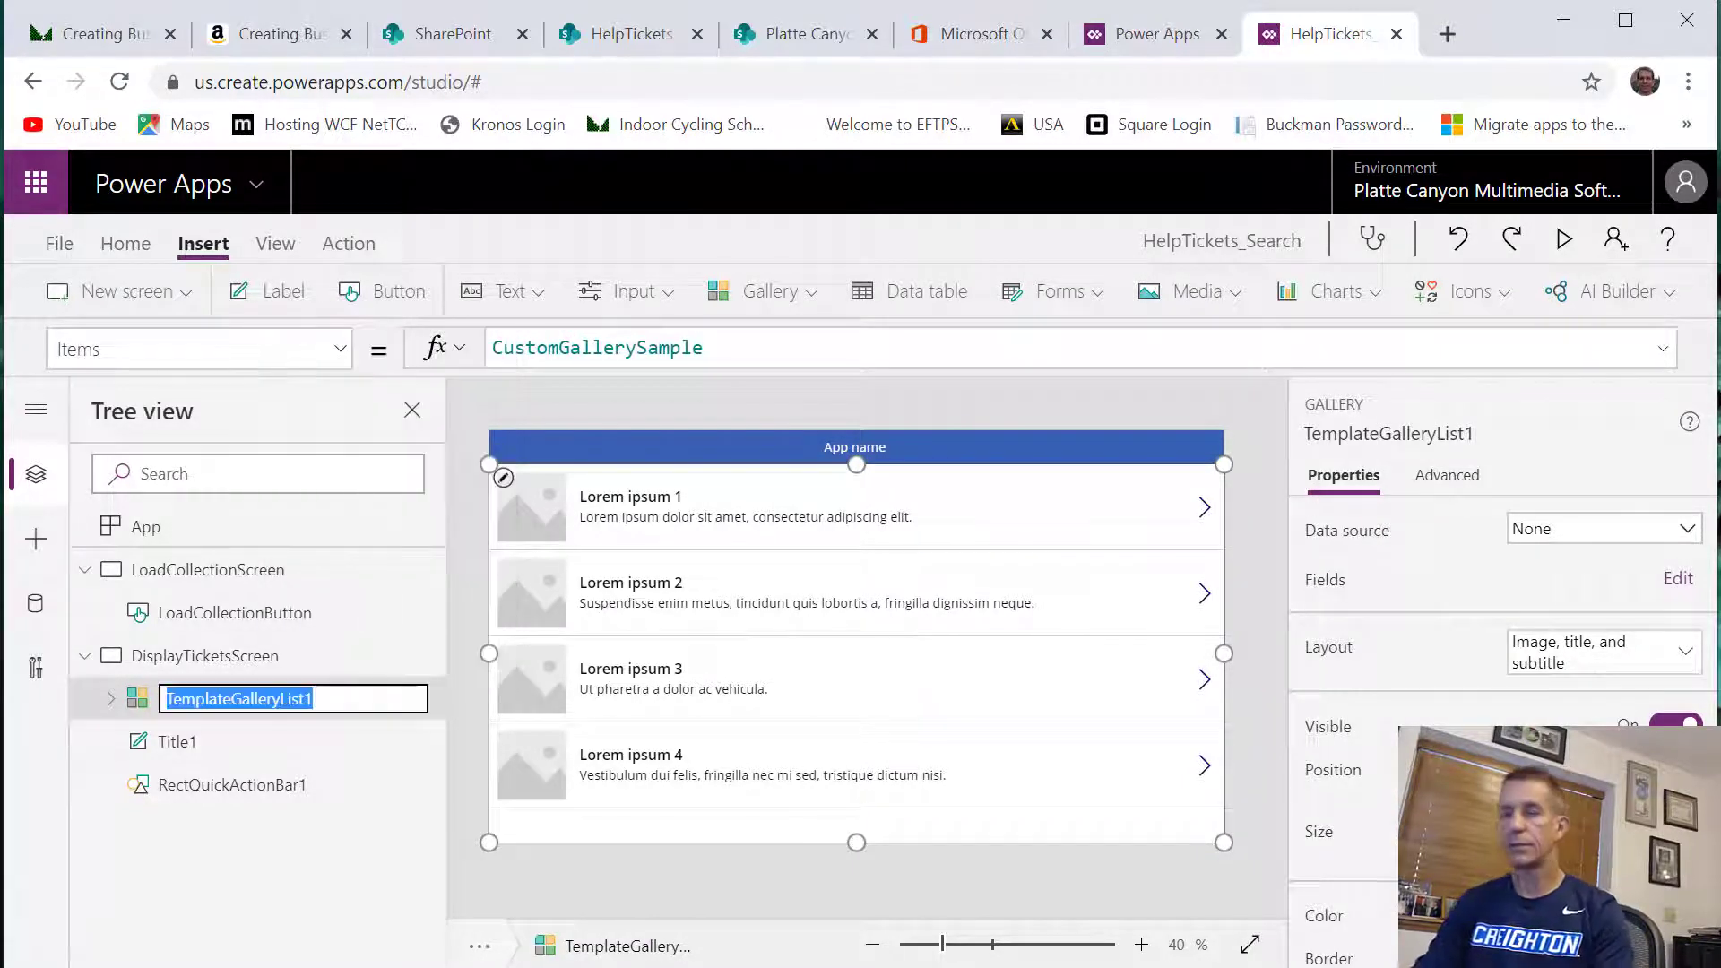
pyautogui.write('Tickets')
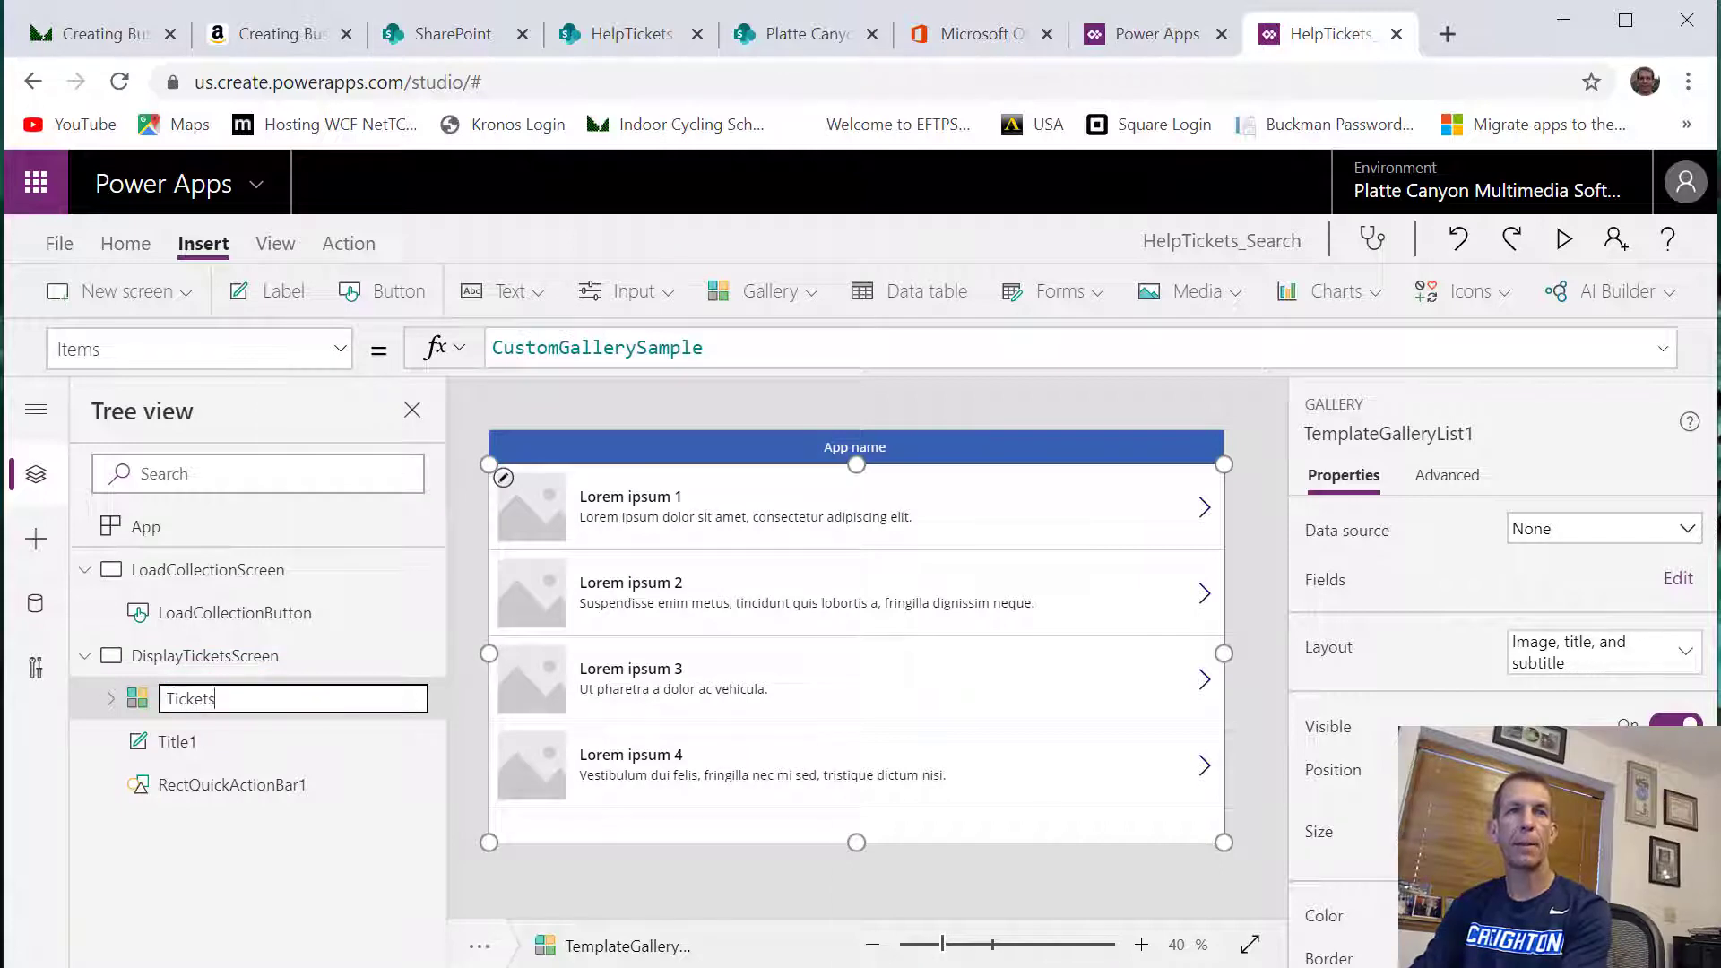
pyautogui.write('Gallery')
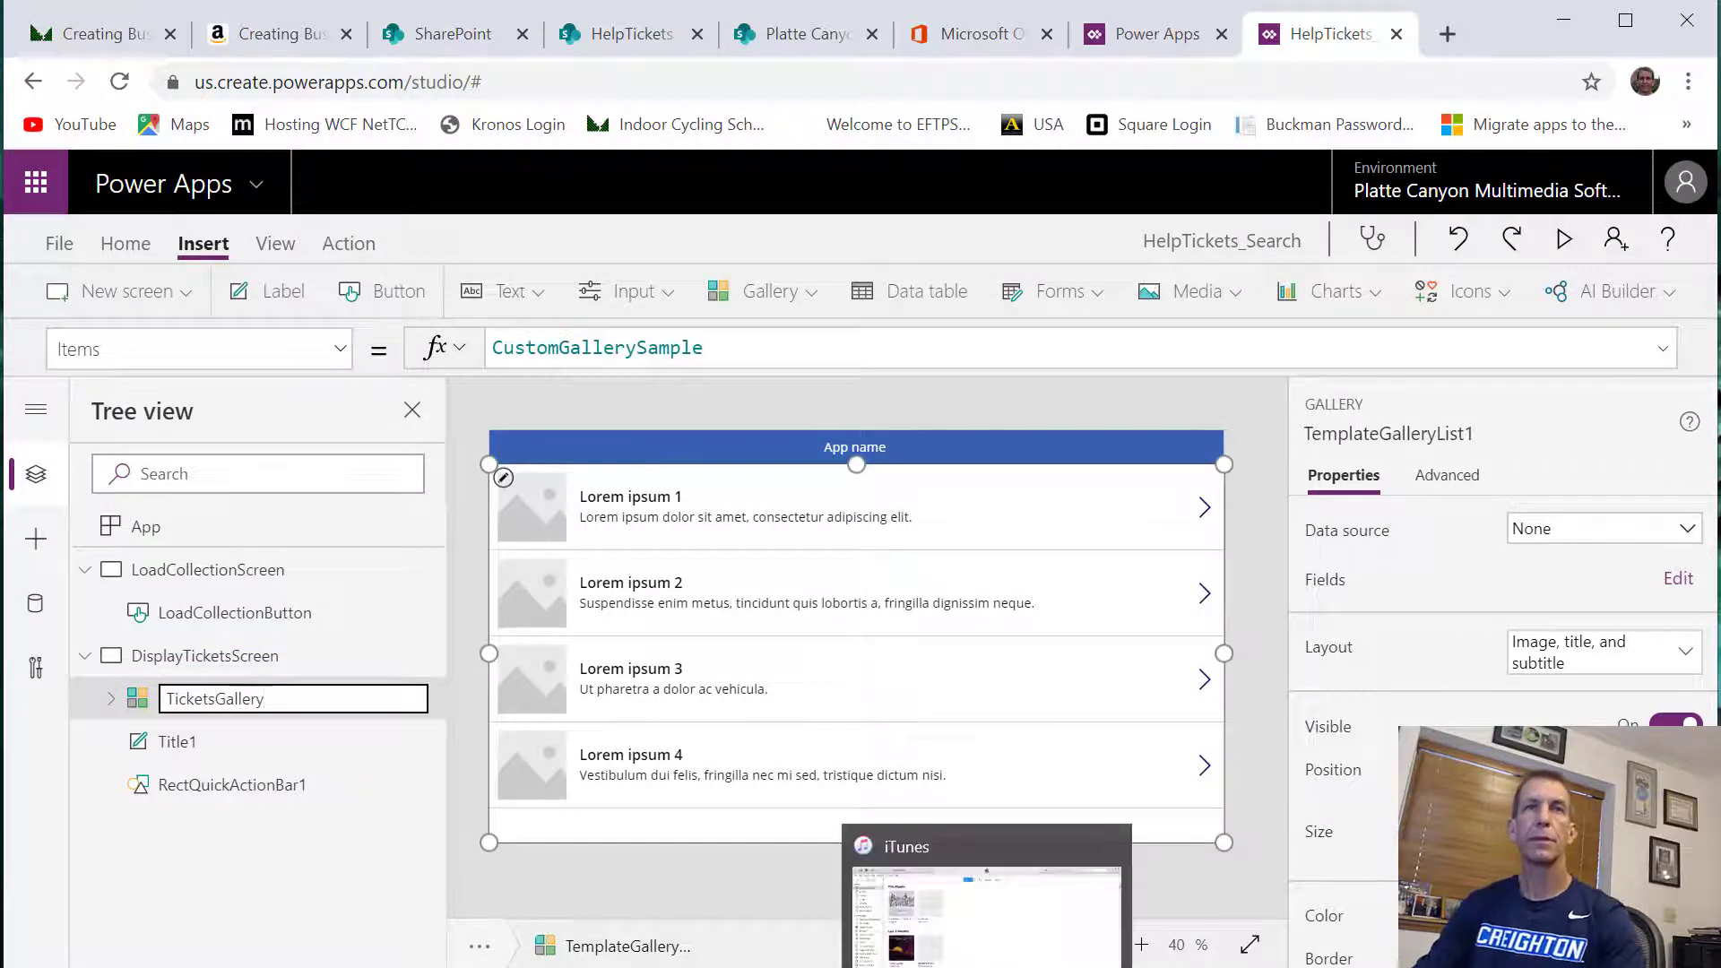
pyautogui.press('Return')
# Set TicketsGallery's Items property to HelpTicketCollection and stretch its row template to more than twice the height
pyautogui.moveTo(731, 344); pyautogui.dragTo(491, 348)
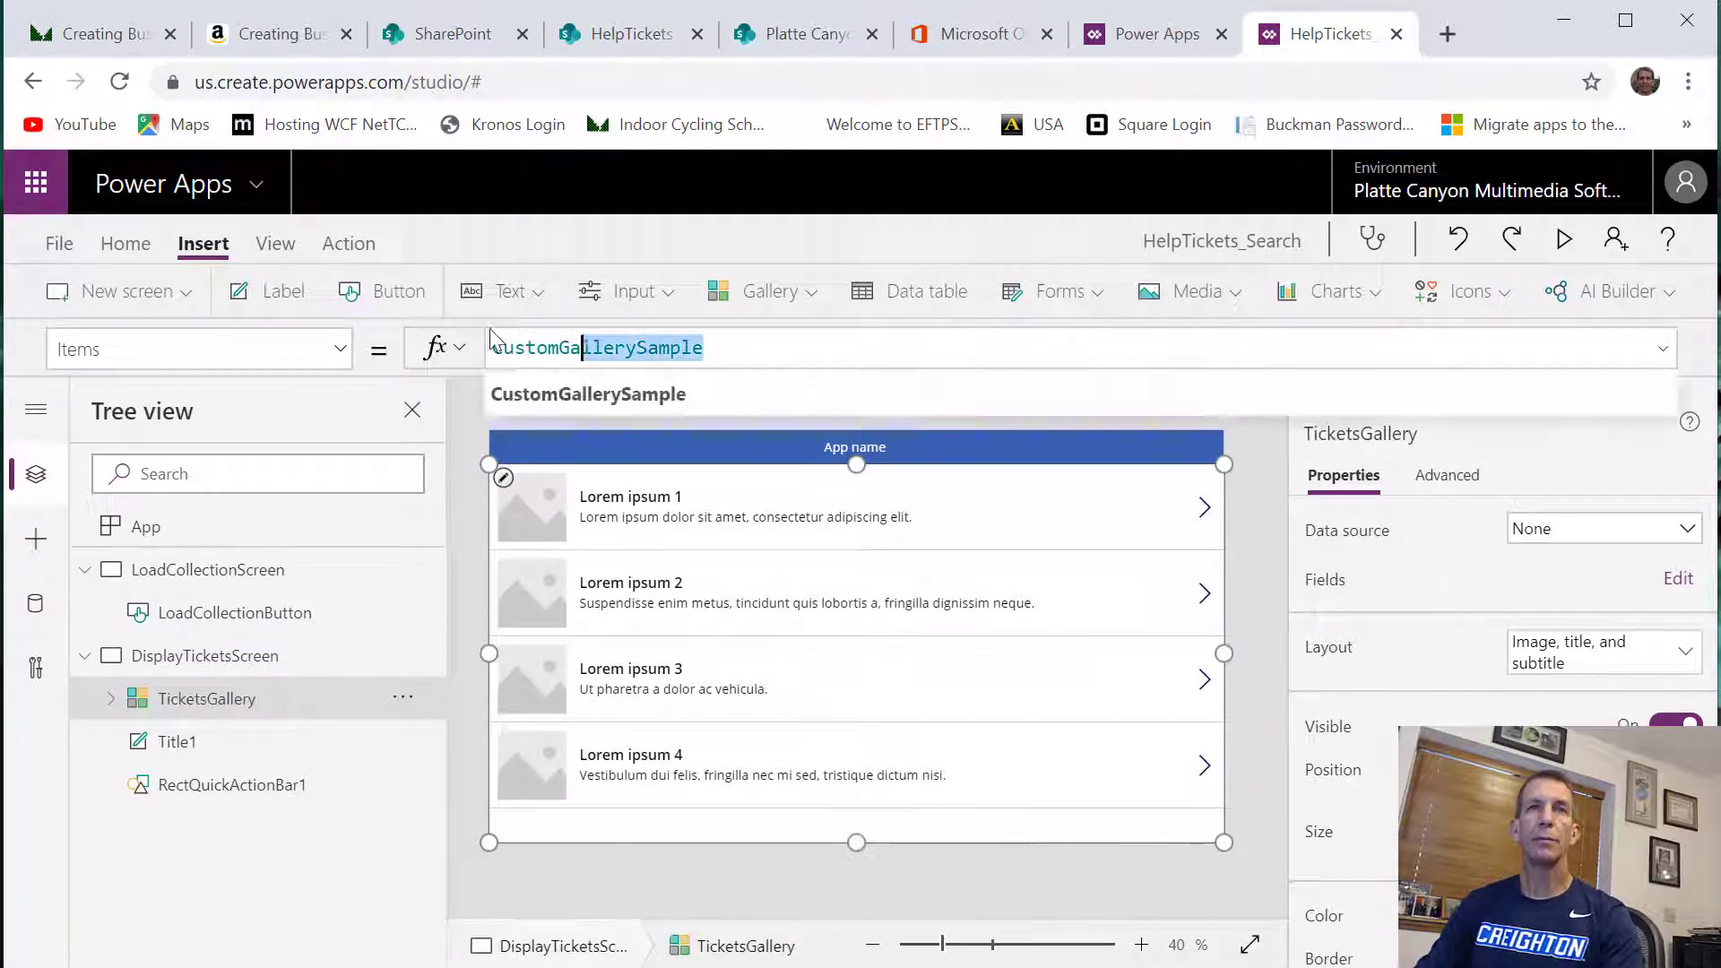
pyautogui.write('H')
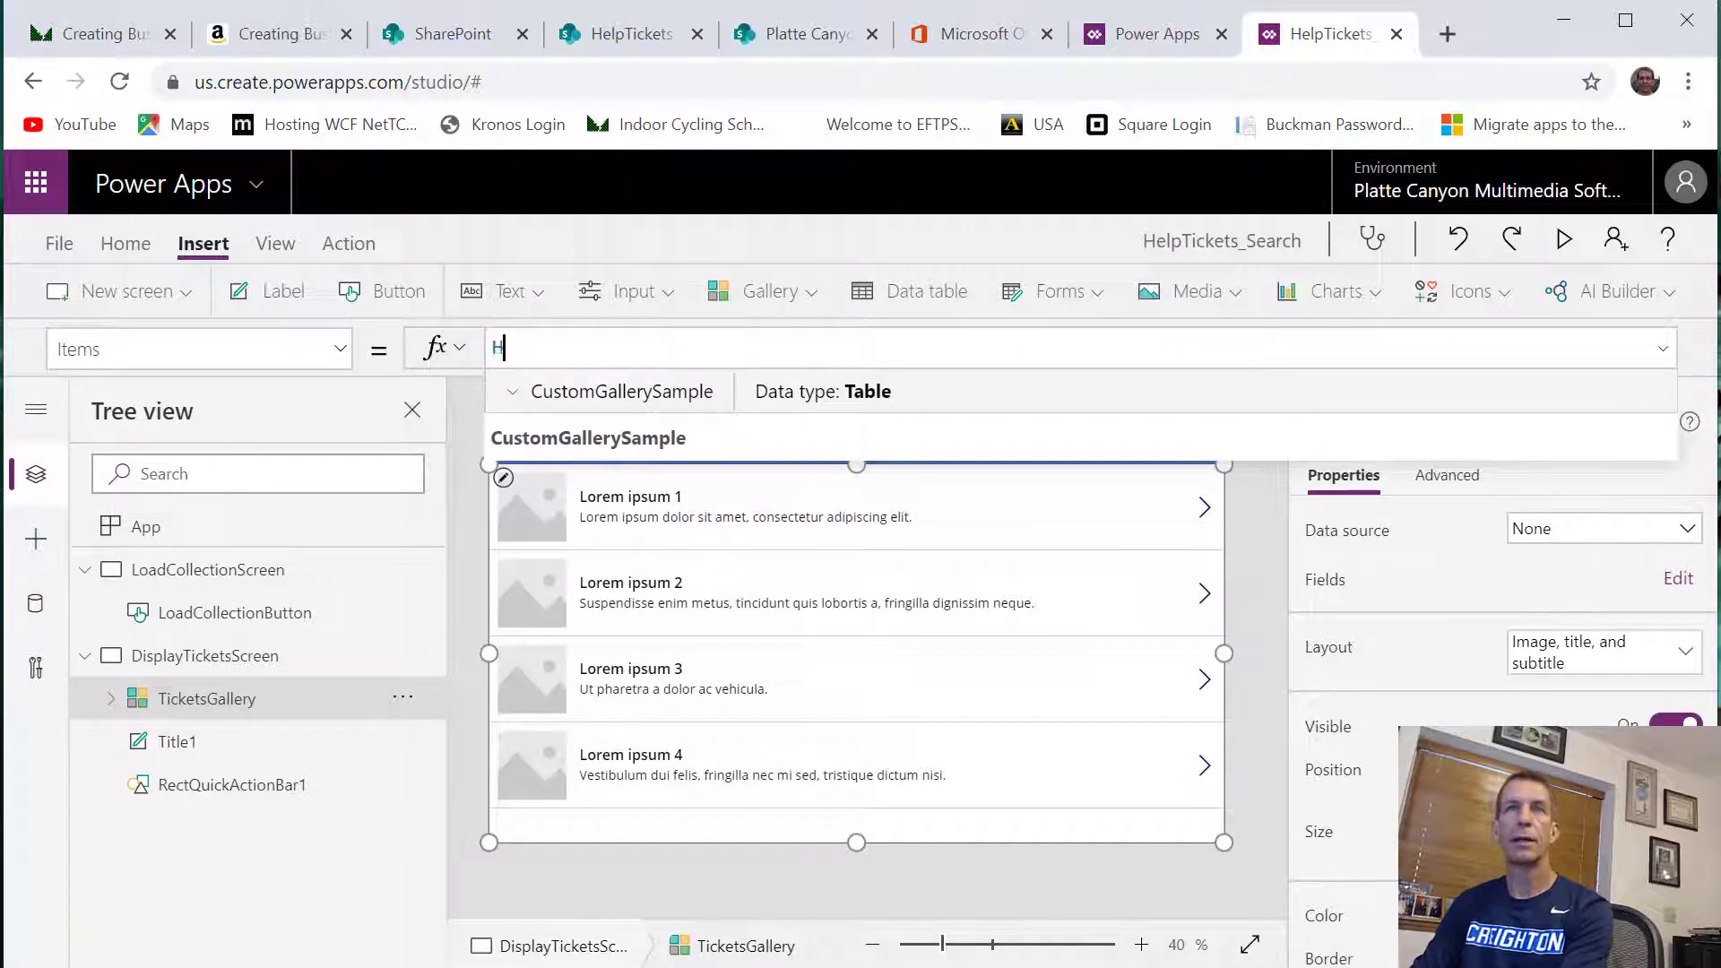
pyautogui.write('elpT')
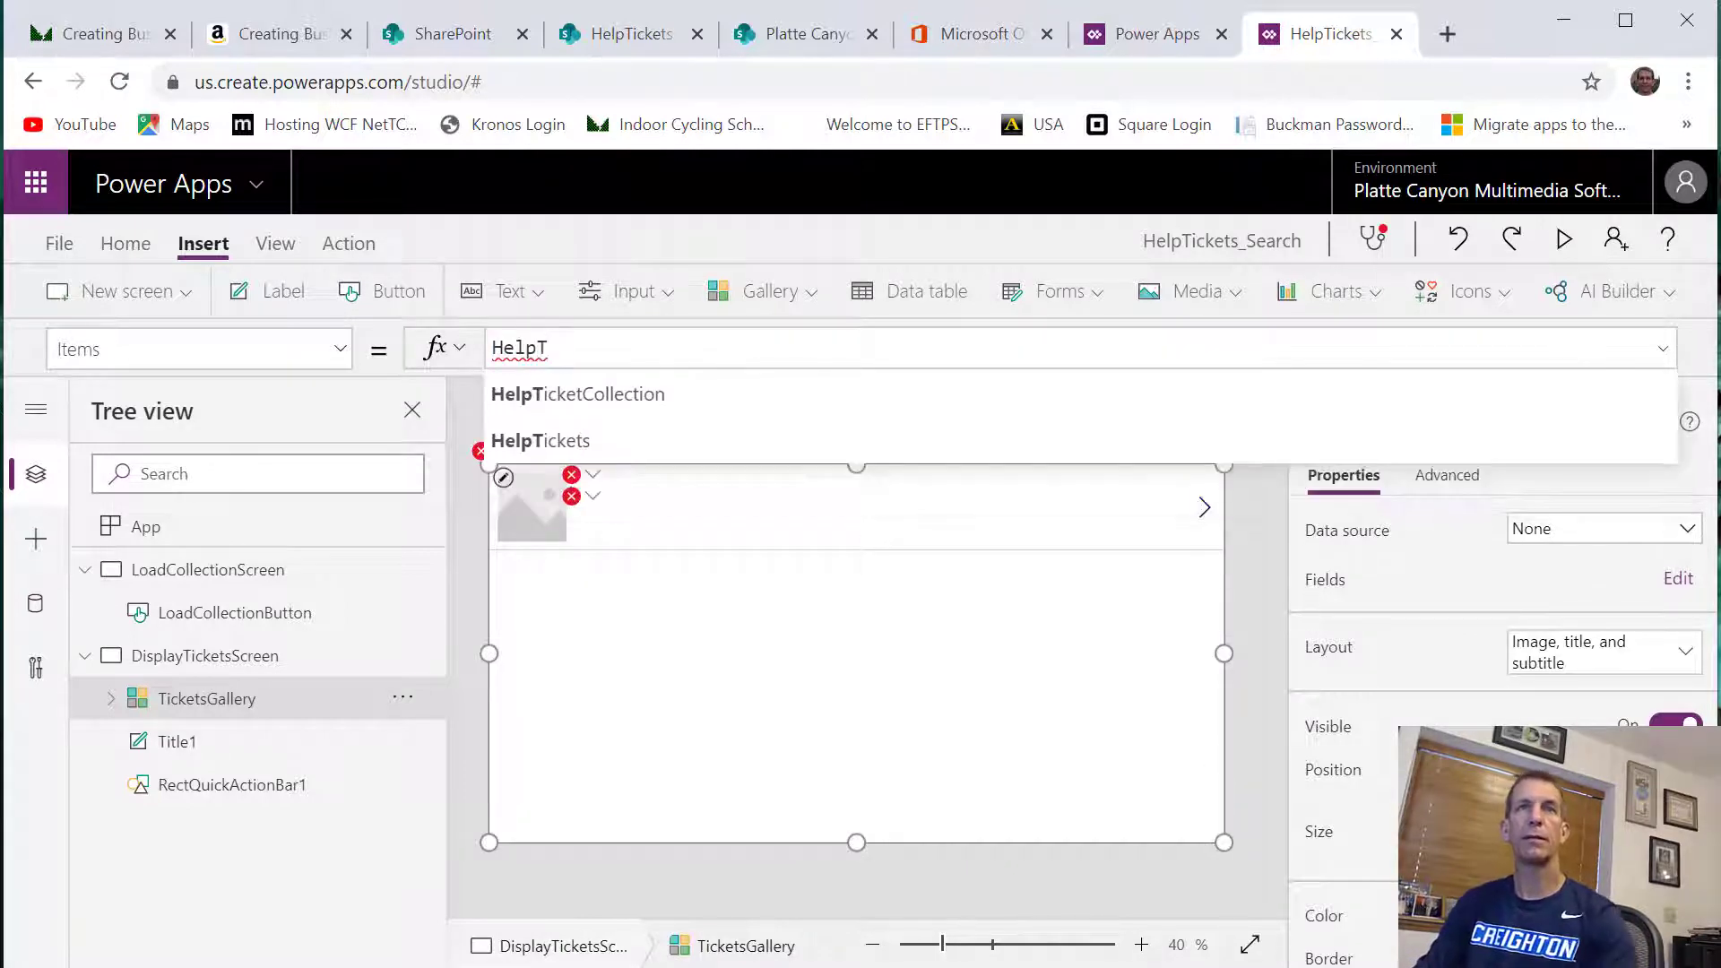
pyautogui.click(565, 396)
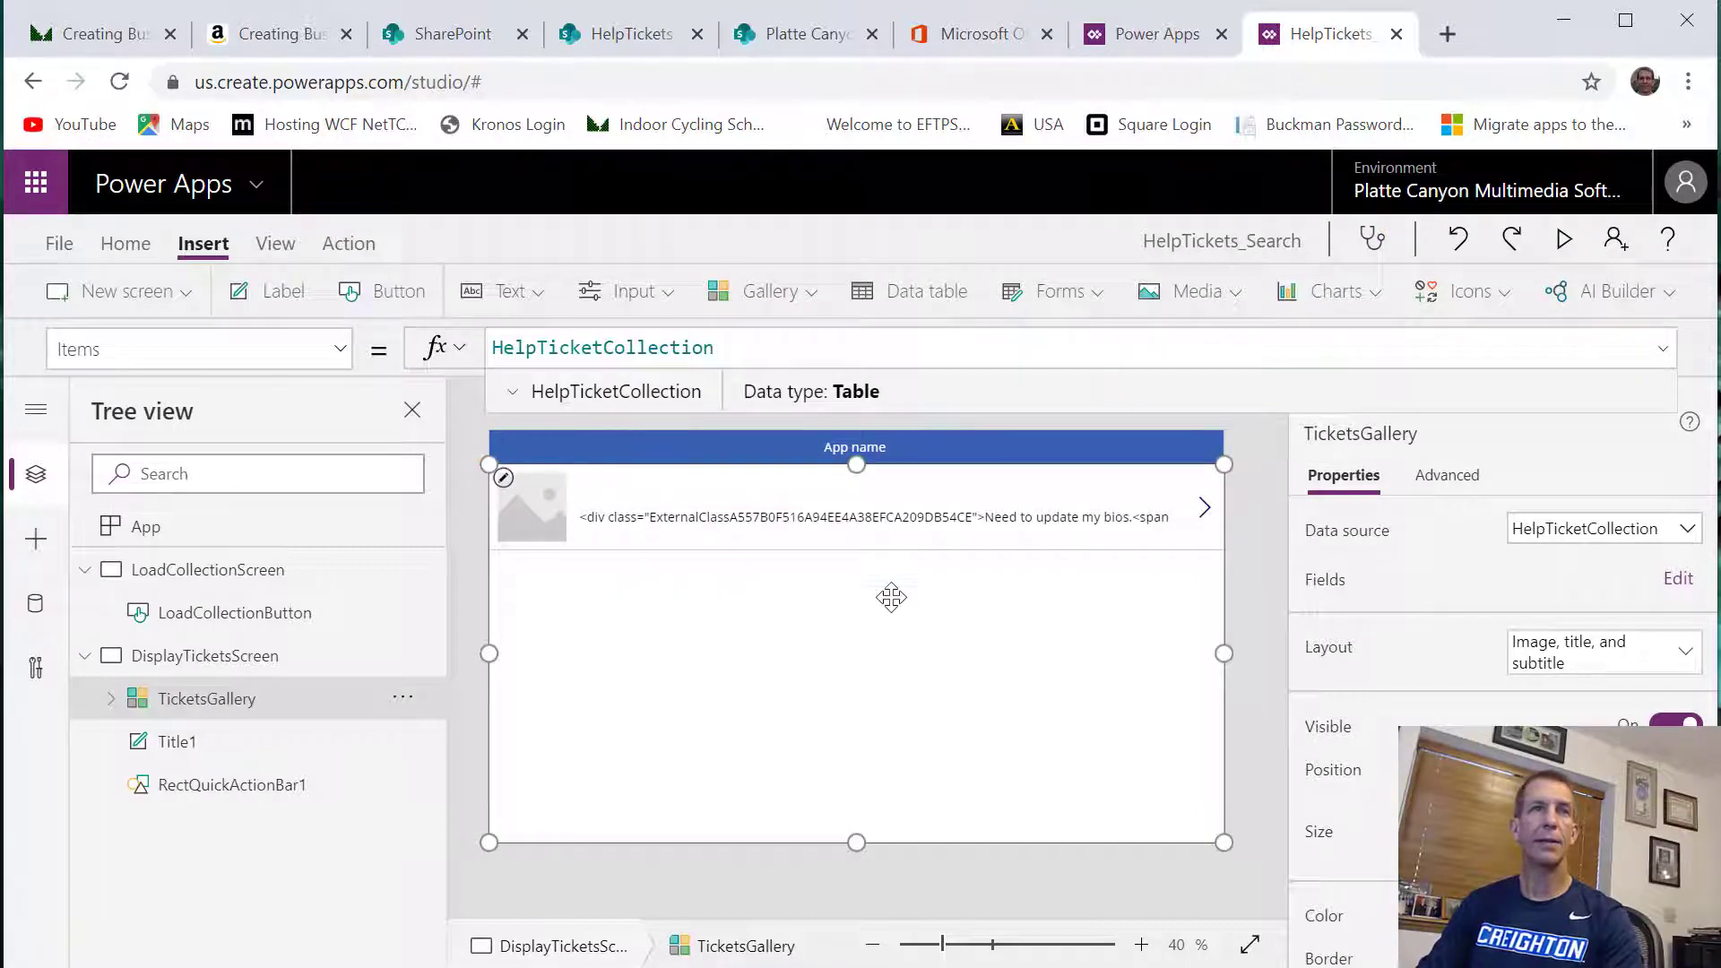
pyautogui.click(758, 476)
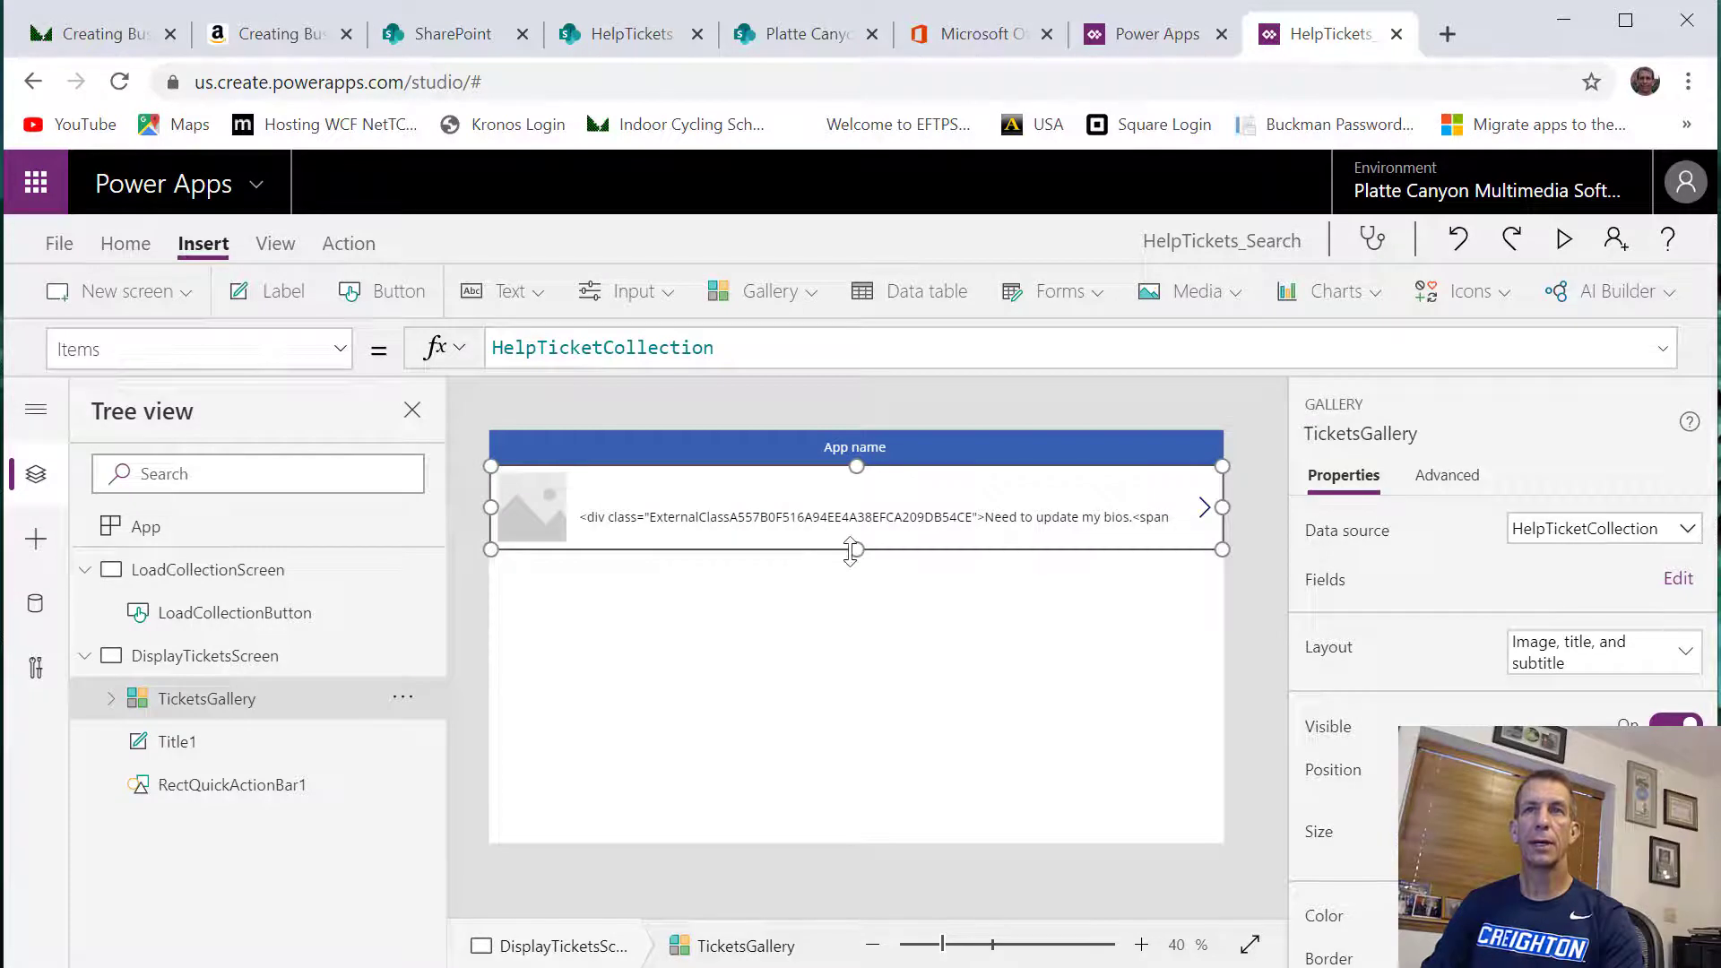
pyautogui.moveTo(856, 552); pyautogui.dragTo(895, 668)
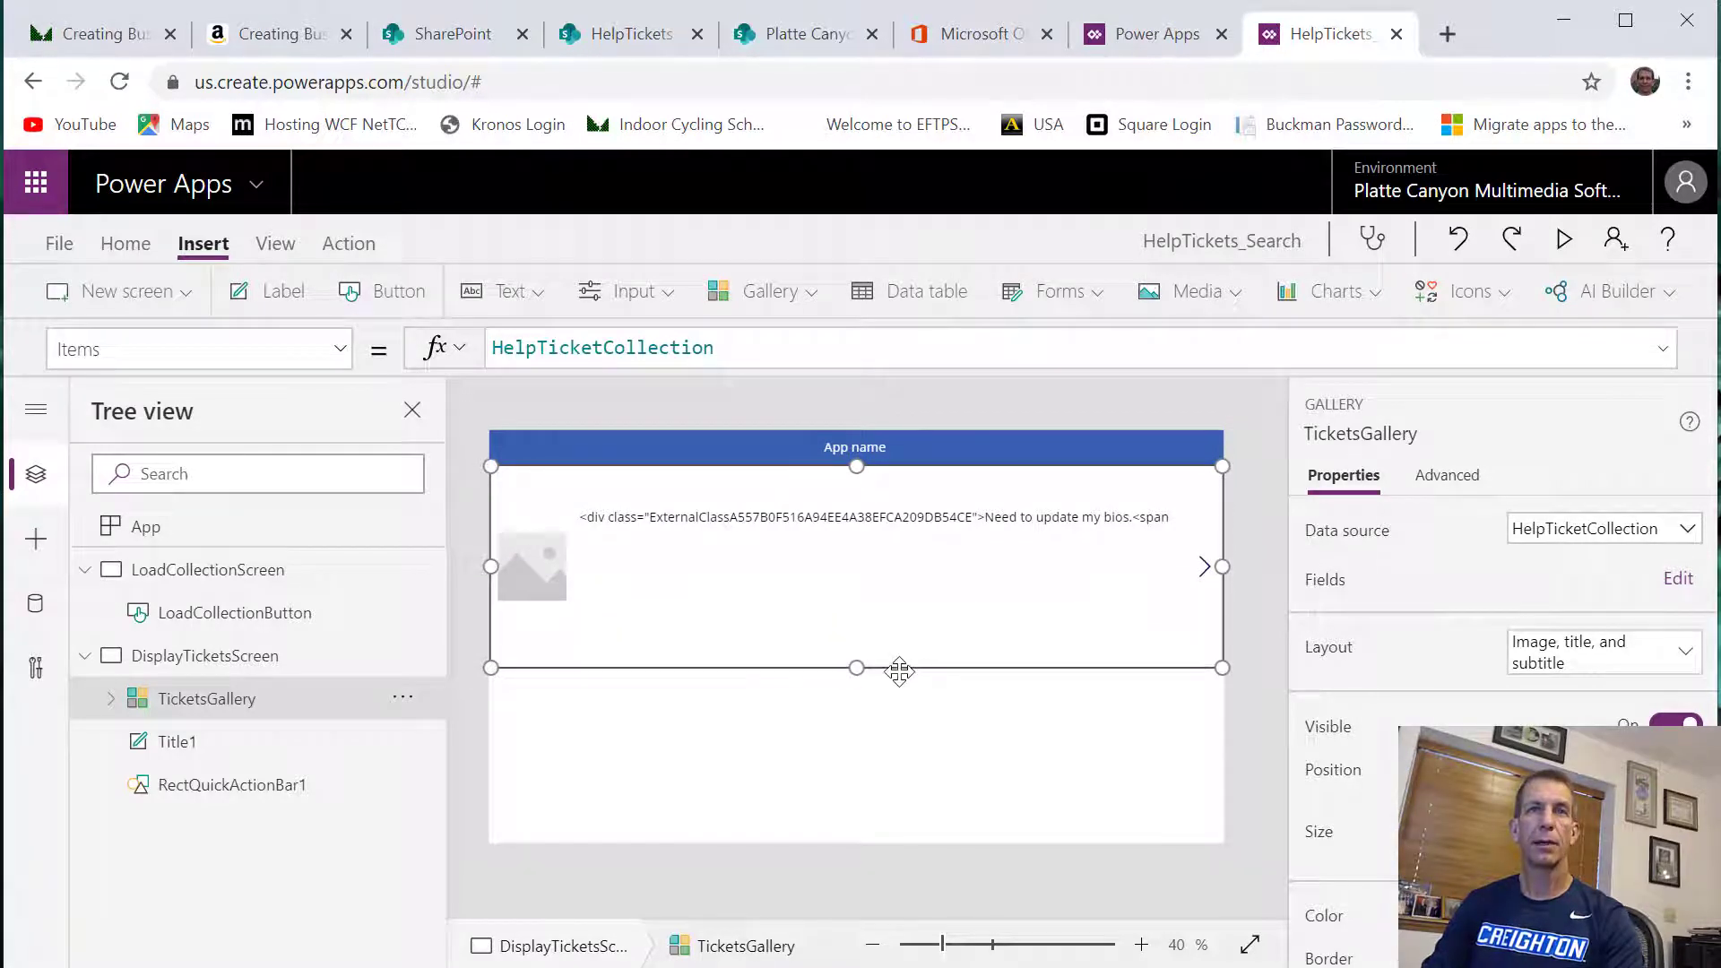
# Try to delete the placeholder image from the TicketsGallery row template
pyautogui.click(543, 584)
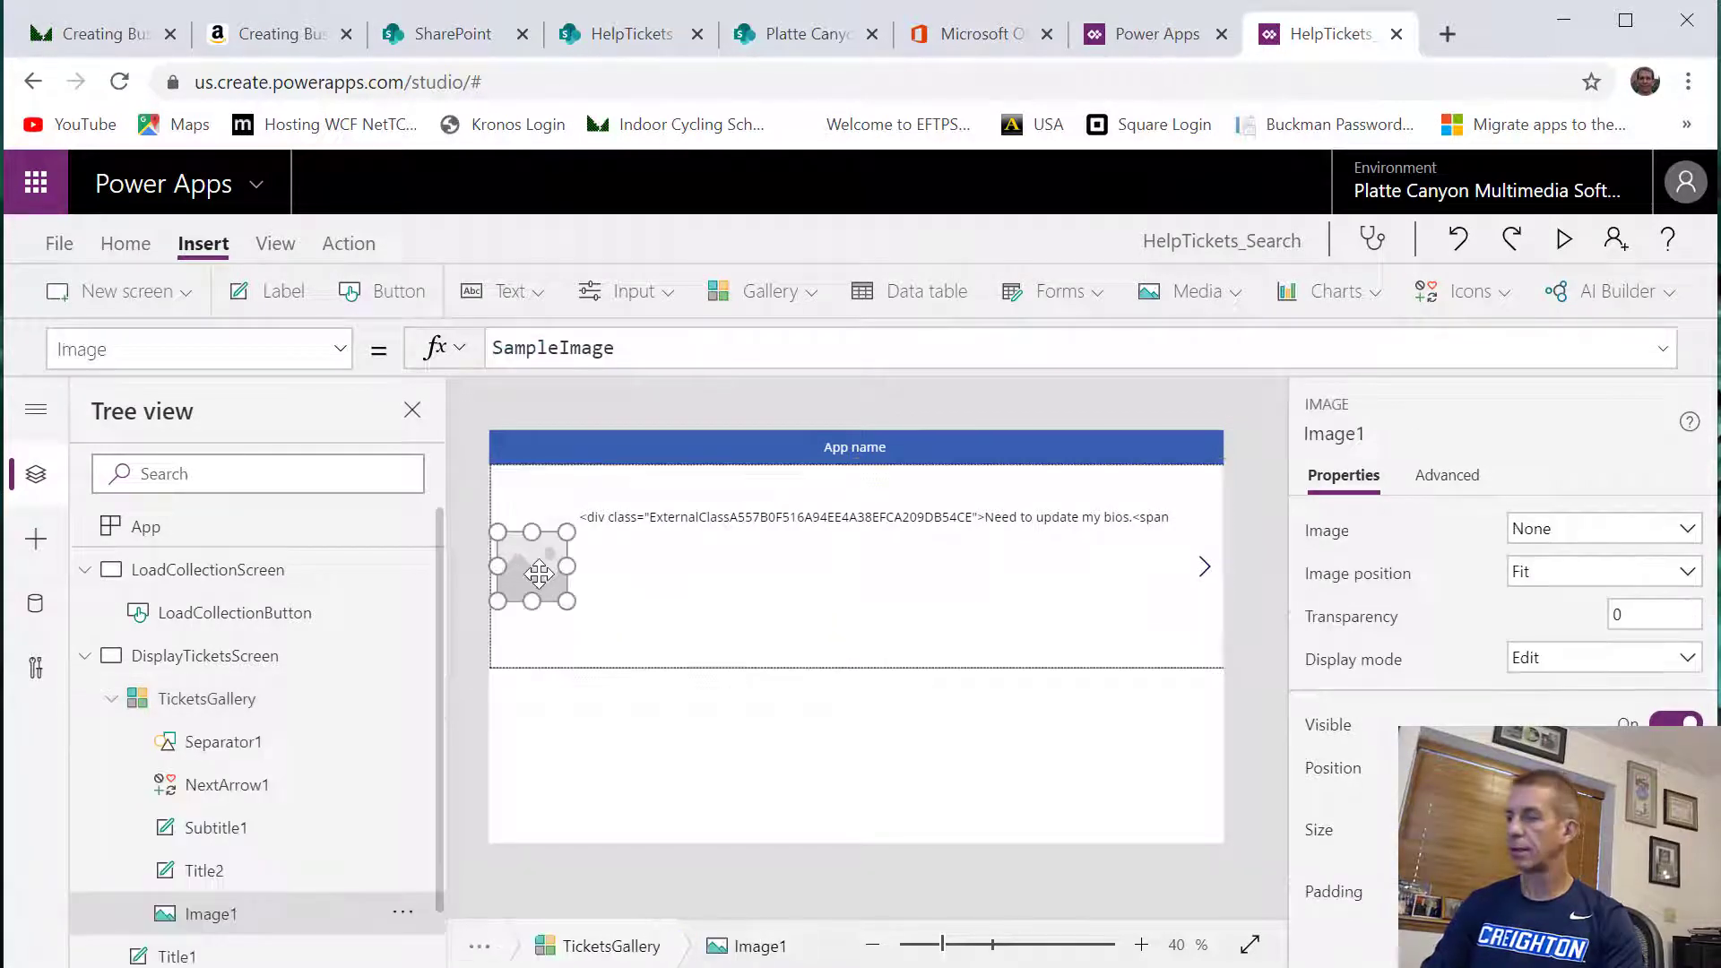
pyautogui.press('Delete')
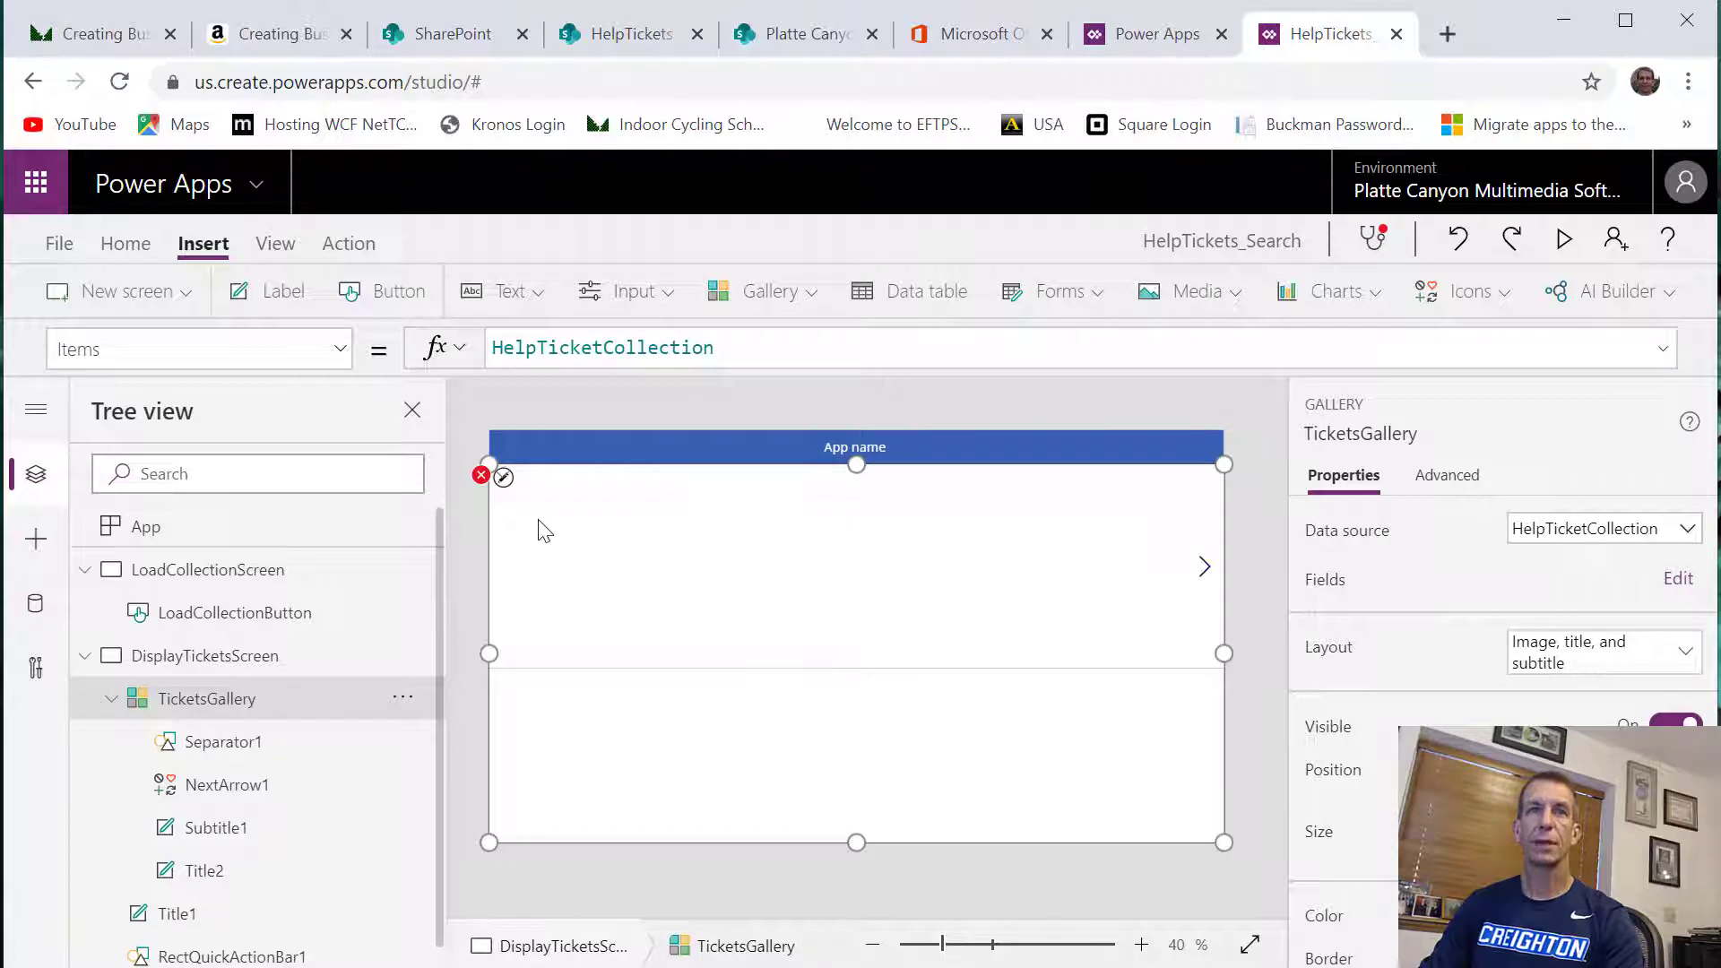
pyautogui.click(482, 474)
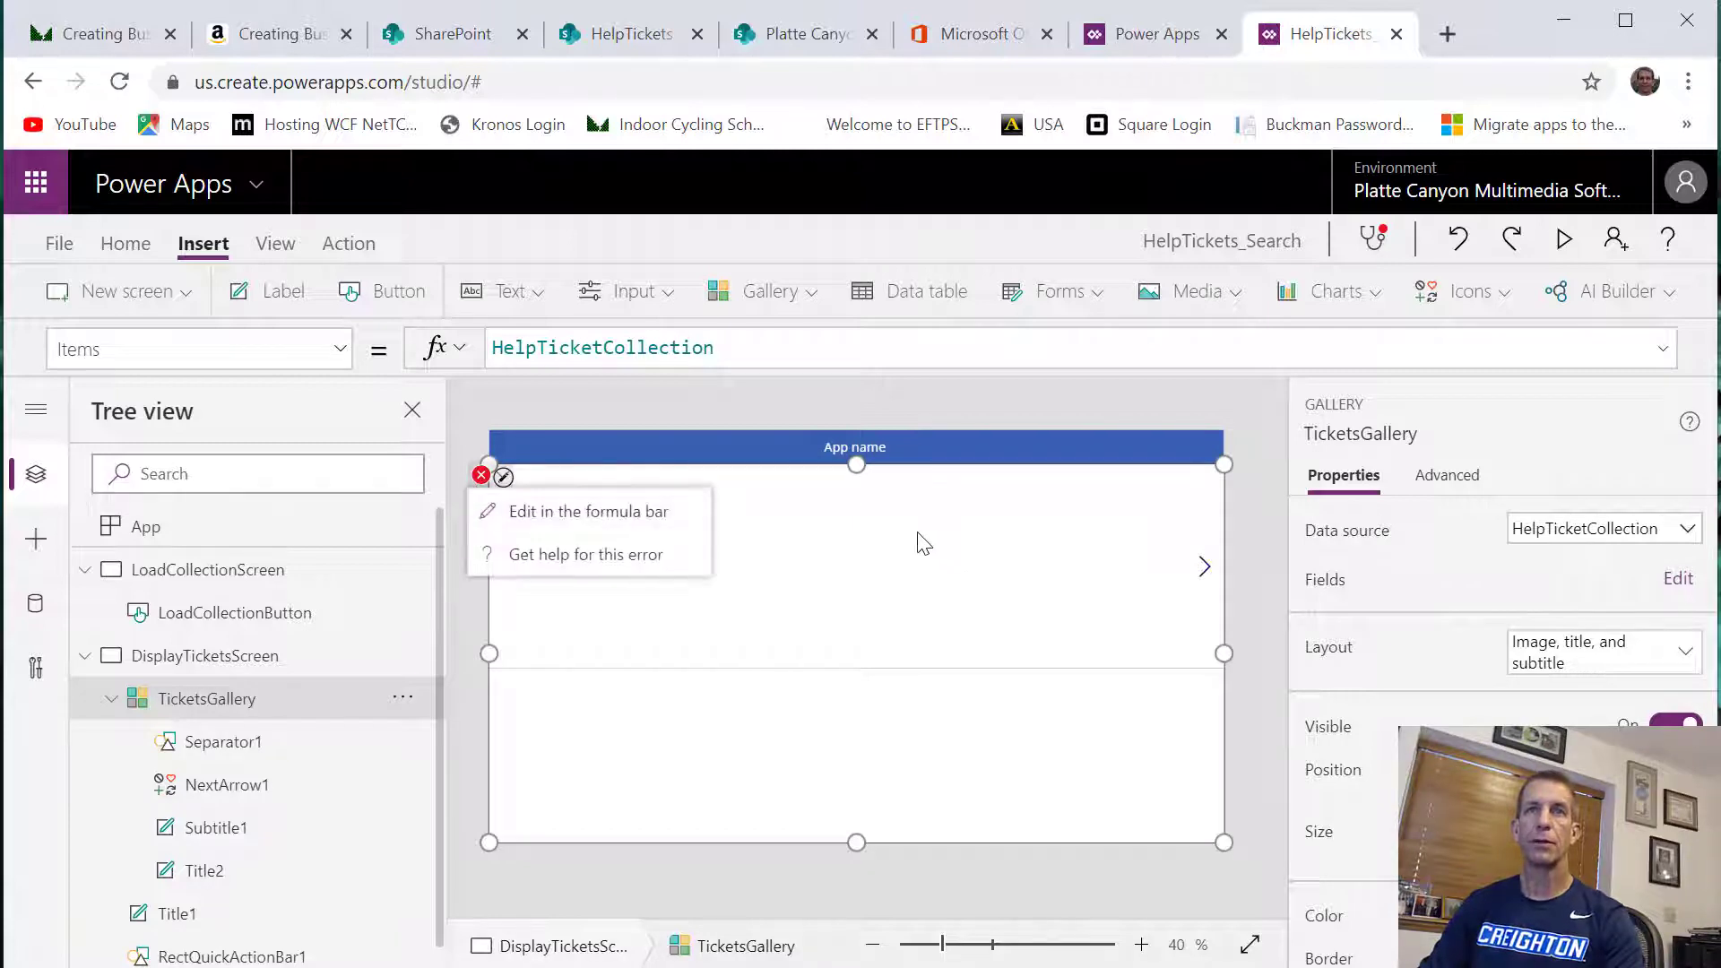
pyautogui.click(818, 595)
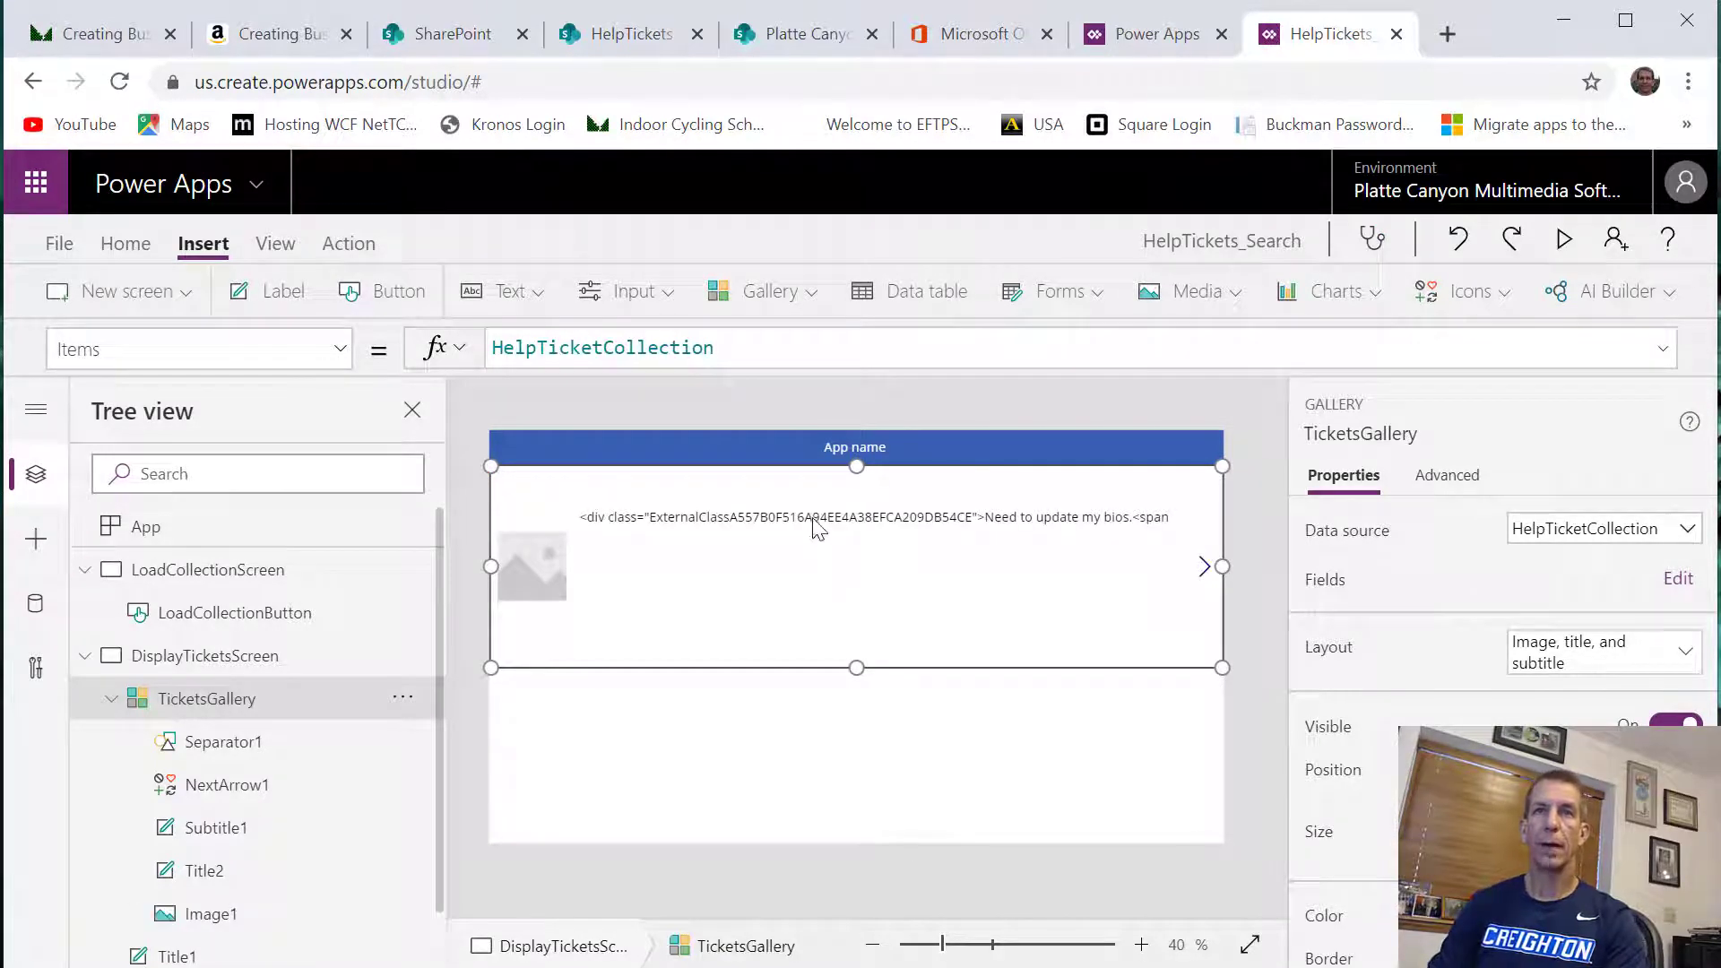
# Edit TicketsGallery's fields so that Subtitle1 displays the Issue_x0020_Category field
pyautogui.click(818, 520)
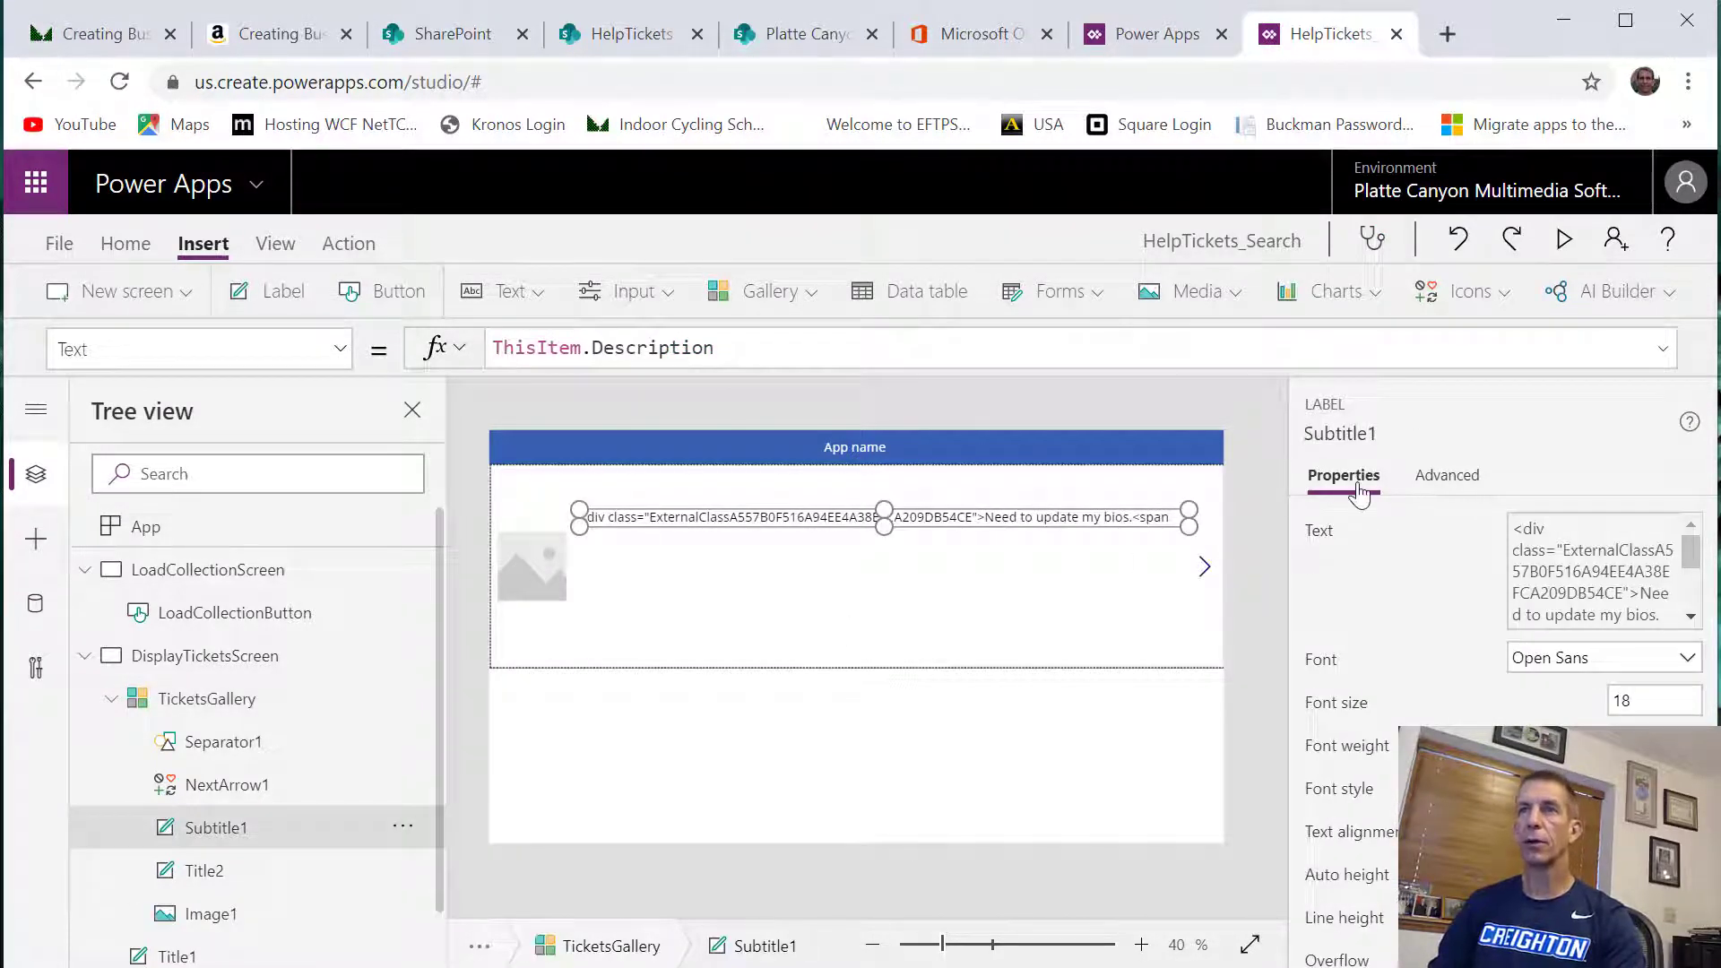
pyautogui.click(233, 699)
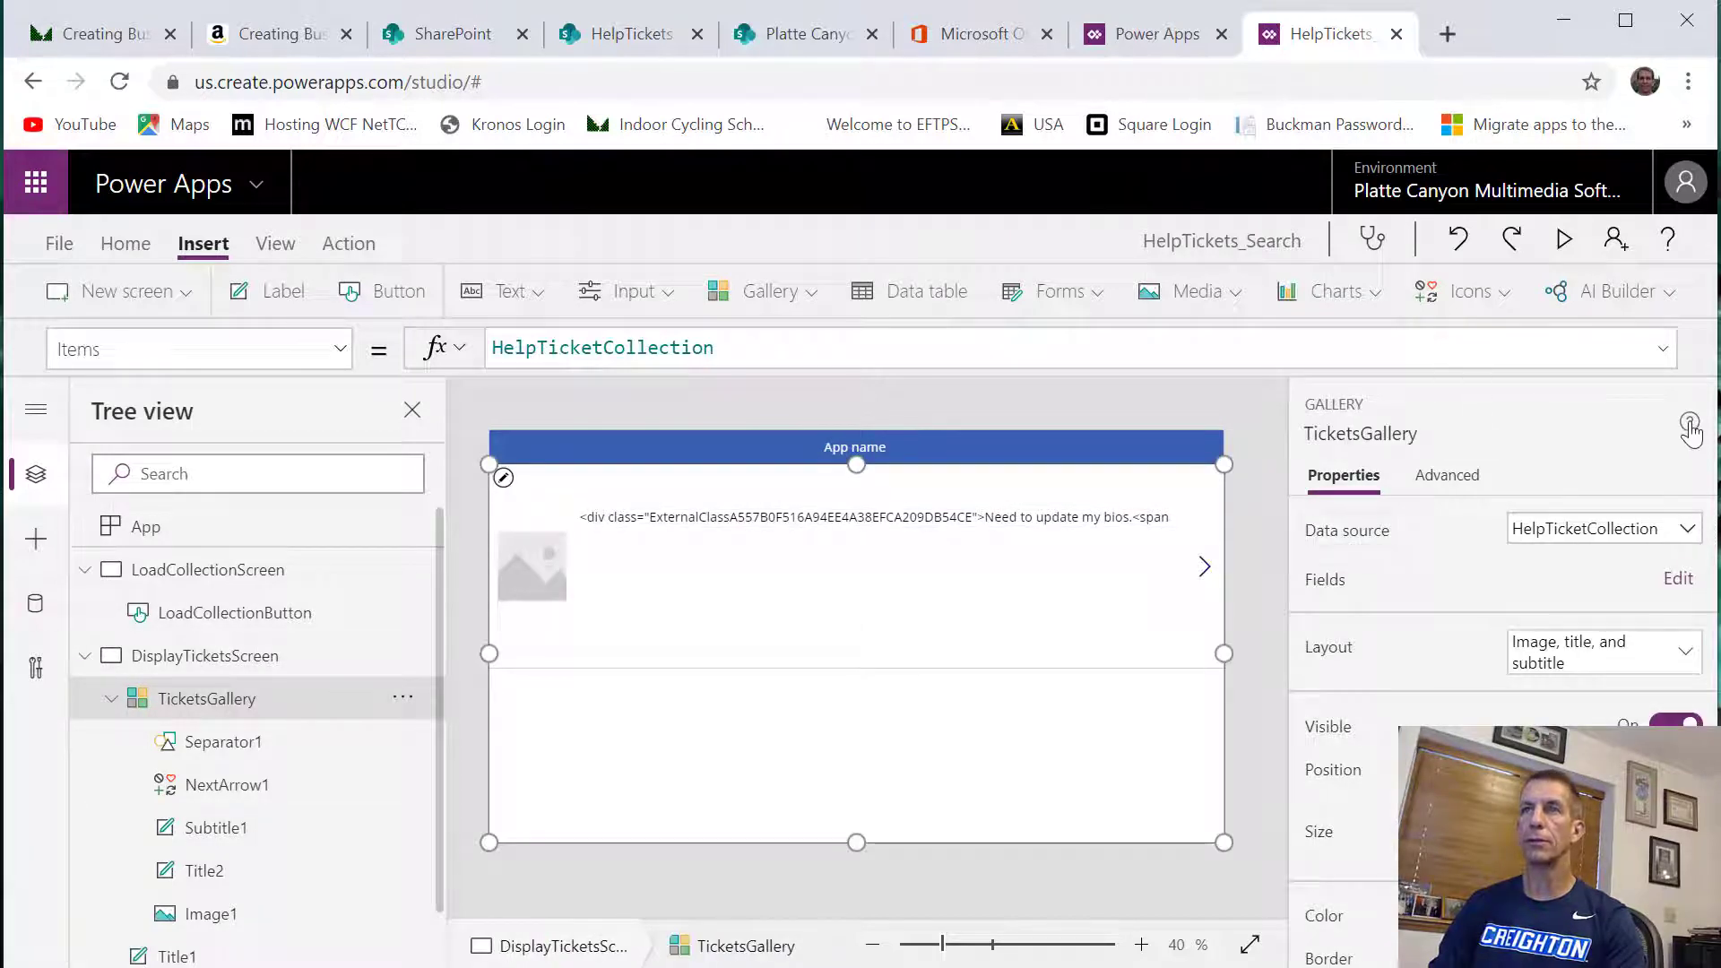
pyautogui.click(1678, 578)
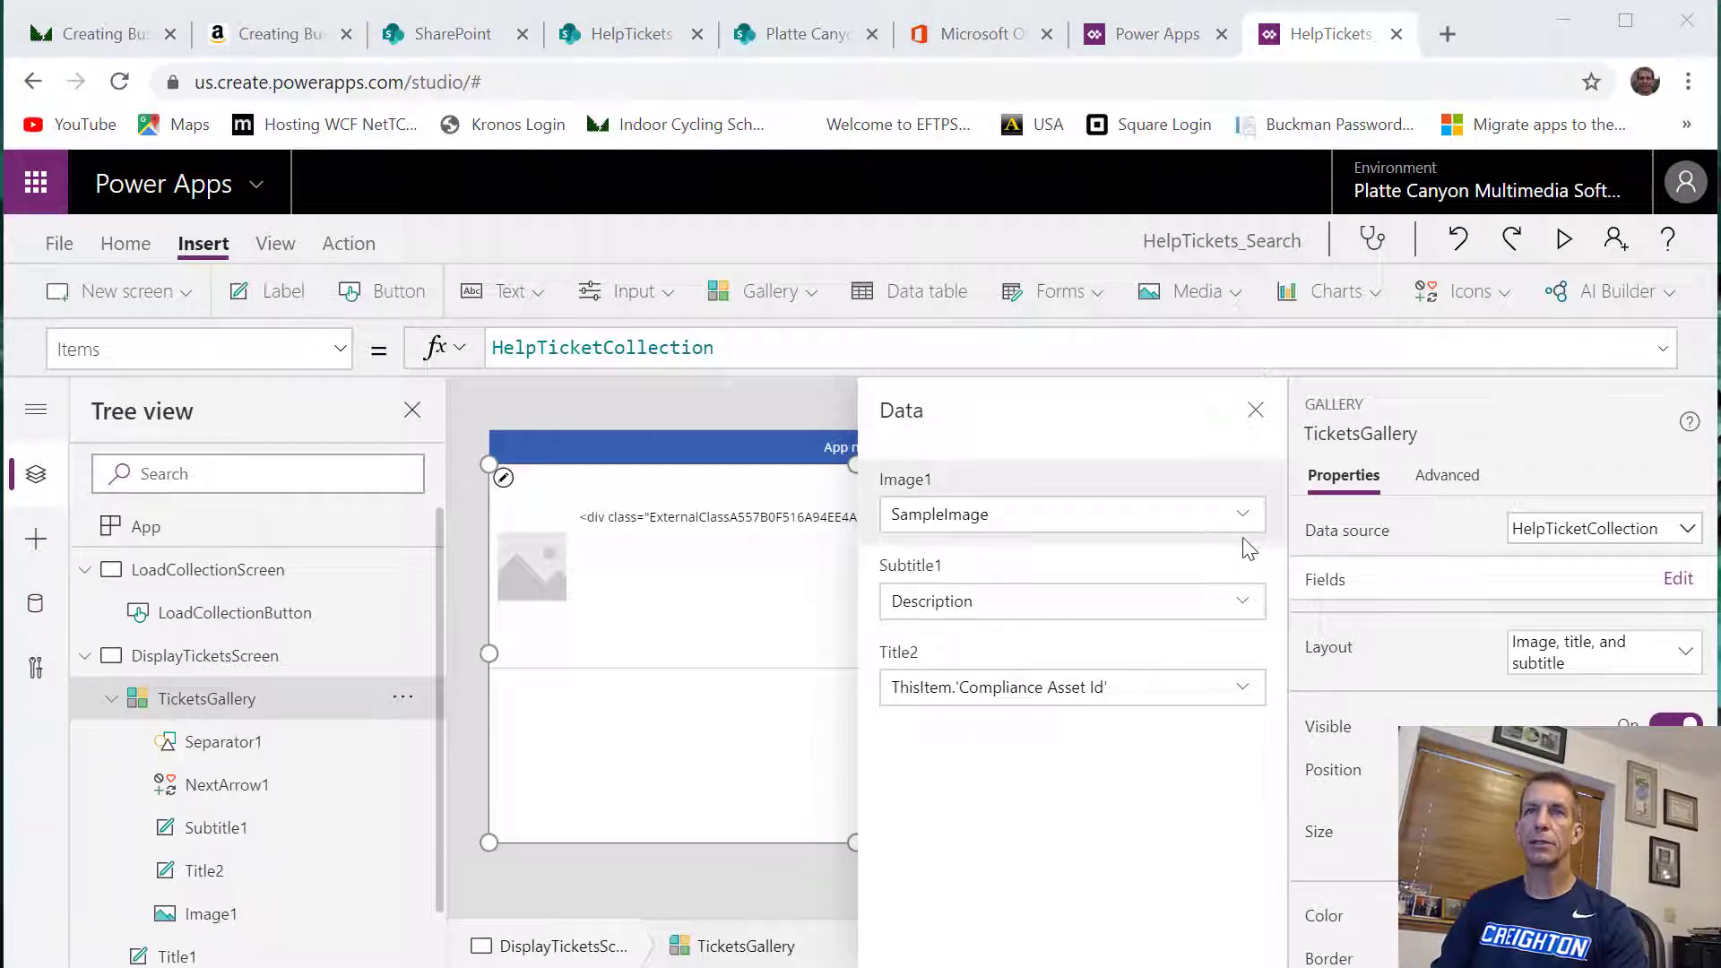
pyautogui.click(1248, 606)
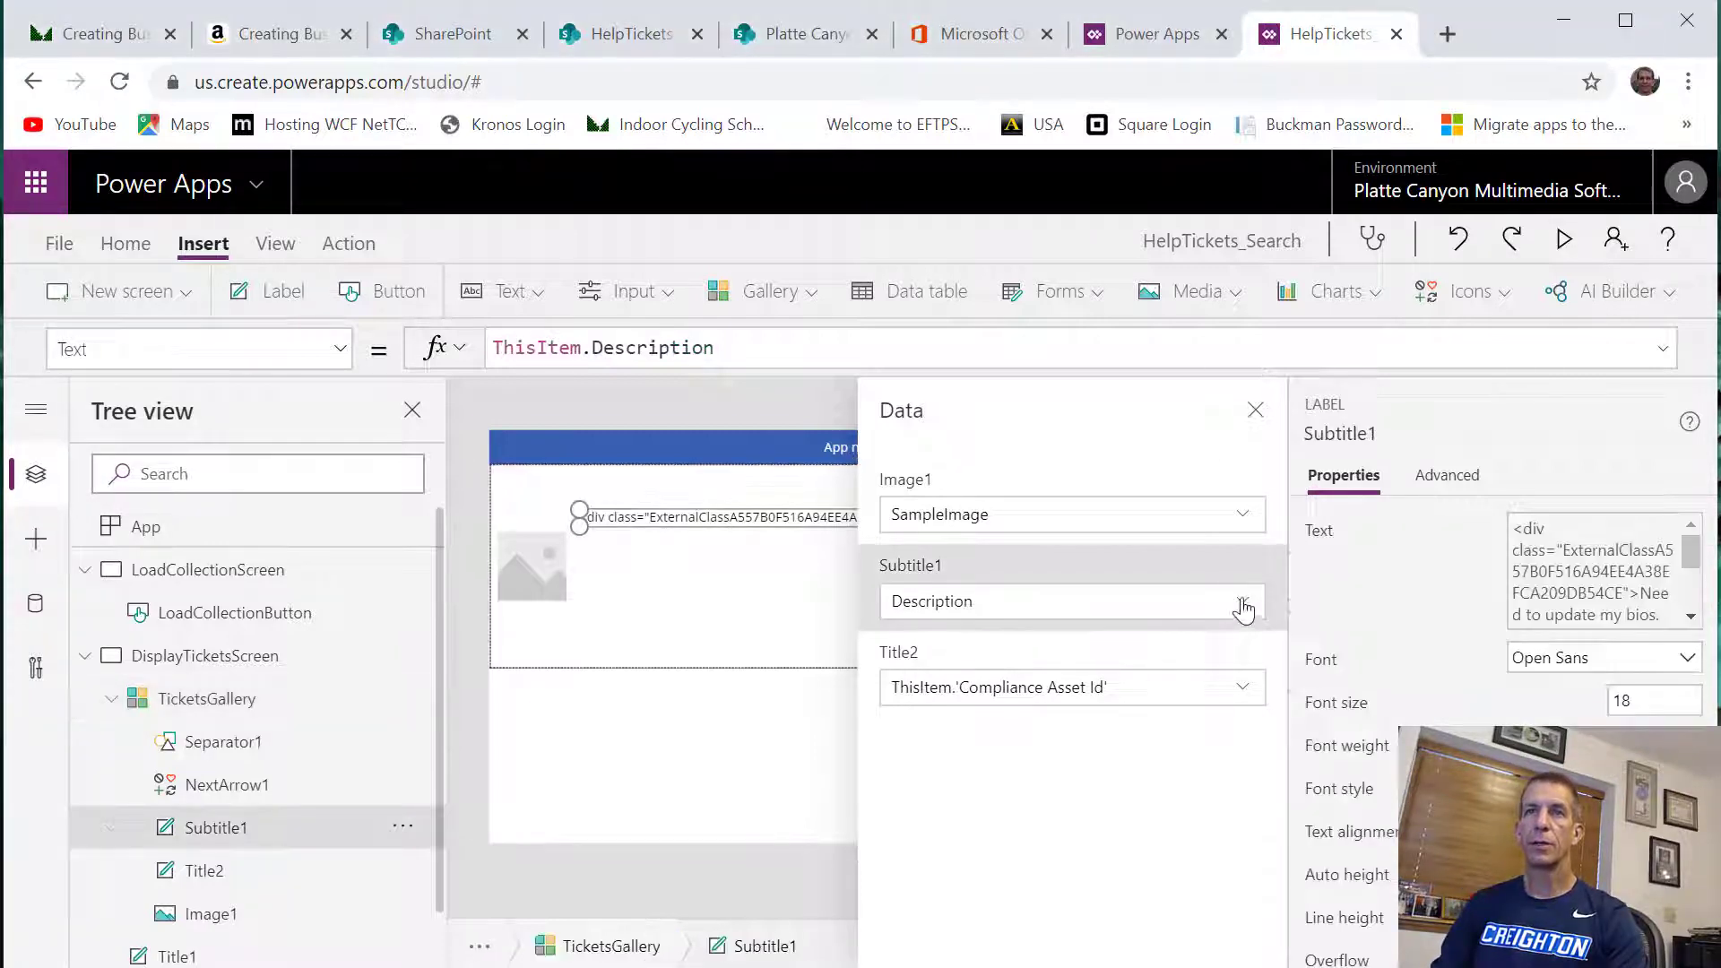
pyautogui.click(1241, 608)
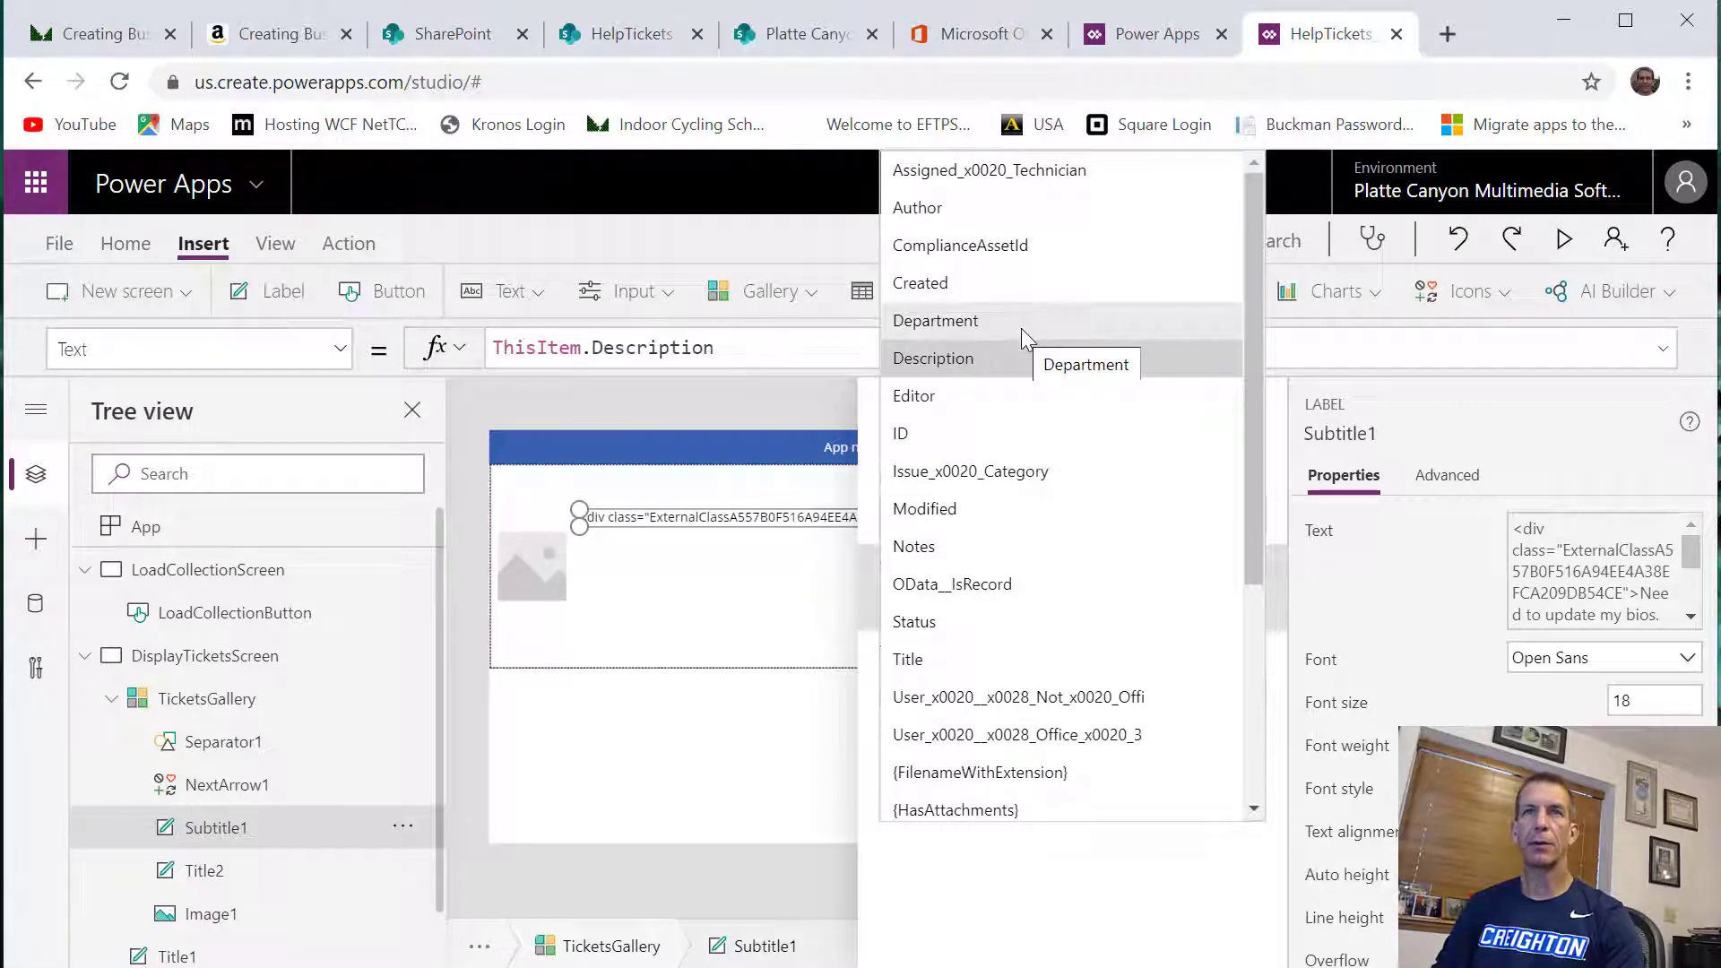
pyautogui.click(977, 472)
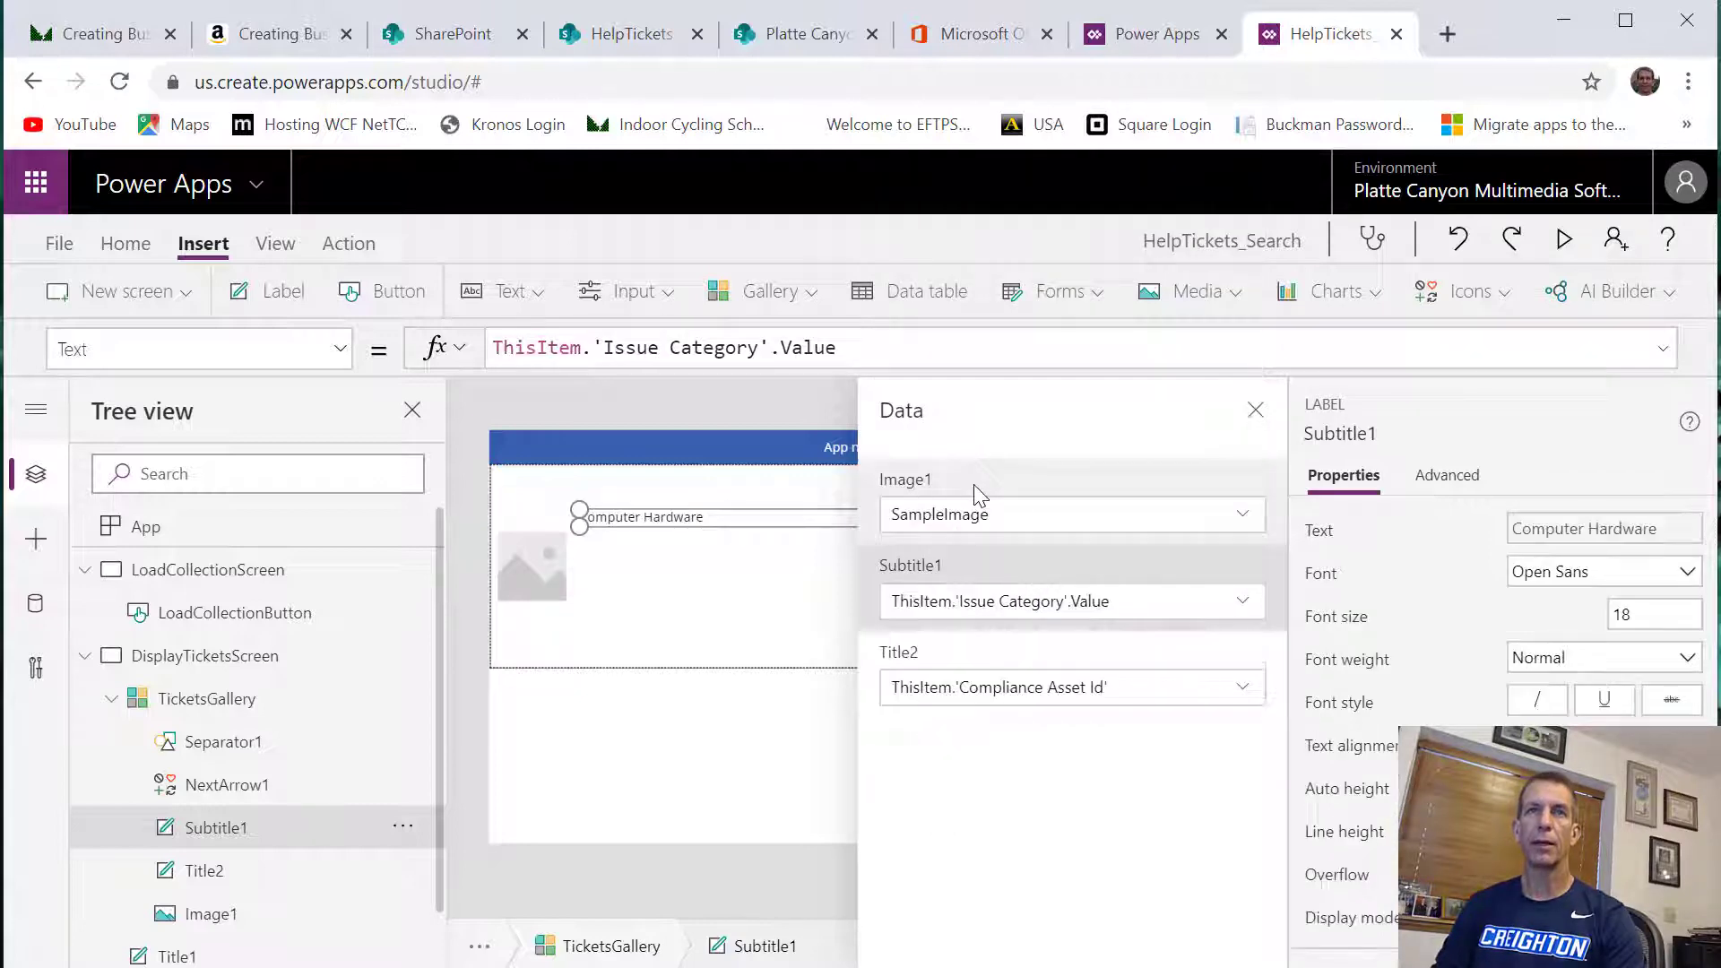
# Set TicketsGallery's Title2 field to Department and finish editing the gallery's fields
pyautogui.click(1245, 688)
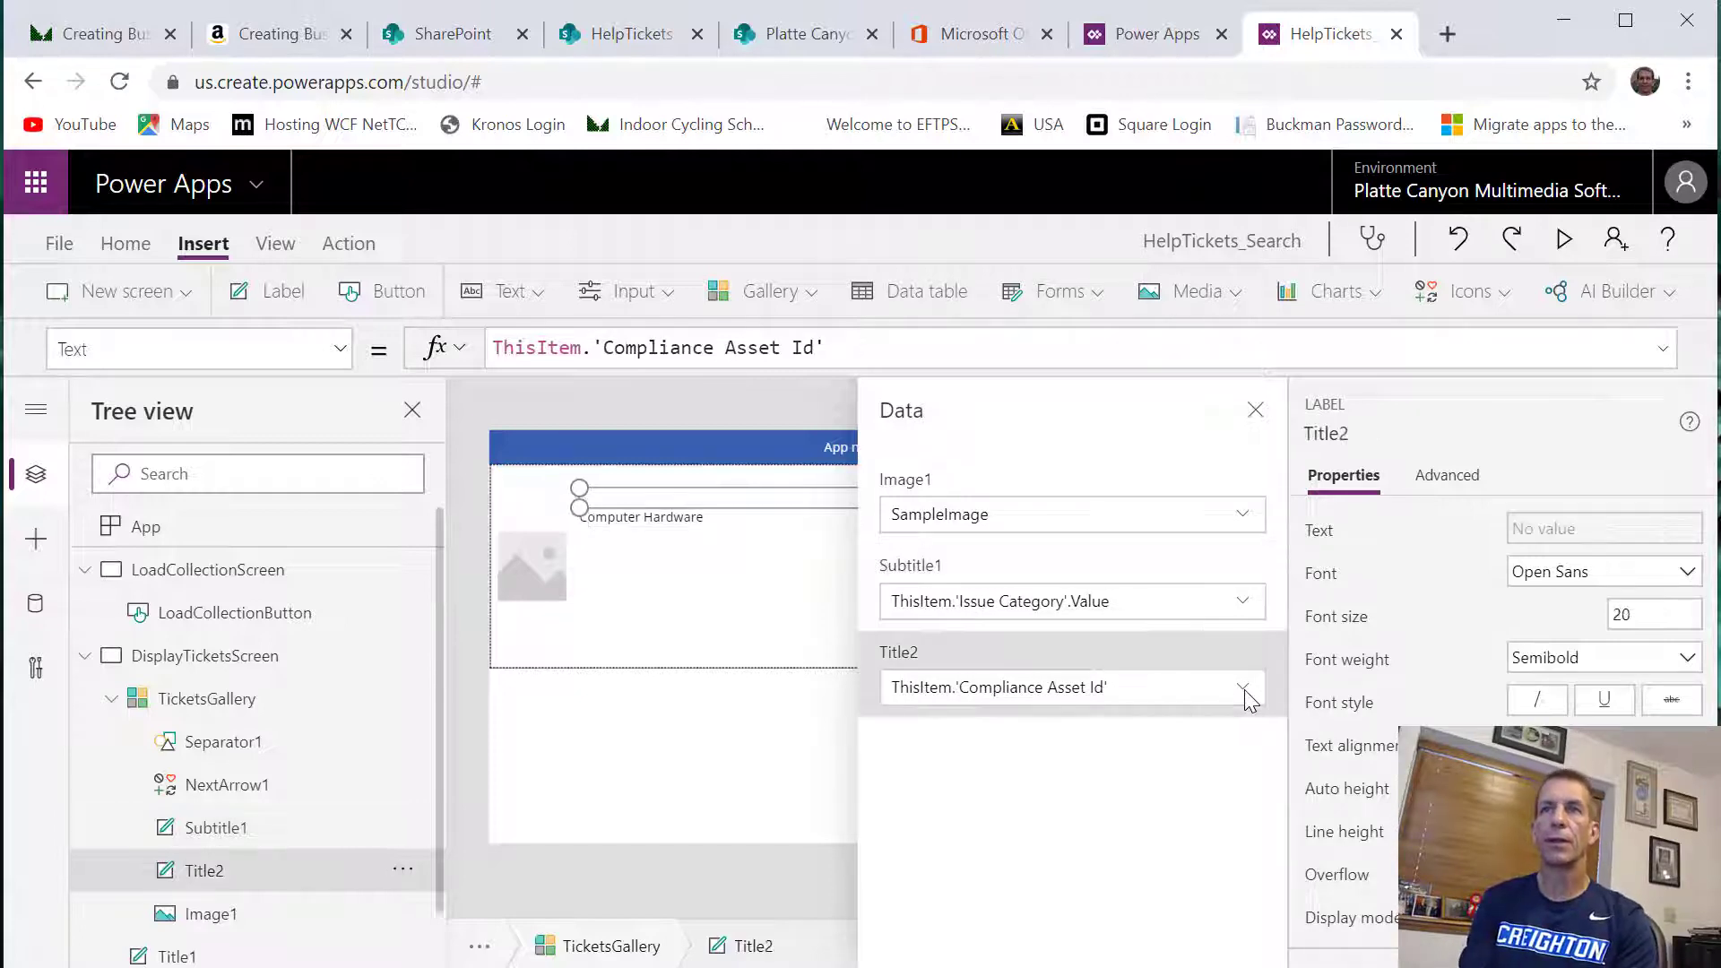
pyautogui.click(1245, 689)
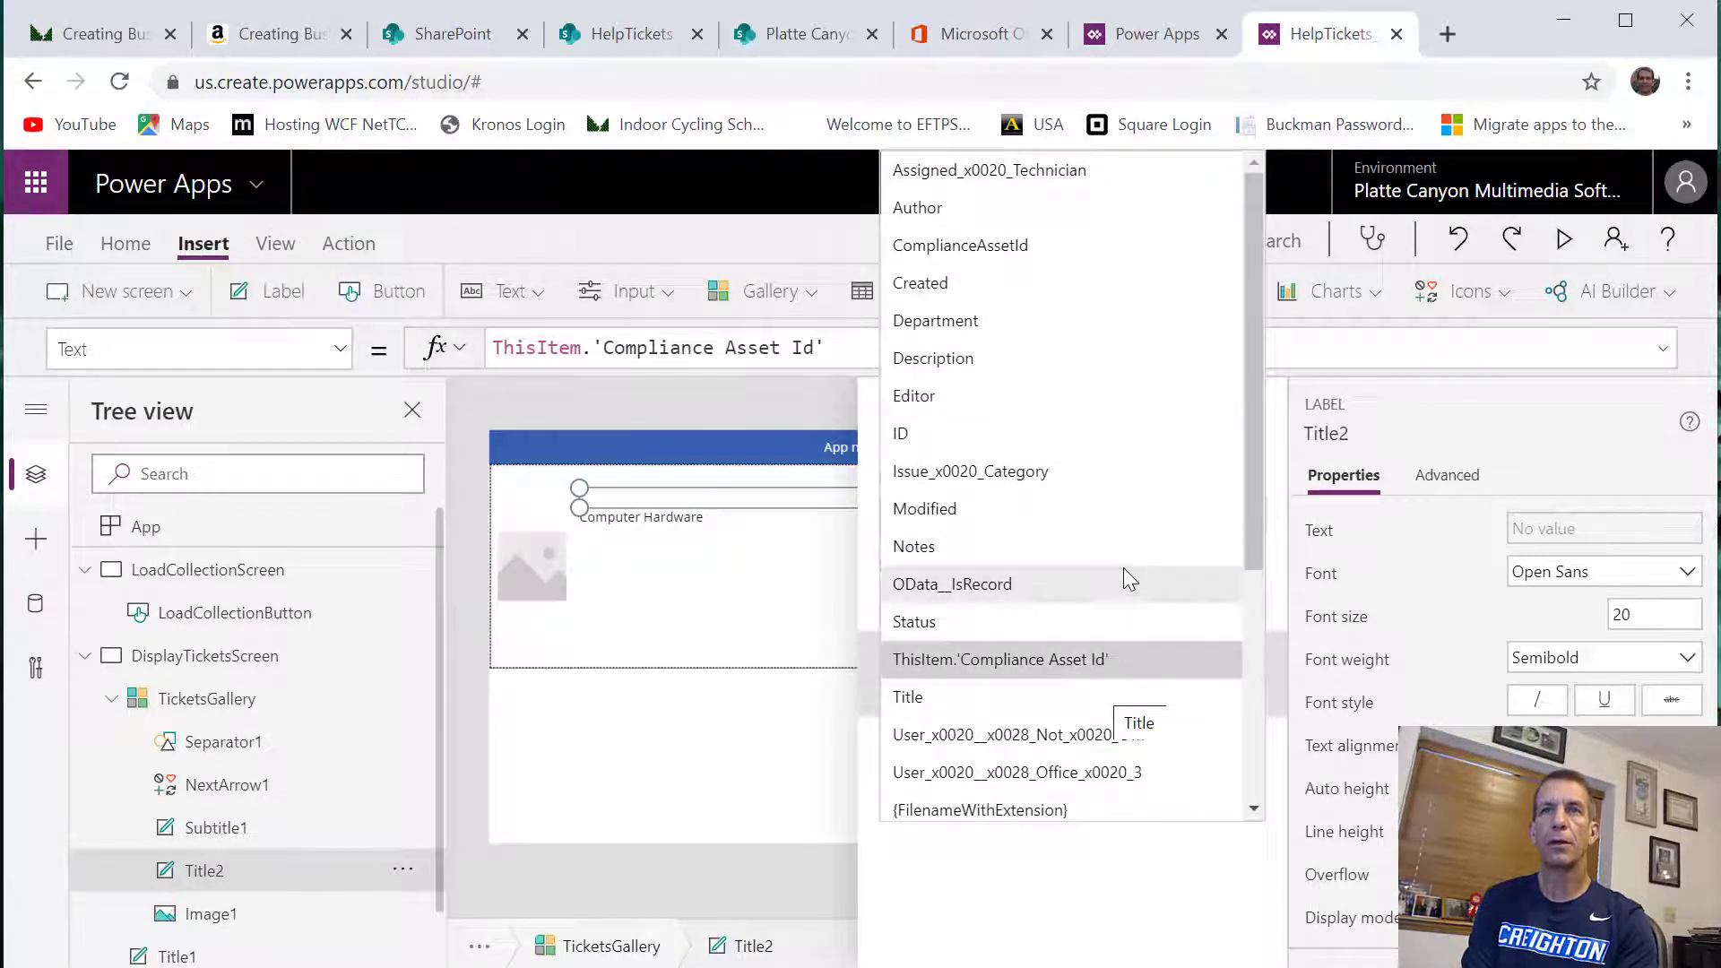
pyautogui.click(950, 324)
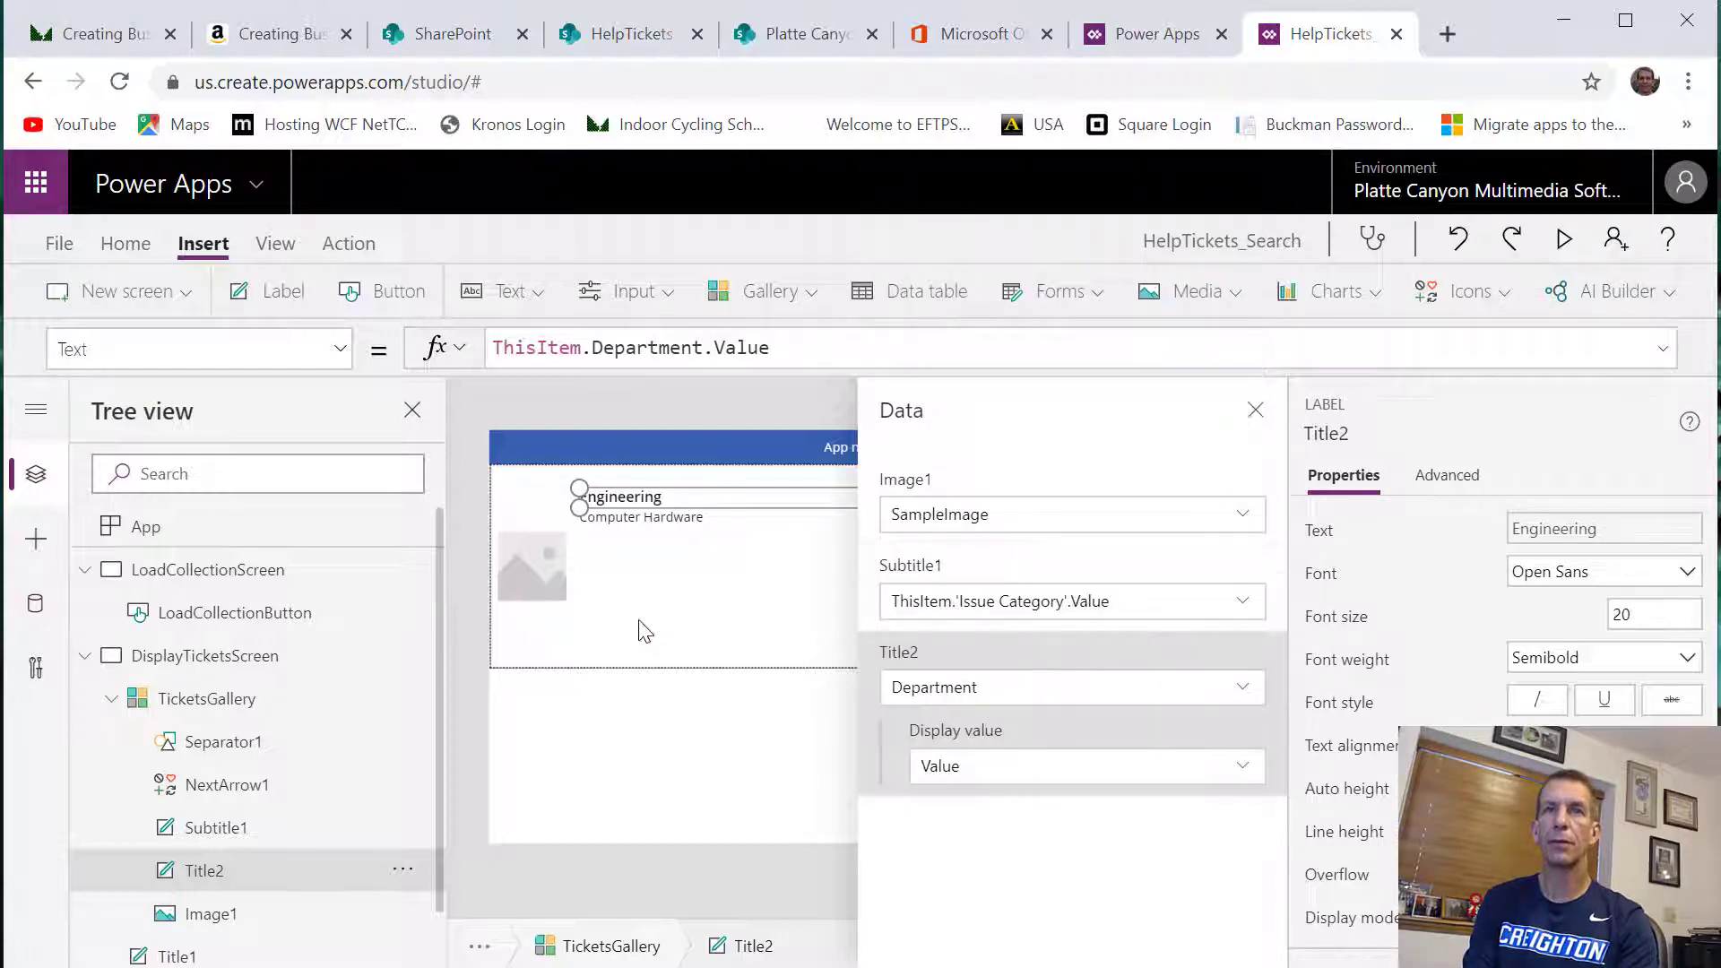
pyautogui.click(721, 587)
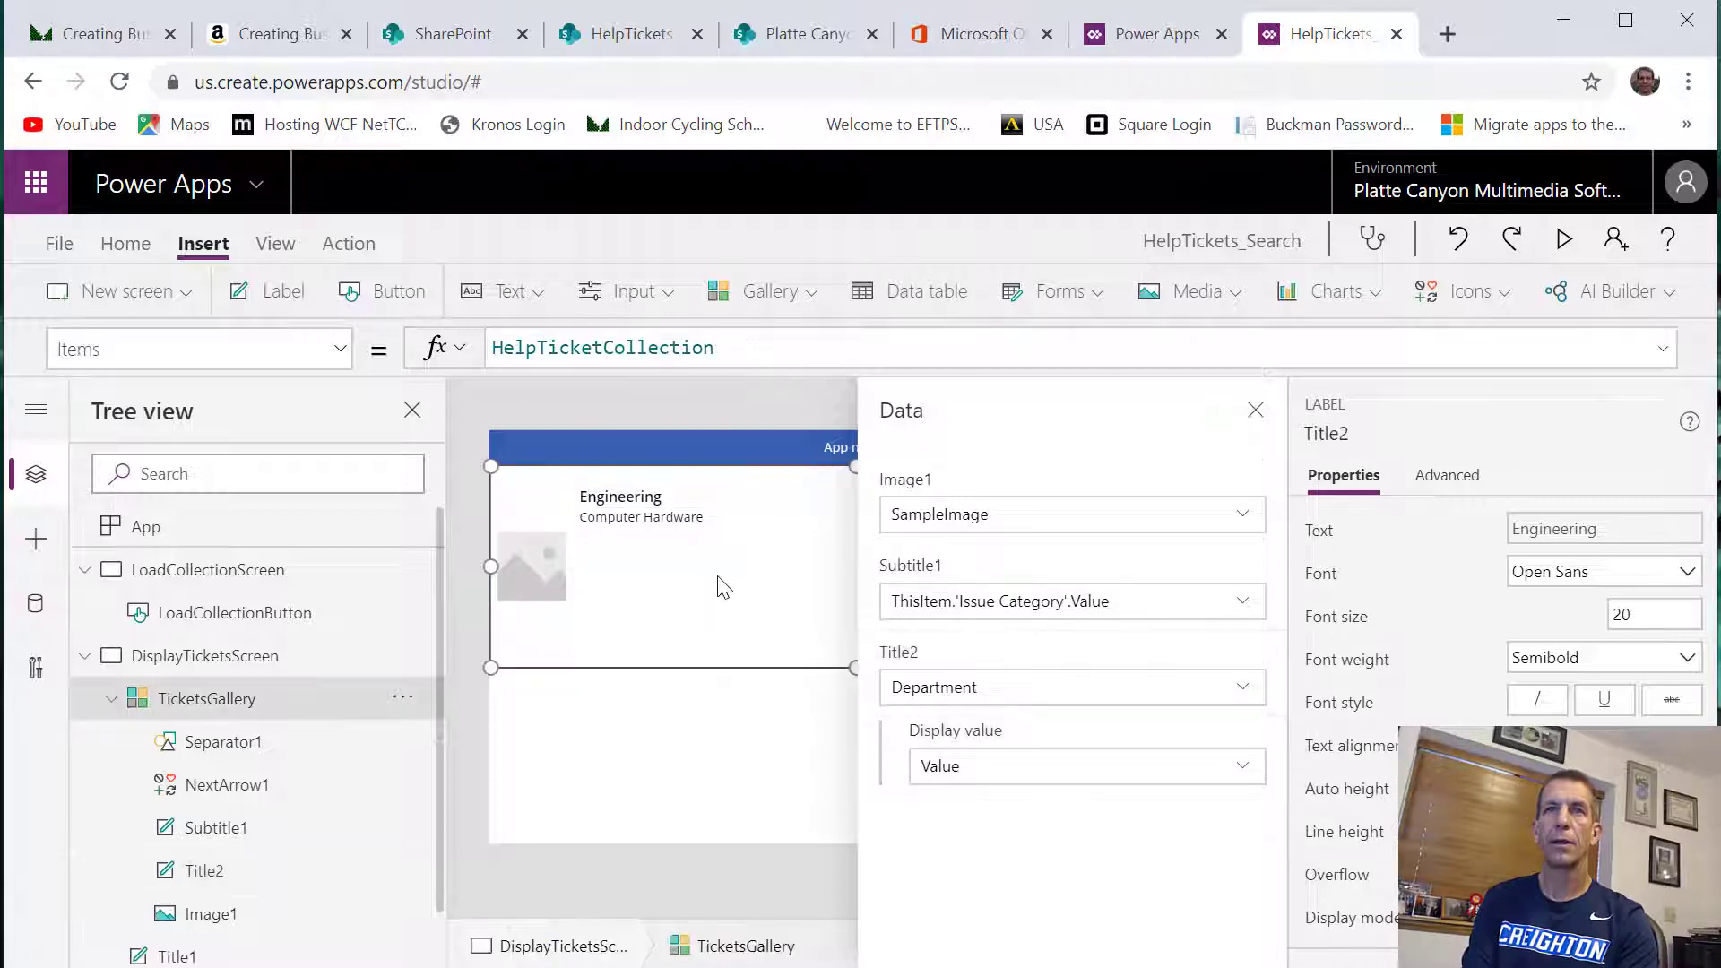
pyautogui.click(1256, 412)
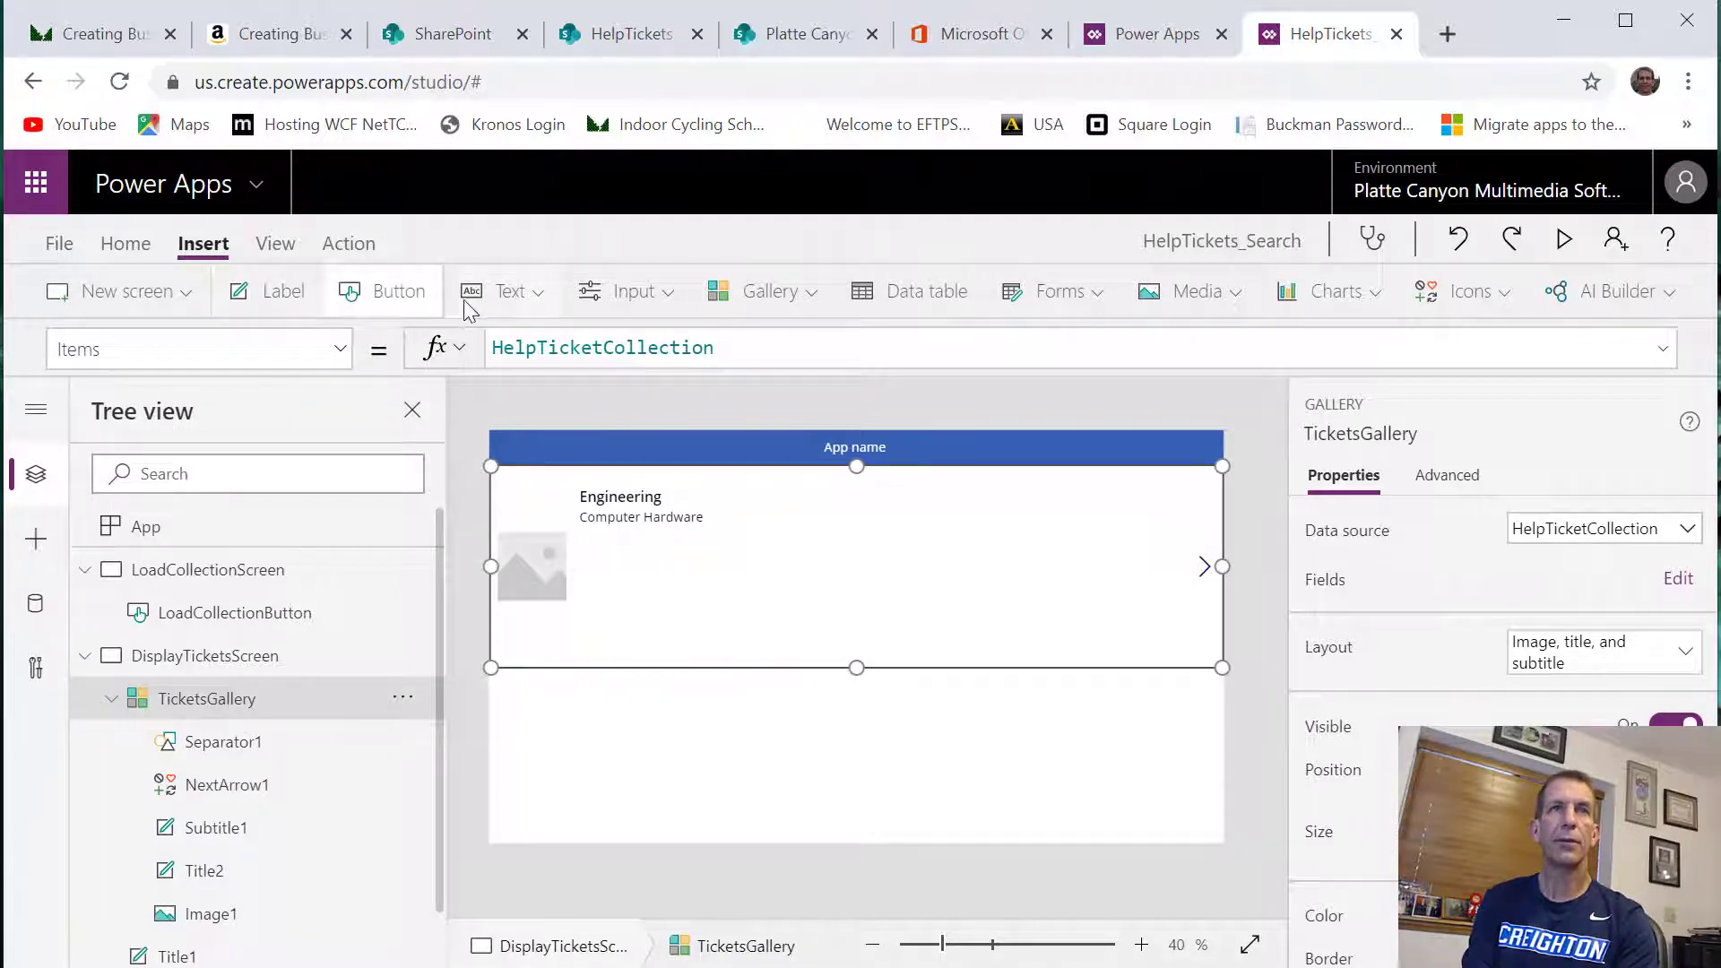
# Insert an HTML text control in the gallery row, placed below the issue category and widened to match the subtitle
pyautogui.click(543, 288)
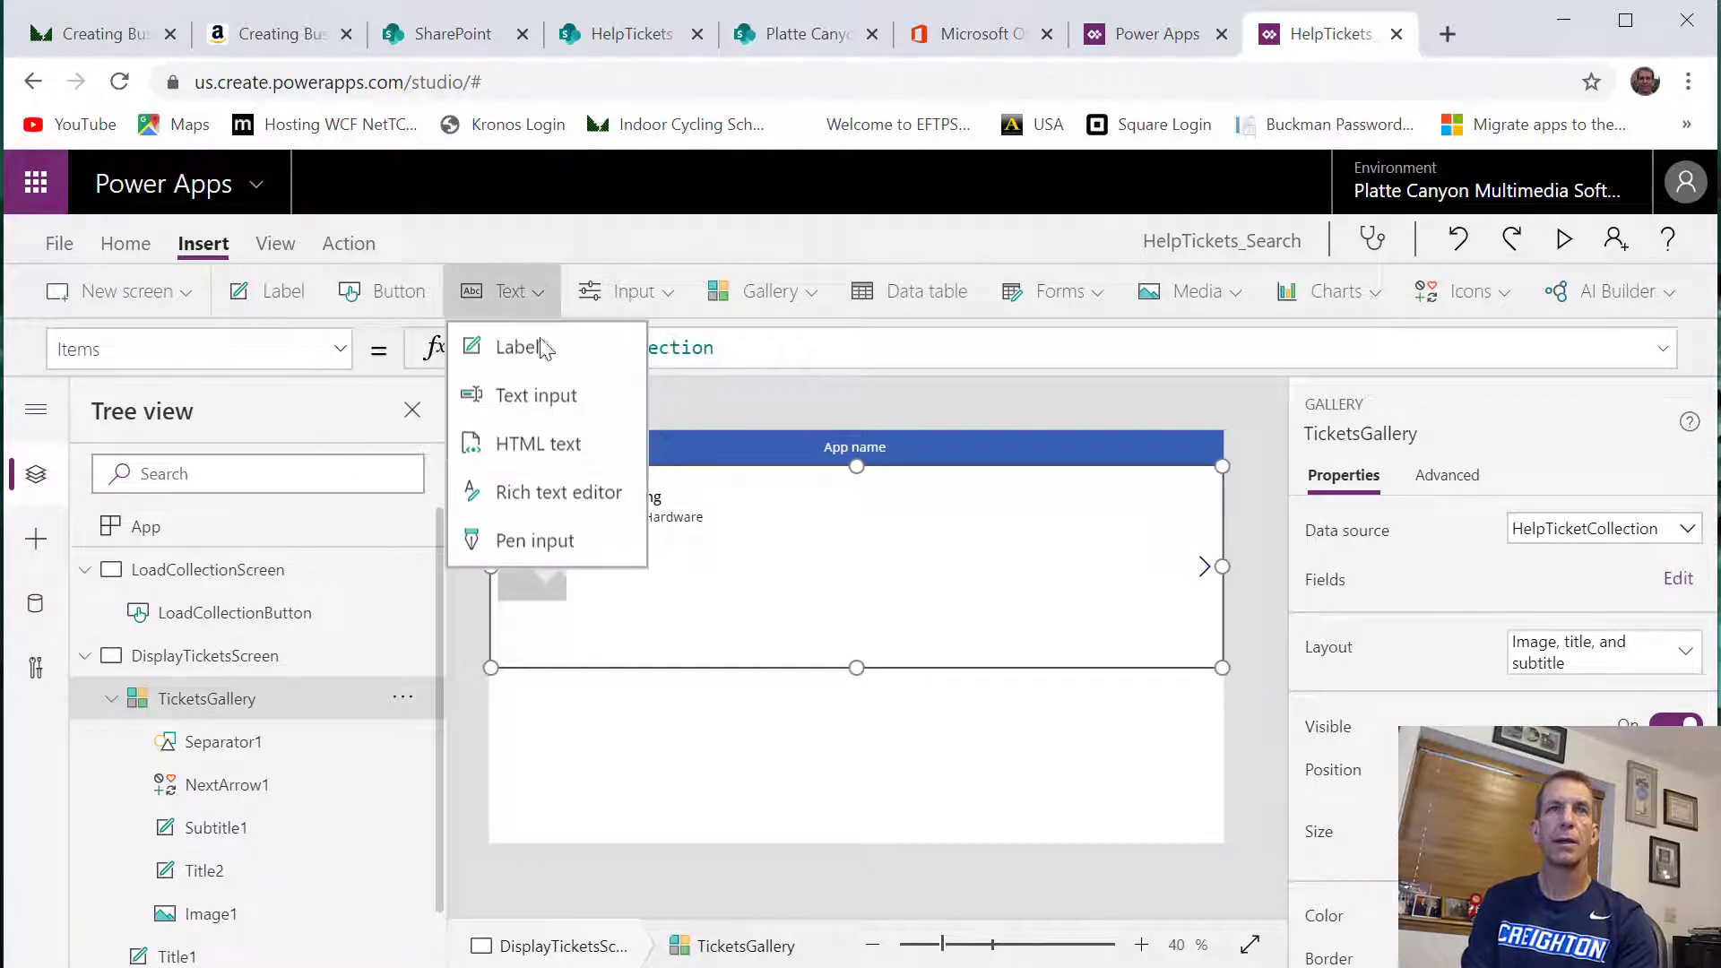
pyautogui.click(556, 442)
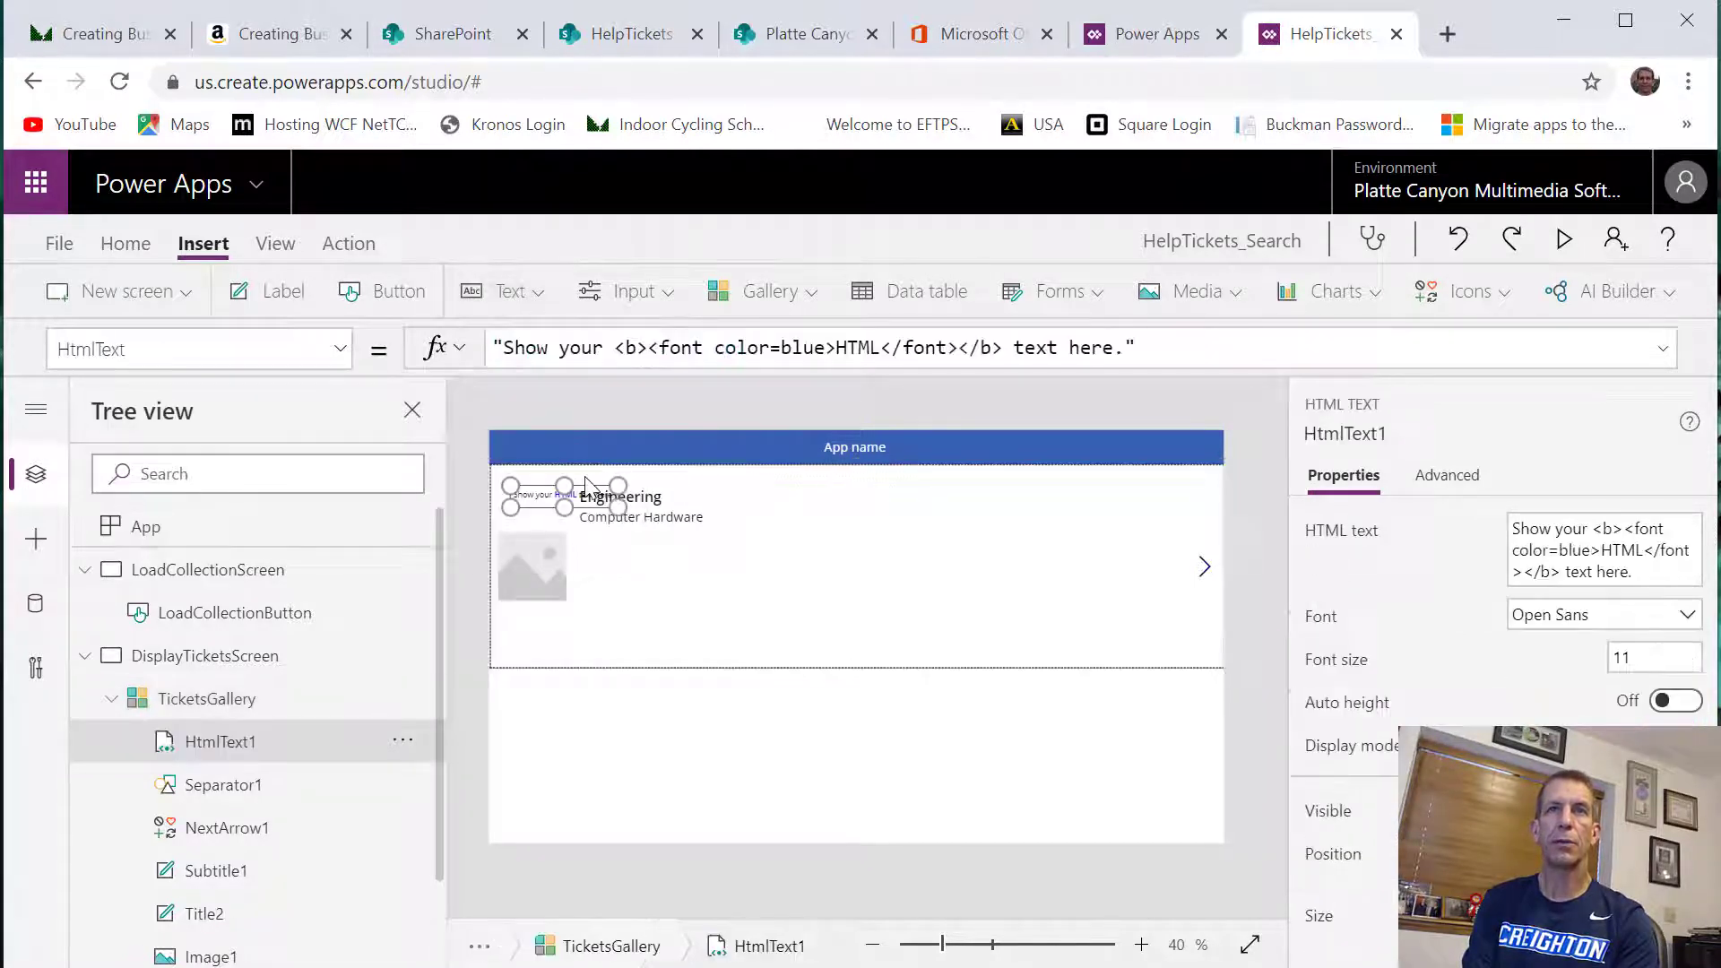
pyautogui.moveTo(587, 489); pyautogui.dragTo(1192, 590)
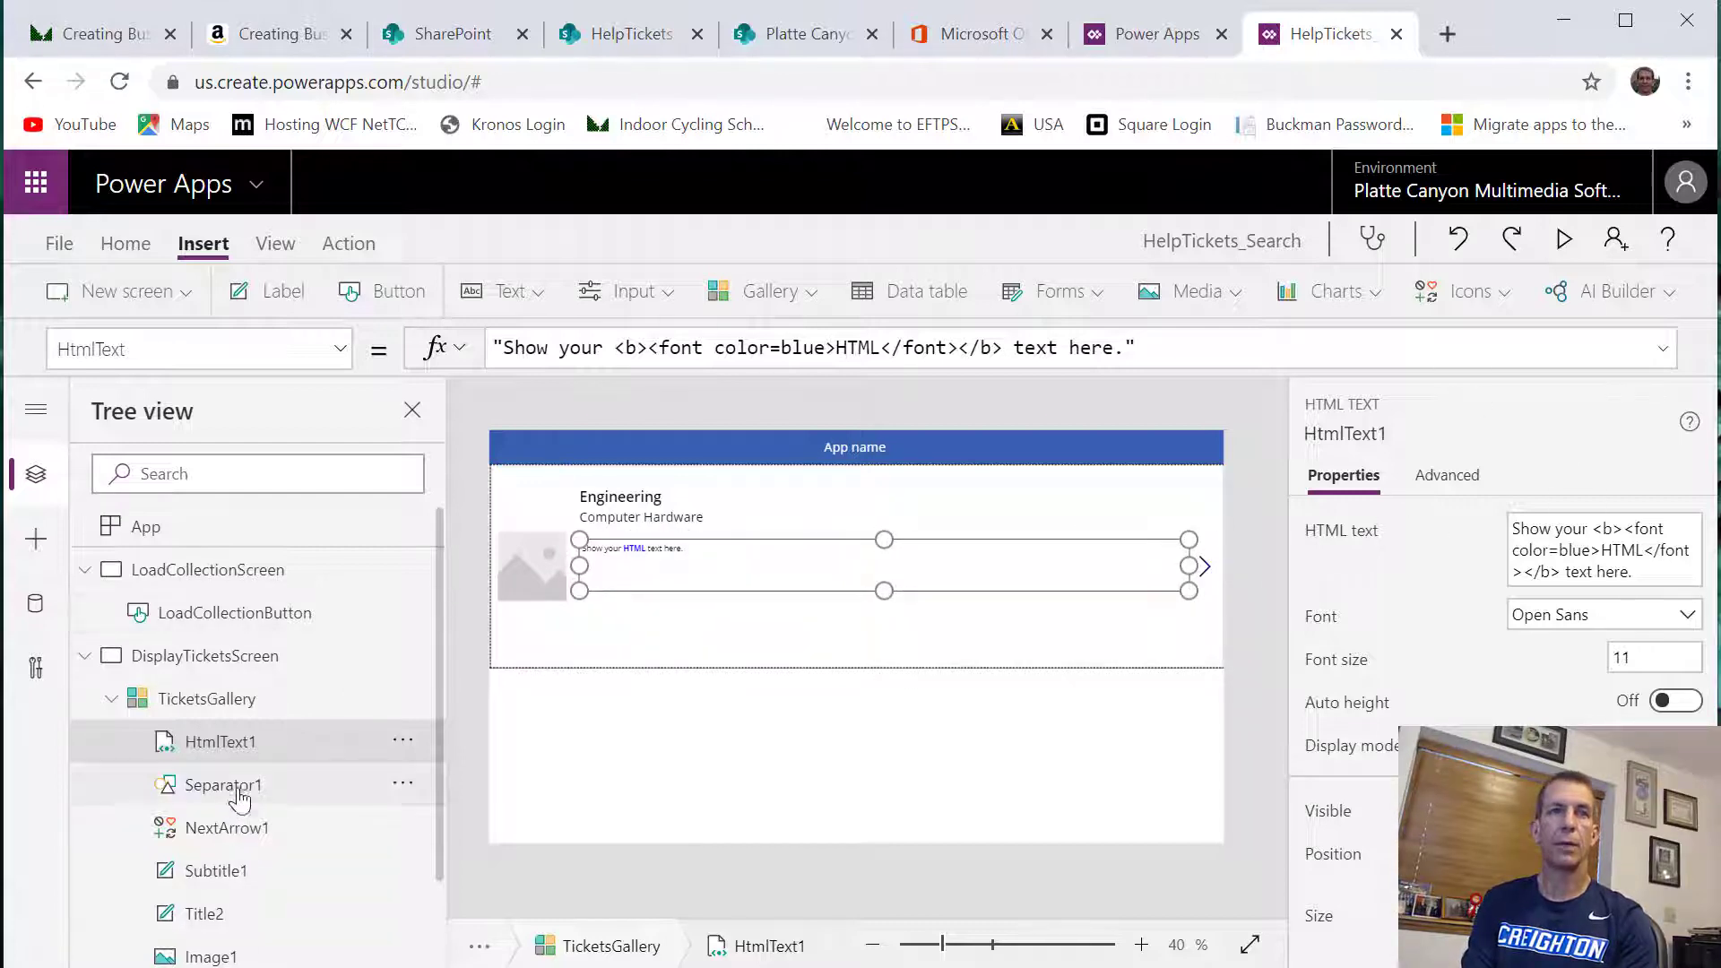
# Rename the new HTML text control as DescriptionLabel
pyautogui.rightClick(229, 758)
pyautogui.click(277, 628)
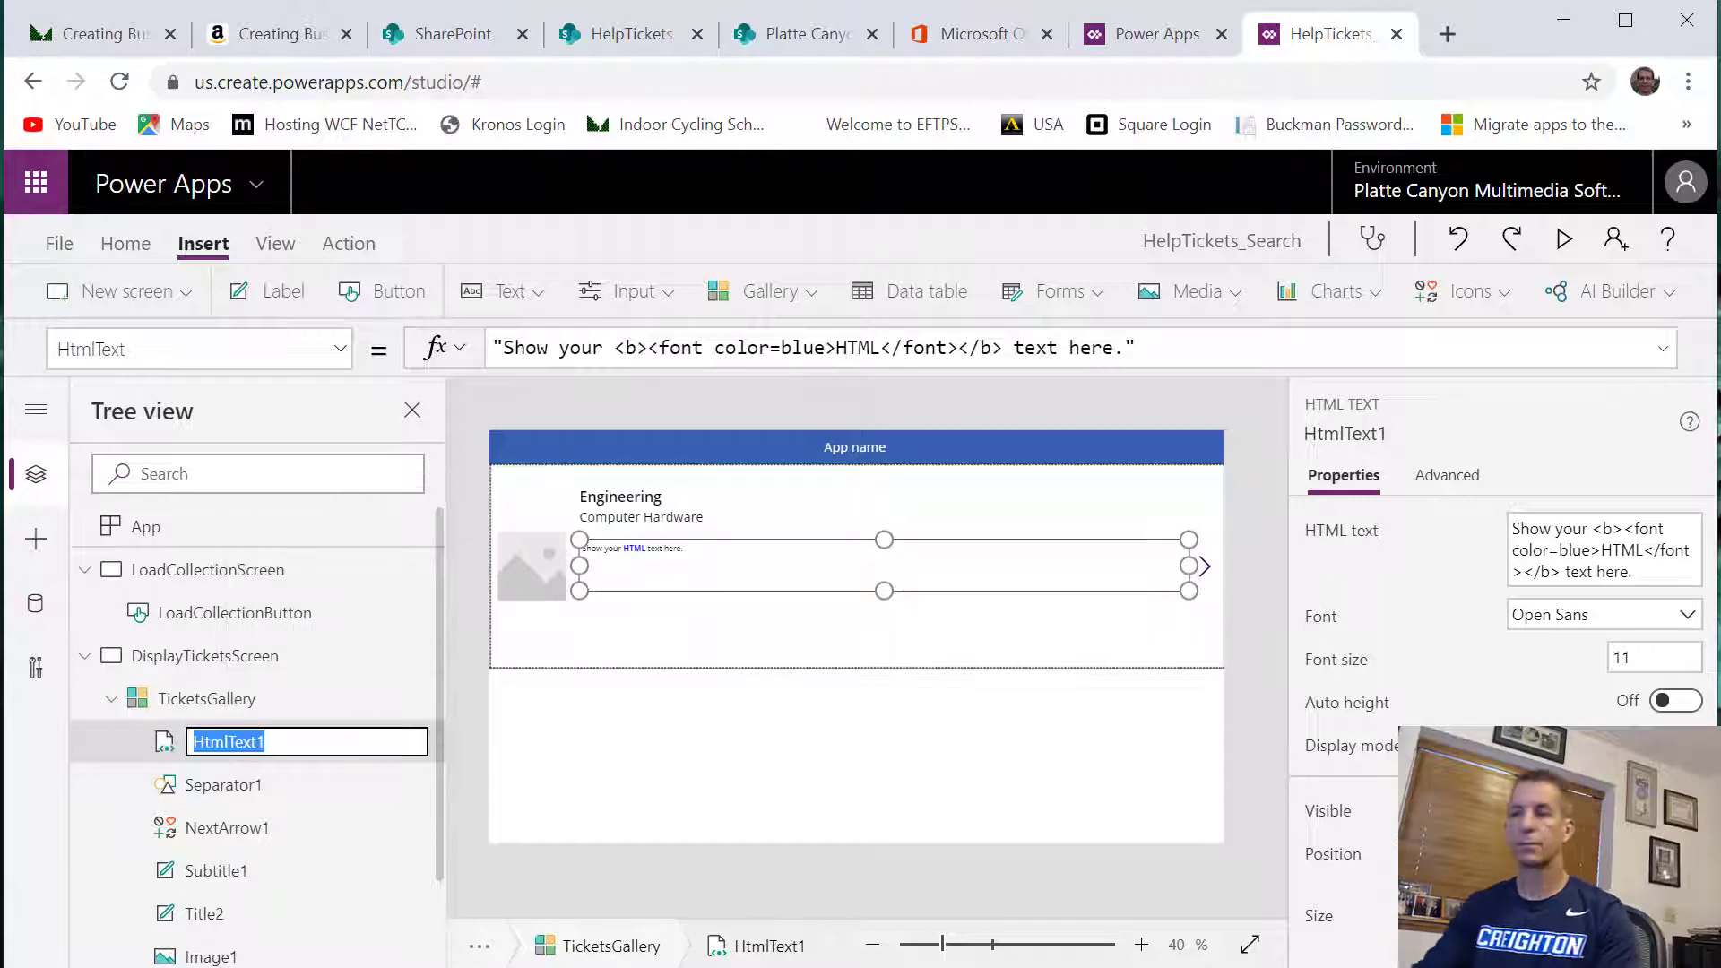
pyautogui.write('Des')
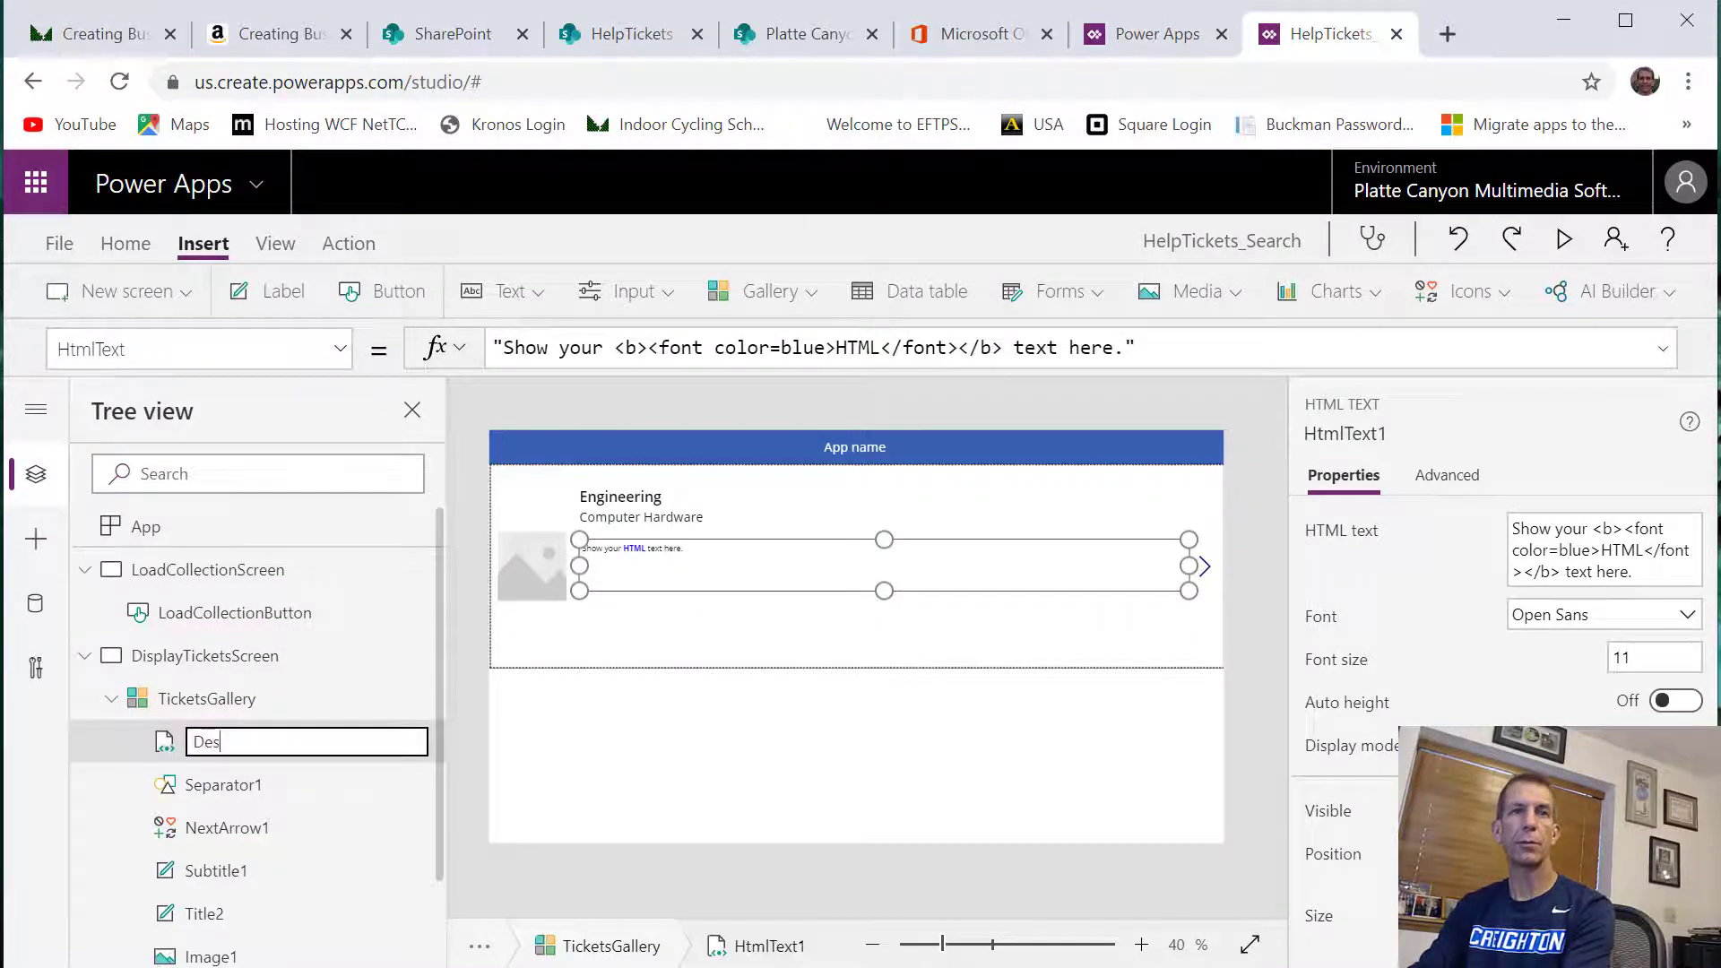
pyautogui.write('criptionLabel')
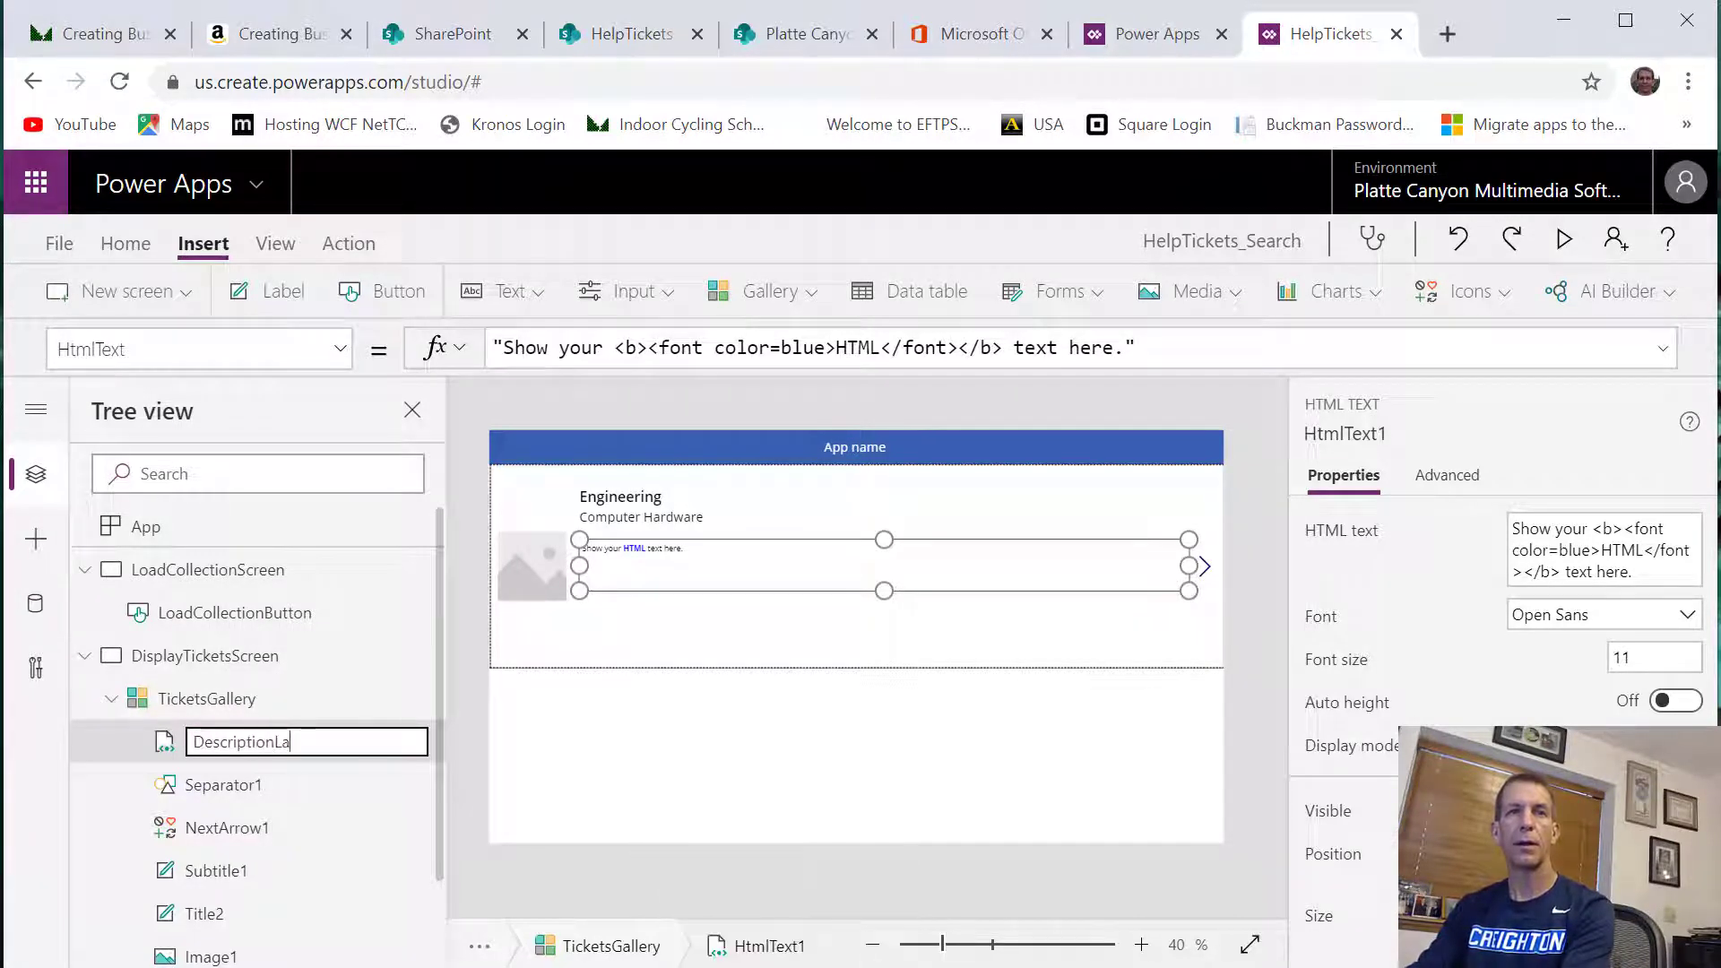
pyautogui.press('Return')
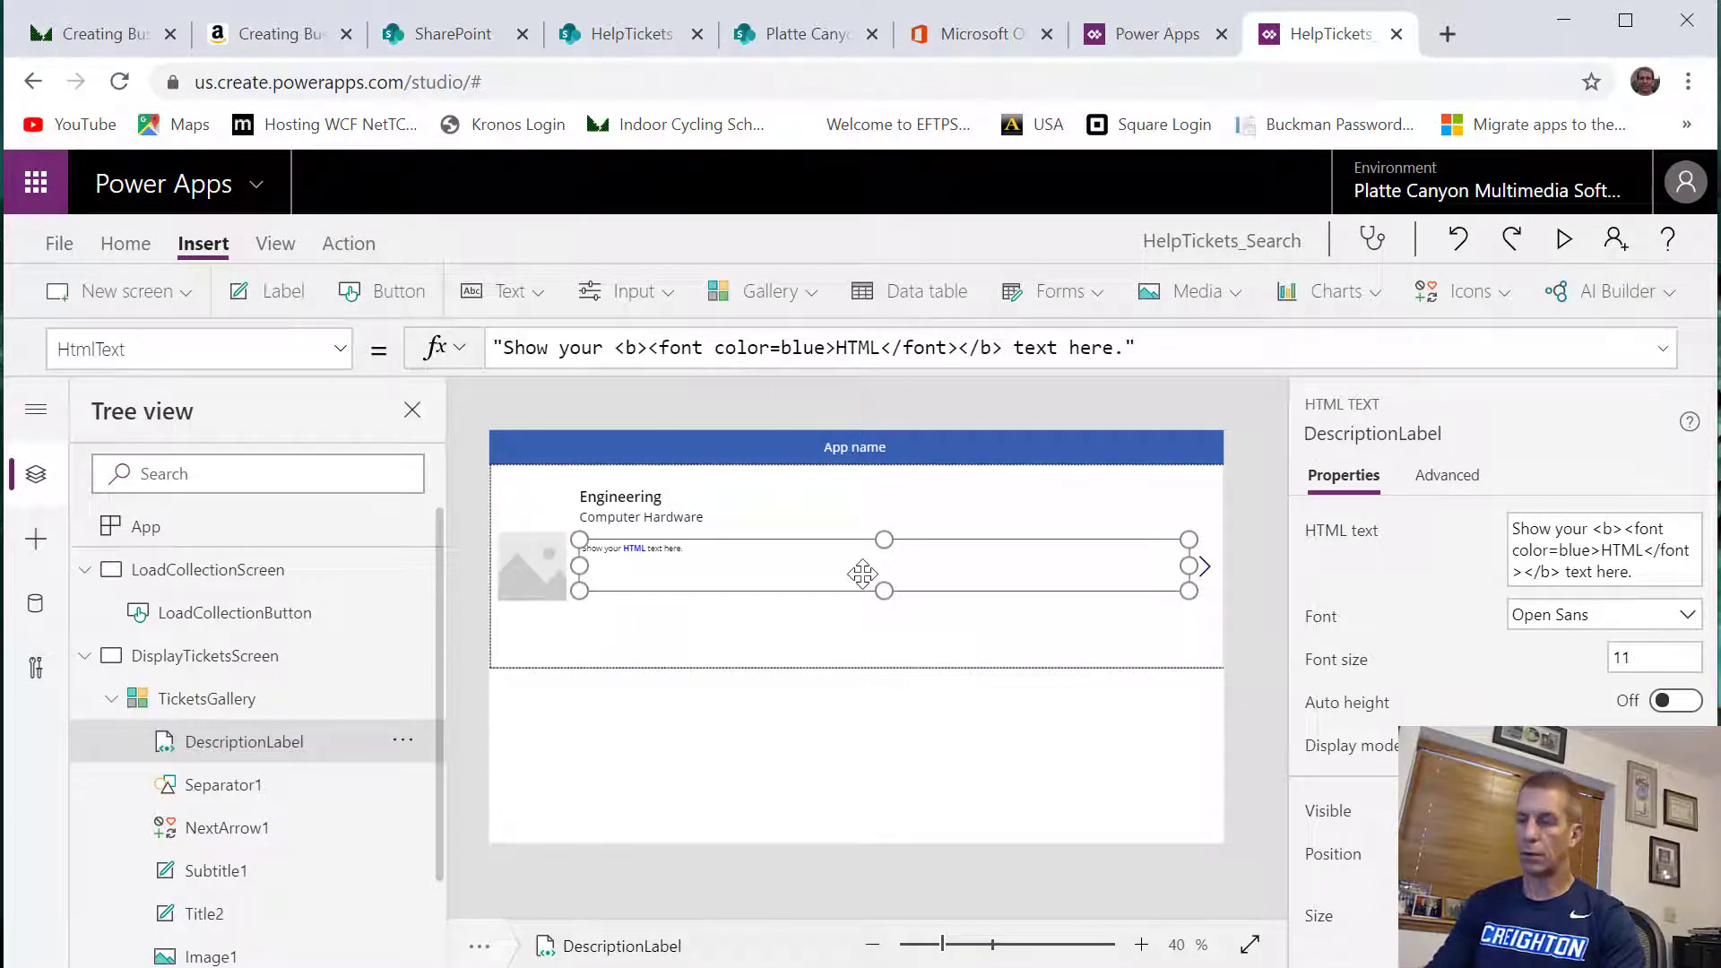
# Duplicate DescriptionLabel within the gallery row and align the copy directly beneath the original
pyautogui.hotkey('ctrl', 'c')
pyautogui.hotkey('ctrl', 'v')
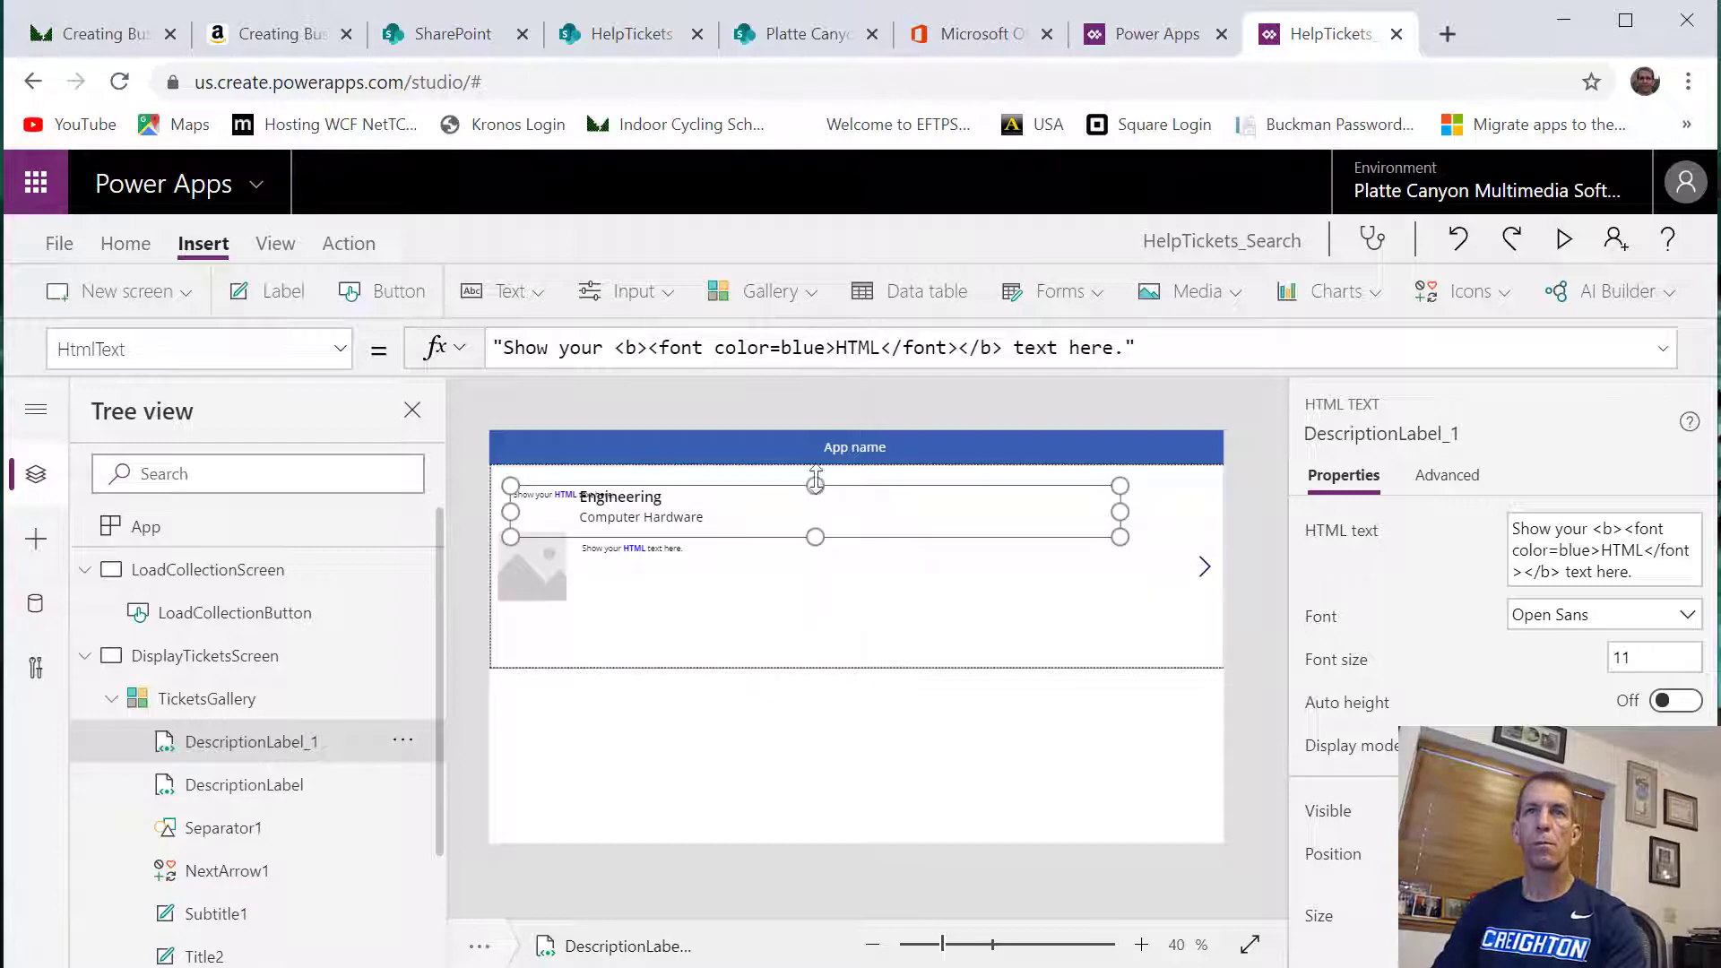
pyautogui.moveTo(849, 484); pyautogui.dragTo(922, 590)
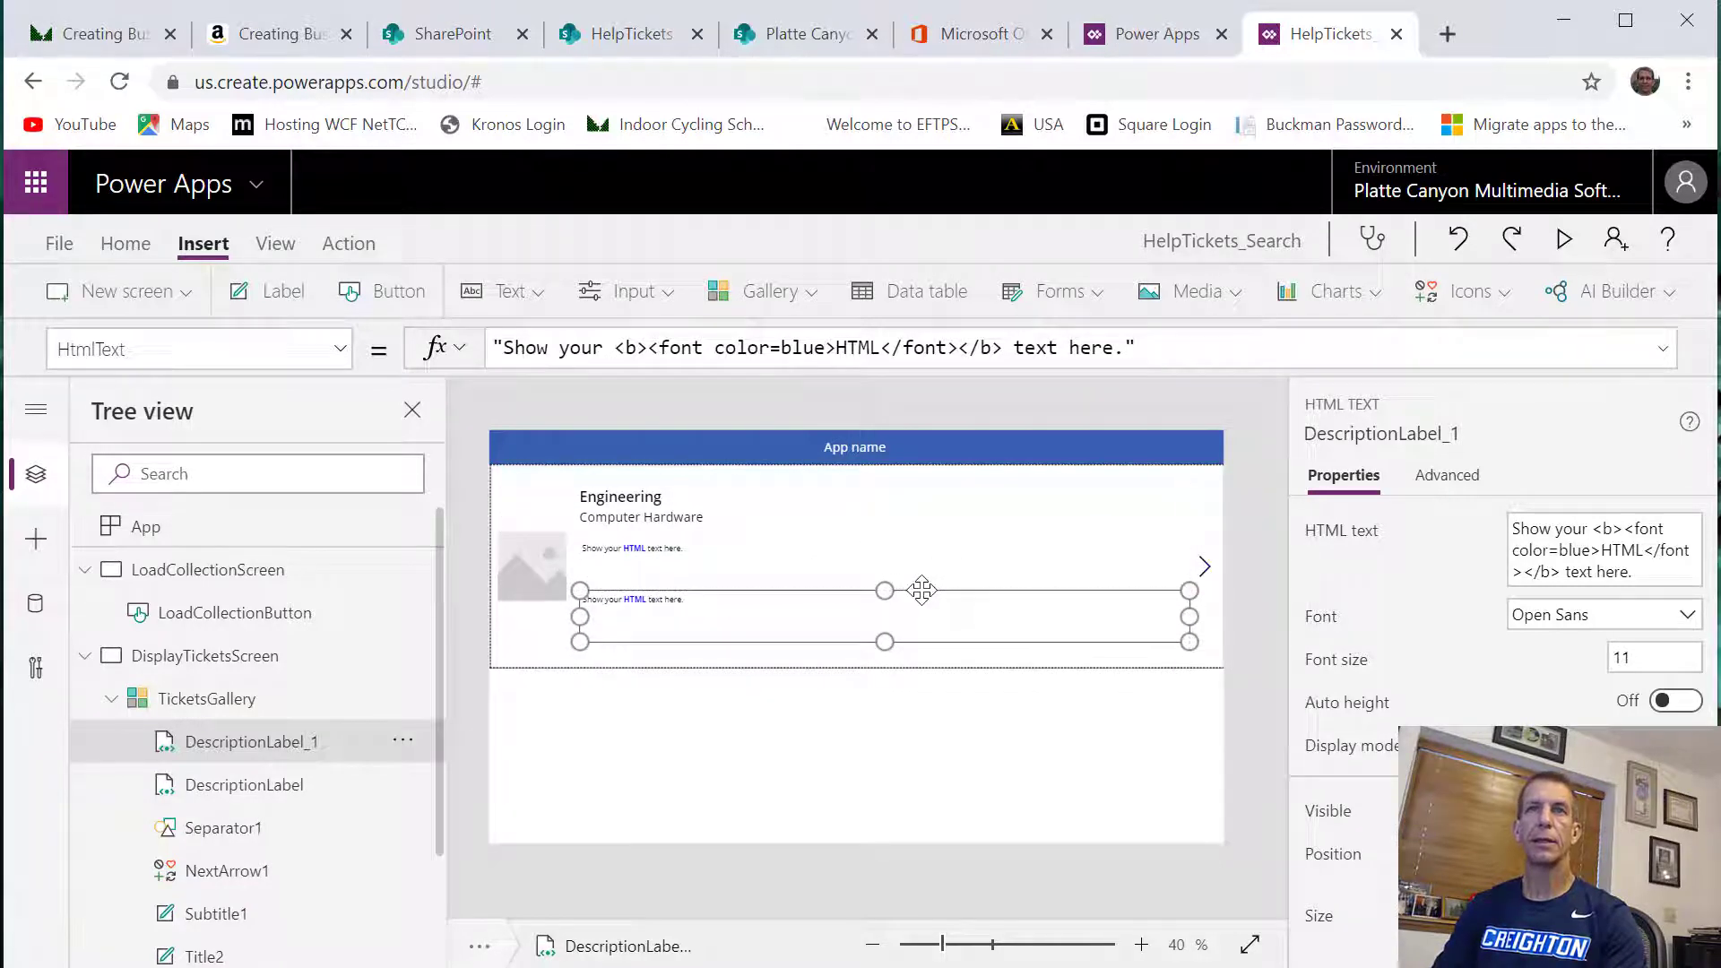
# Rename the duplicated HTML text control DescriptionLabel_1 as NotesLabel
pyautogui.rightClick(313, 753)
pyautogui.click(414, 628)
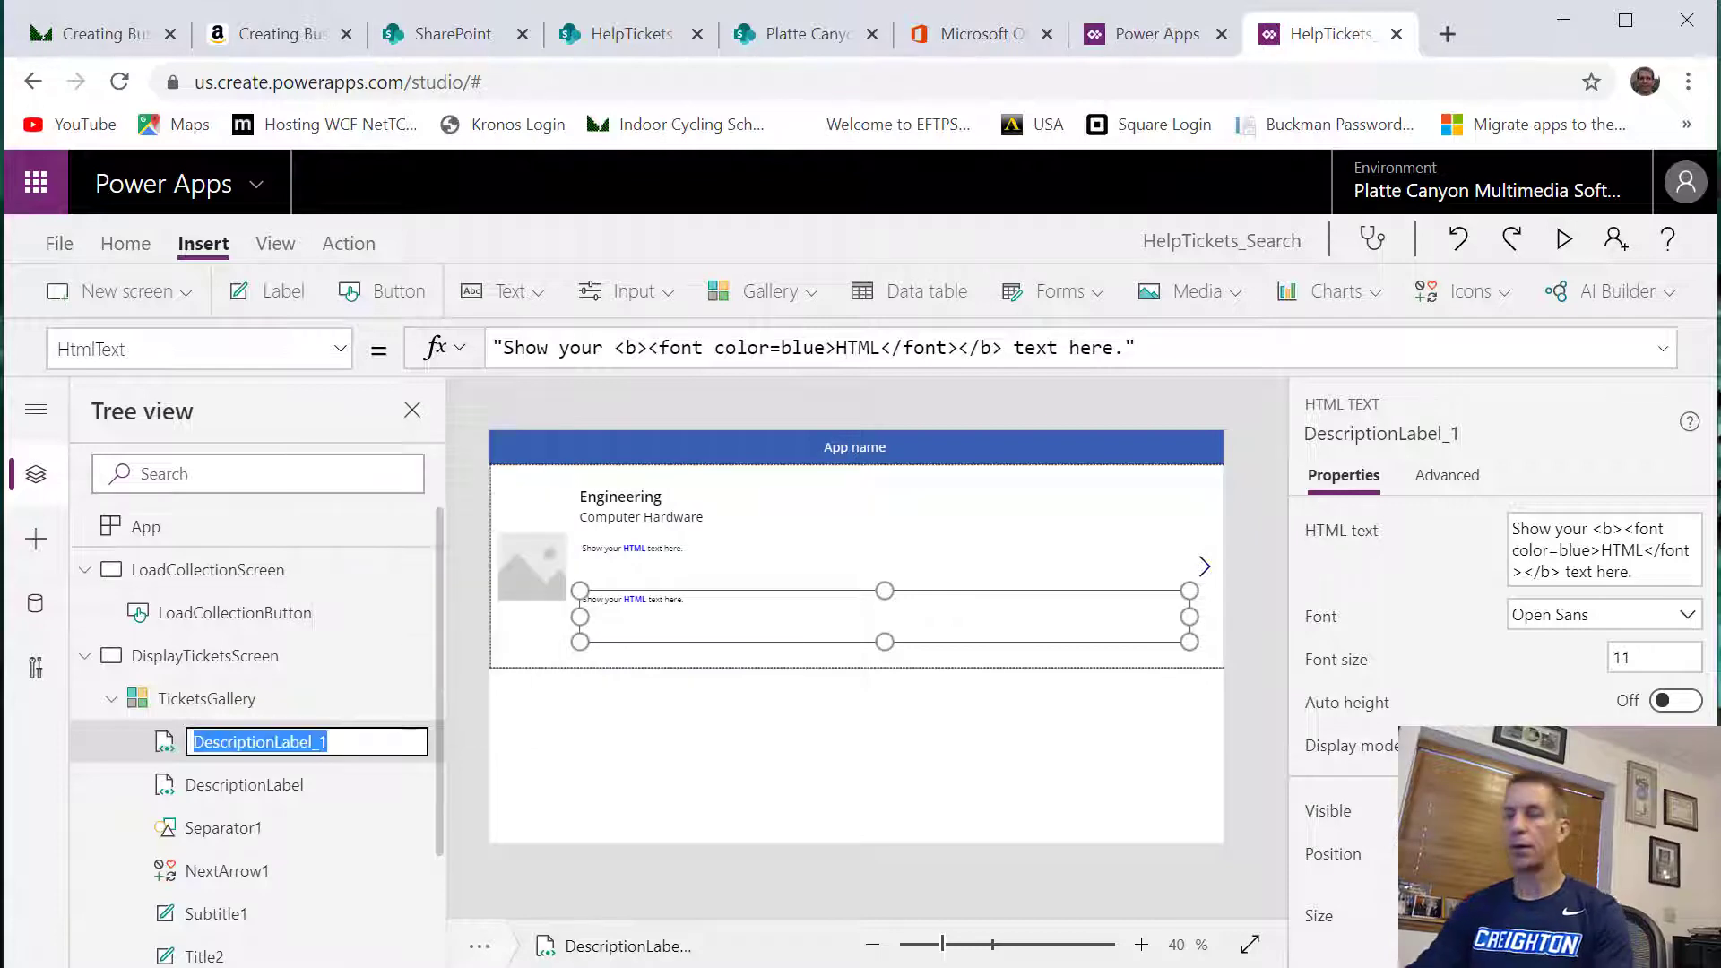
pyautogui.write('Notes')
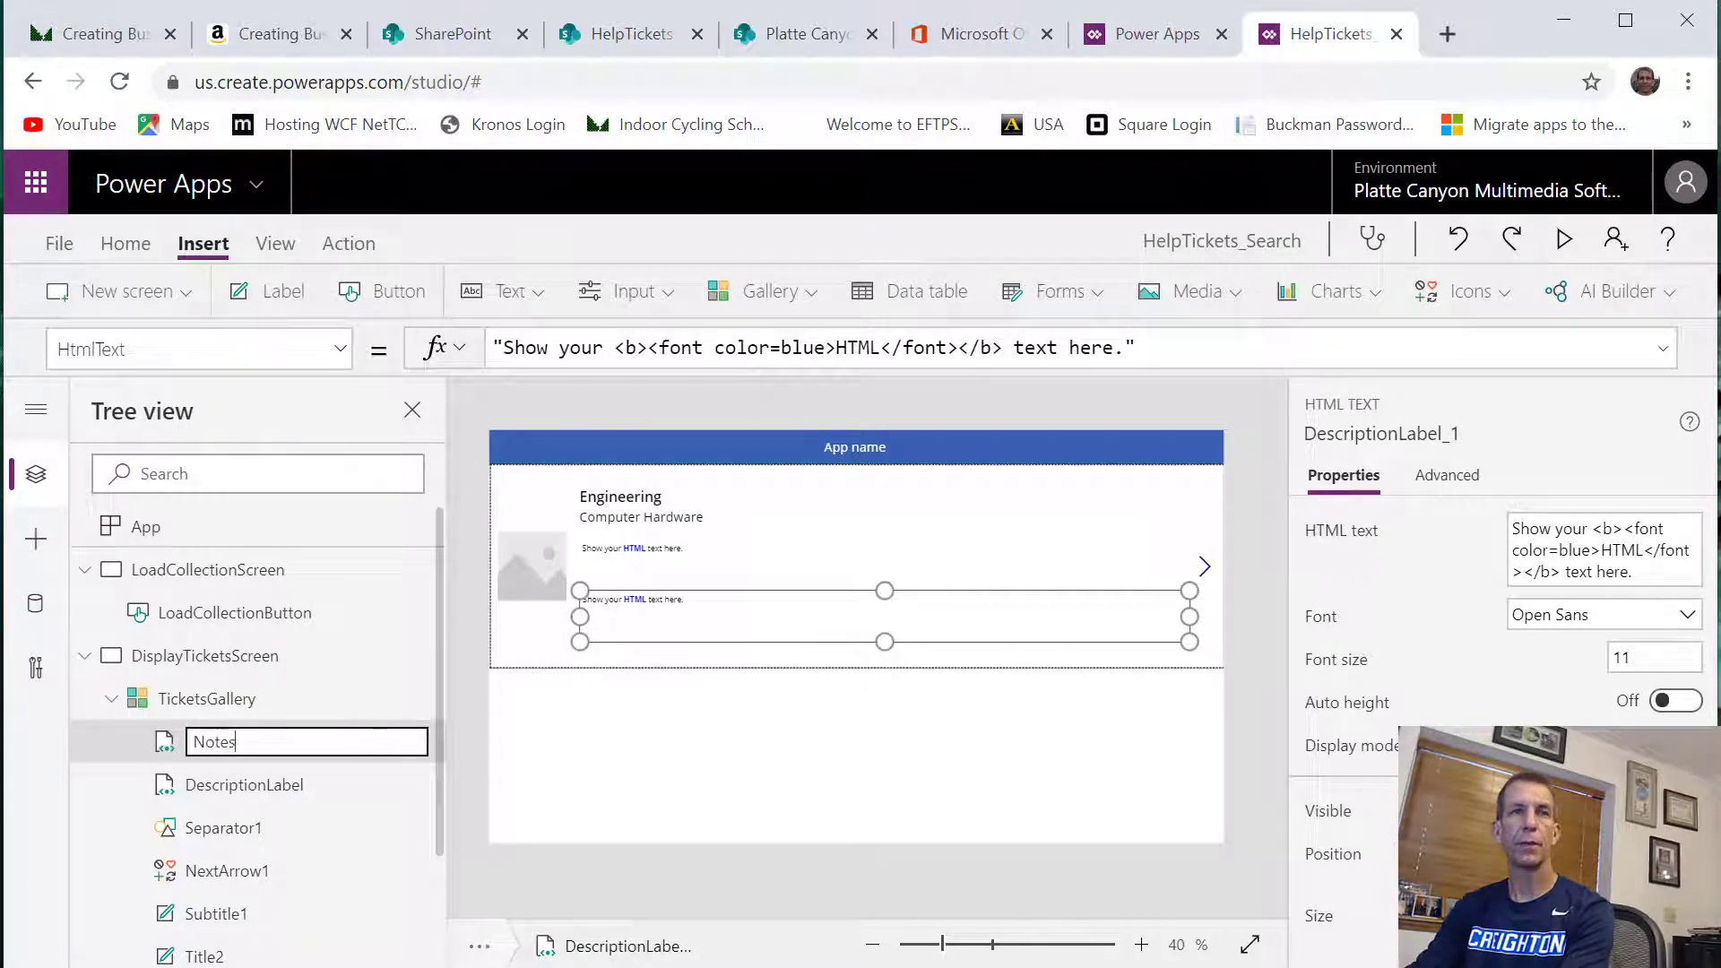
pyautogui.write('Label')
pyautogui.press('Return')
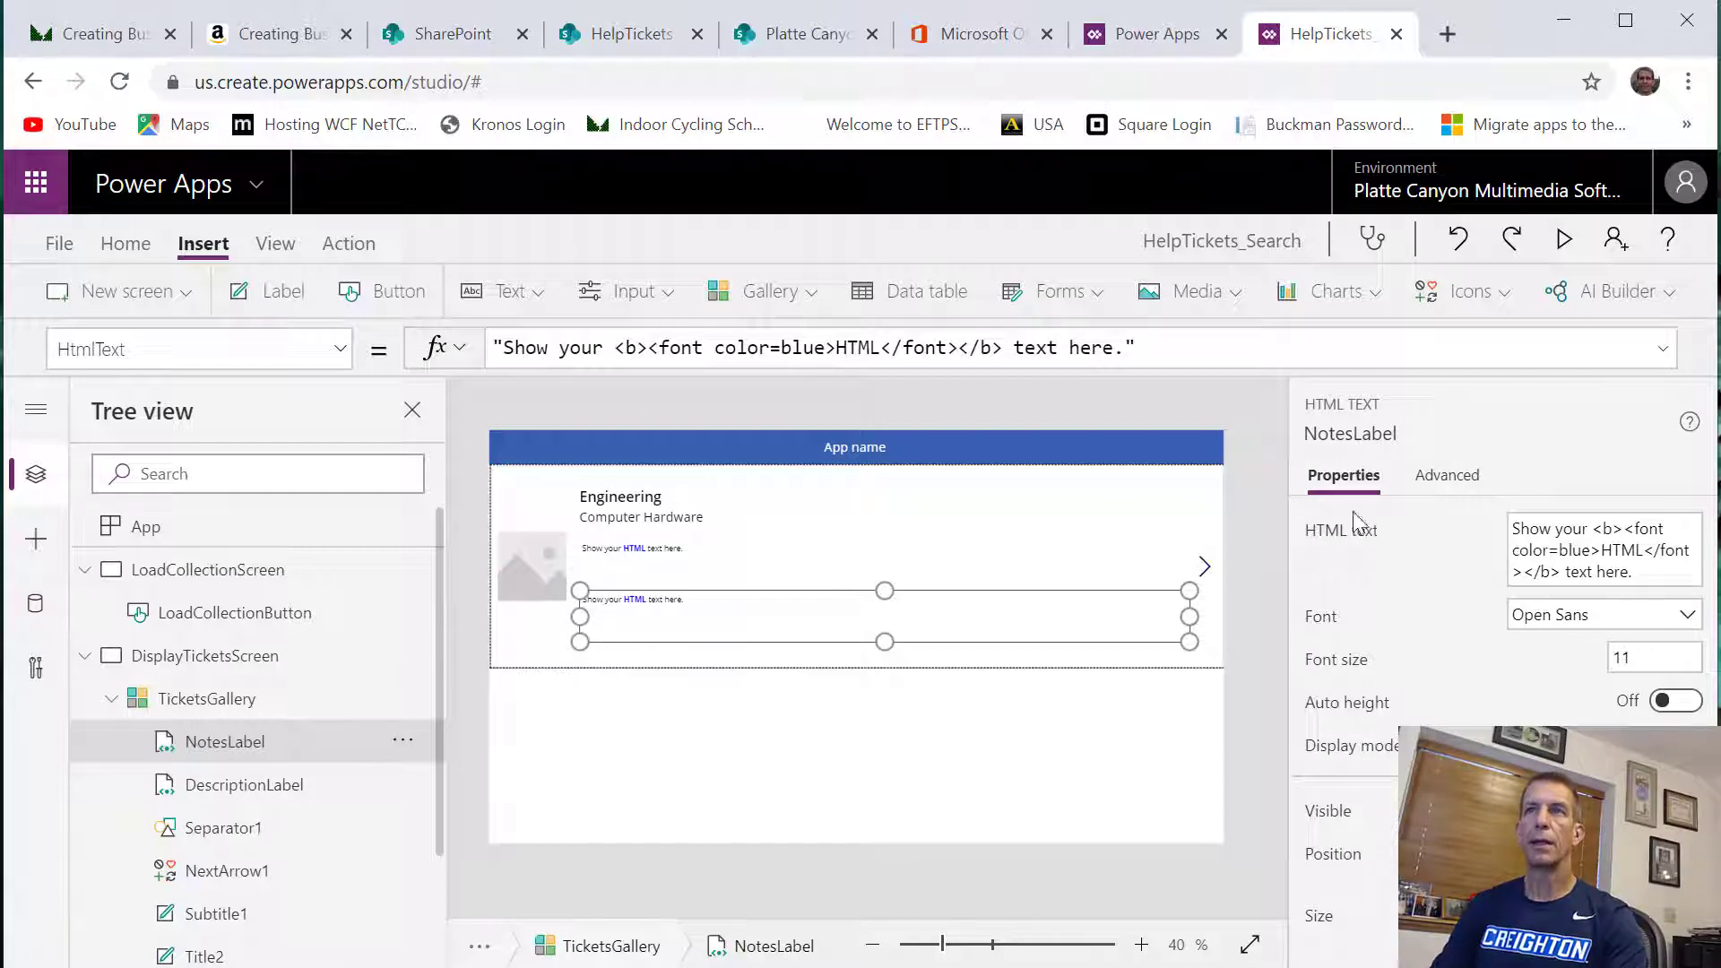
# Prefix the gallery's department title with a caption, using the formula "Department: " & ThisItem.Department.Value
pyautogui.click(640, 497)
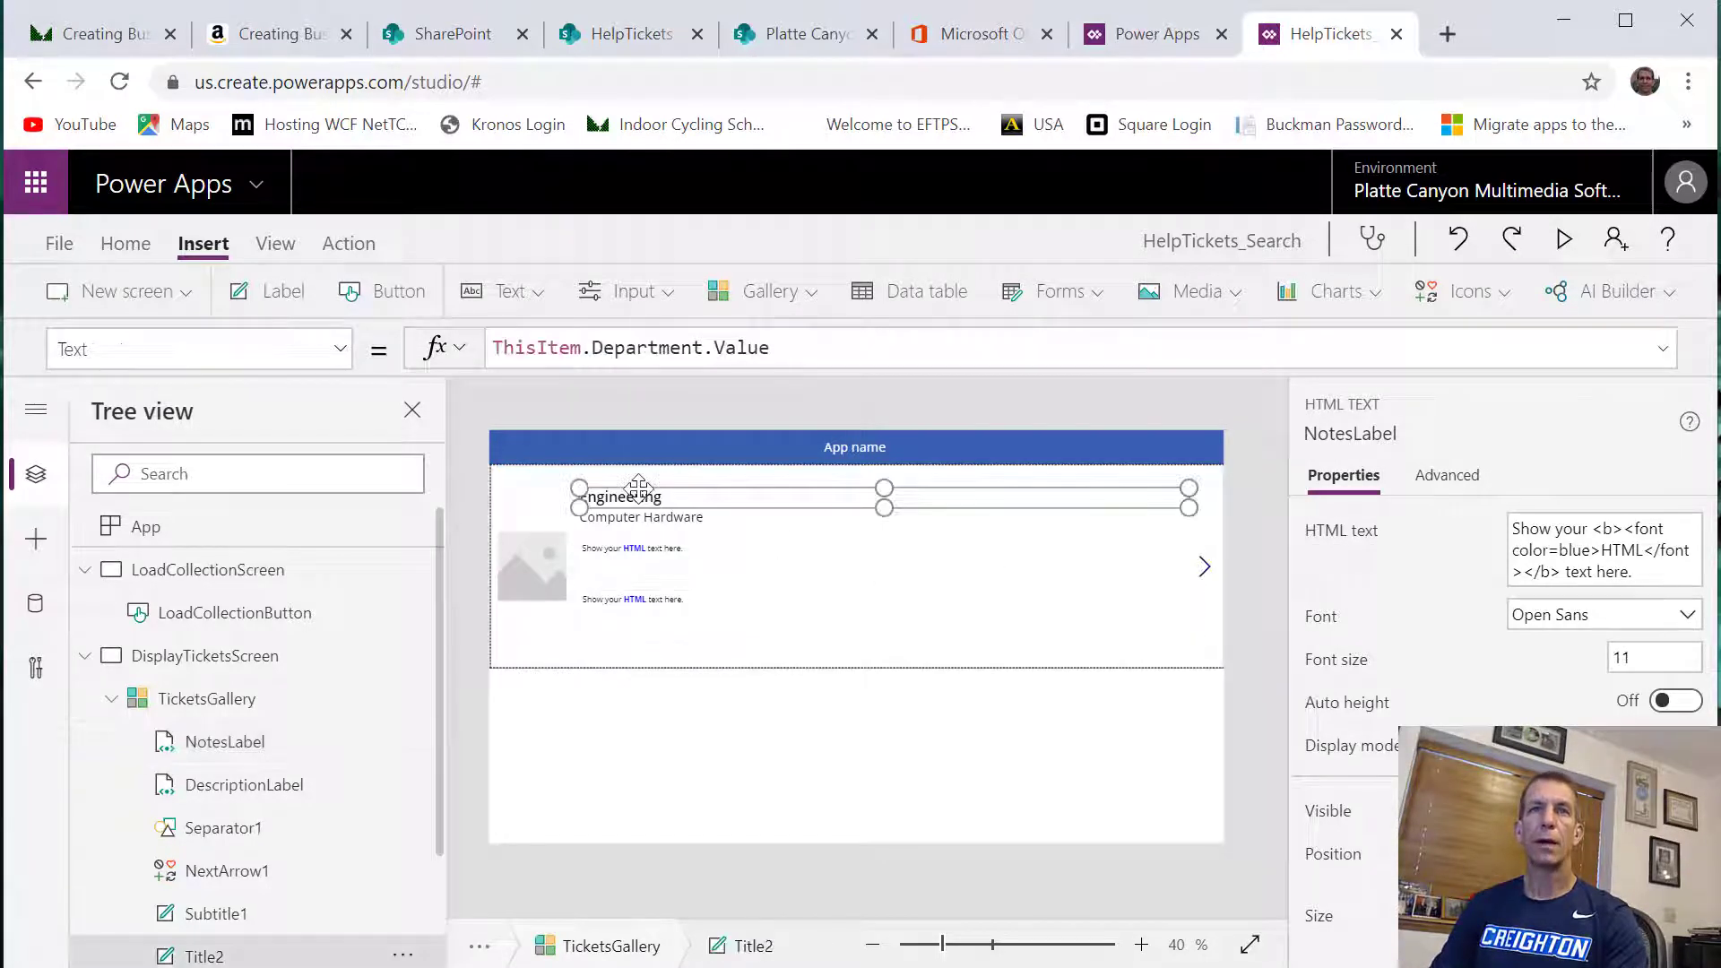
pyautogui.click(496, 347)
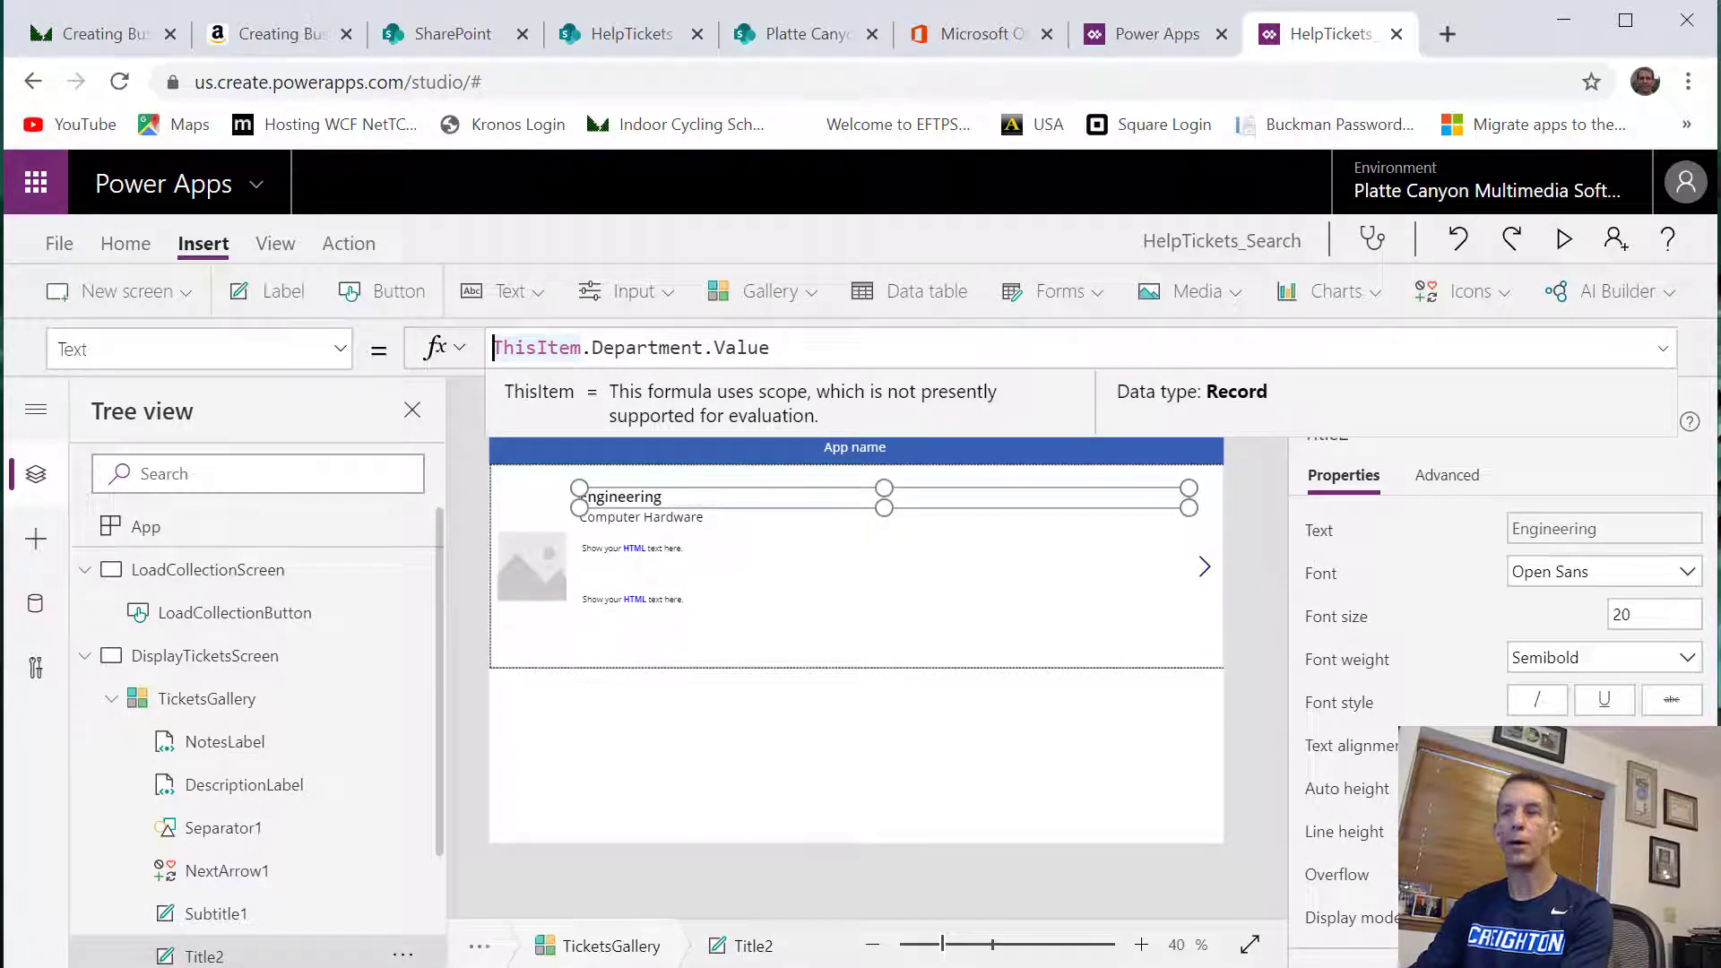
pyautogui.write('"Depart')
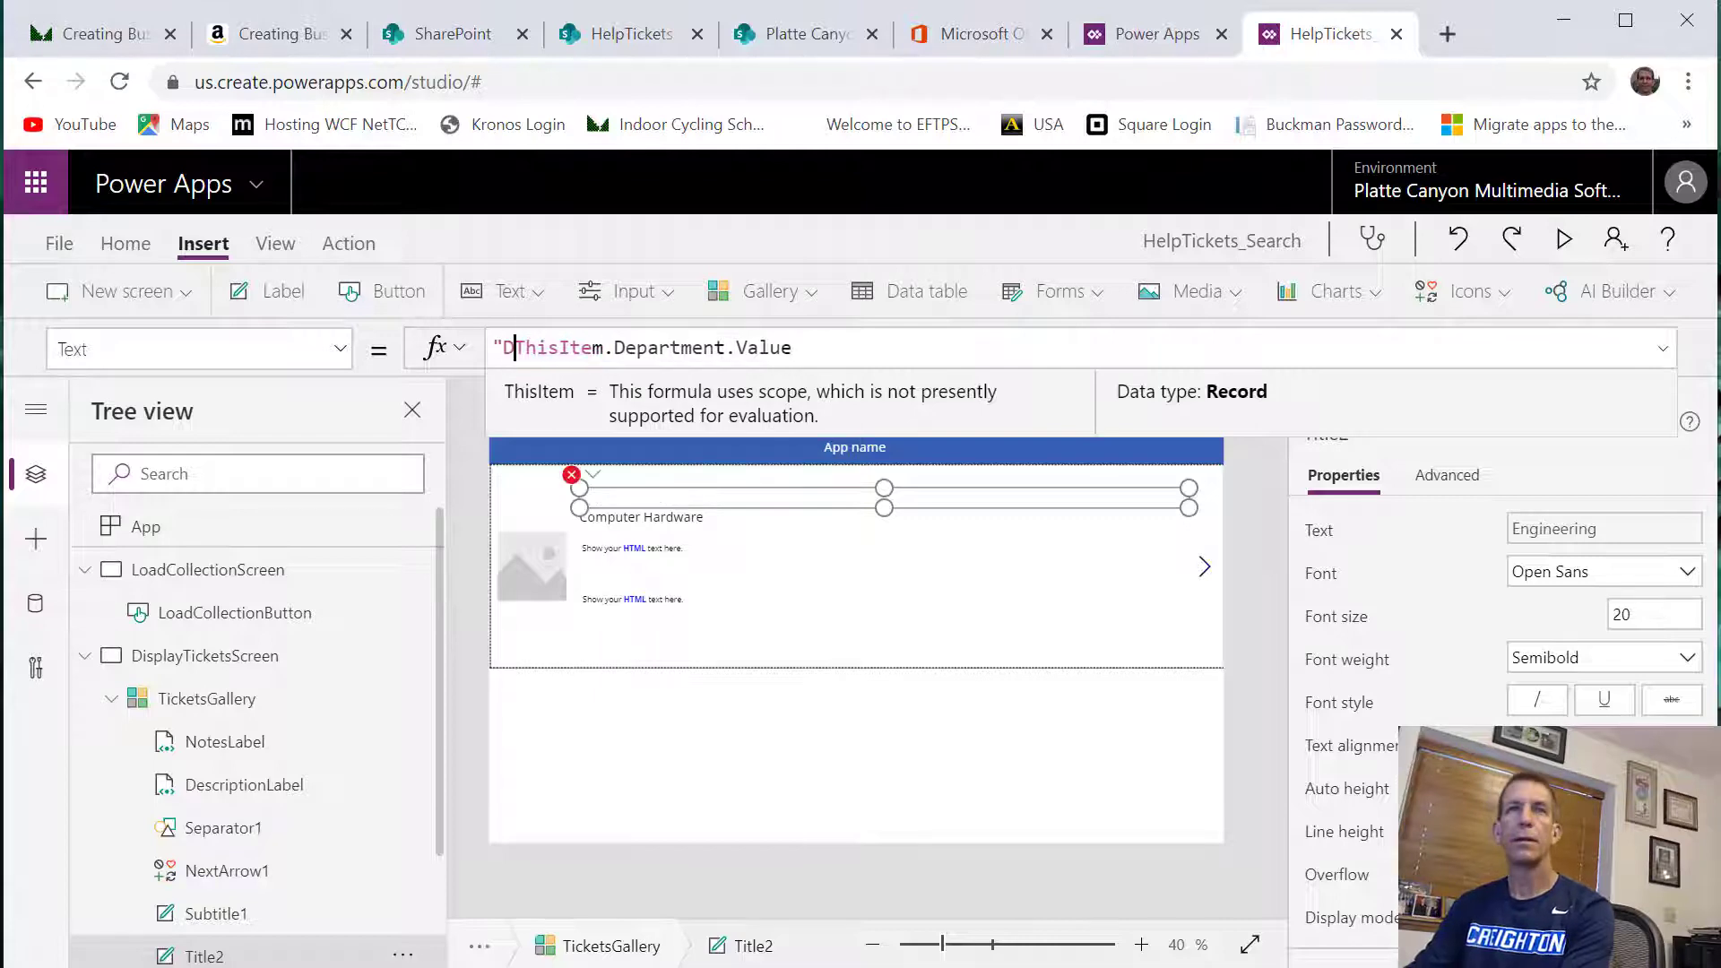
pyautogui.write(': " &')
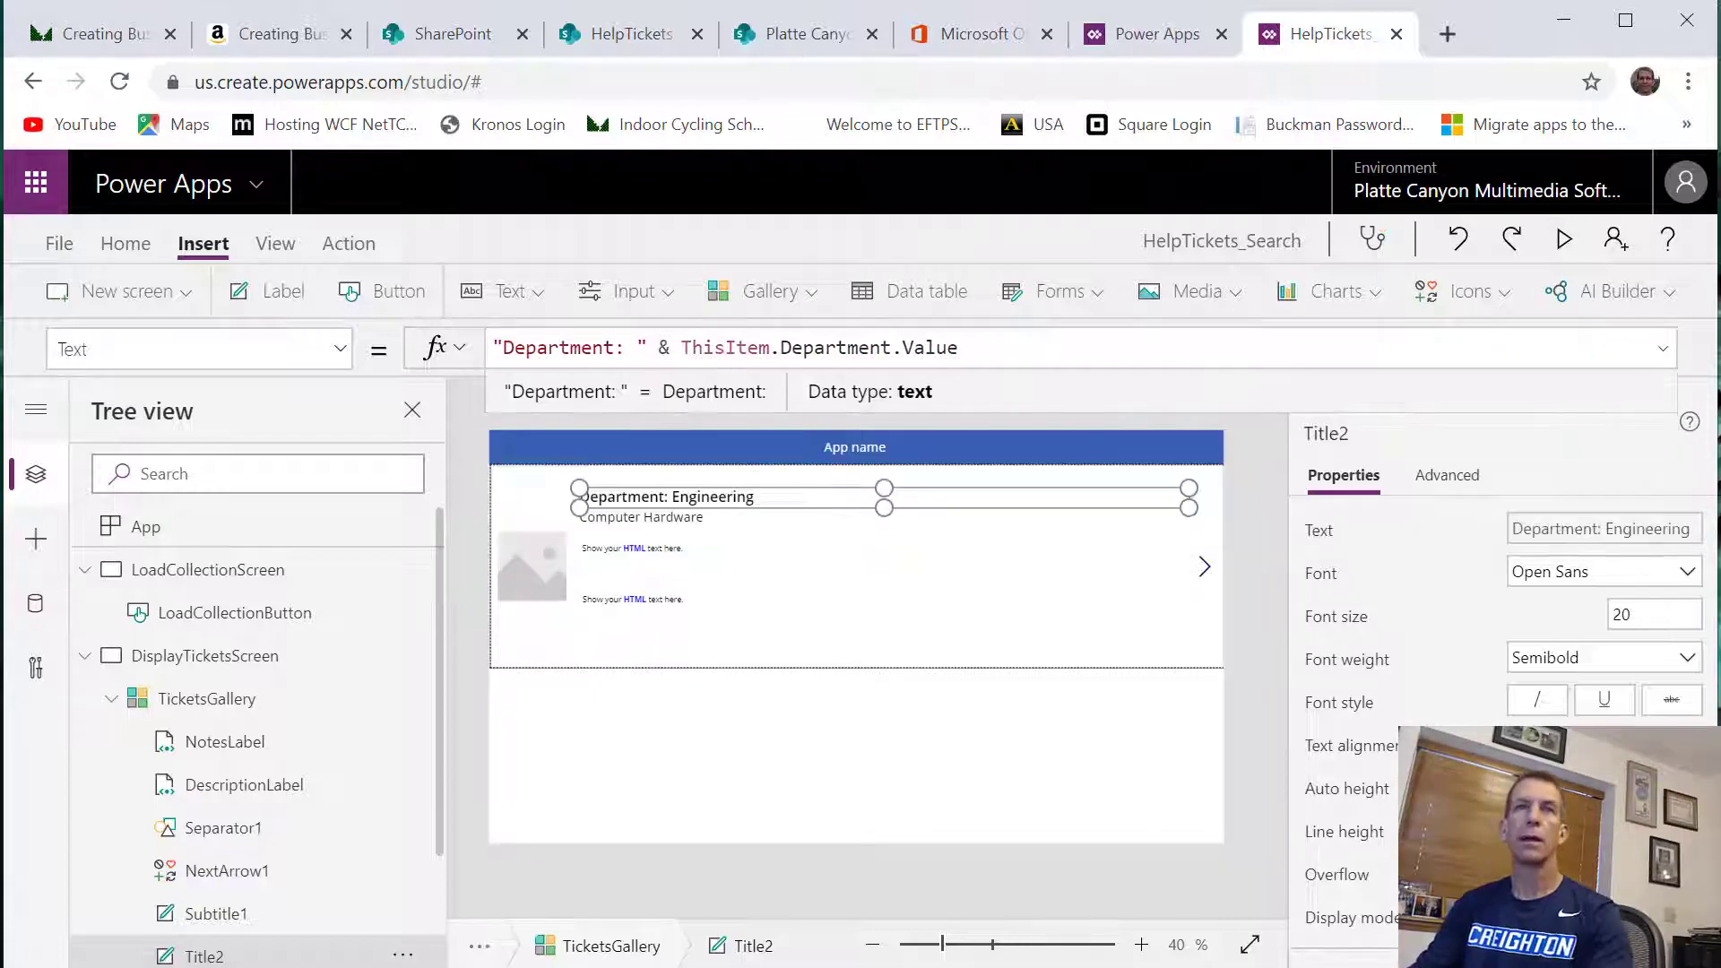
# Prefix the gallery subtitle with a caption, using the formula "Issue Category: " & ThisItem.'Issue Category'.Value
pyautogui.click(682, 522)
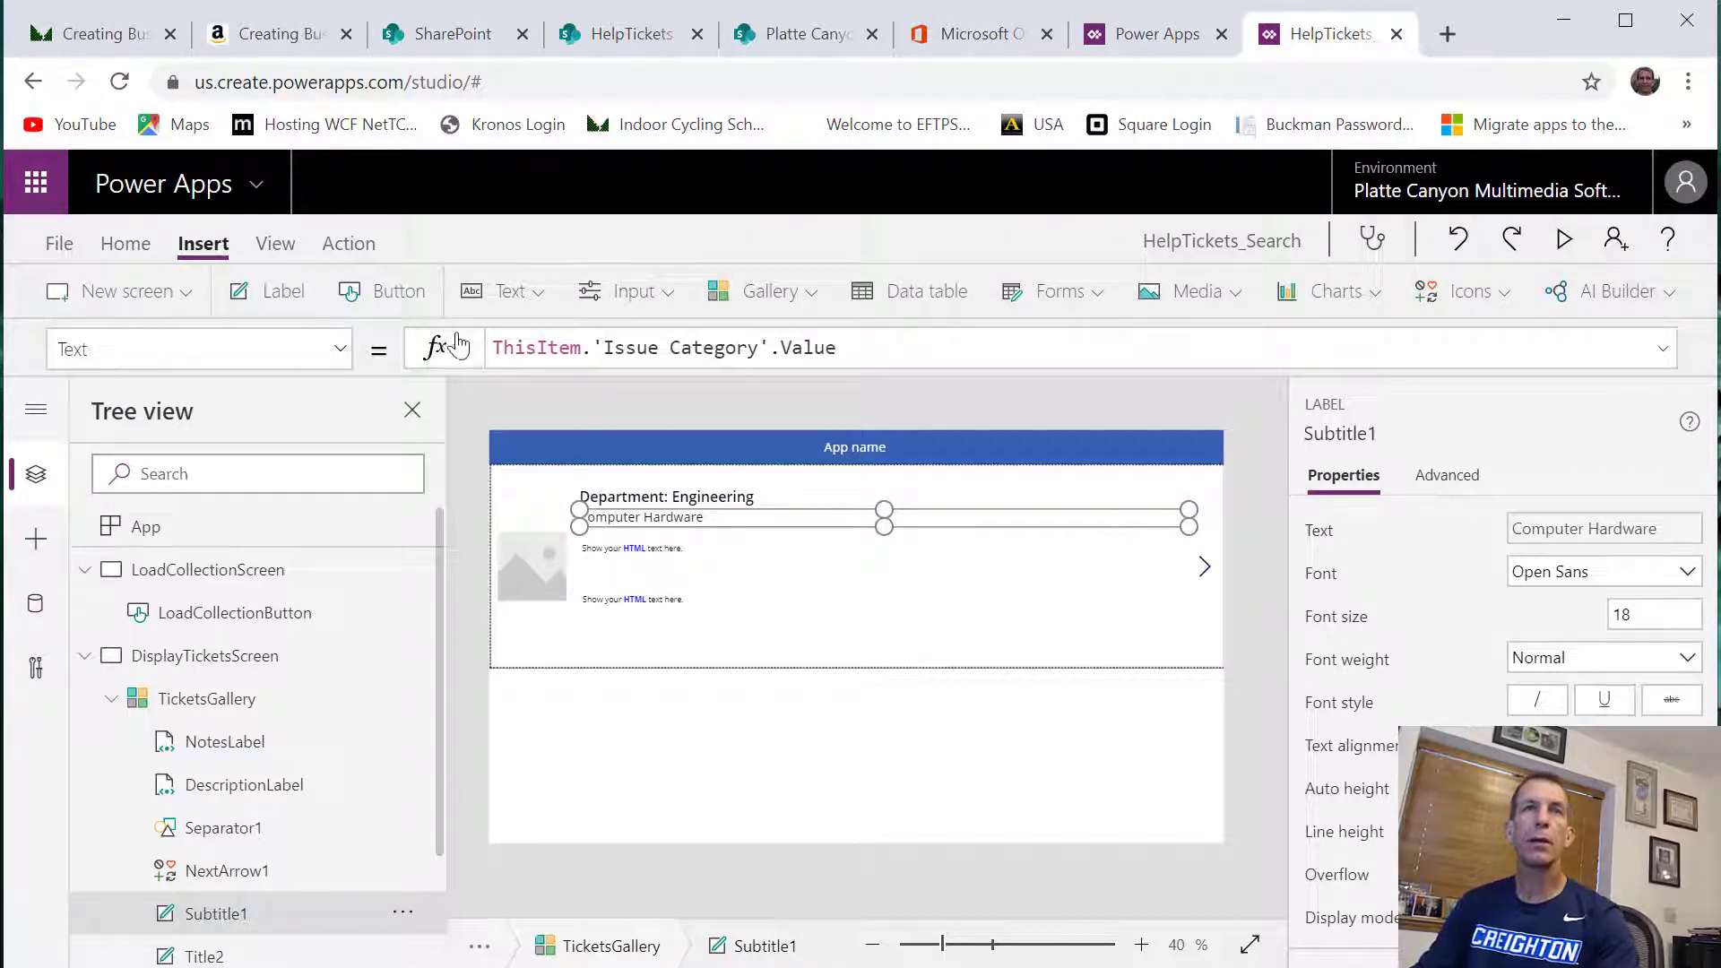
pyautogui.click(501, 348)
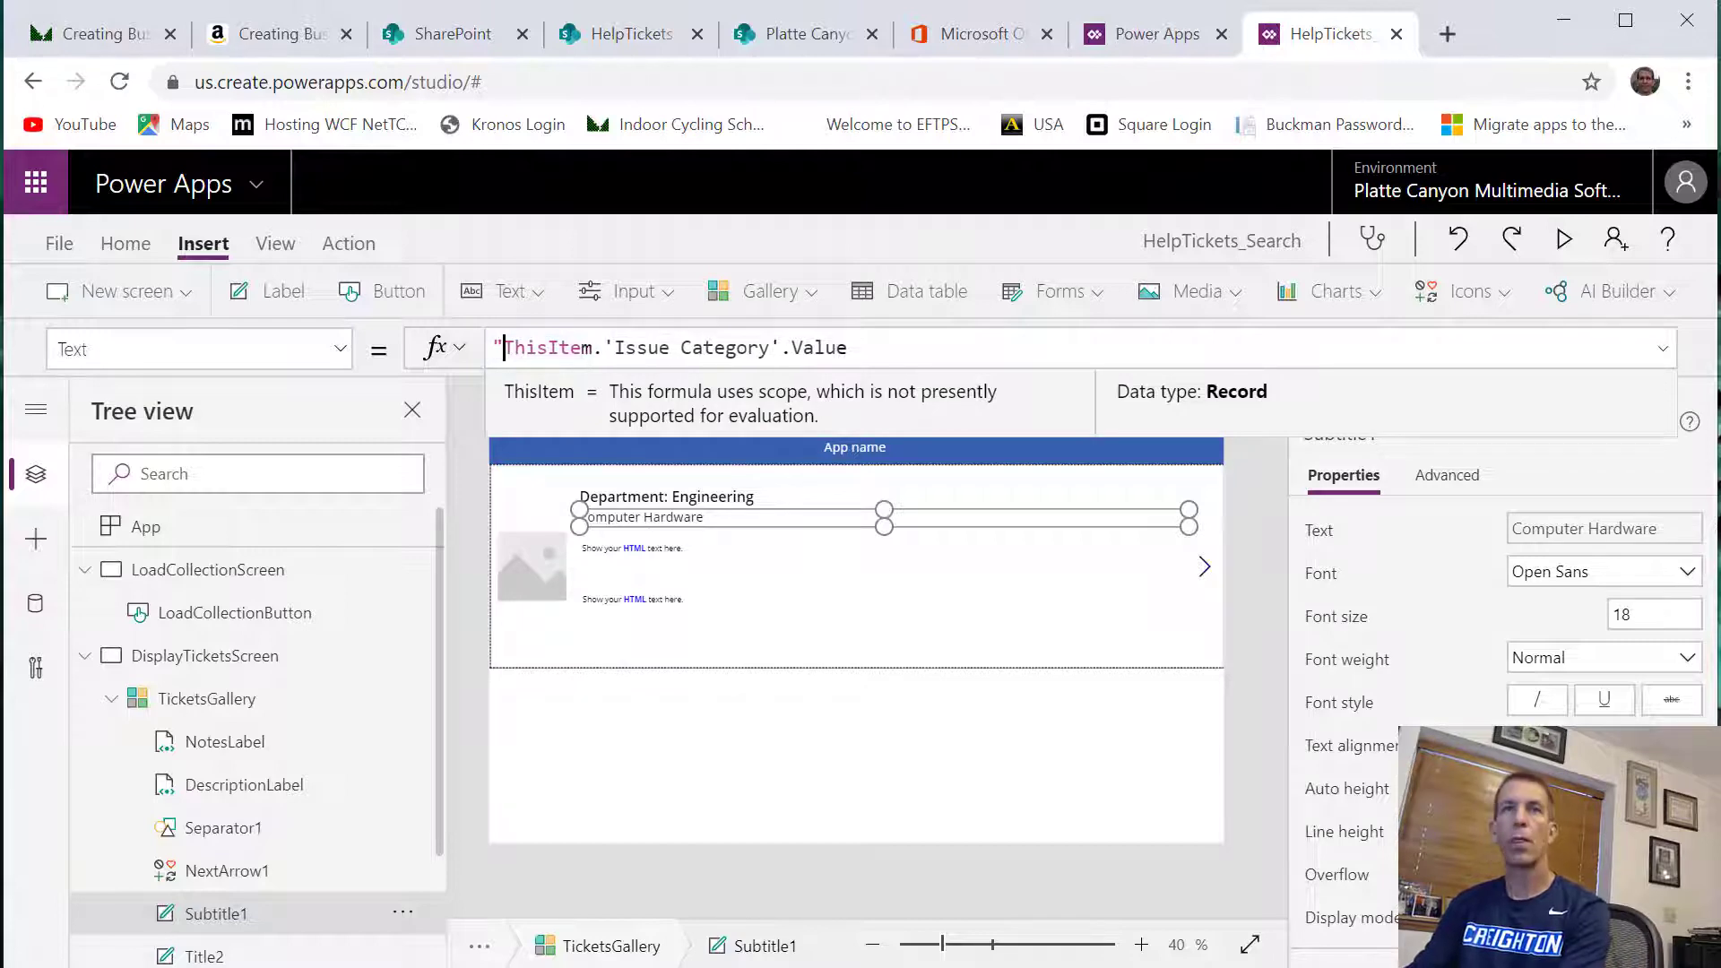
pyautogui.write('"Issue Category')
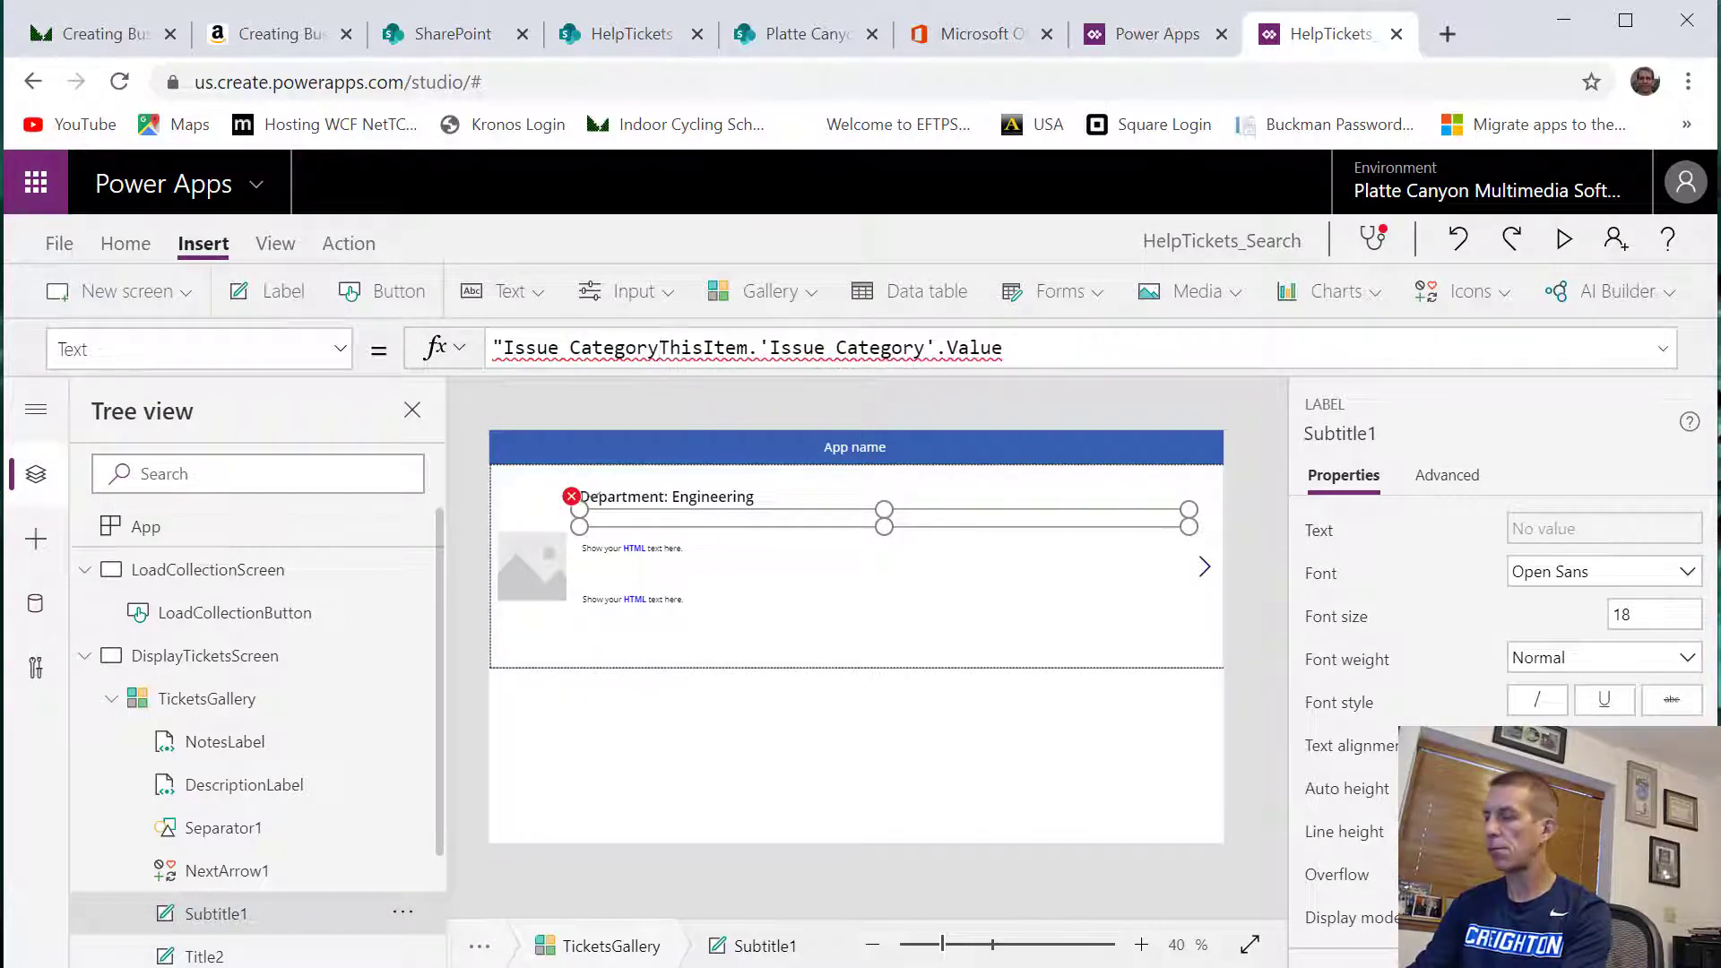
pyautogui.write(': " ')
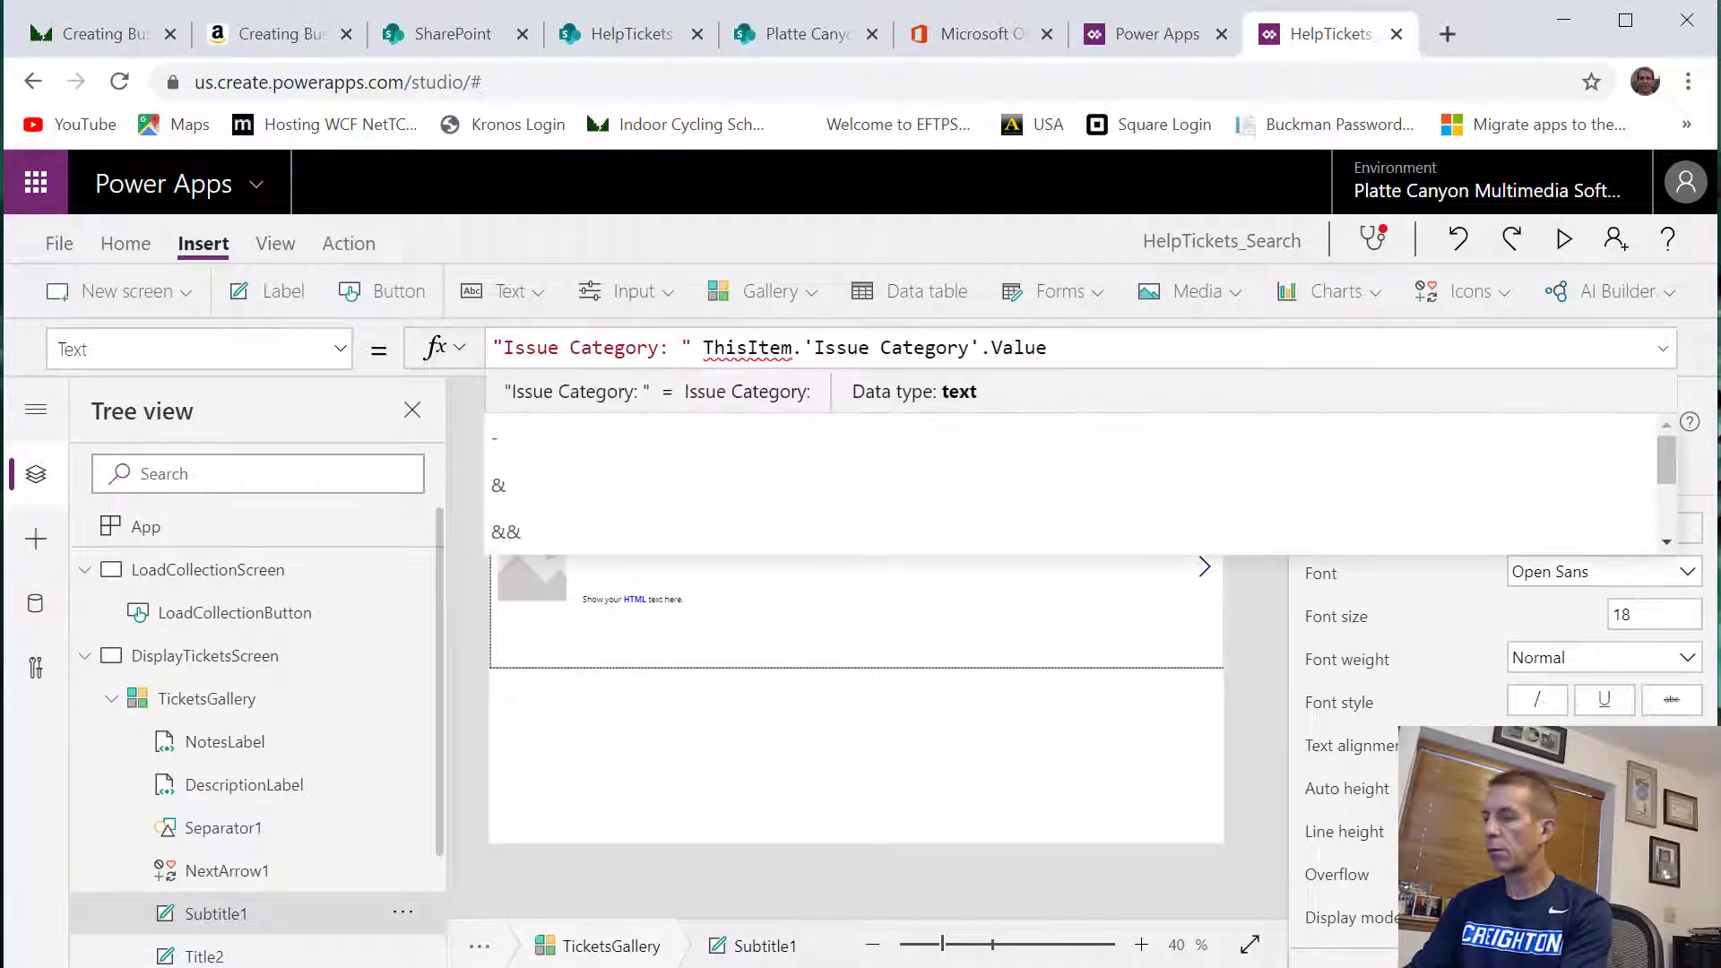
pyautogui.write('&')
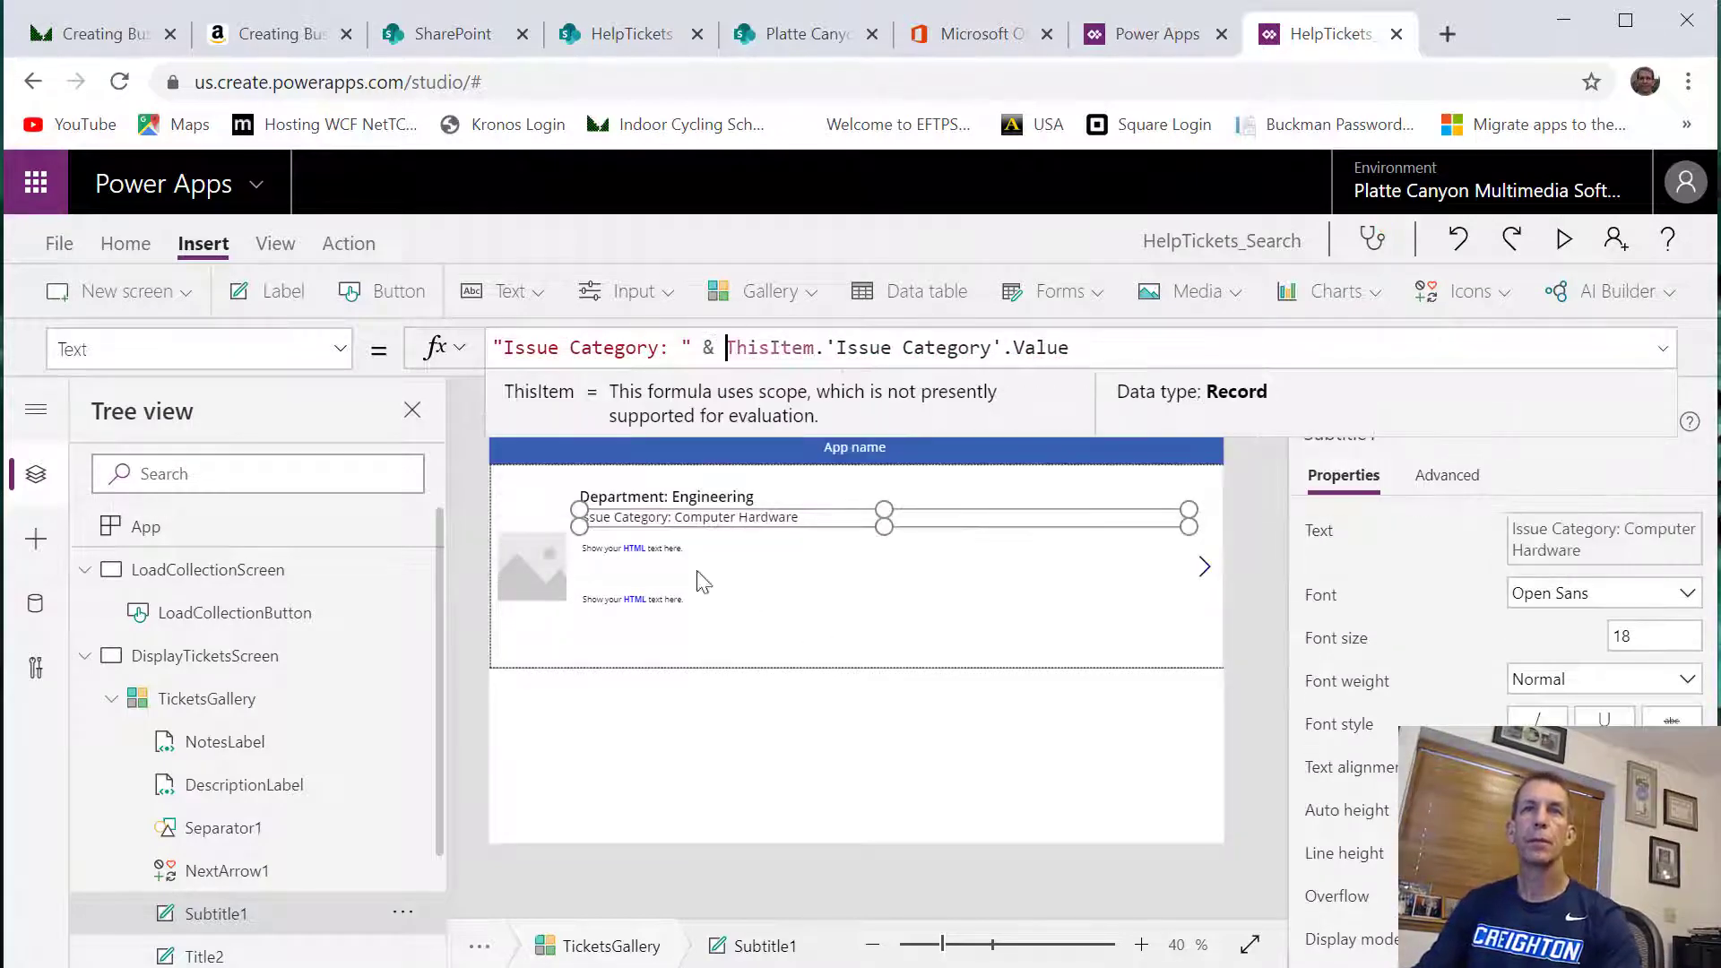
# Bind DescriptionLabel to the Description field through TicketsGallery's field settings
pyautogui.click(679, 552)
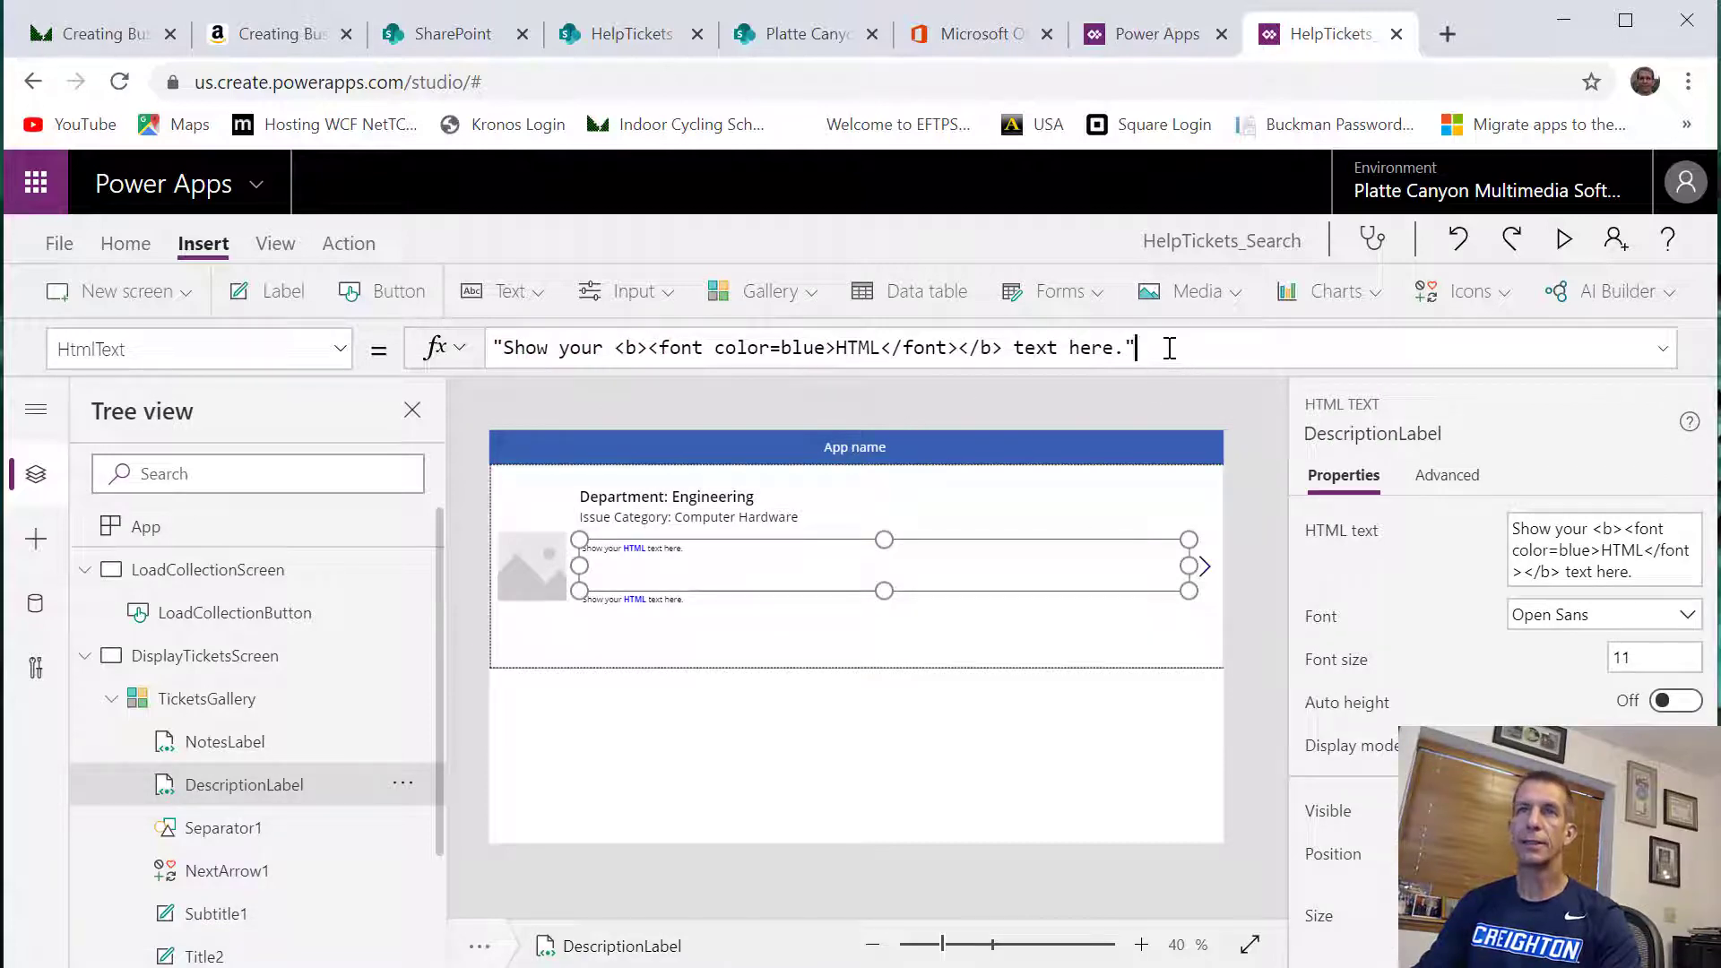
pyautogui.hotkey('ctrl', 'a')
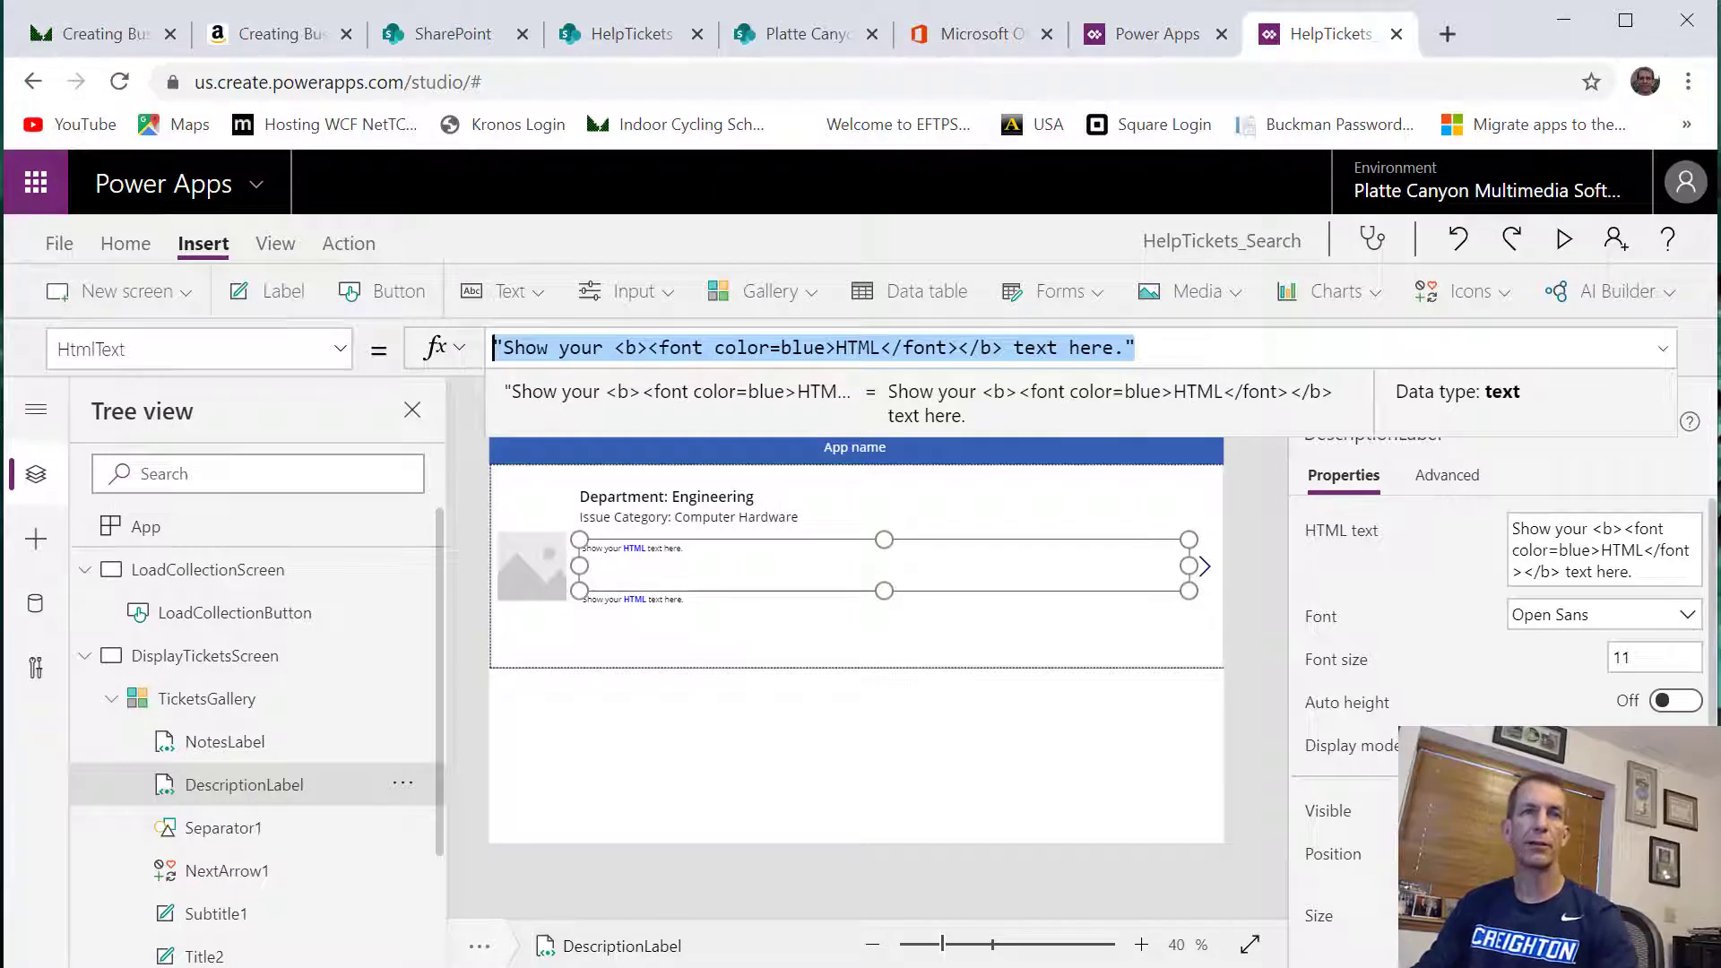
pyautogui.click(179, 703)
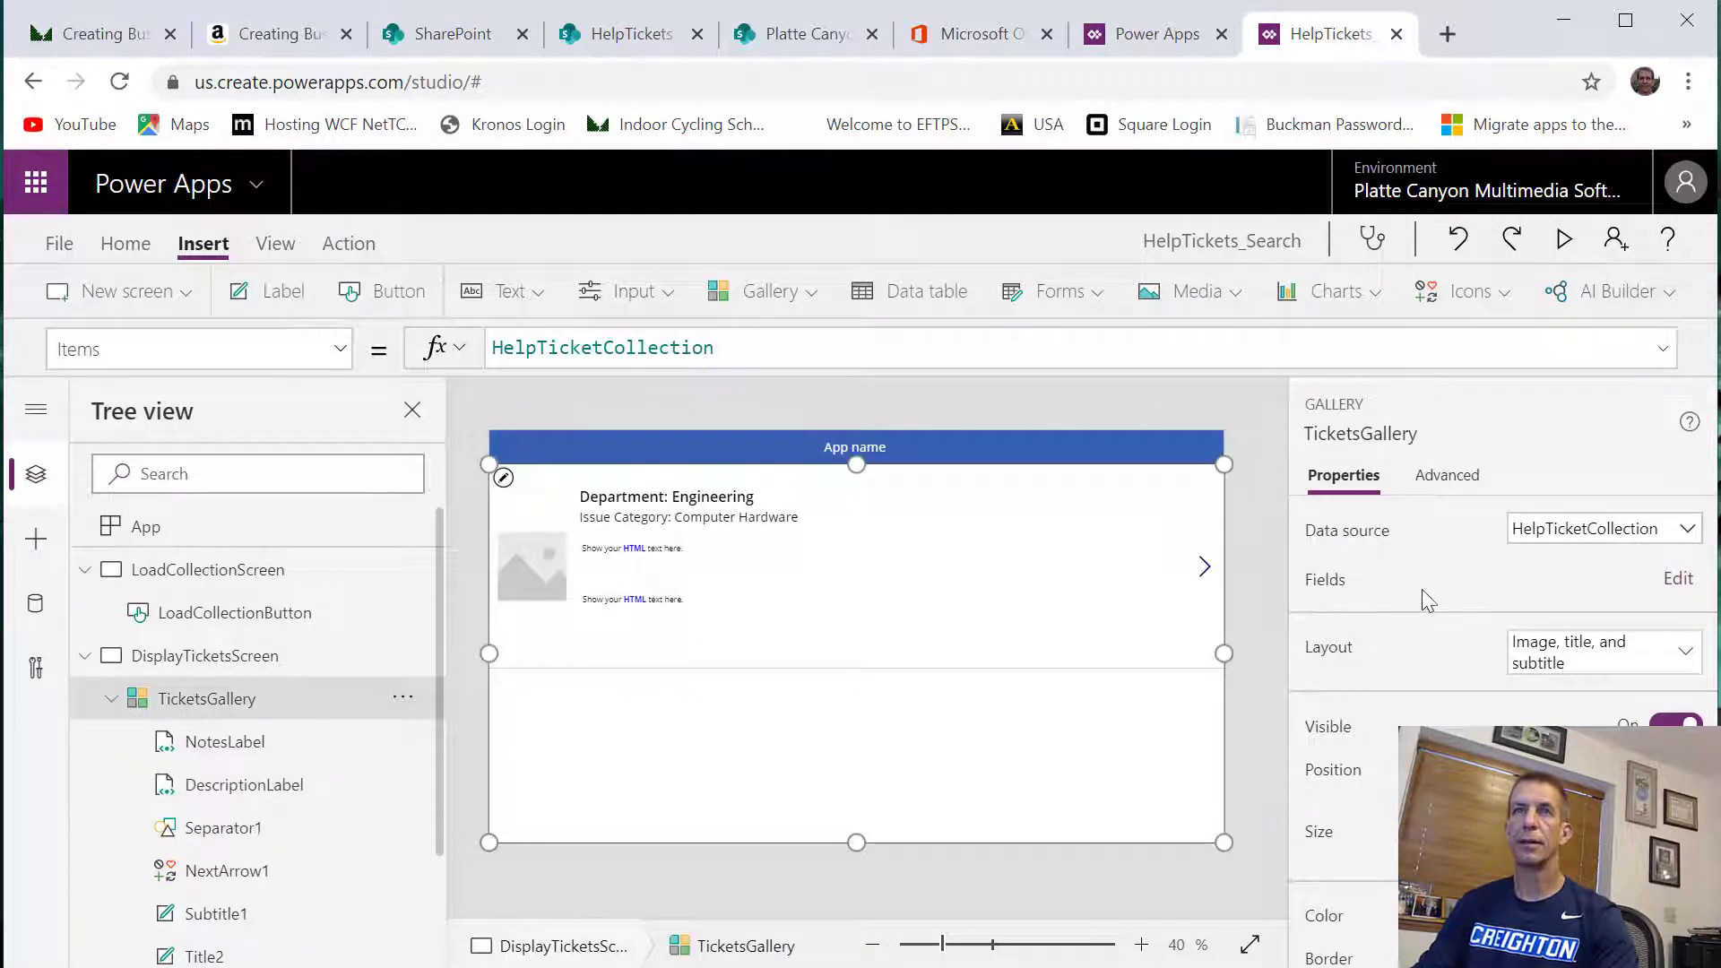
pyautogui.click(1677, 578)
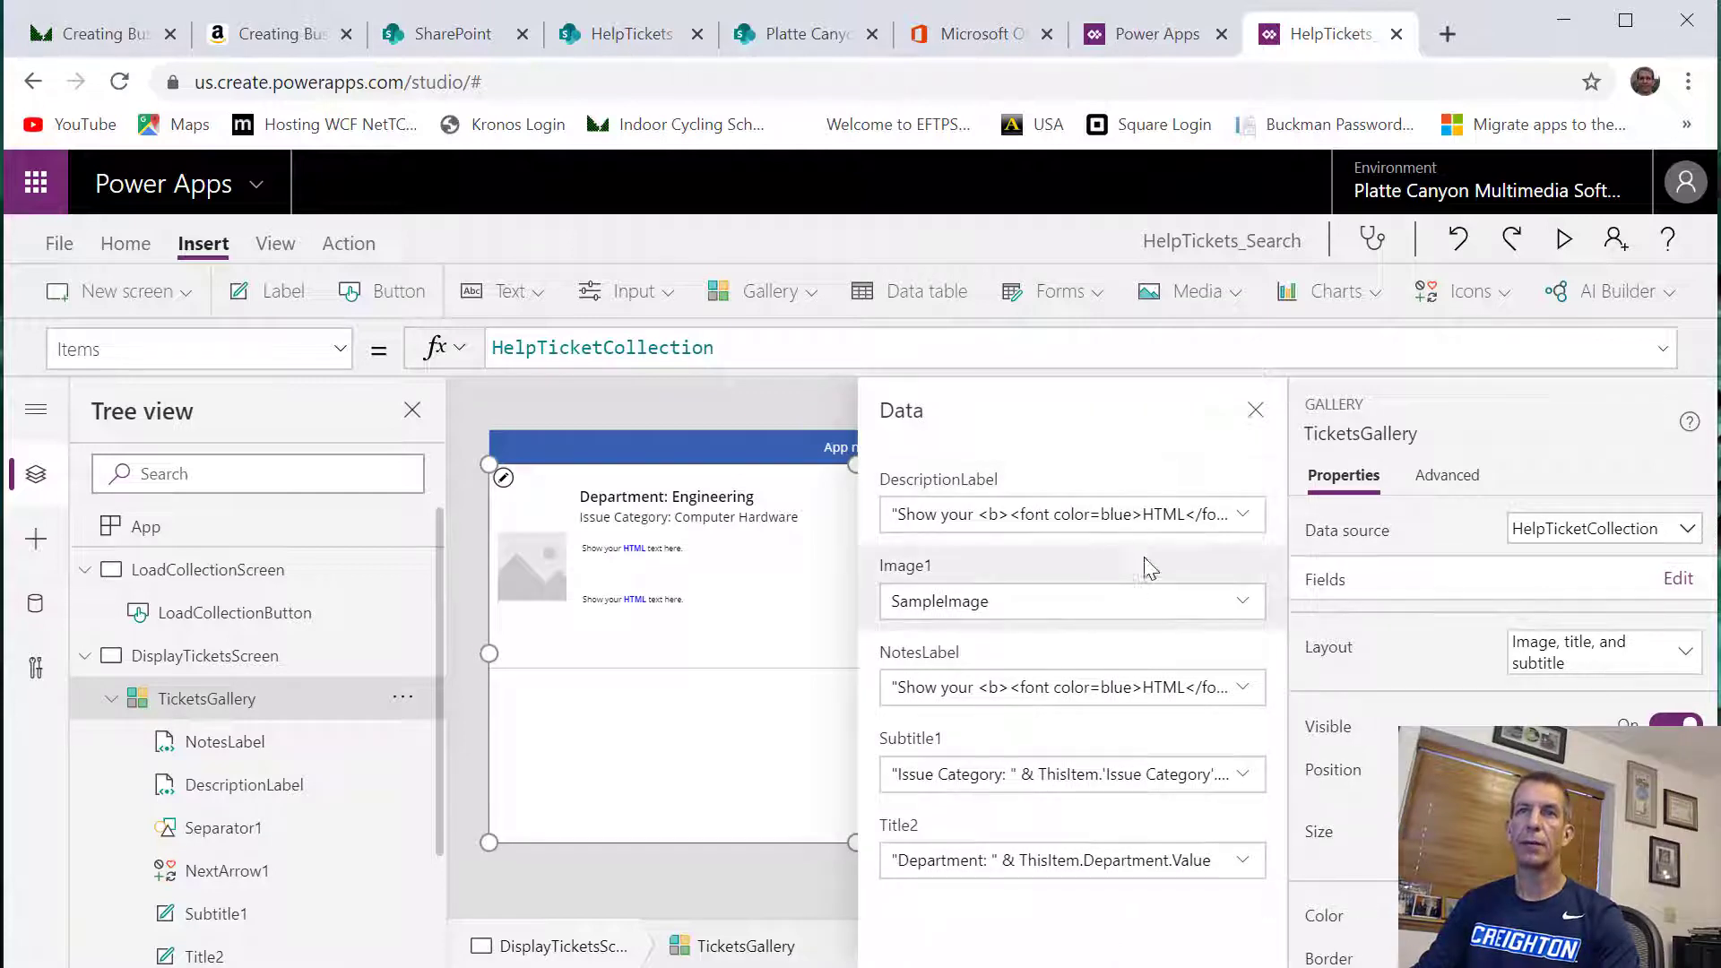
pyautogui.click(1246, 518)
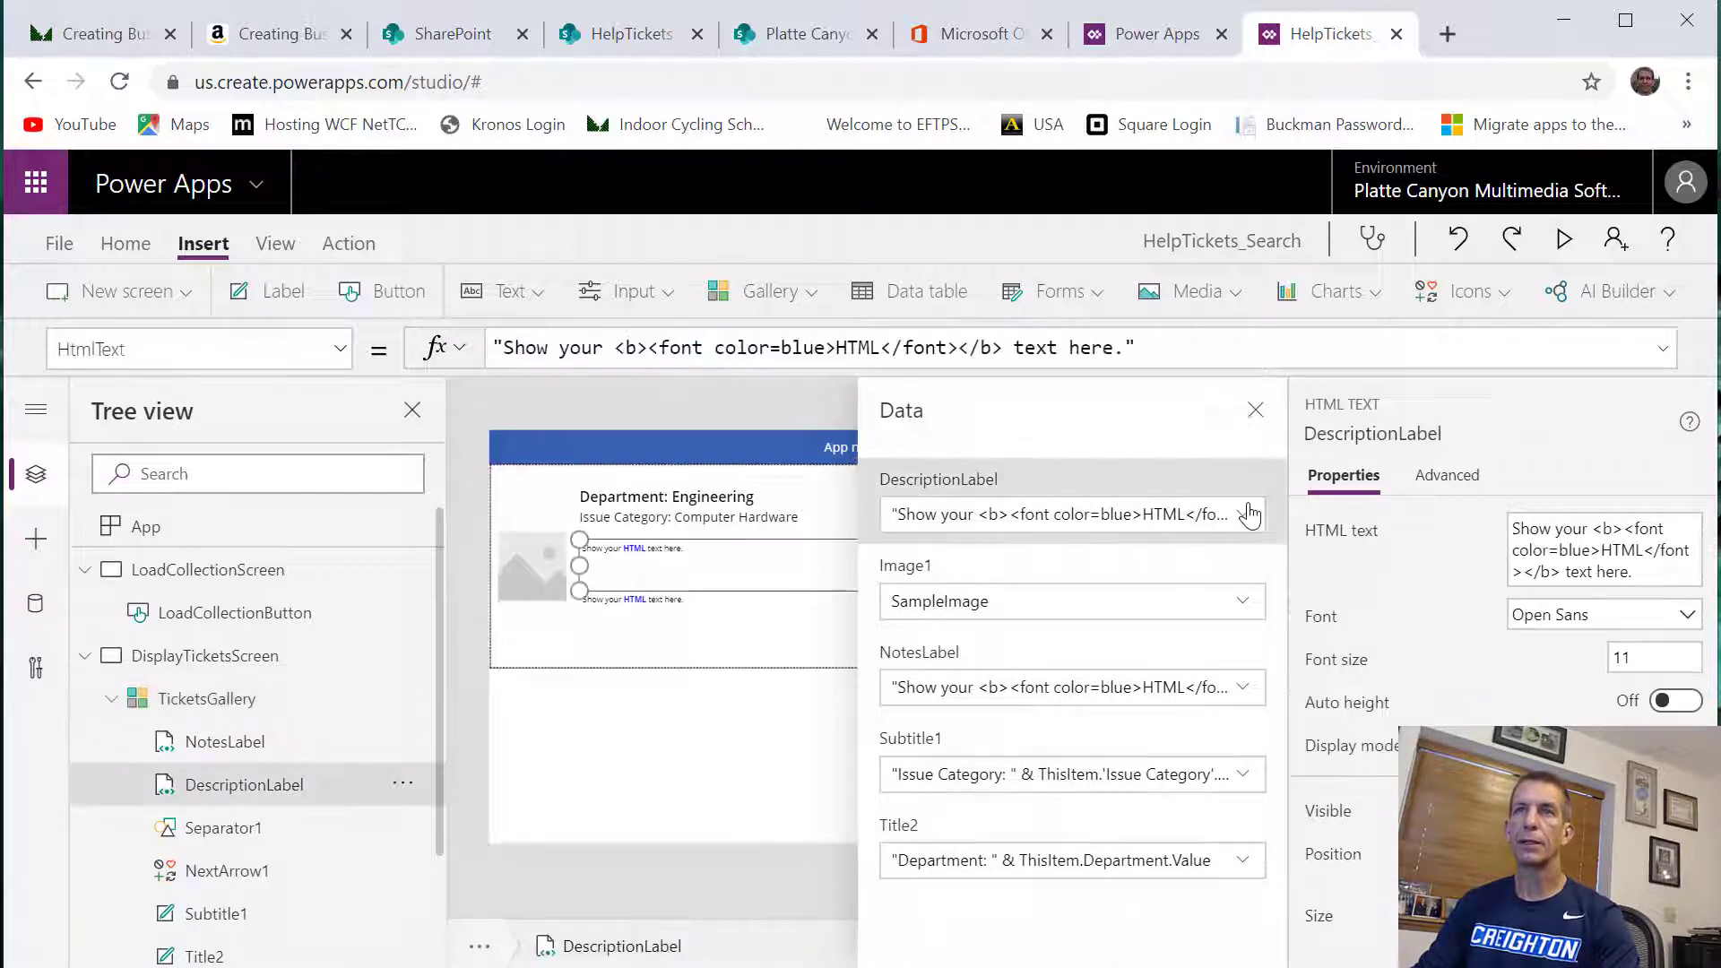
pyautogui.click(1248, 516)
pyautogui.click(988, 392)
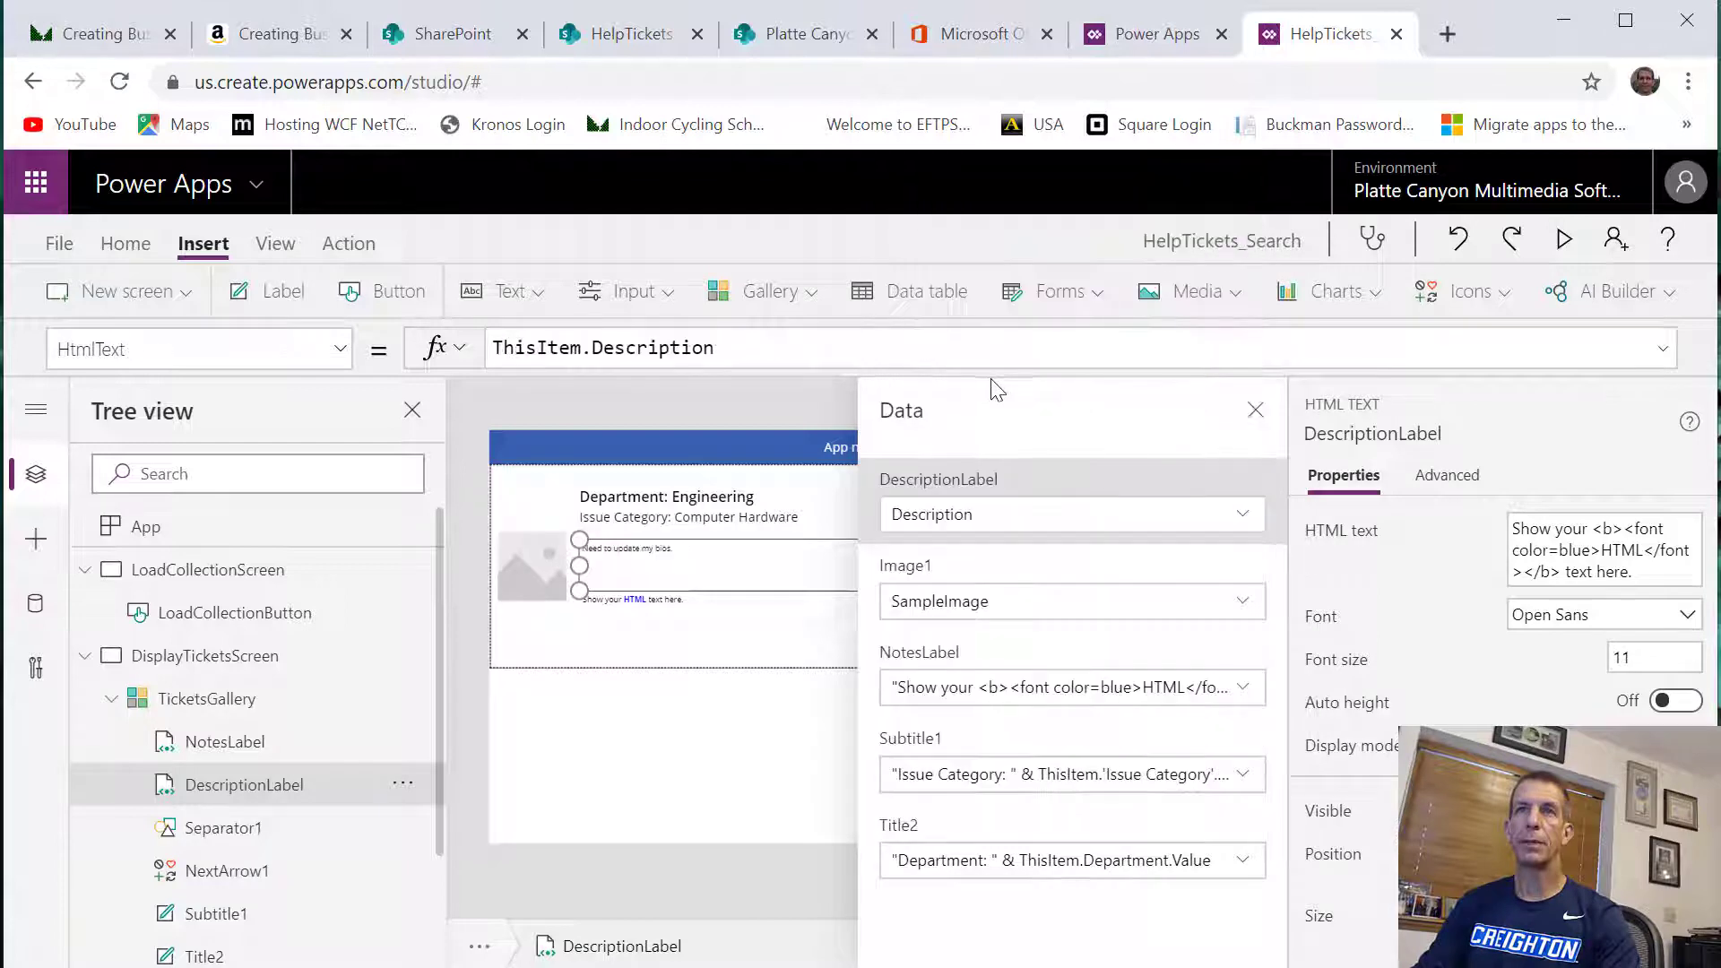
# Bind NotesLabel to the Notes field in the gallery's field settings
pyautogui.click(1244, 692)
pyautogui.click(1248, 694)
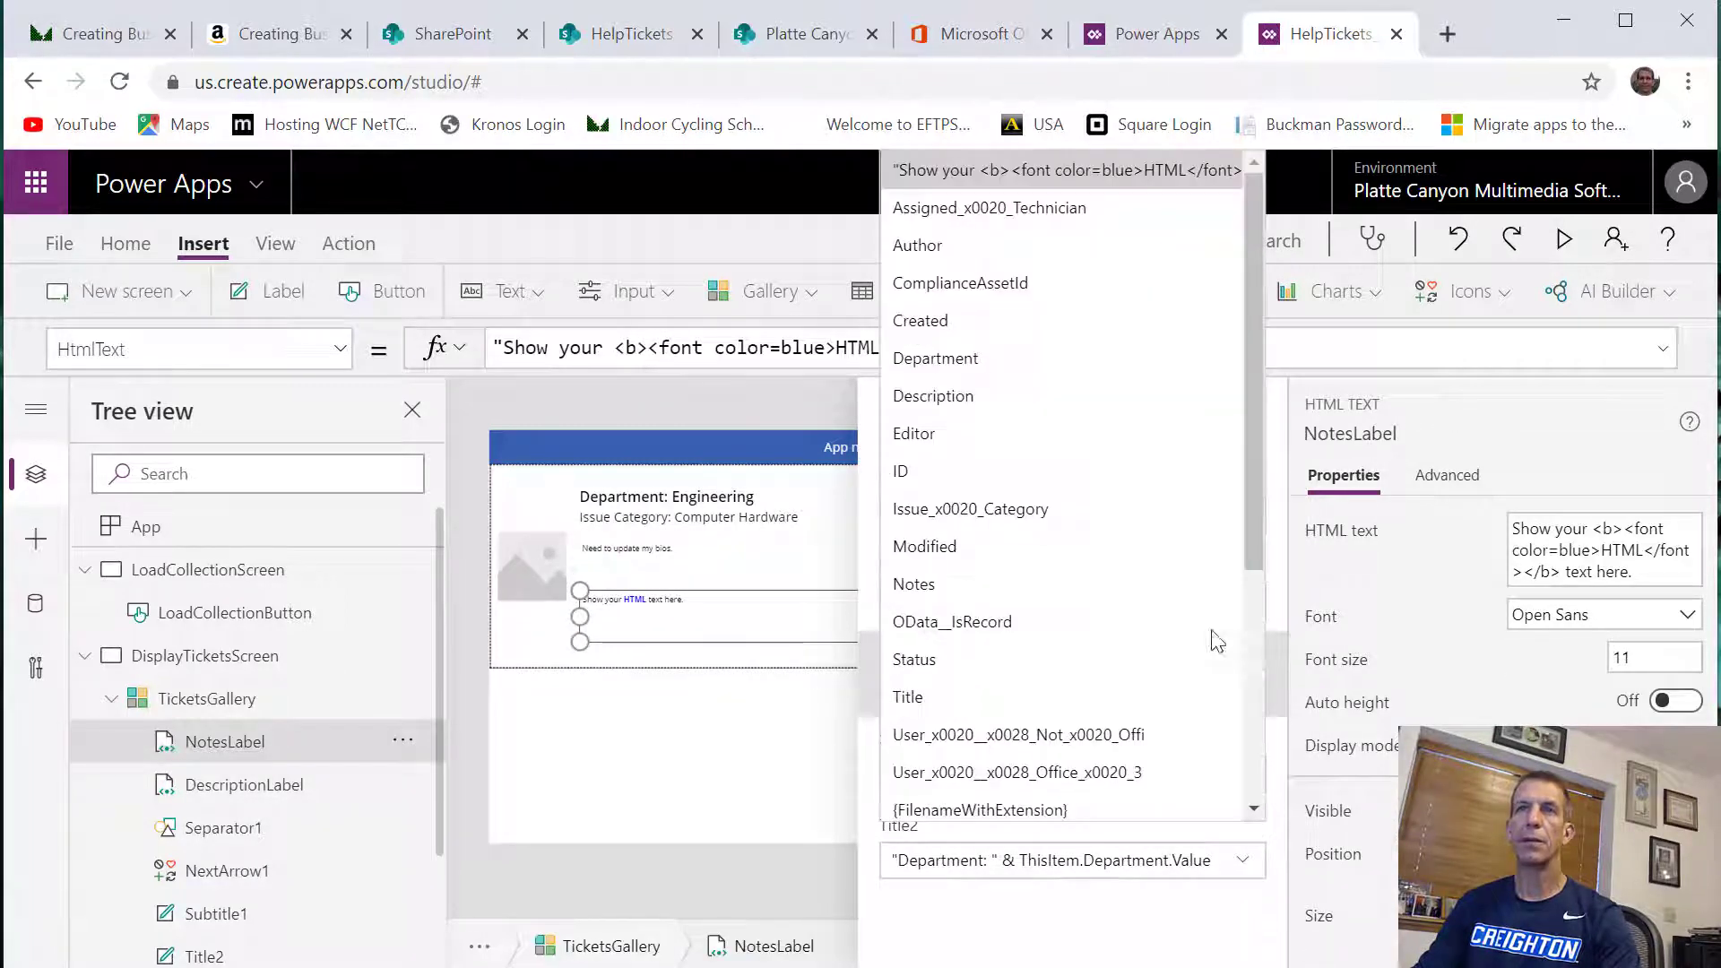
pyautogui.click(1105, 587)
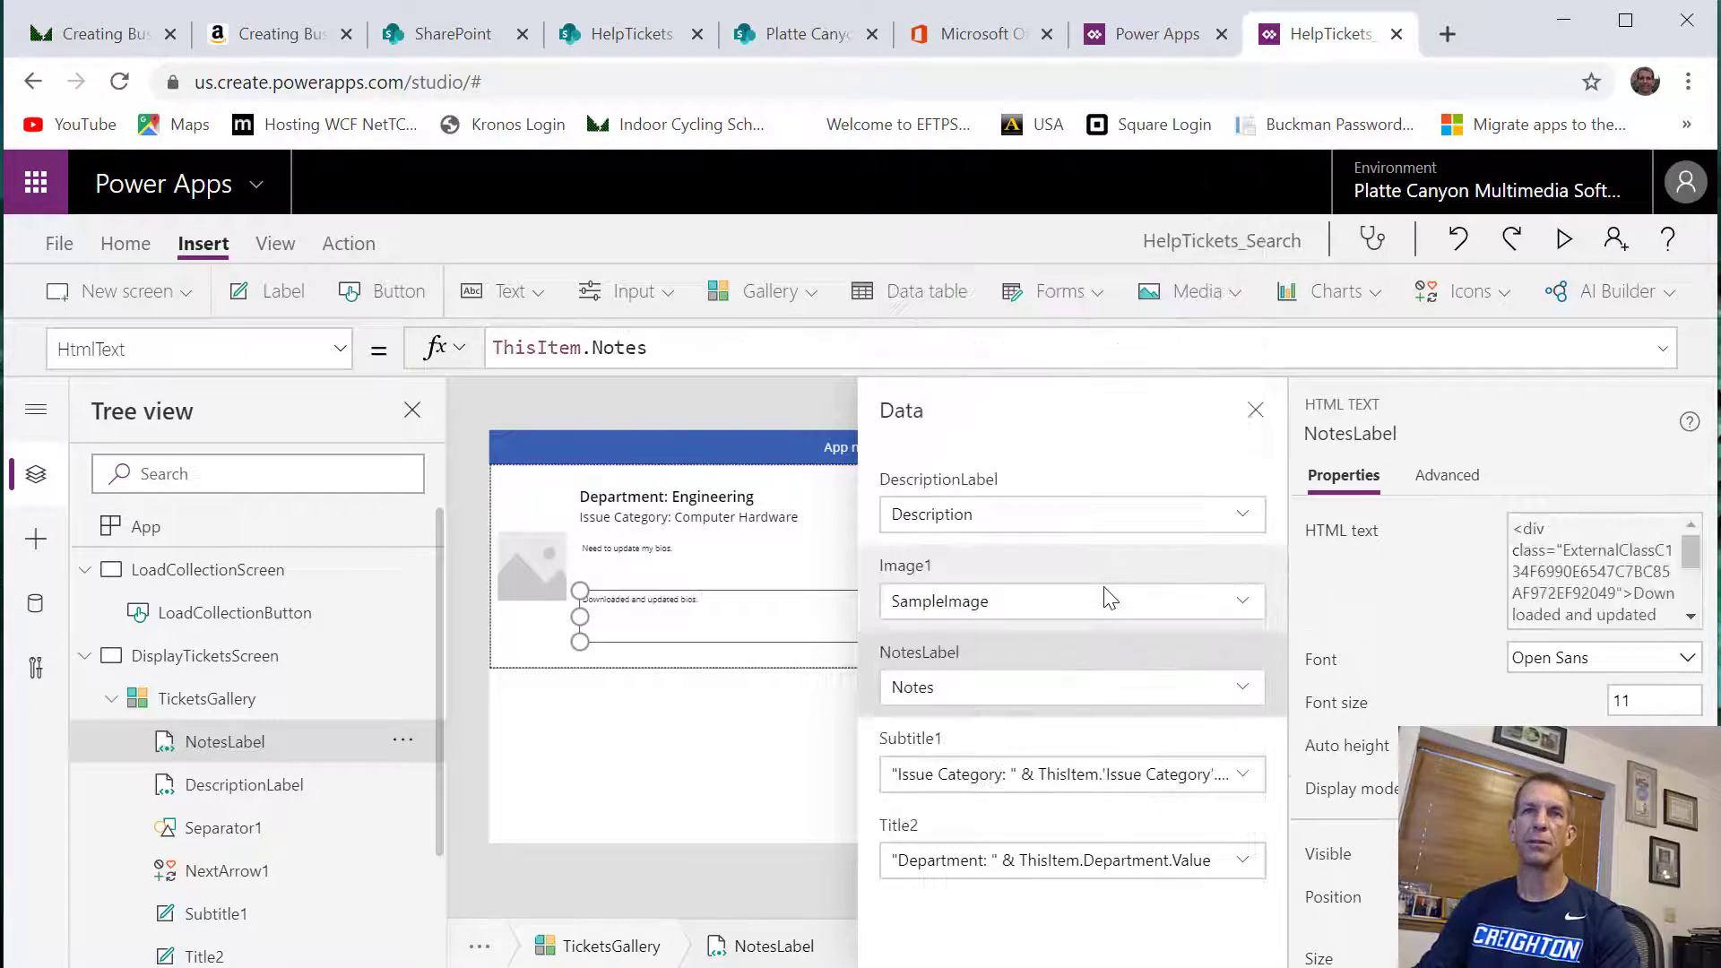
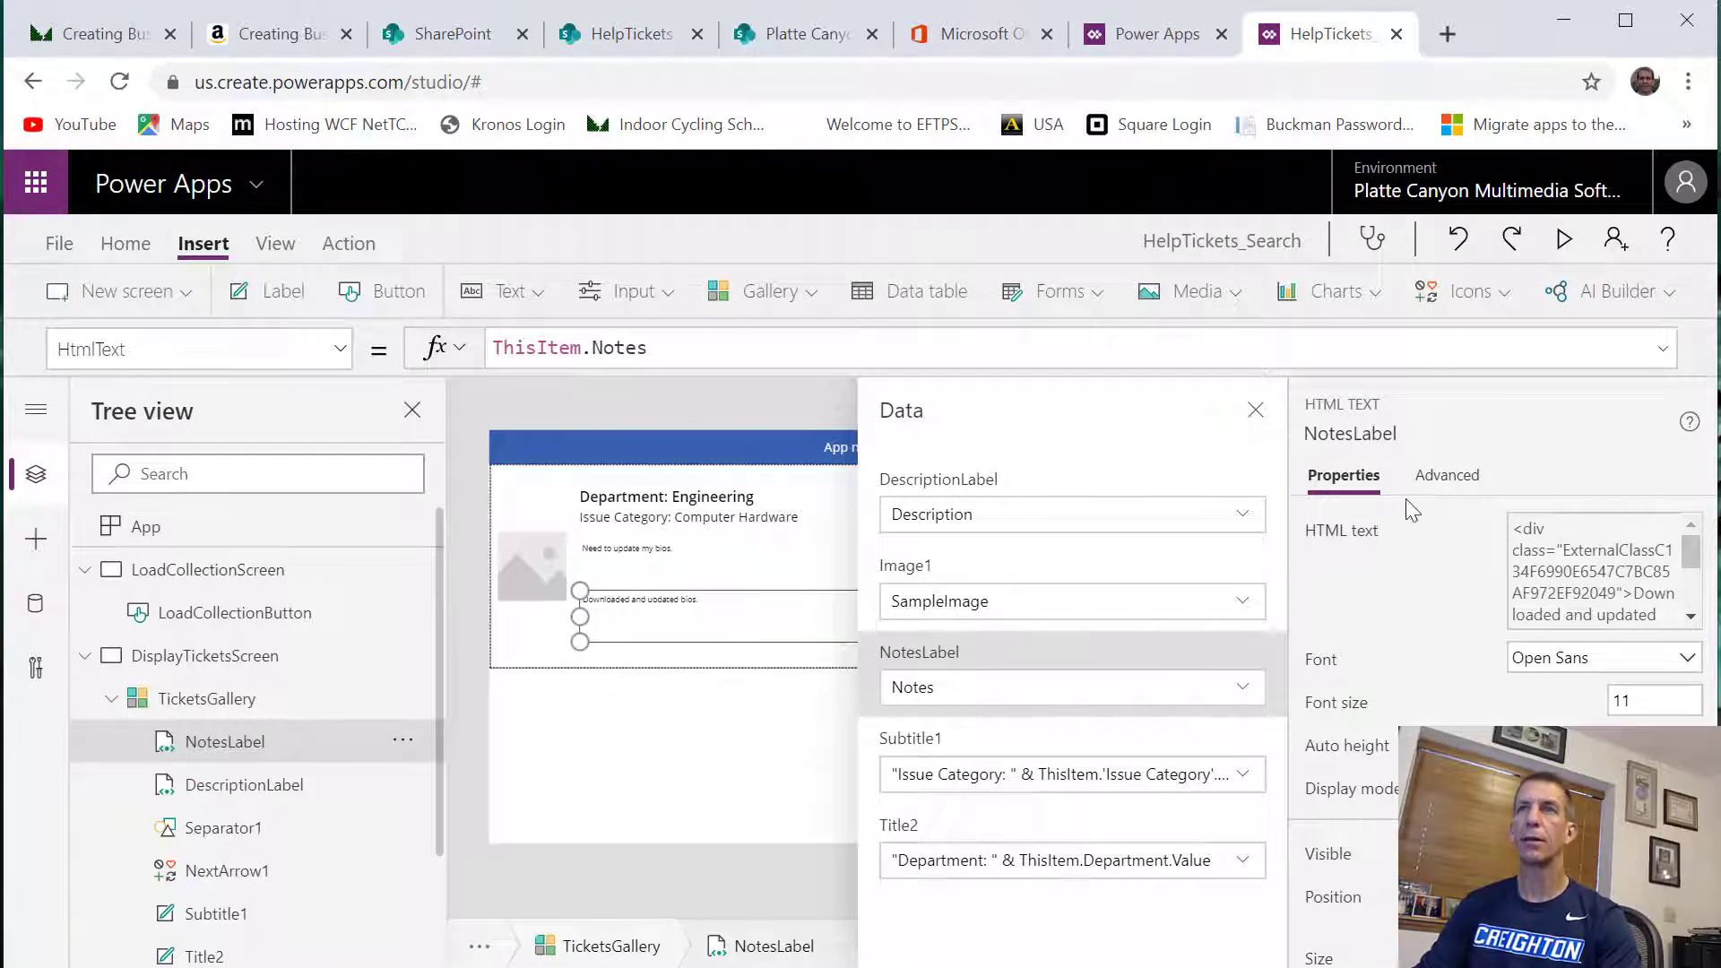
# Prefix NotesLabel's HTML text with a caption, using the formula "Notes: " & ThisItem.Notes
pyautogui.click(1255, 411)
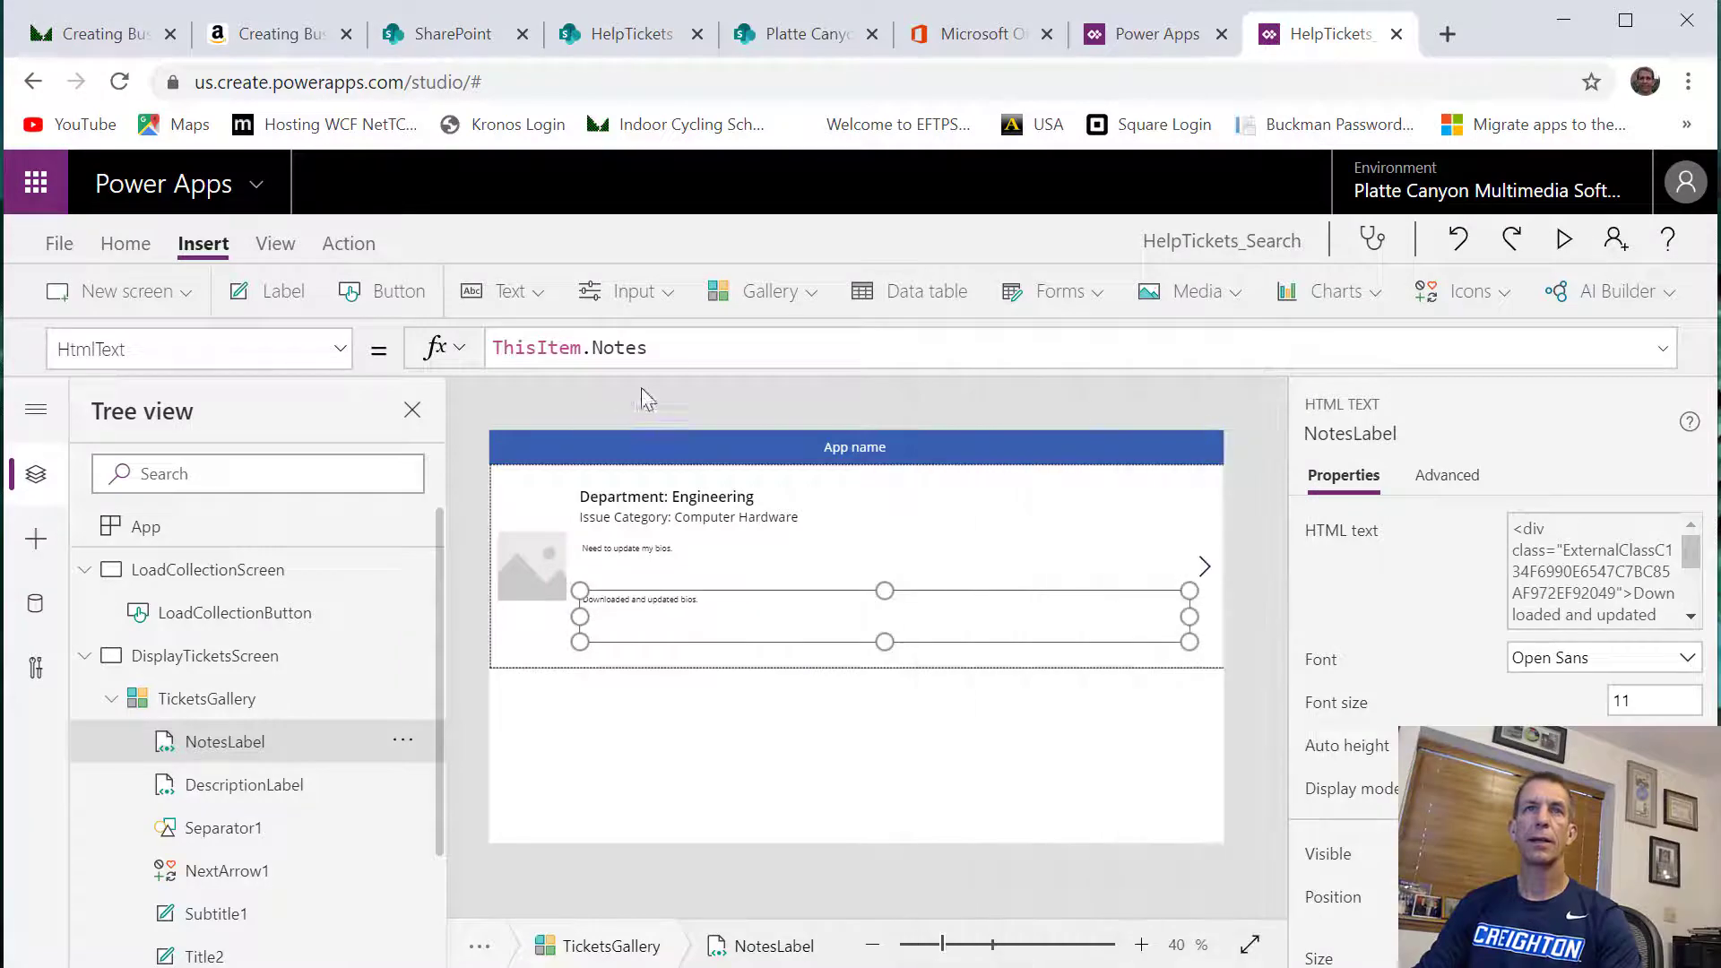
pyautogui.press('Home')
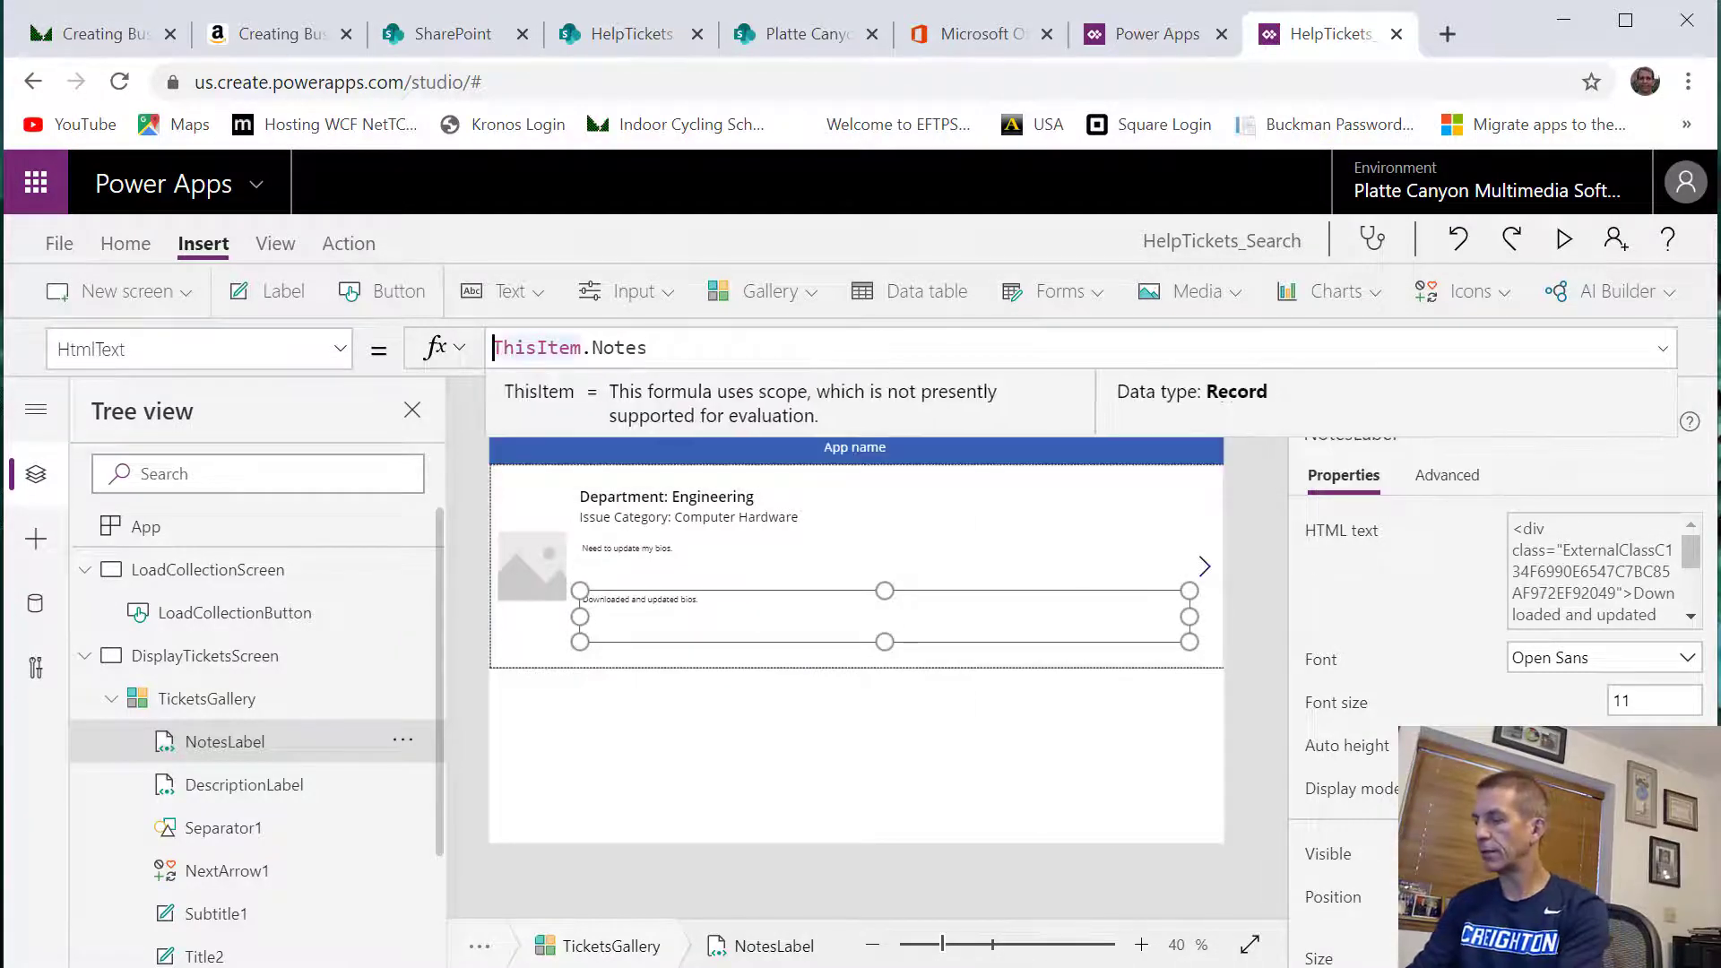
pyautogui.write('"')
pyautogui.write('Notes: ')
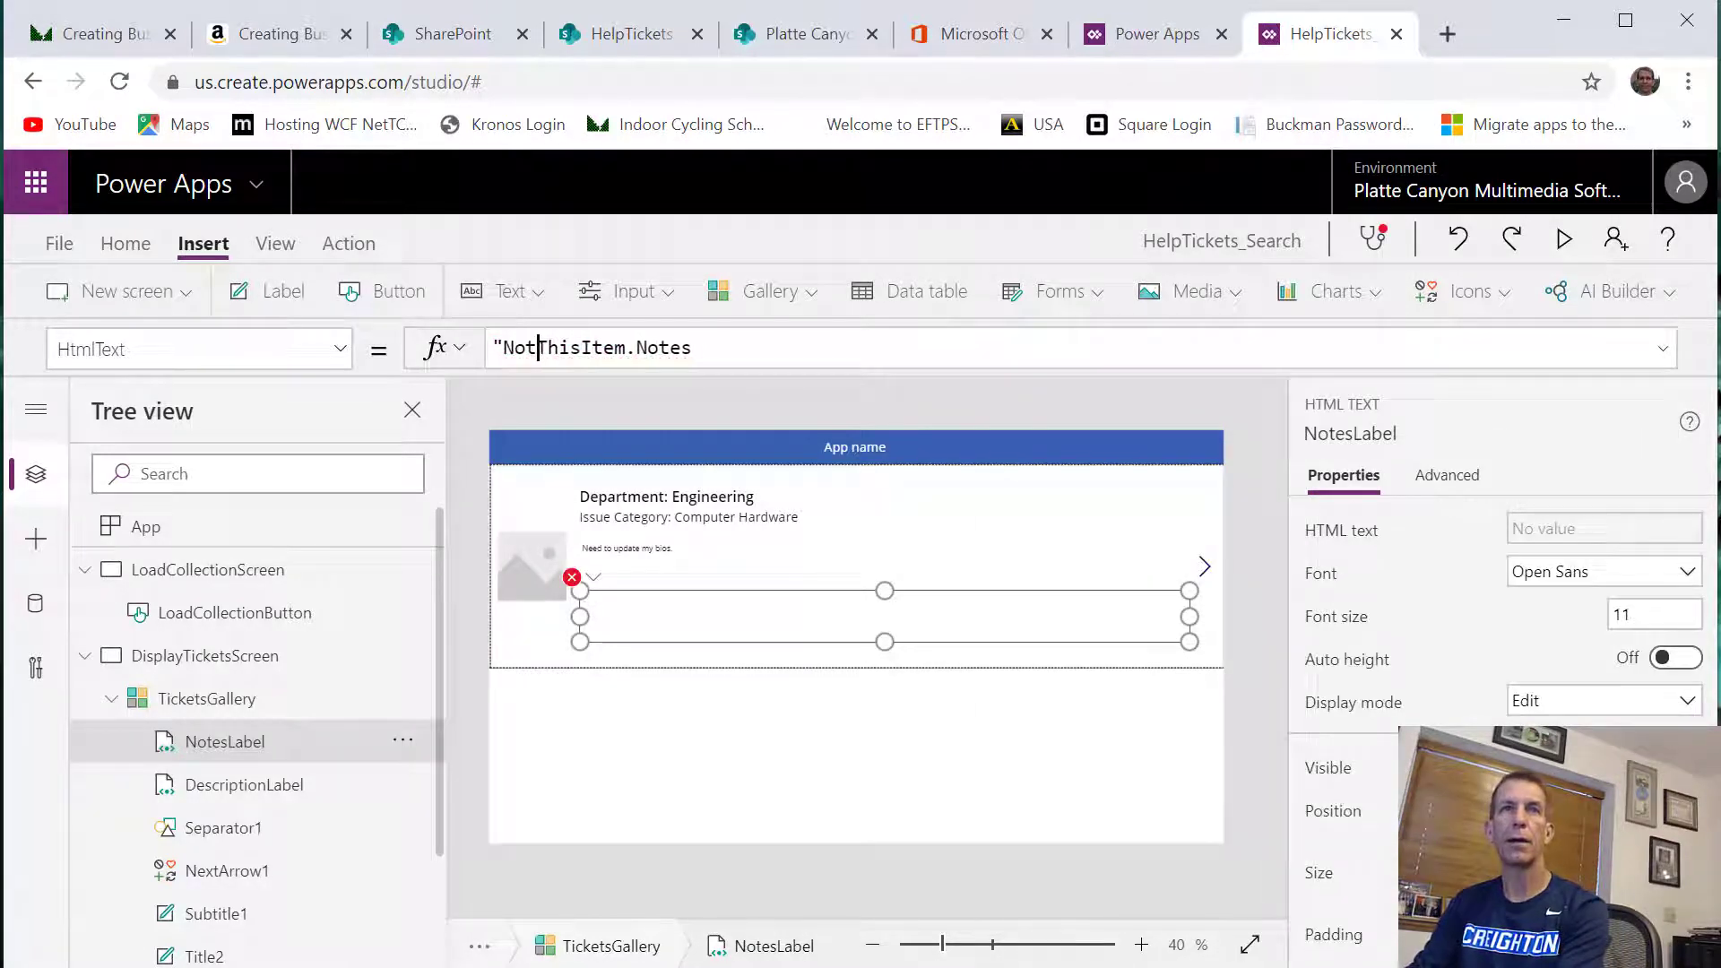
pyautogui.write('" &')
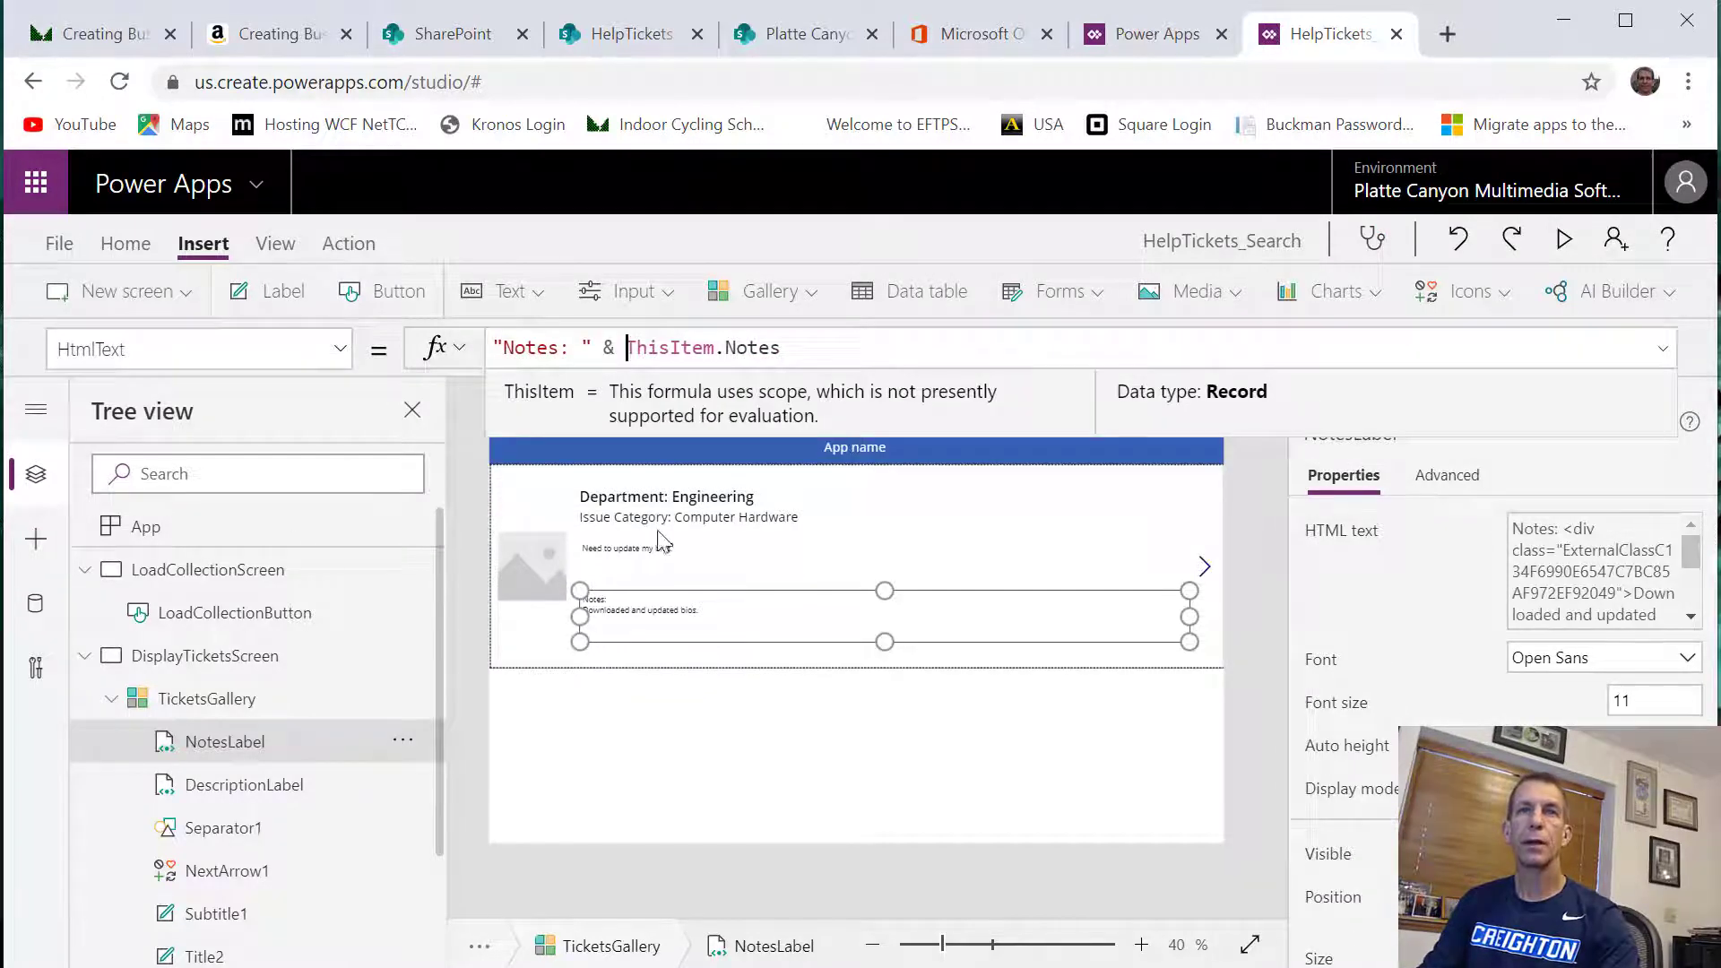
# Prefix DescriptionLabel's HTML text with a caption, using the formula "Description:" & ThisItem.Description
pyautogui.click(670, 572)
pyautogui.click(733, 356)
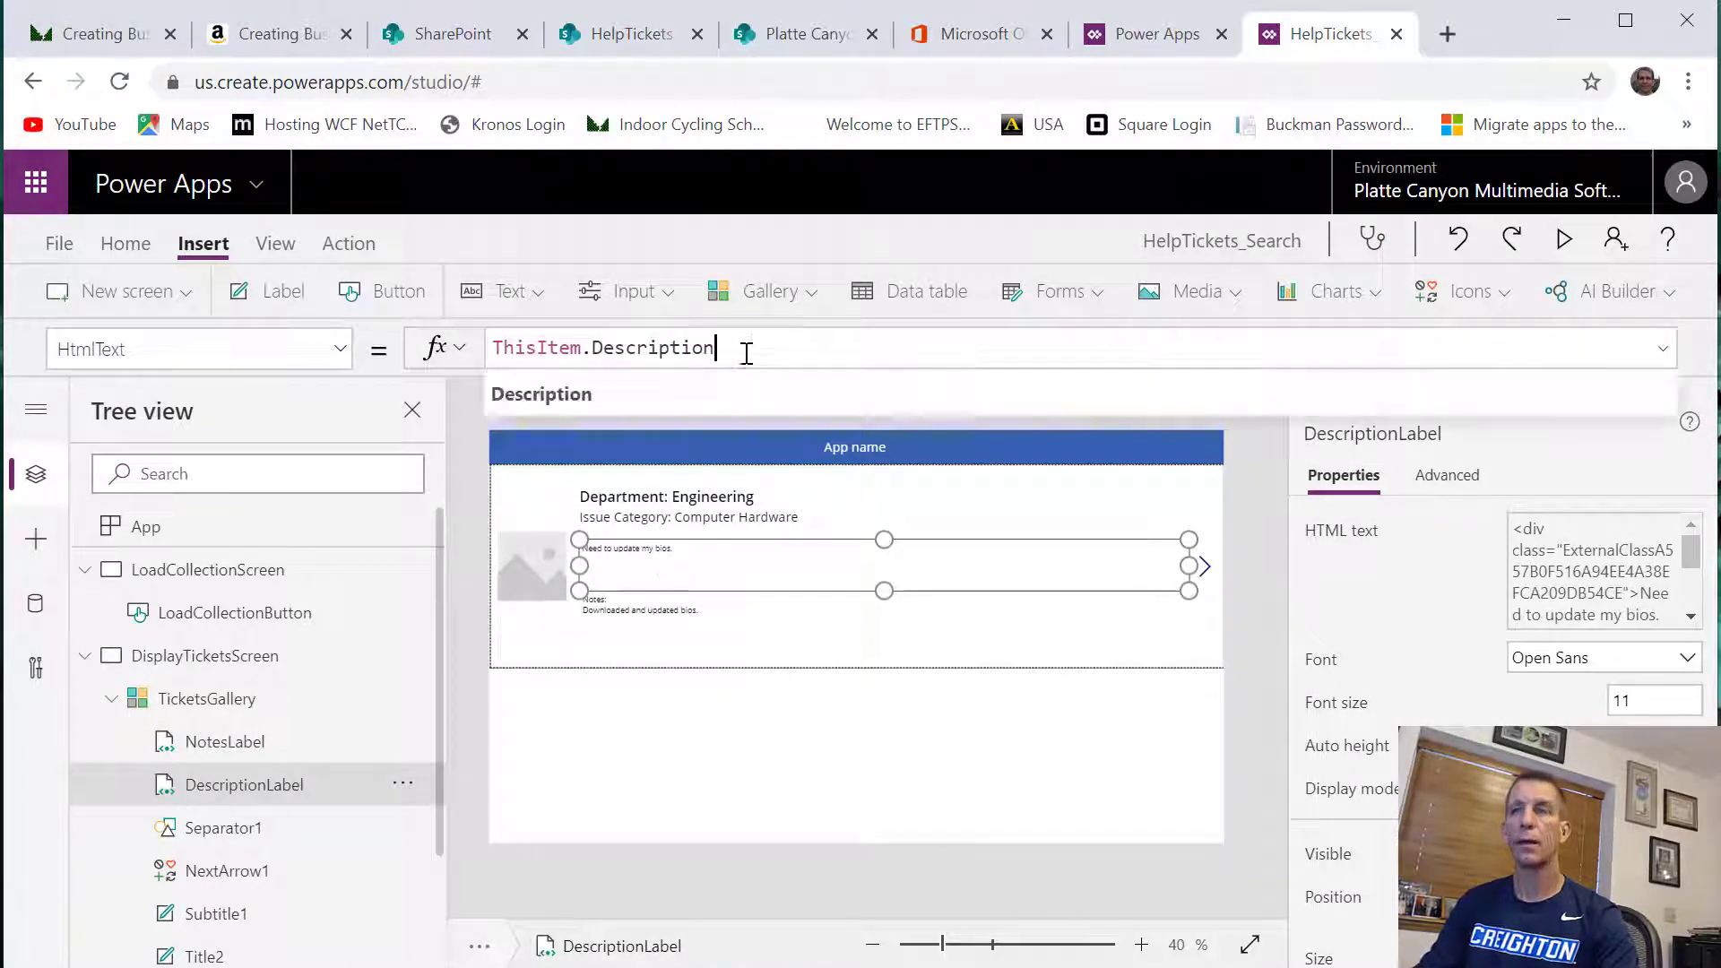
pyautogui.press('Home')
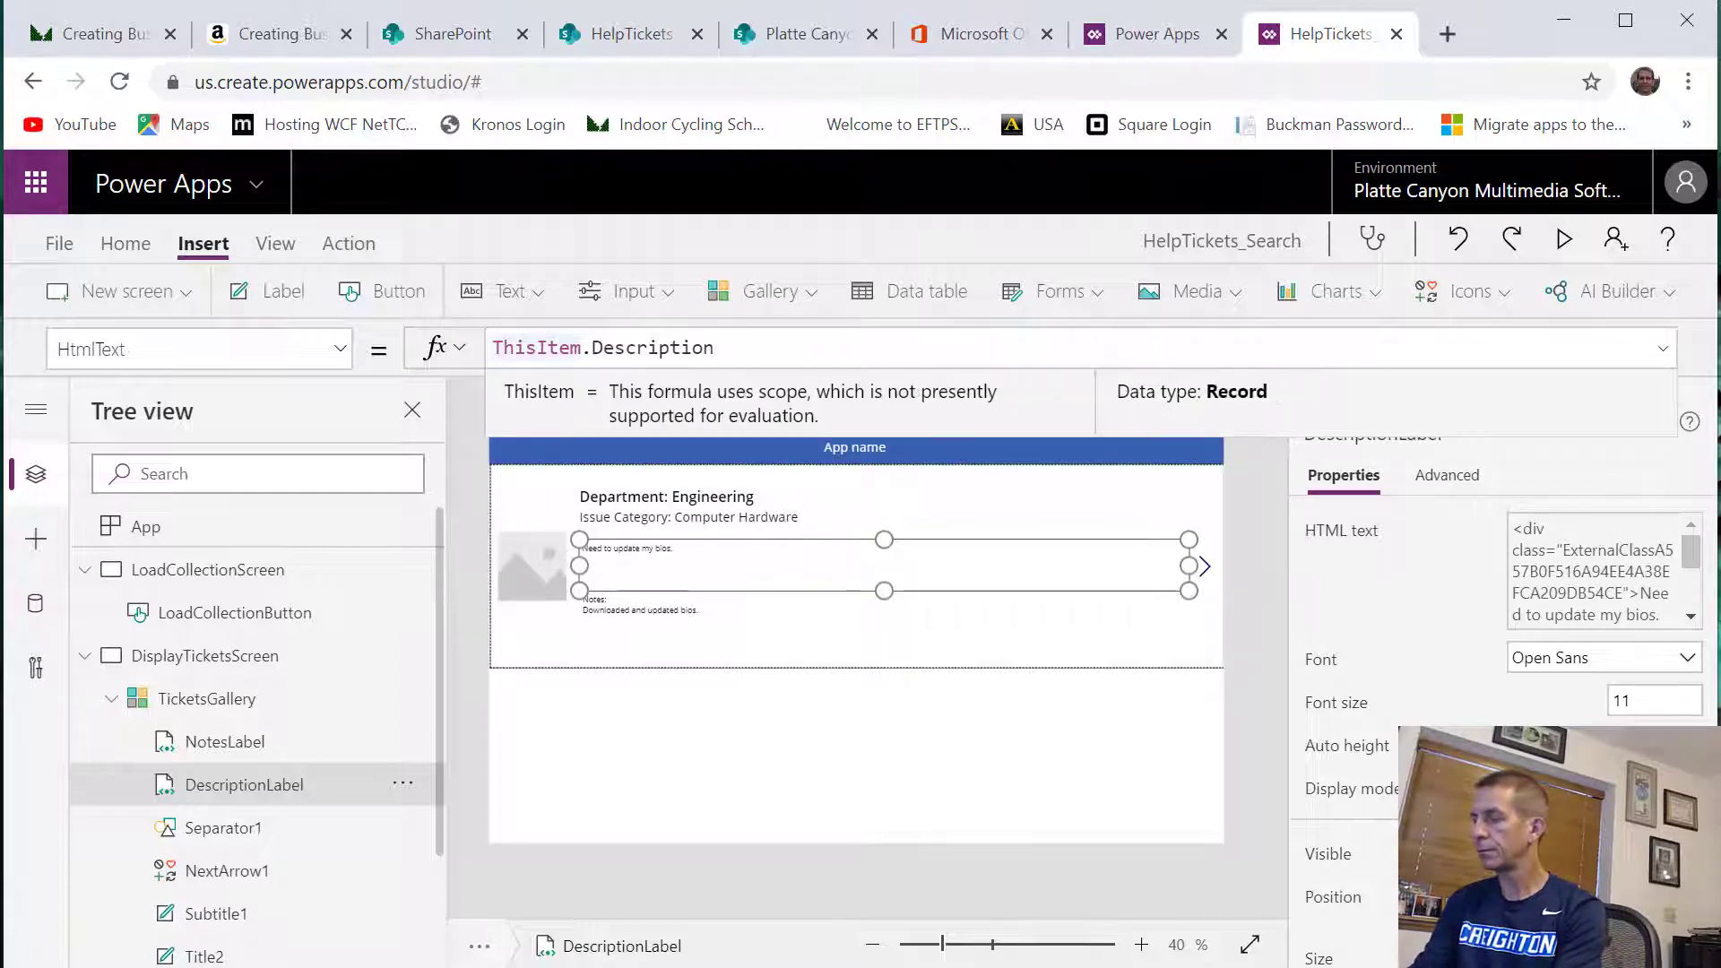
pyautogui.write('"Description')
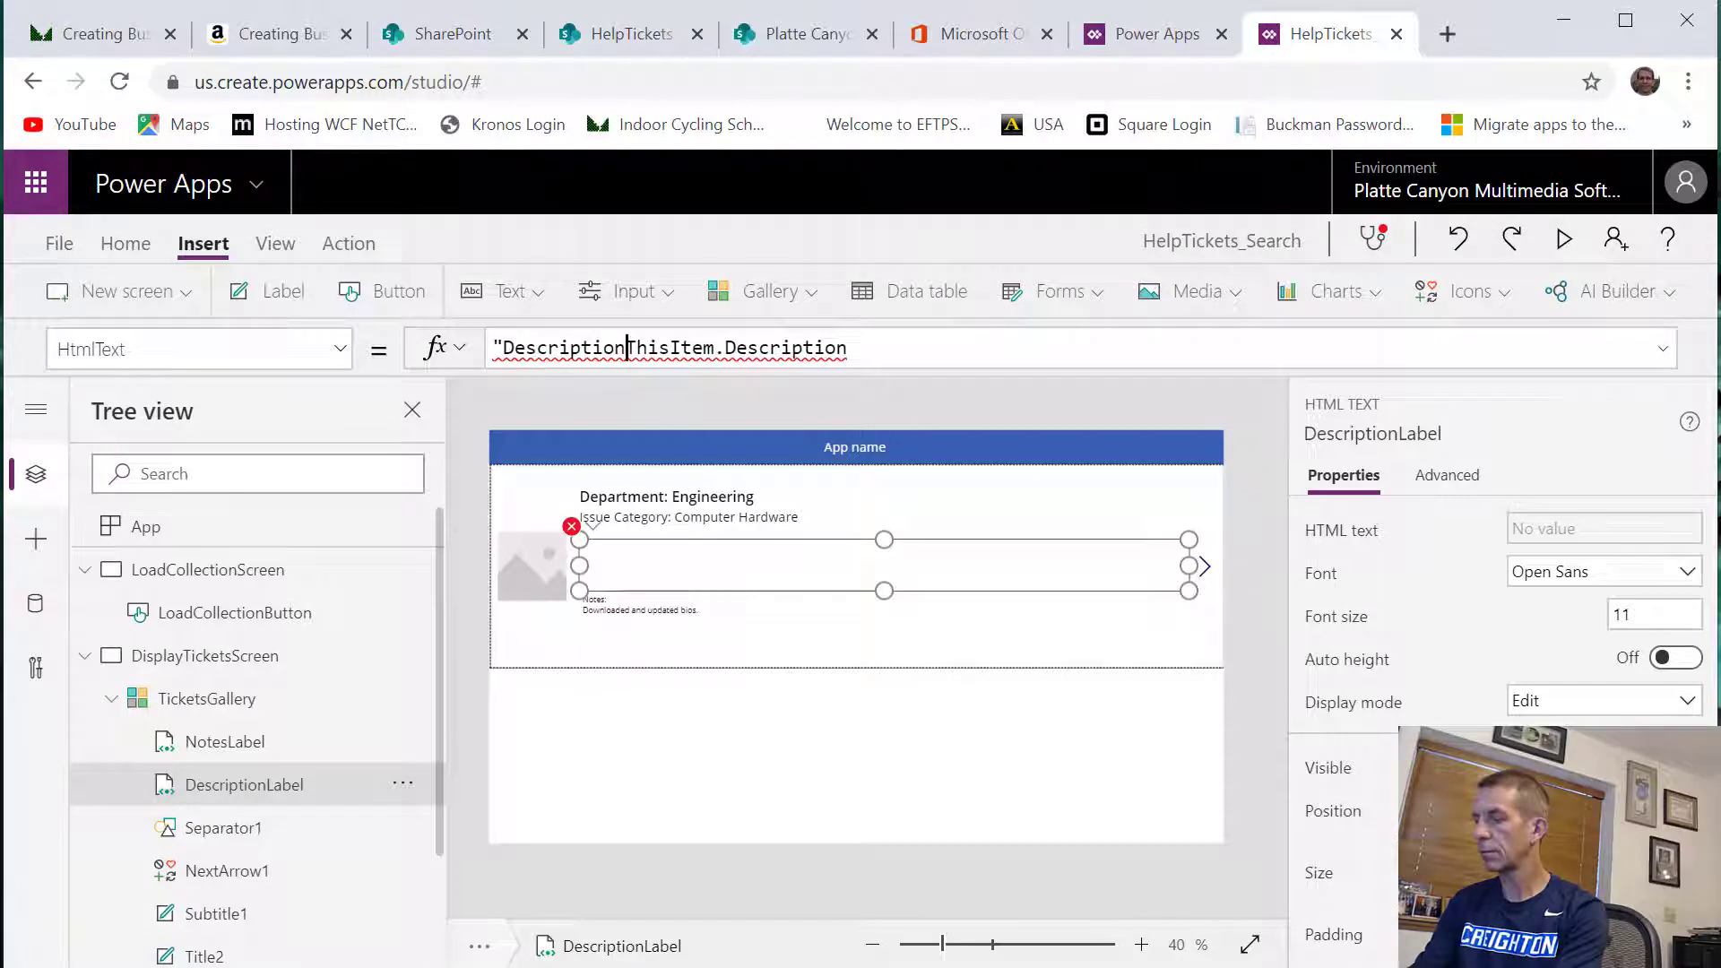
pyautogui.write(':" &')
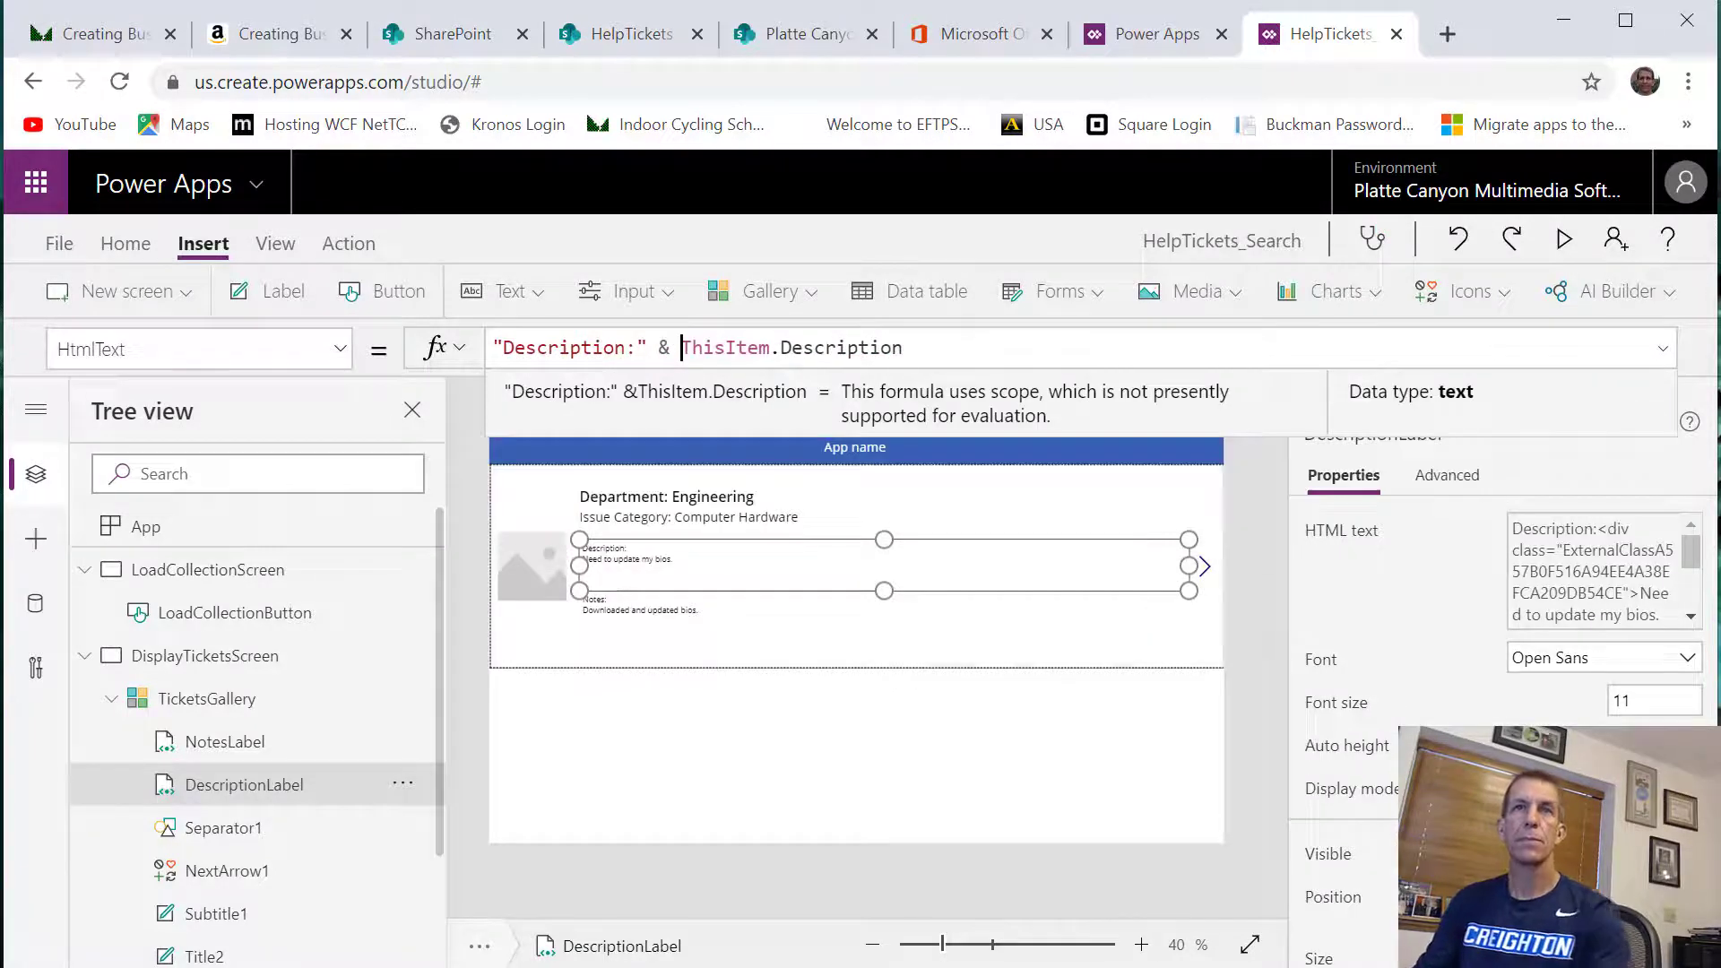
# Delete the placeholder image Image1 from TicketsGallery
pyautogui.click(728, 668)
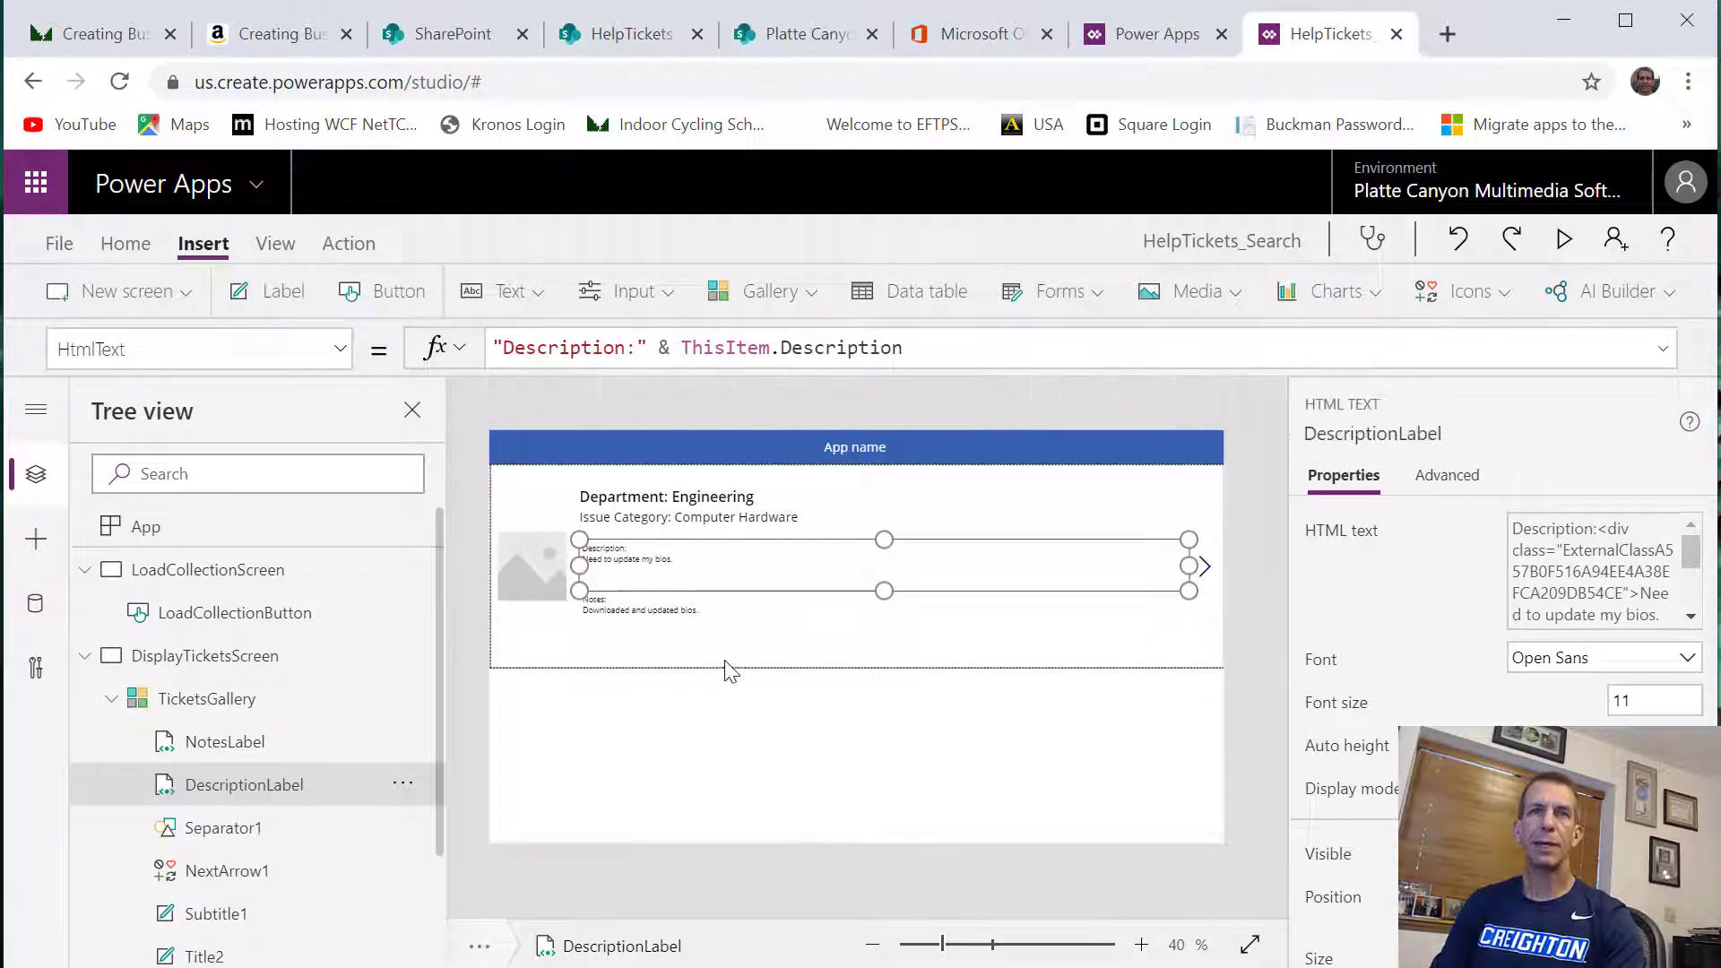
pyautogui.click(549, 576)
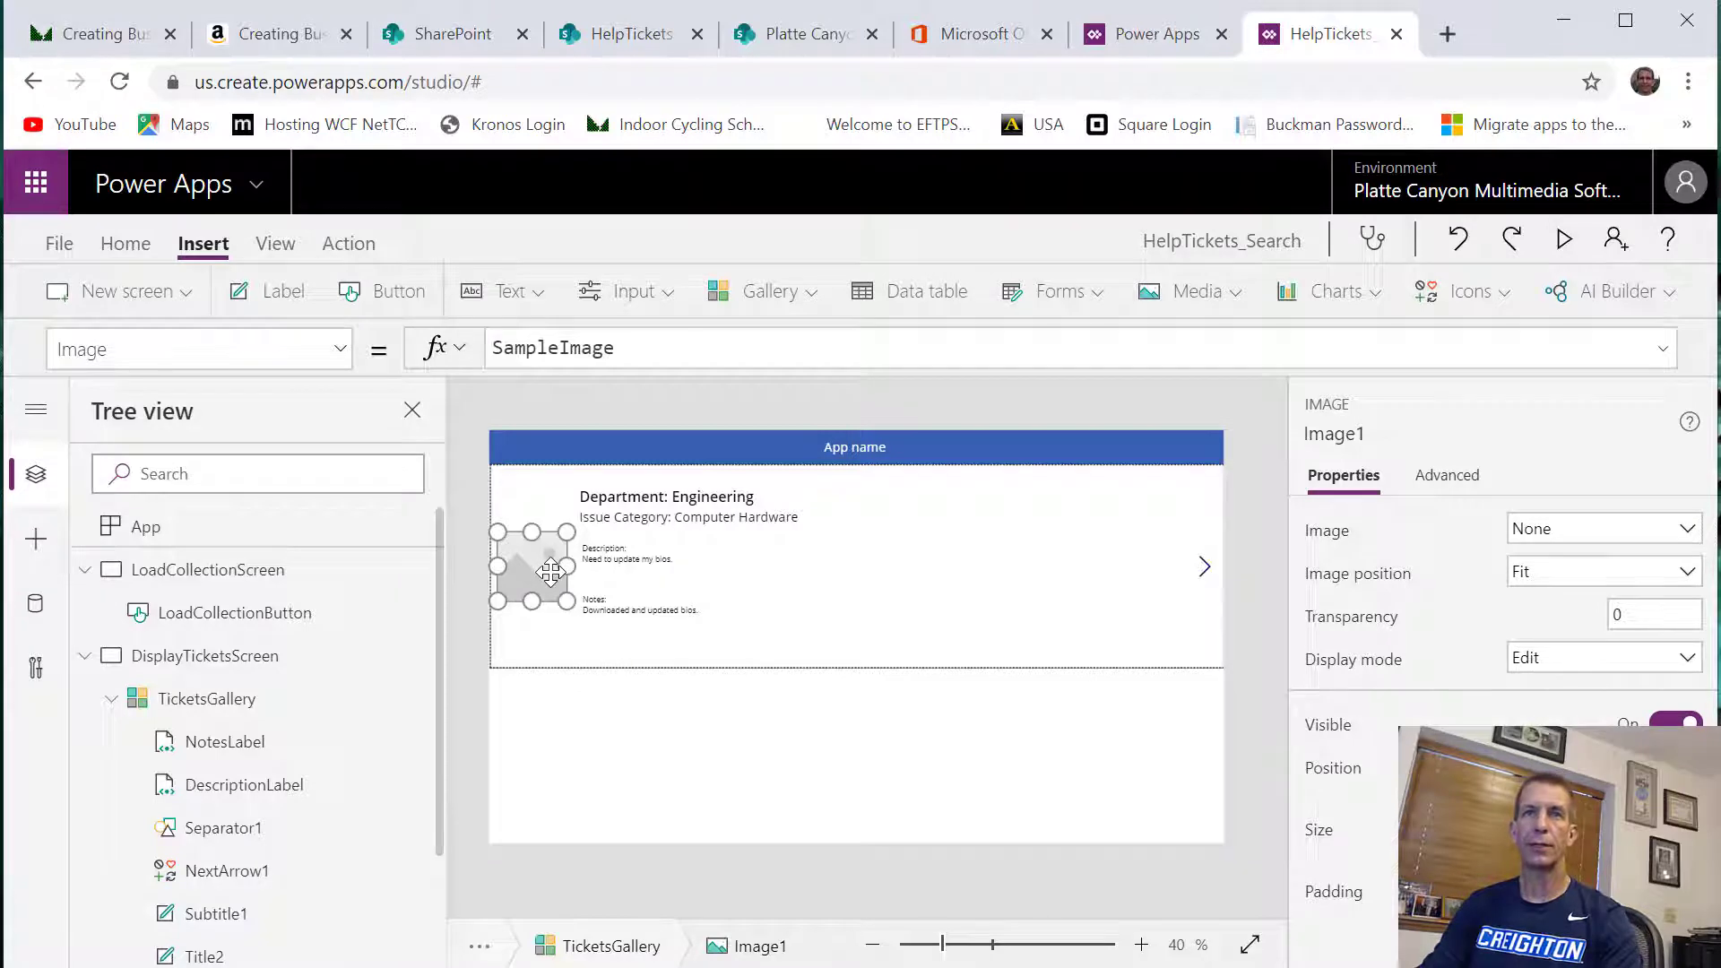
pyautogui.press('Delete')
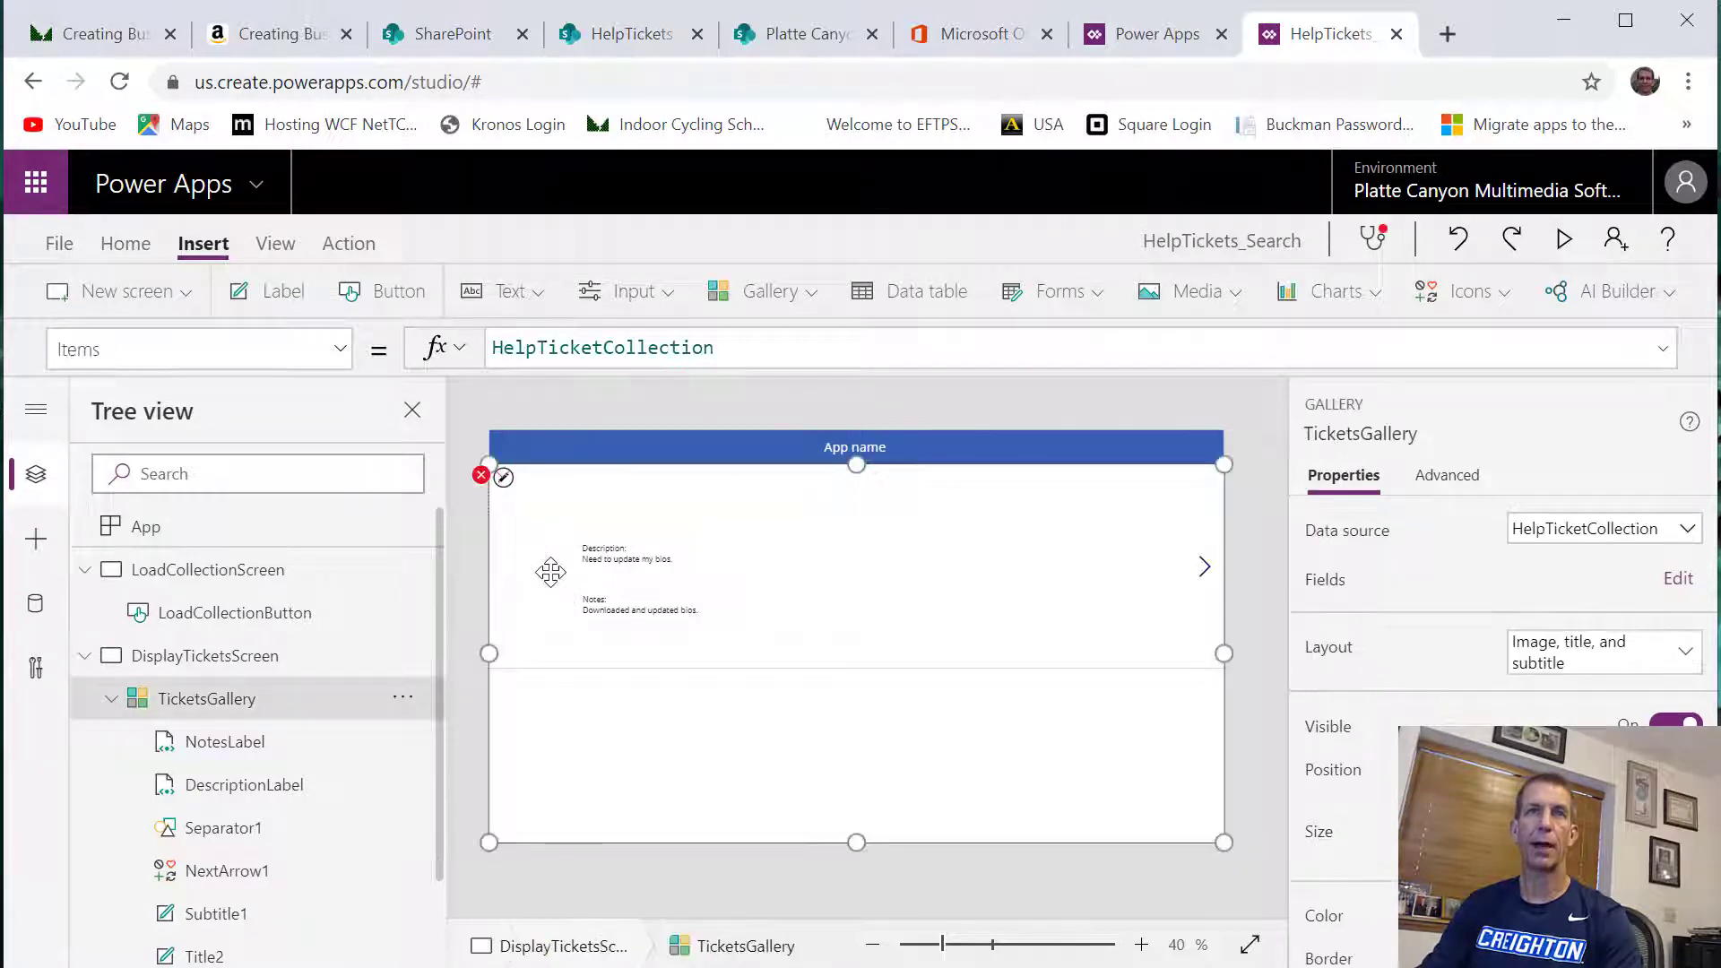
# Read the help details for the error flagged on TicketsGallery, and close them
pyautogui.click(480, 478)
pyautogui.click(549, 550)
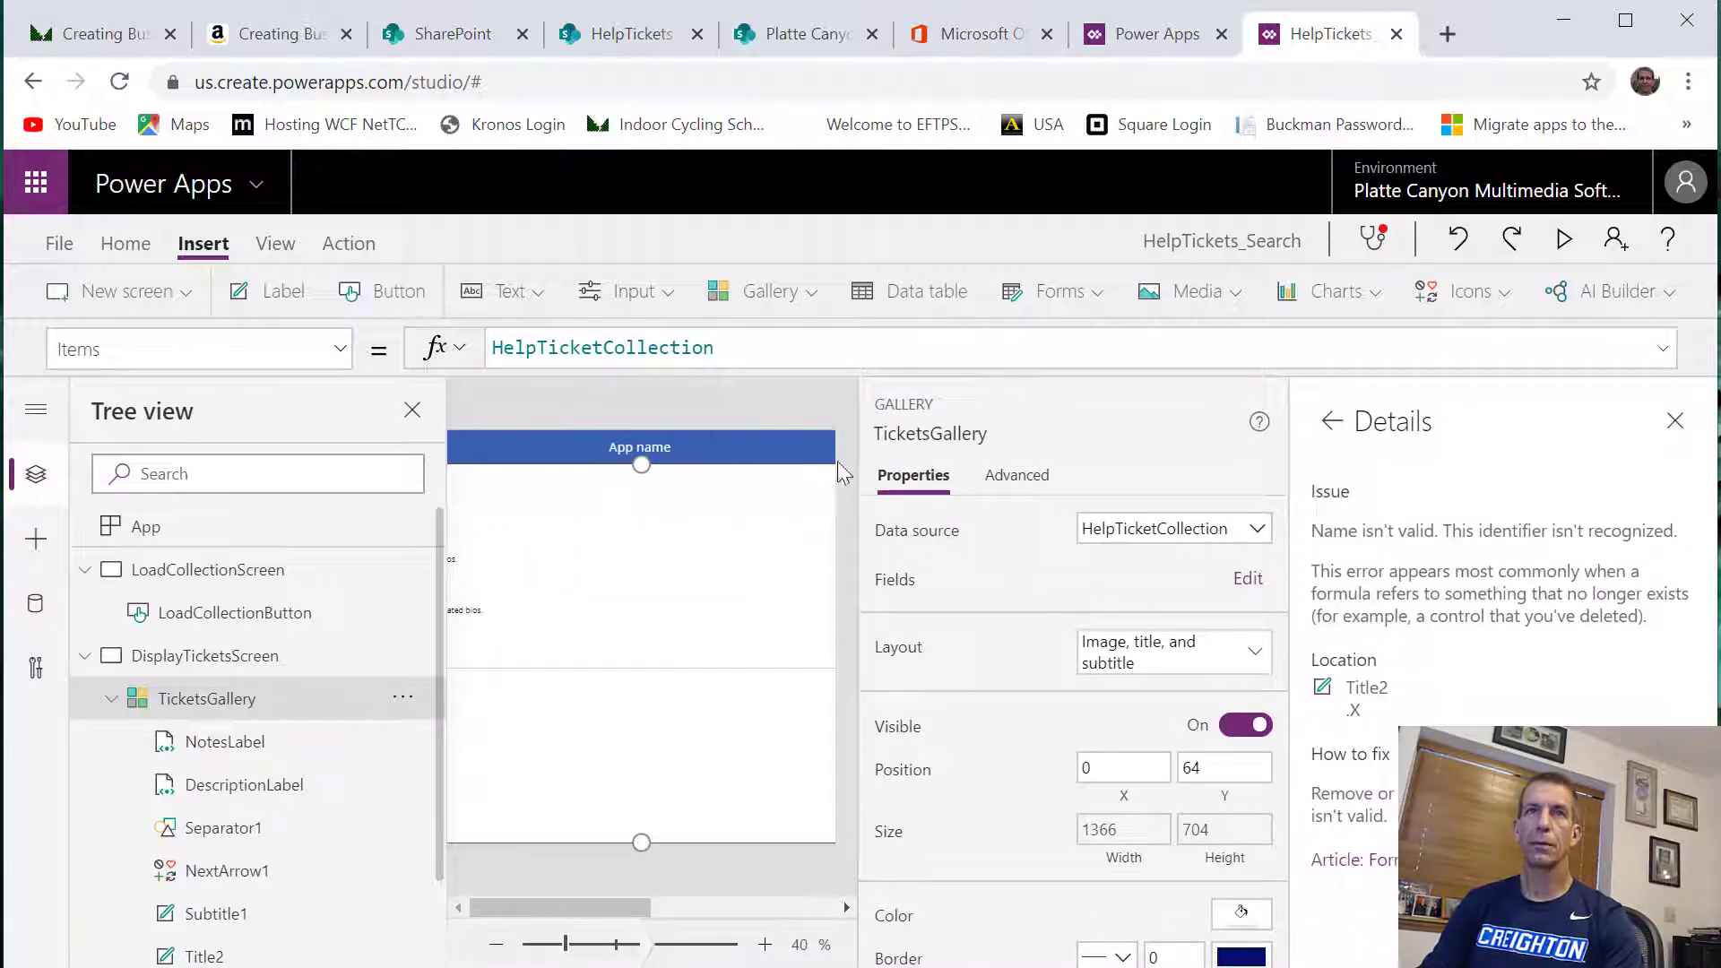
pyautogui.click(1674, 421)
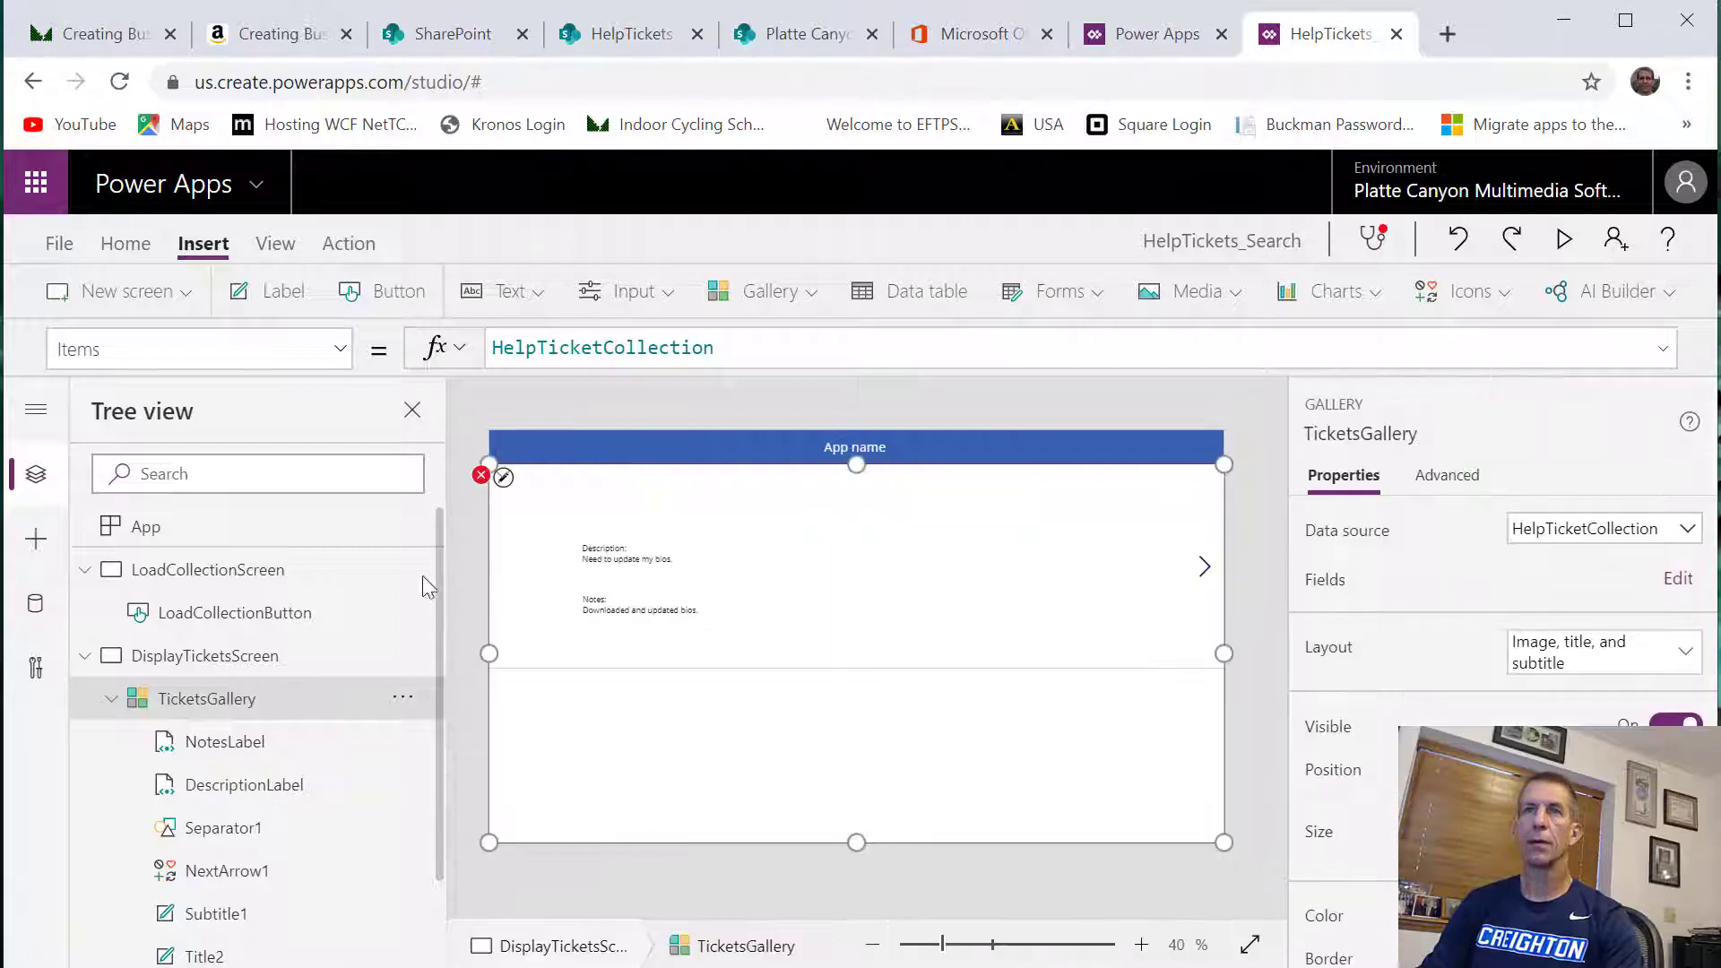
# Replace both Image1 references in Title2's X formula with Title2, giving Title2.X + Title2.Width + 24
pyautogui.click(478, 475)
pyautogui.click(543, 513)
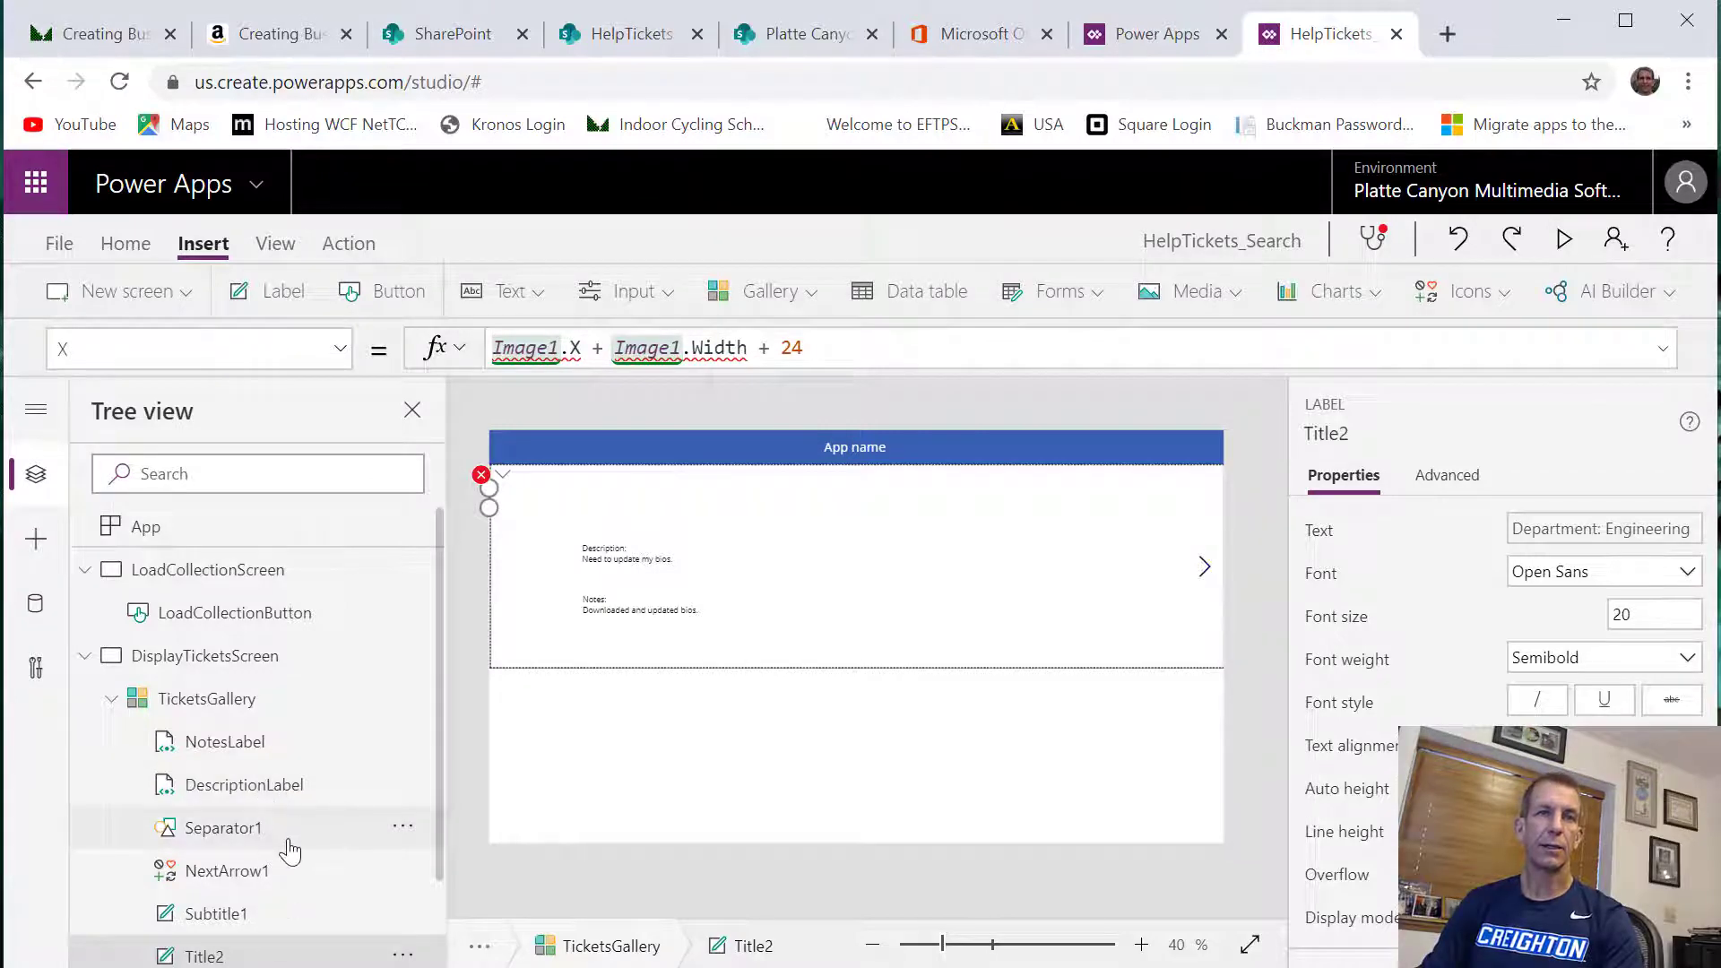
pyautogui.scroll(-1, 292, 847)
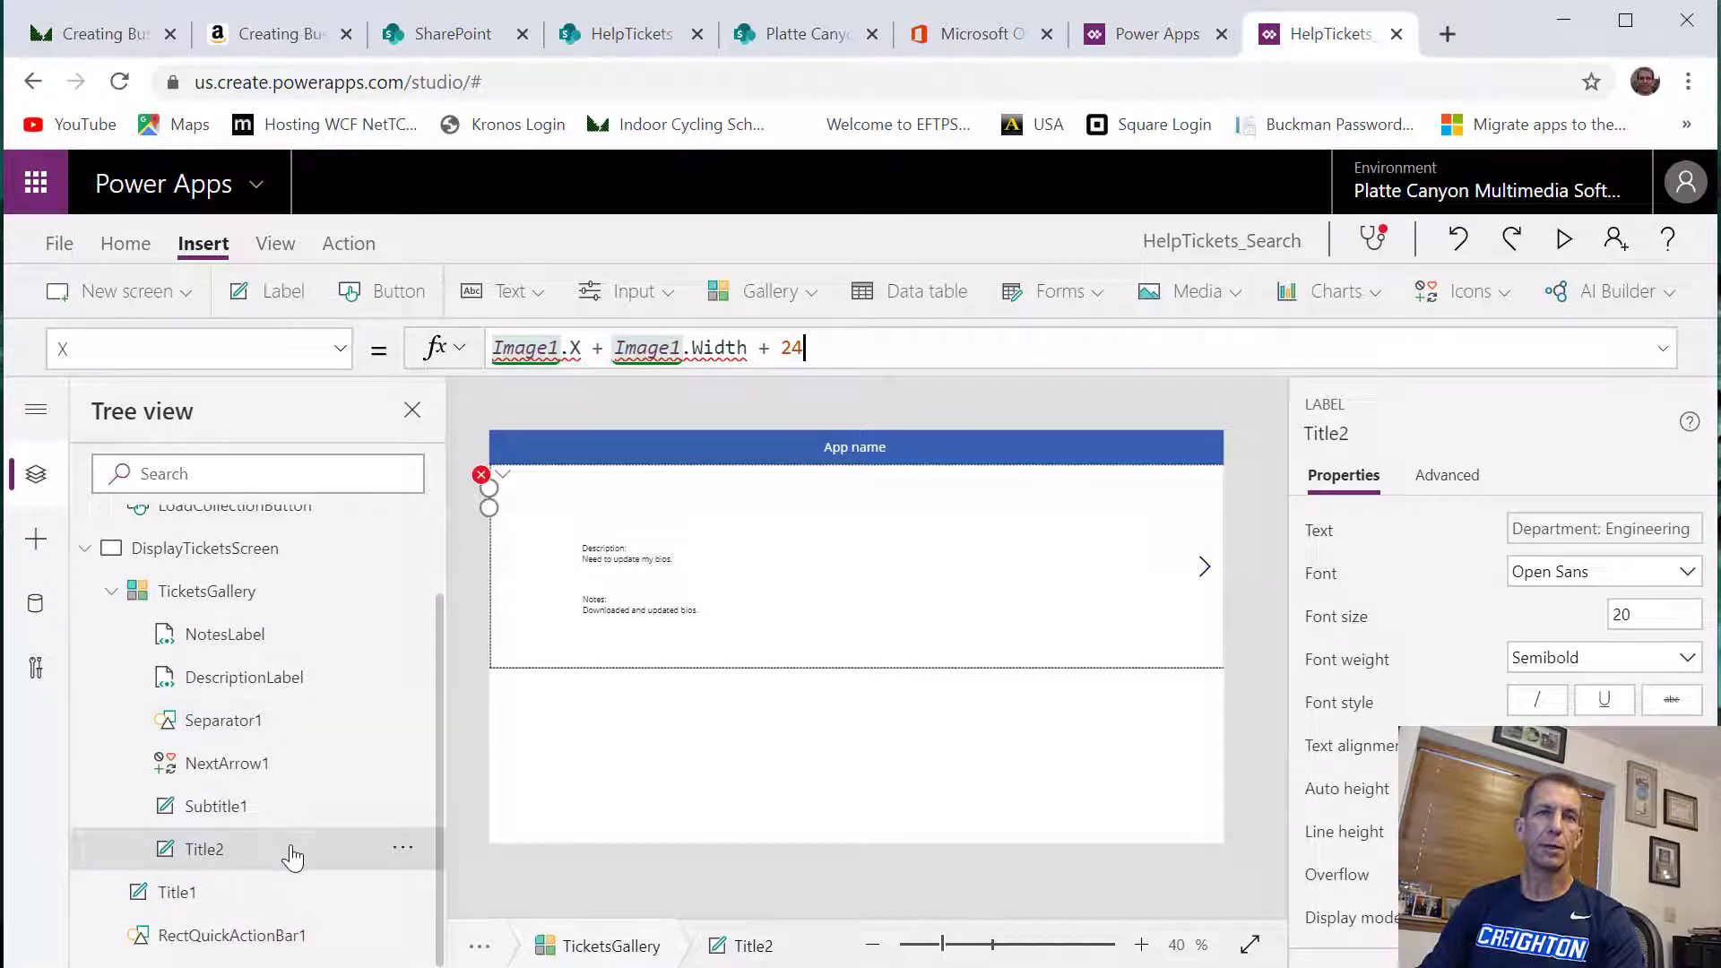
pyautogui.doubleClick(536, 347)
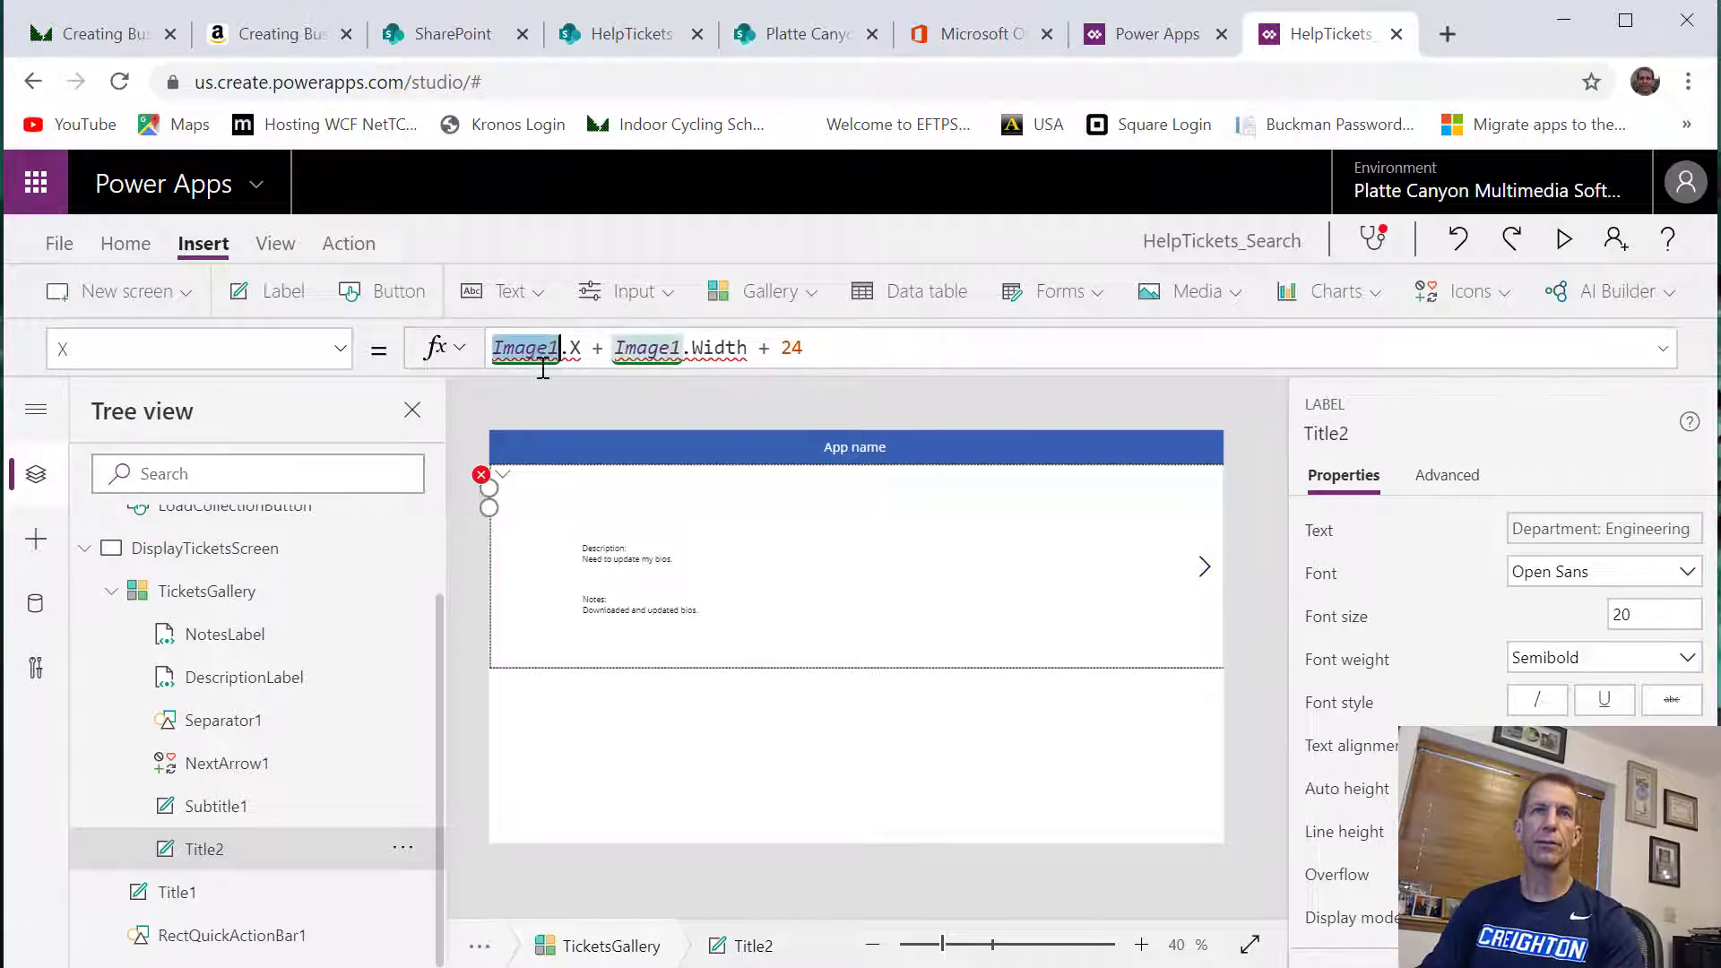
pyautogui.write('Title2')
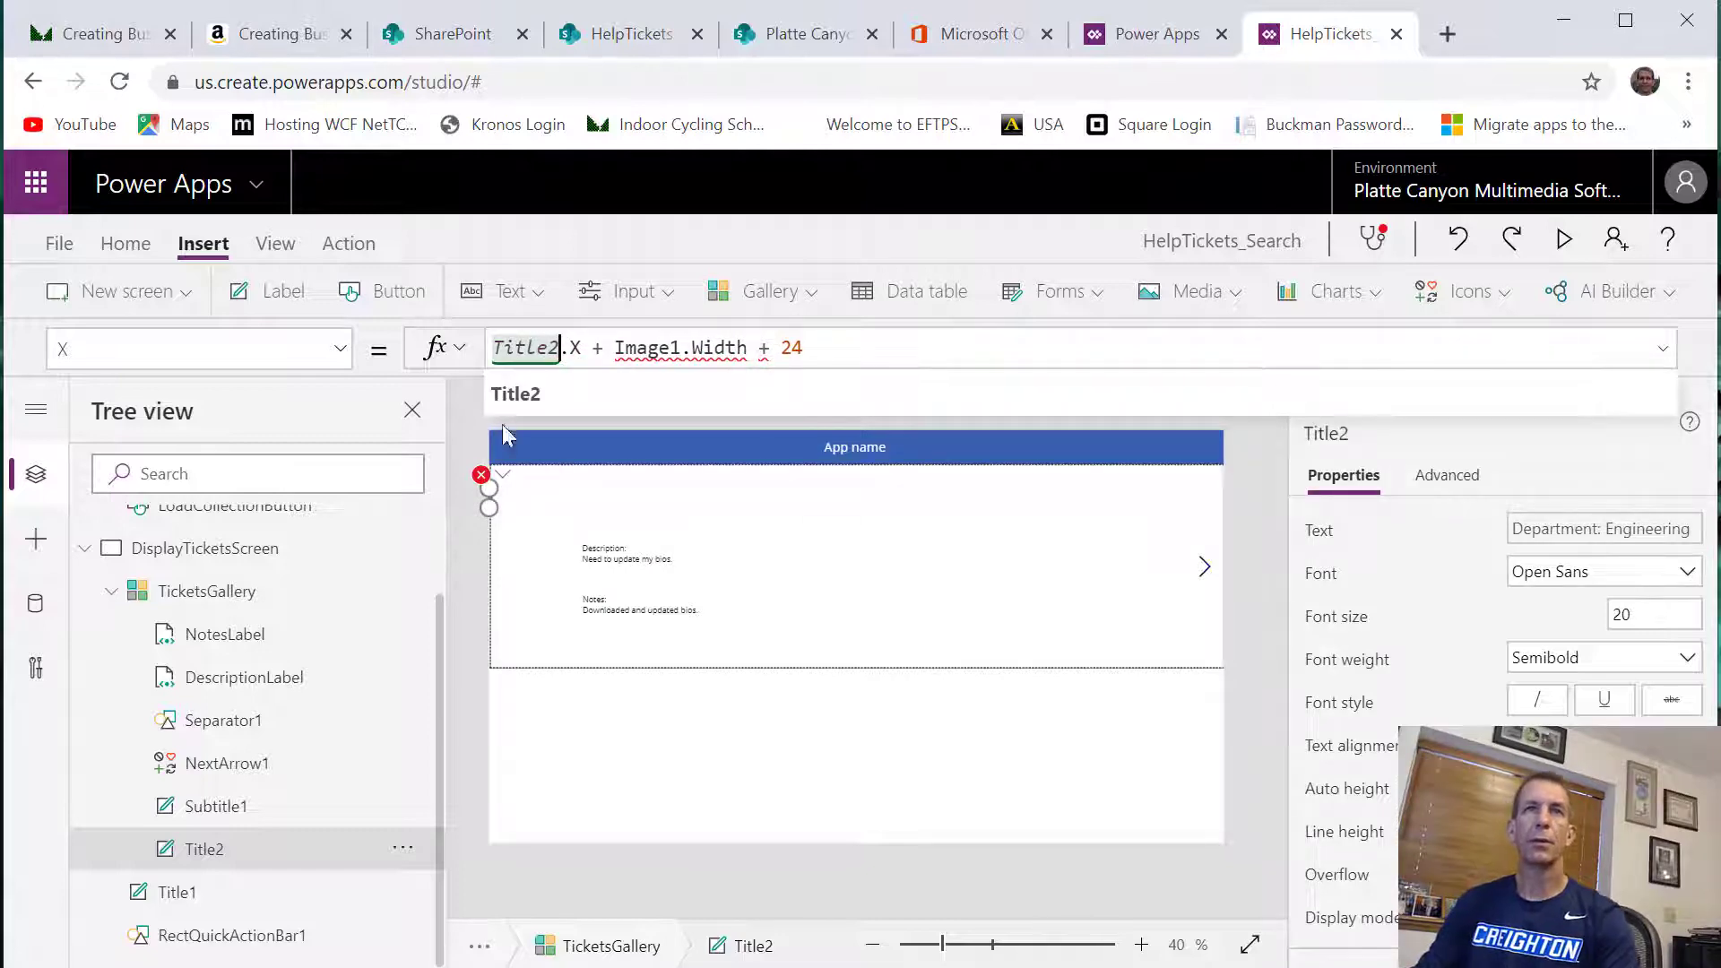
pyautogui.doubleClick(531, 345)
pyautogui.hotkey('ctrl', 'c')
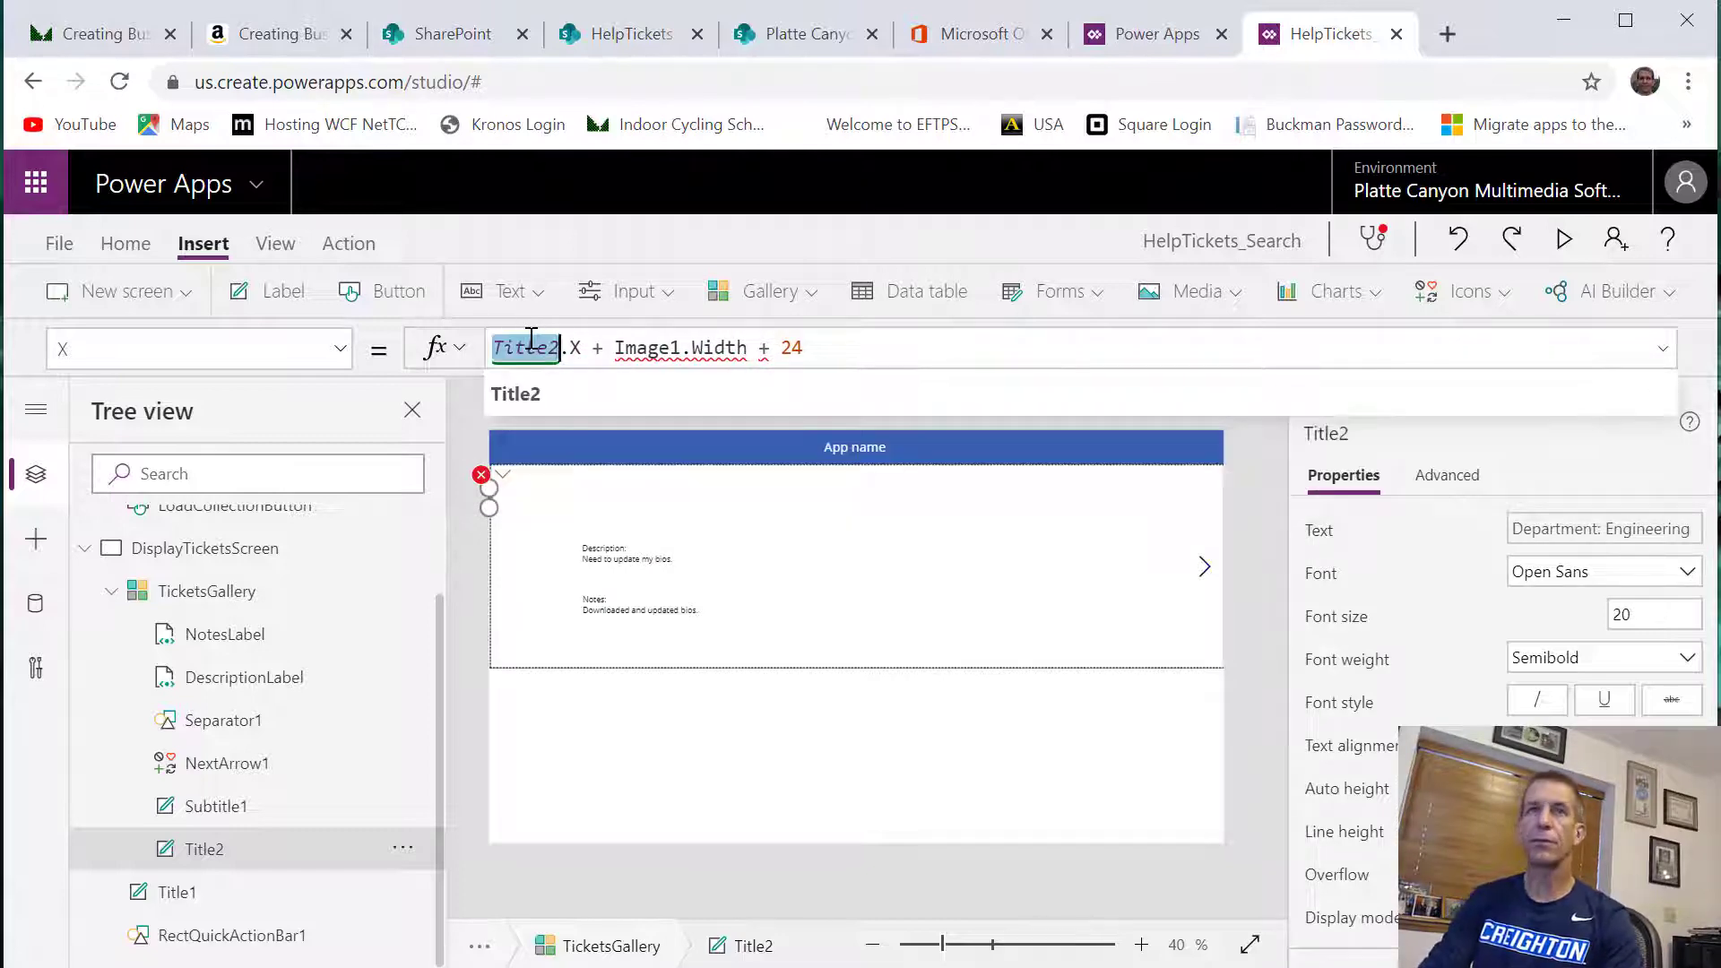
pyautogui.doubleClick(624, 349)
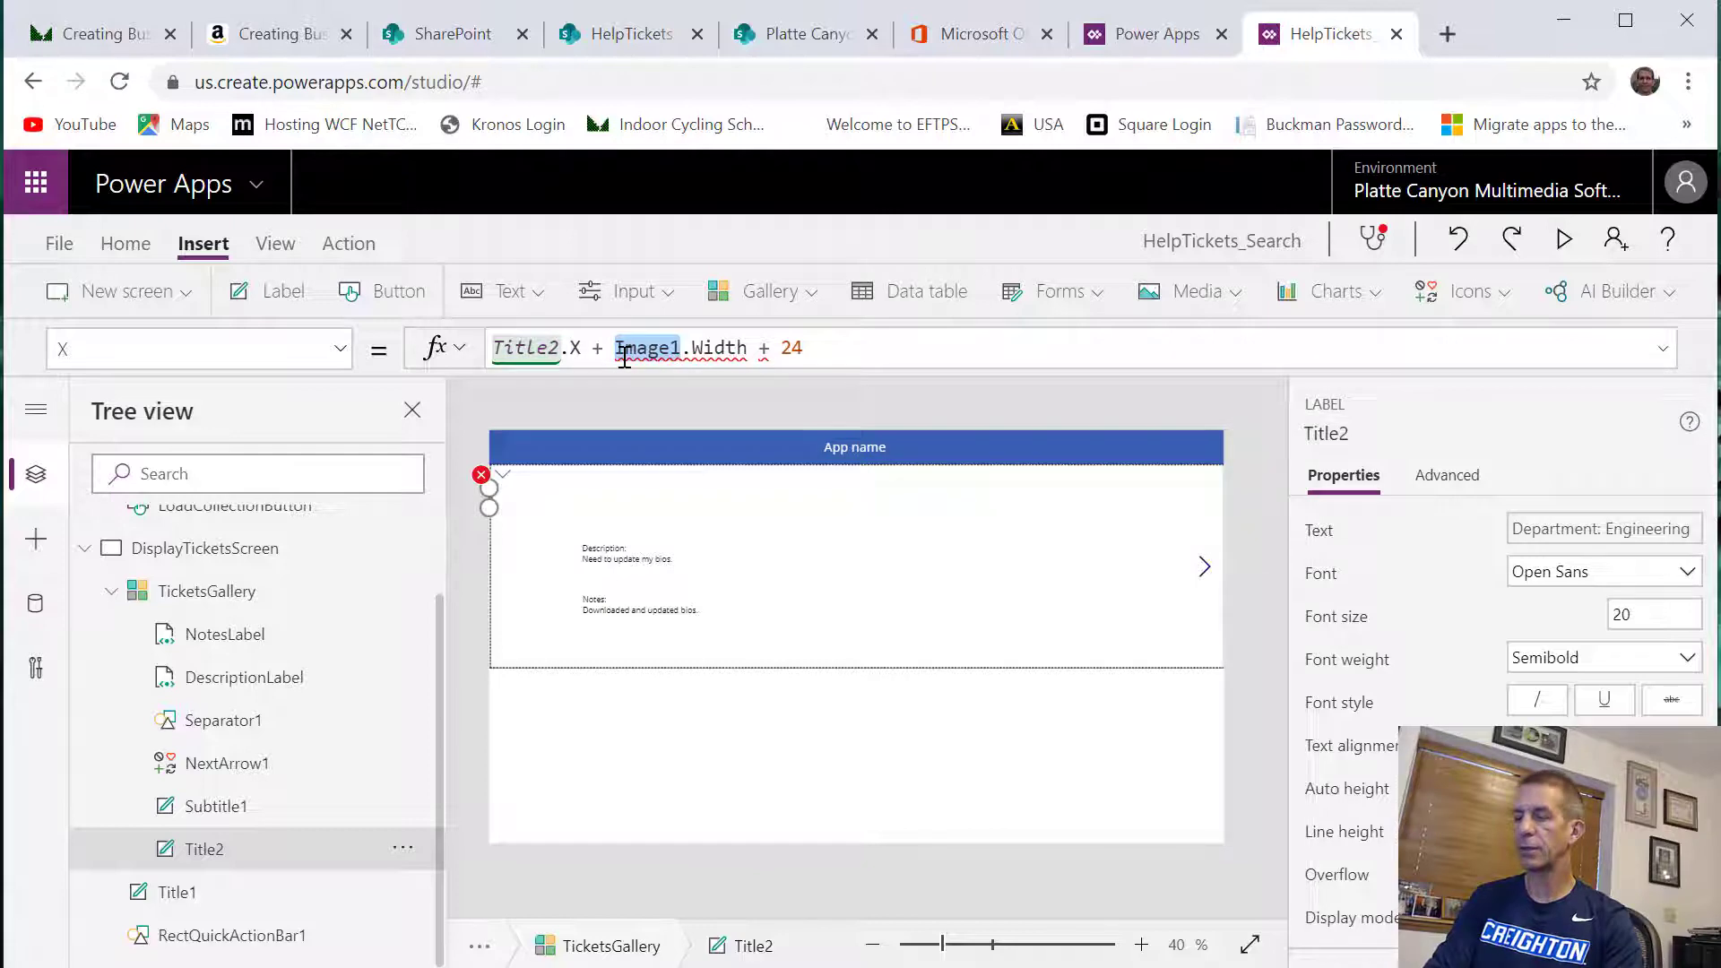
pyautogui.hotkey('ctrl', 'v')
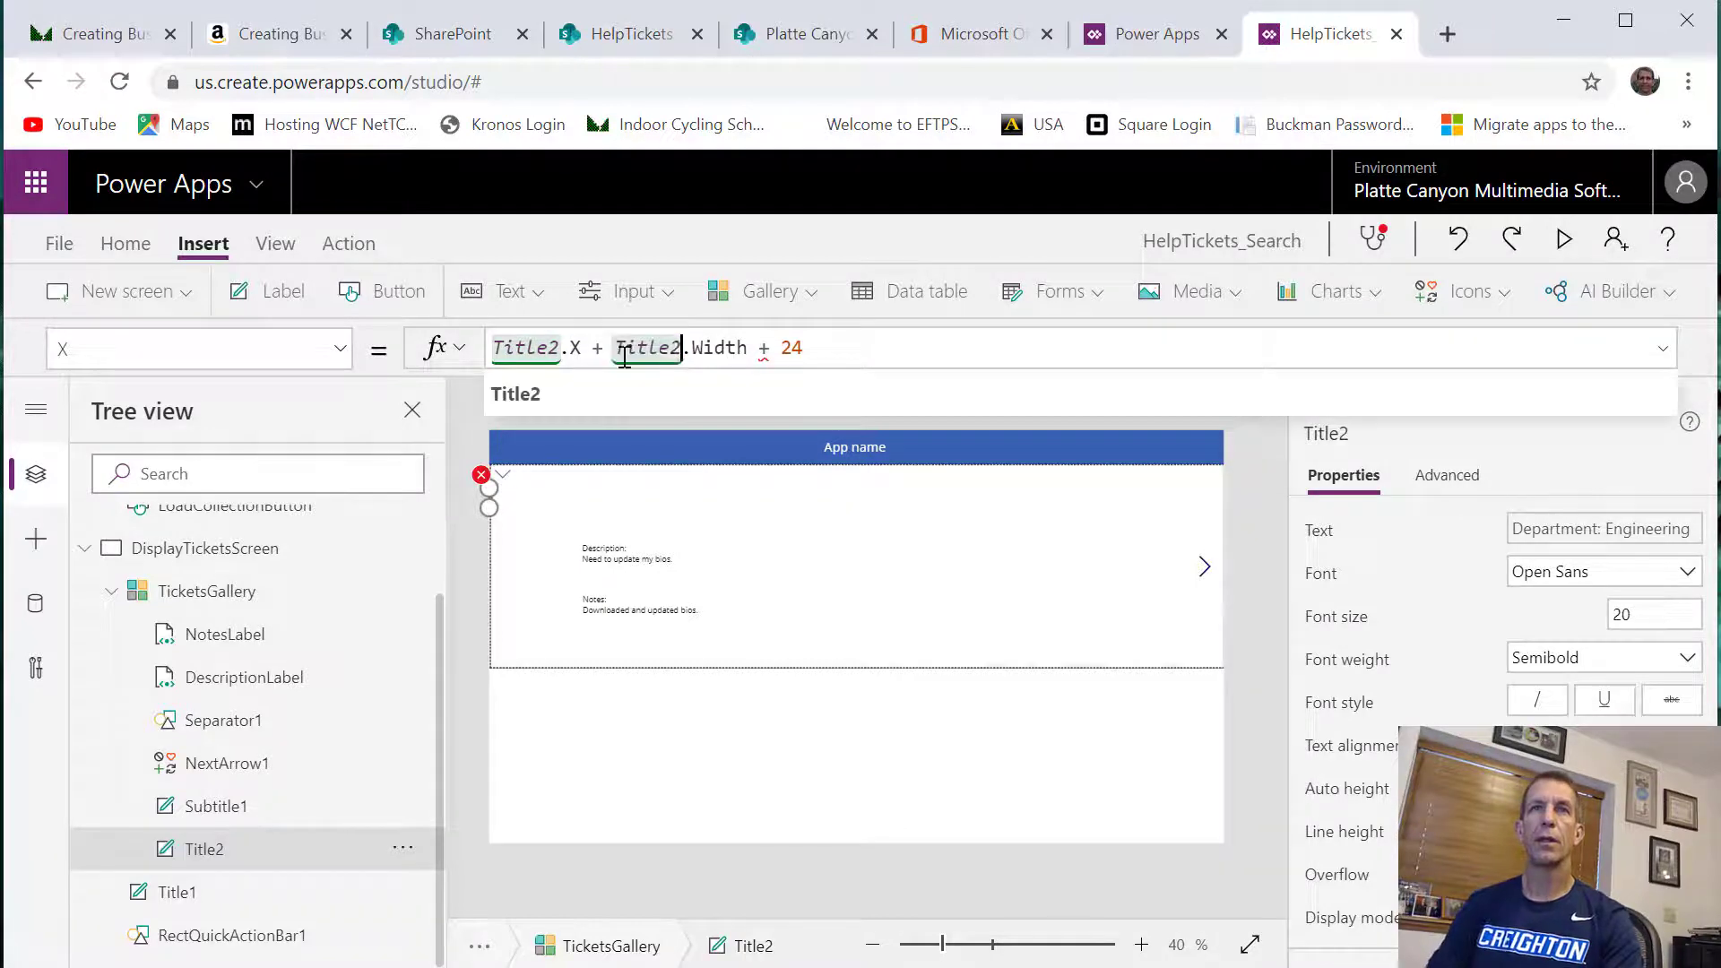
pyautogui.click(911, 347)
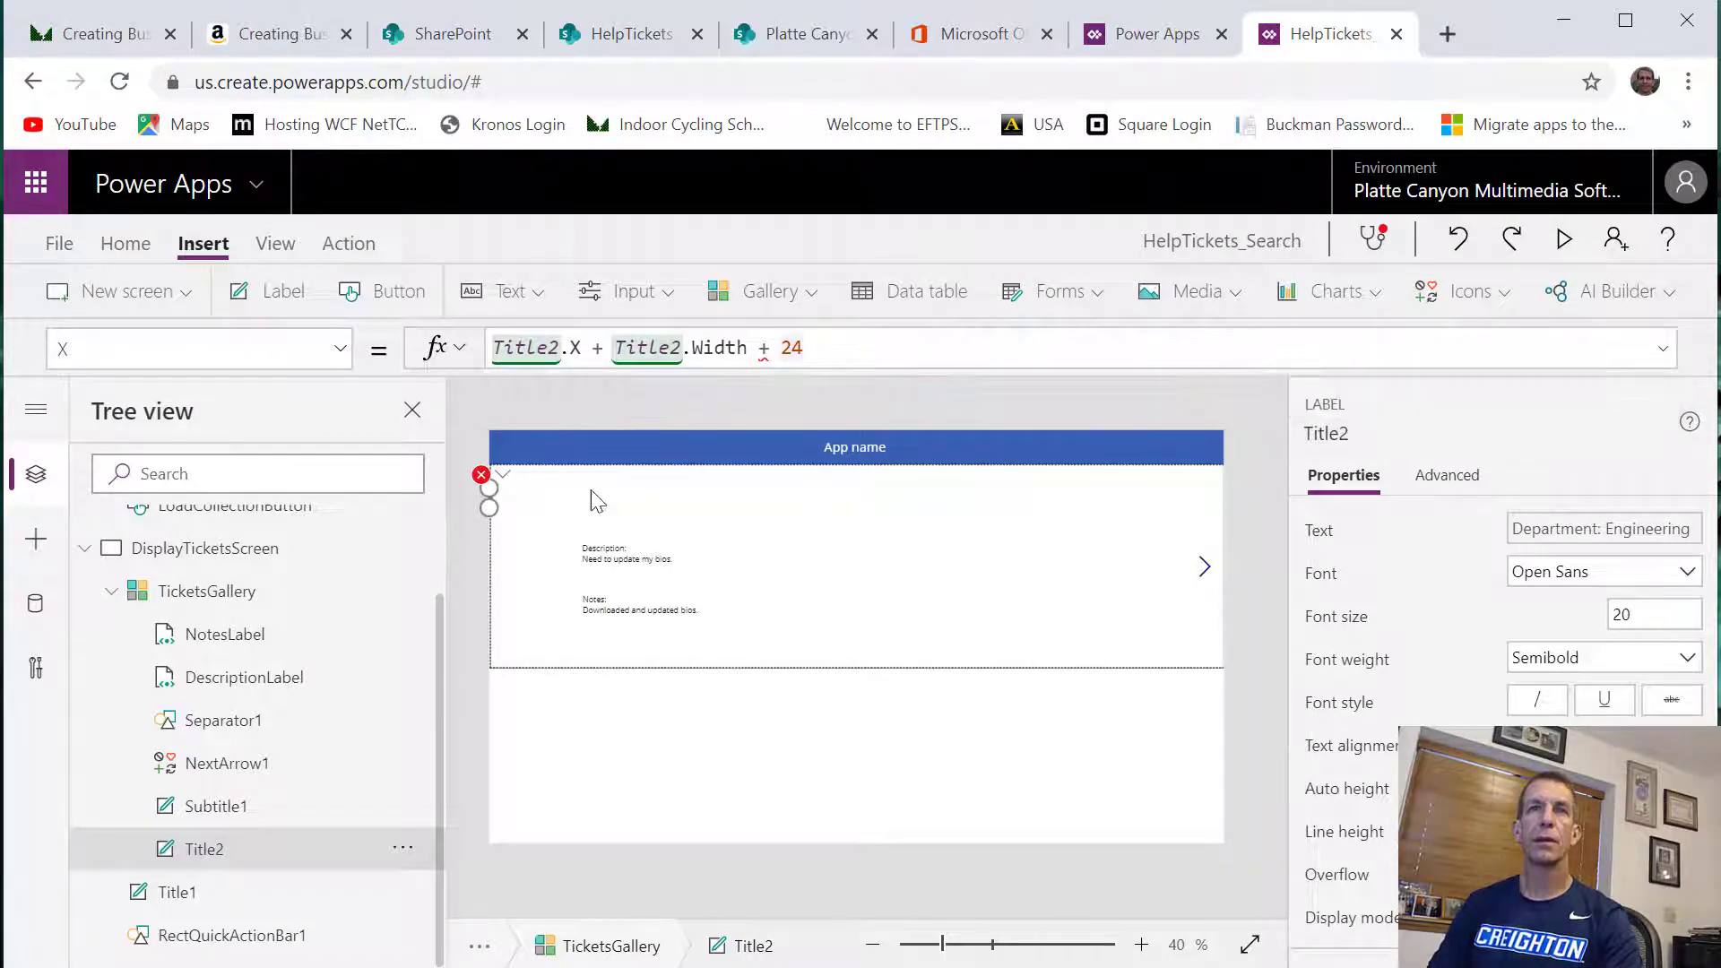
# Remove the + 24 offset from Title2's X formula, leaving Title2.X + Title2.Width
pyautogui.click(482, 474)
pyautogui.click(518, 509)
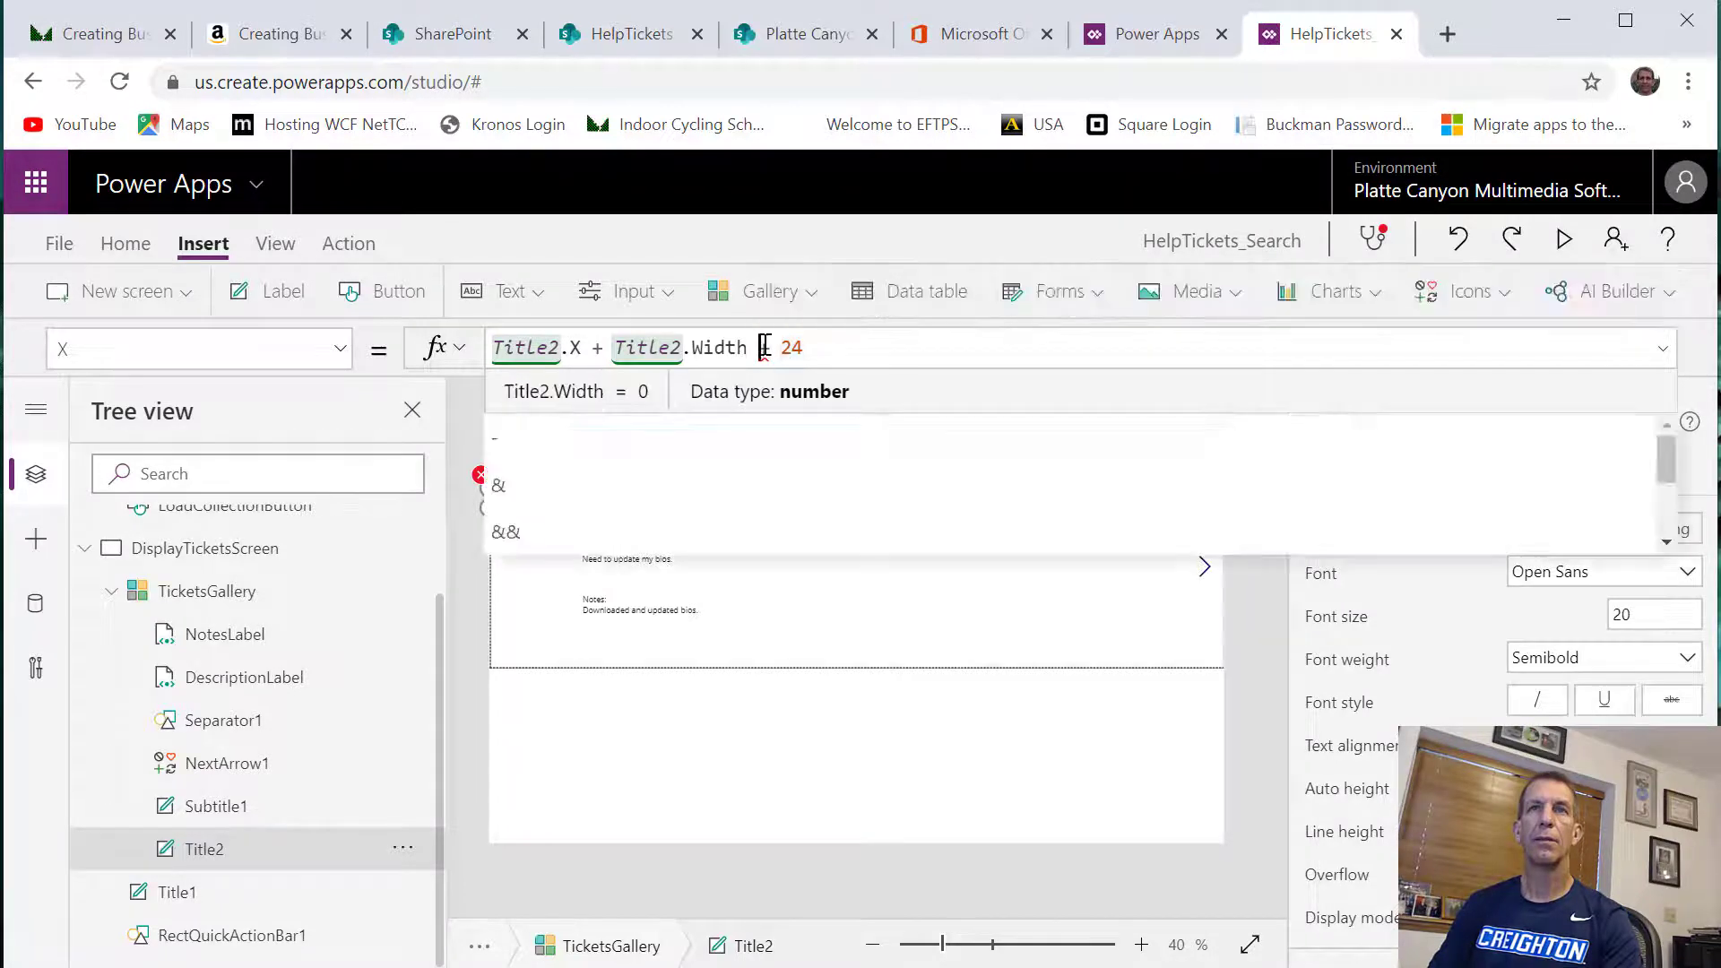
pyautogui.moveTo(759, 348); pyautogui.dragTo(872, 359)
pyautogui.press('BackSpace')
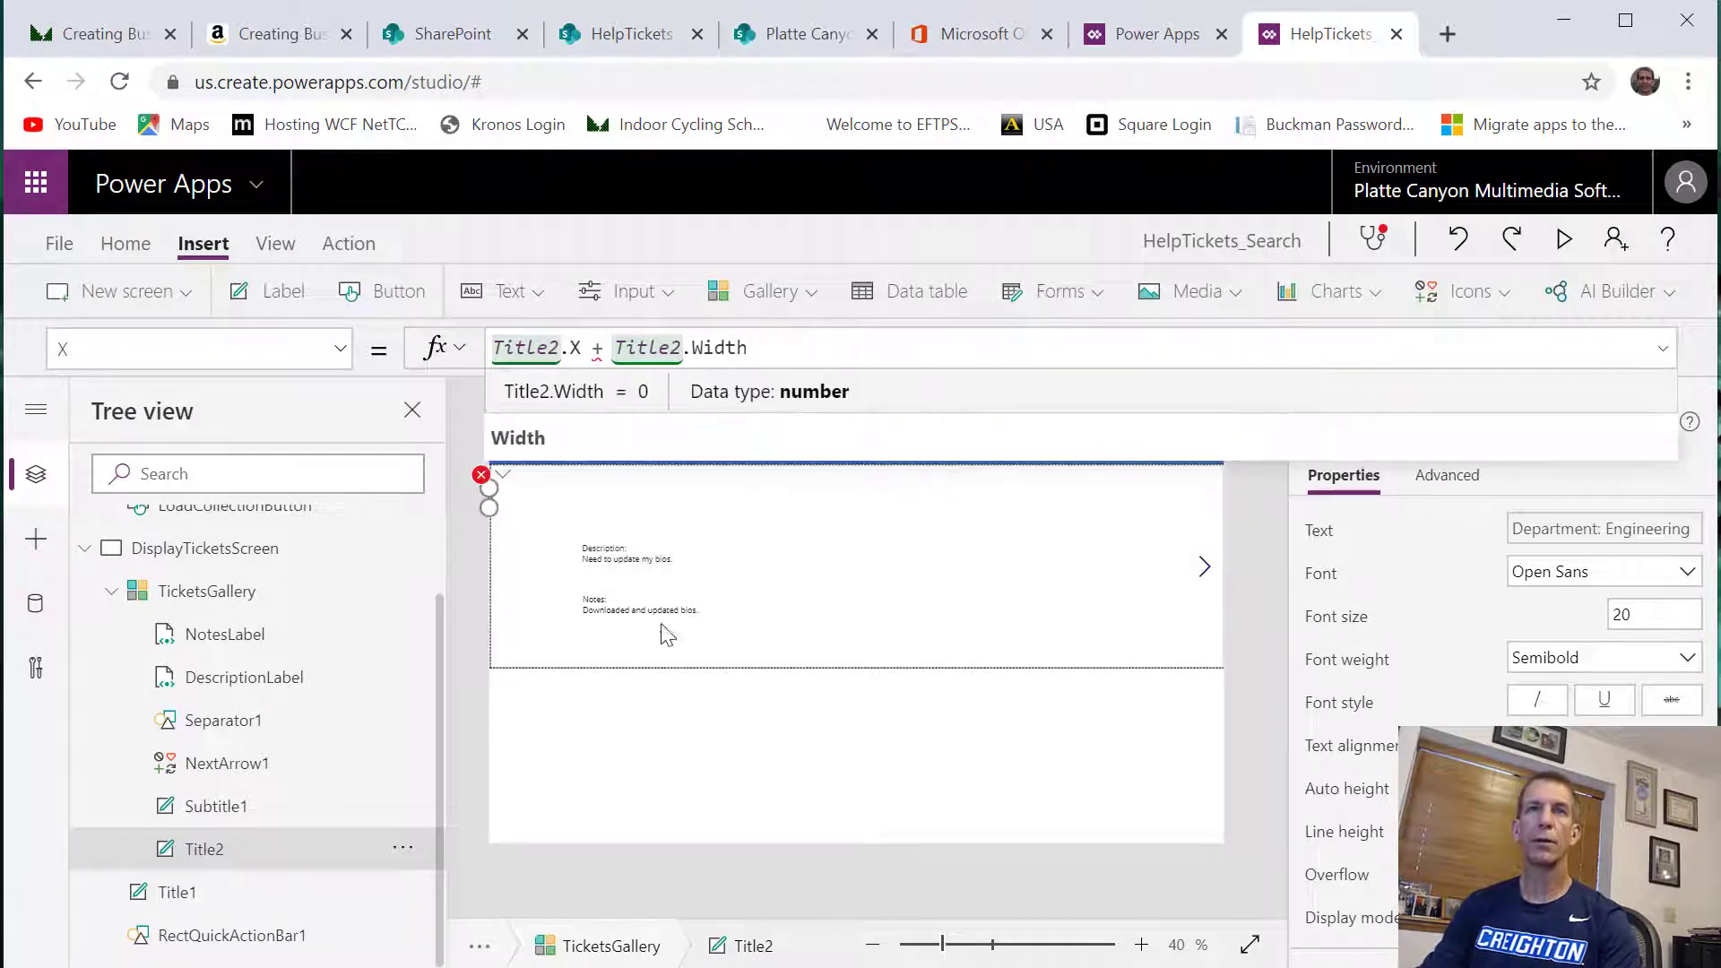
pyautogui.click(439, 542)
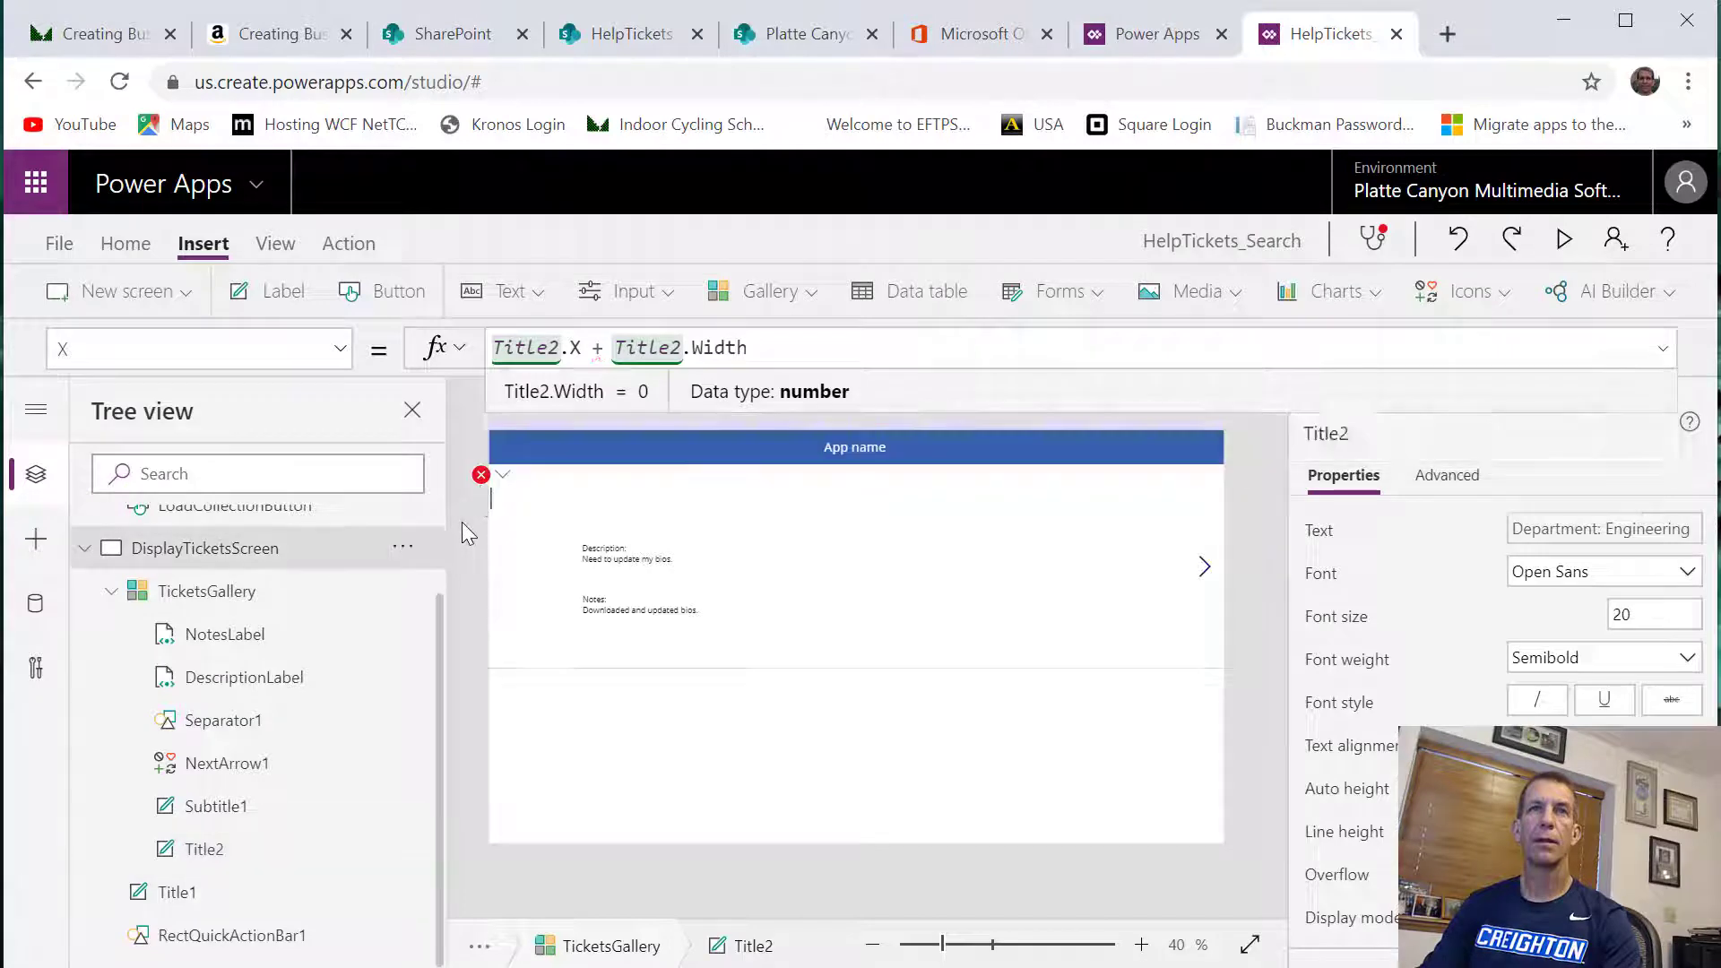
# Inspect the flagged X formula of Title2 and check Subtitle1 alongside it for the source of the error
pyautogui.click(479, 480)
pyautogui.click(518, 505)
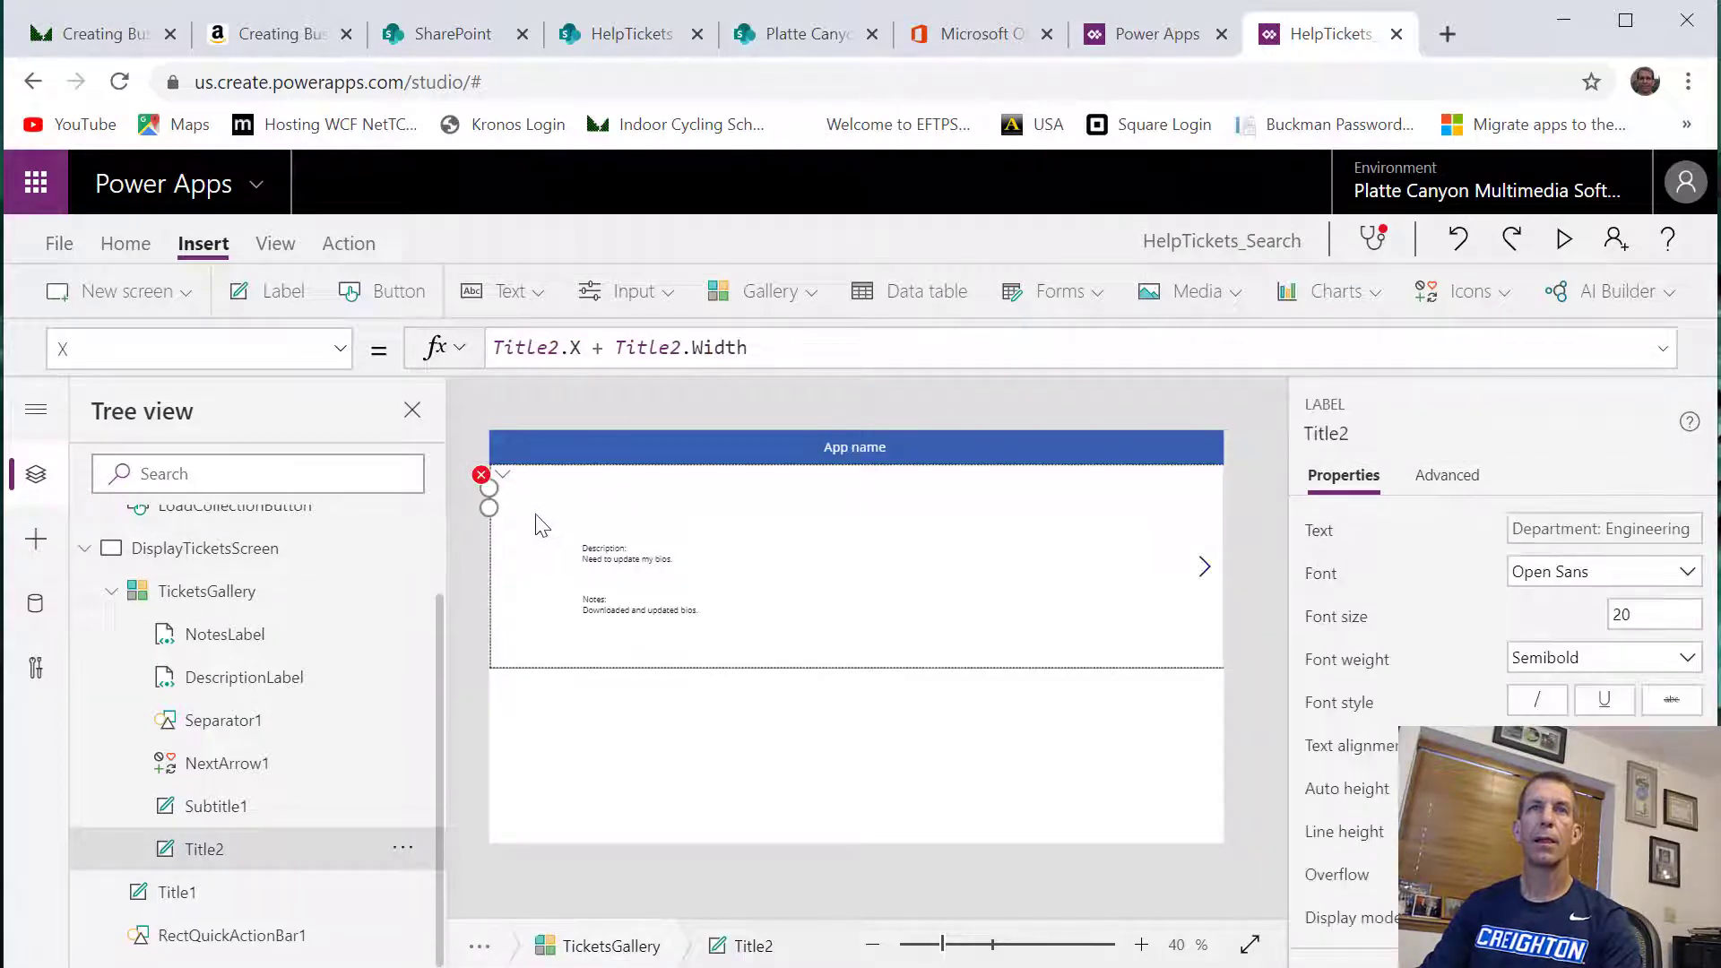
pyautogui.click(480, 480)
pyautogui.click(514, 516)
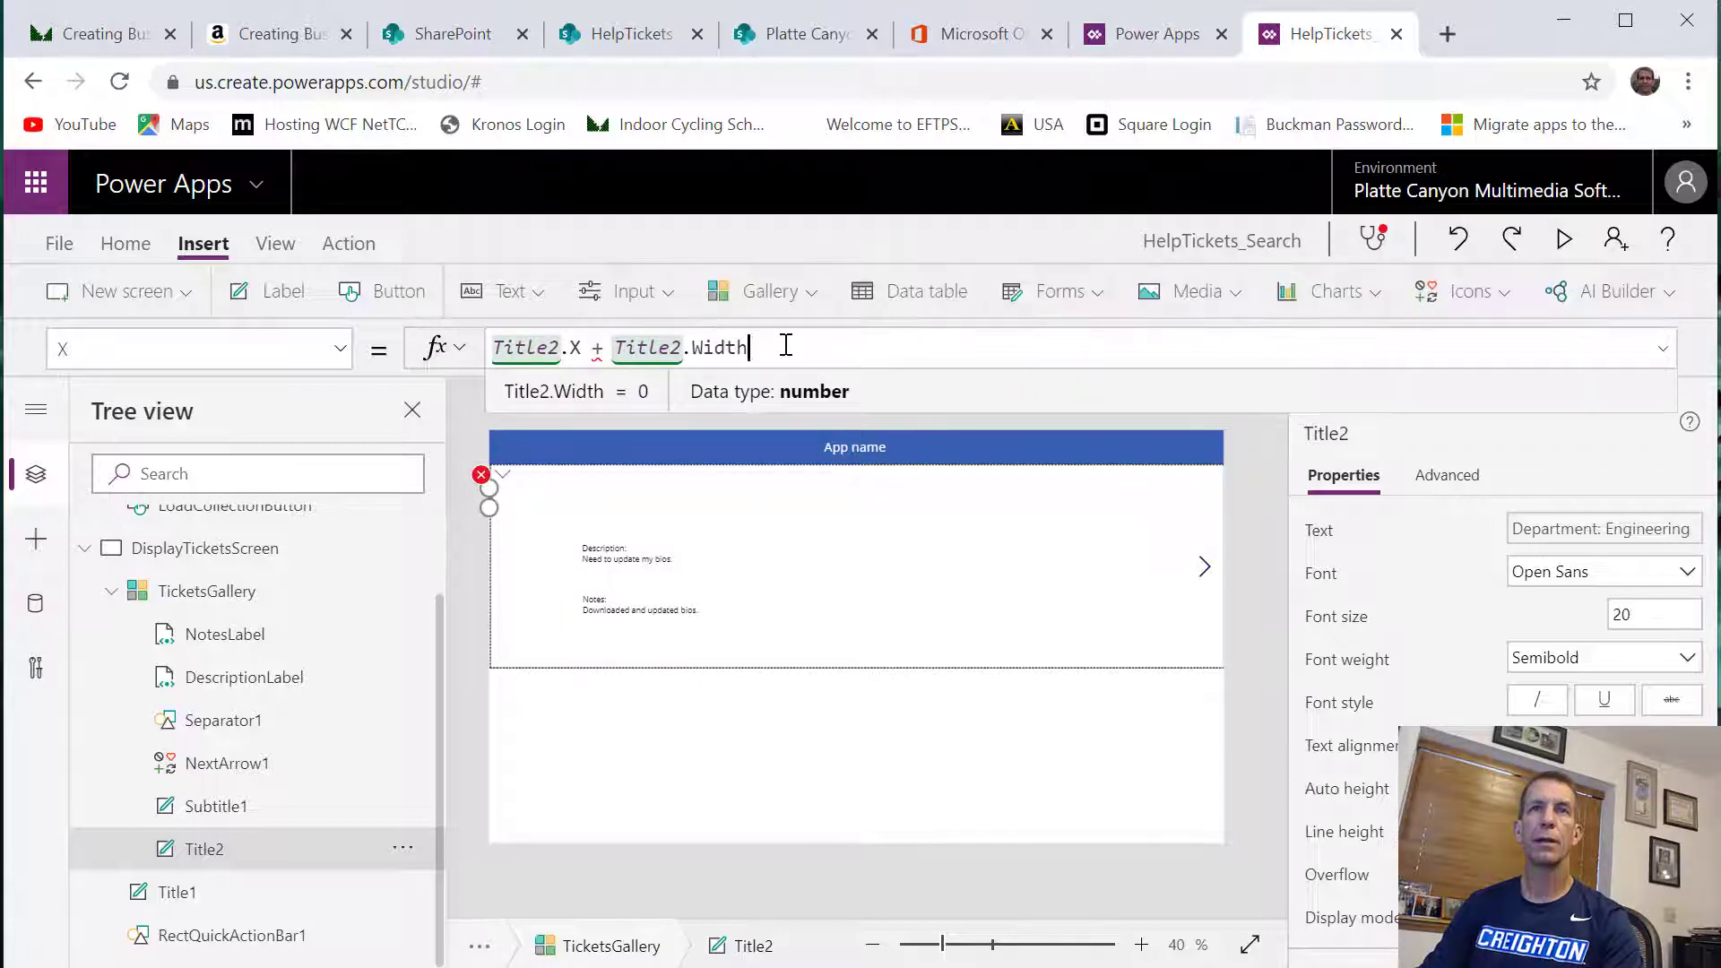
pyautogui.click(190, 857)
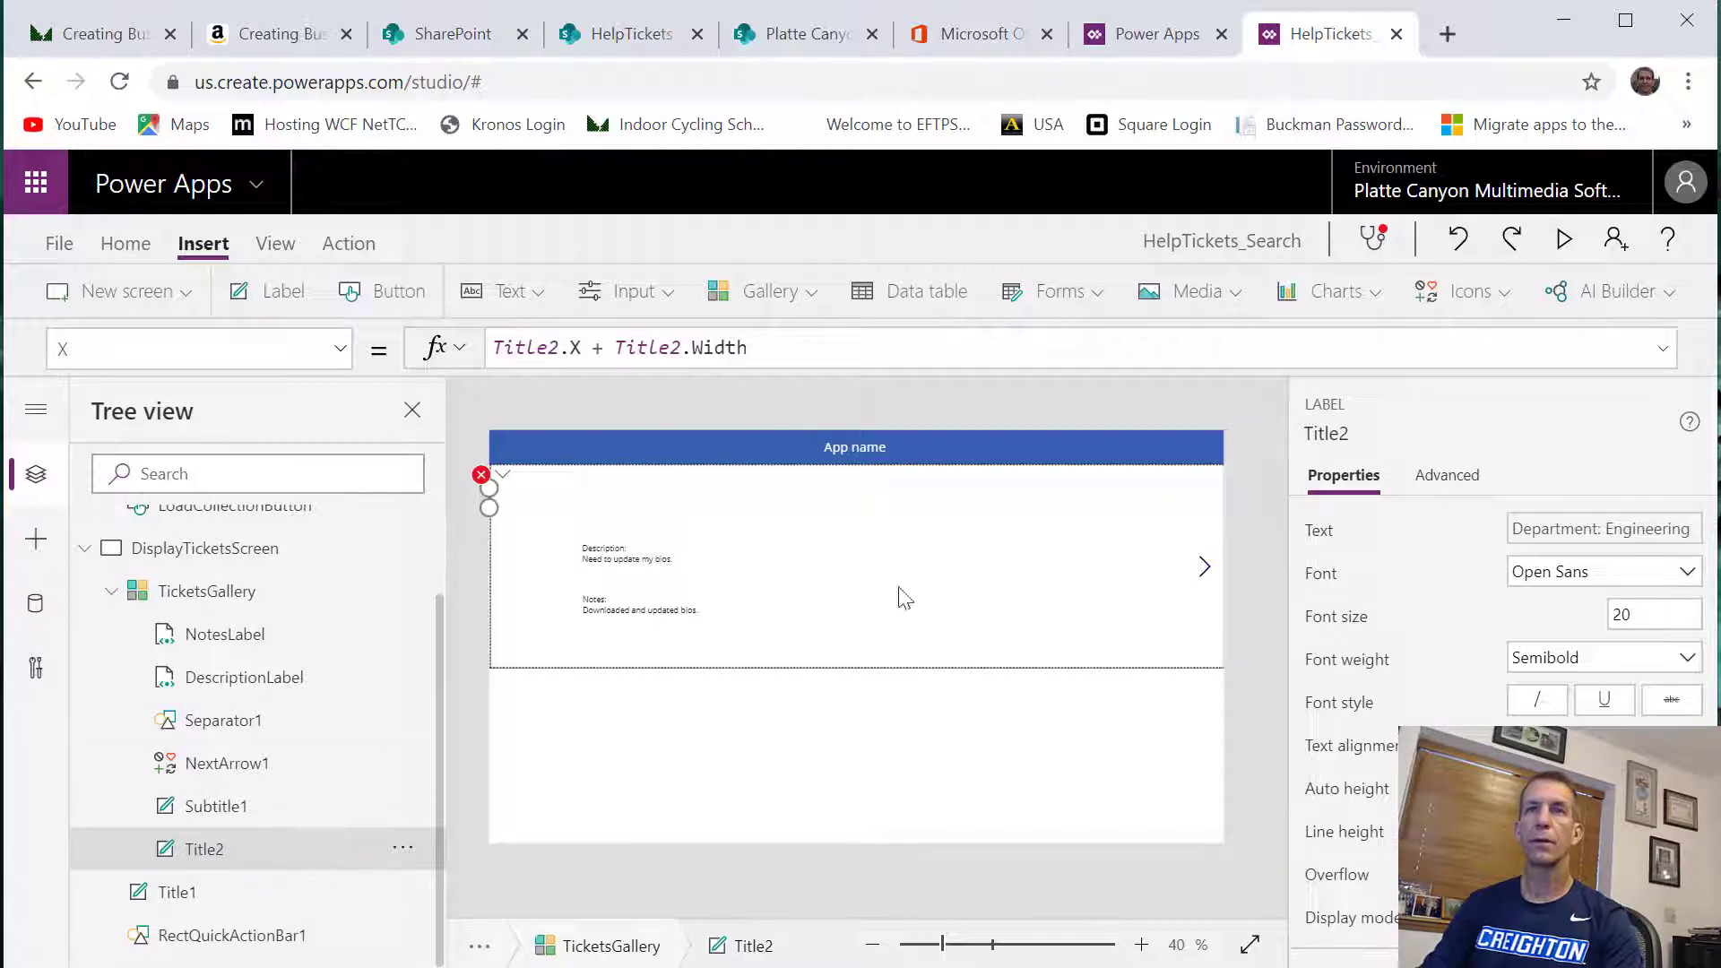
pyautogui.click(231, 809)
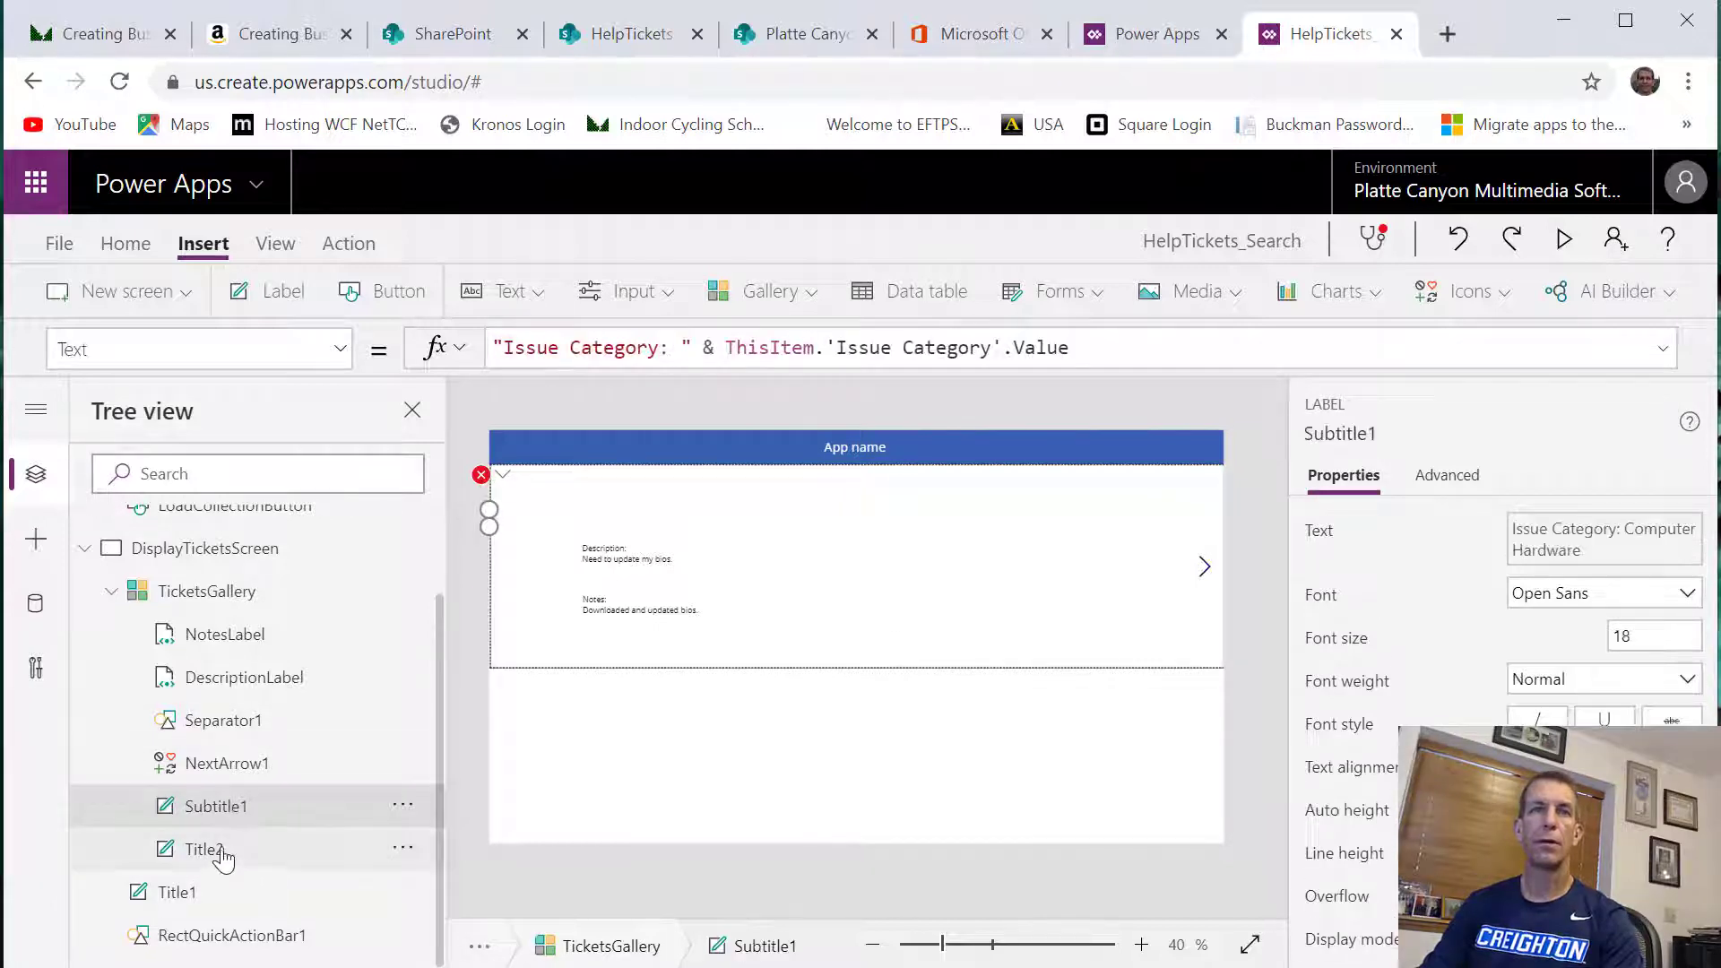
pyautogui.click(224, 852)
pyautogui.click(253, 812)
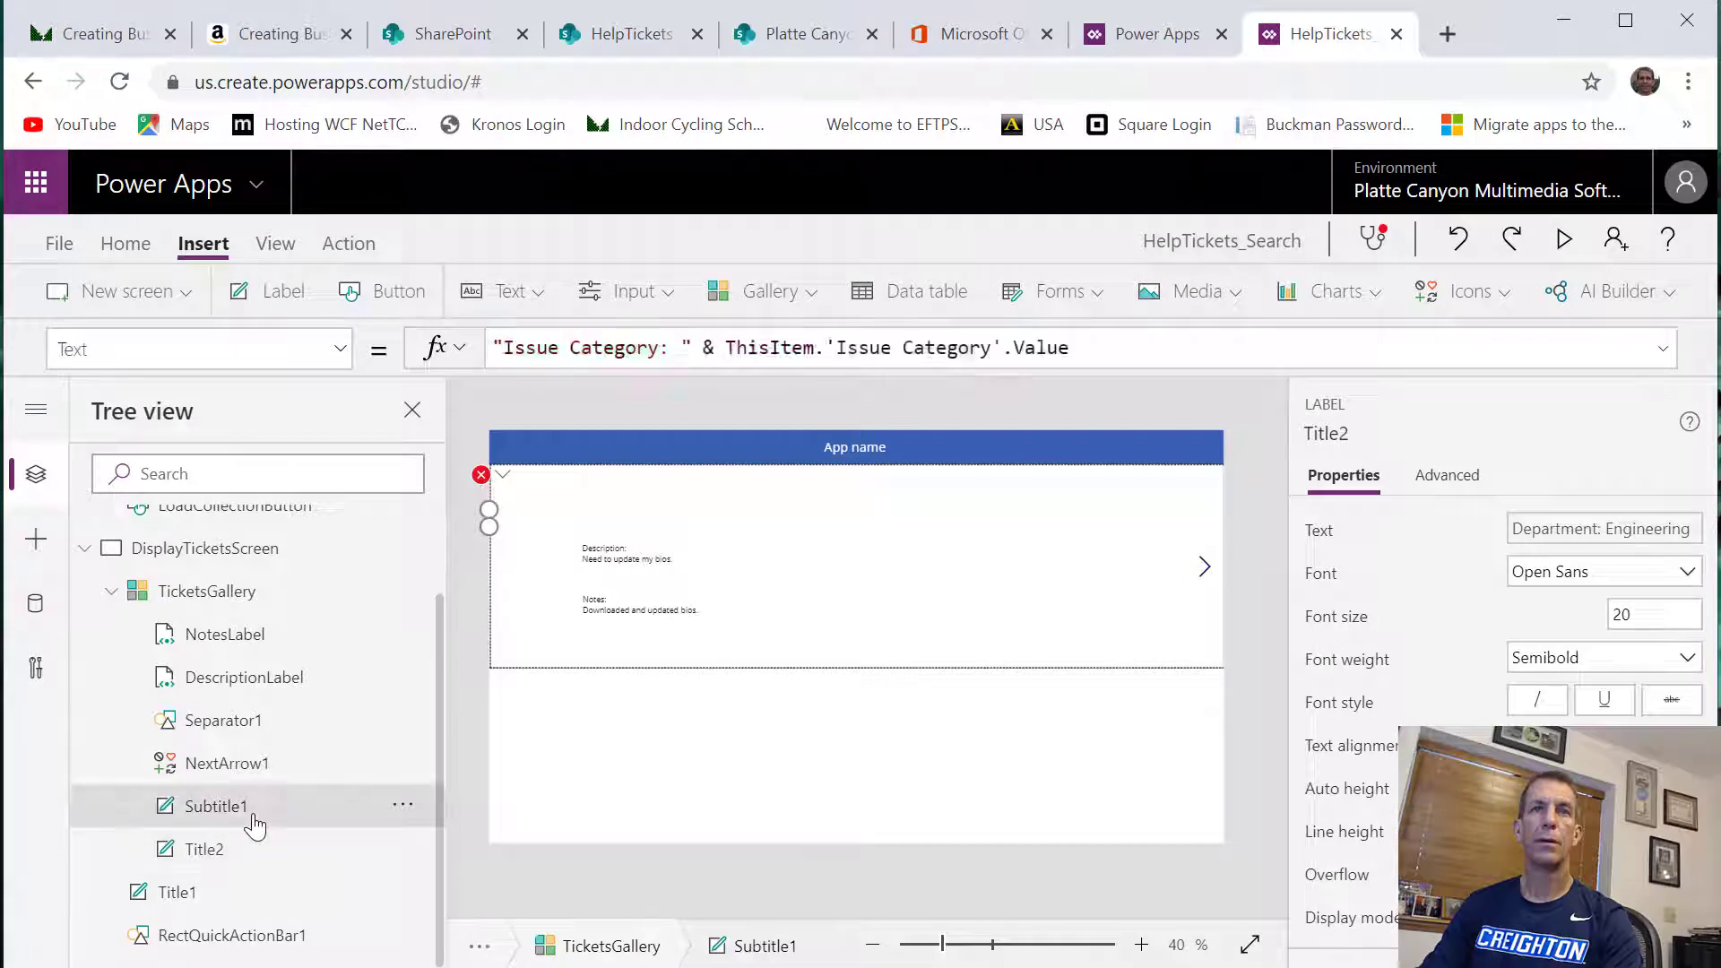
pyautogui.click(244, 859)
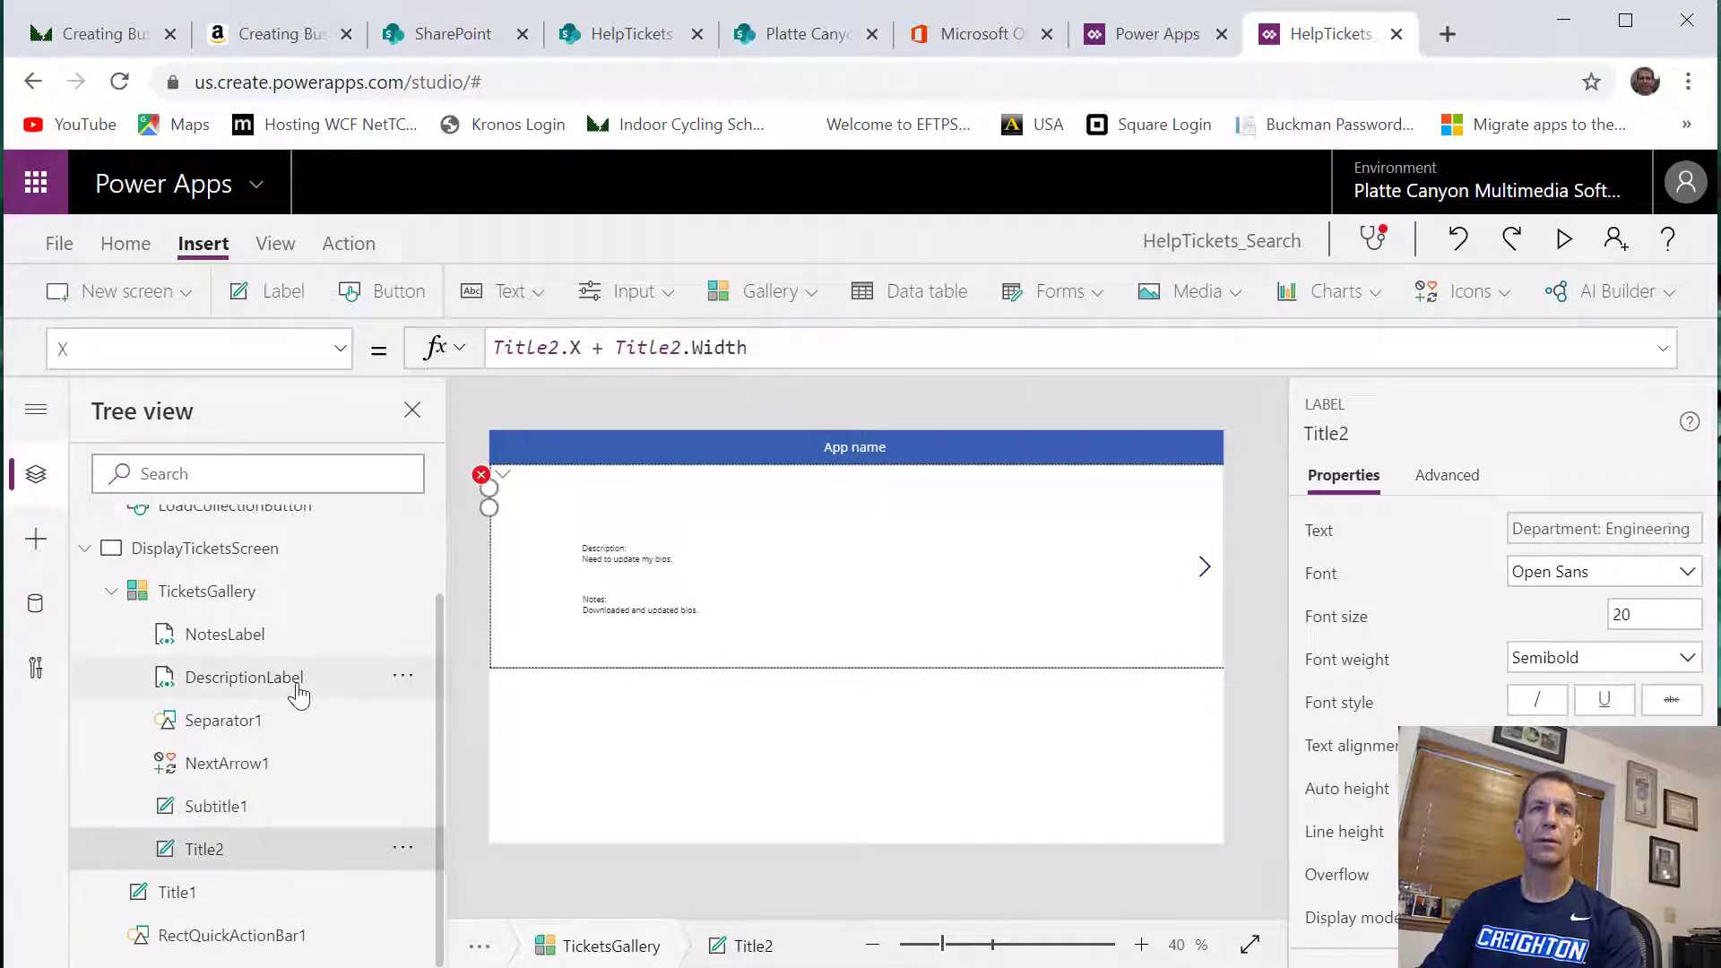
# Shorten Title2's X formula to Title2.Width by removing the Title2.X term
pyautogui.click(481, 475)
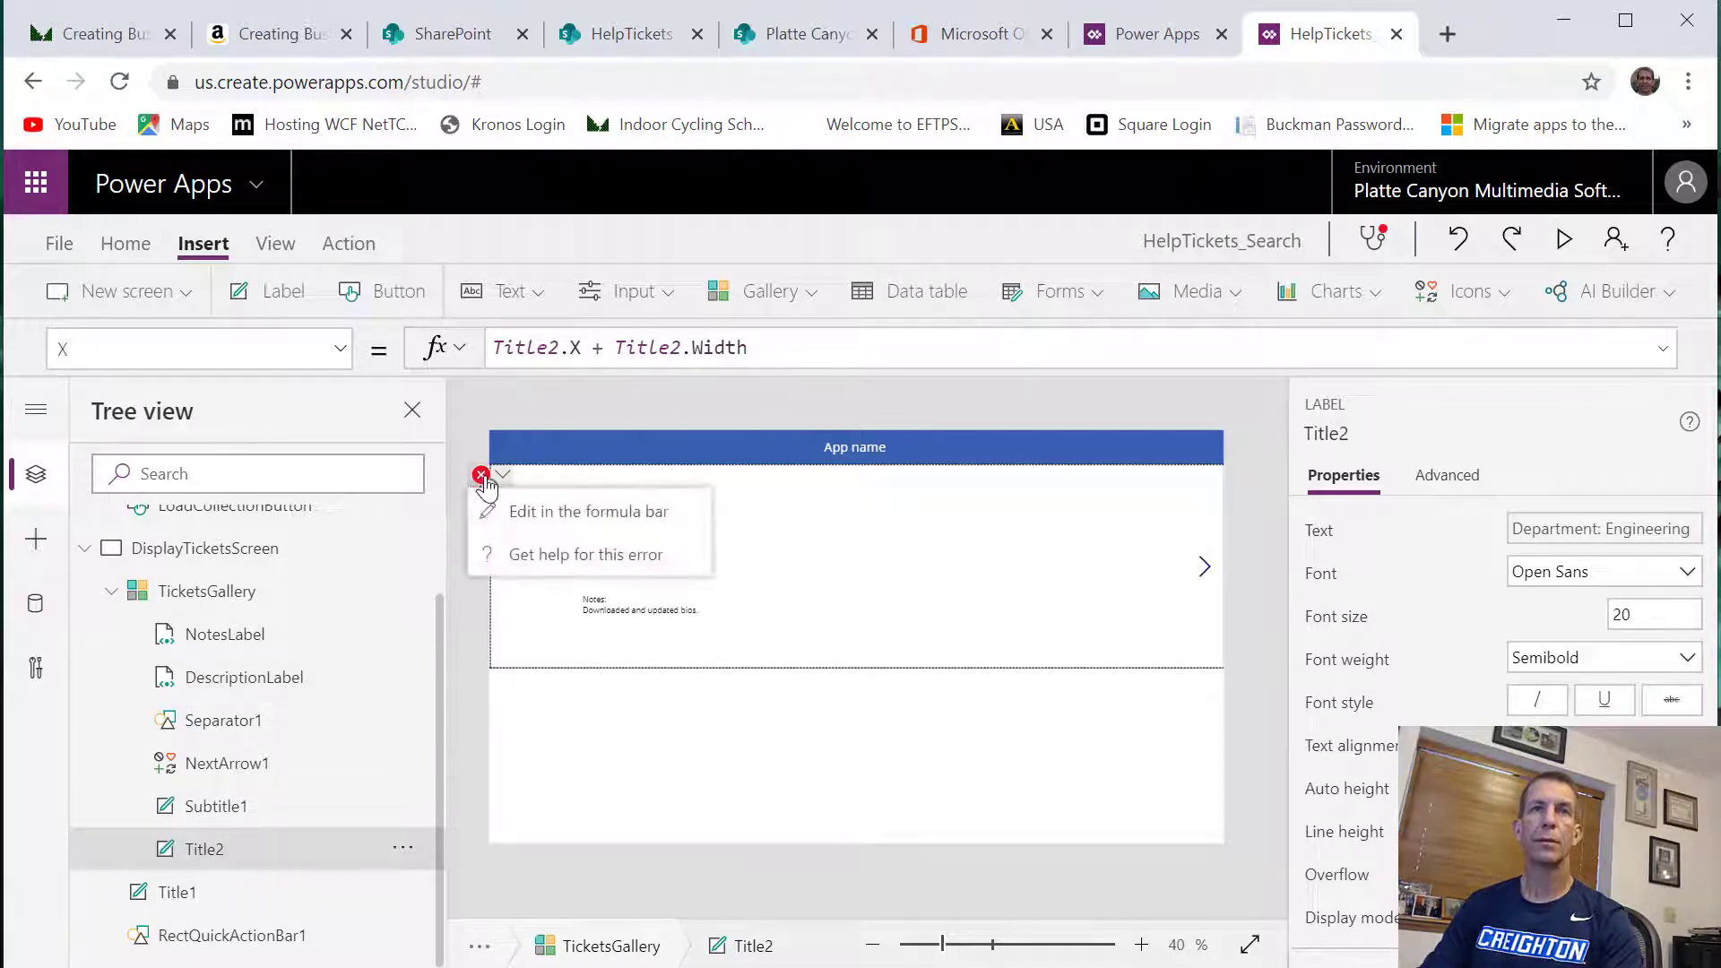
pyautogui.click(528, 529)
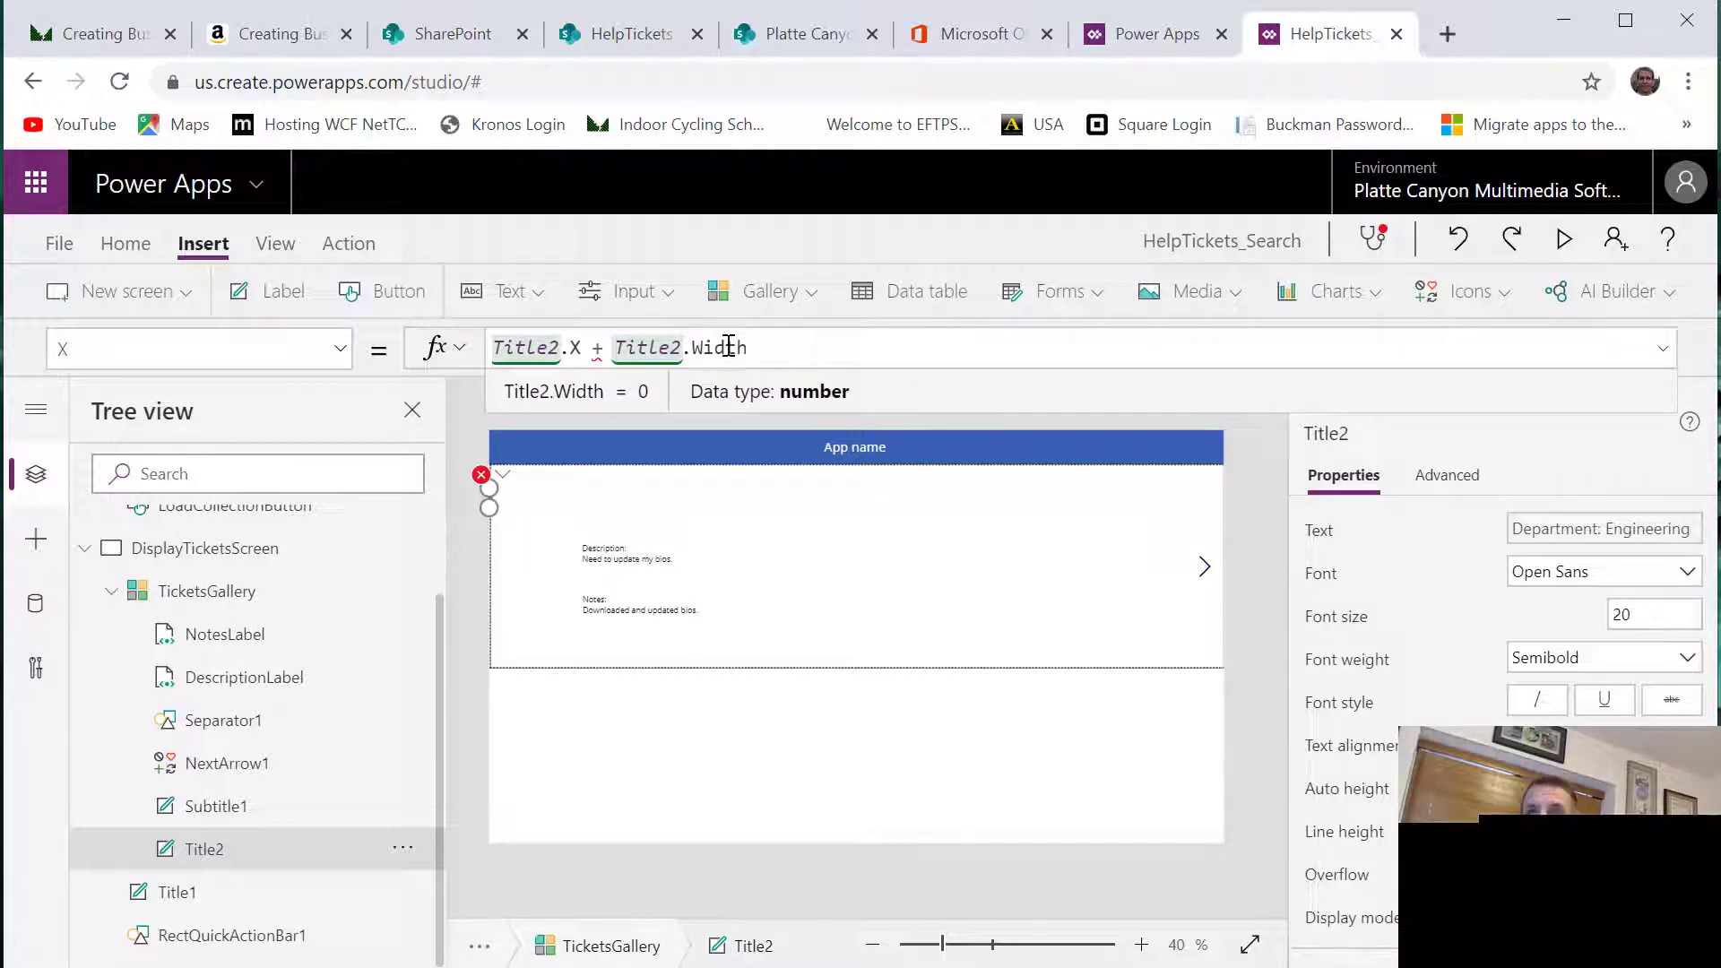
pyautogui.moveTo(614, 354); pyautogui.dragTo(492, 348)
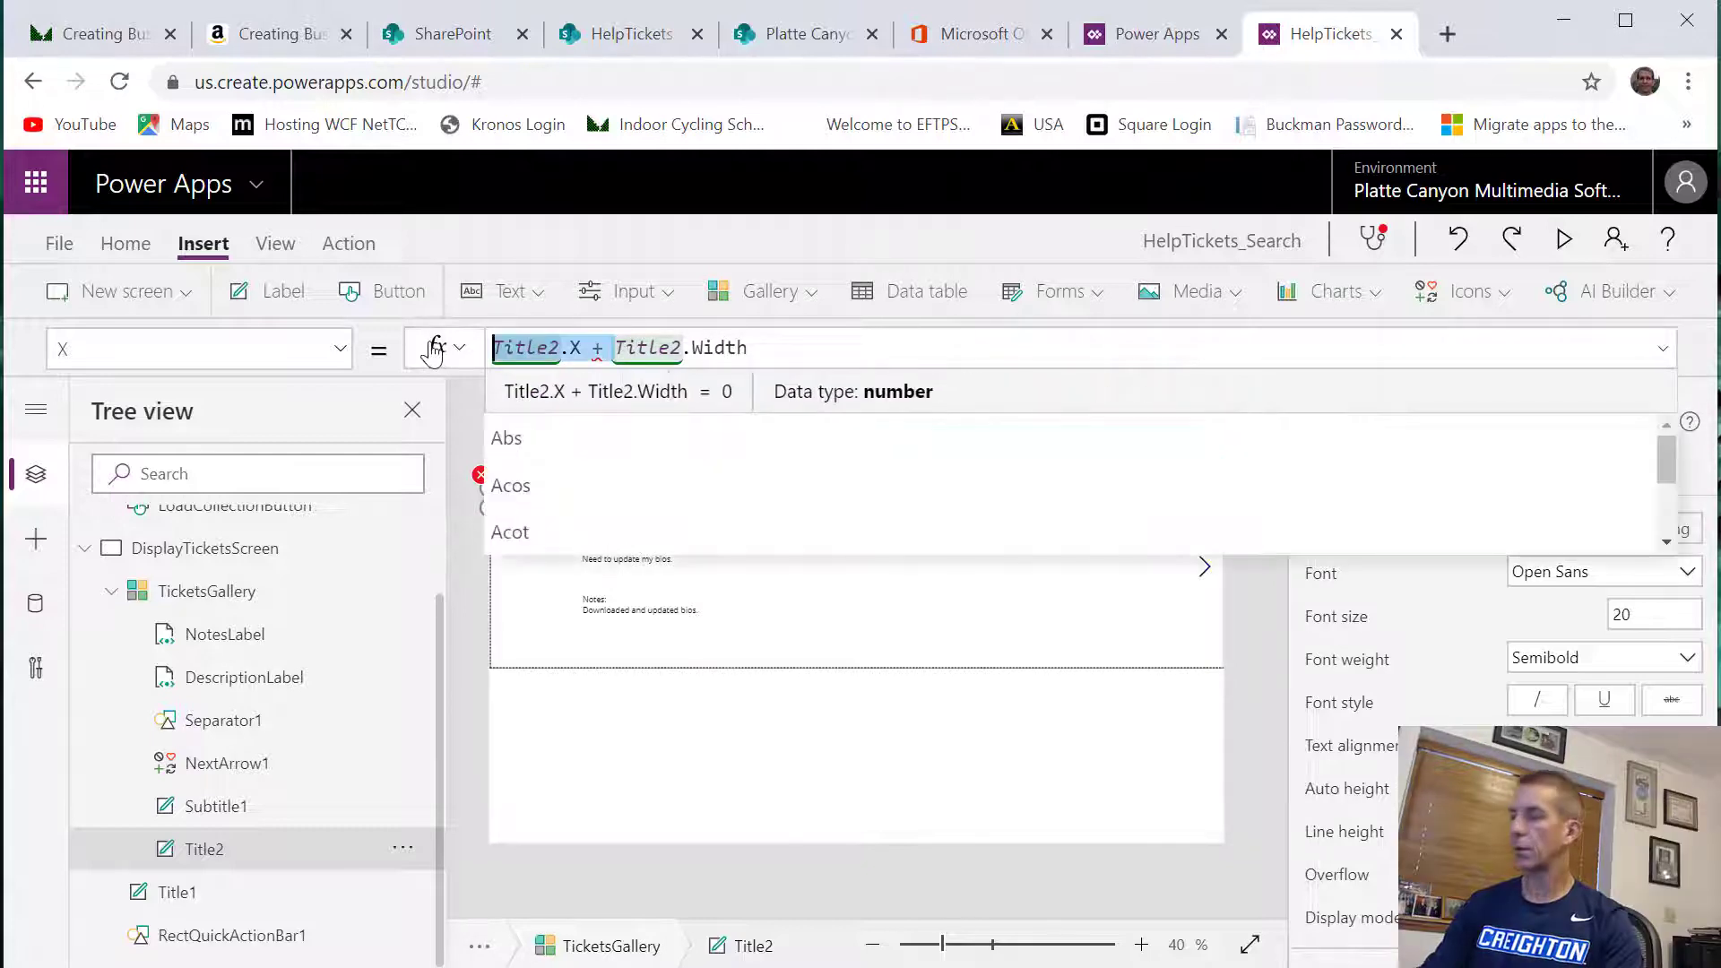
pyautogui.press('BackSpace')
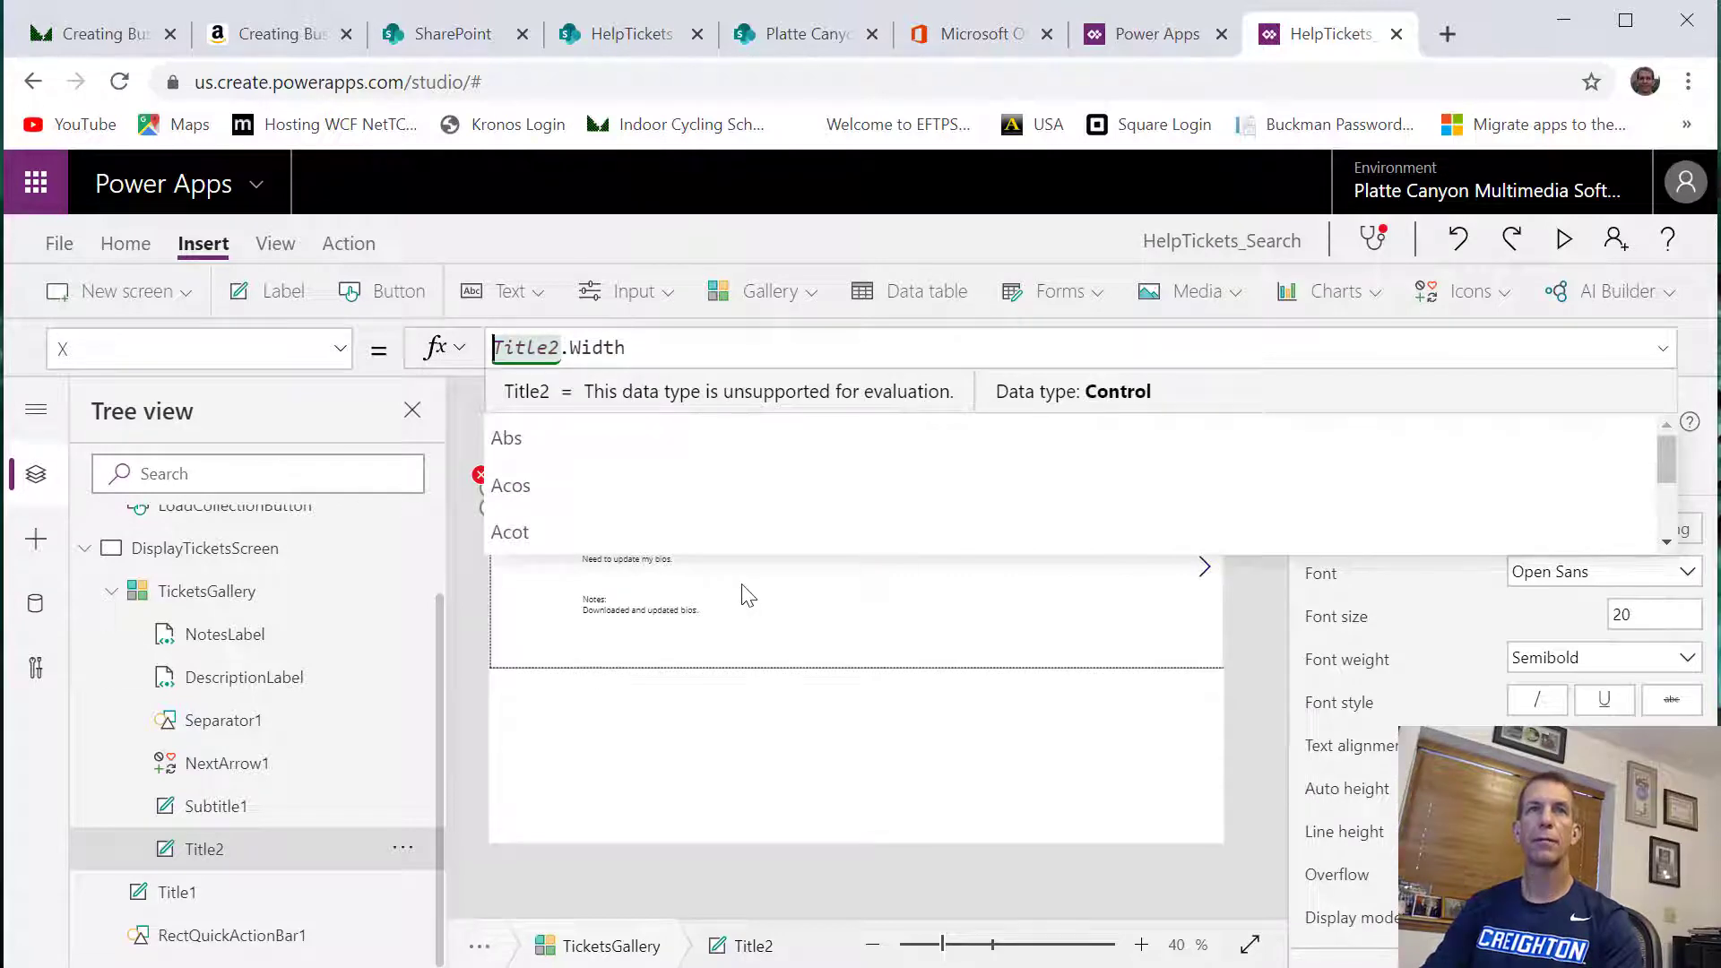
pyautogui.click(743, 585)
# Replace the Image1 reference in Title2's Width formula with Title2, giving Parent.TemplateWidth - Title2.Width - 104
pyautogui.click(506, 478)
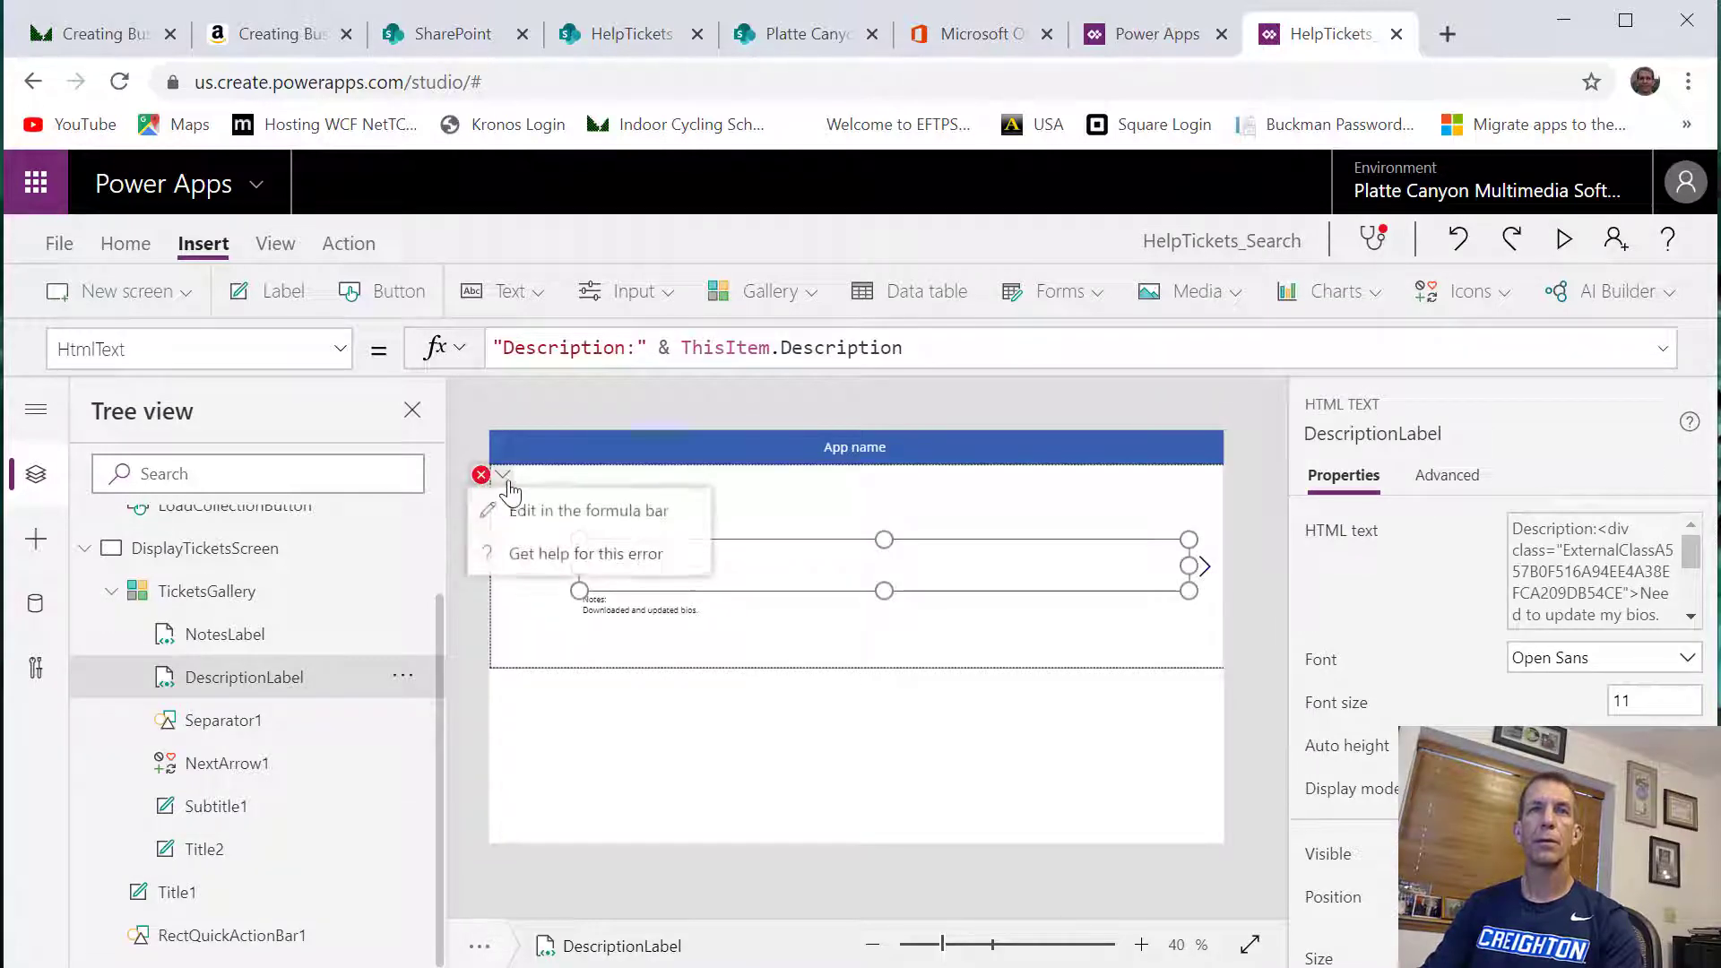
pyautogui.click(524, 509)
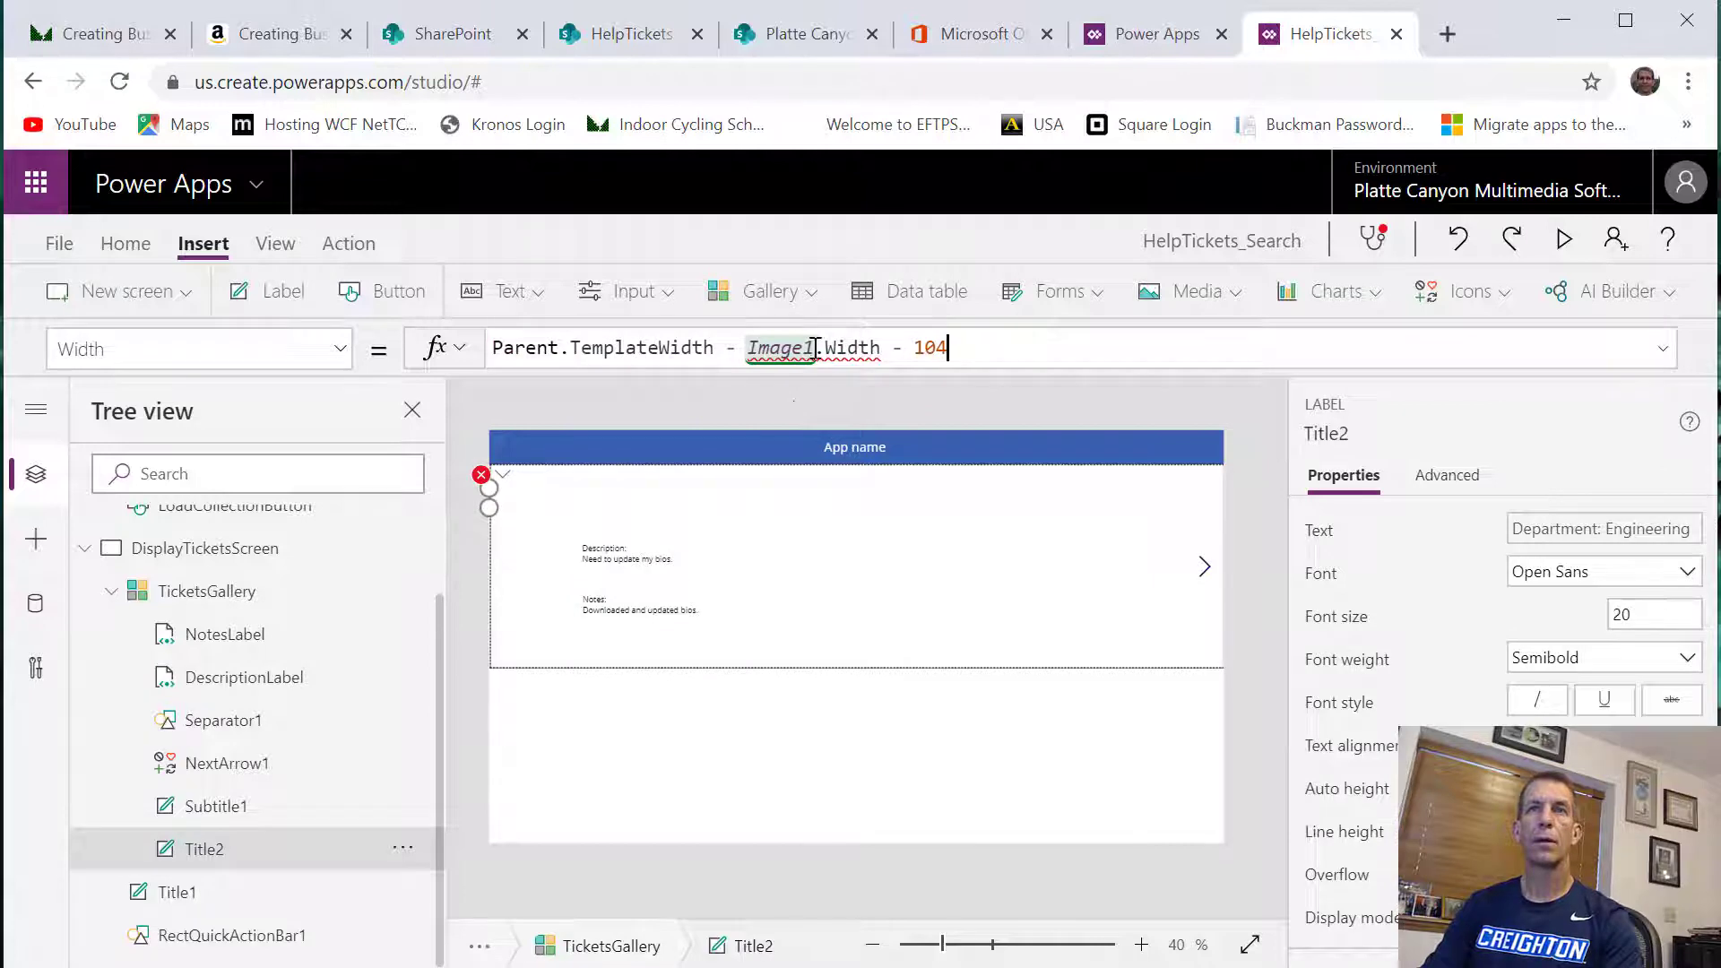
pyautogui.doubleClick(785, 347)
pyautogui.write('Title2')
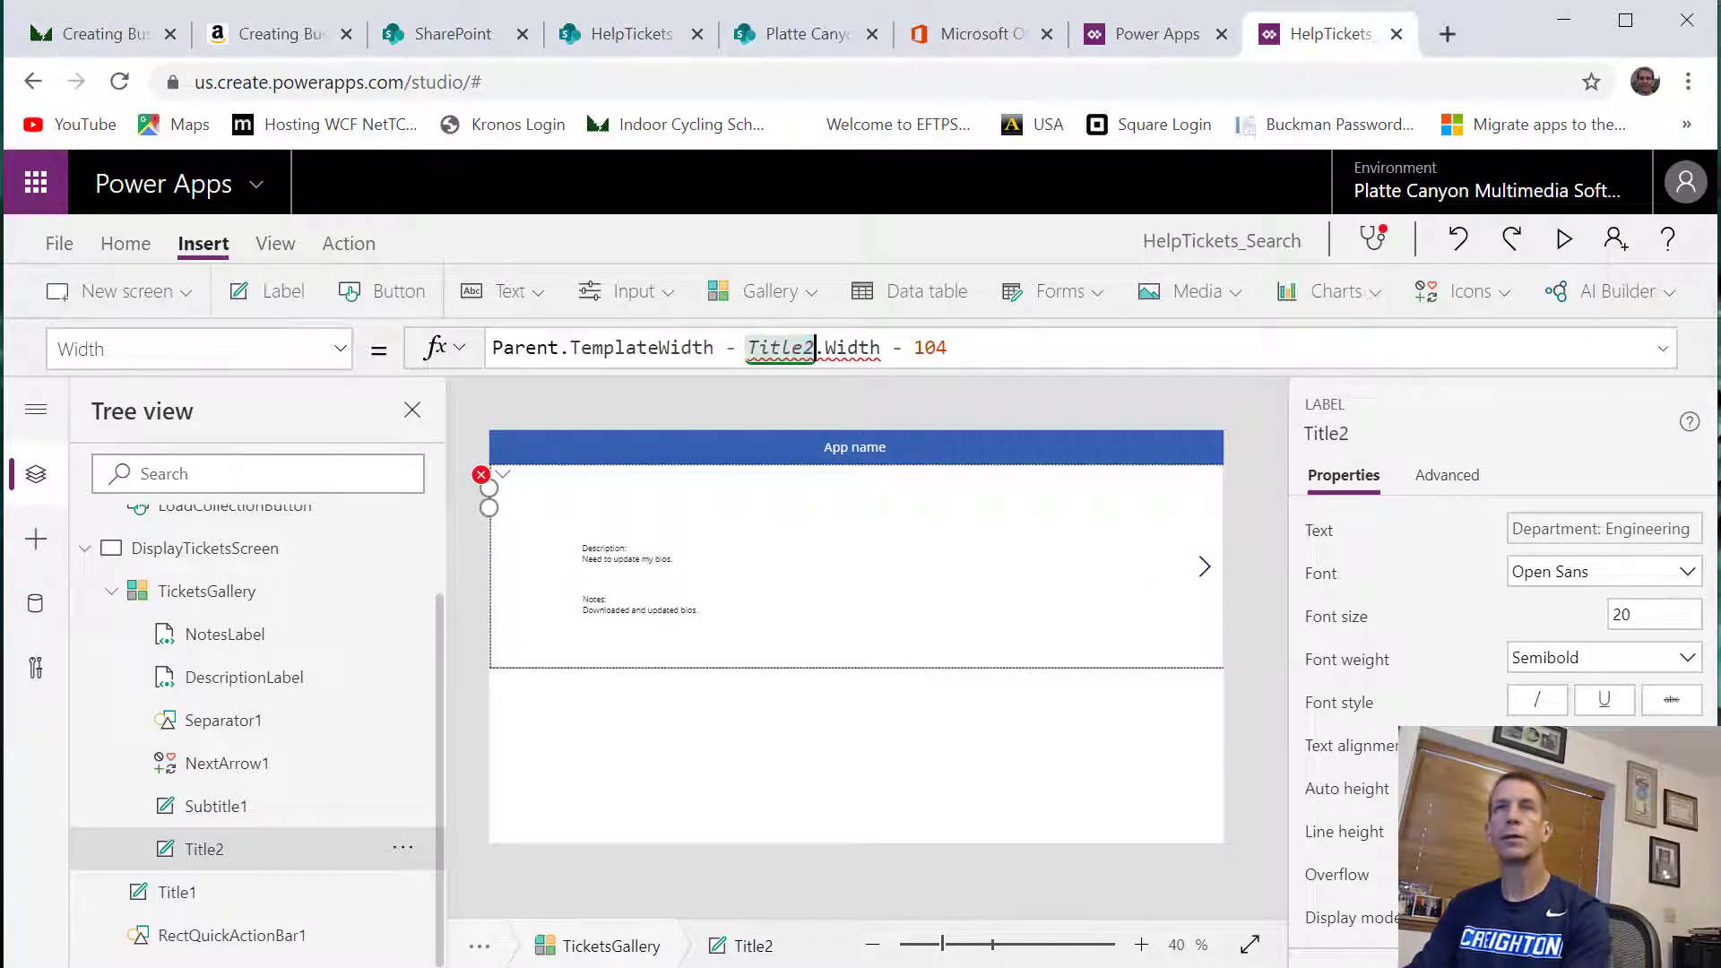
# Correct Title2's flagged Width formula to Parent.TemplateWidth - NotesLabel.Width - 104 and select DescriptionLabel
pyautogui.click(464, 605)
pyautogui.click(483, 475)
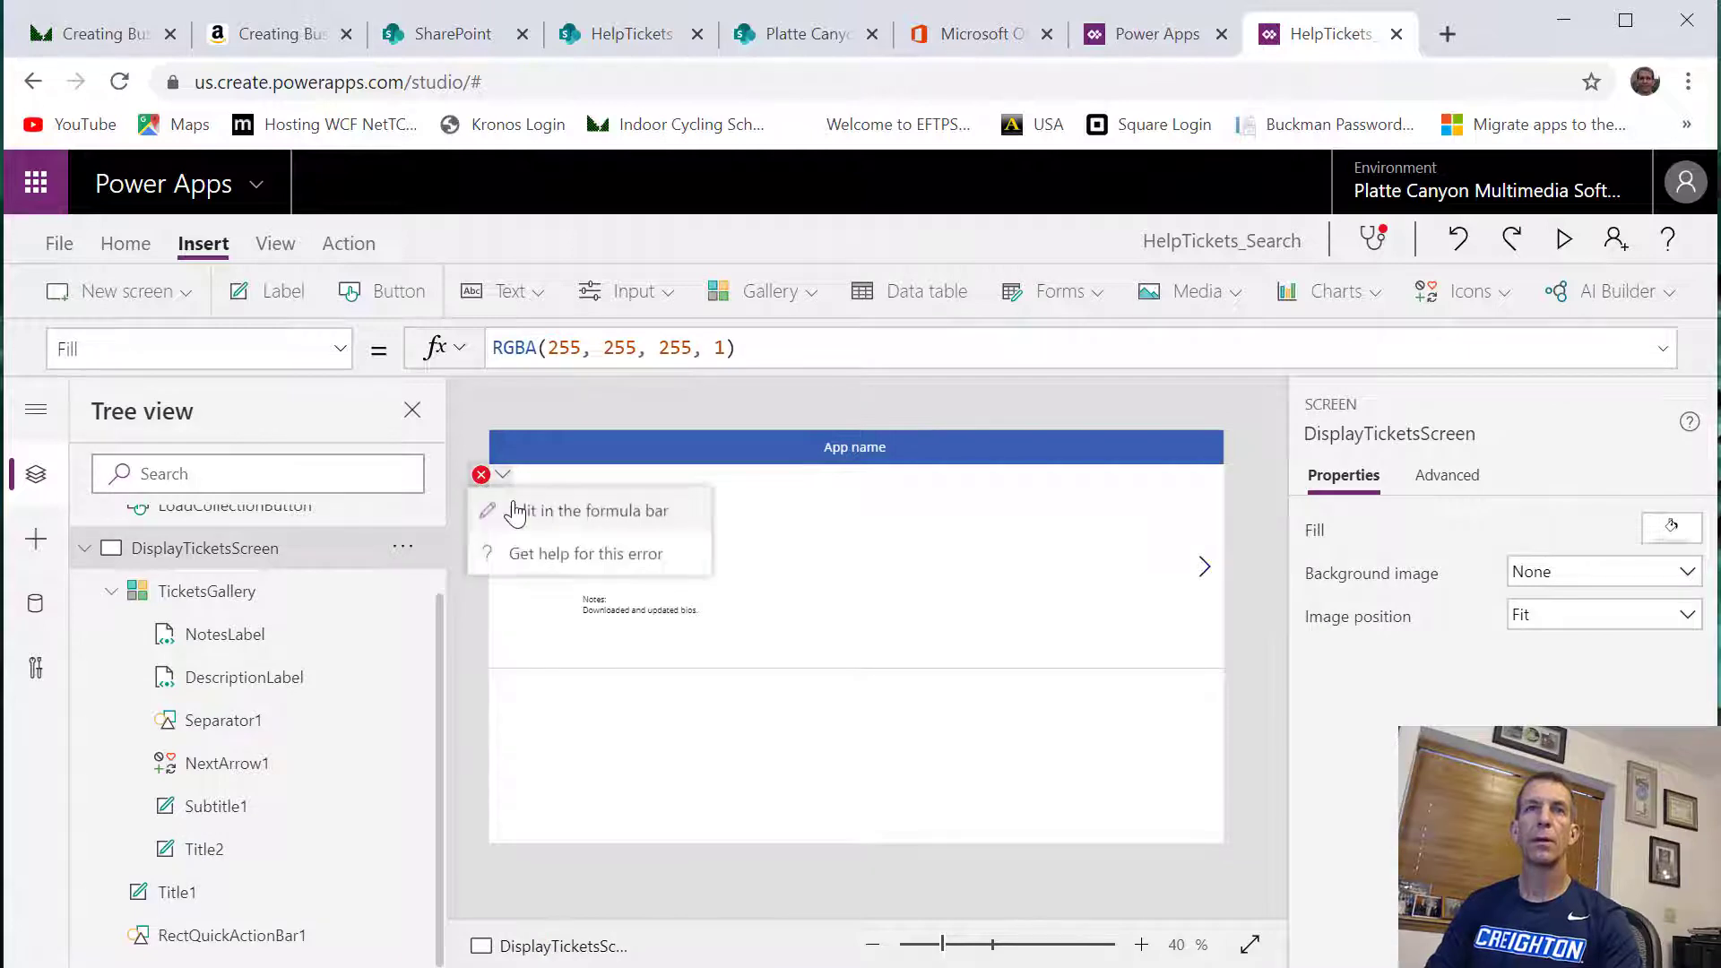
pyautogui.click(516, 509)
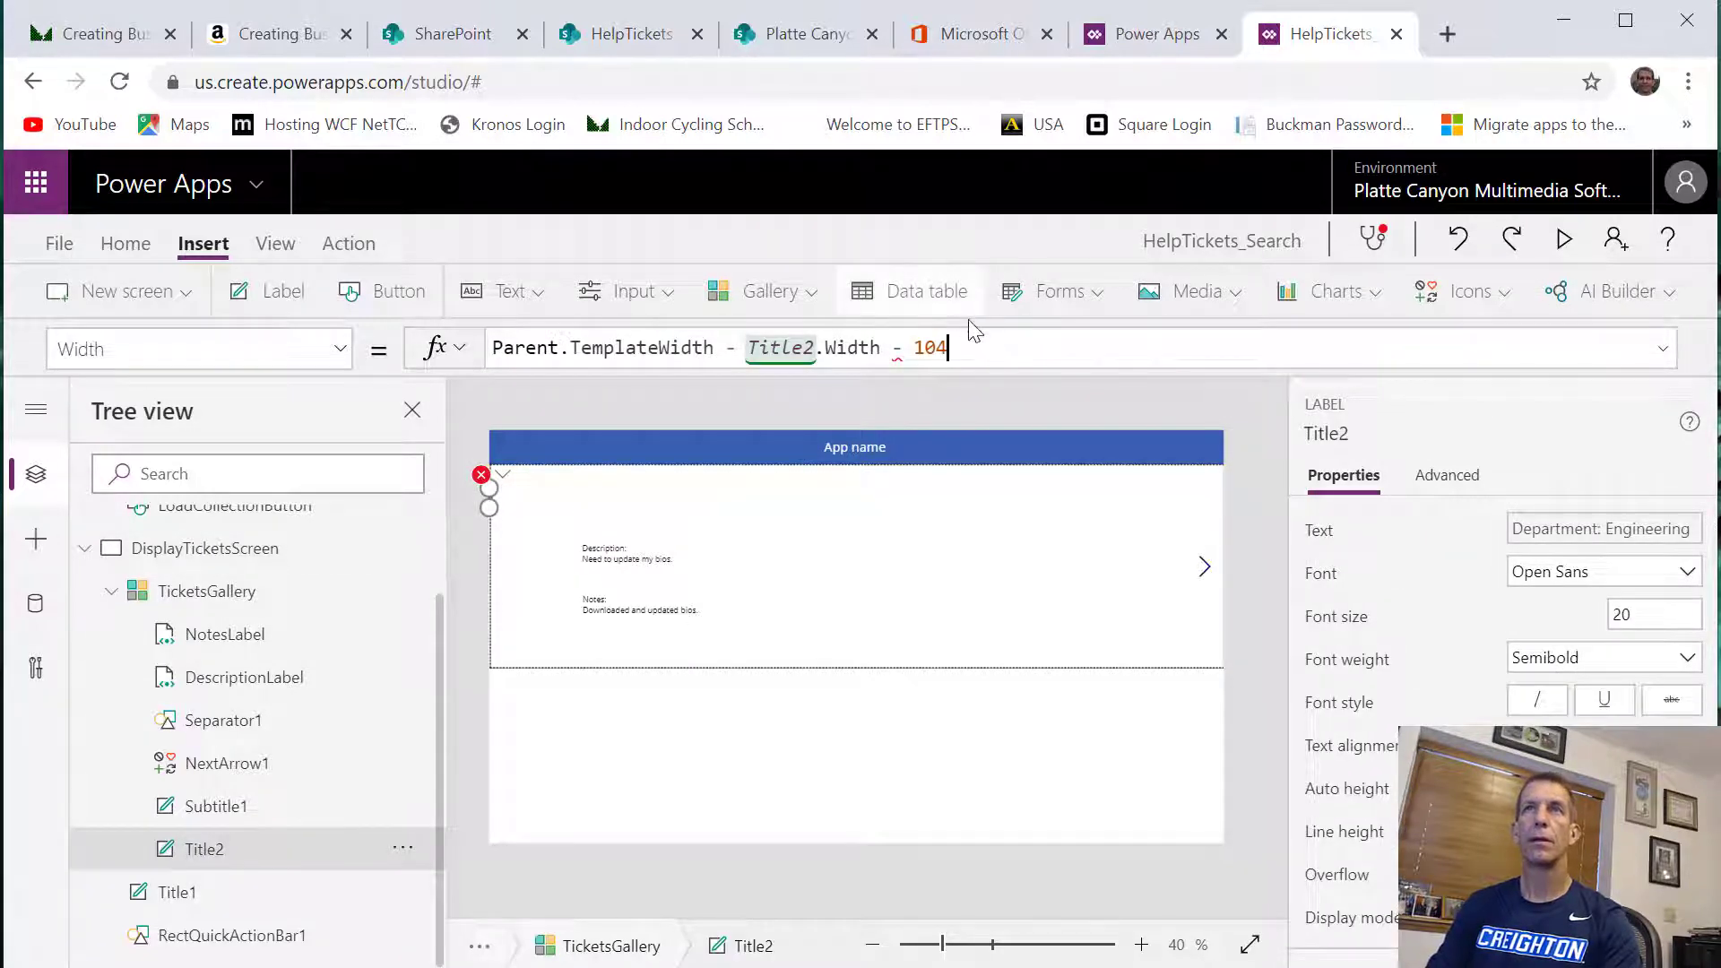
pyautogui.click(955, 347)
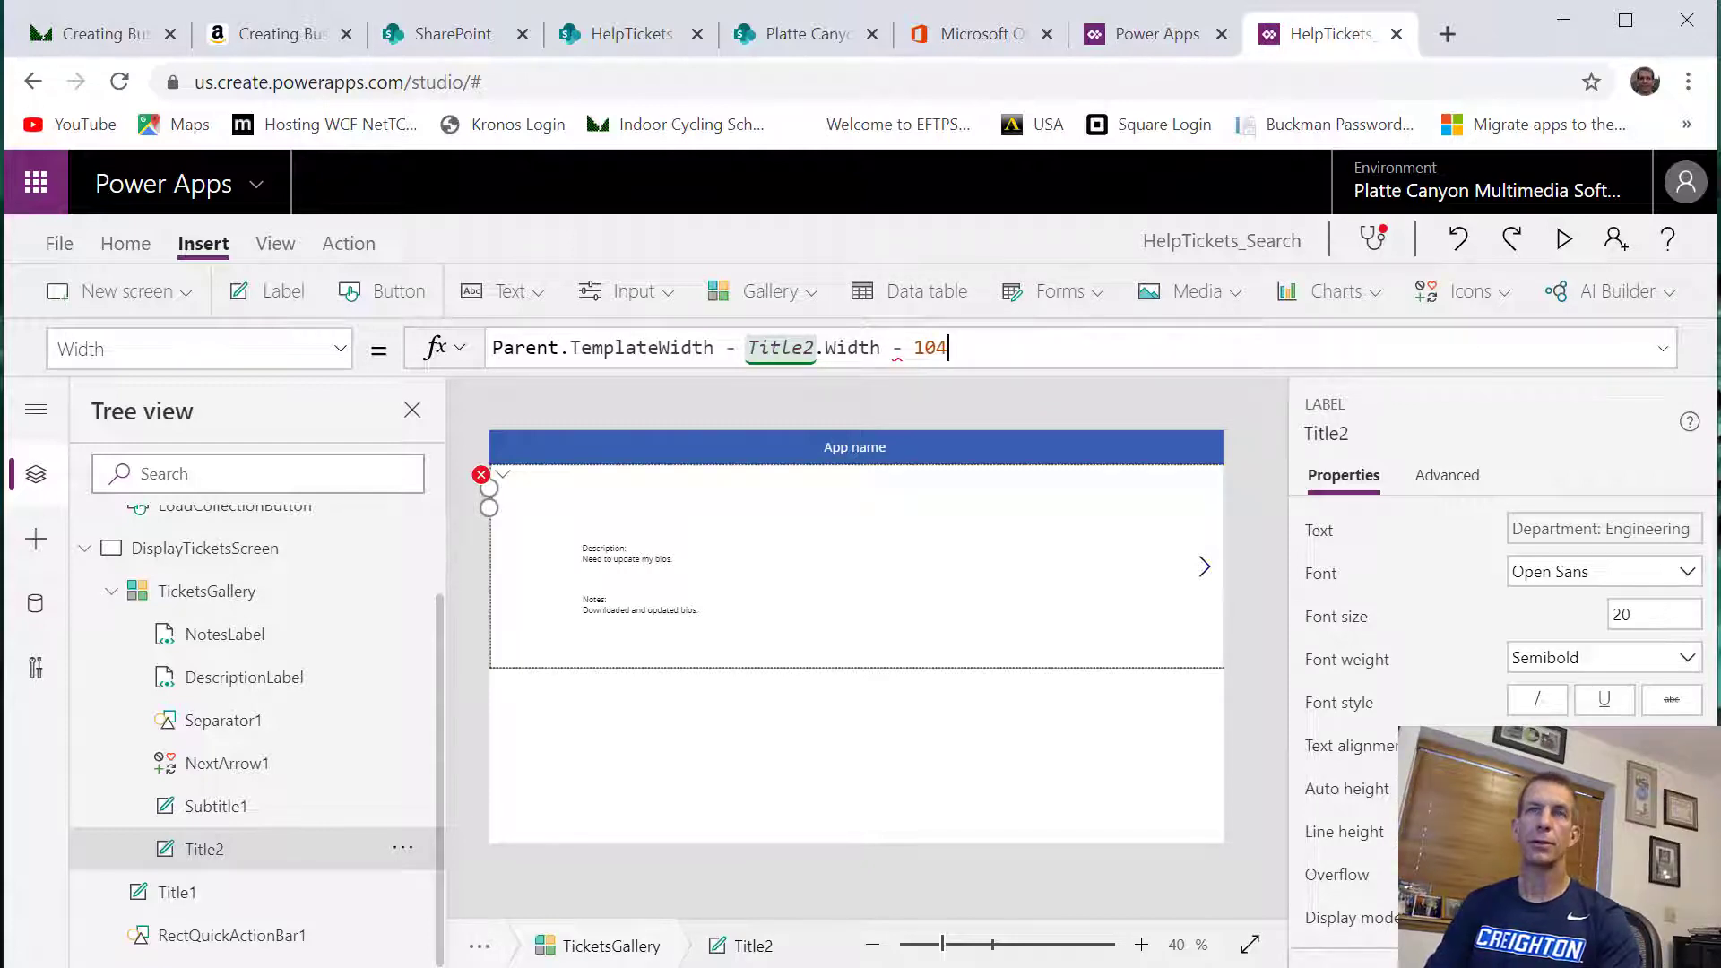
pyautogui.click(244, 676)
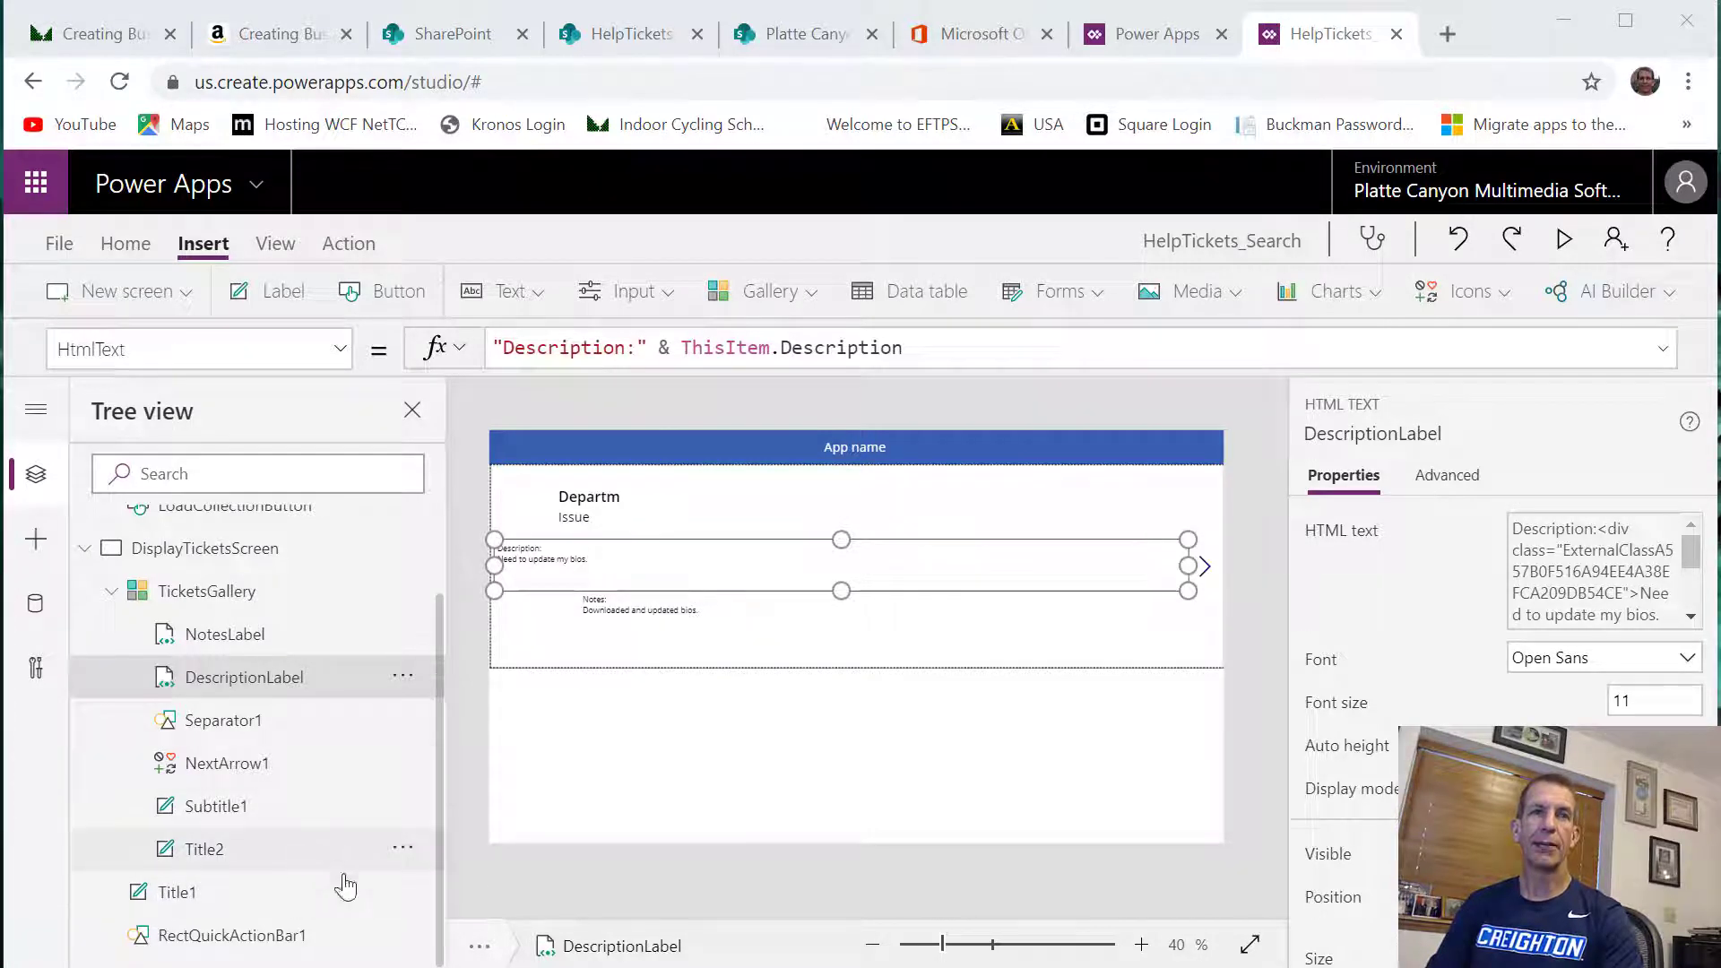
# Stretch the Title2 department label from the gallery row's left edge nearly across the row, to a width of about 1278
pyautogui.click(307, 852)
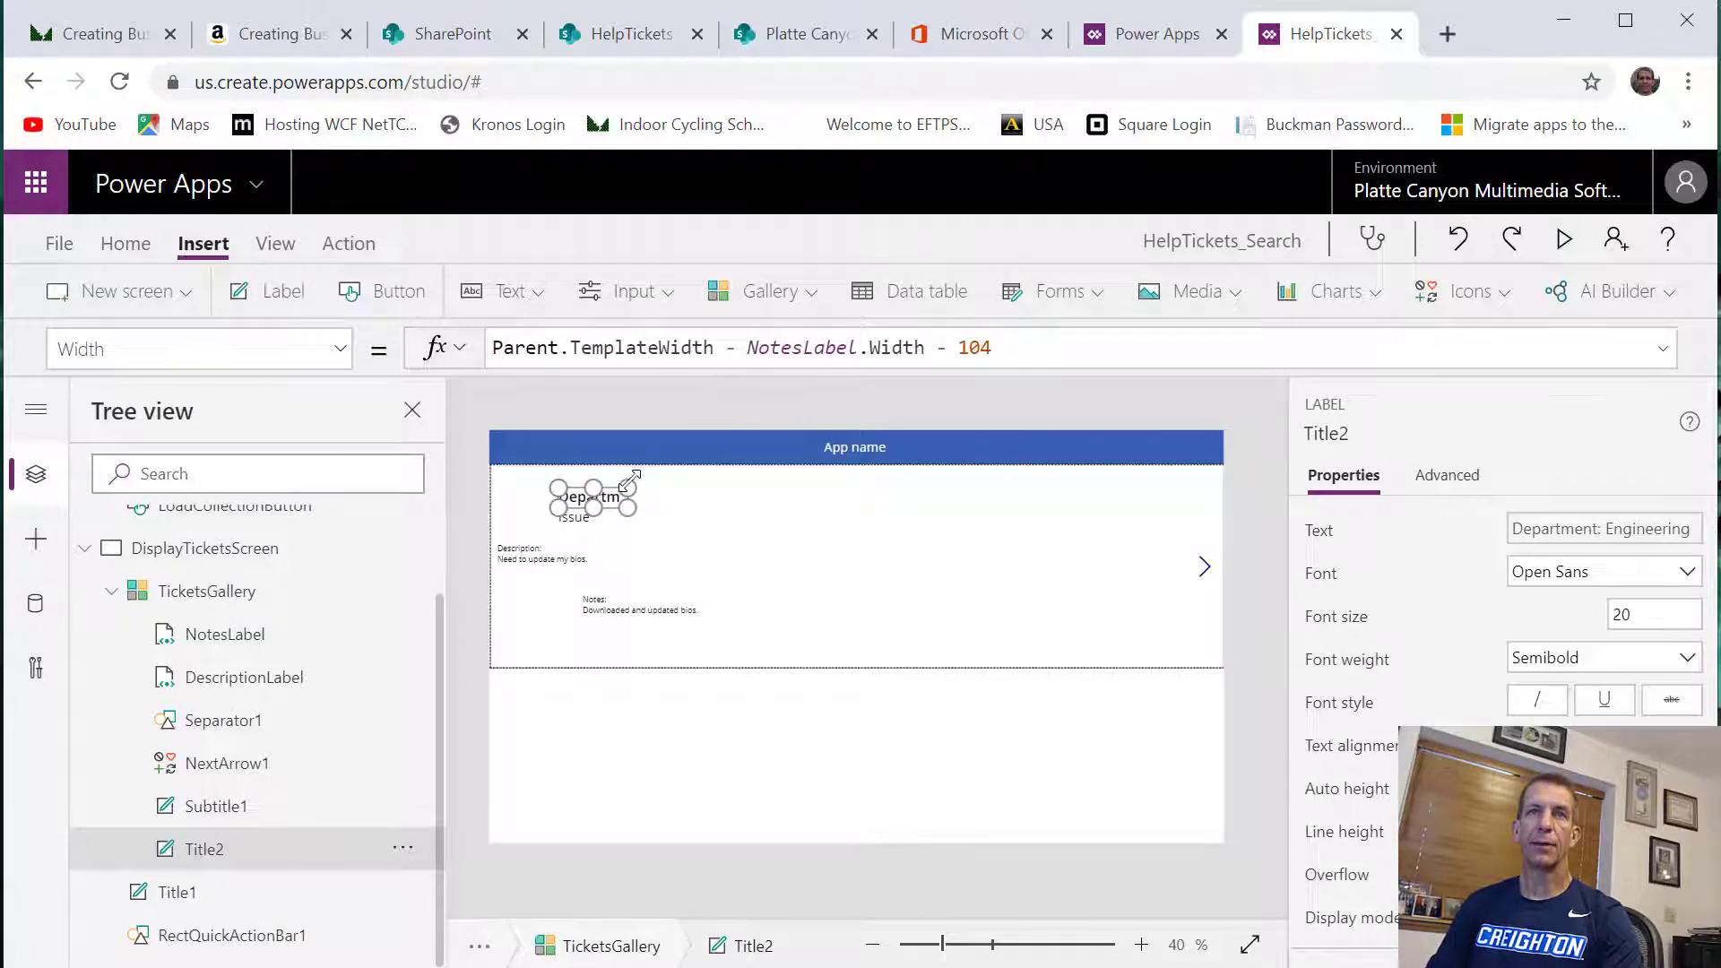
pyautogui.moveTo(629, 480); pyautogui.dragTo(791, 475)
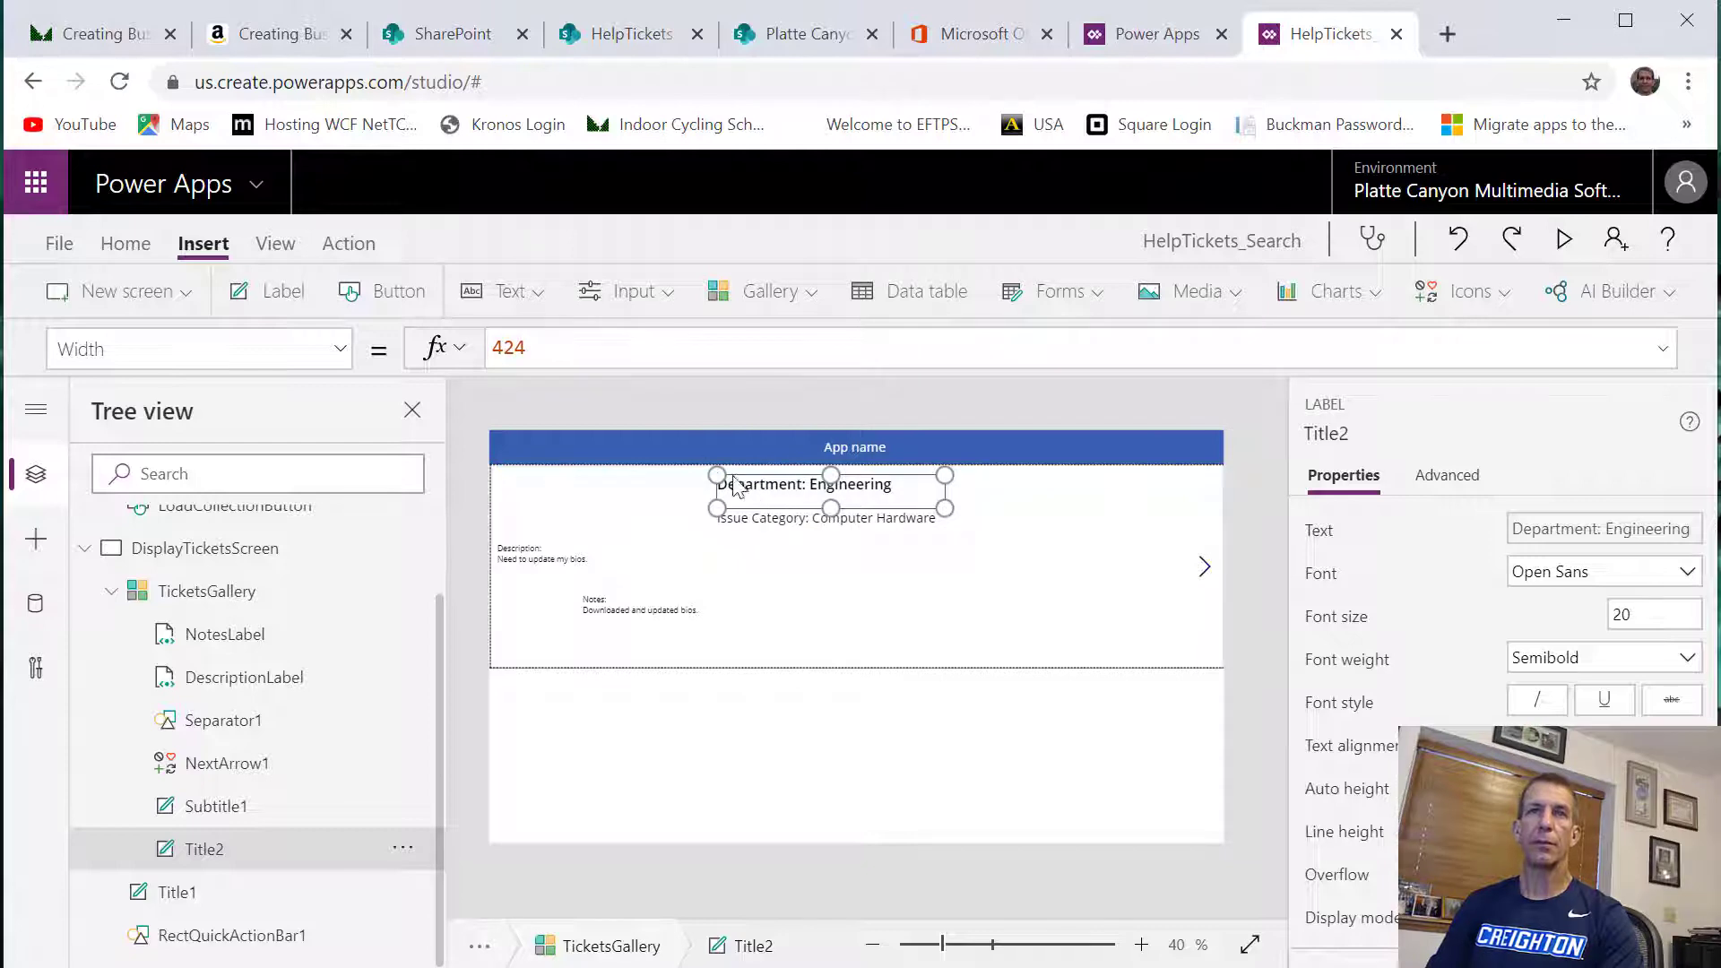
pyautogui.moveTo(718, 476); pyautogui.dragTo(495, 479)
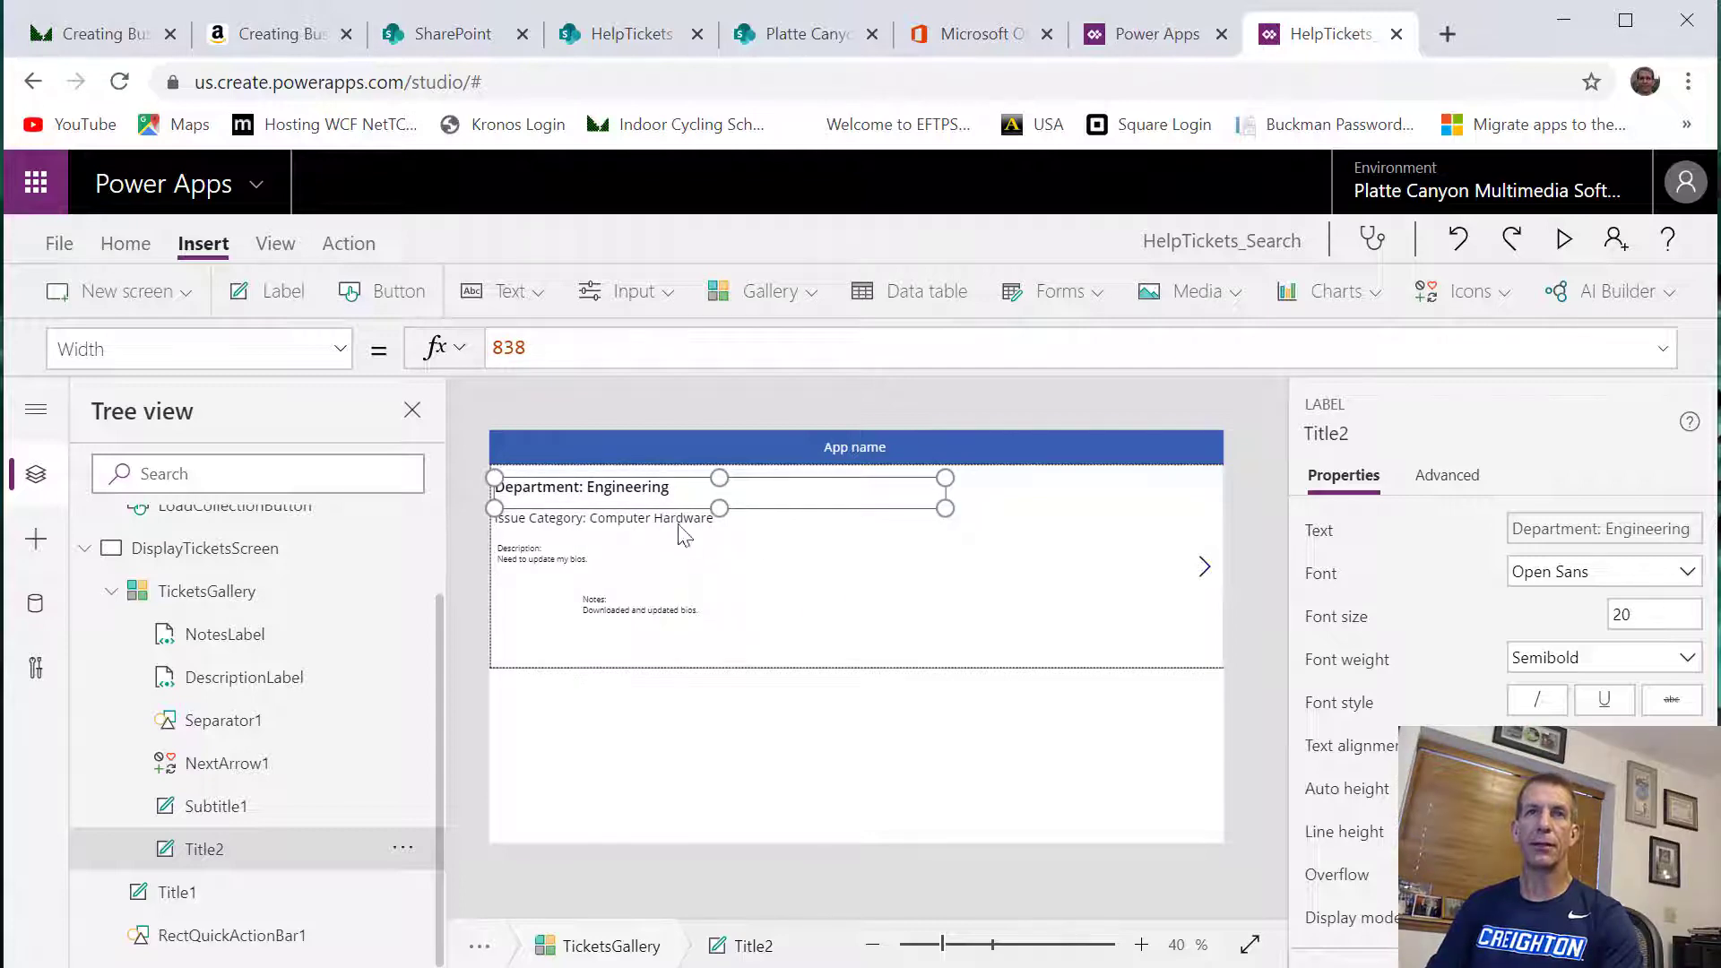
pyautogui.moveTo(945, 479); pyautogui.dragTo(1185, 475)
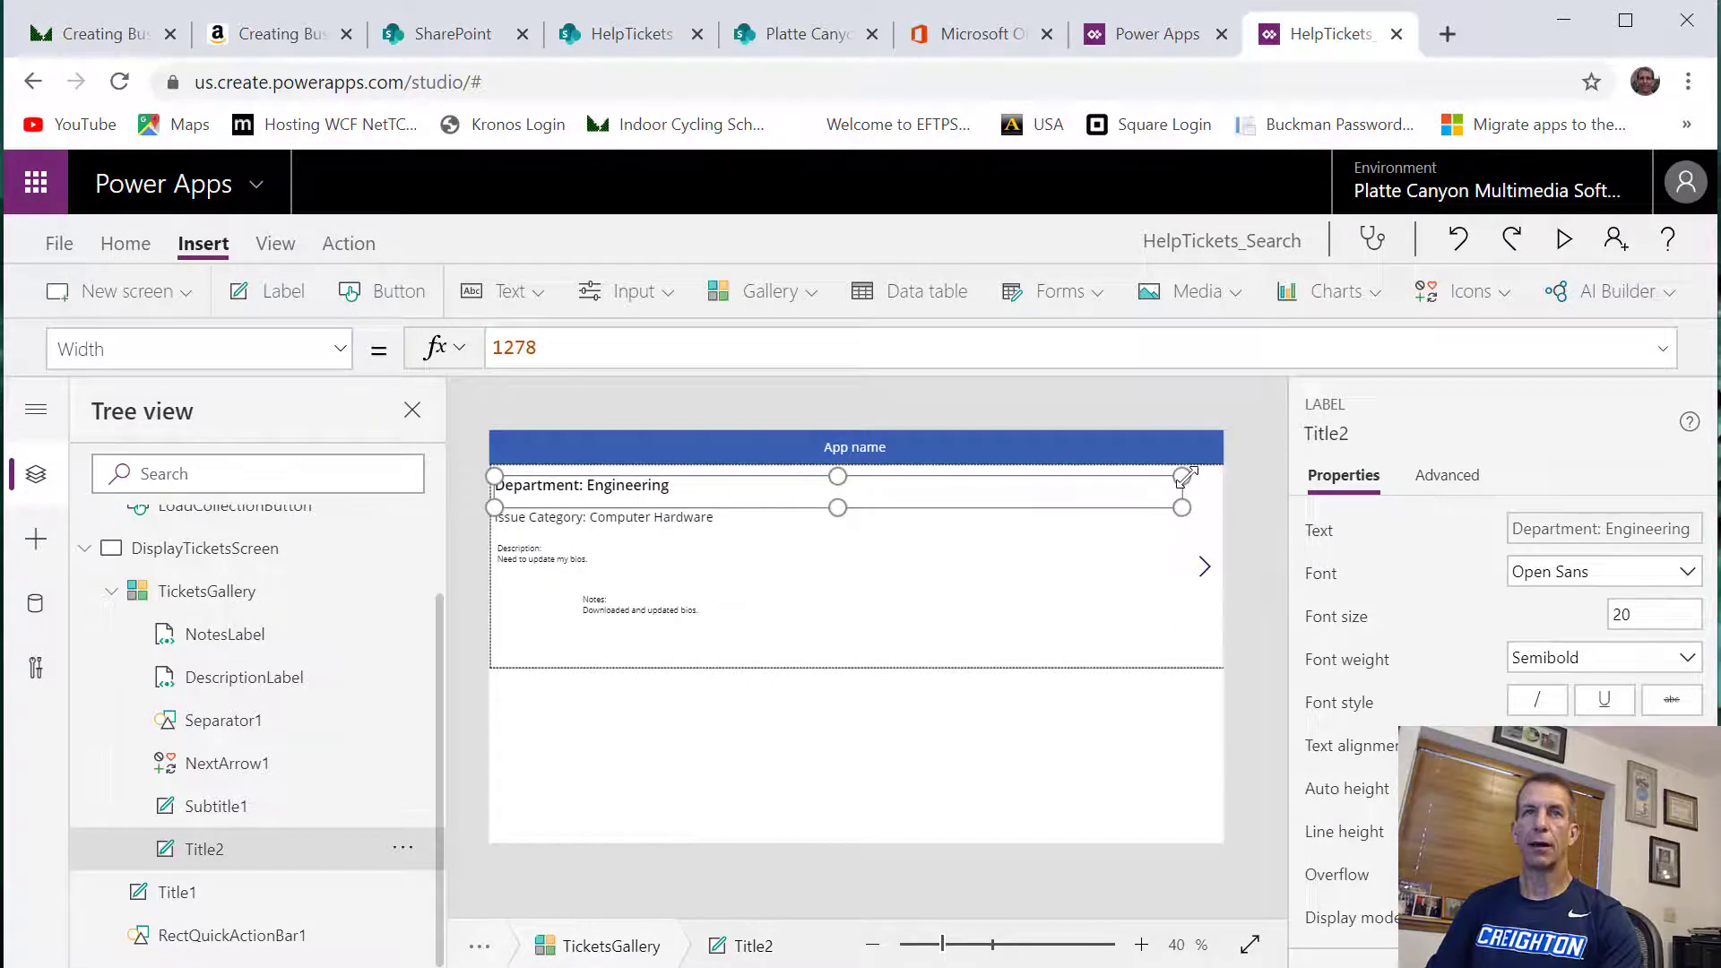
# Delete the NextArrow1 icon from the gallery row and select the Subtitle1 issue category label
pyautogui.click(1205, 568)
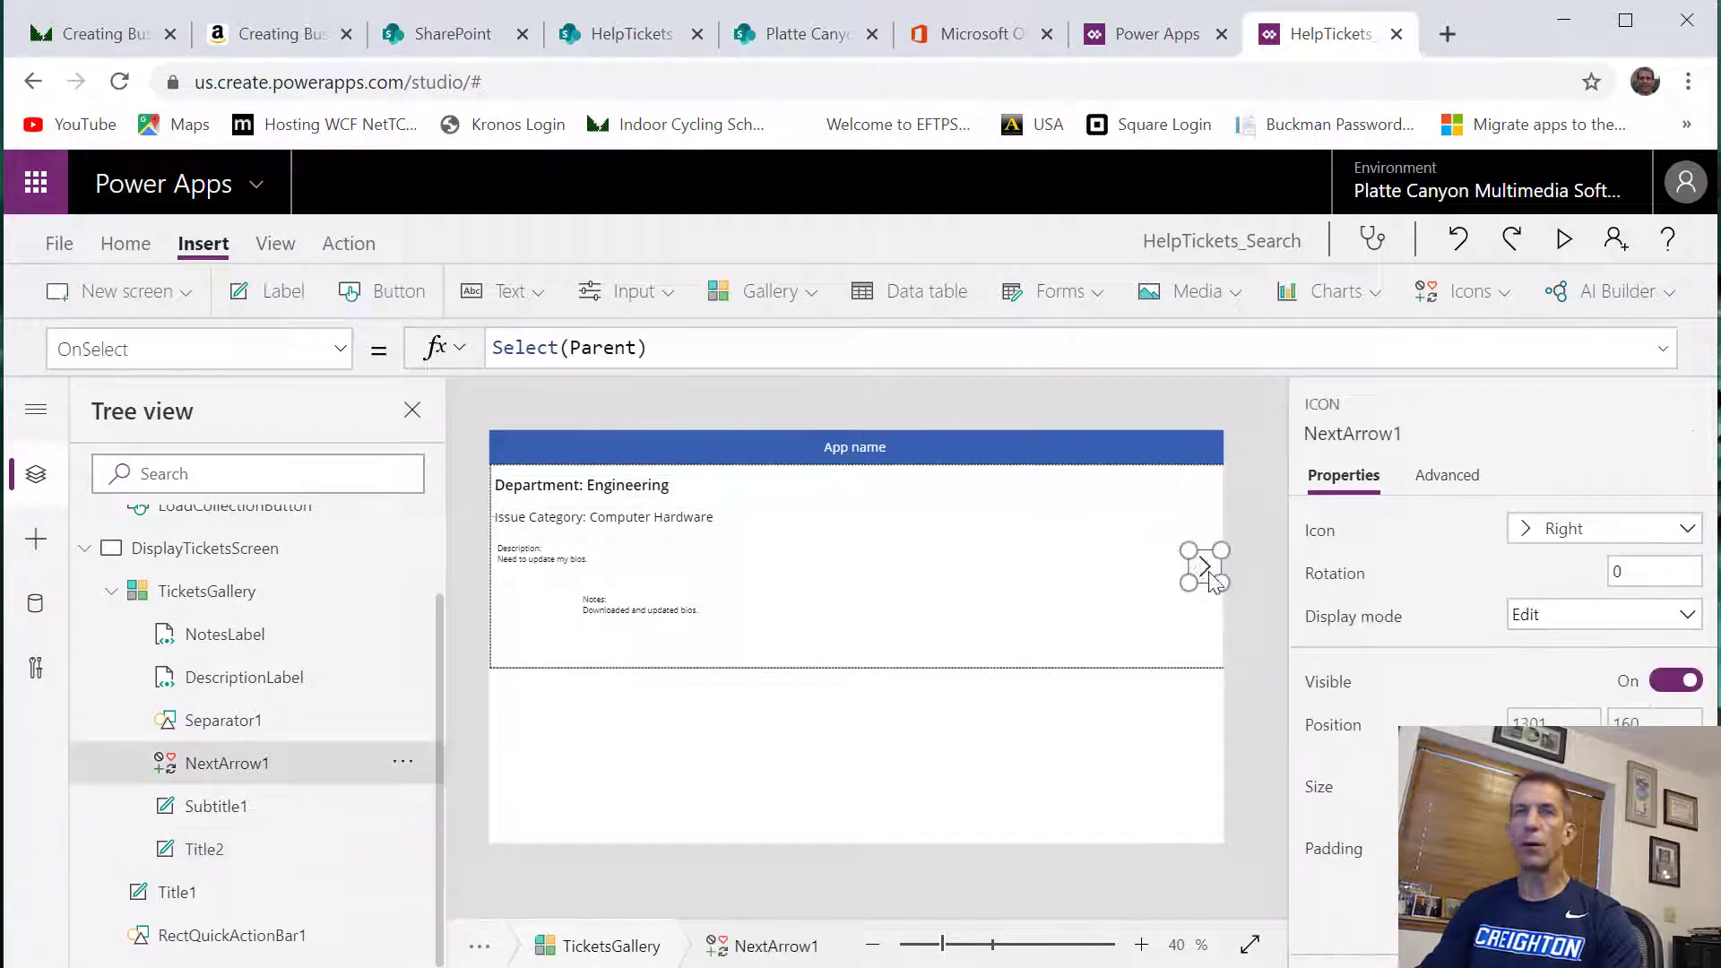
pyautogui.press('Delete')
pyautogui.click(703, 527)
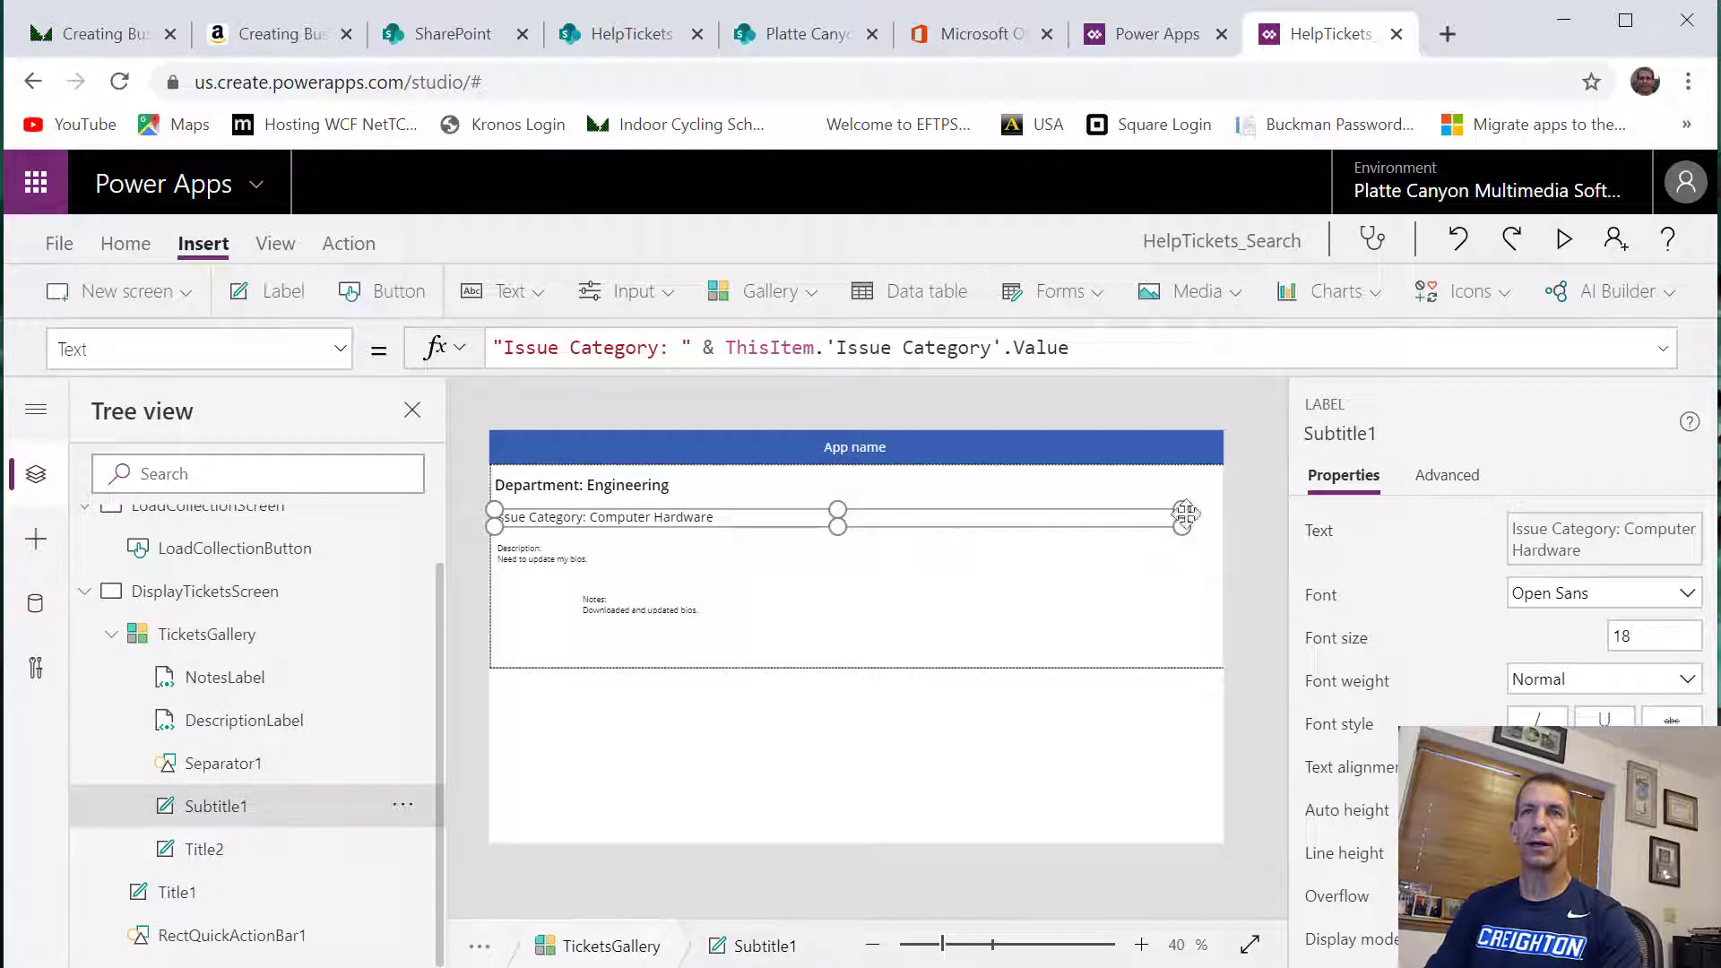
# Enlarge NotesLabel to align with the other labels' left edge, reach slightly farther right, and extend down almost to the row's lower border
pyautogui.click(596, 612)
pyautogui.click(570, 620)
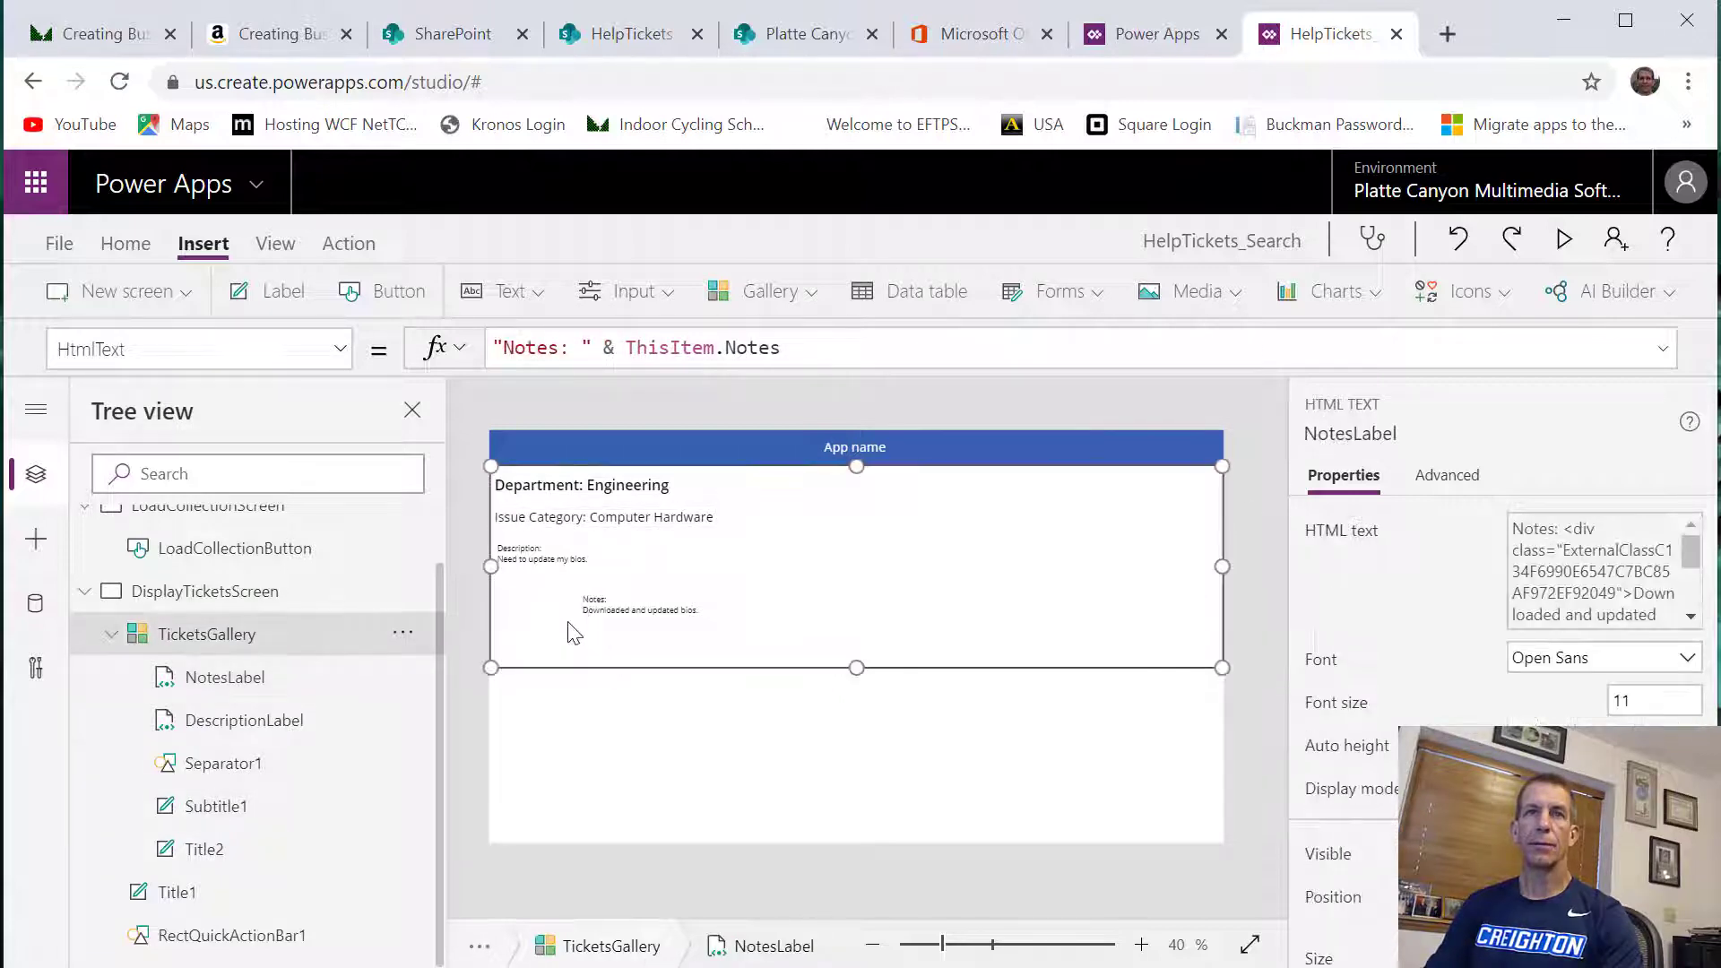
pyautogui.click(583, 610)
pyautogui.moveTo(573, 616); pyautogui.dragTo(494, 616)
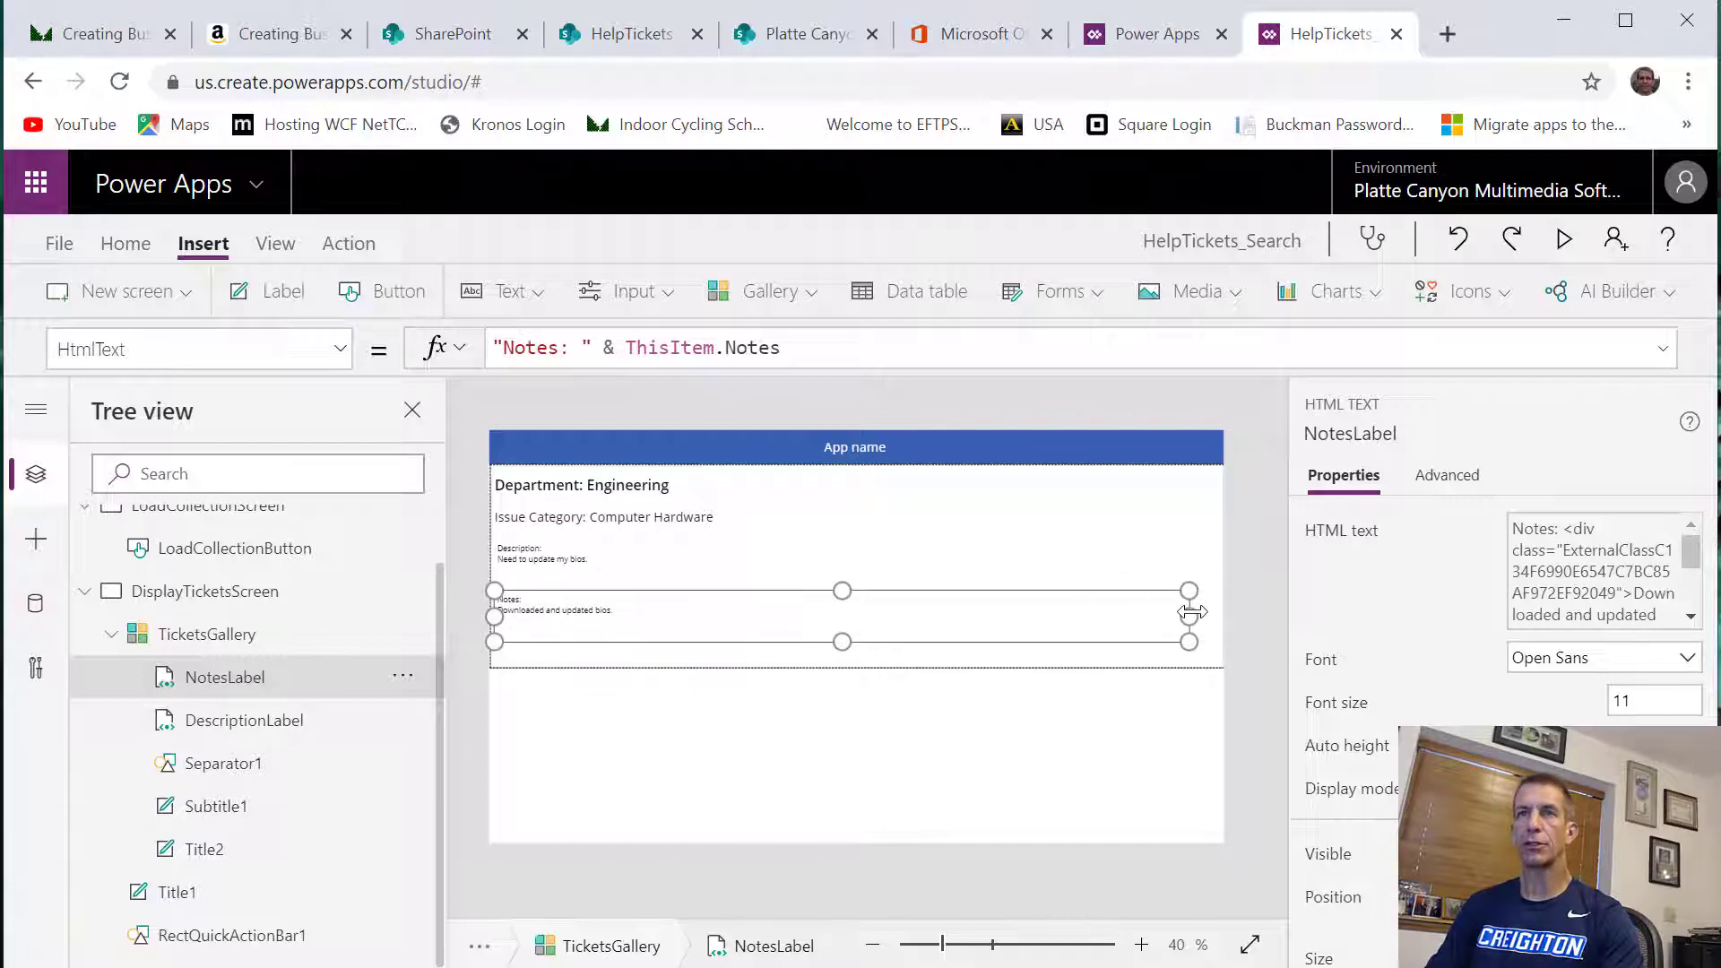
pyautogui.moveTo(1192, 612); pyautogui.dragTo(1208, 607)
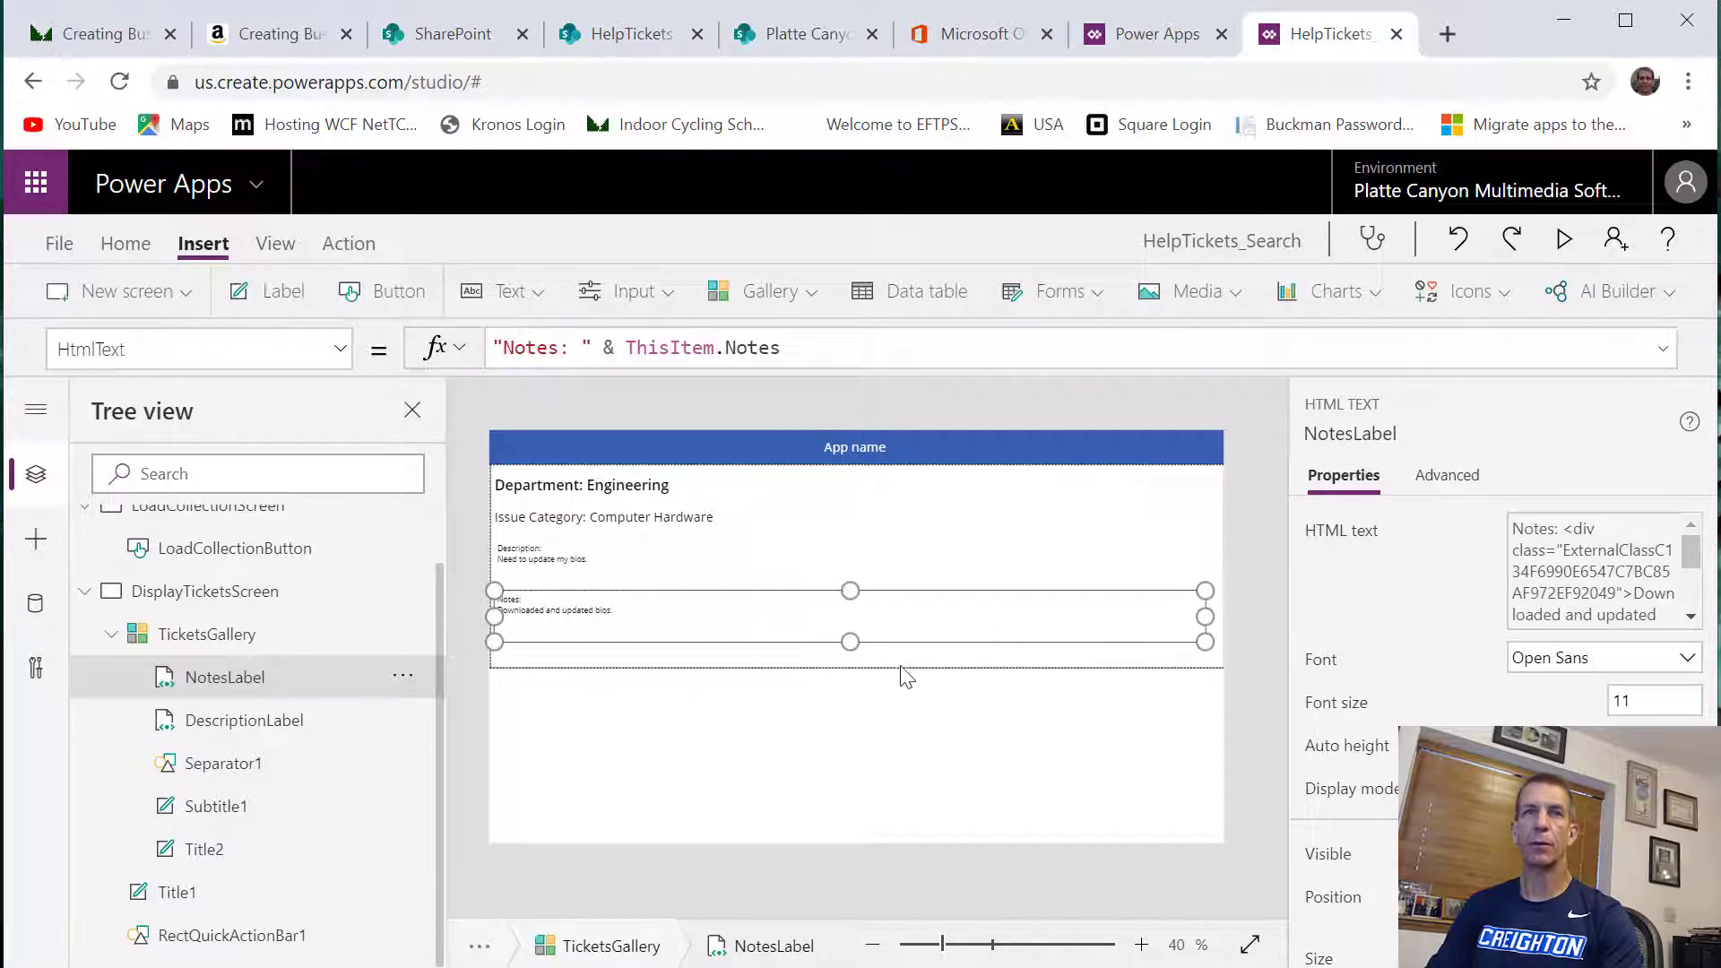
pyautogui.moveTo(850, 644); pyautogui.dragTo(851, 661)
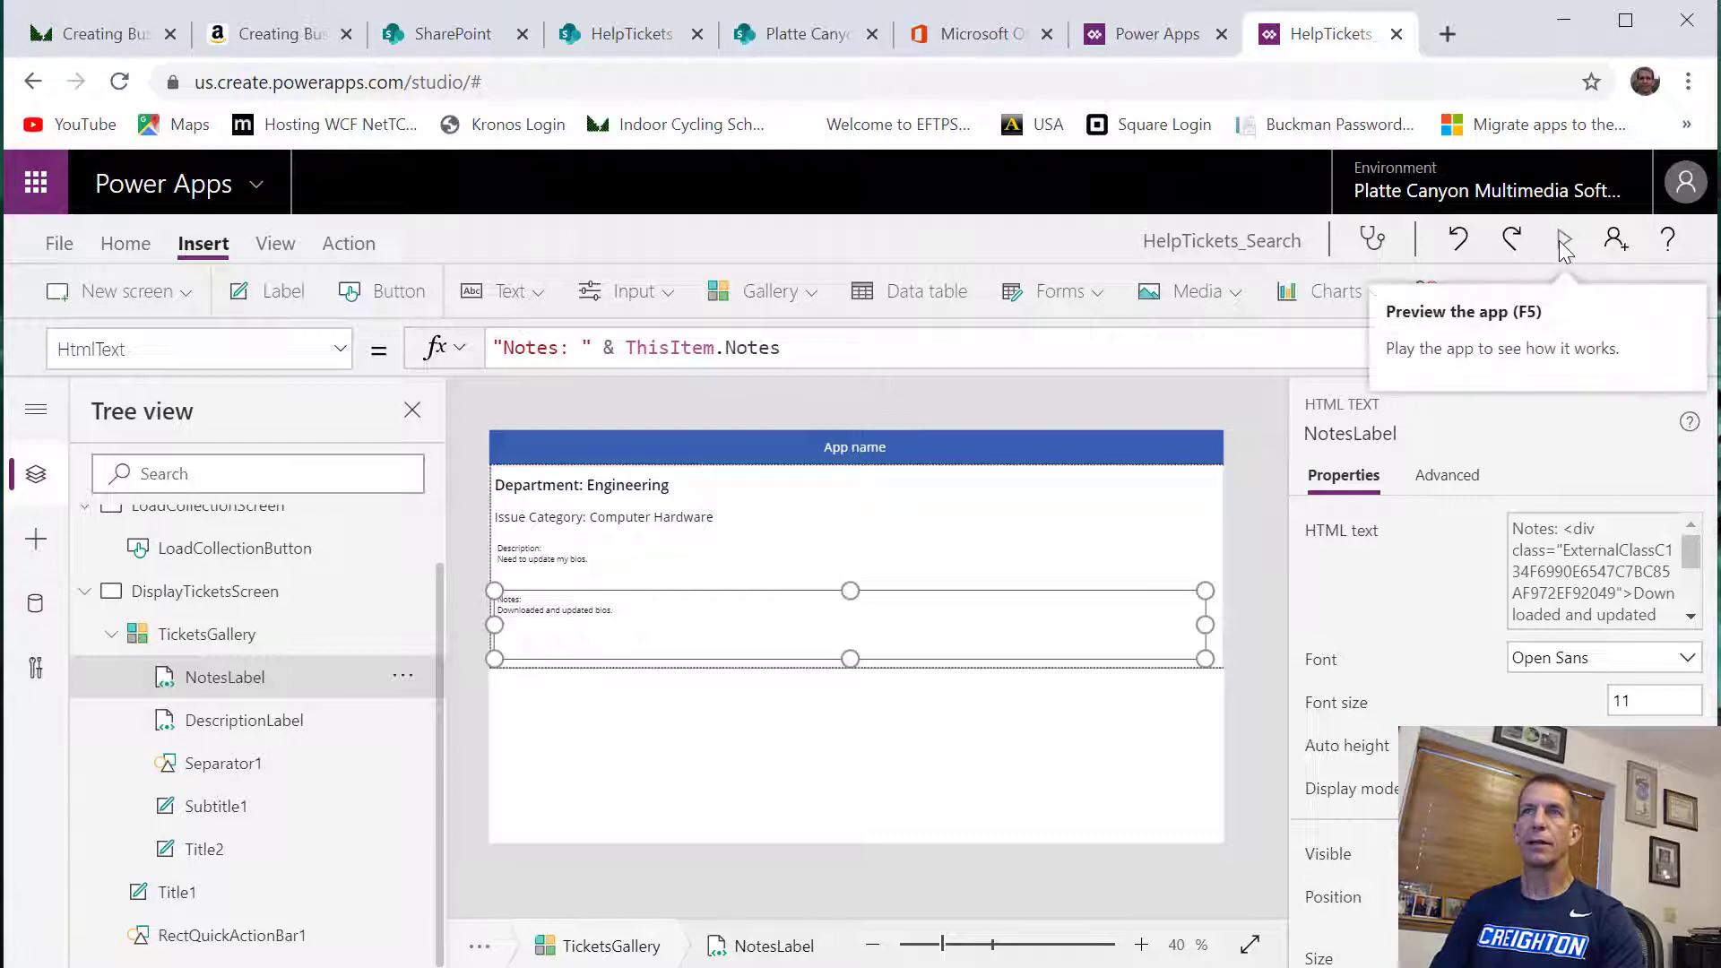
# Preview the app from LoadCollectionScreen, load the help tickets to check the gallery layout, and return to editing
pyautogui.click(182, 513)
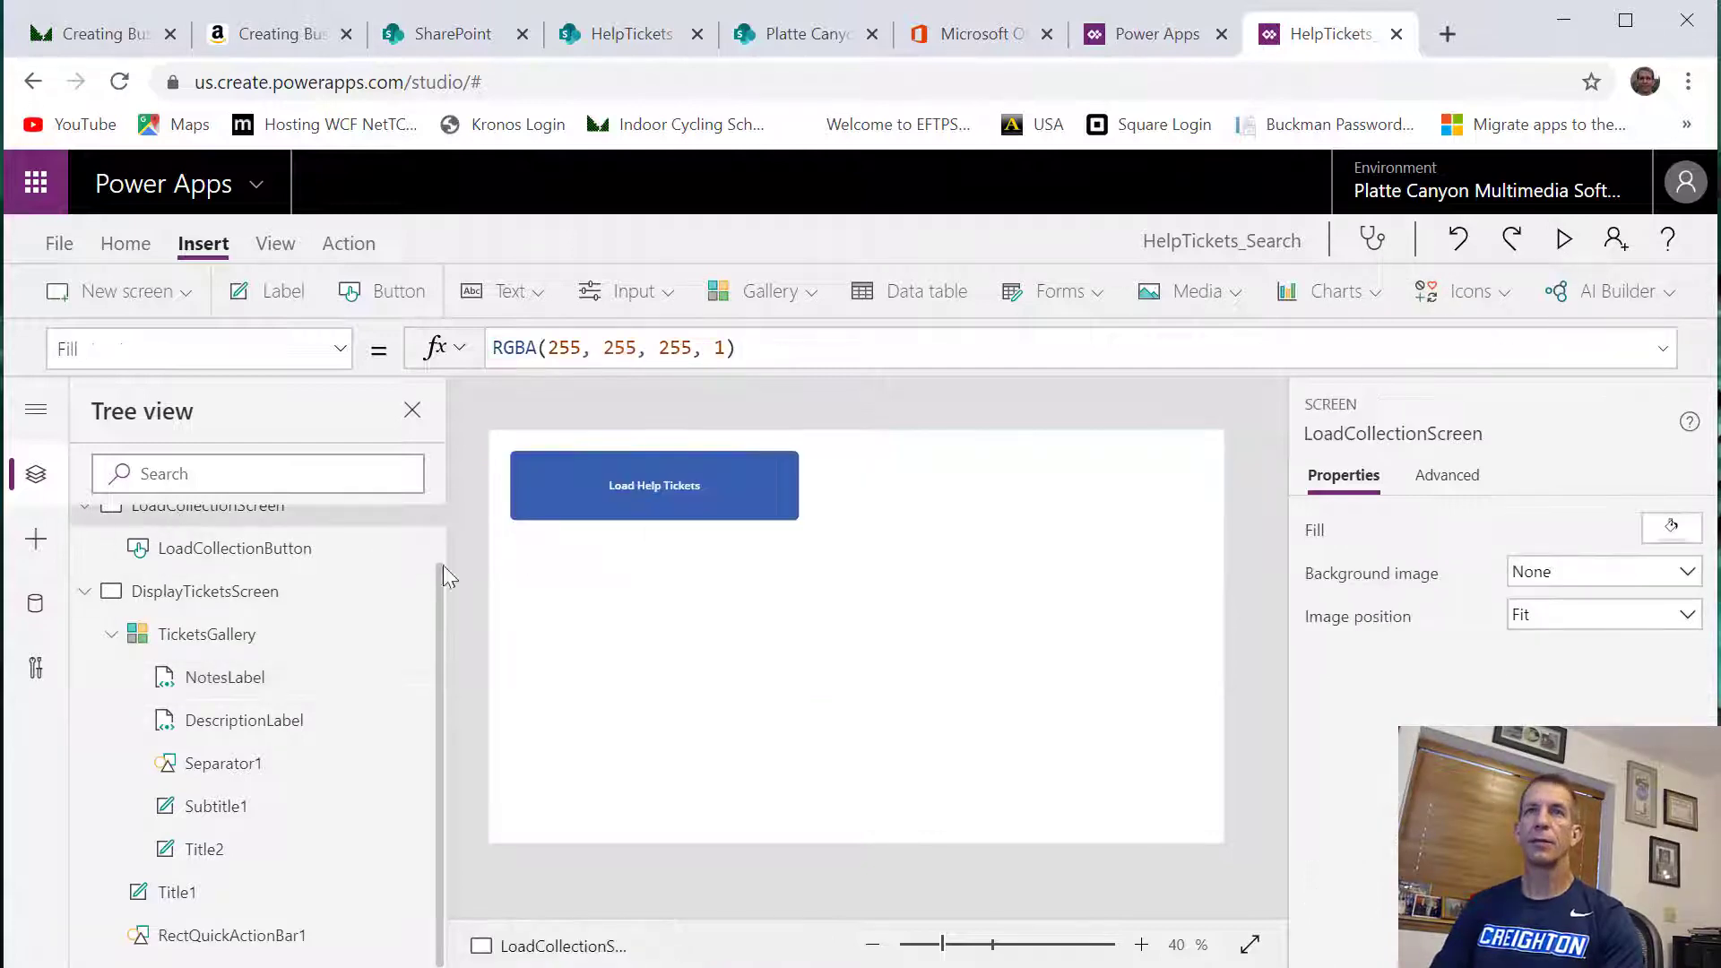
pyautogui.click(632, 484)
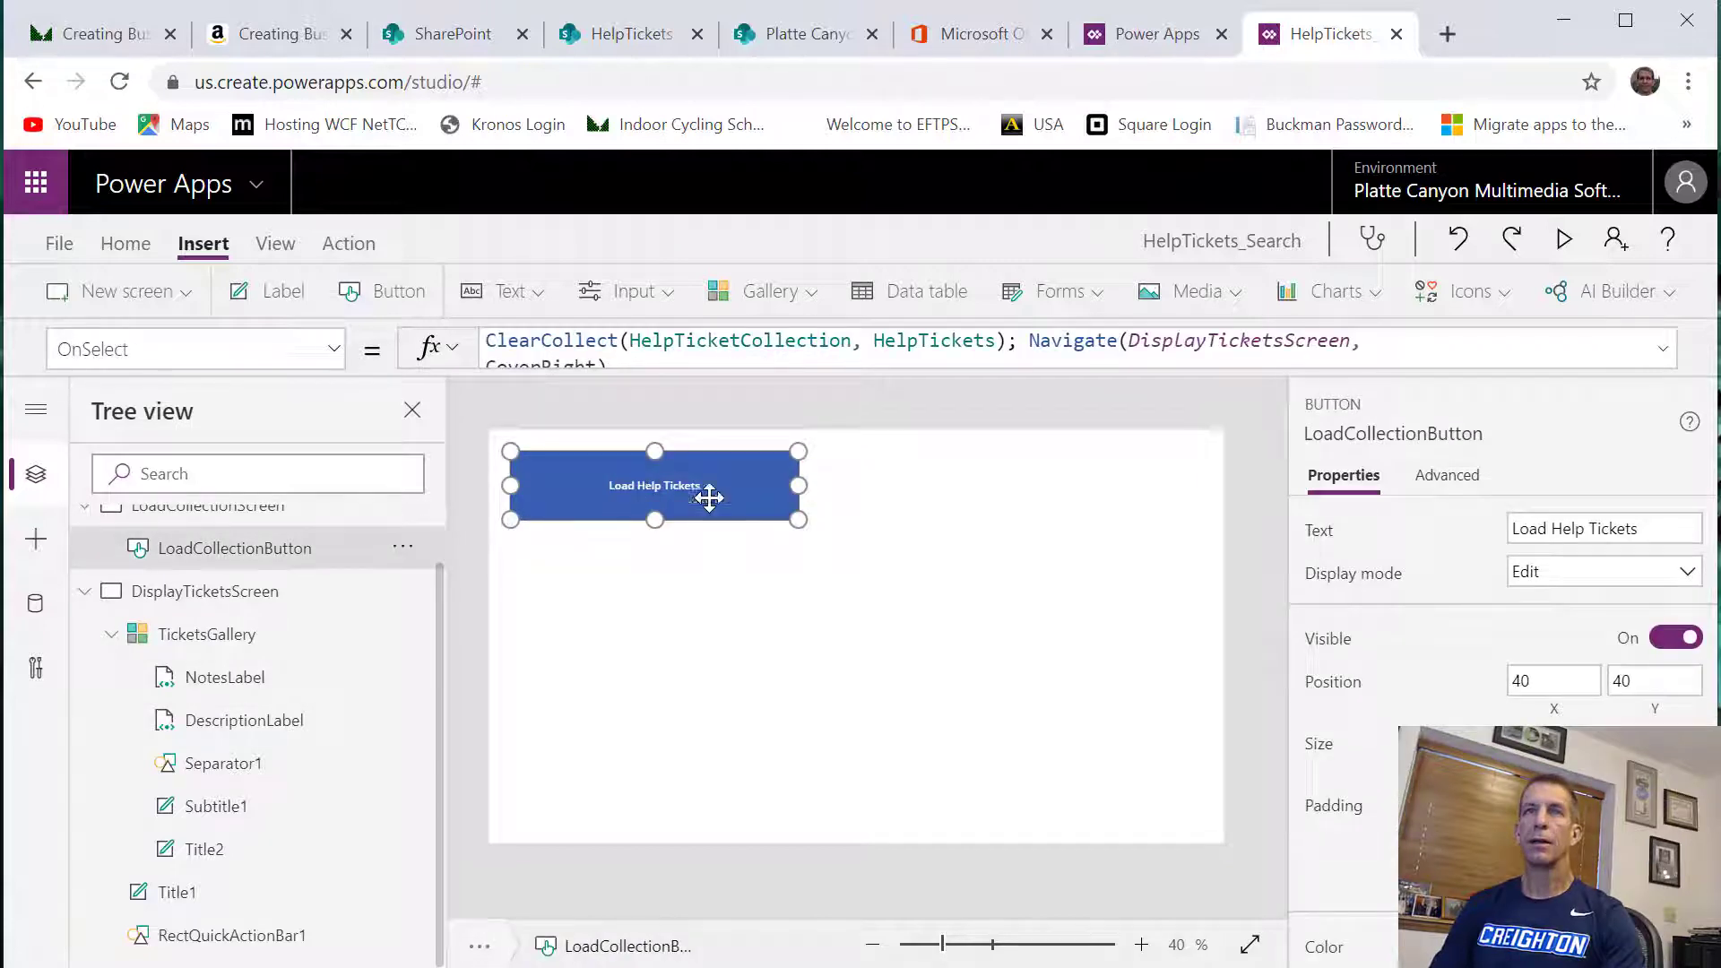
pyautogui.click(1565, 241)
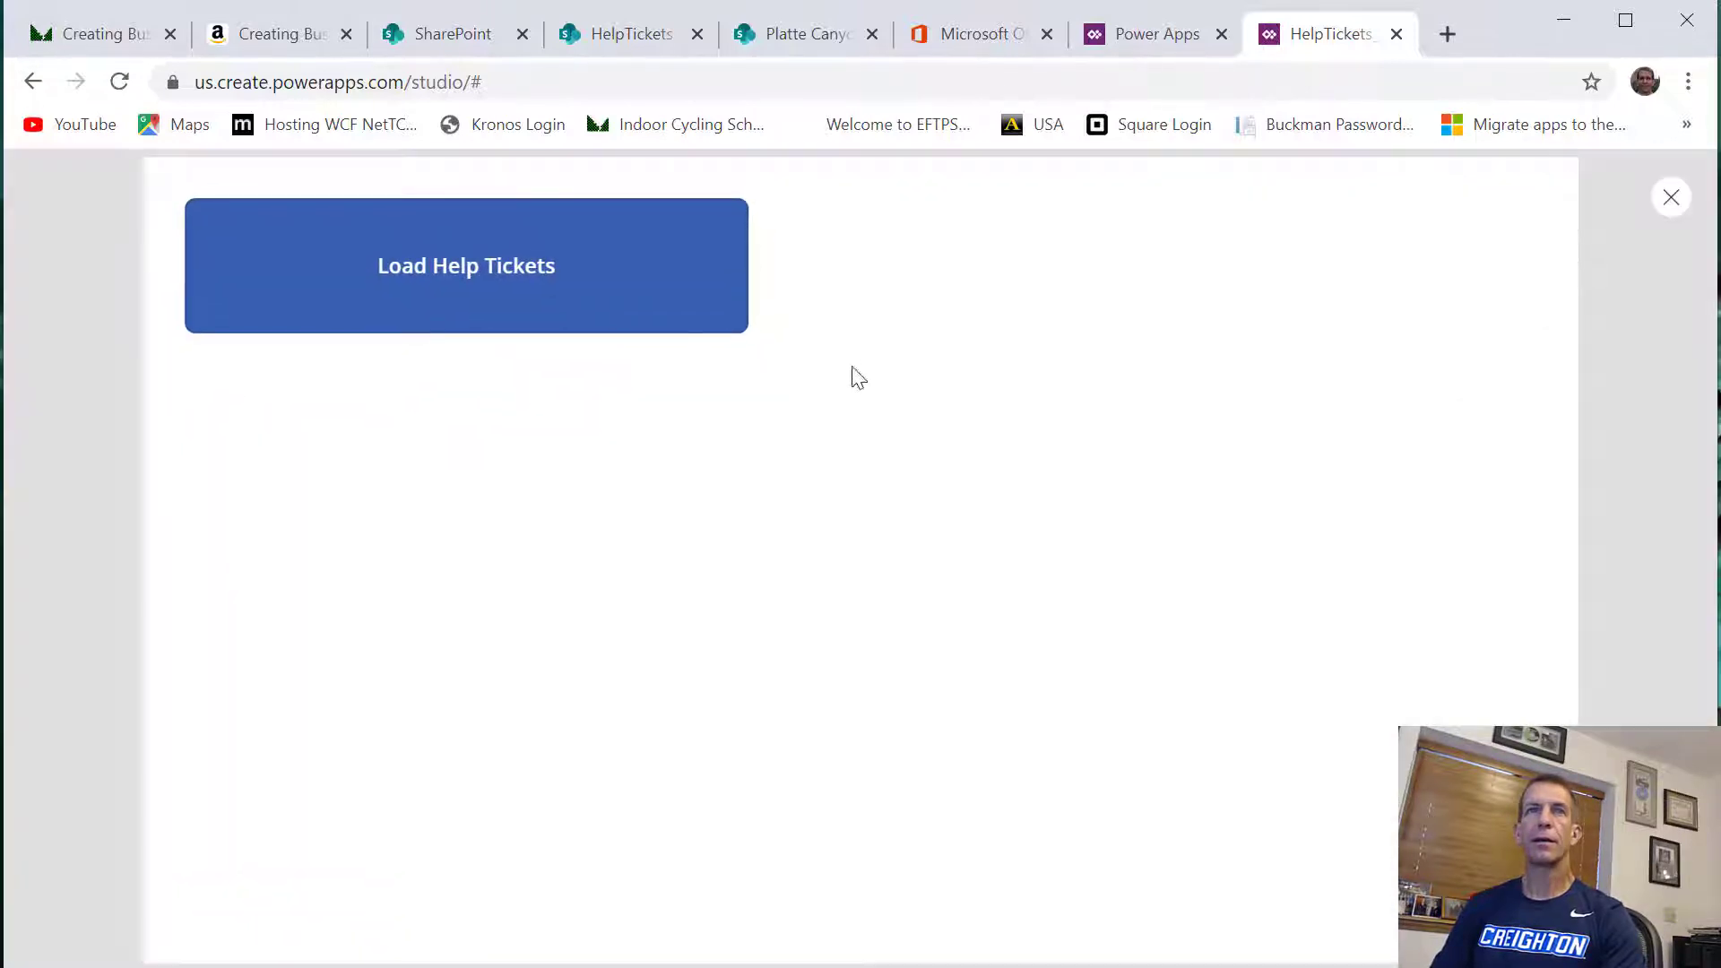
pyautogui.click(594, 317)
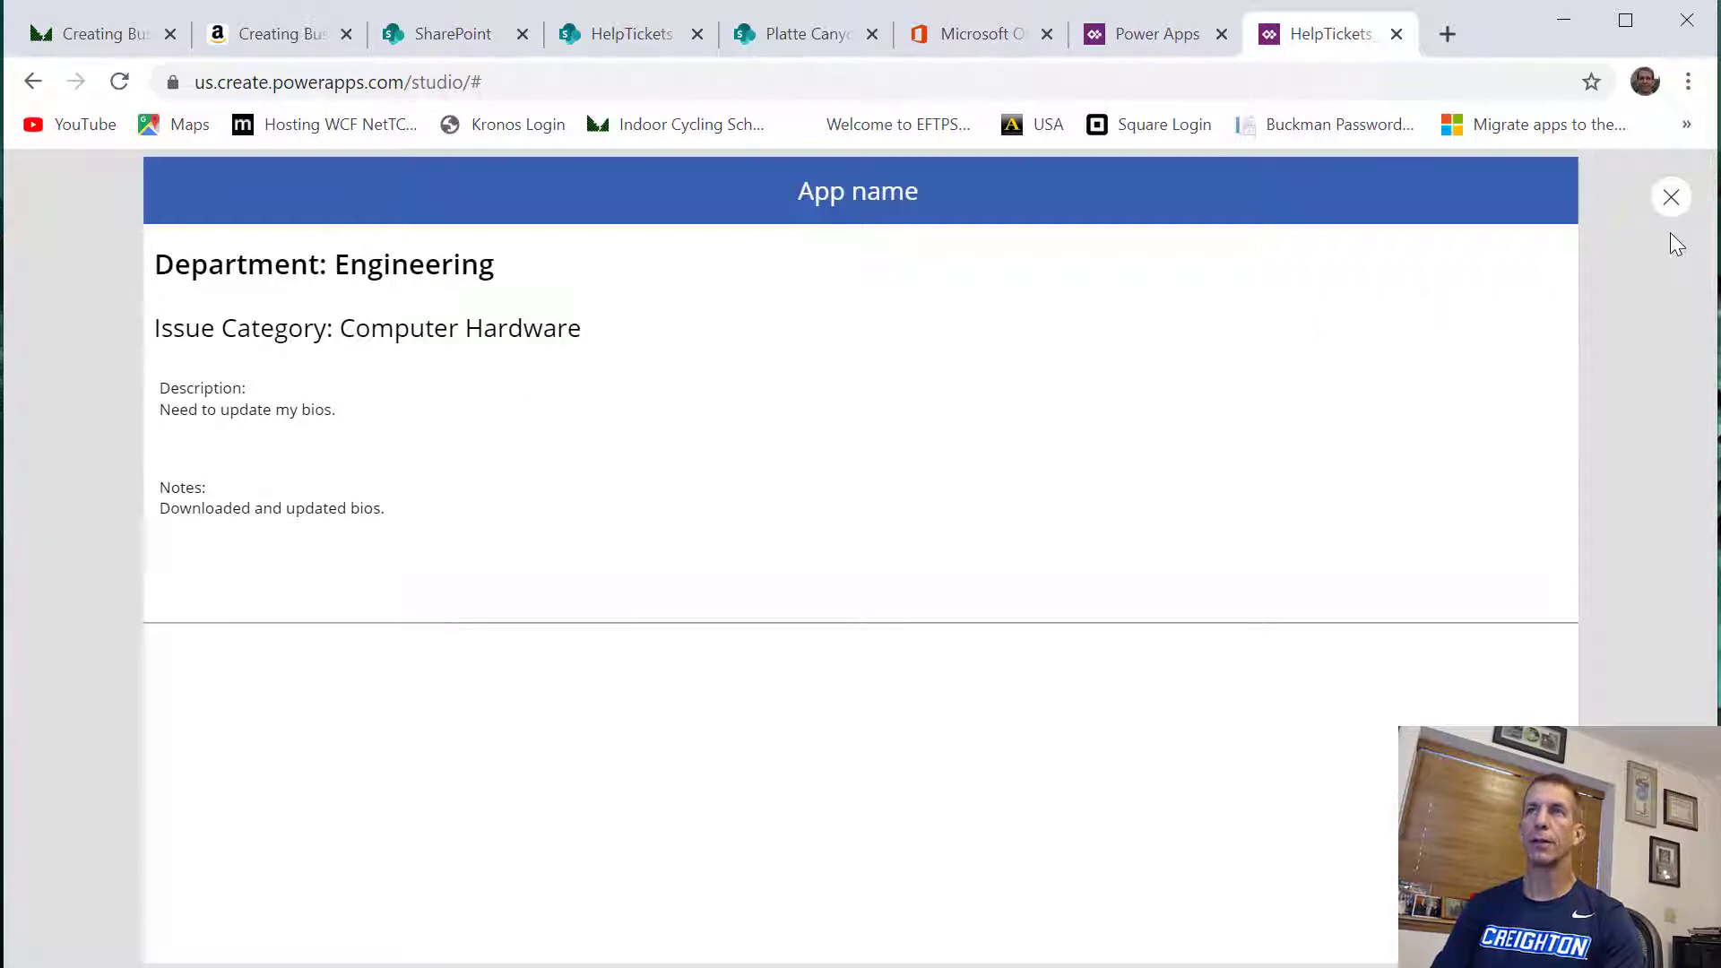
pyautogui.click(1671, 197)
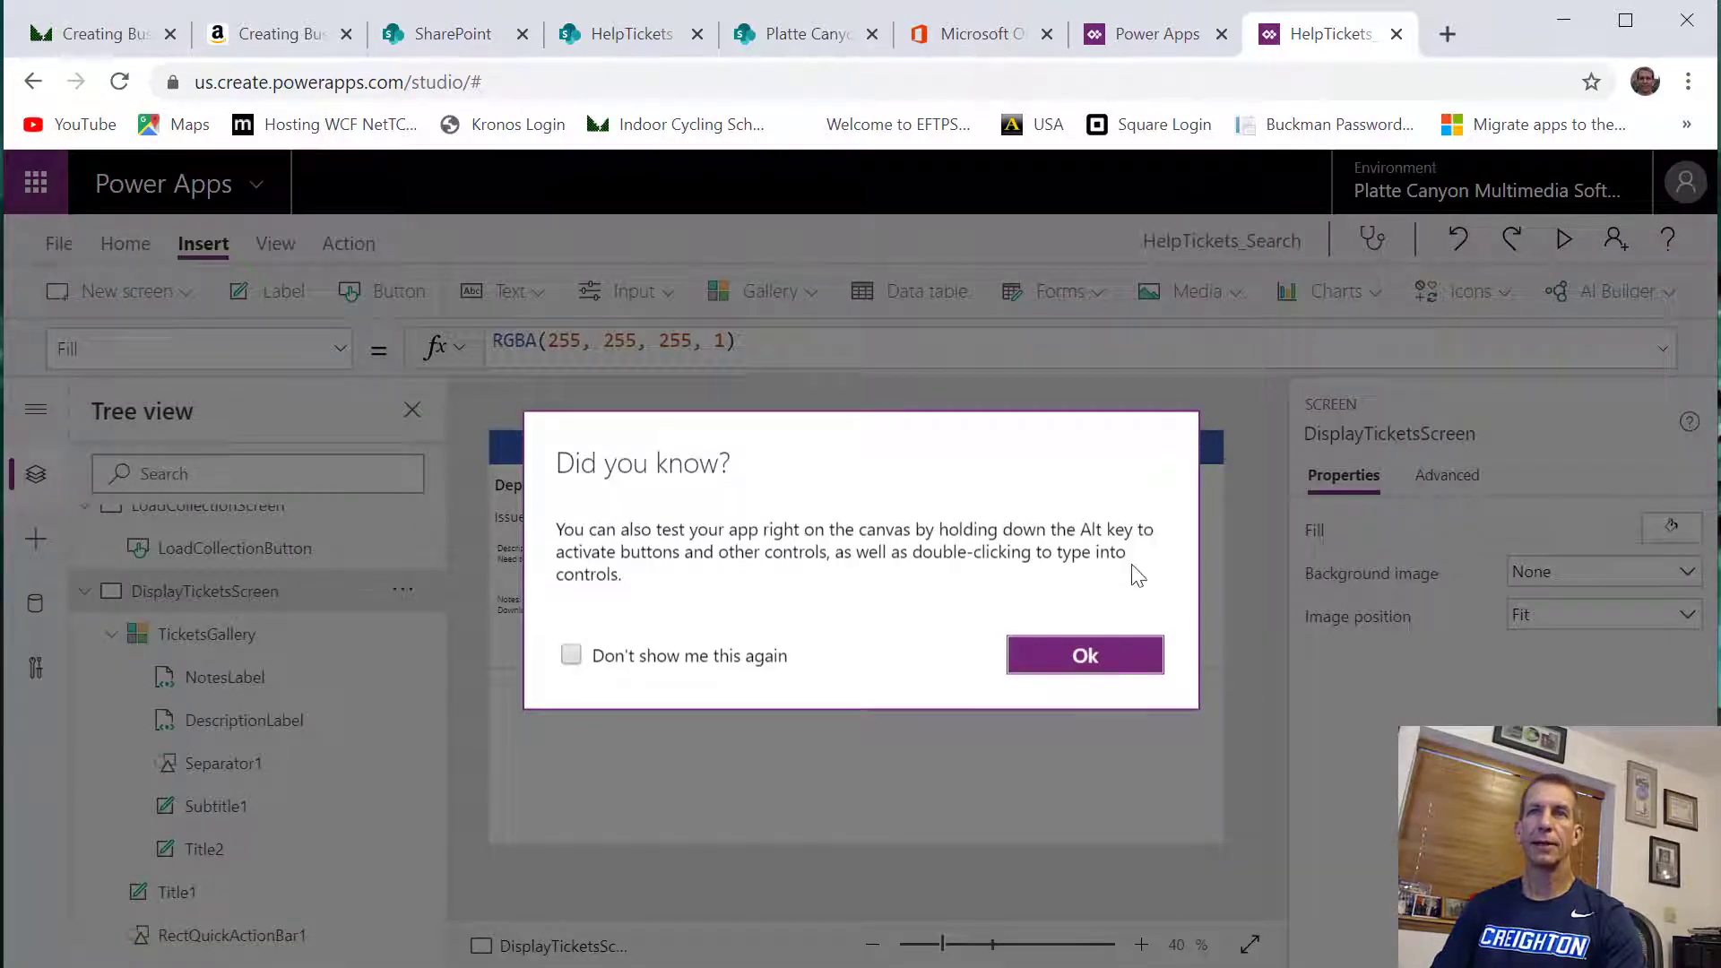
pyautogui.click(1082, 657)
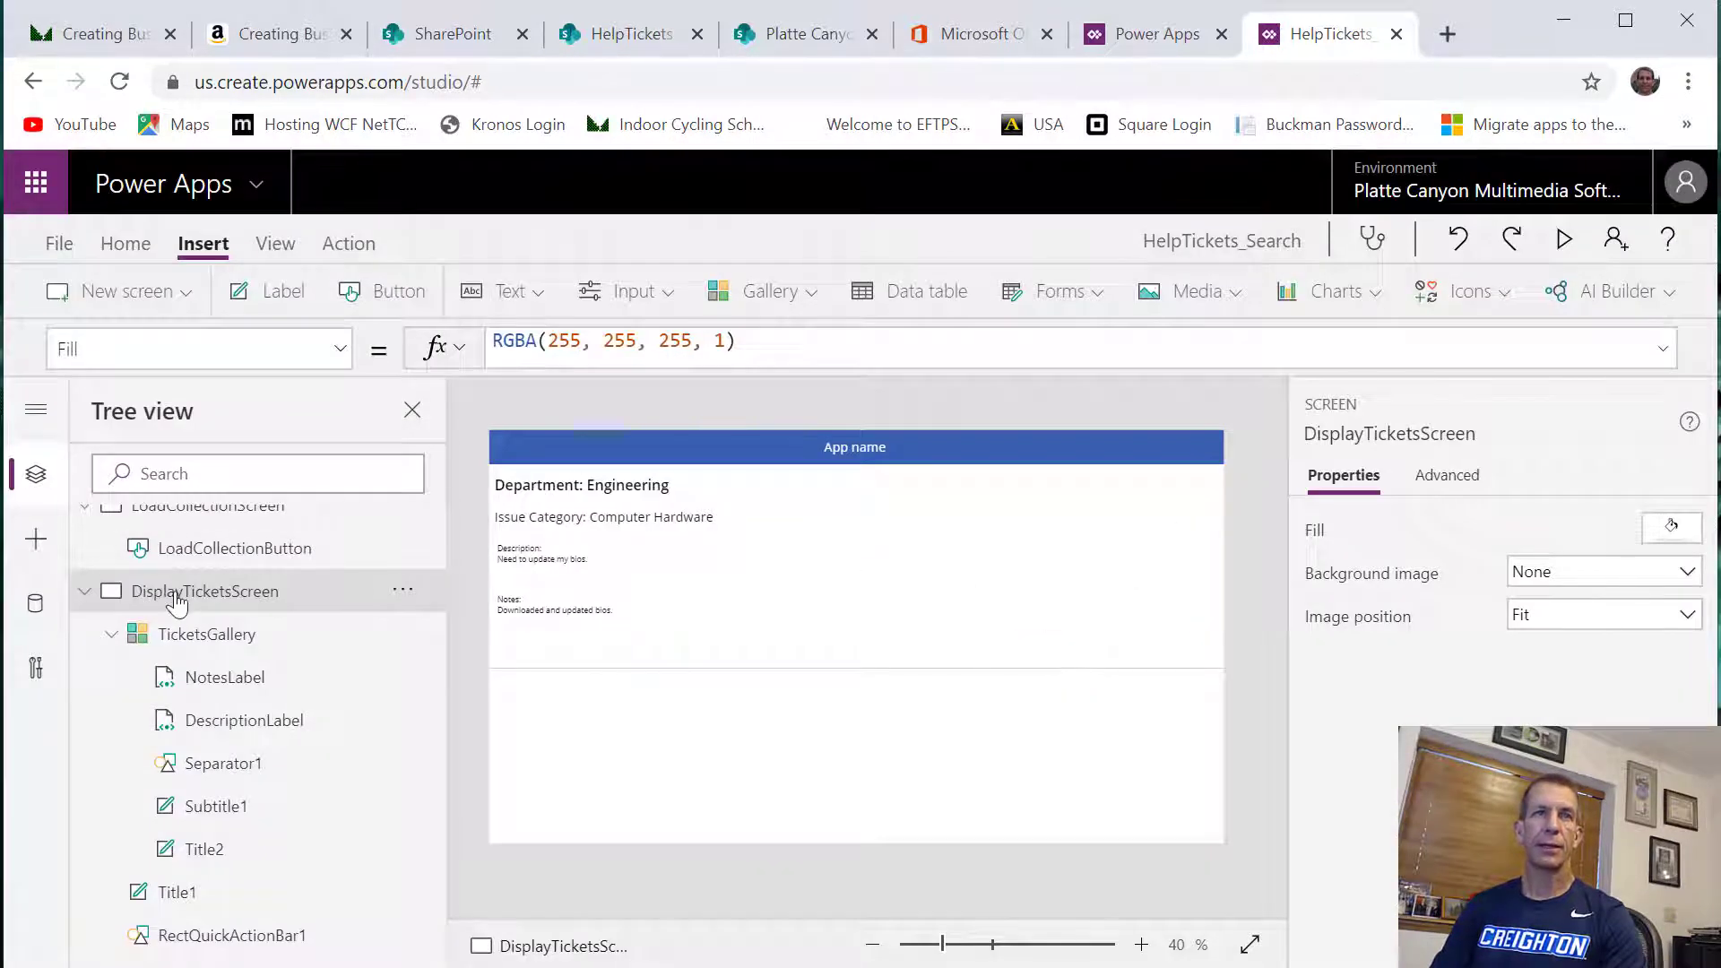
# Lower the upper edge of TicketsGallery to leave a gap beneath the header, and set the header text to "Ticket Search"
pyautogui.click(192, 631)
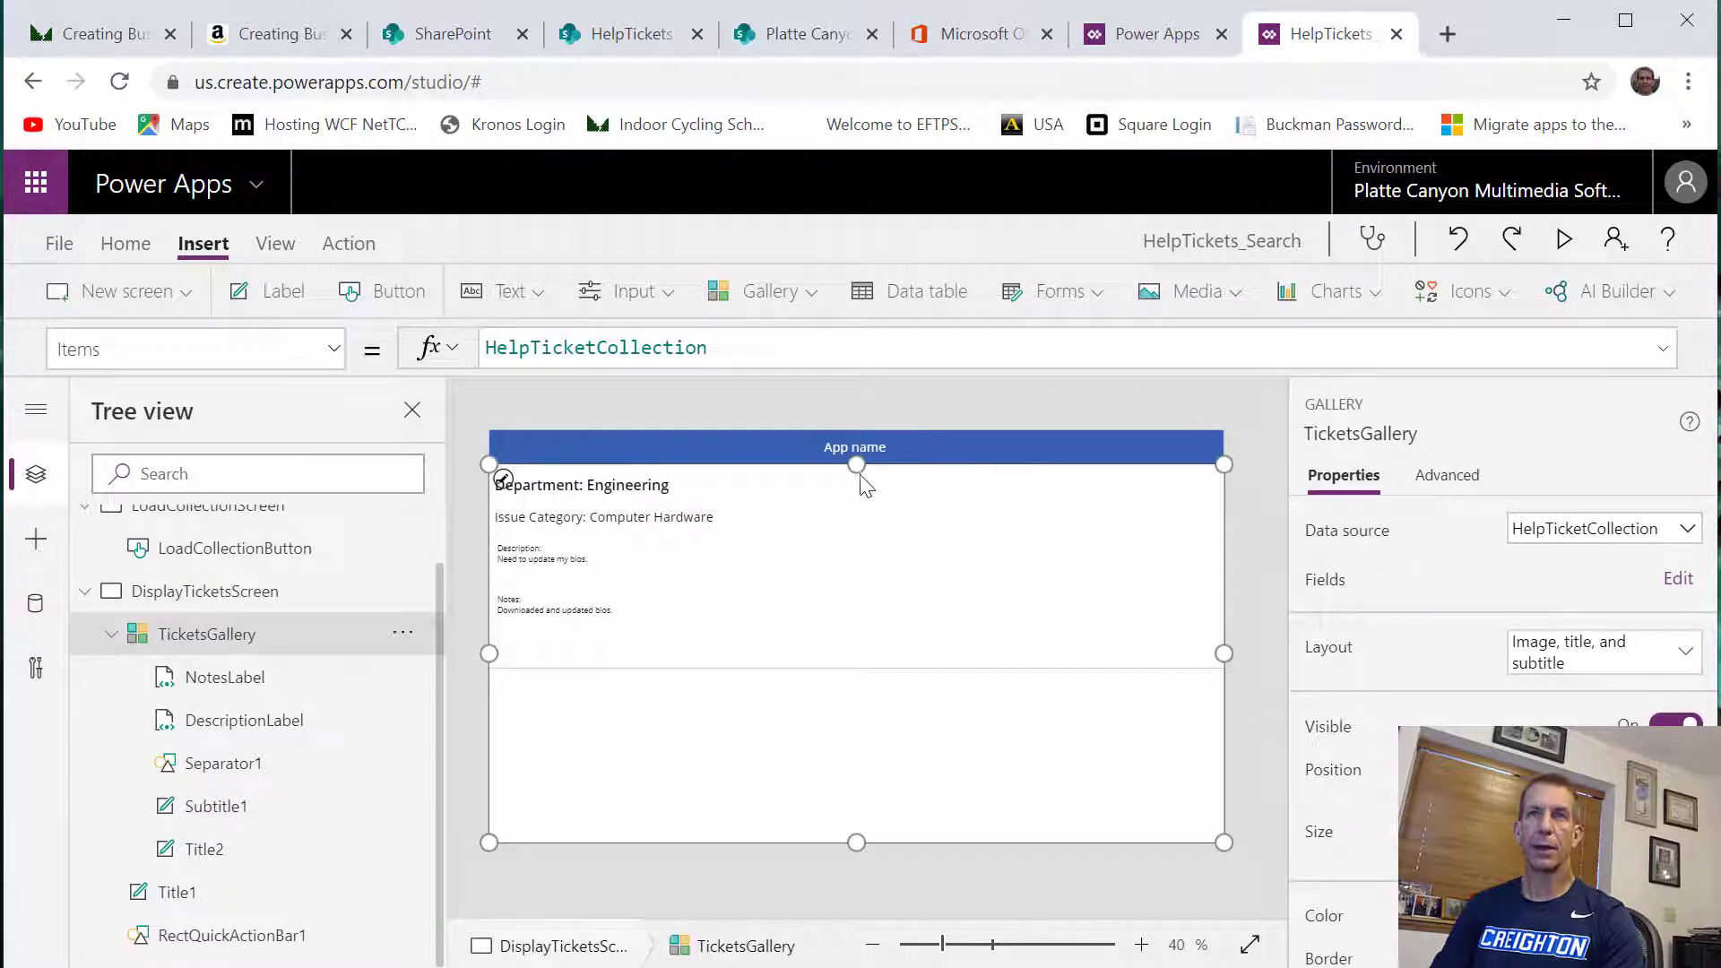
pyautogui.moveTo(858, 468); pyautogui.dragTo(854, 510)
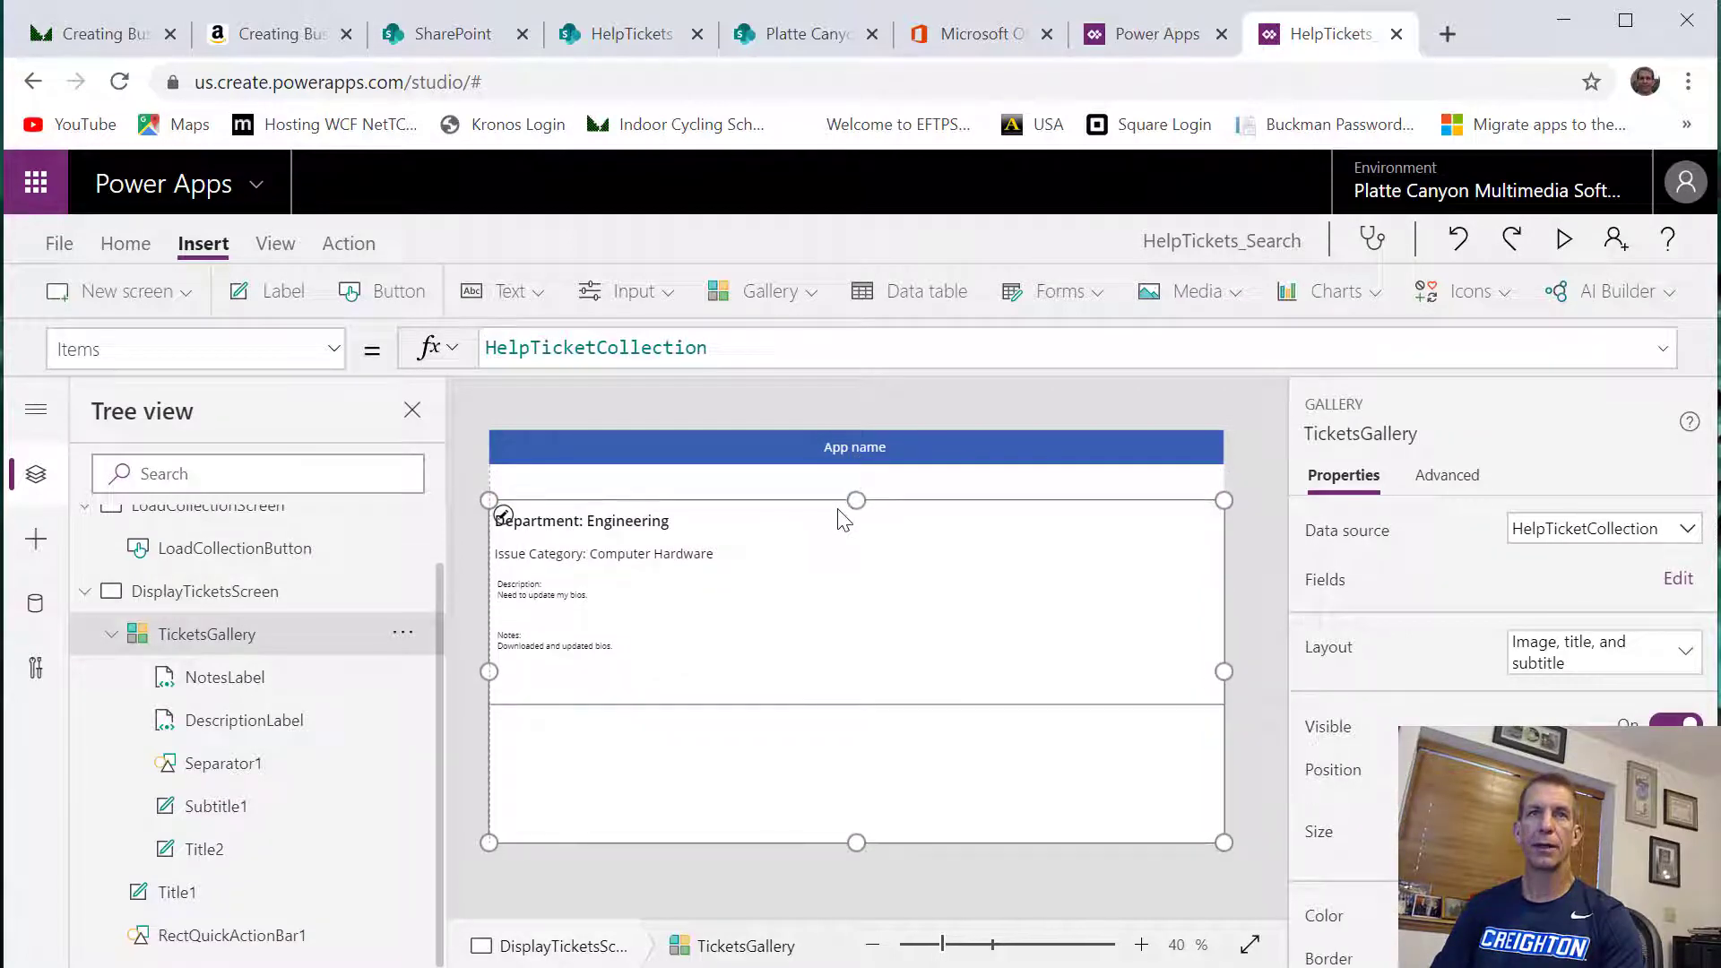
pyautogui.click(866, 459)
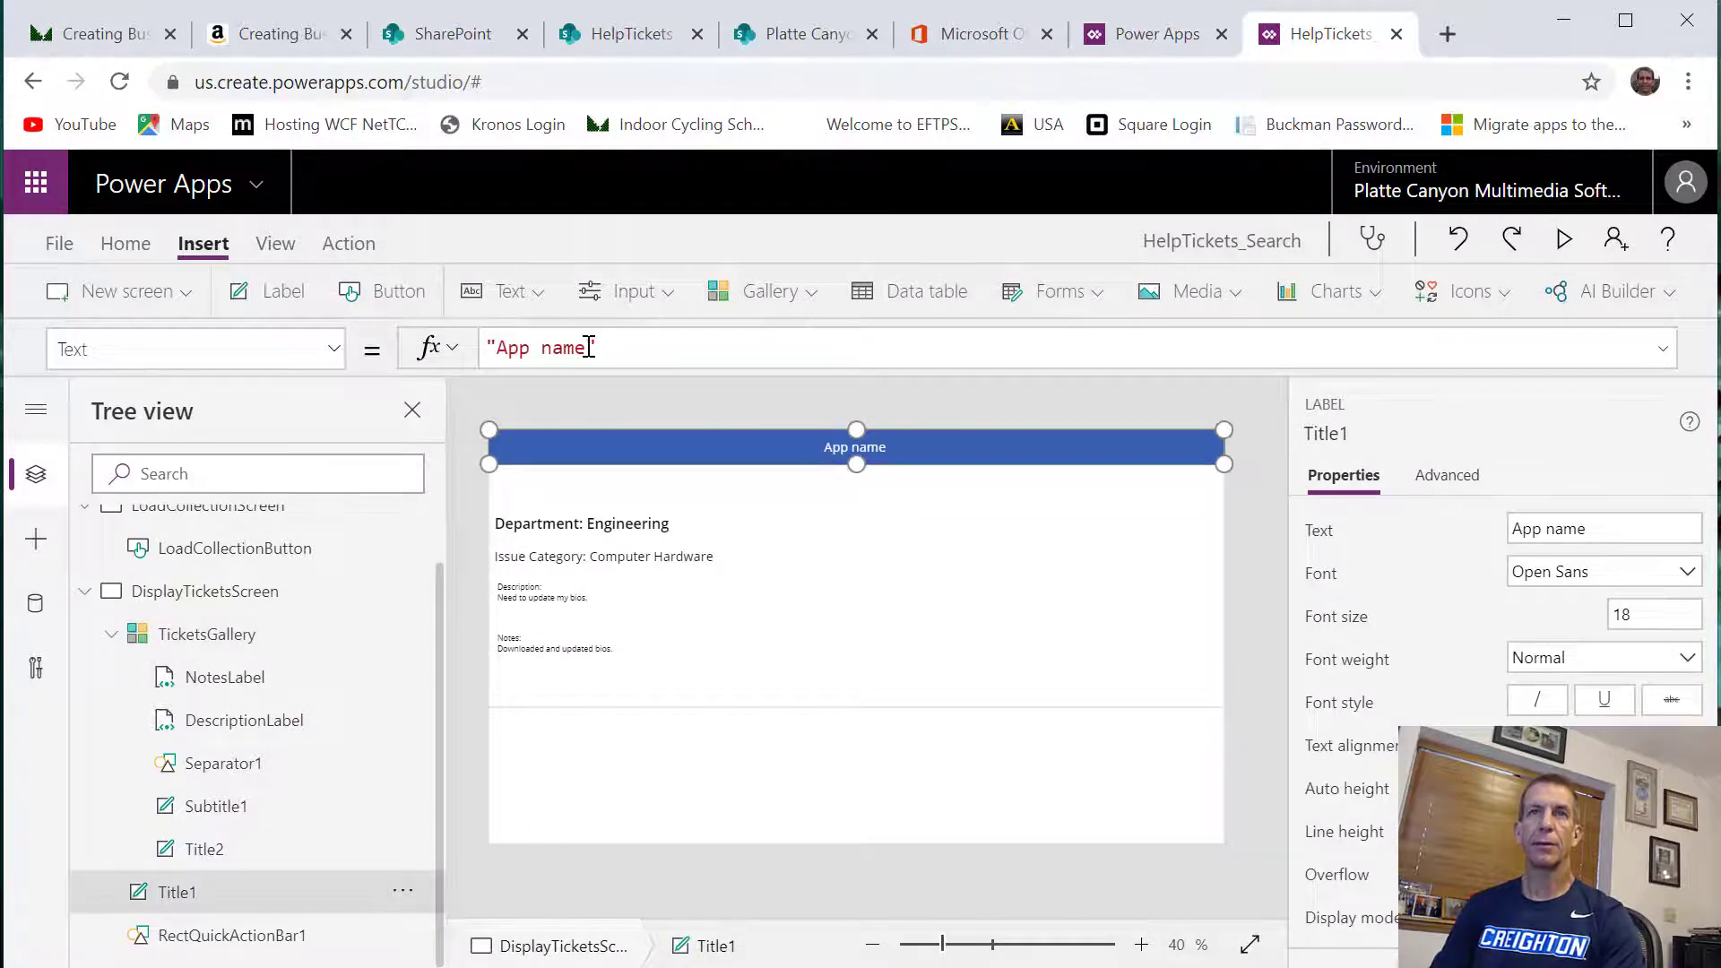
pyautogui.moveTo(589, 348); pyautogui.dragTo(498, 347)
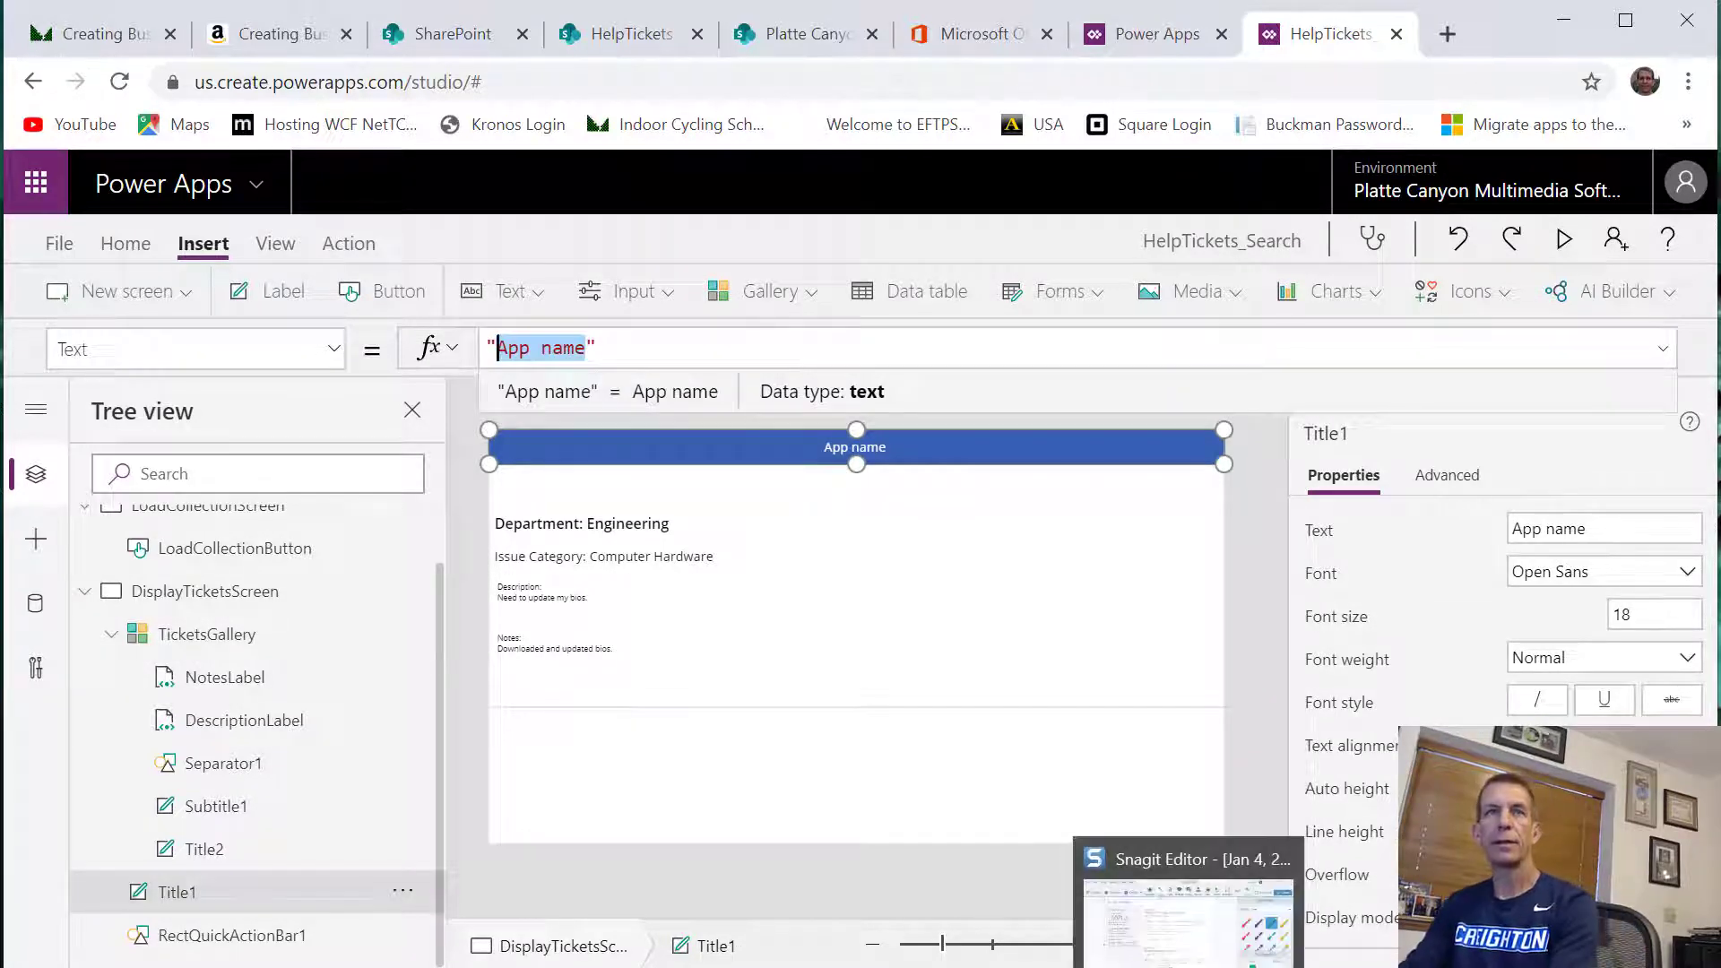
pyautogui.write('Ticket Se')
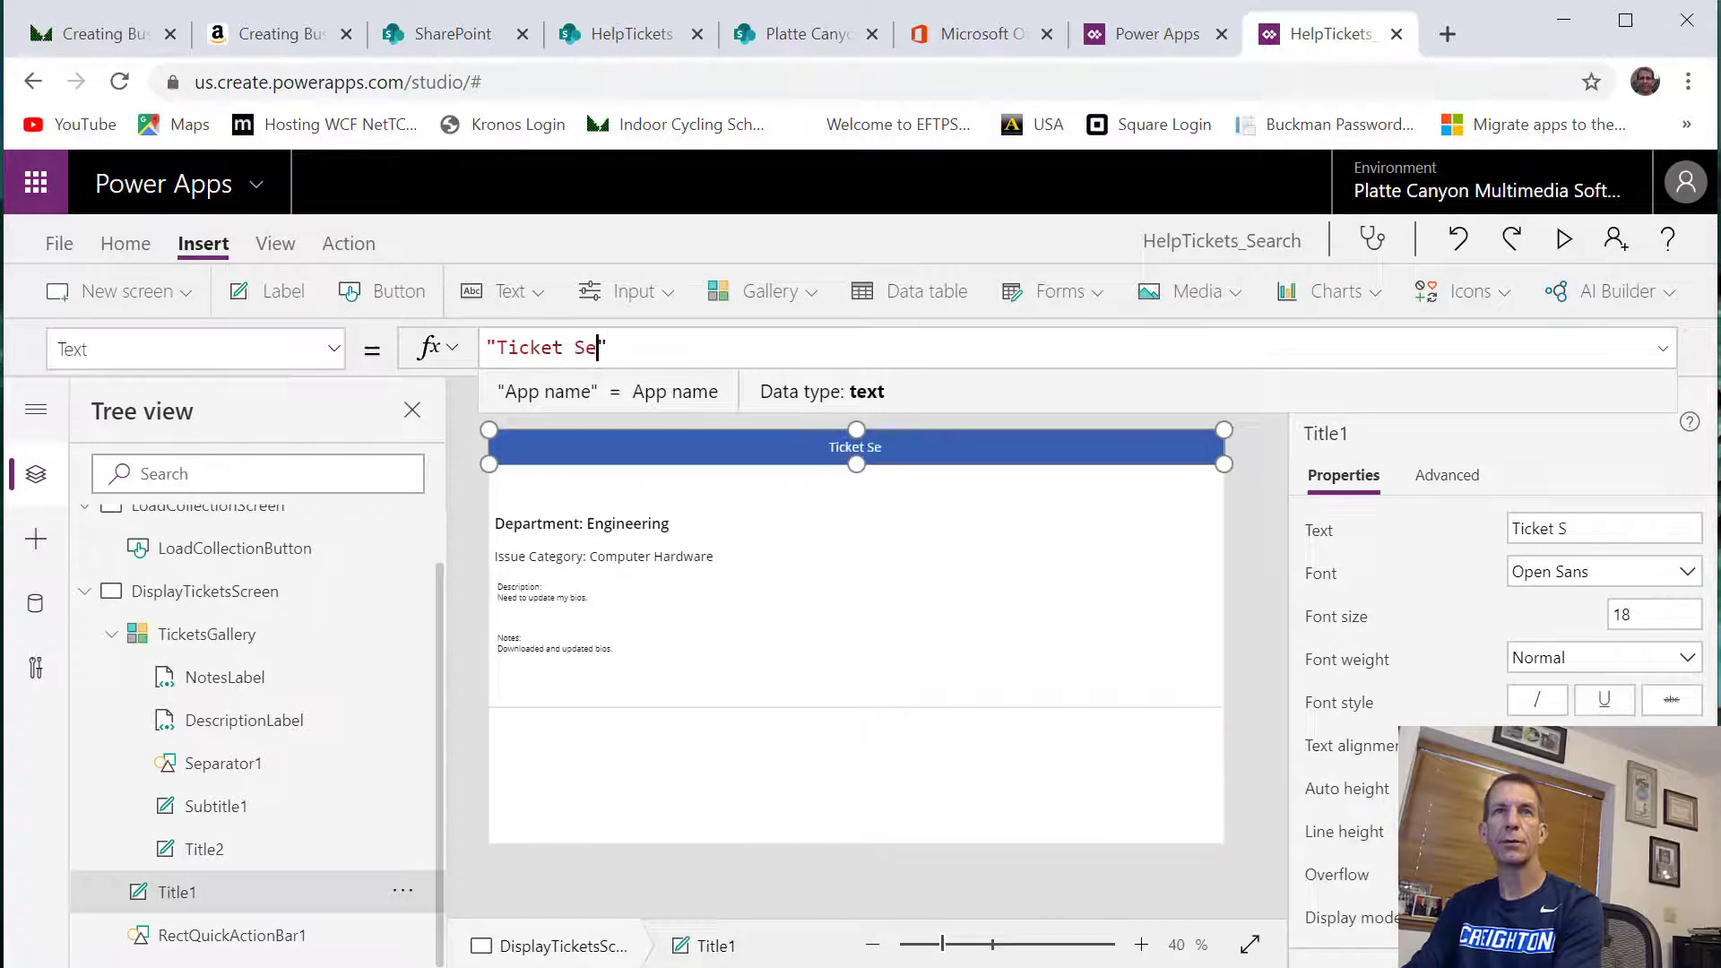
pyautogui.write('arch')
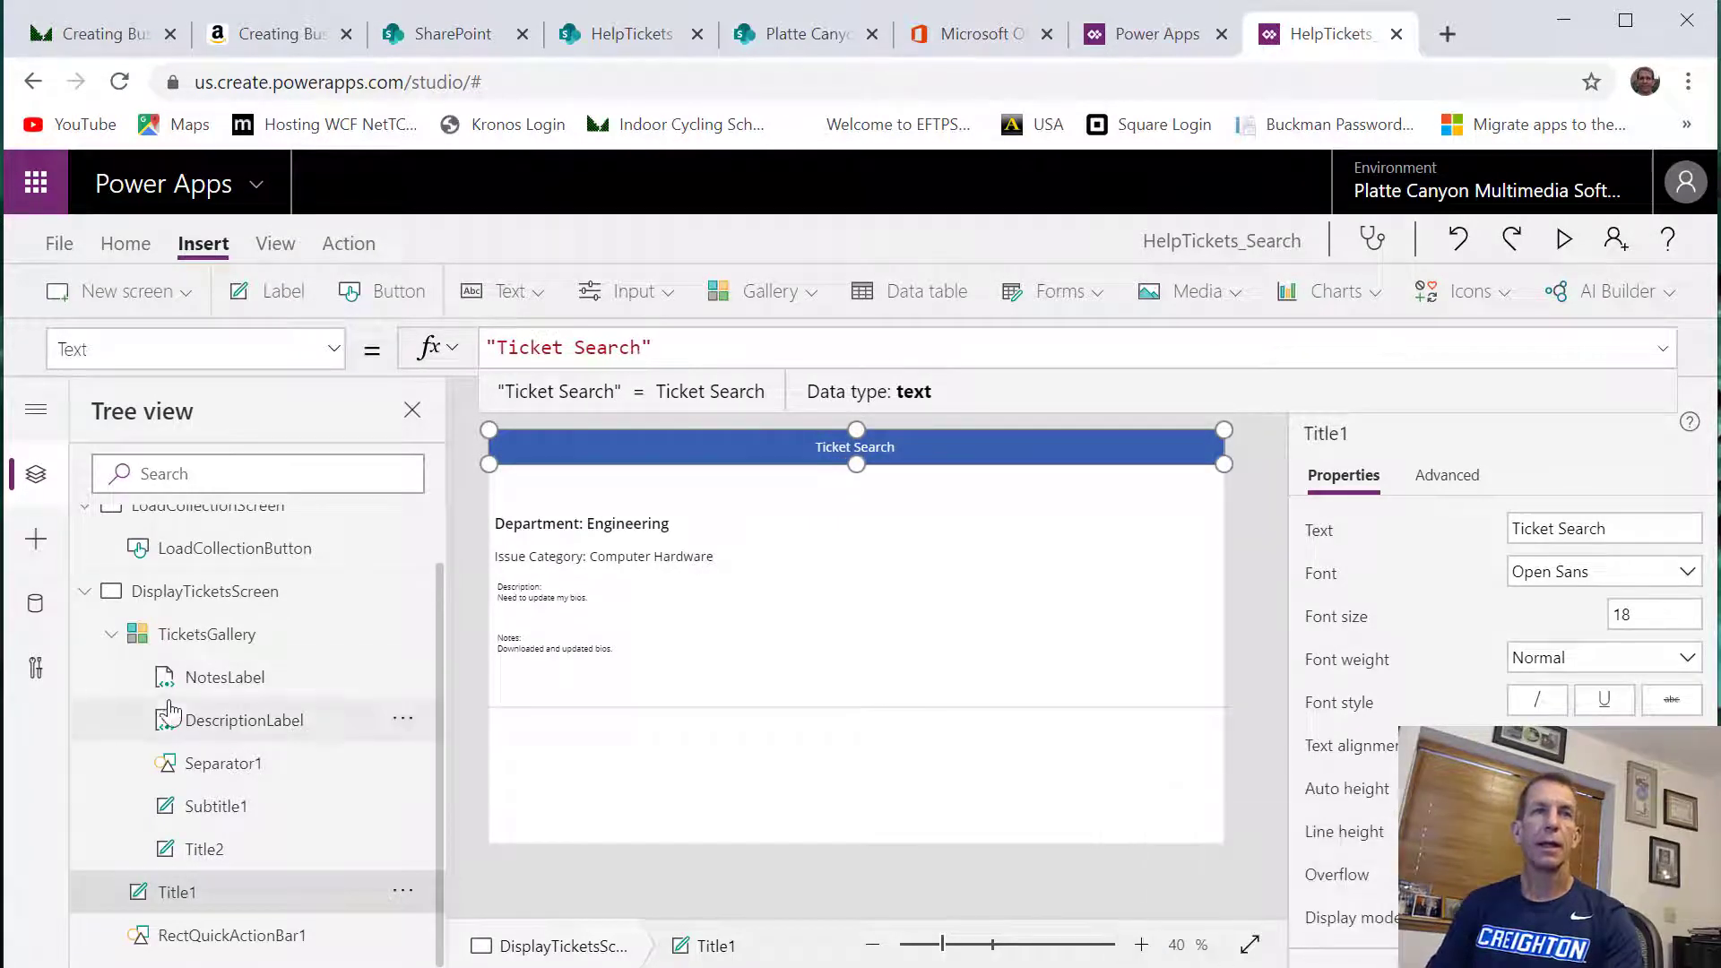
# Add a text input to DisplayTicketsScreen, placed directly beneath the header and stretched across most of the screen's width
pyautogui.click(285, 590)
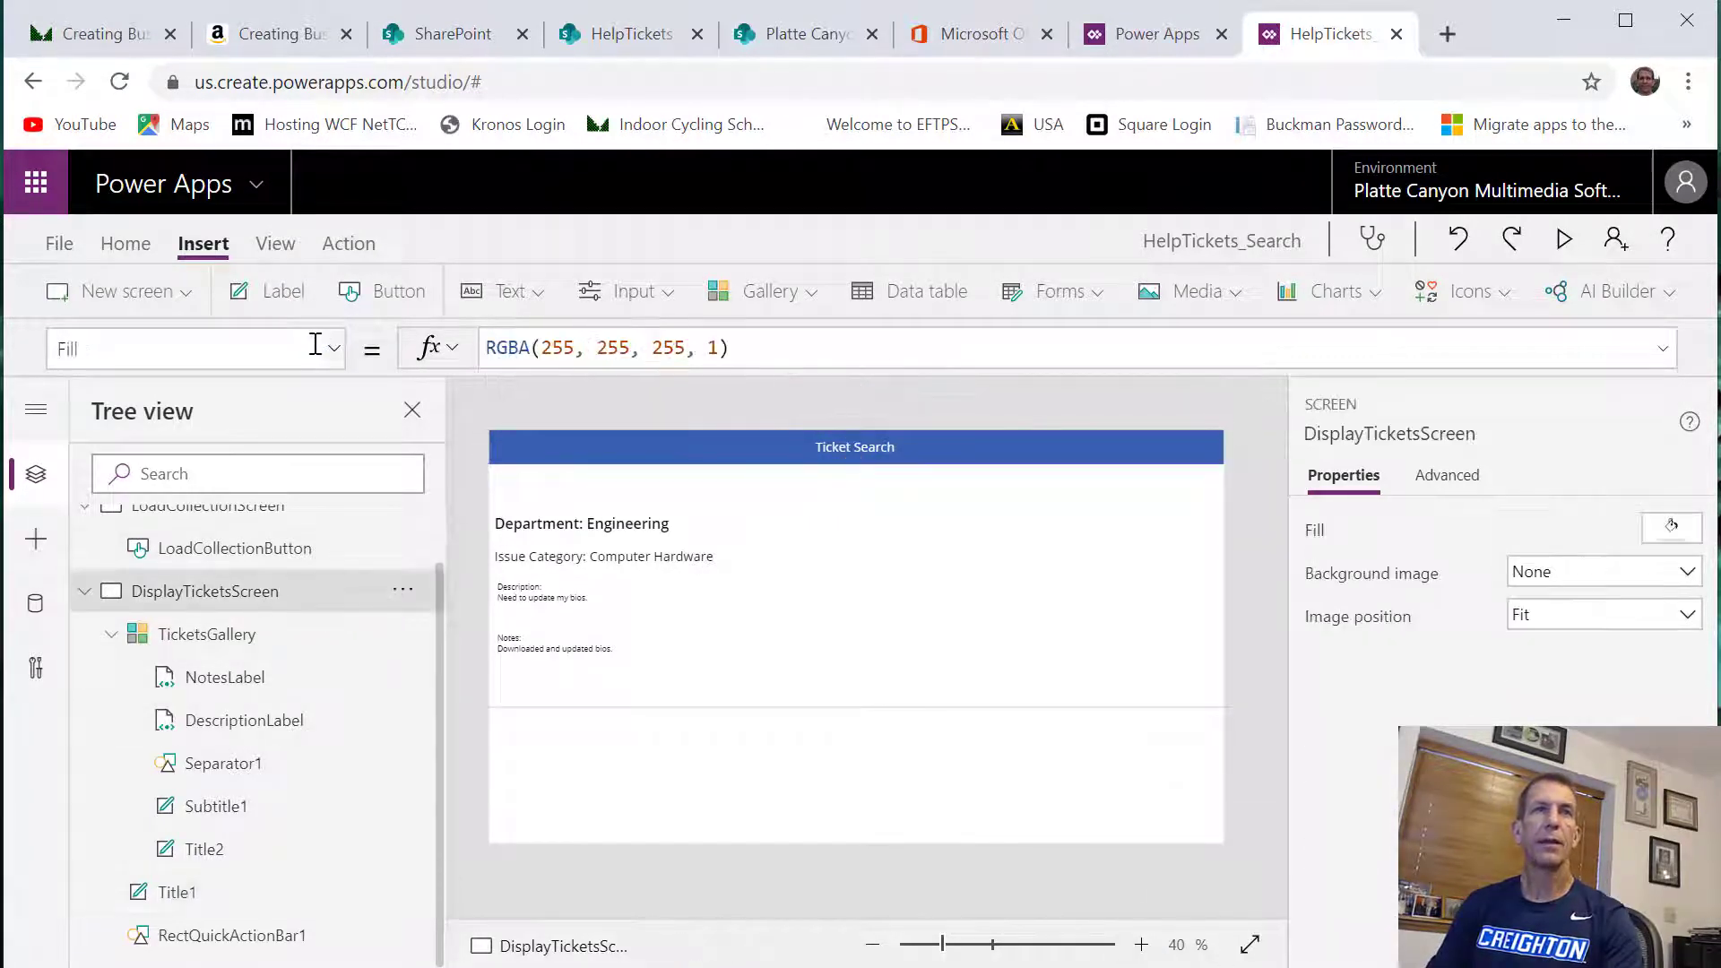
pyautogui.click(530, 294)
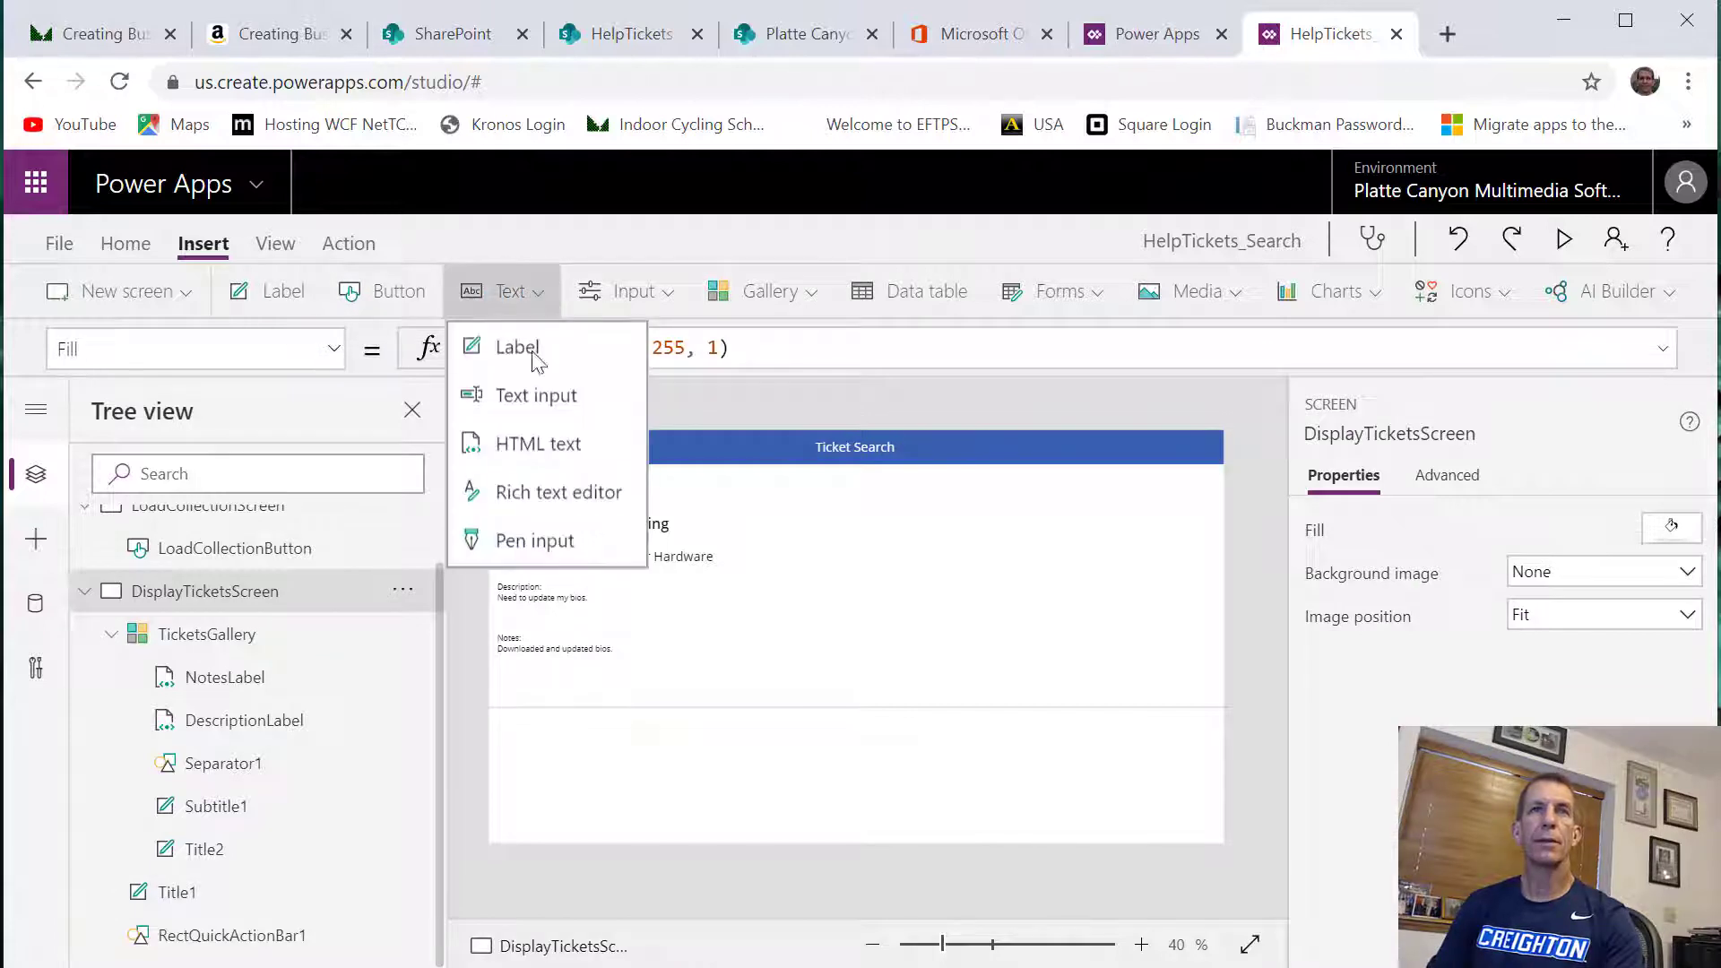
pyautogui.click(531, 402)
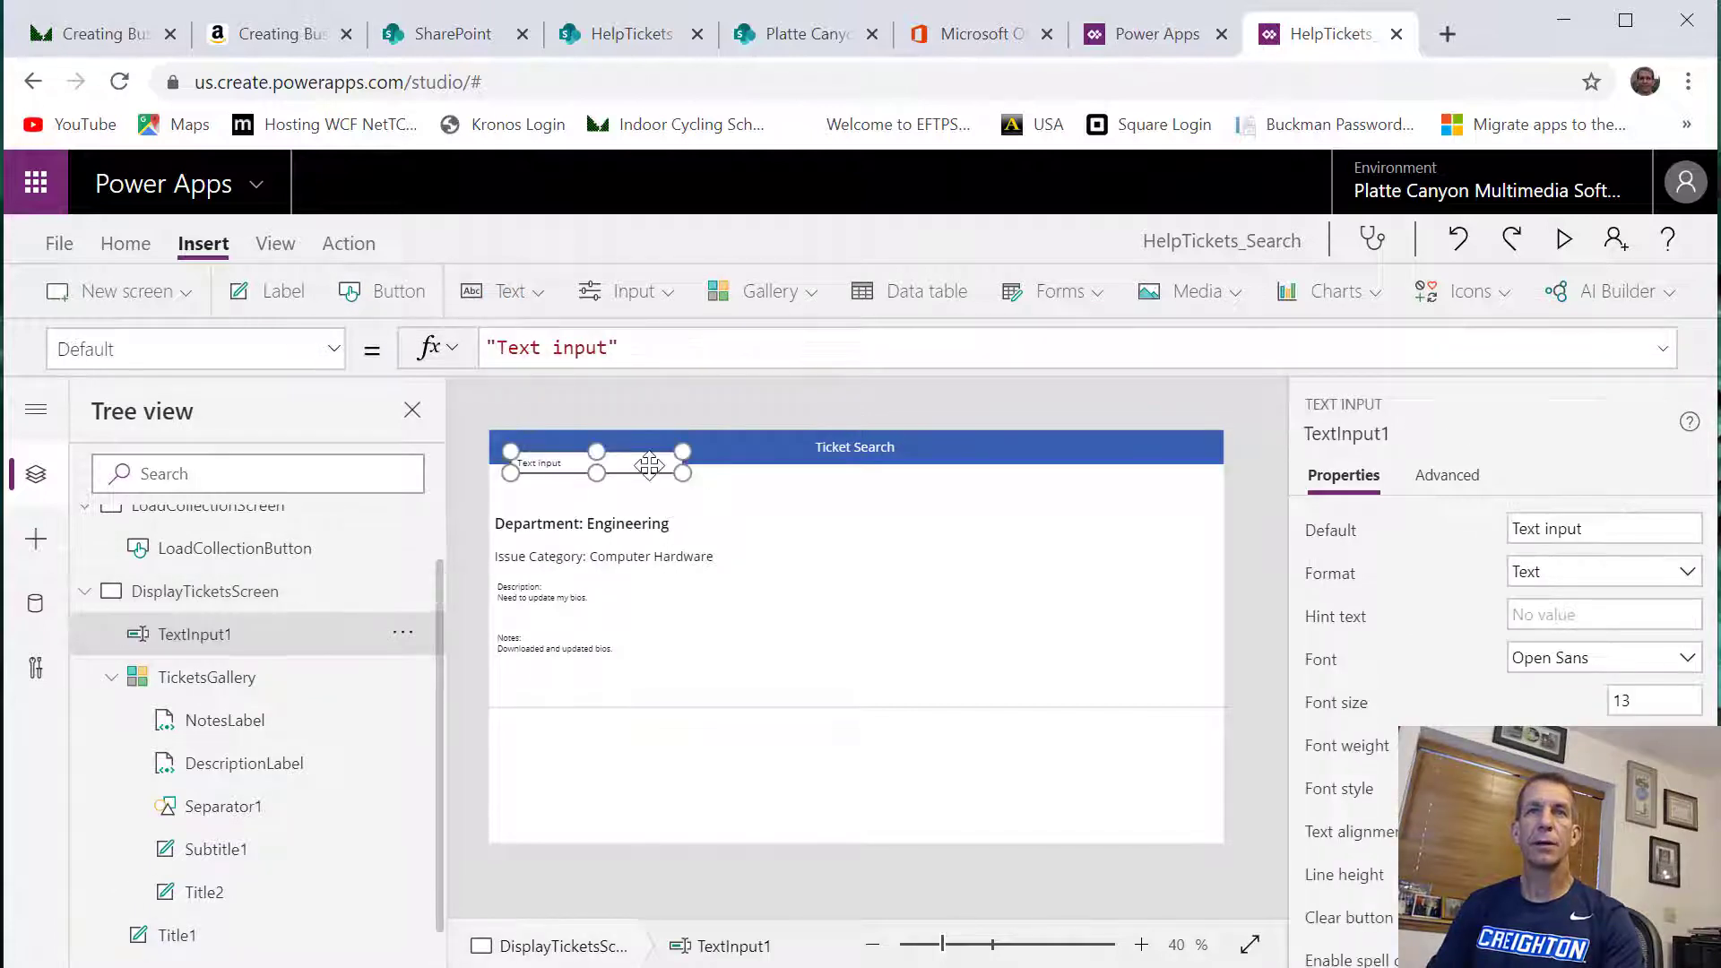
pyautogui.moveTo(641, 461); pyautogui.dragTo(1175, 463)
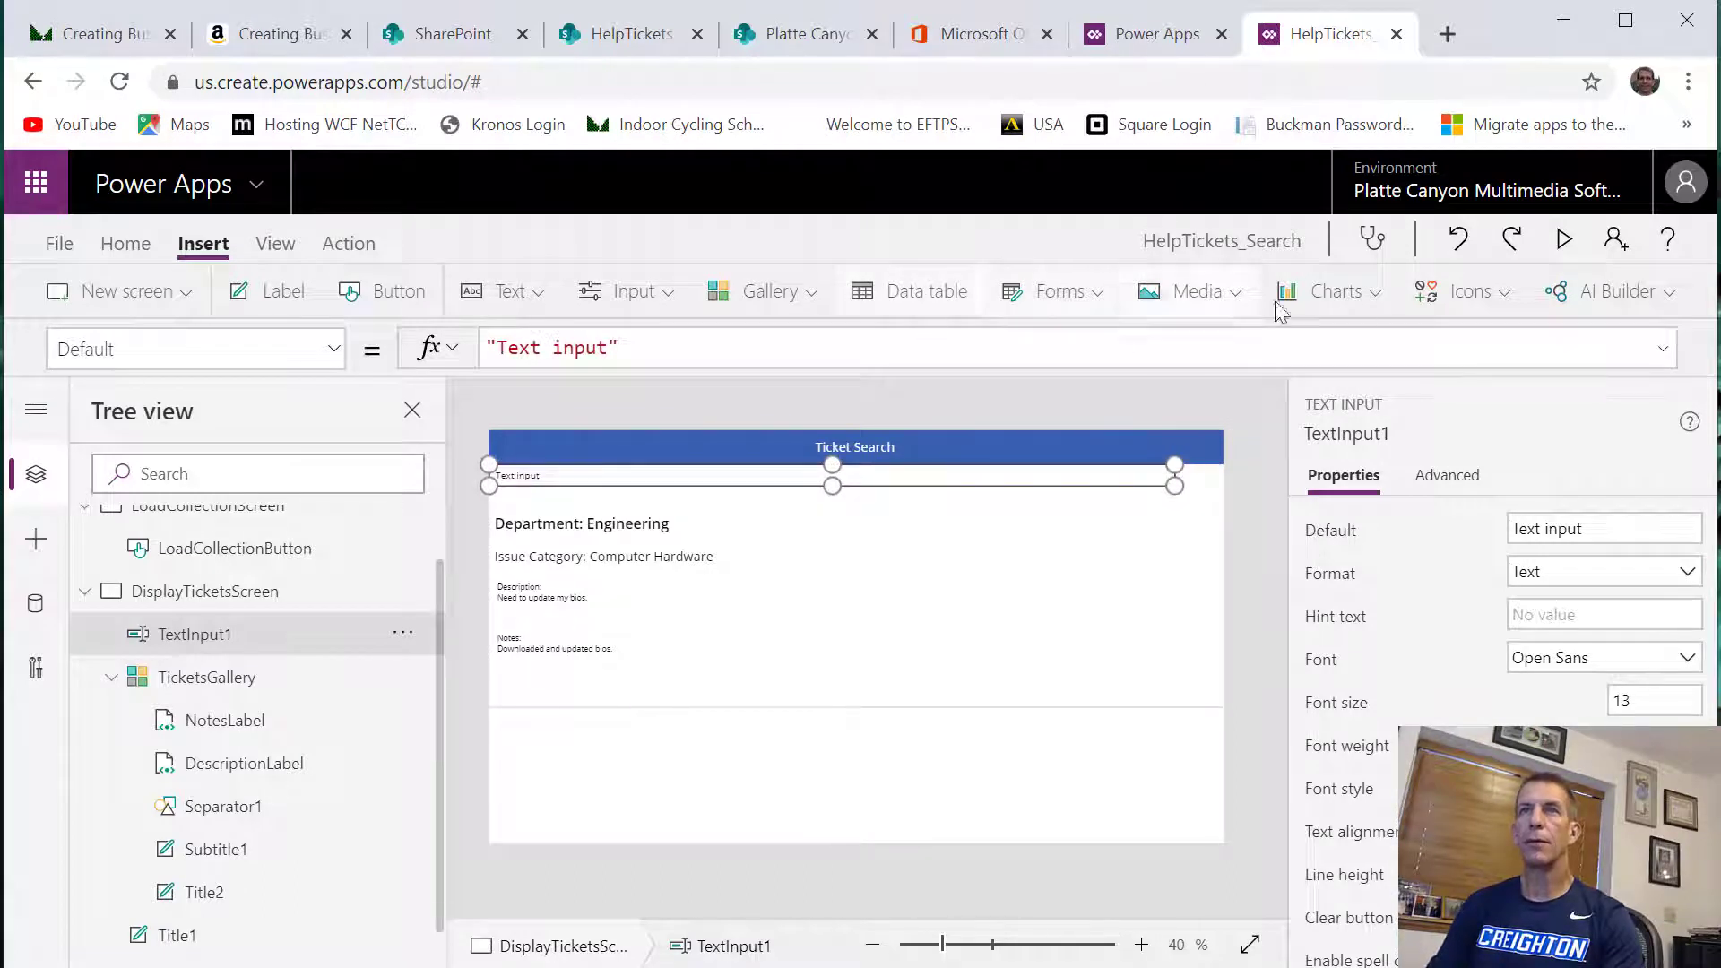
# Add a Search icon to DisplayTicketsScreen and place it just past the right end of the text input, beneath the header
pyautogui.click(1488, 296)
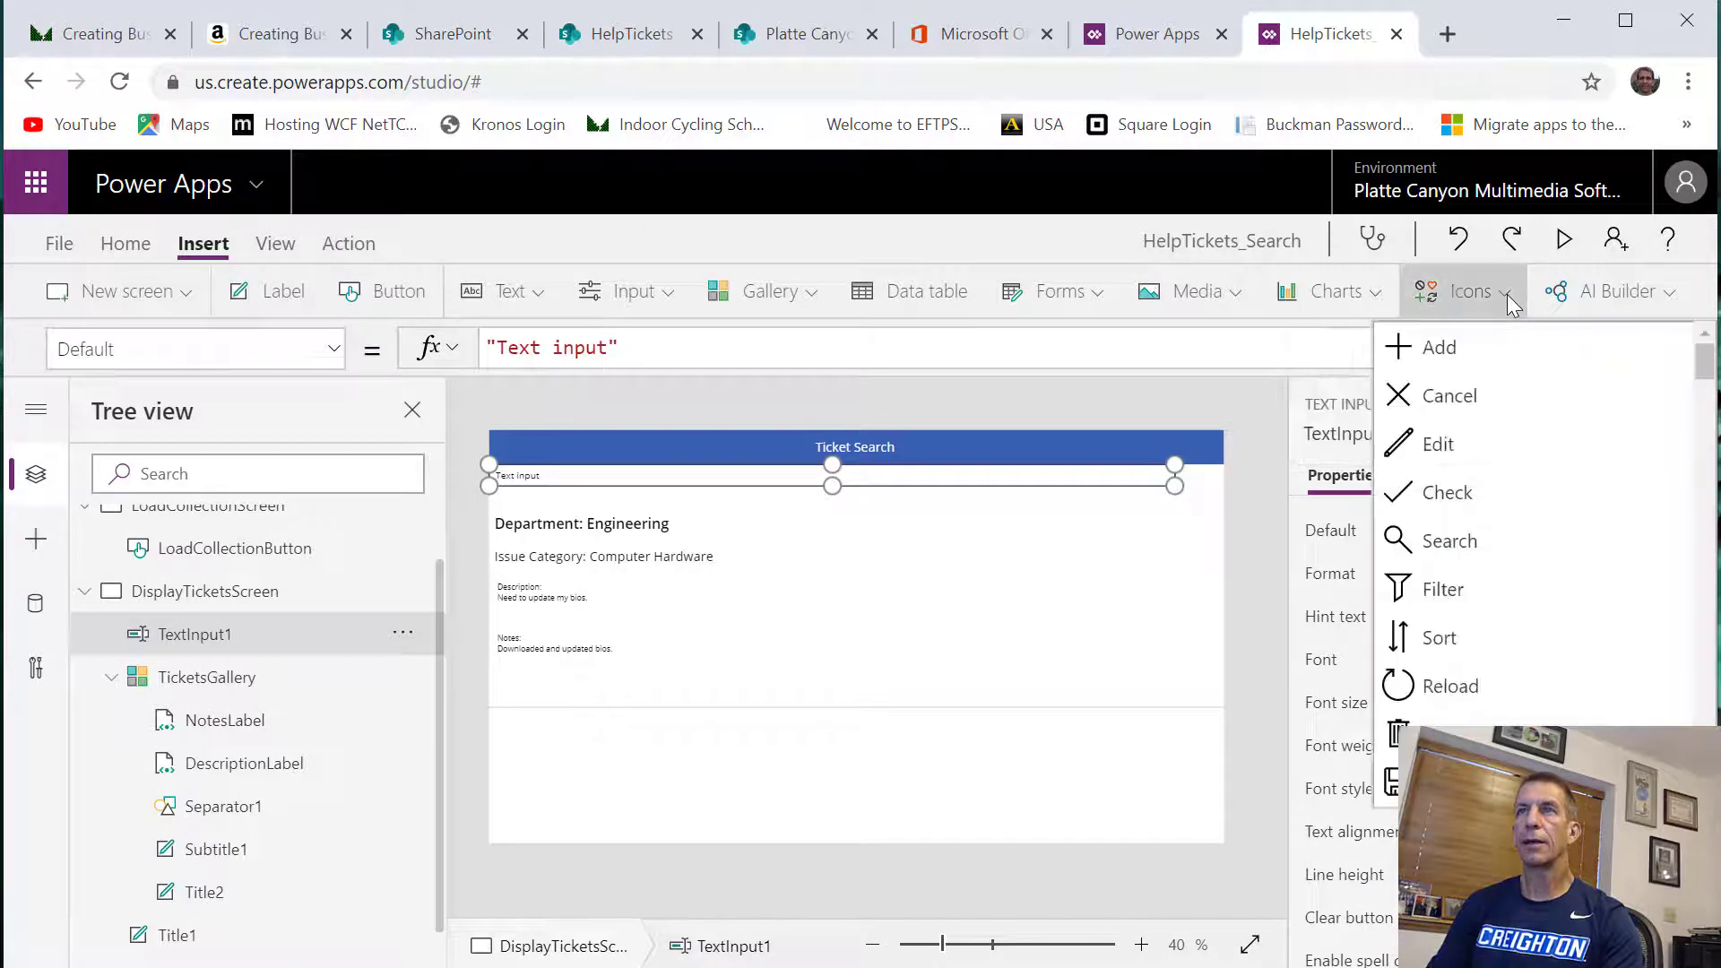
pyautogui.click(1488, 296)
pyautogui.click(1490, 296)
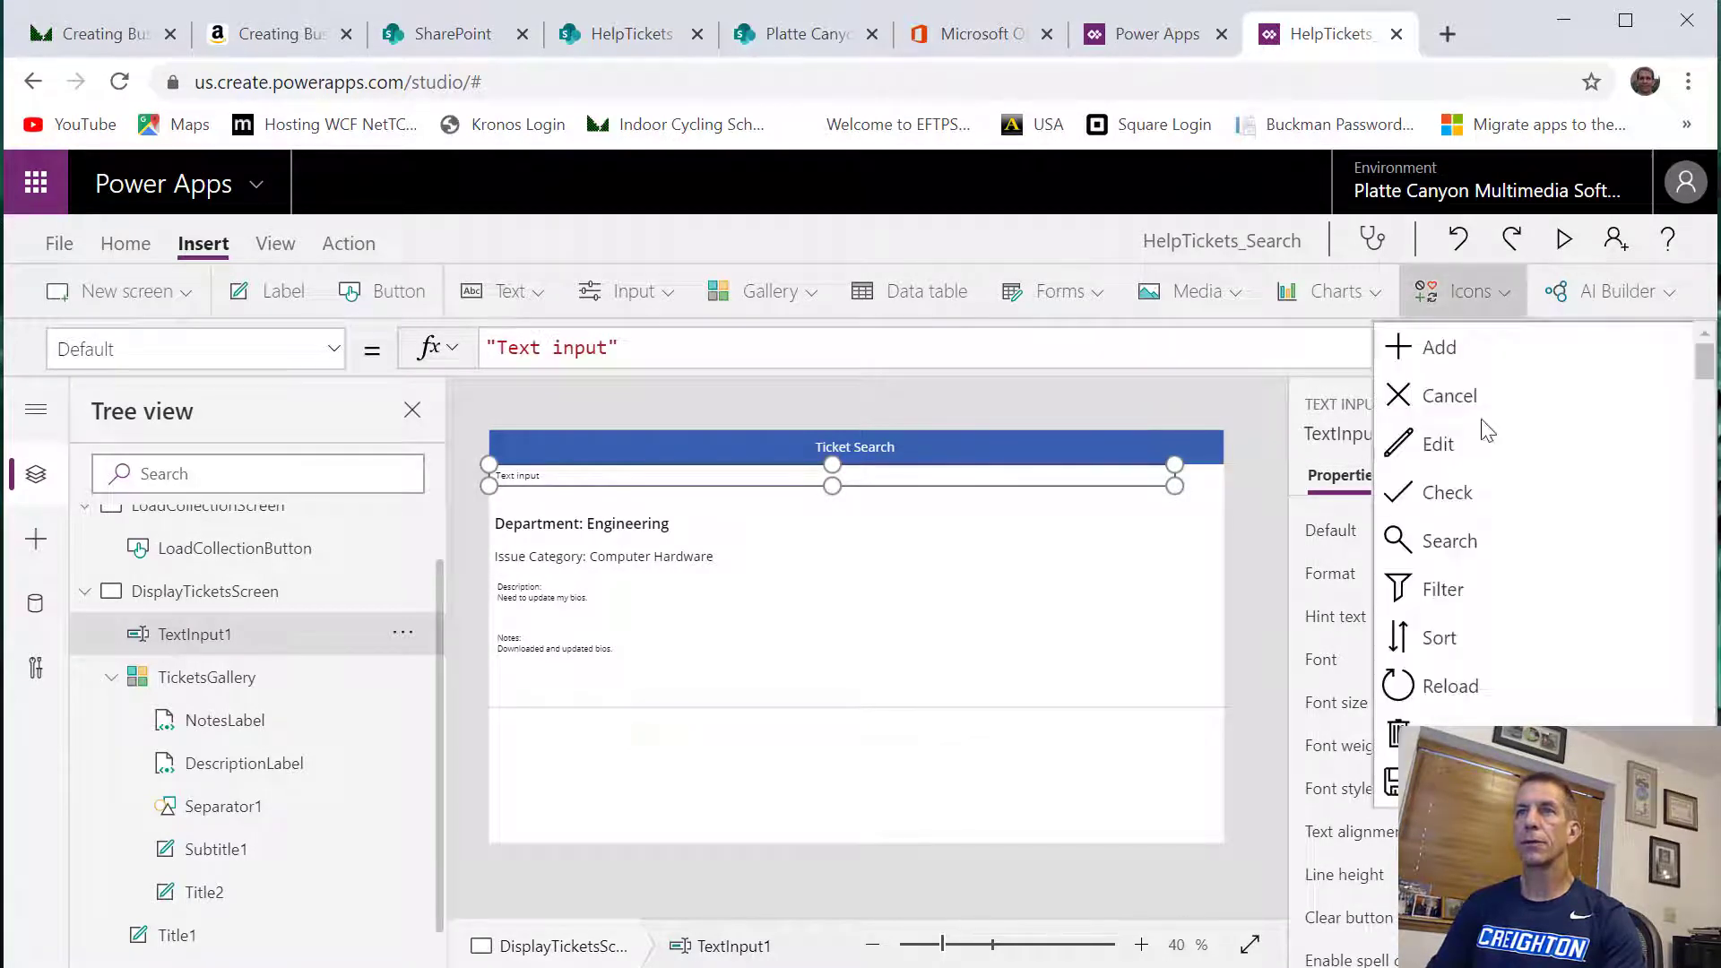
pyautogui.click(1447, 548)
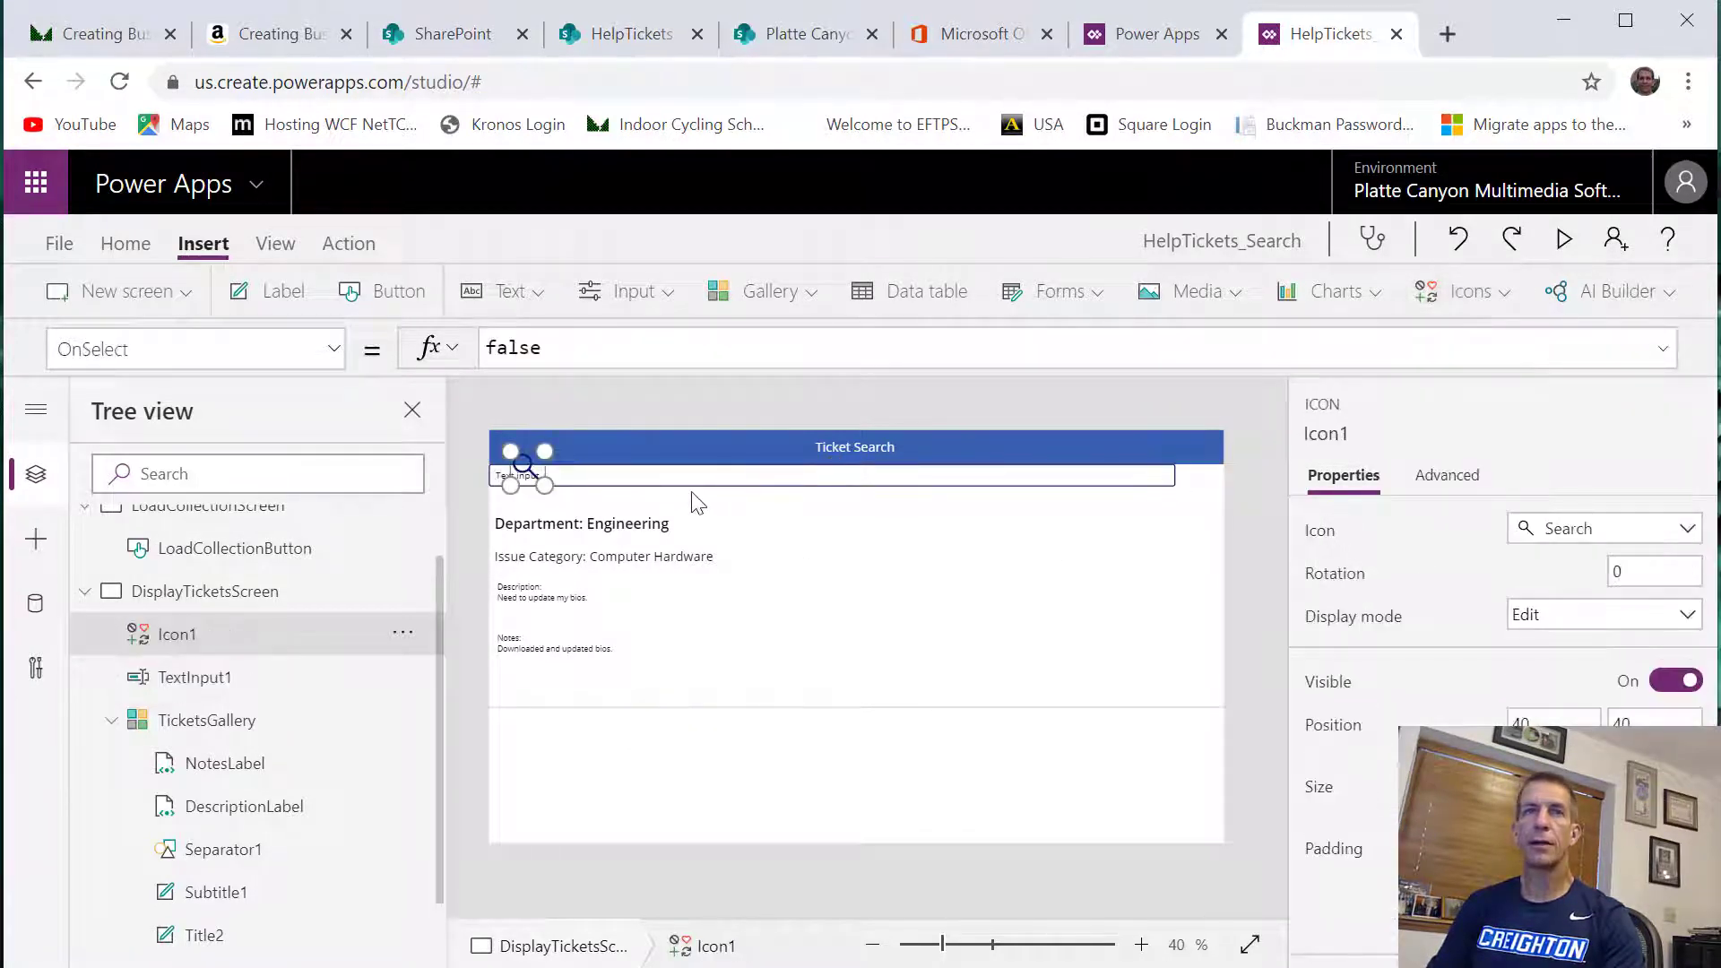
pyautogui.moveTo(538, 471); pyautogui.dragTo(1244, 482)
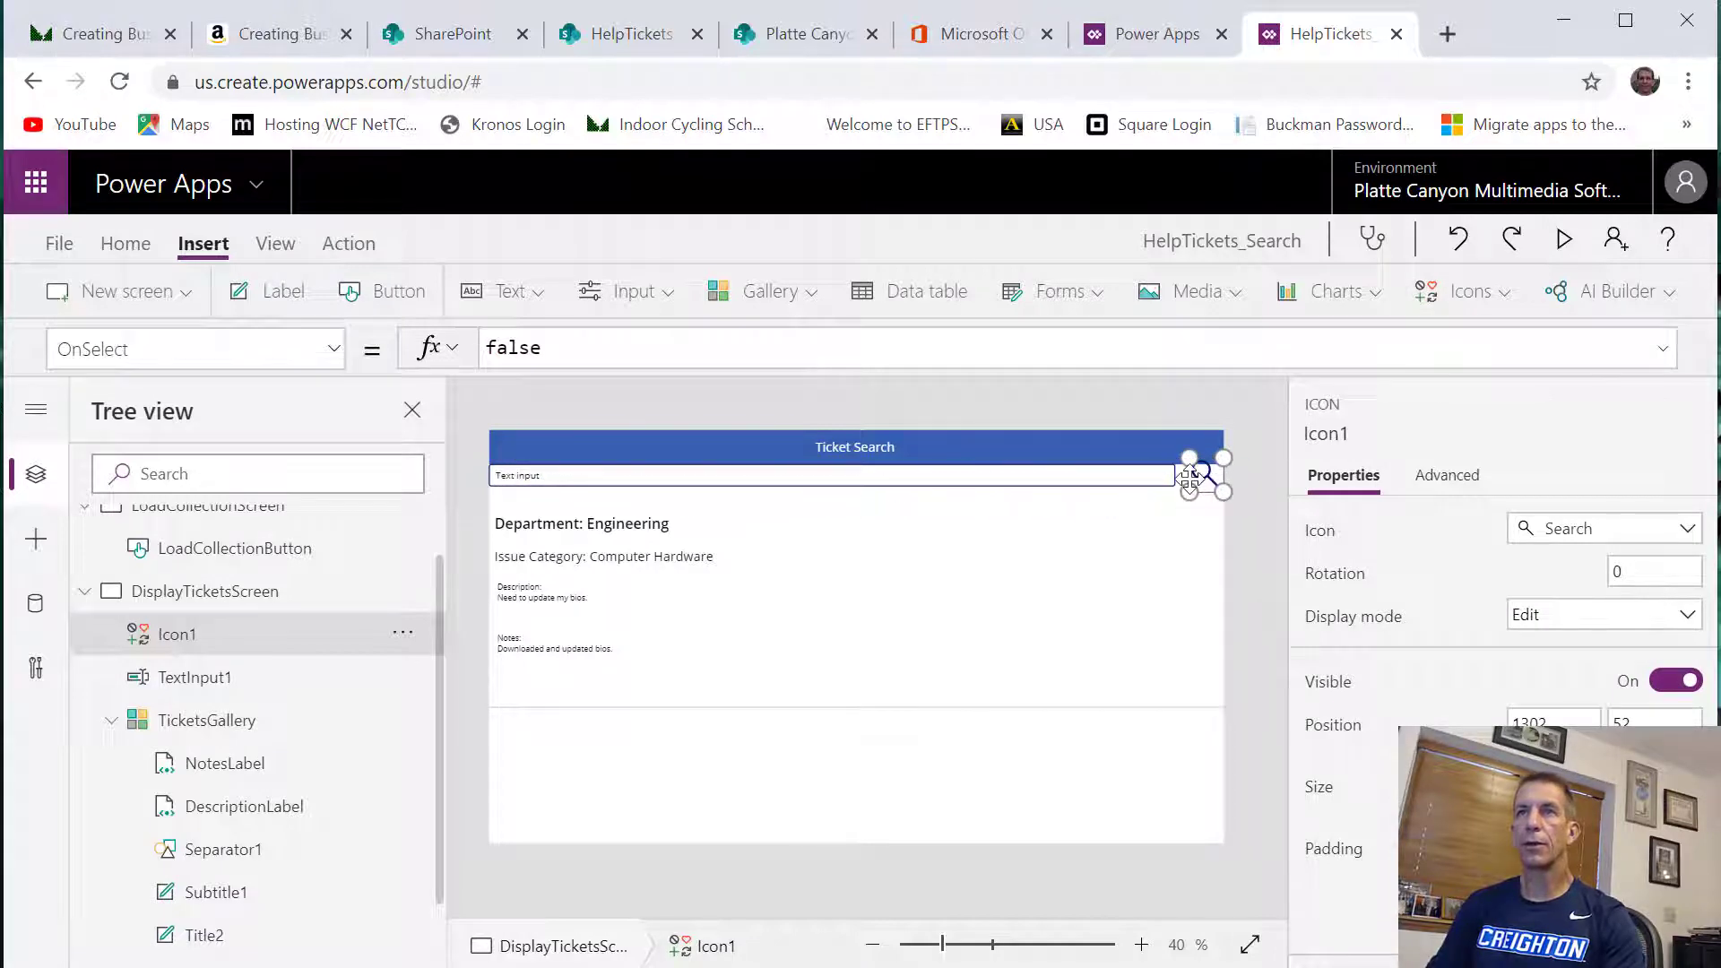
# Enlarge the text input down to the gallery's upper edge and across to the search icon, and rename it SearchText
pyautogui.click(1156, 479)
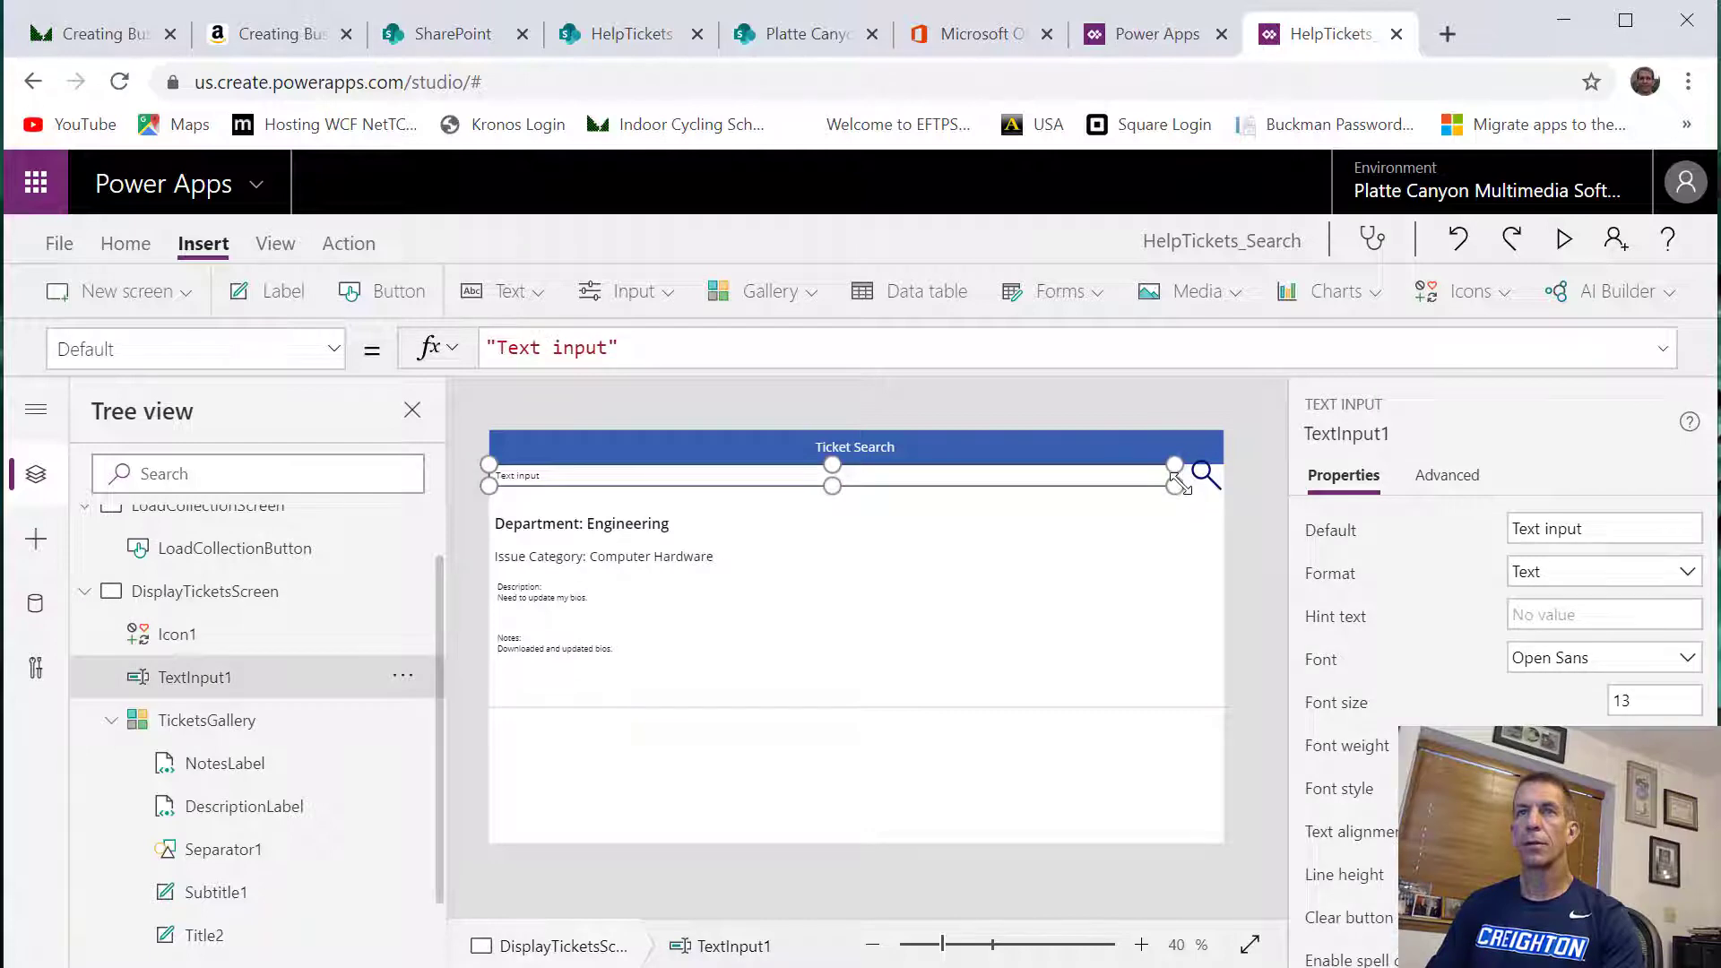
pyautogui.moveTo(1177, 488)
pyautogui.mouseDown()
pyautogui.moveTo(1211, 496)
pyautogui.moveTo(1189, 503)
pyautogui.mouseUp()
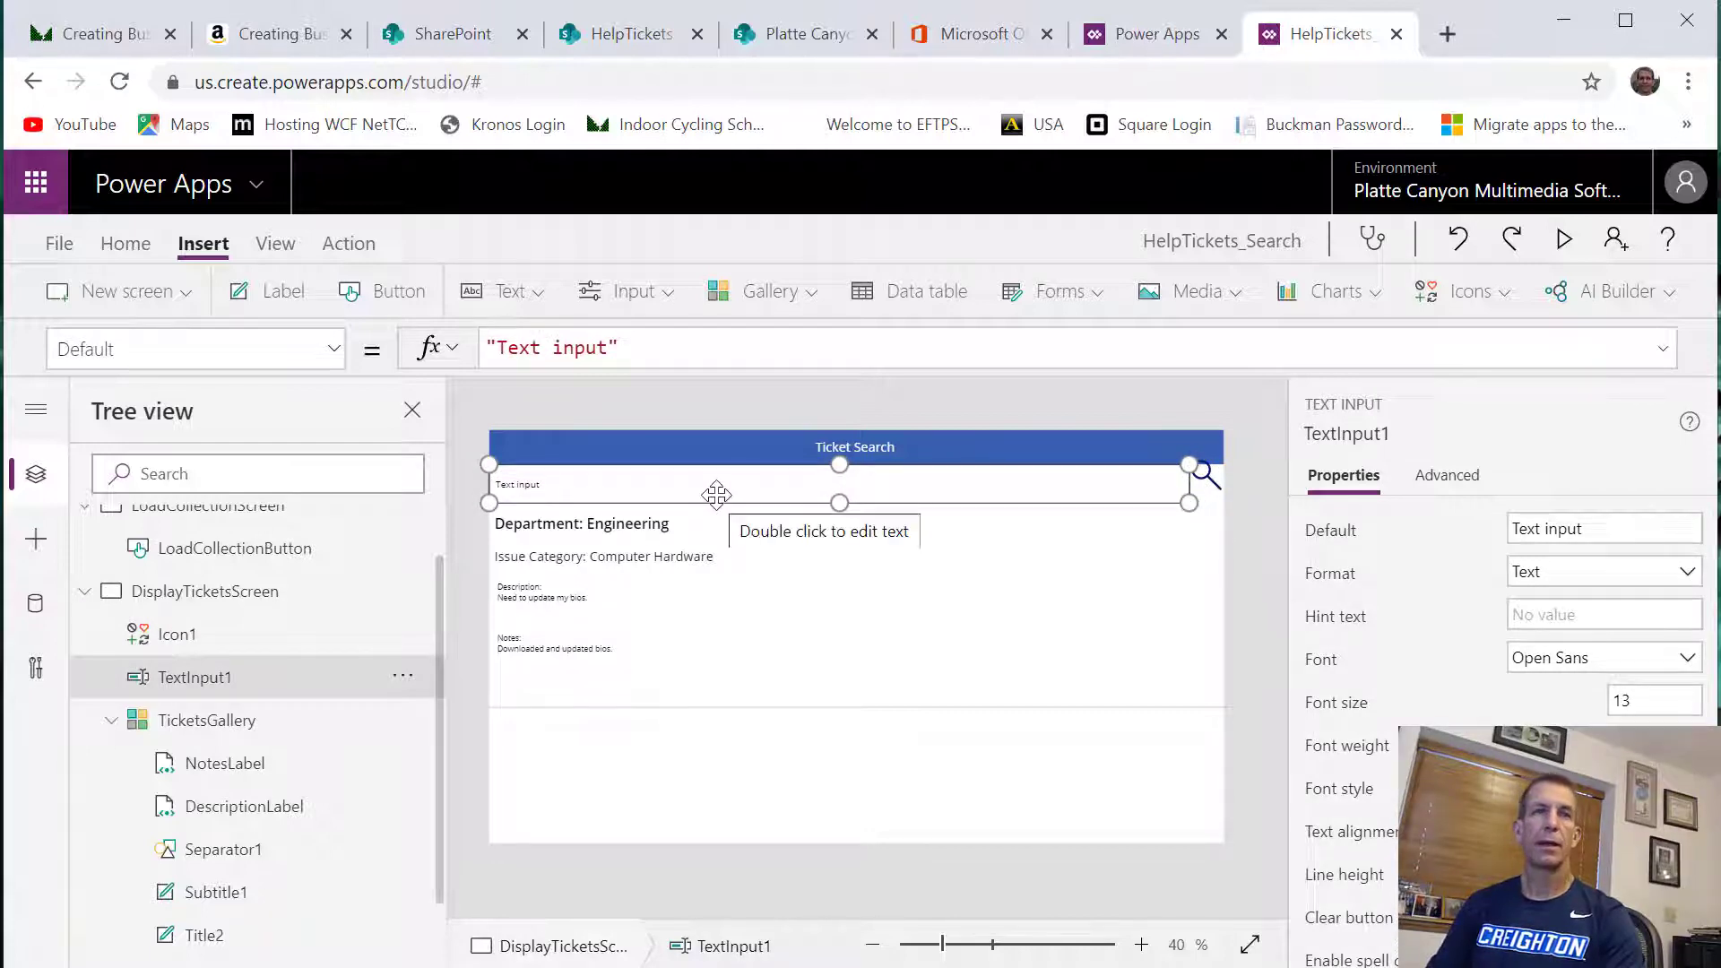
pyautogui.rightClick(209, 690)
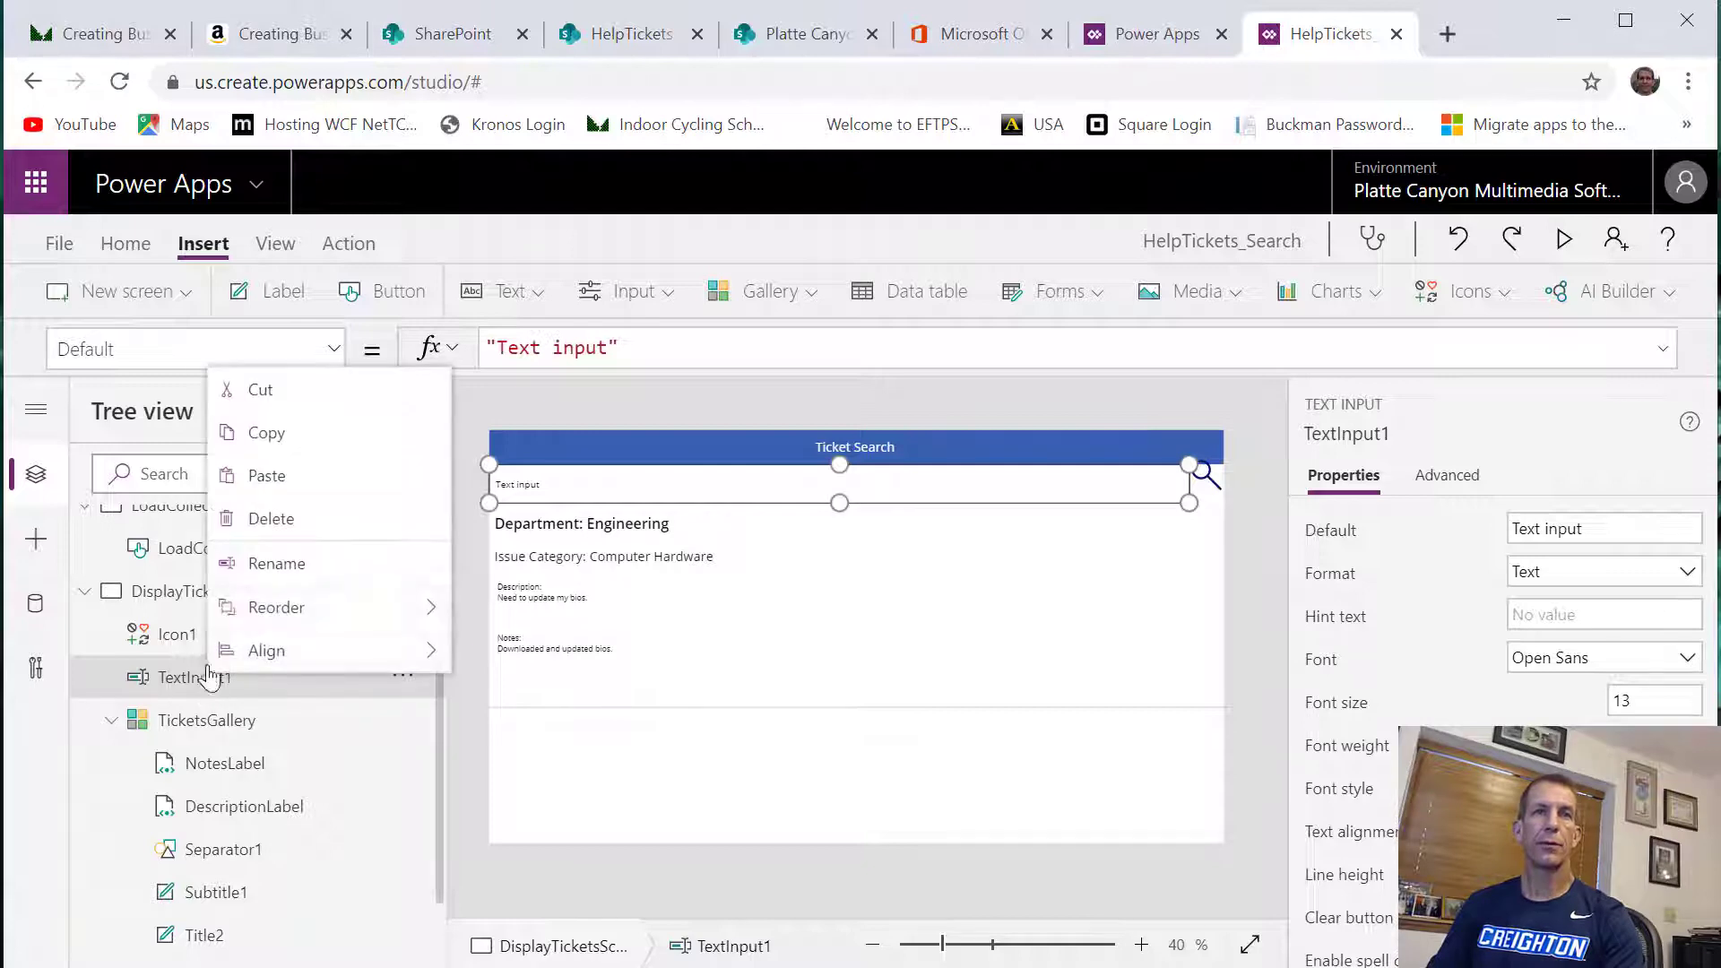
pyautogui.click(269, 565)
pyautogui.write('Sea')
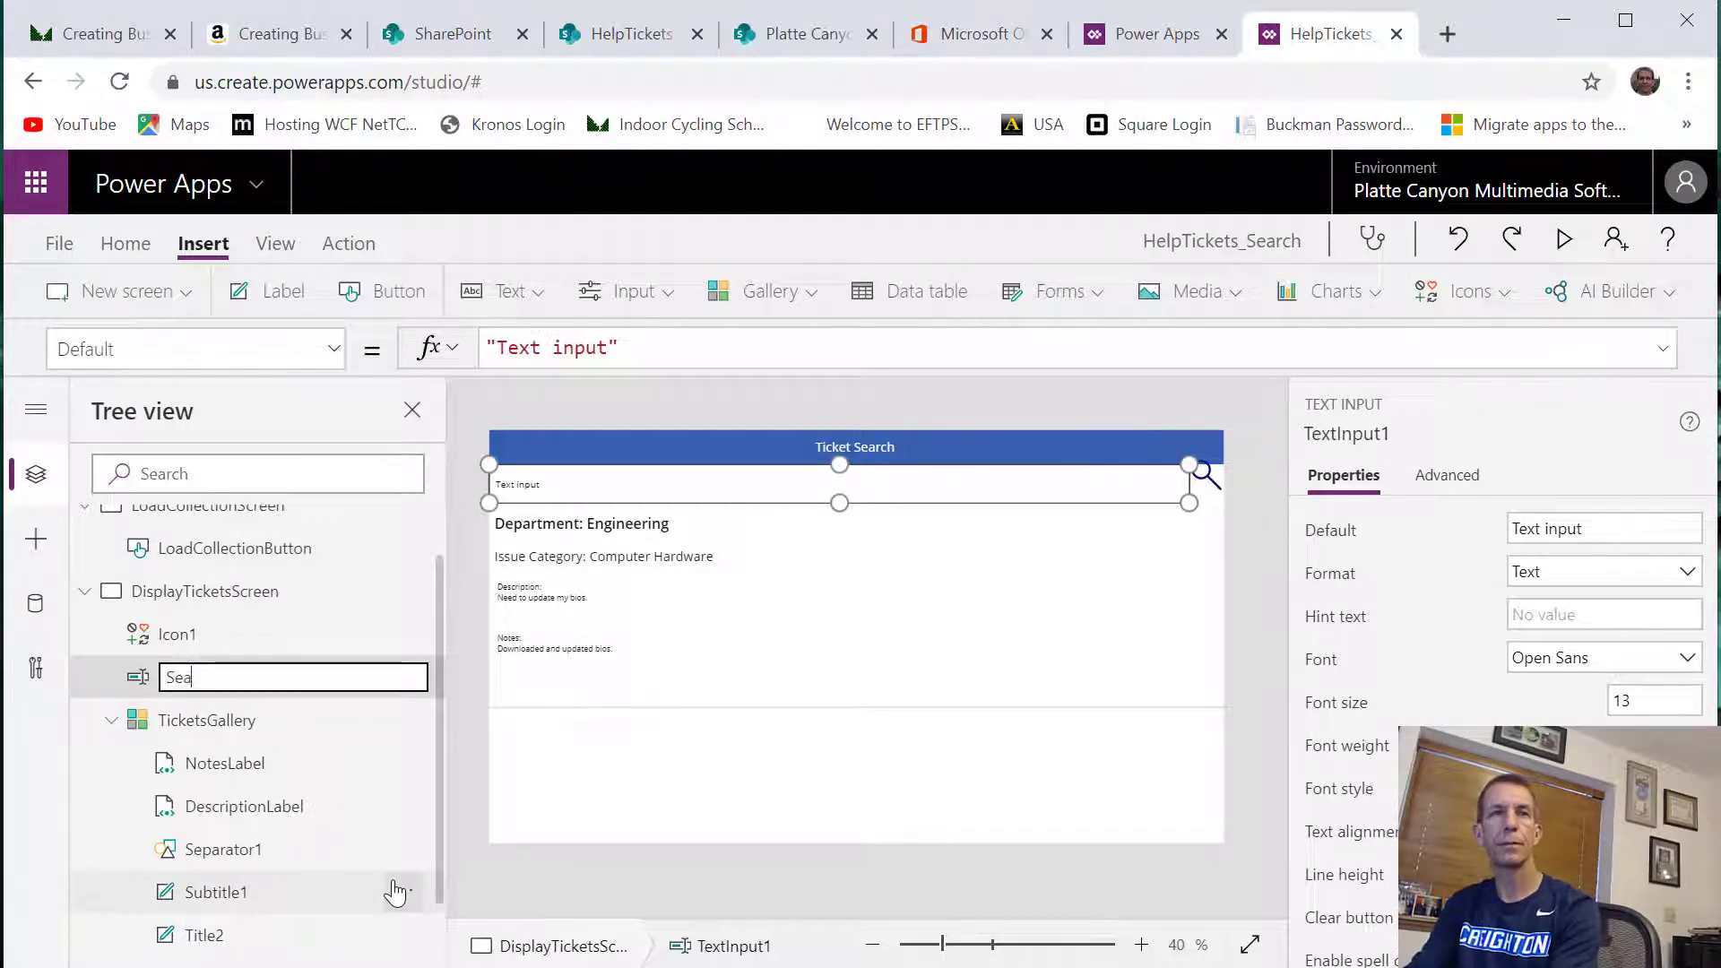
pyautogui.write('rchText')
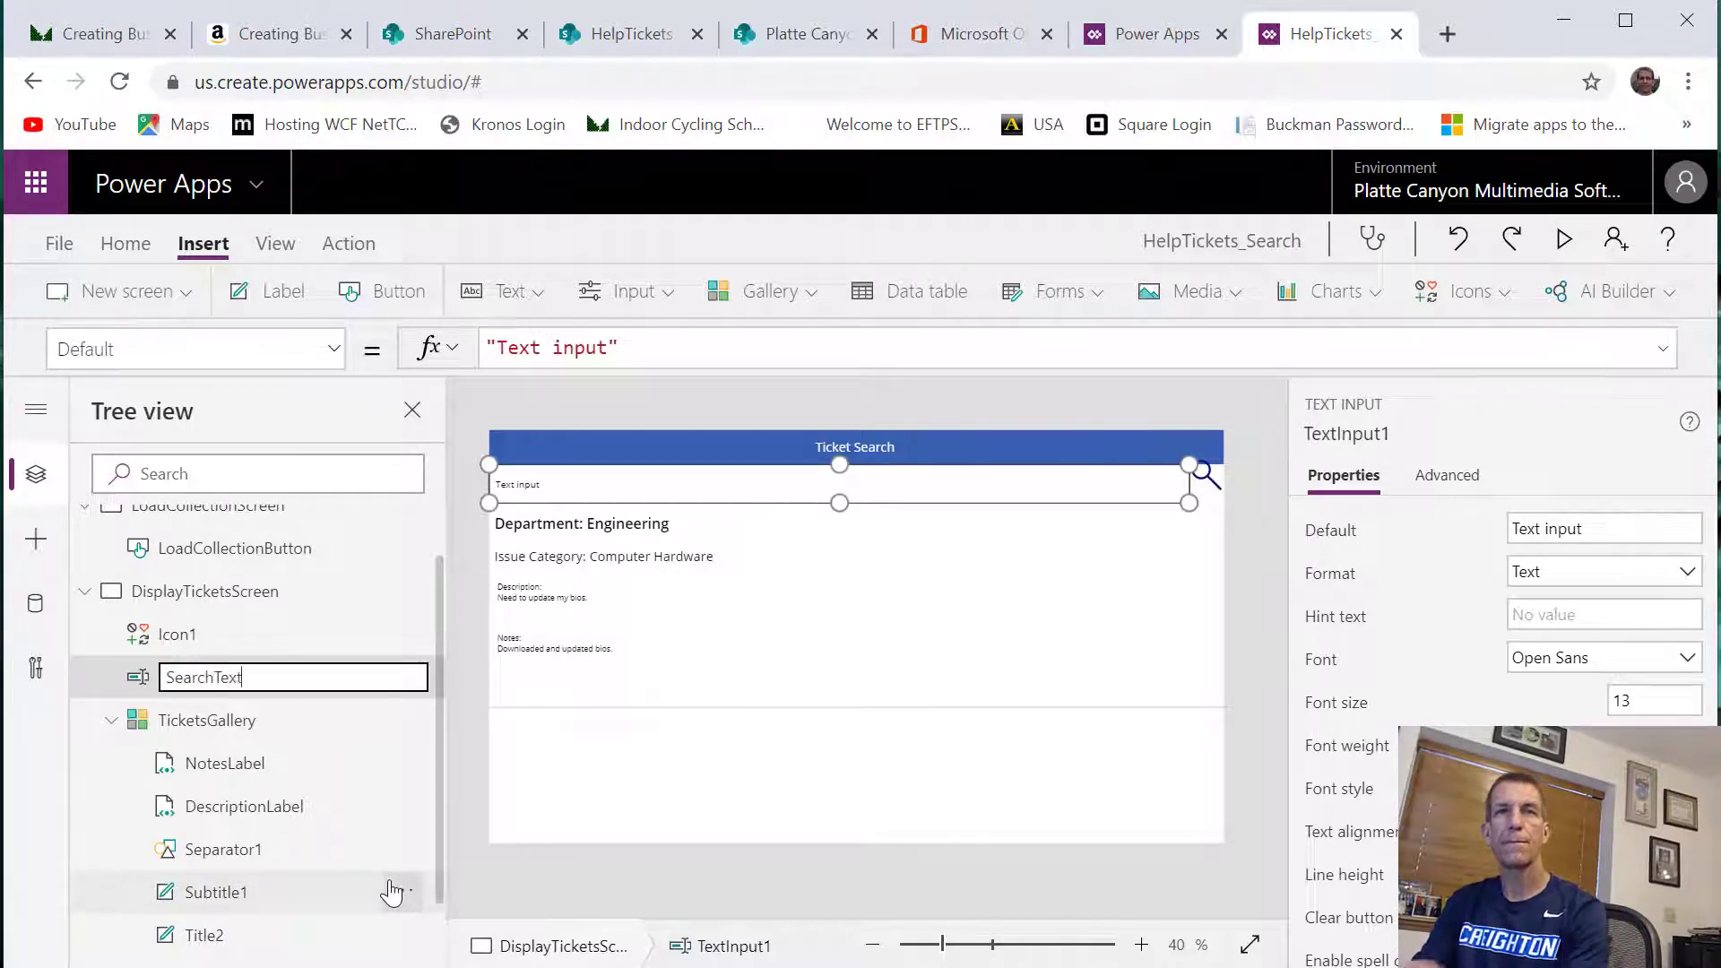
pyautogui.press('Return')
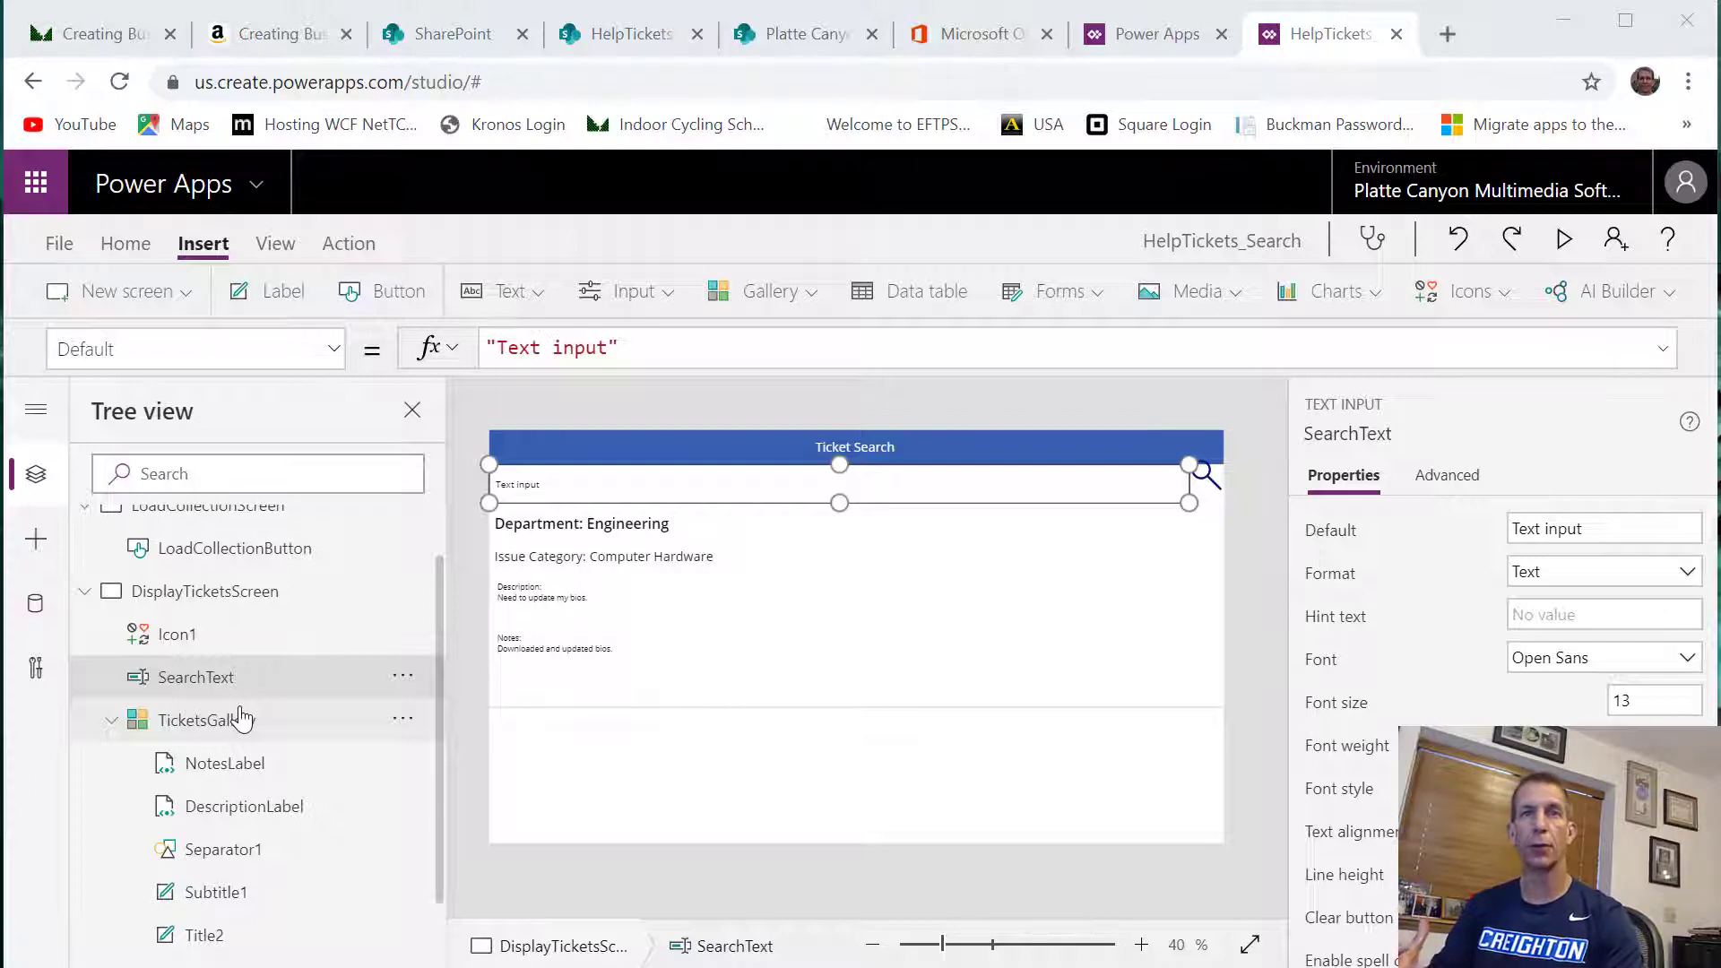
# Start a Filter function in the Items formula of TicketsGallery, with HelpTicketCollection as its source, using an enlarged formula area
pyautogui.moveTo(516, 967)
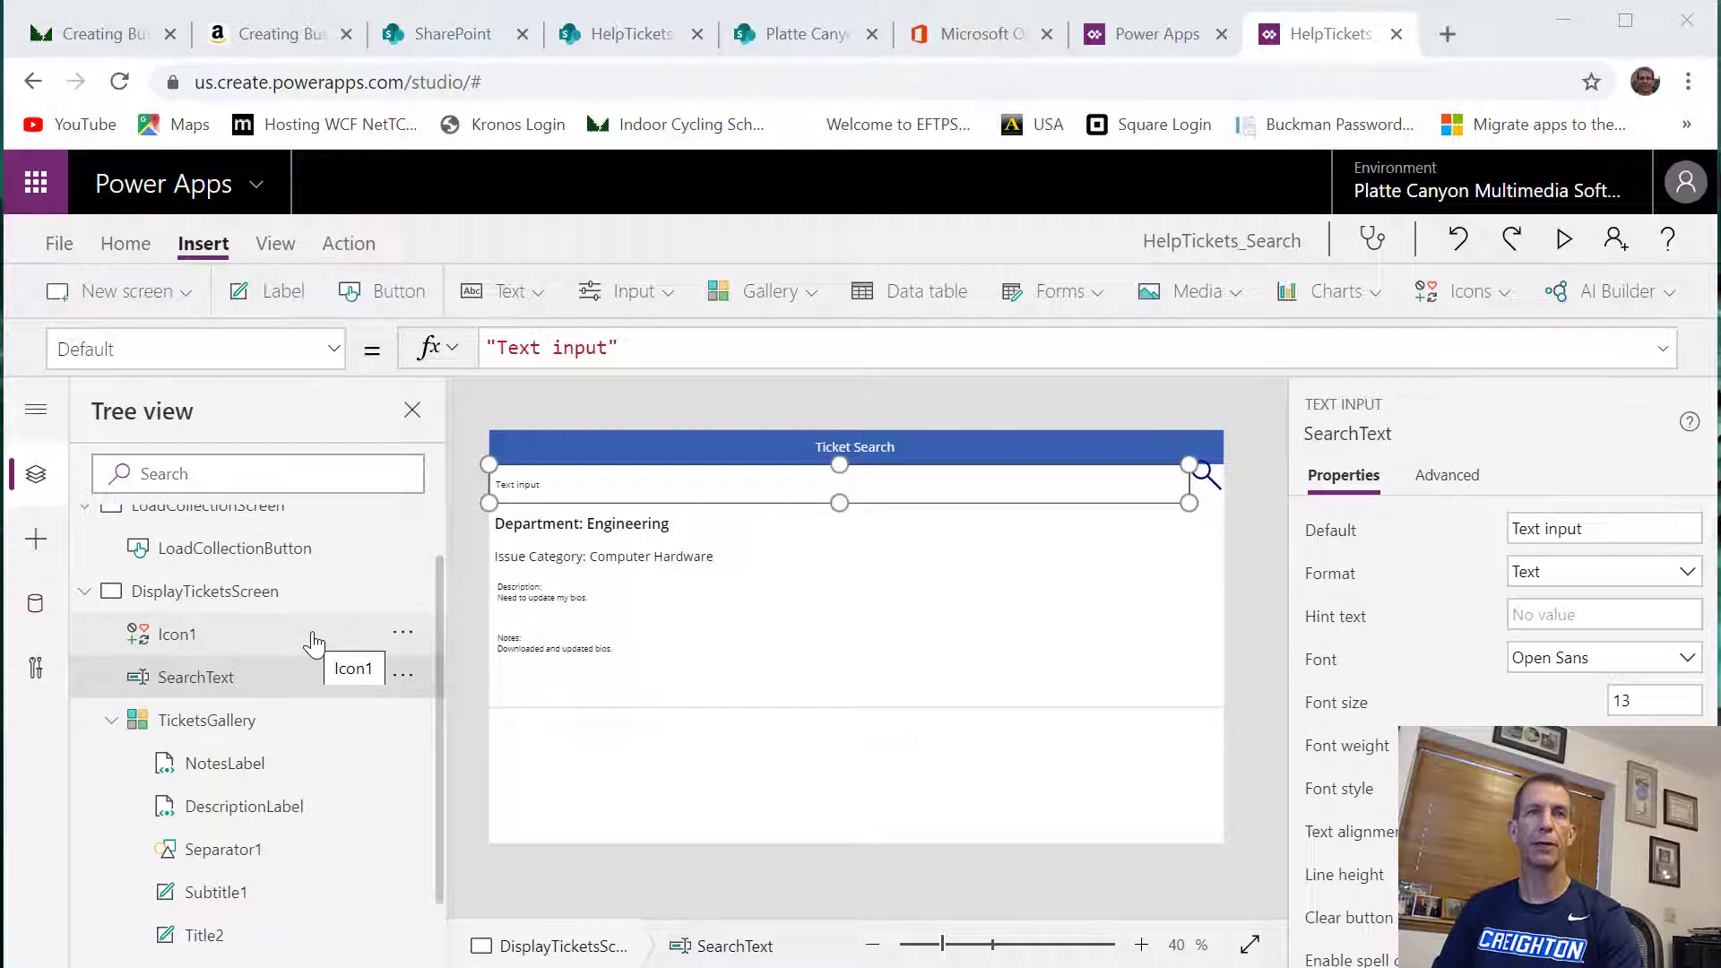
pyautogui.click(255, 735)
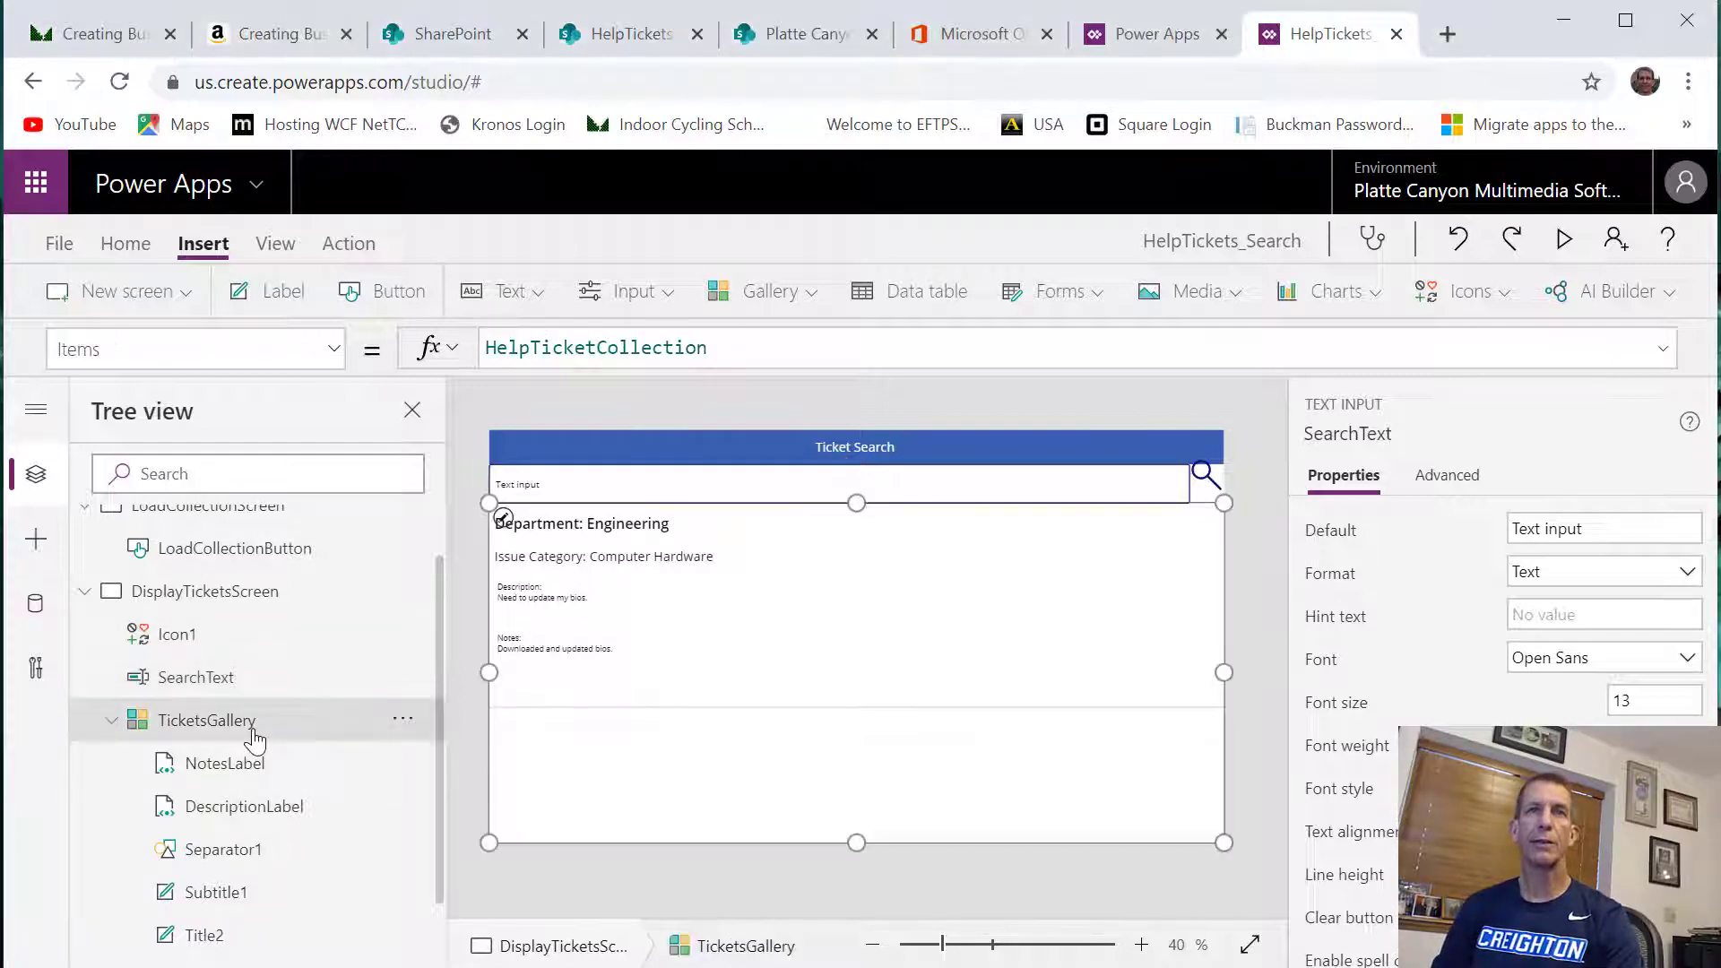
pyautogui.click(740, 358)
pyautogui.moveTo(734, 415); pyautogui.dragTo(728, 585)
pyautogui.click(748, 369)
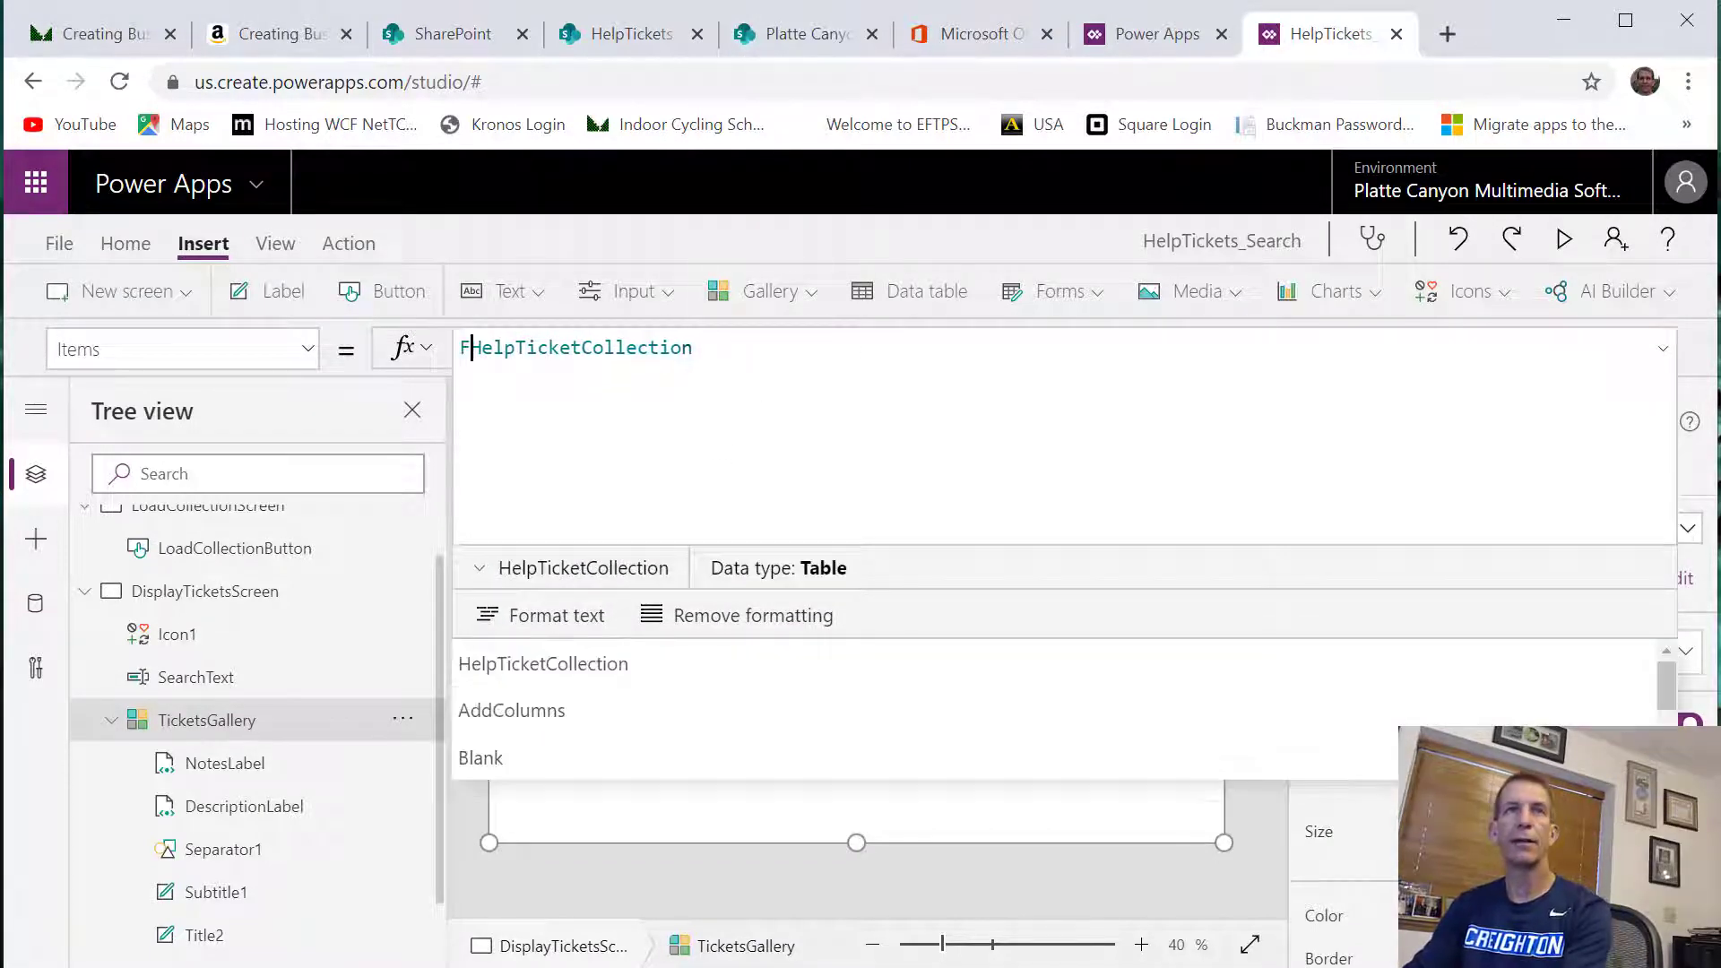
pyautogui.write('Filter(')
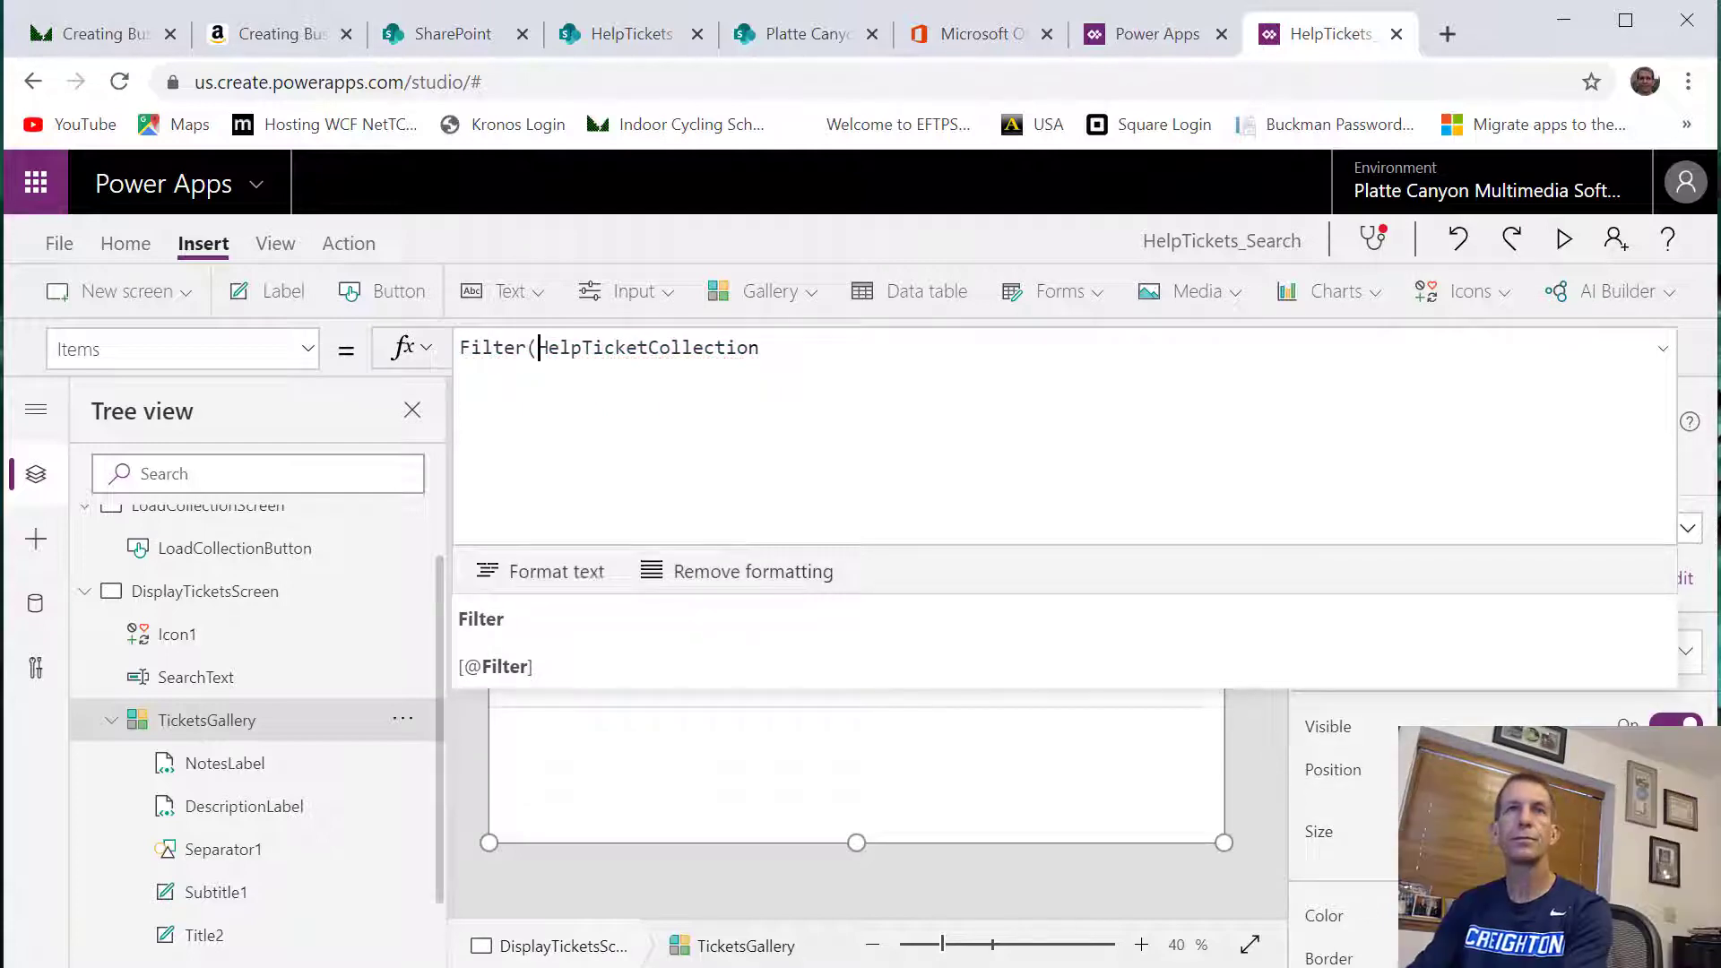
pyautogui.press('End')
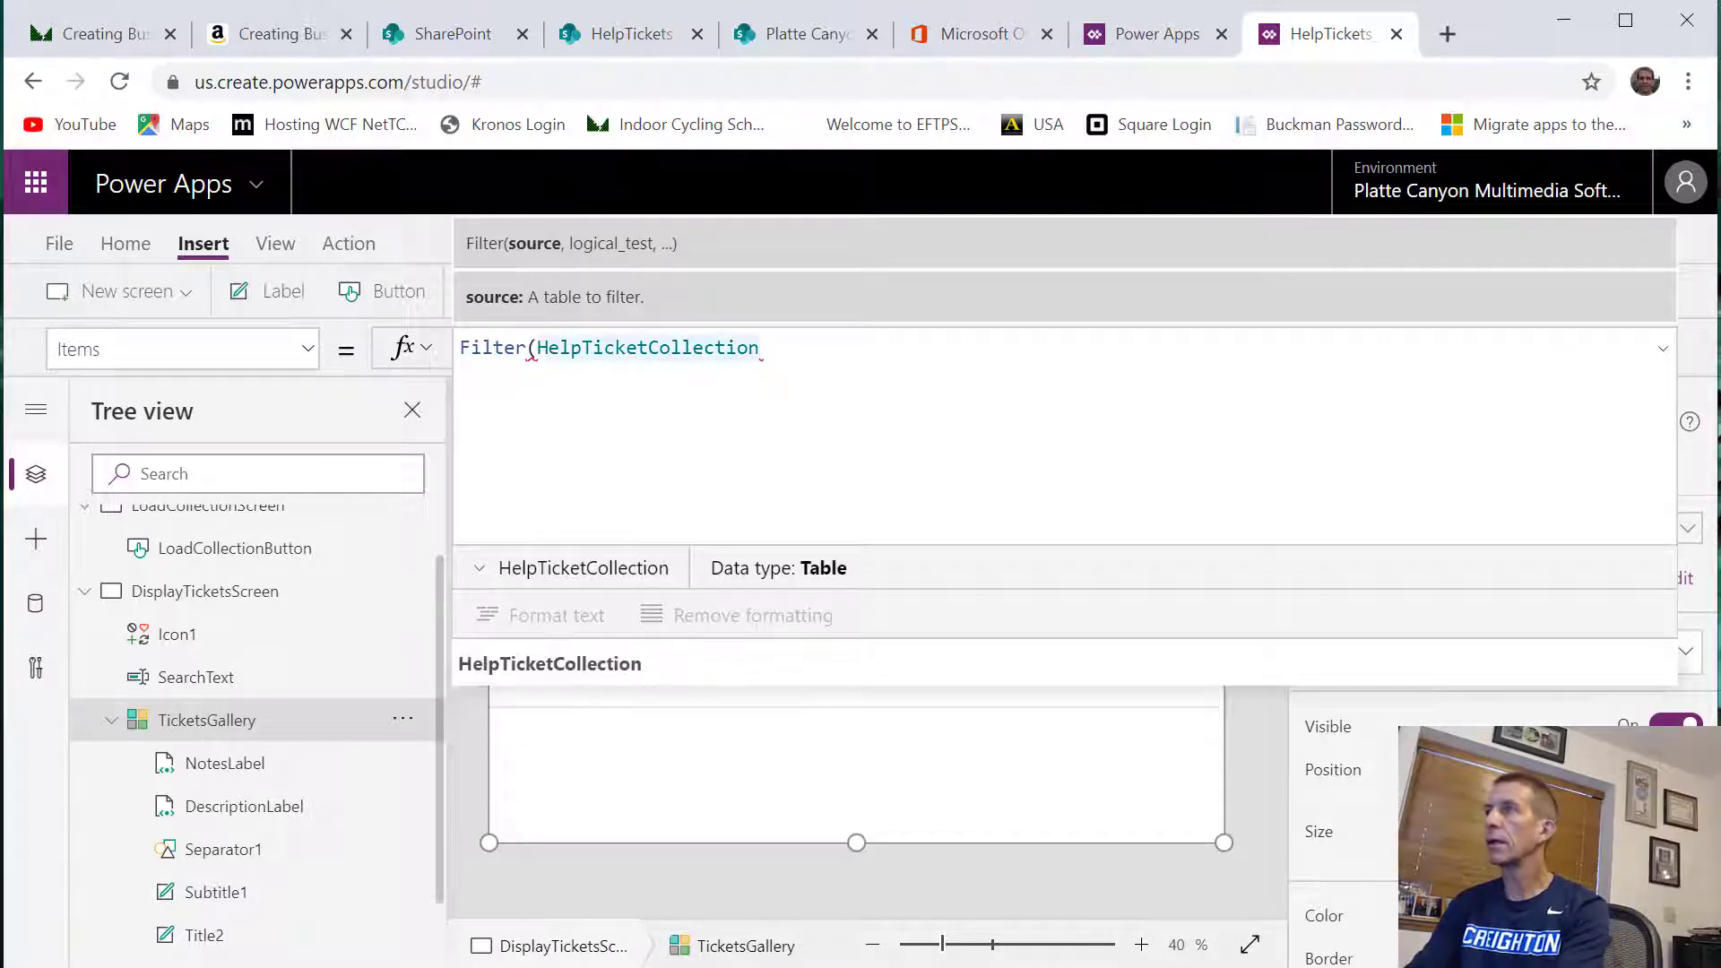
pyautogui.write(', ')
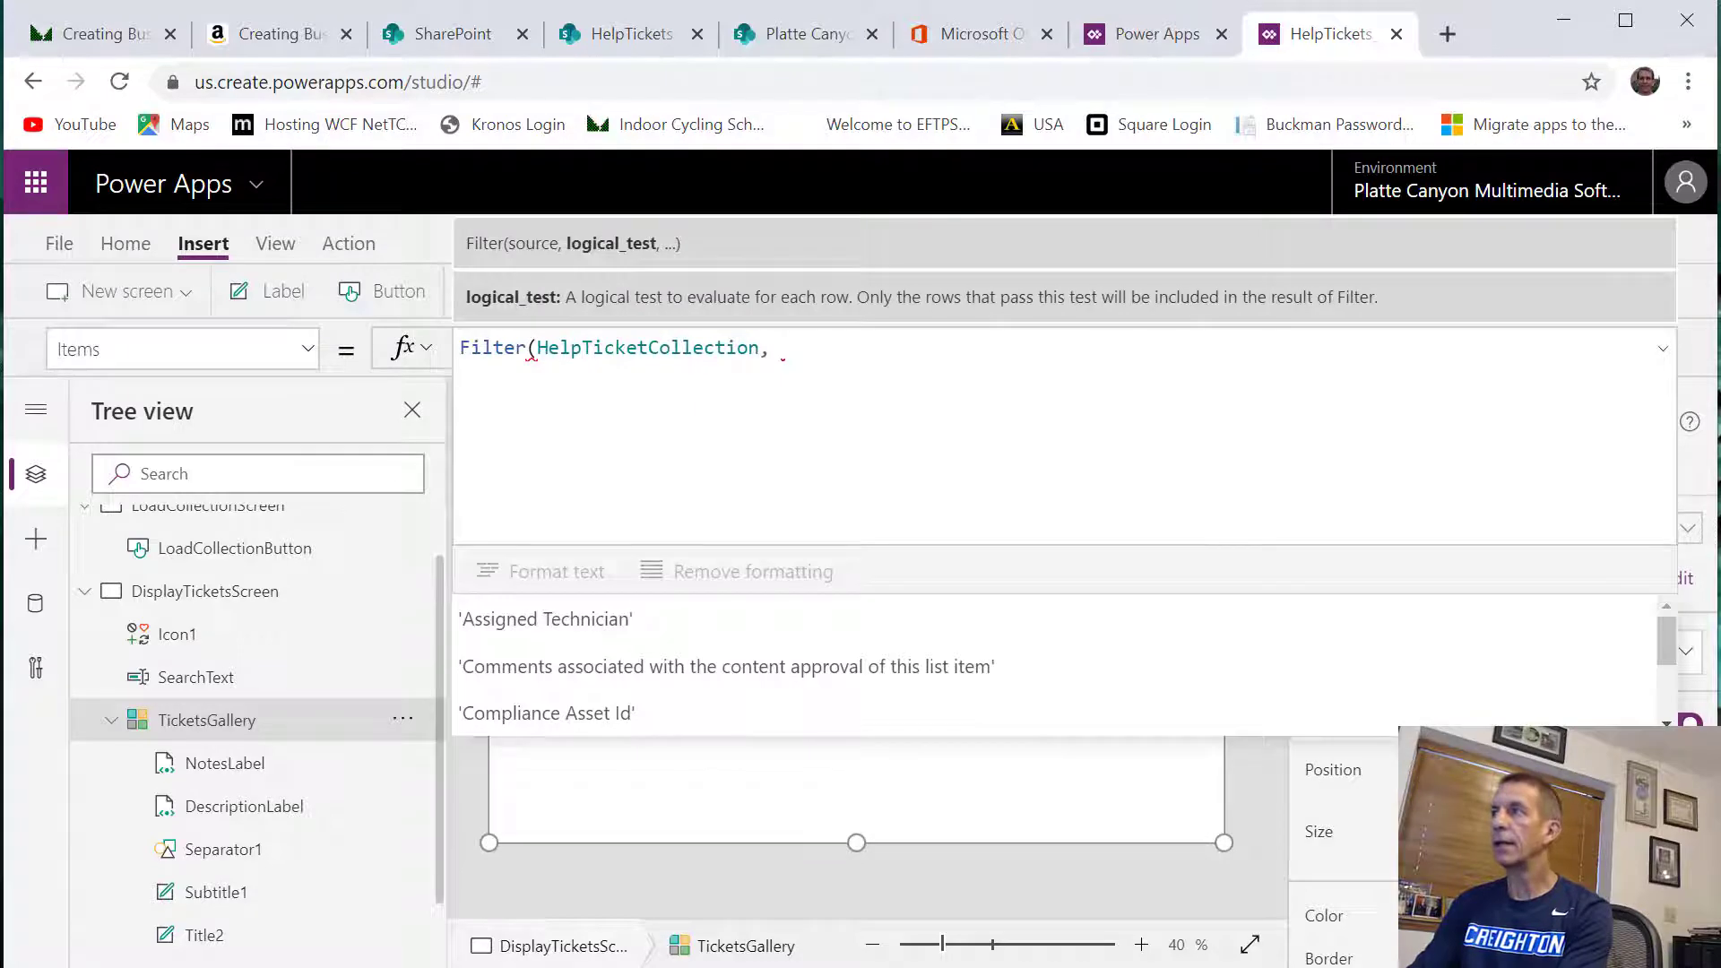
pyautogui.write('S')
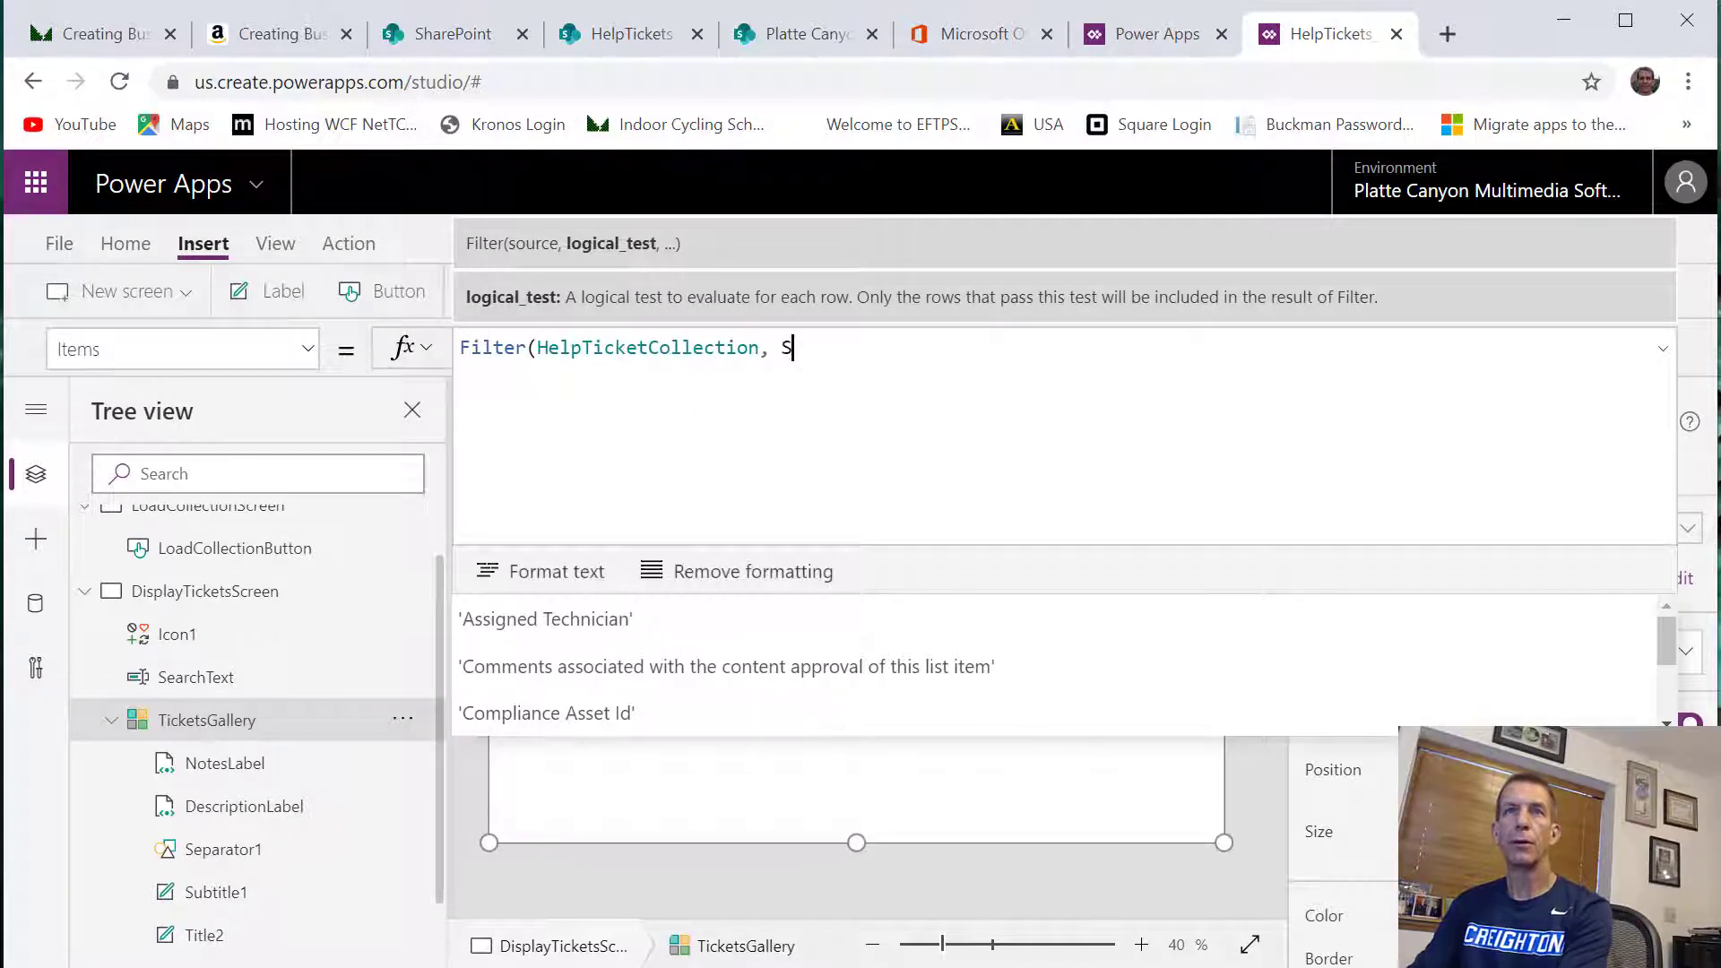
pyautogui.write('earchText')
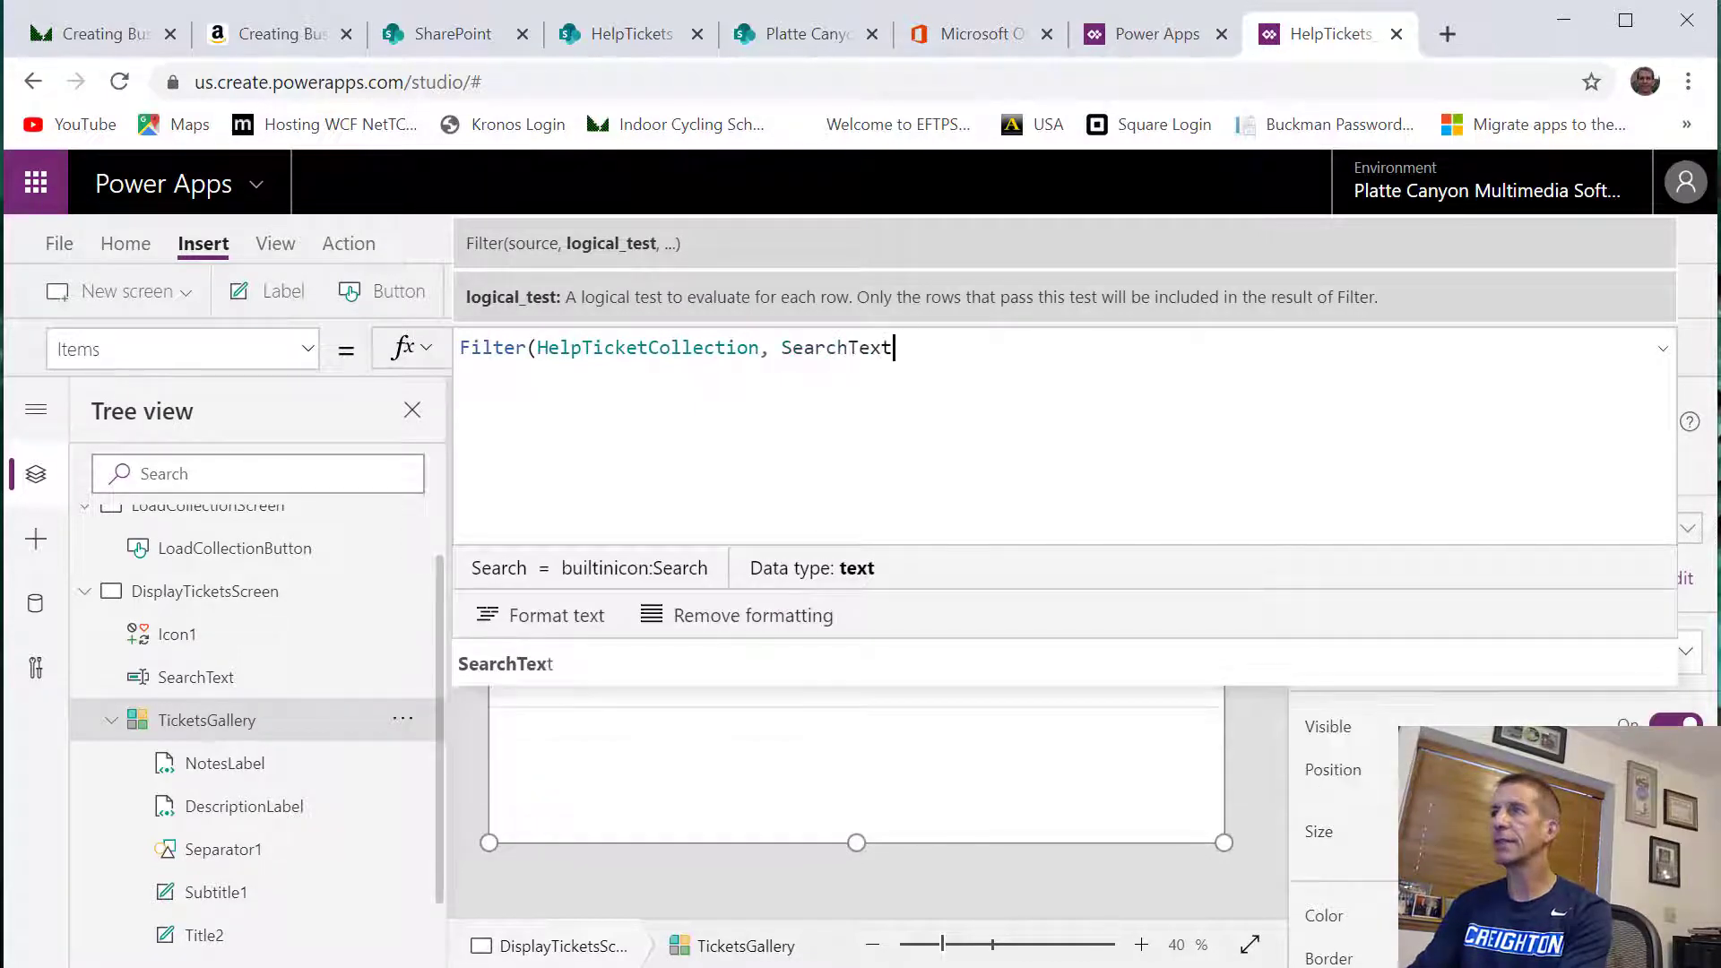
pyautogui.write('.')
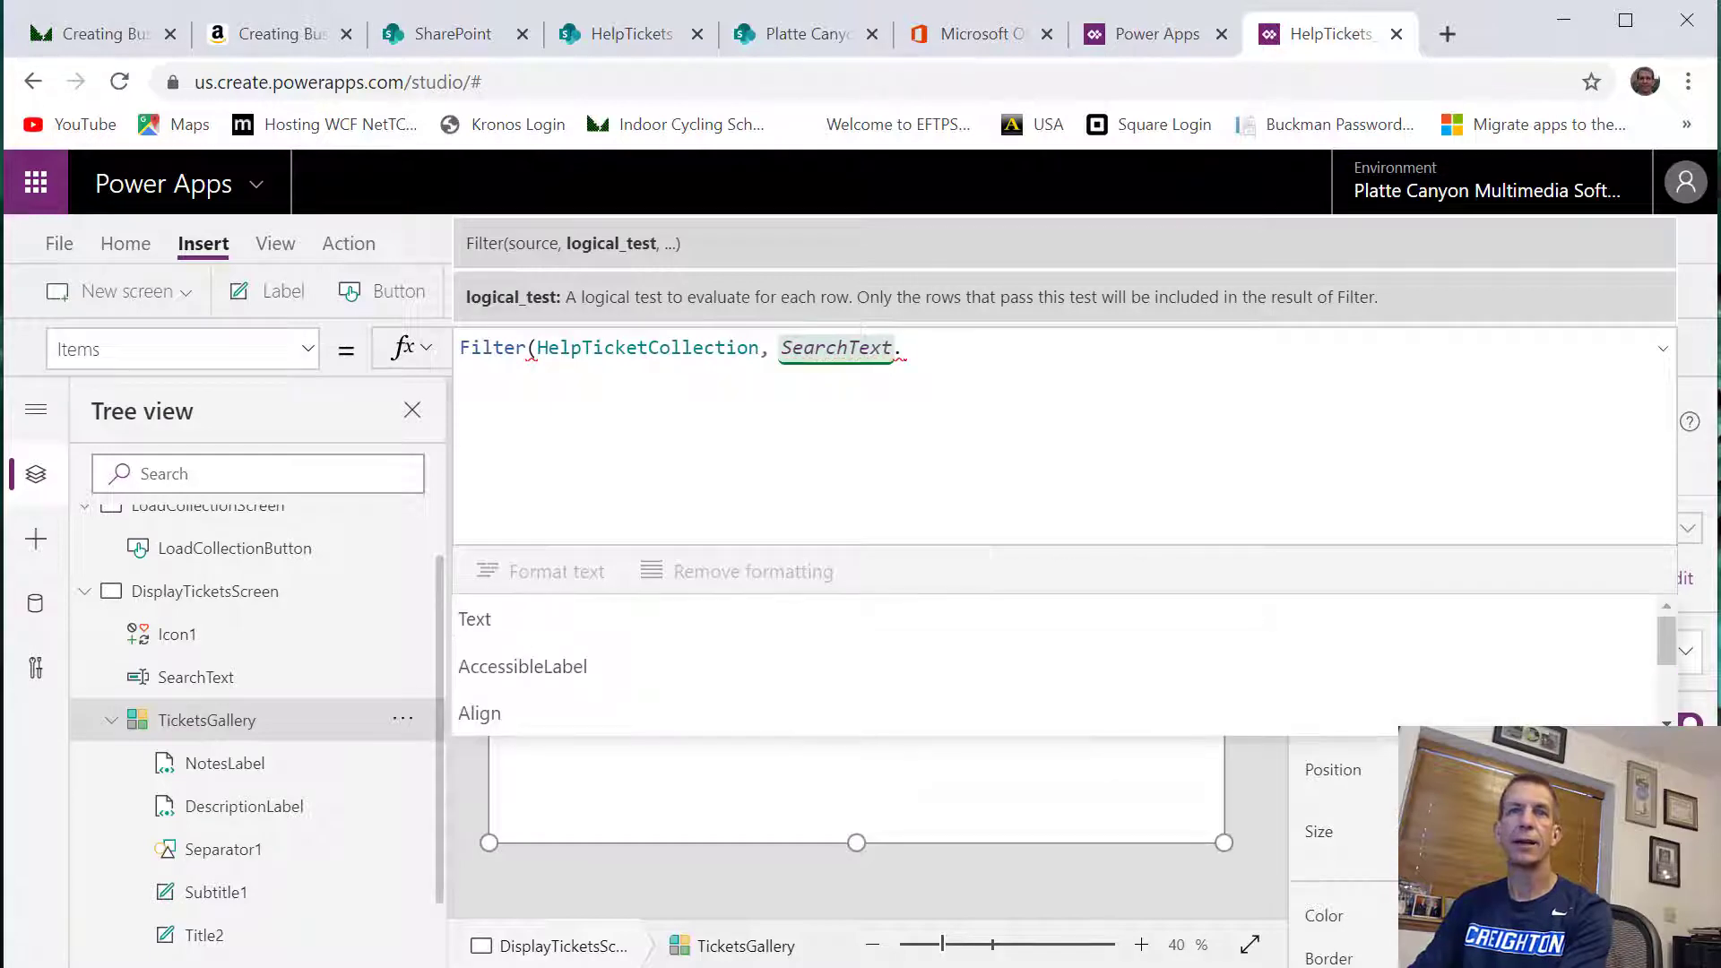
pyautogui.write('Text i')
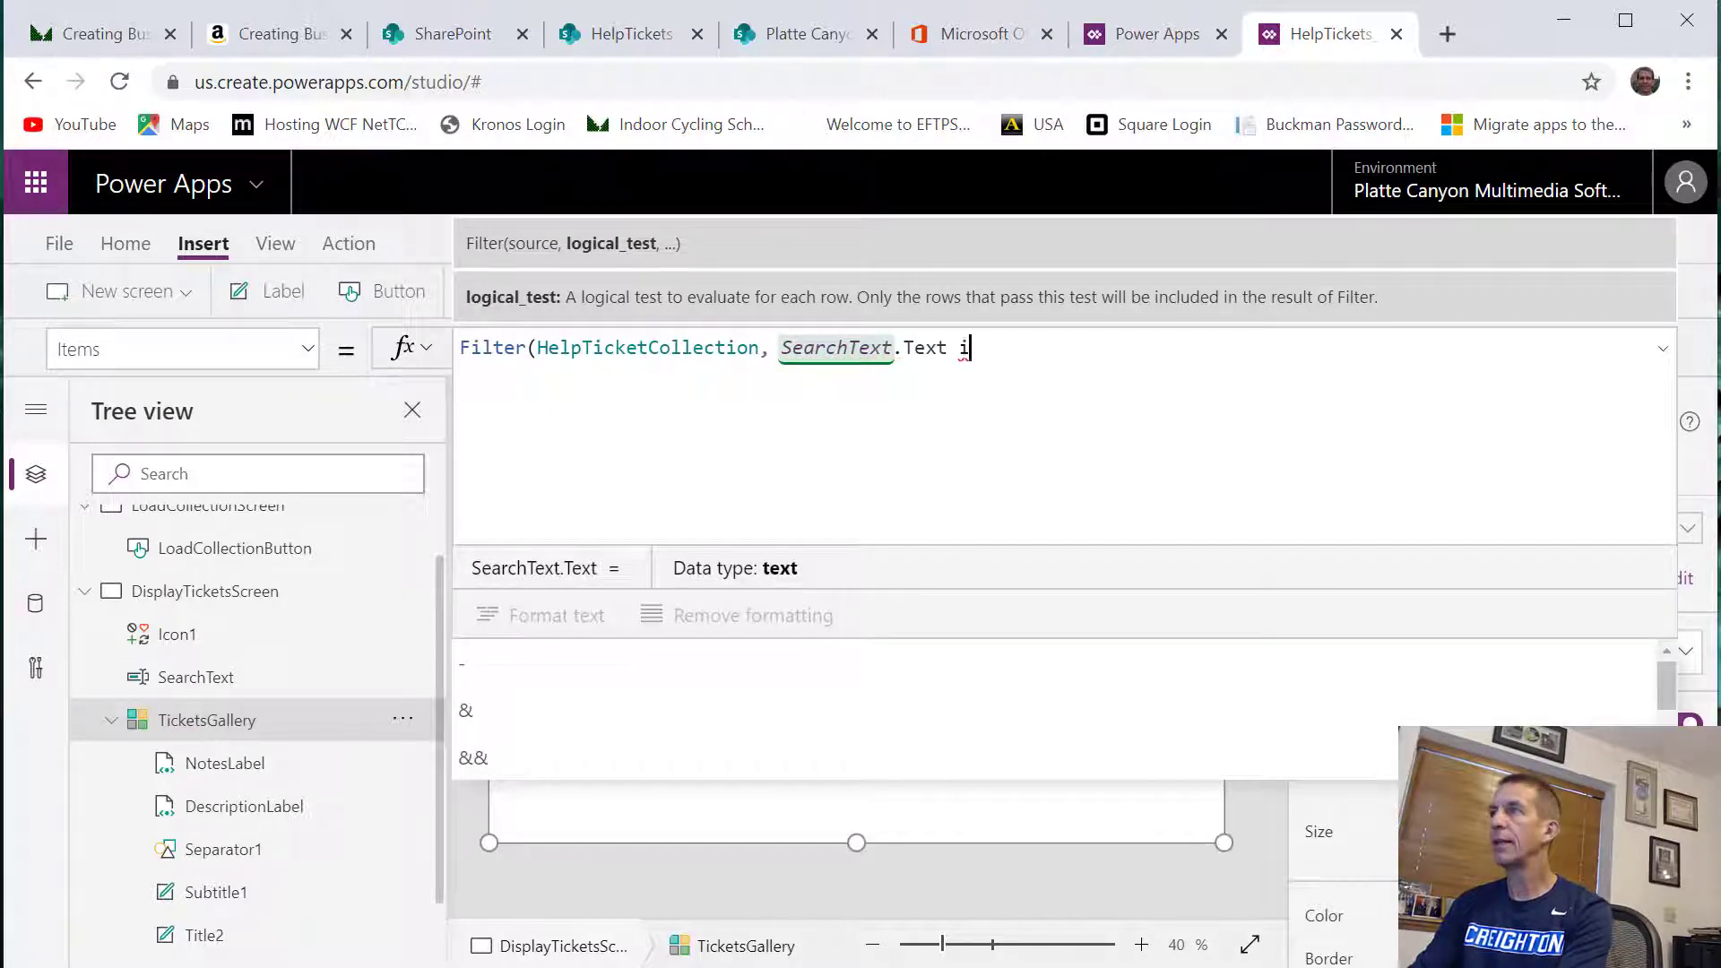
pyautogui.write('n L')
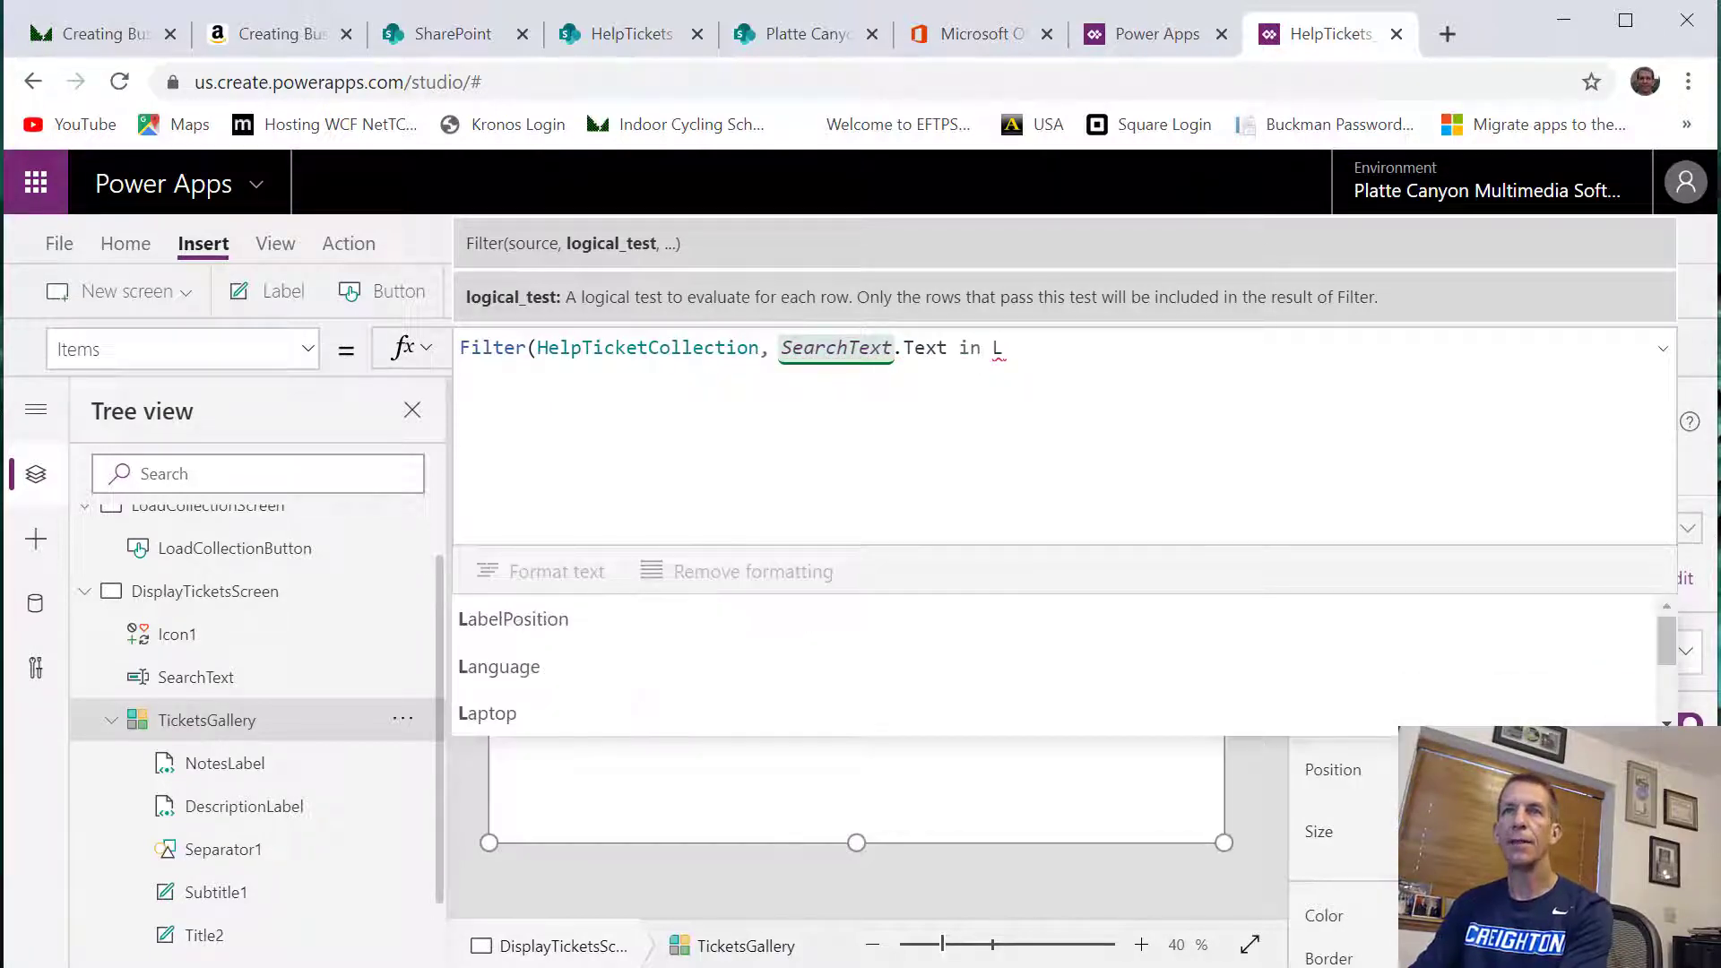
pyautogui.write('ower')
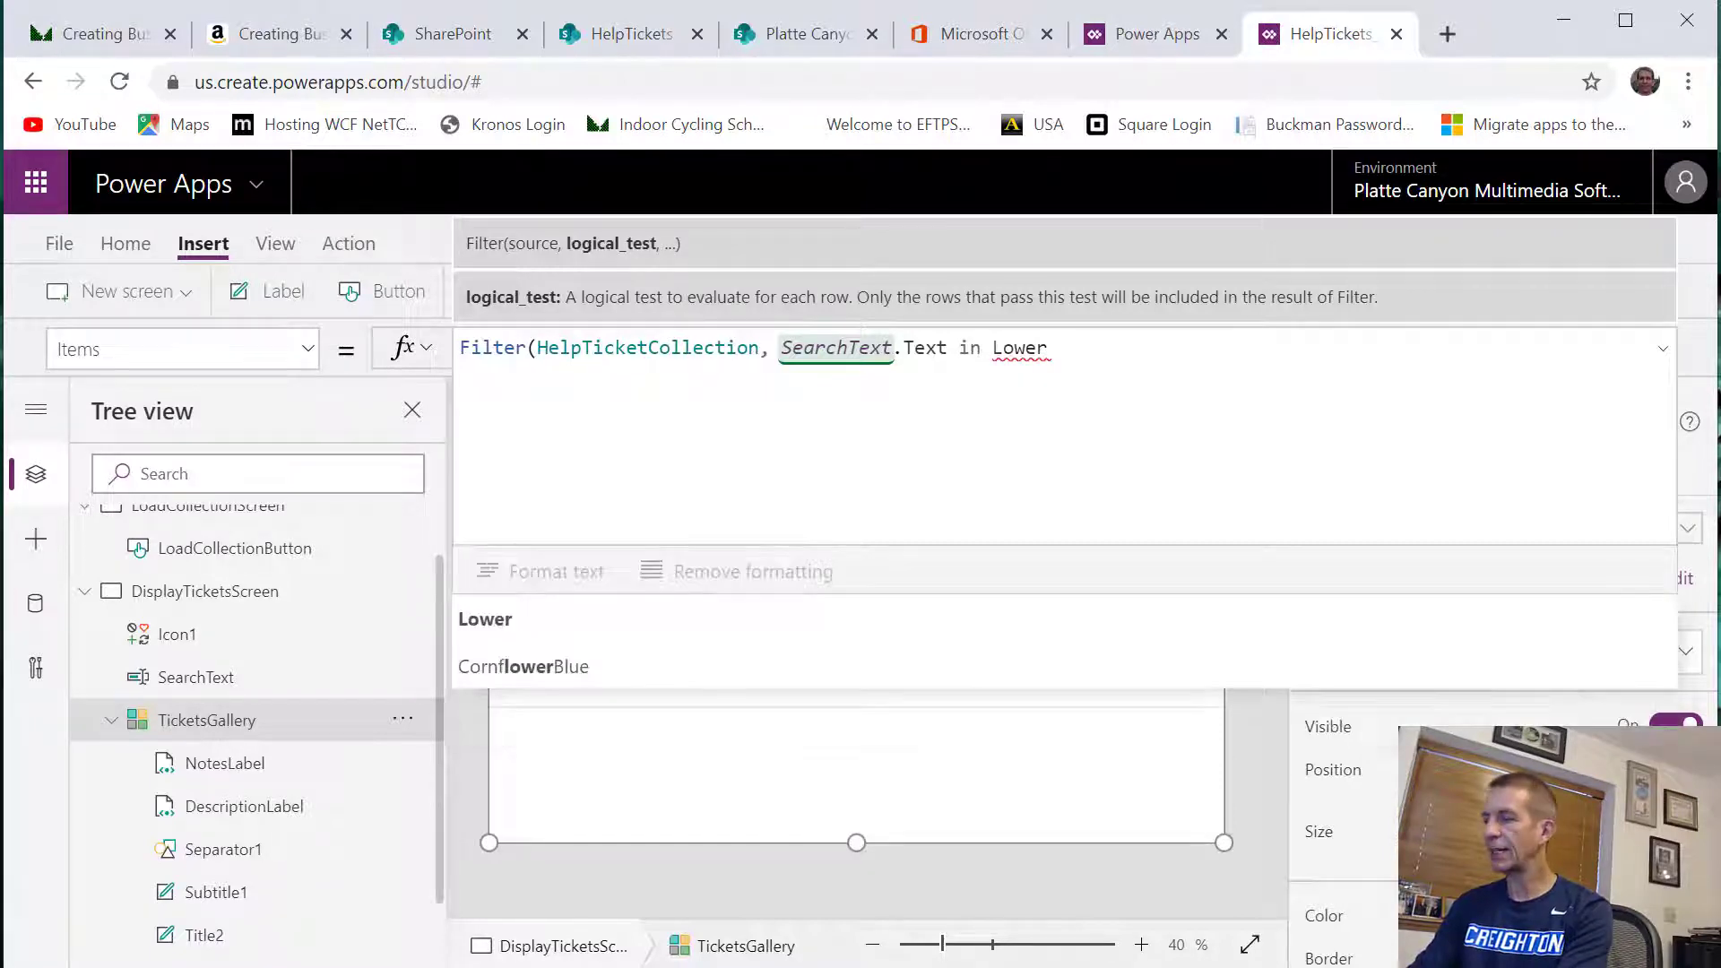
pyautogui.write('(')
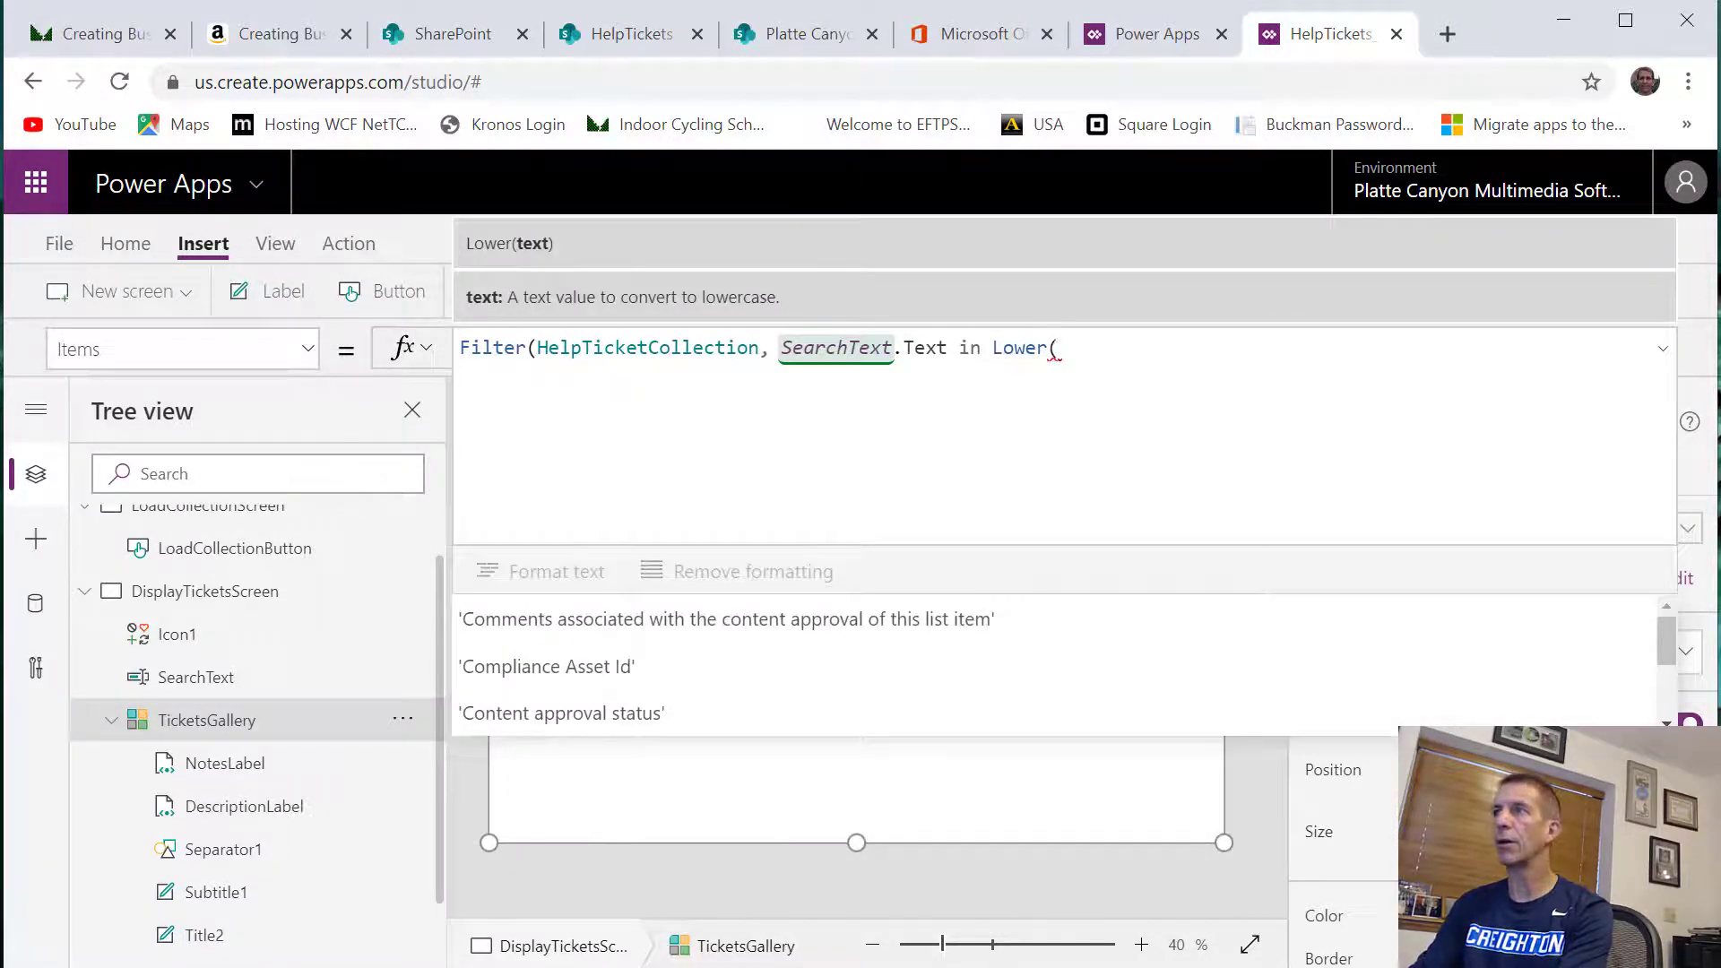
pyautogui.write('N')
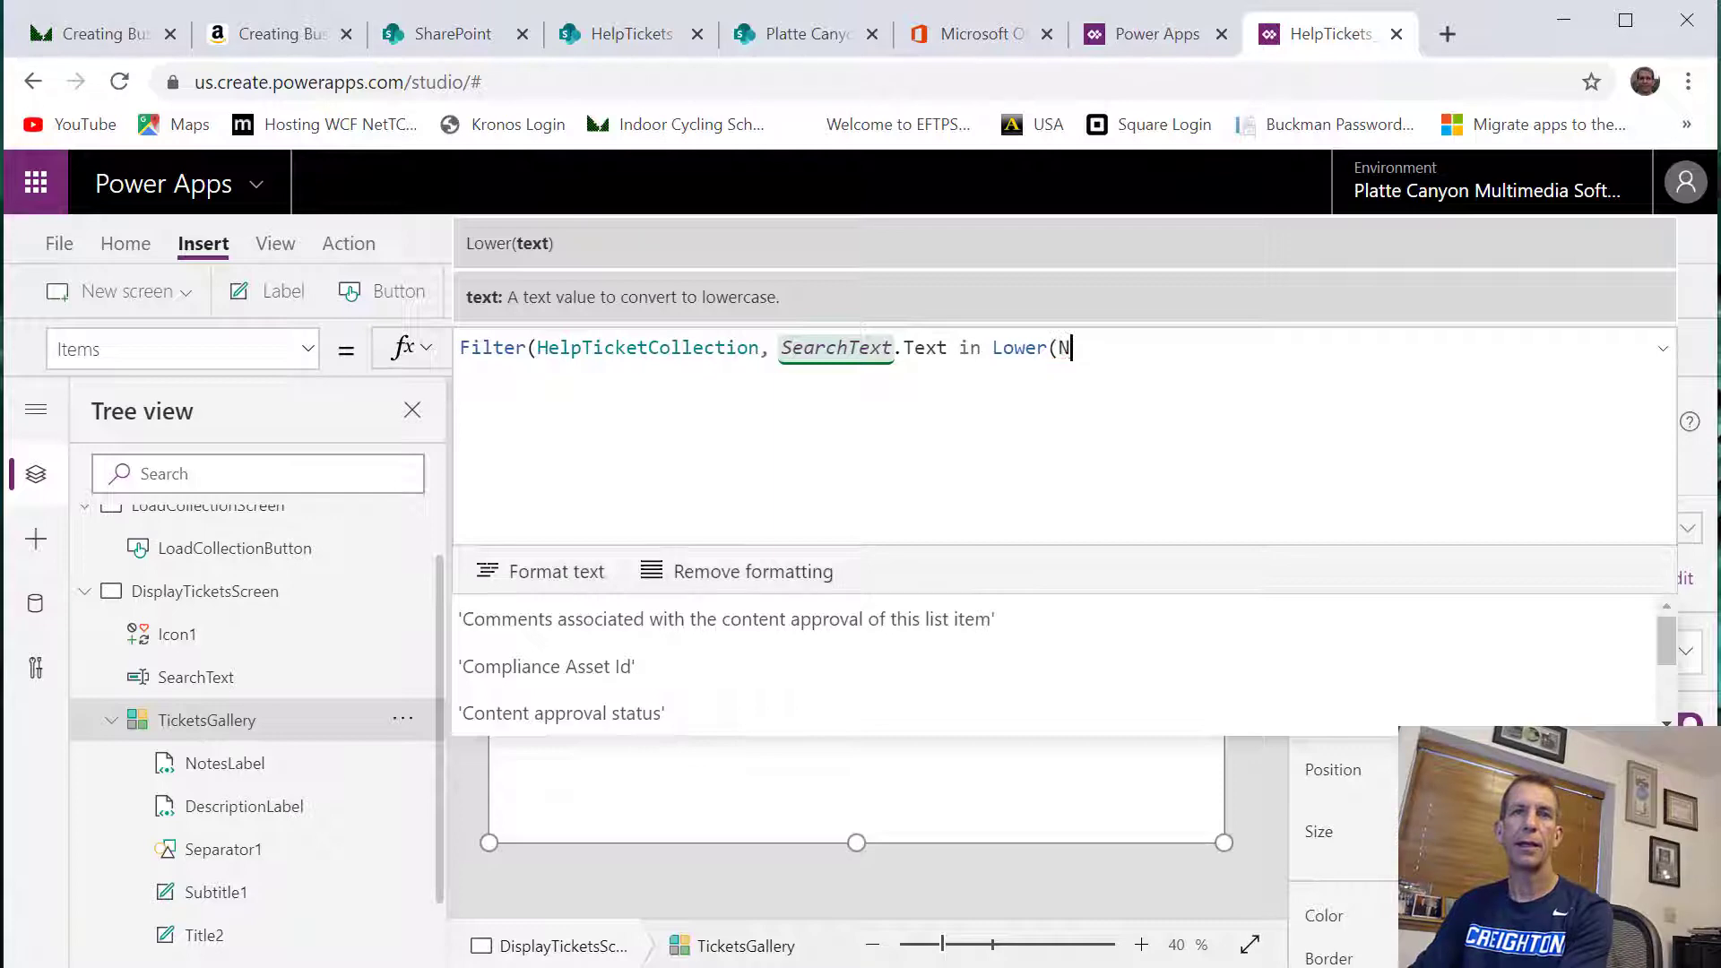
pyautogui.write('otes')
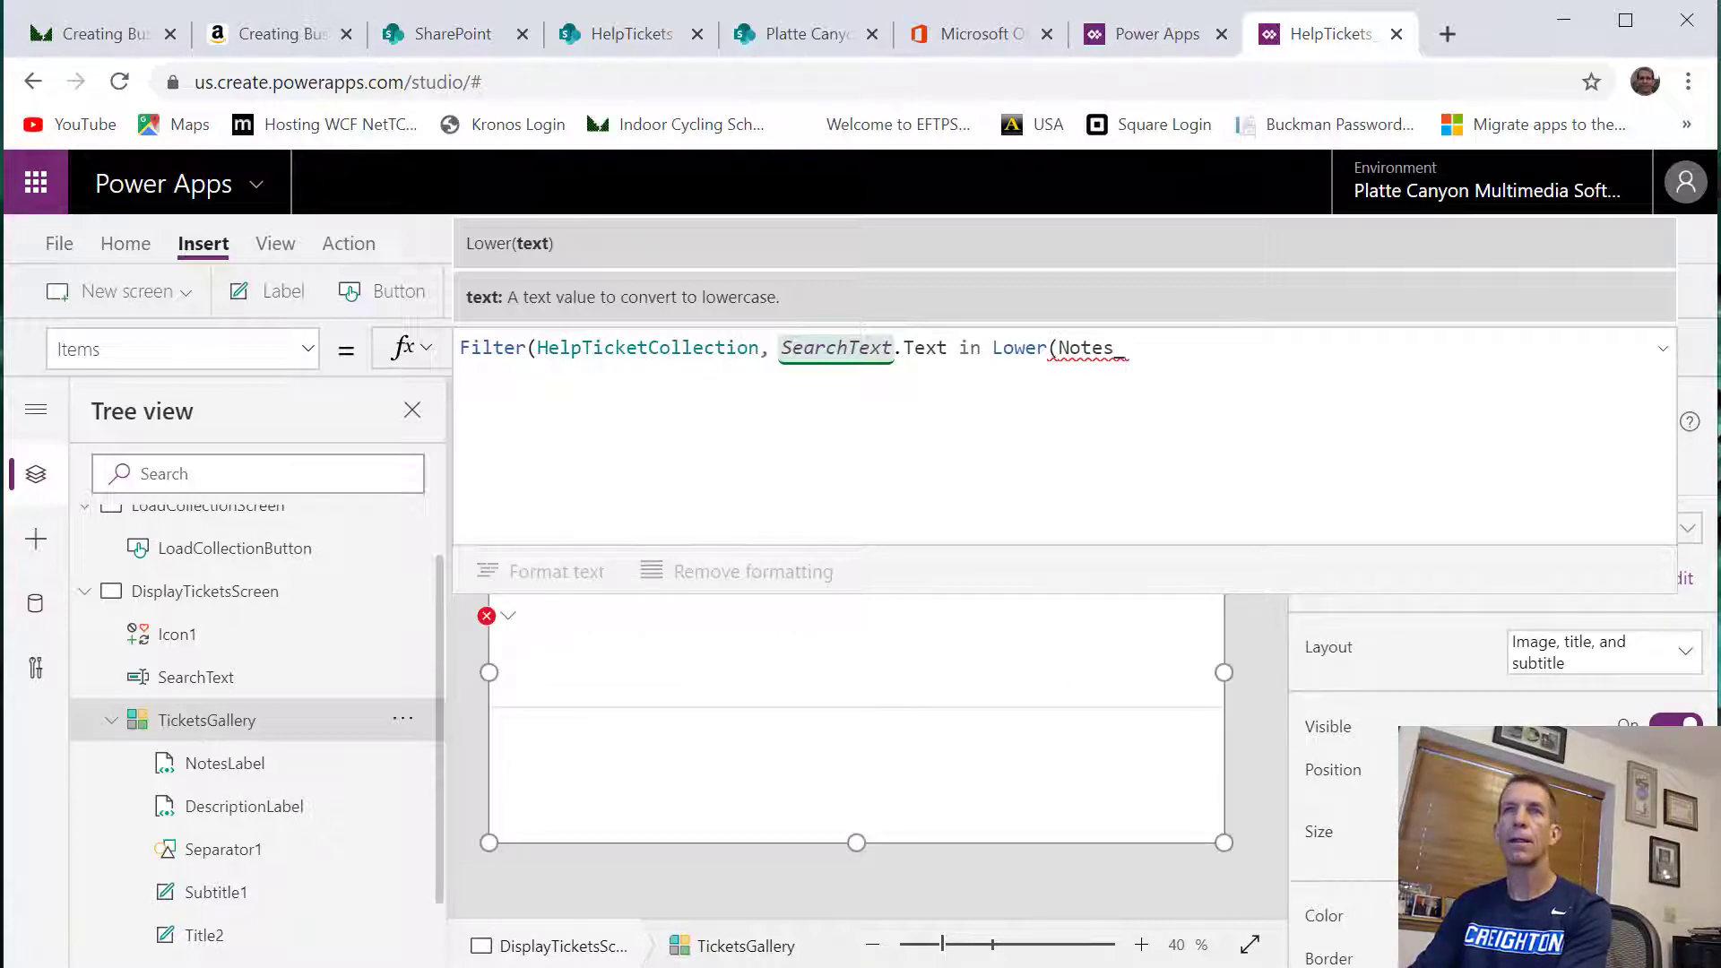
# Enter SearchText.Text in Lower(Notes) as the first logical test of the gallery's Filter formula
pyautogui.press('BackSpace')
pyautogui.write(') ')
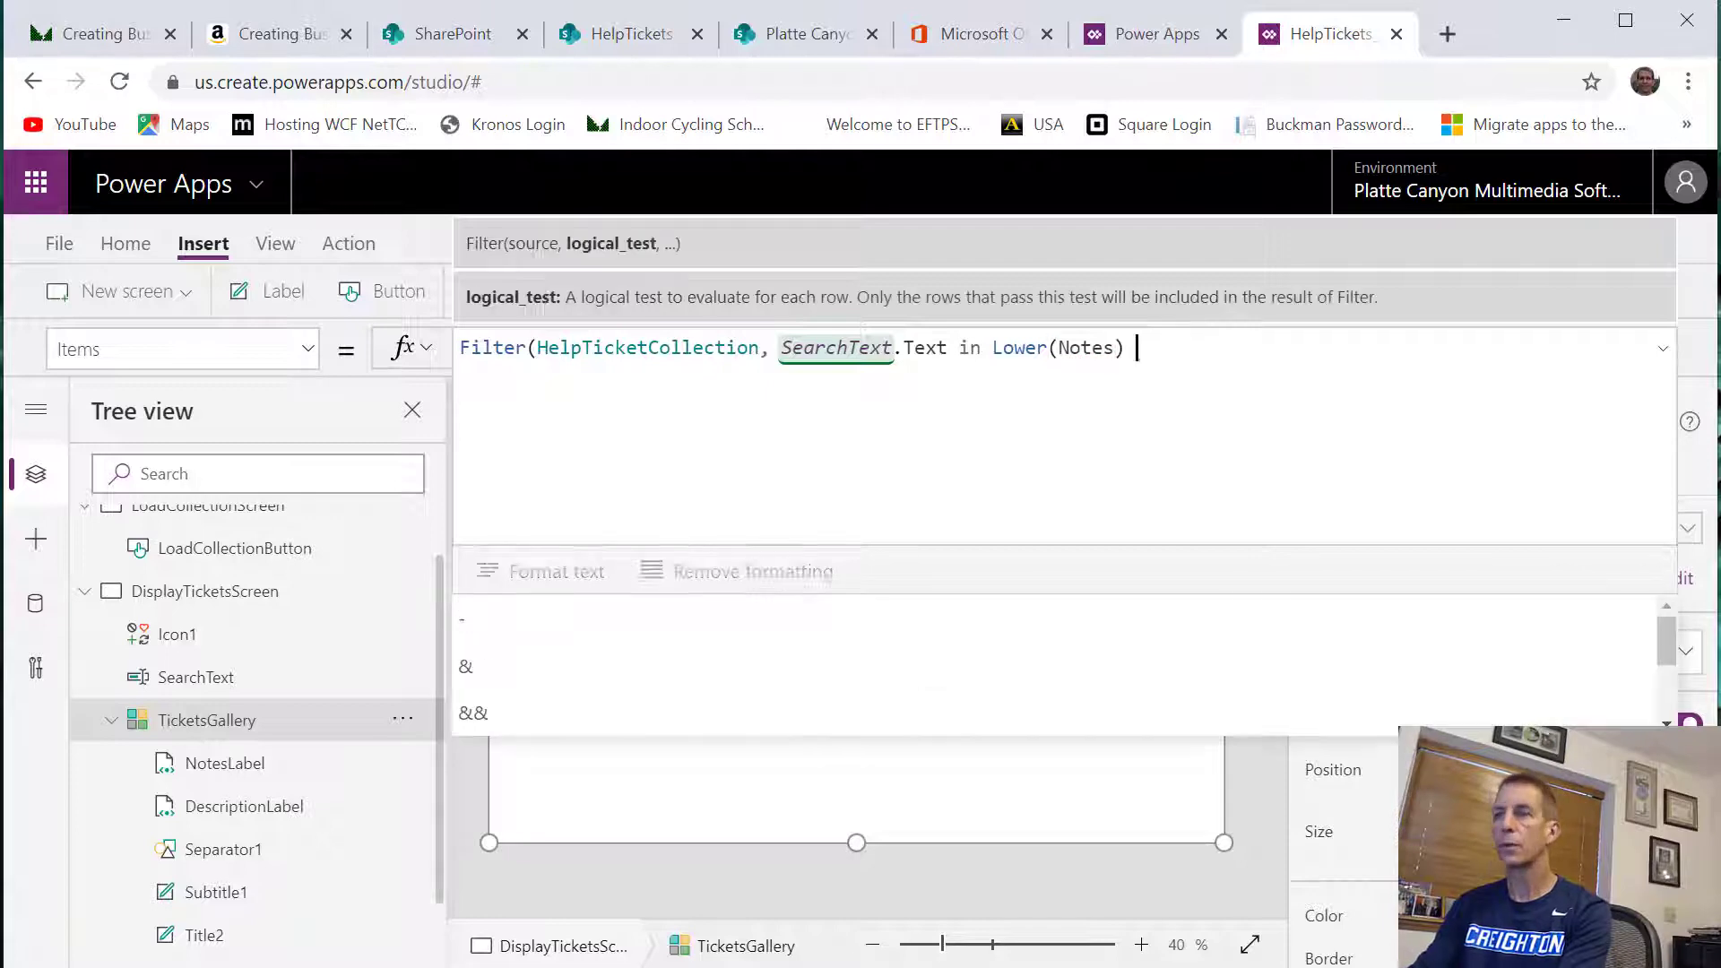
pyautogui.write('Or')
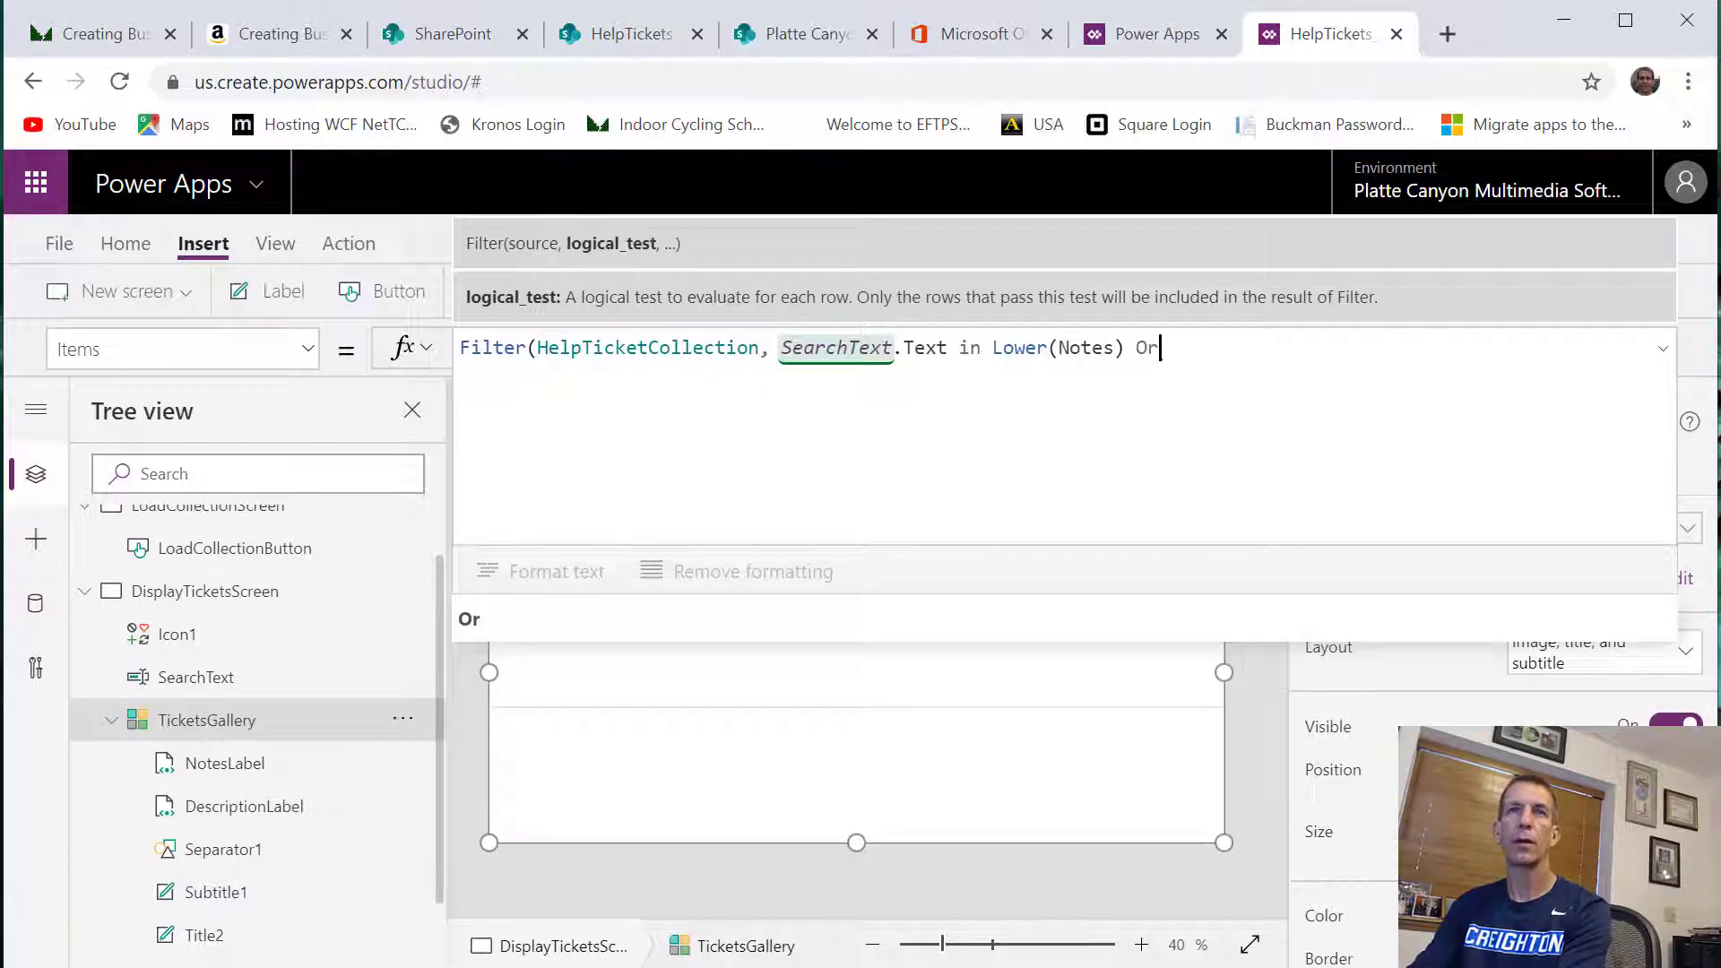
# Extend the gallery's Filter condition with an || alternative testing SearchText.Text in Lower(Description)
pyautogui.press('BackSpace')
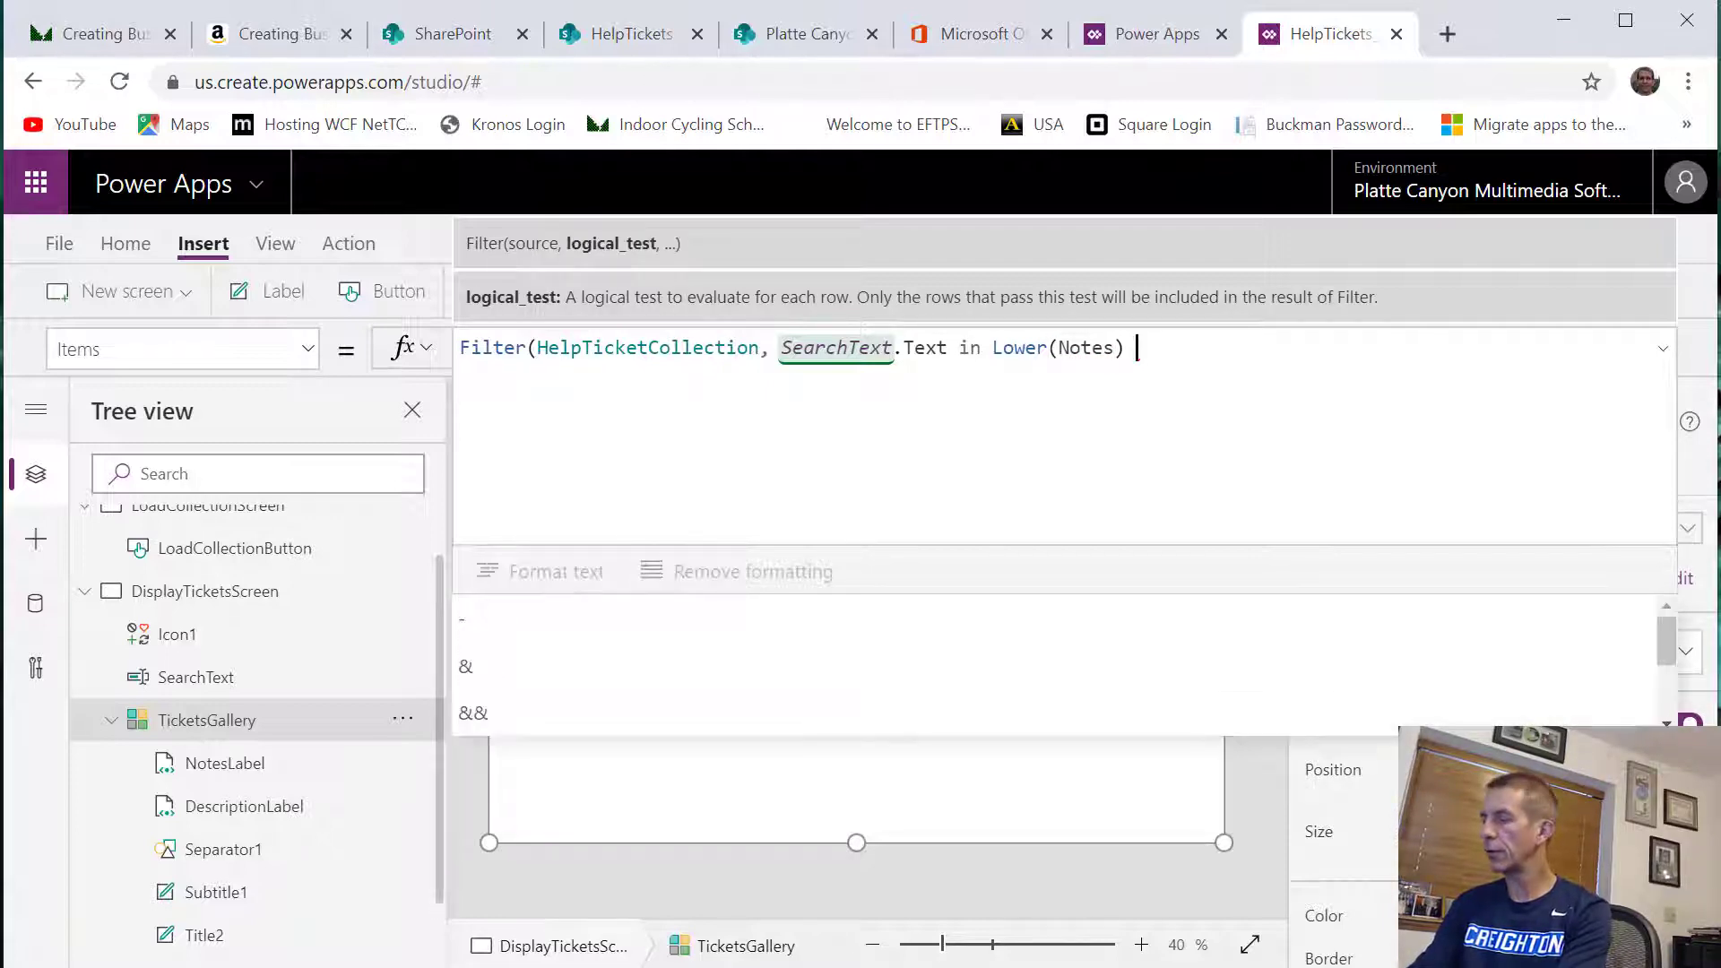
pyautogui.write('|| ')
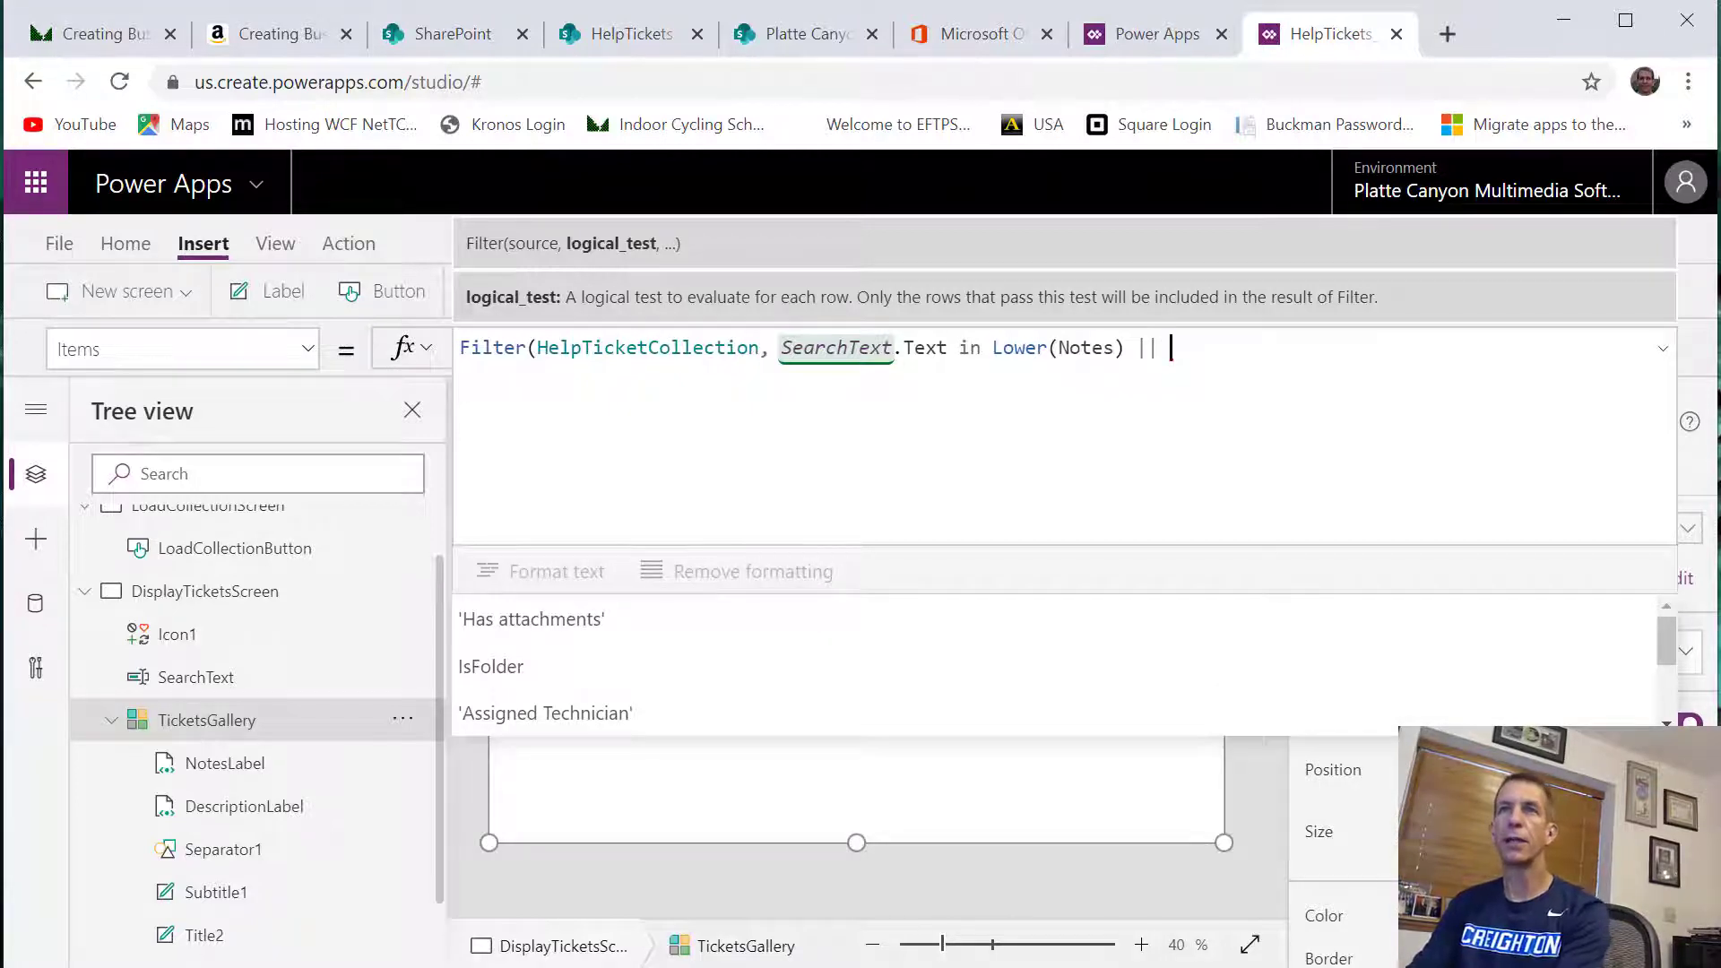
pyautogui.write('SearchText.')
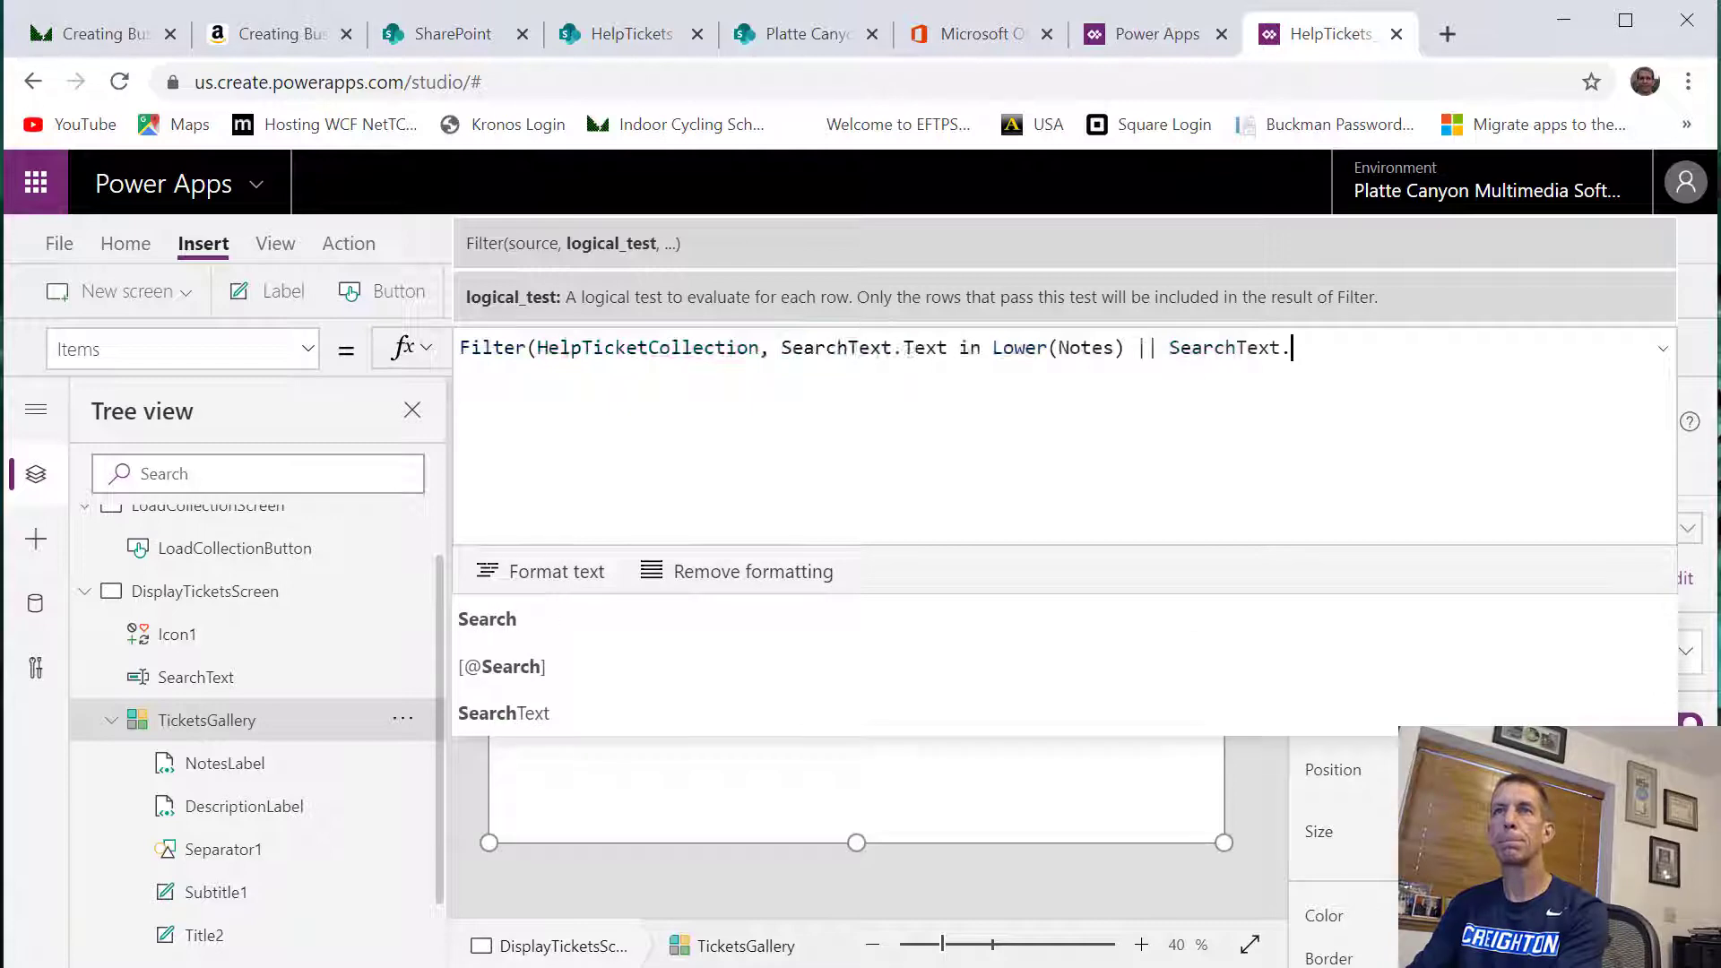
pyautogui.write('Text i')
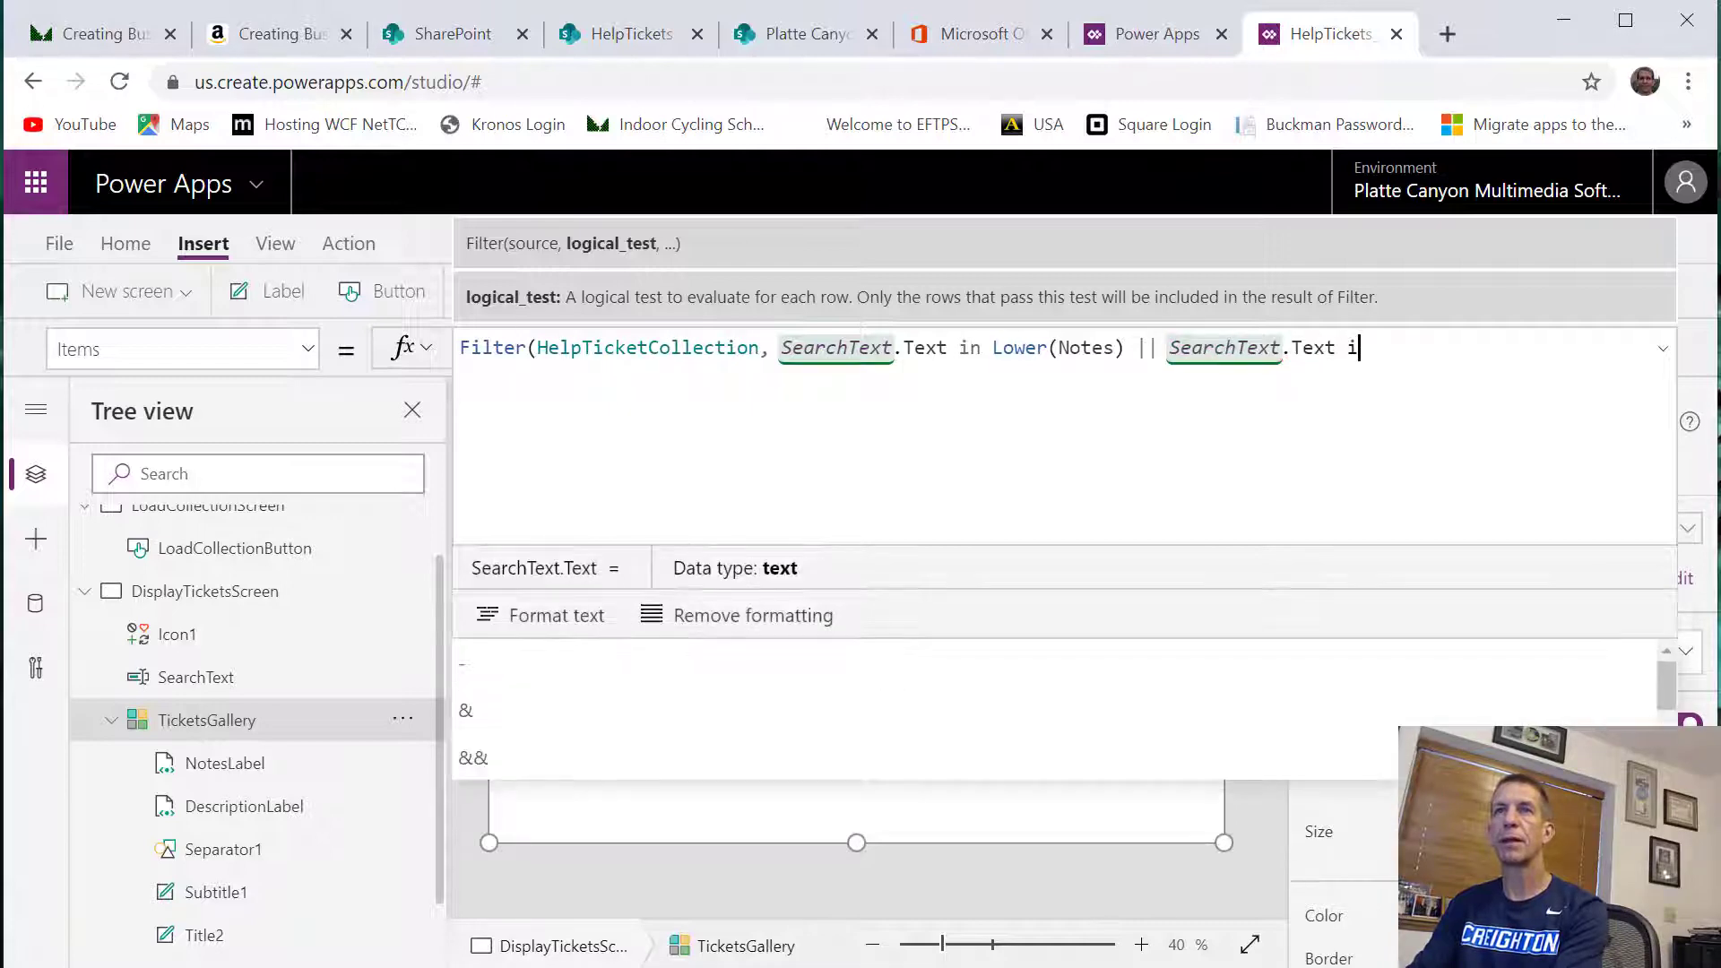
pyautogui.write('n Lower')
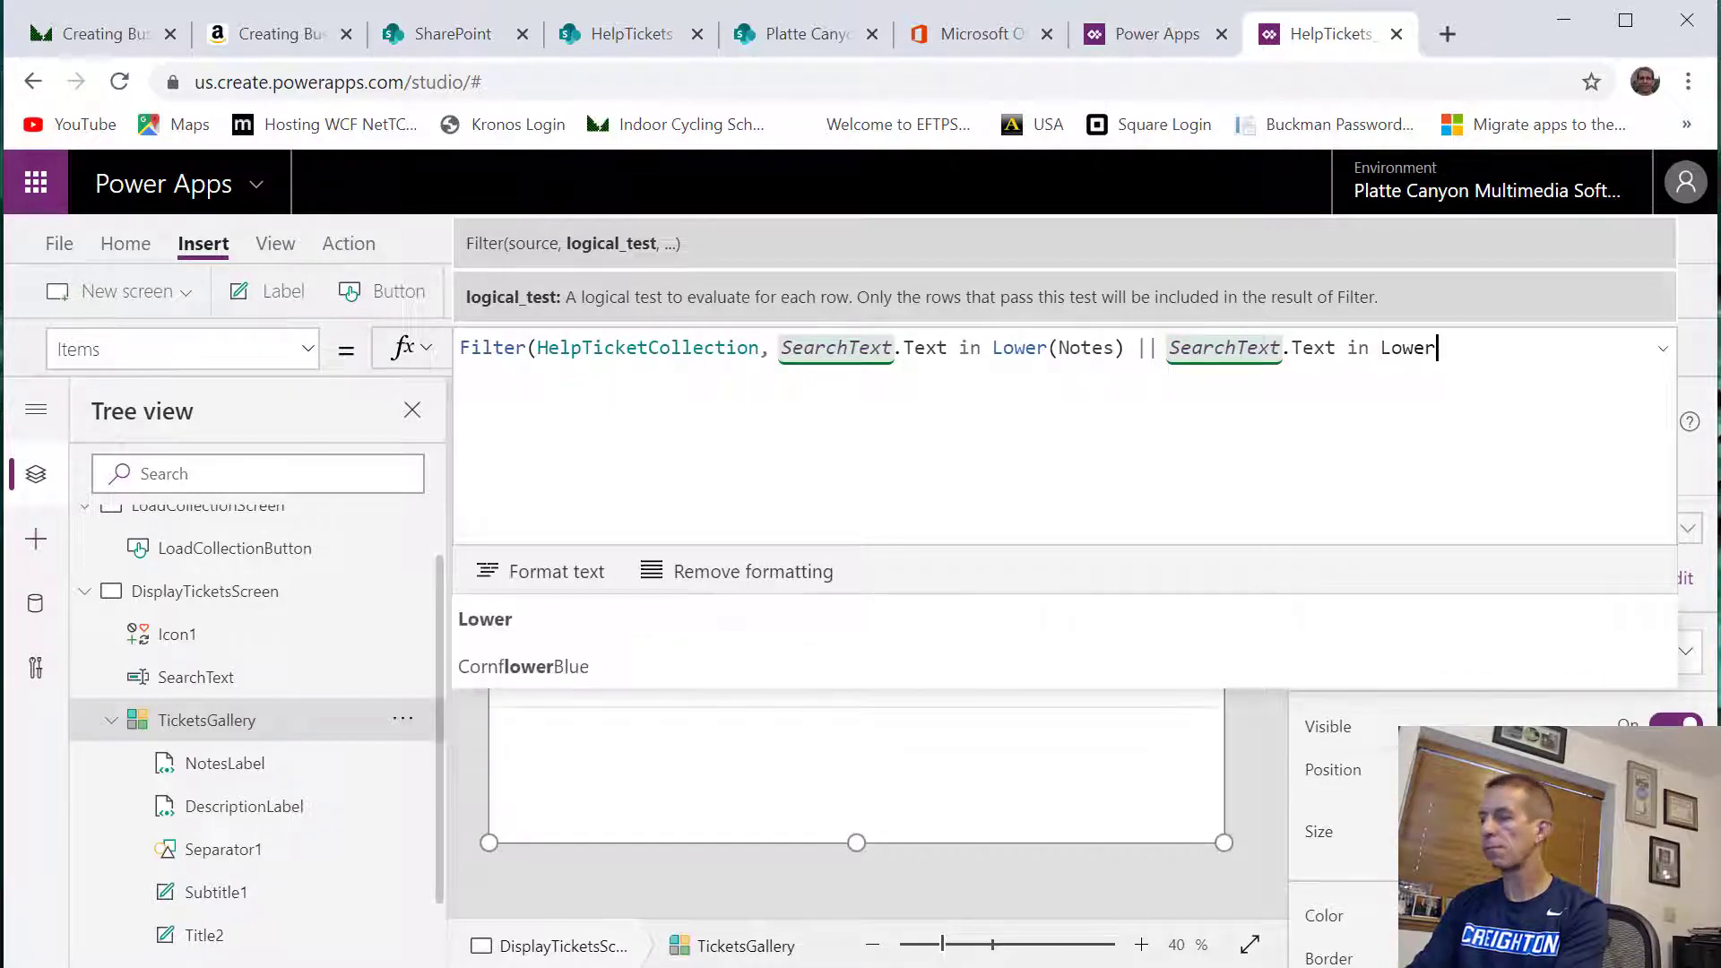
pyautogui.write('(Description')
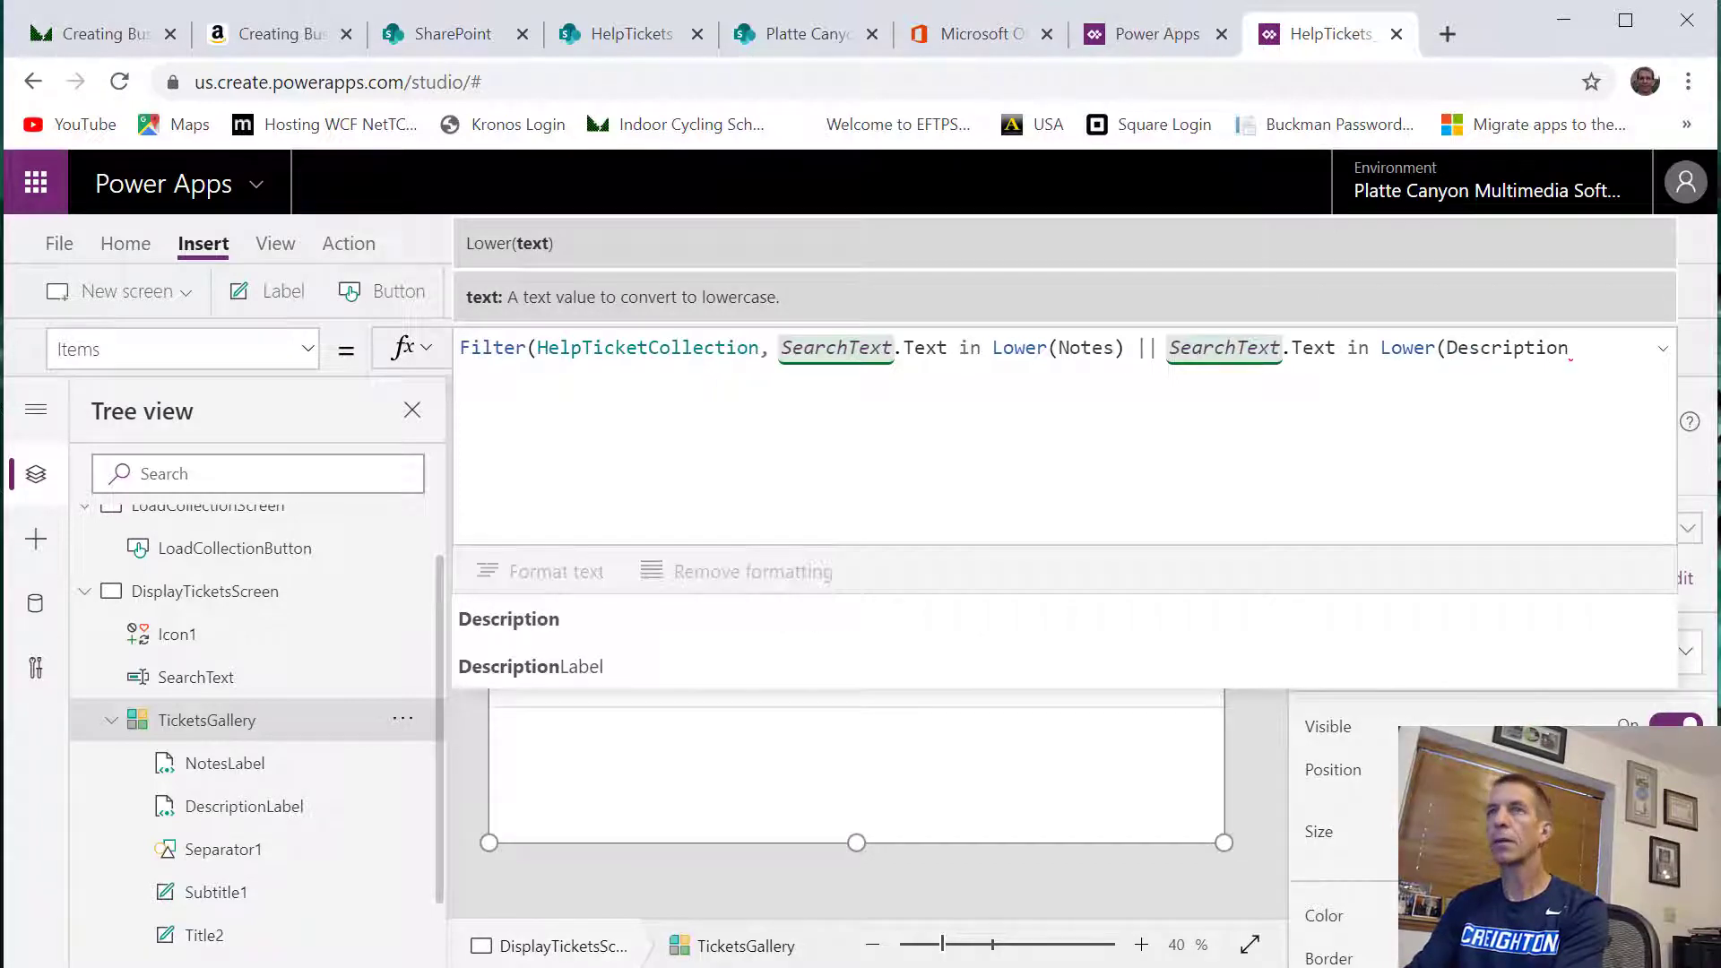
pyautogui.write(')')
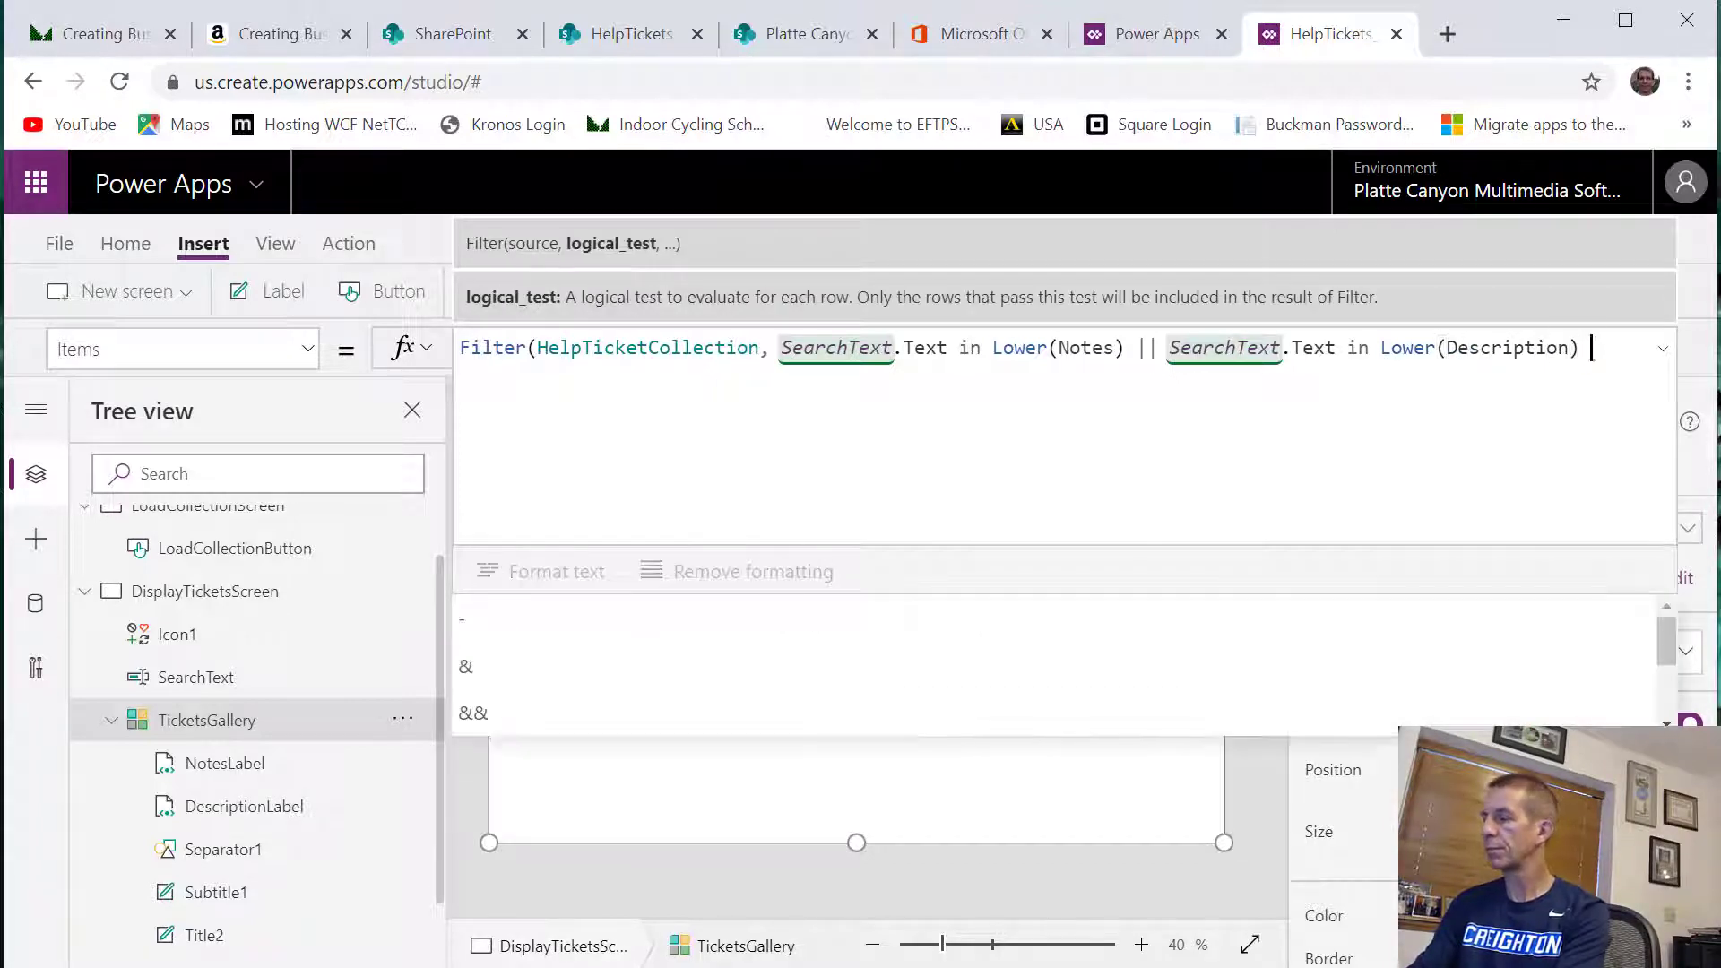
pyautogui.write(' || Se')
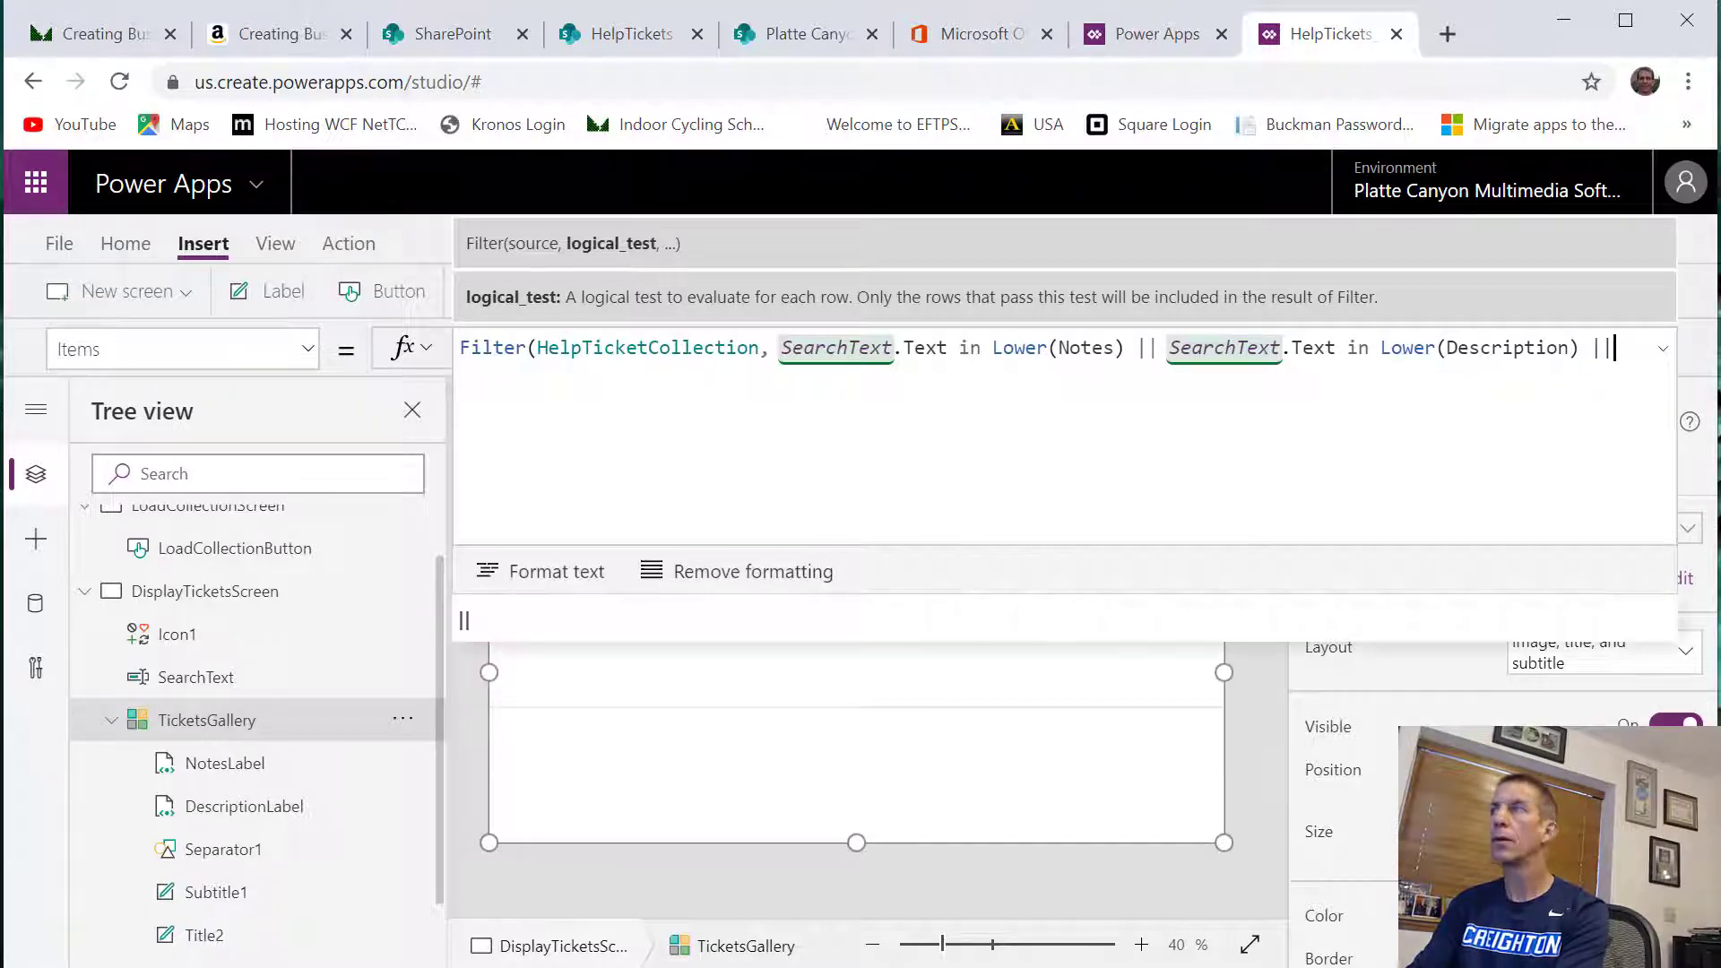
pyautogui.write('archText.Tex')
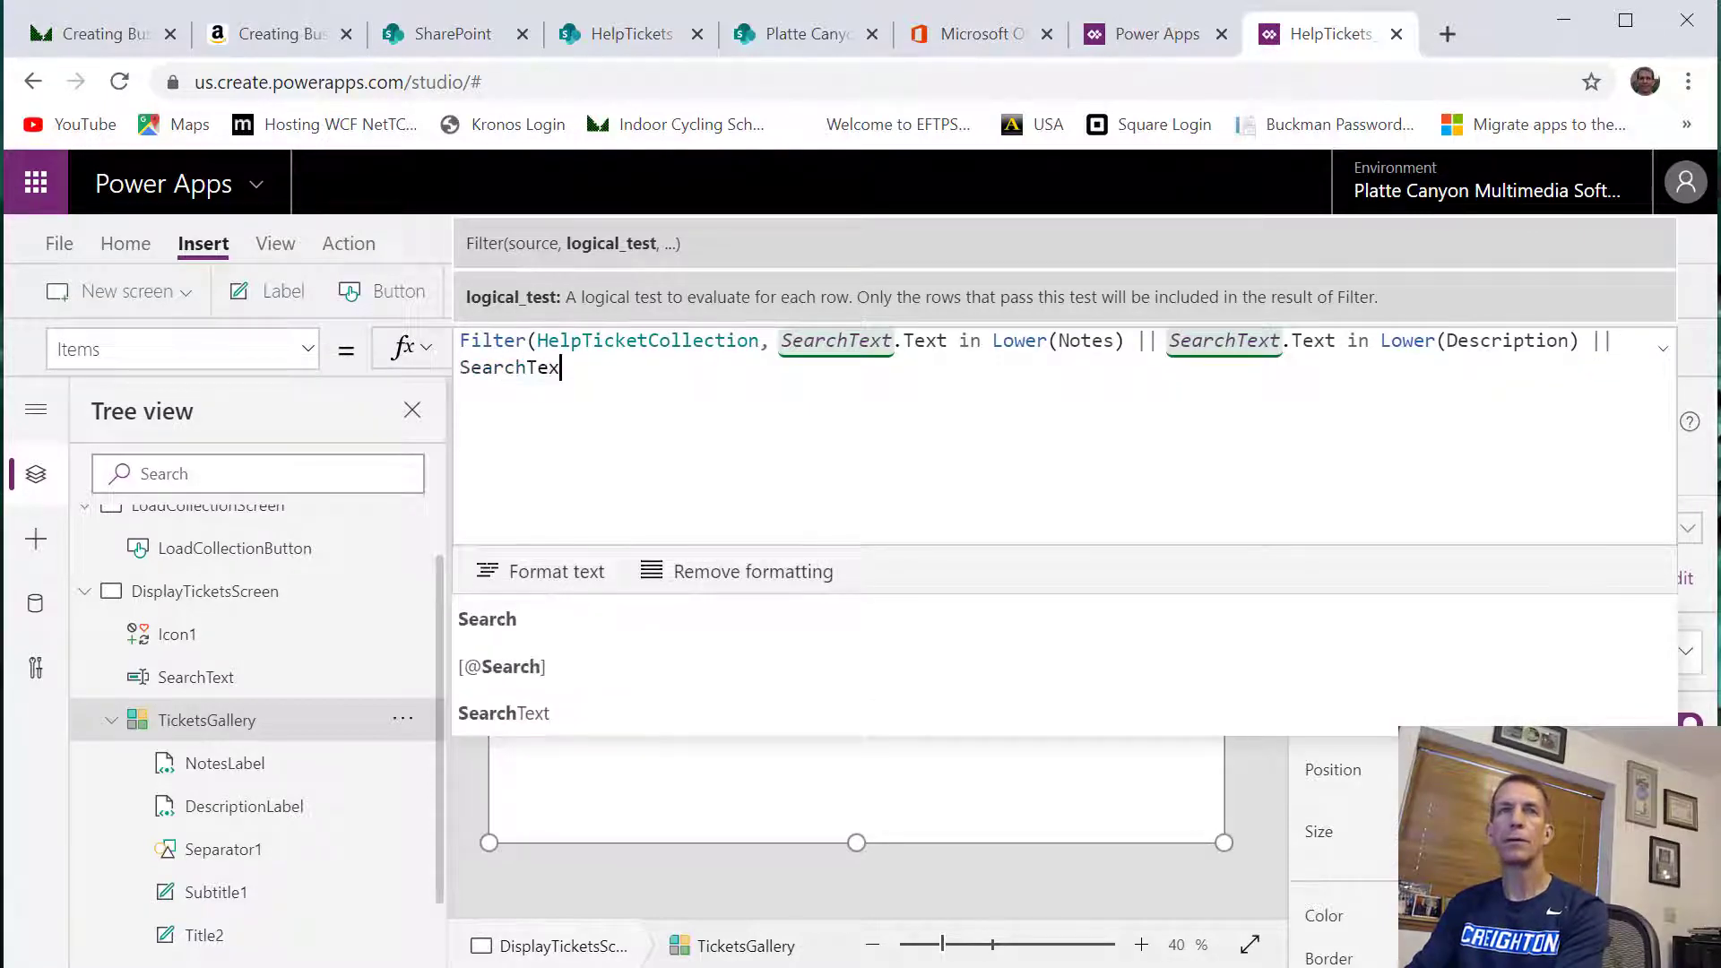
pyautogui.write('t in Lower')
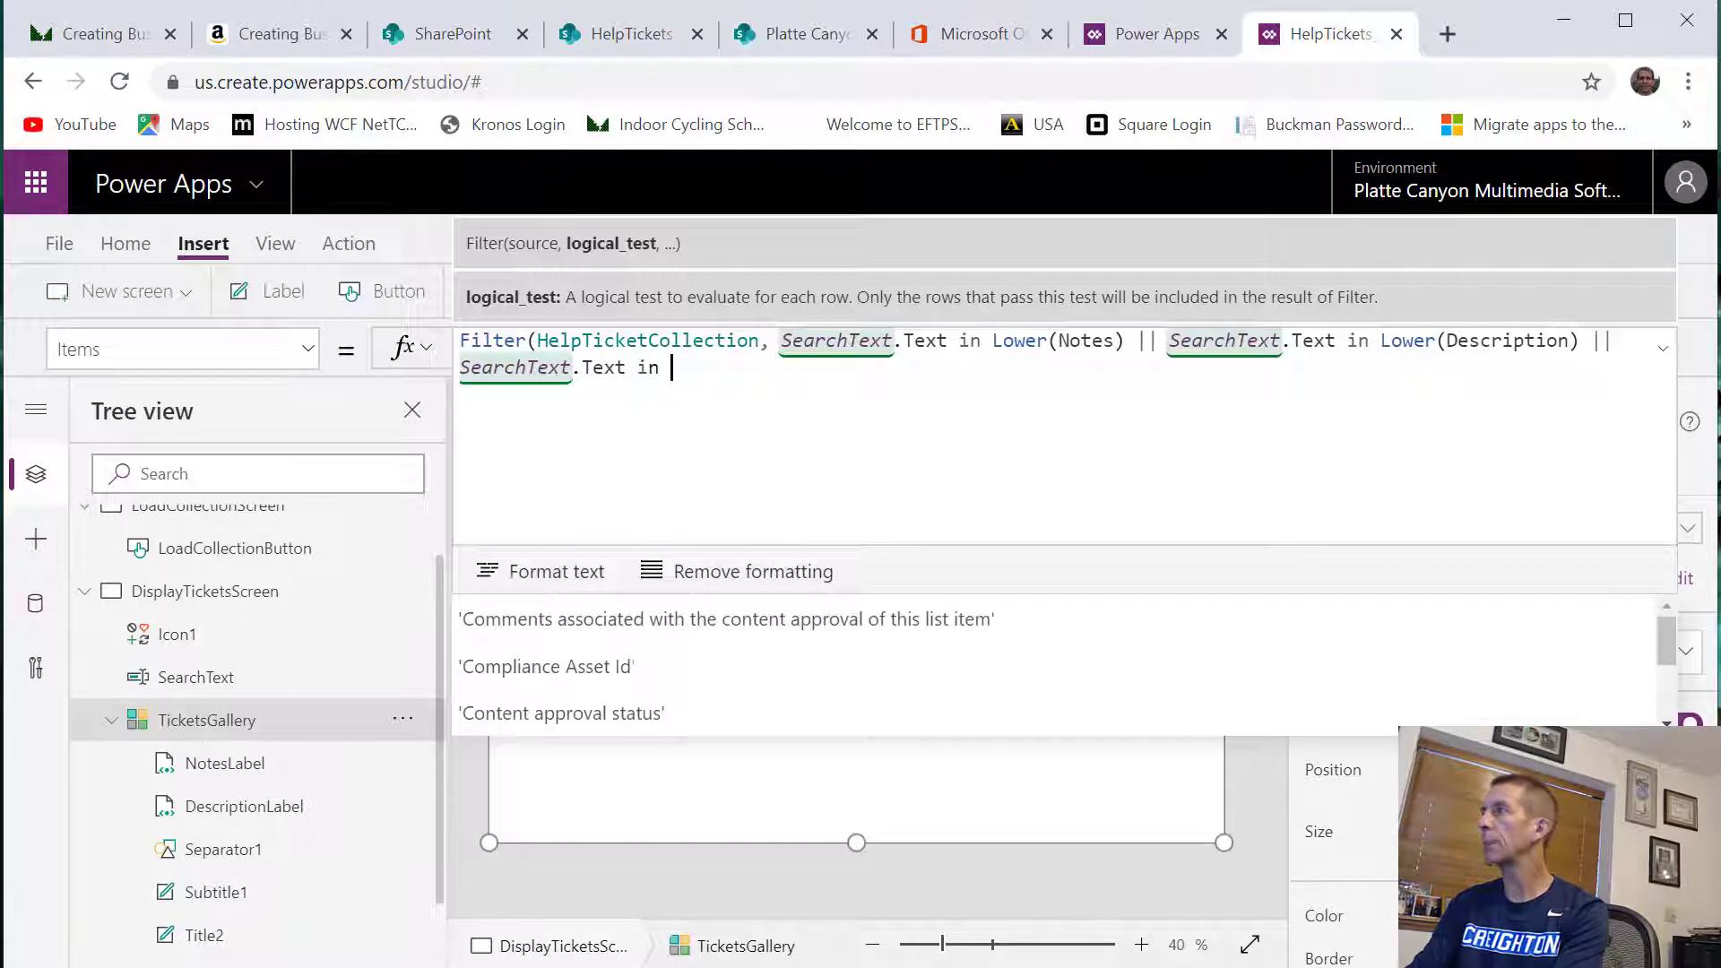
pyautogui.write('(')
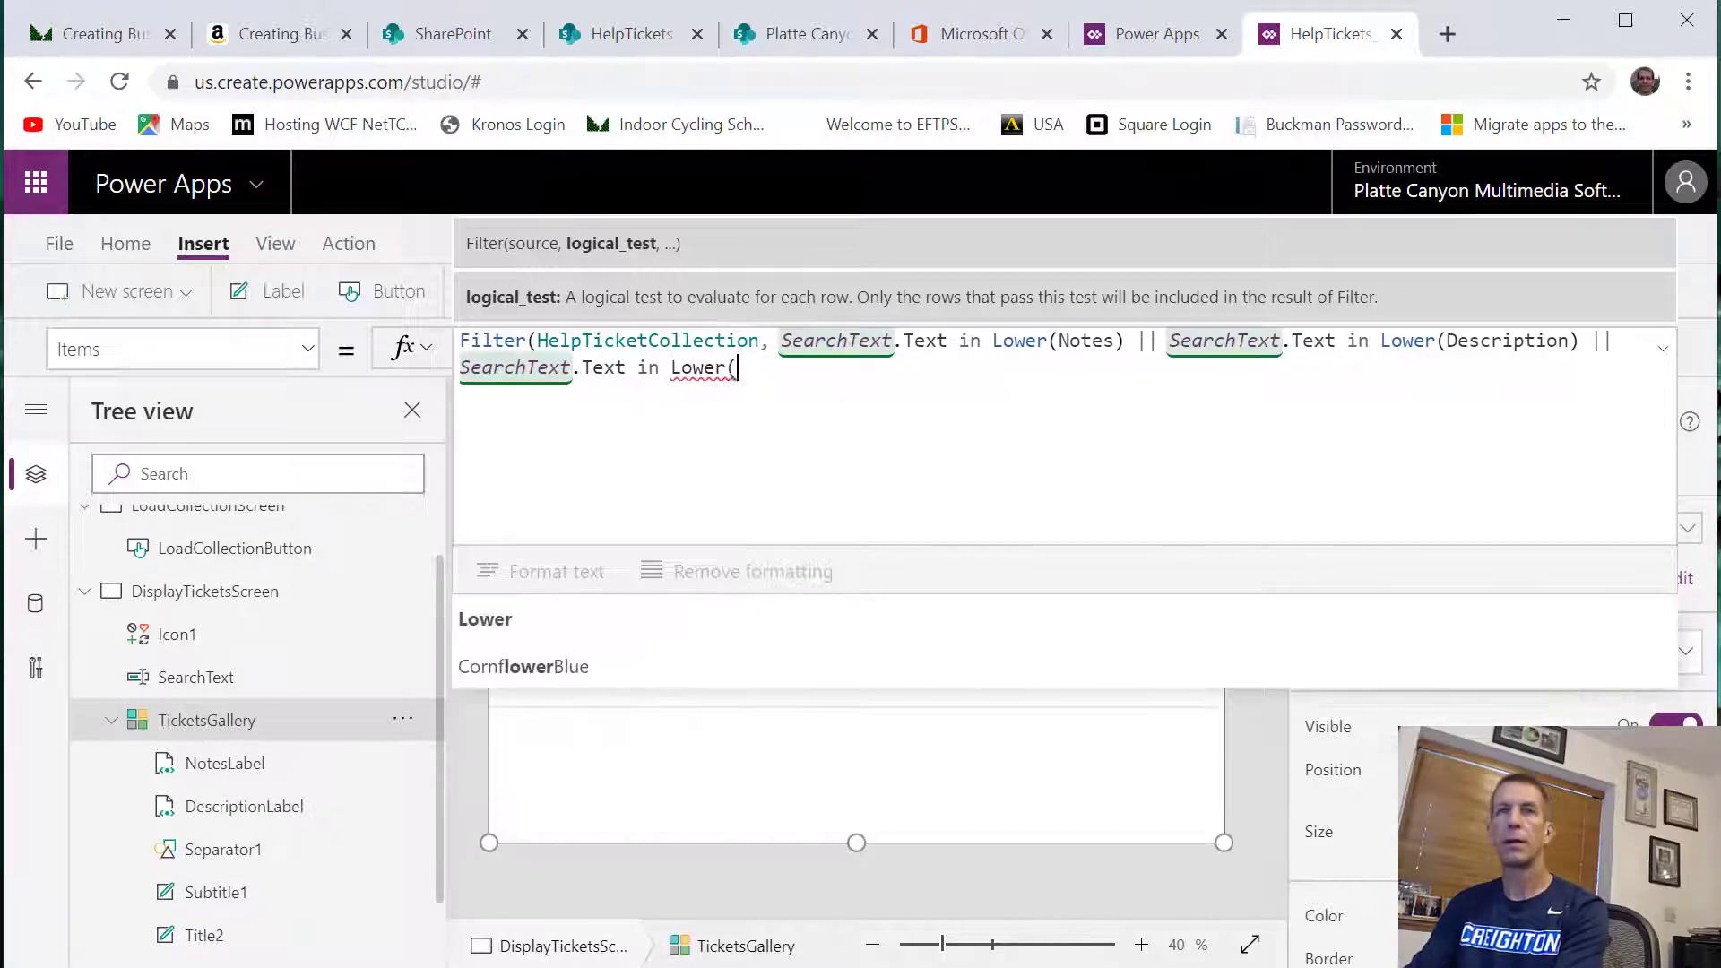
pyautogui.write('Is')
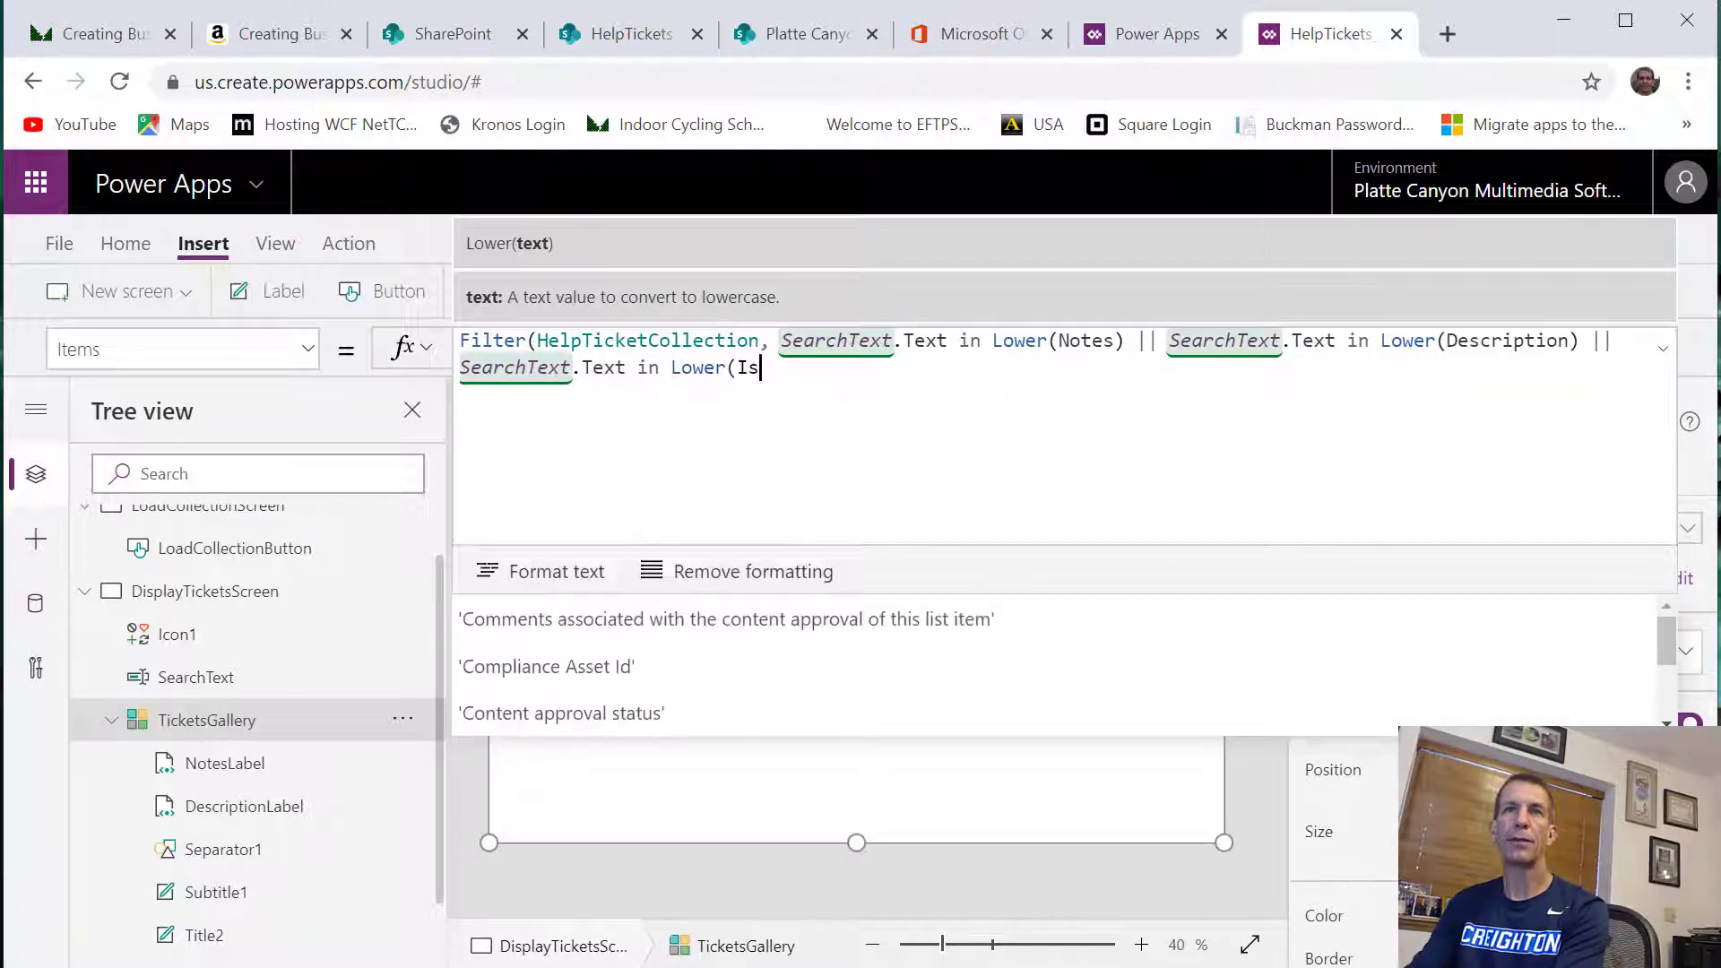
pyautogui.write('sue) ')
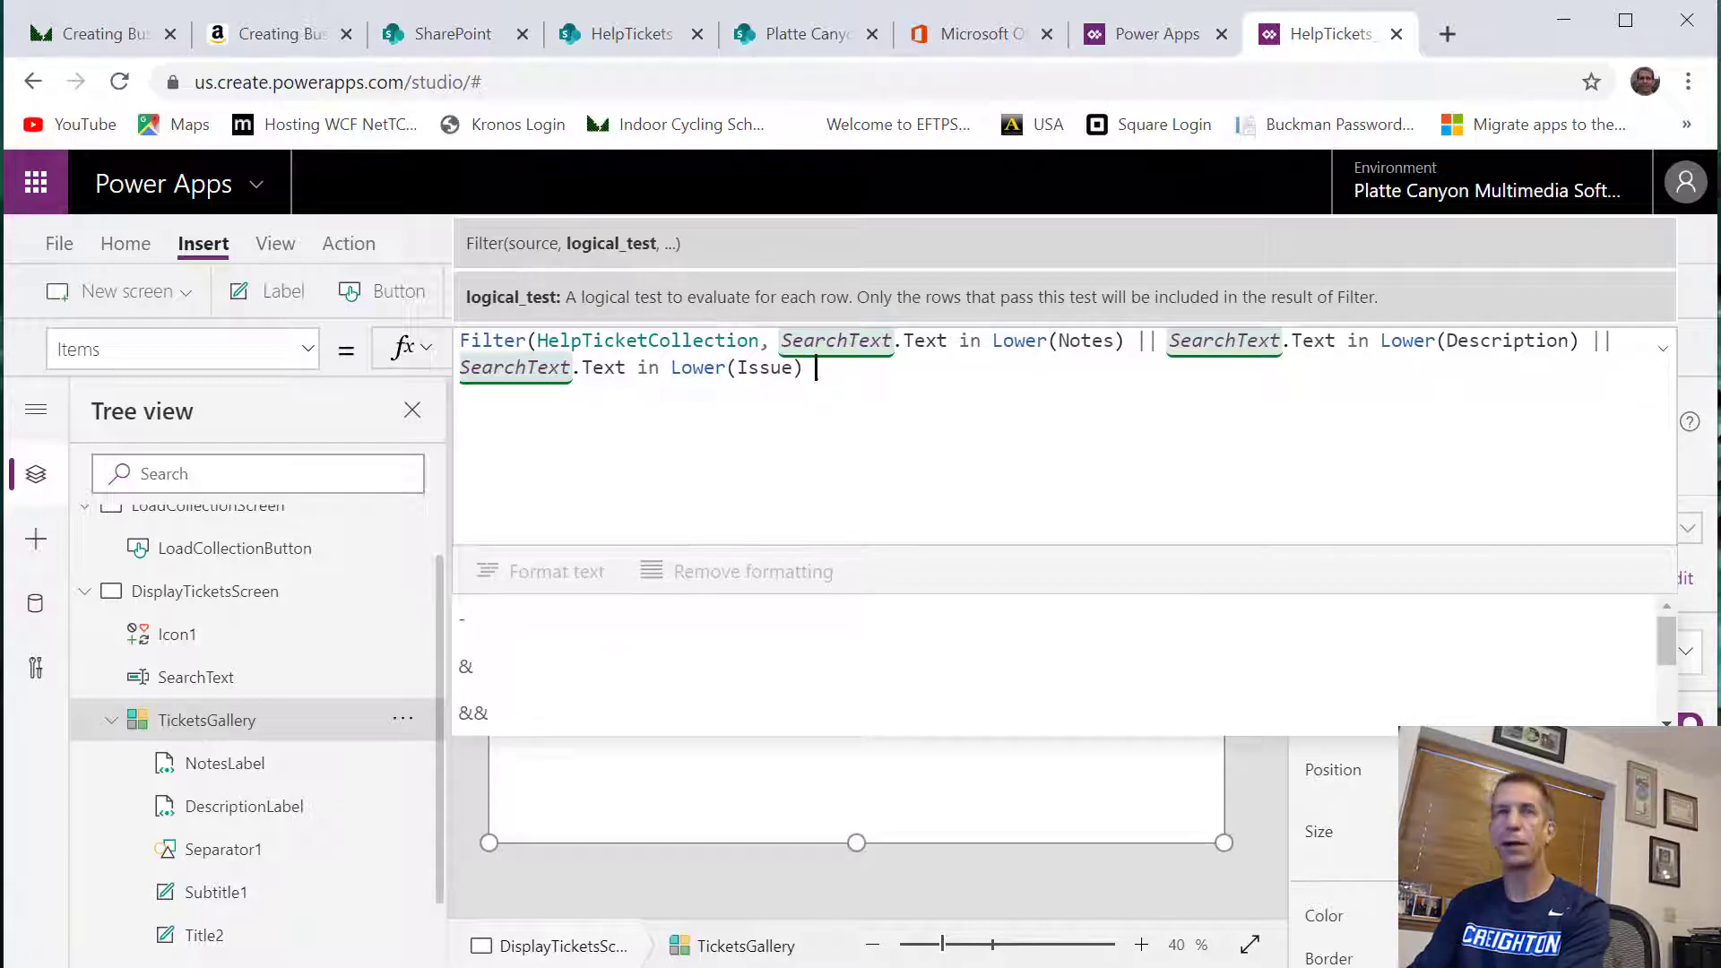
pyautogui.write('|| S')
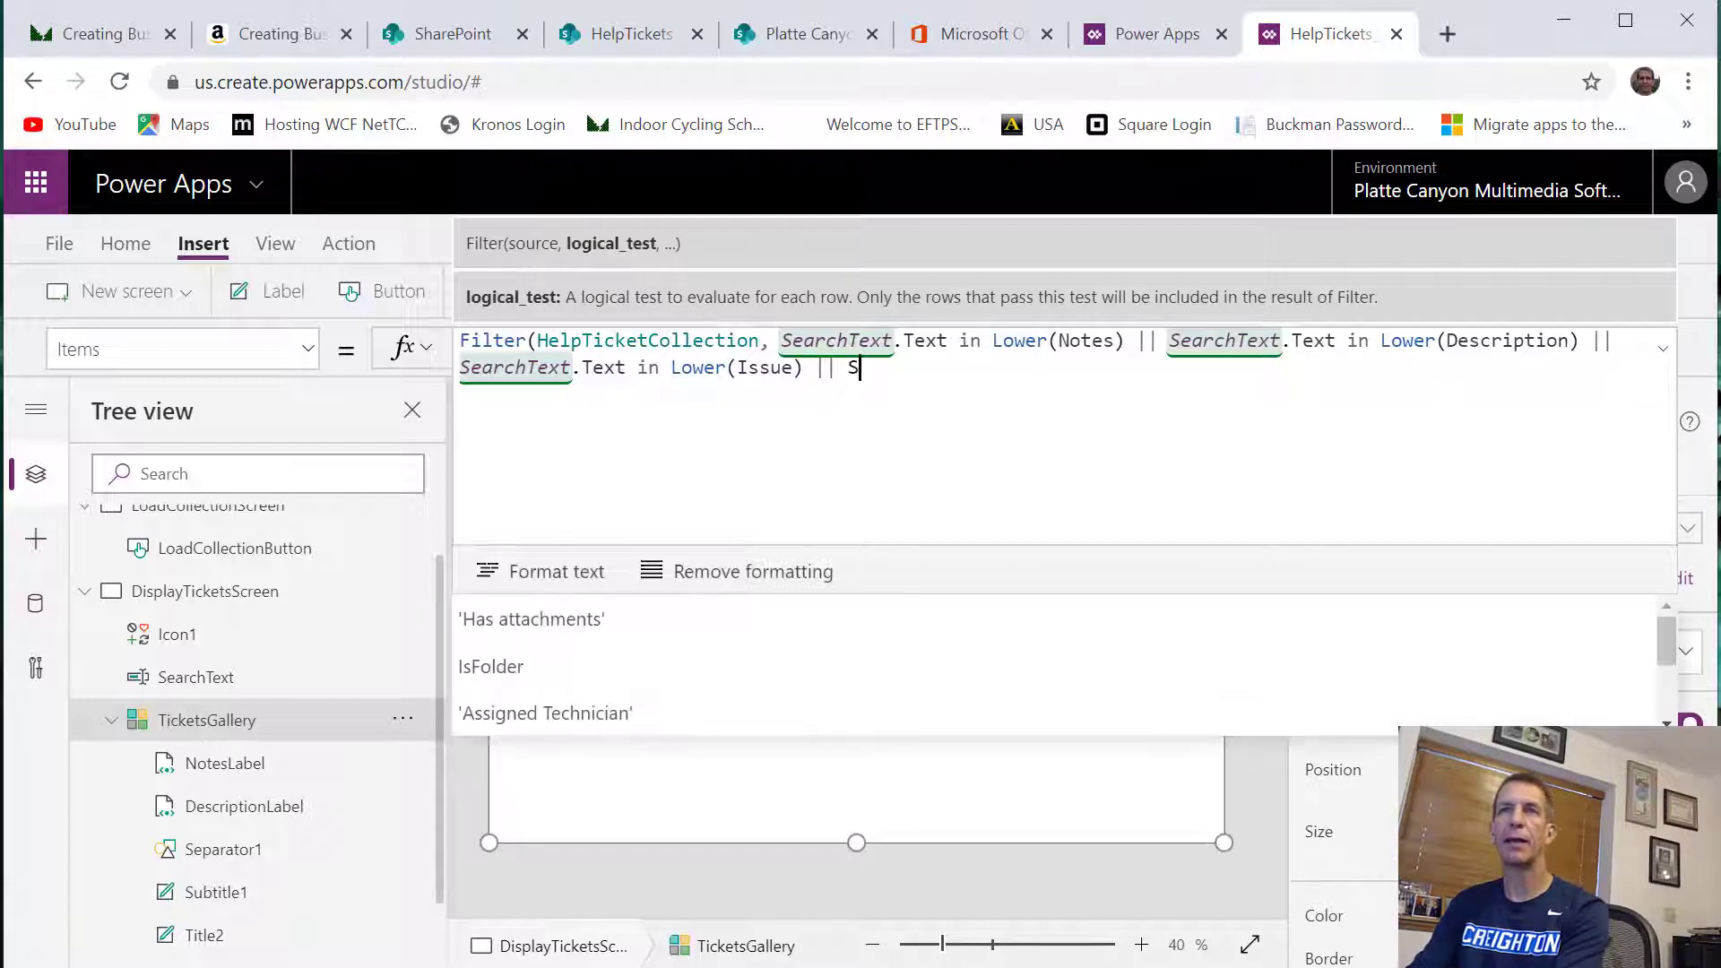
pyautogui.write('earchText.')
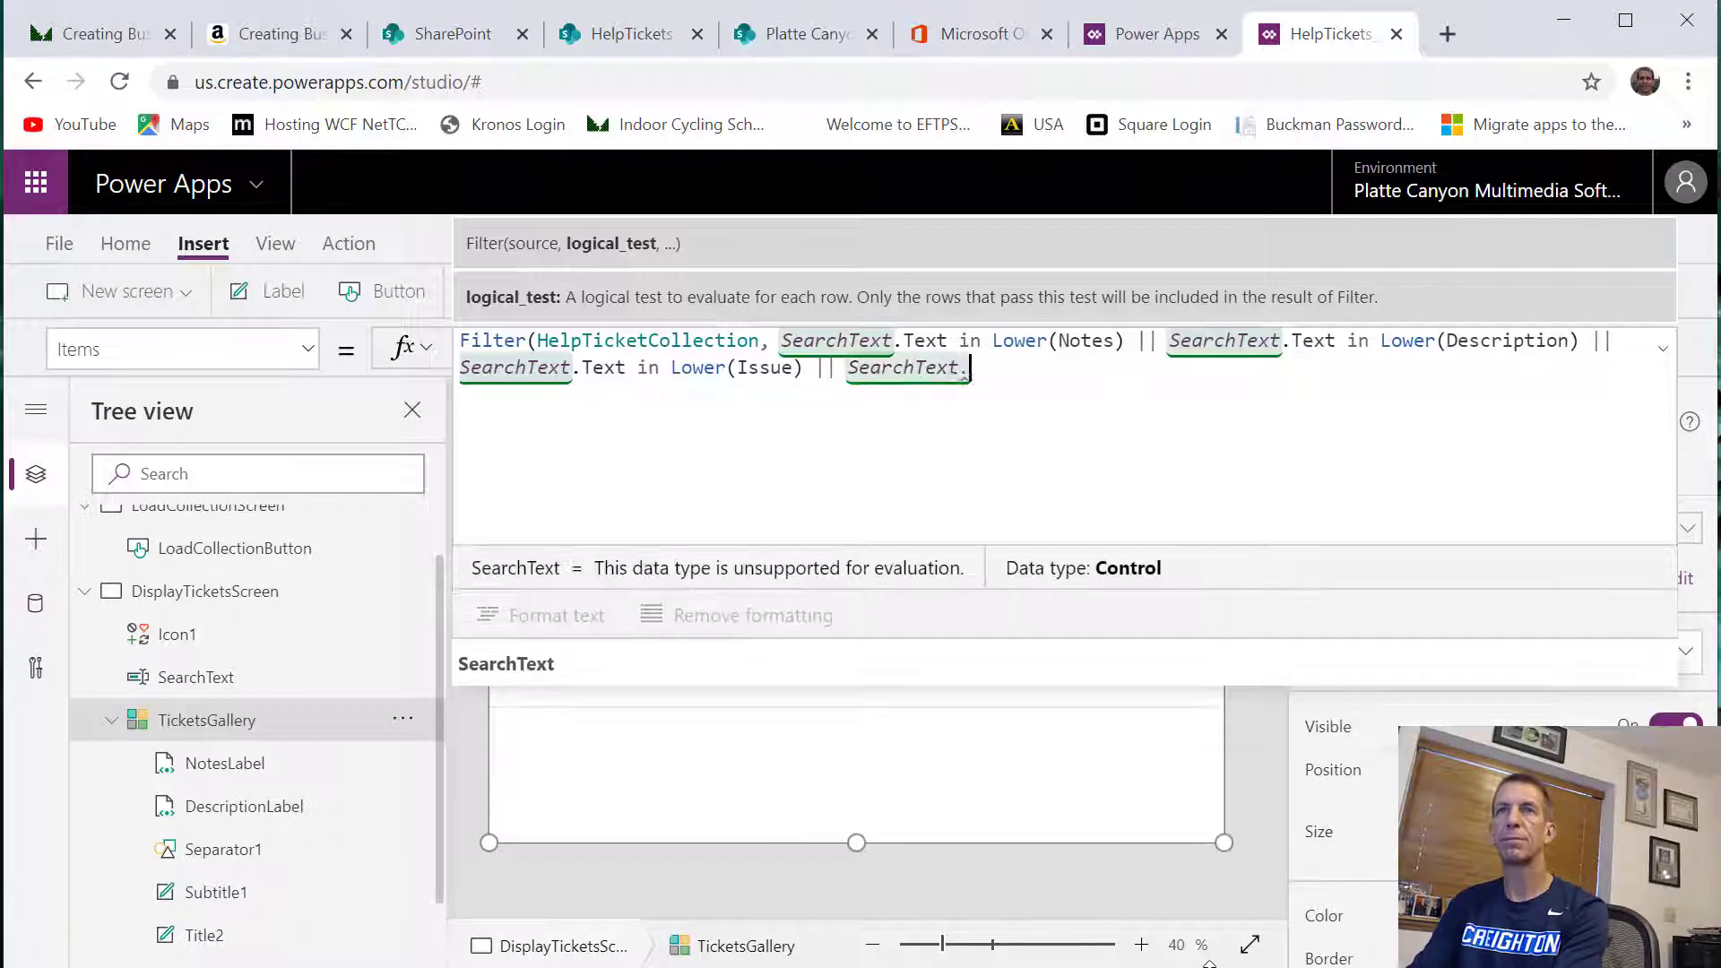
pyautogui.write('Text in ')
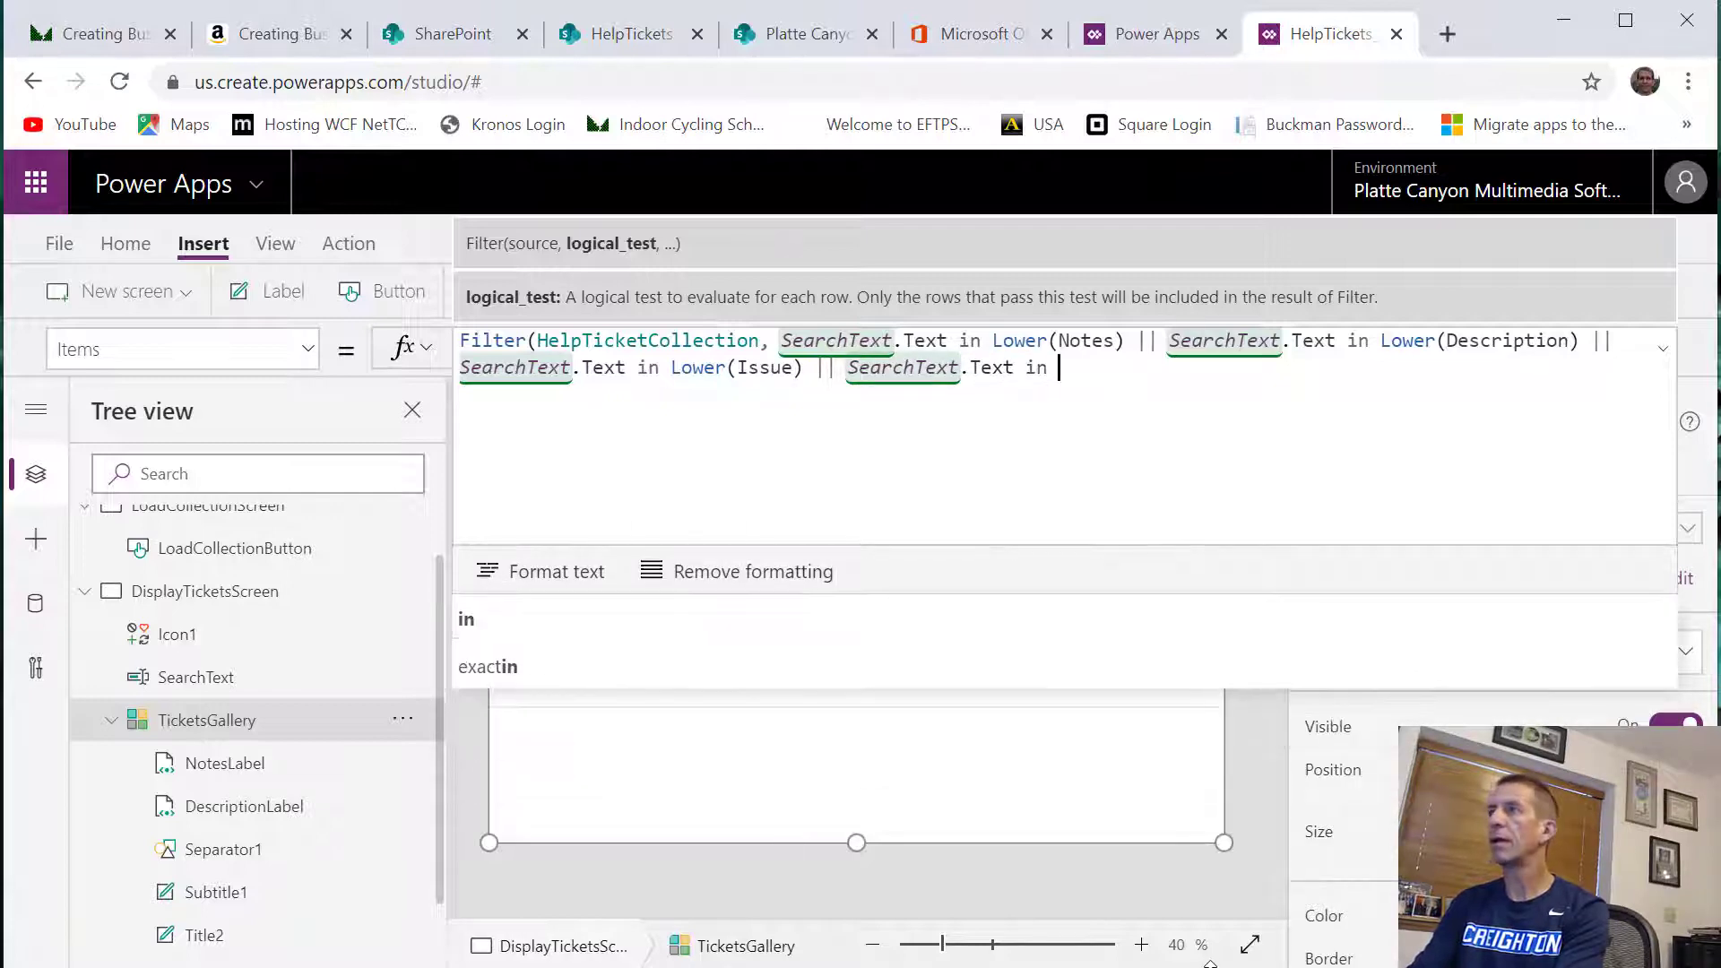
pyautogui.write('Lower(')
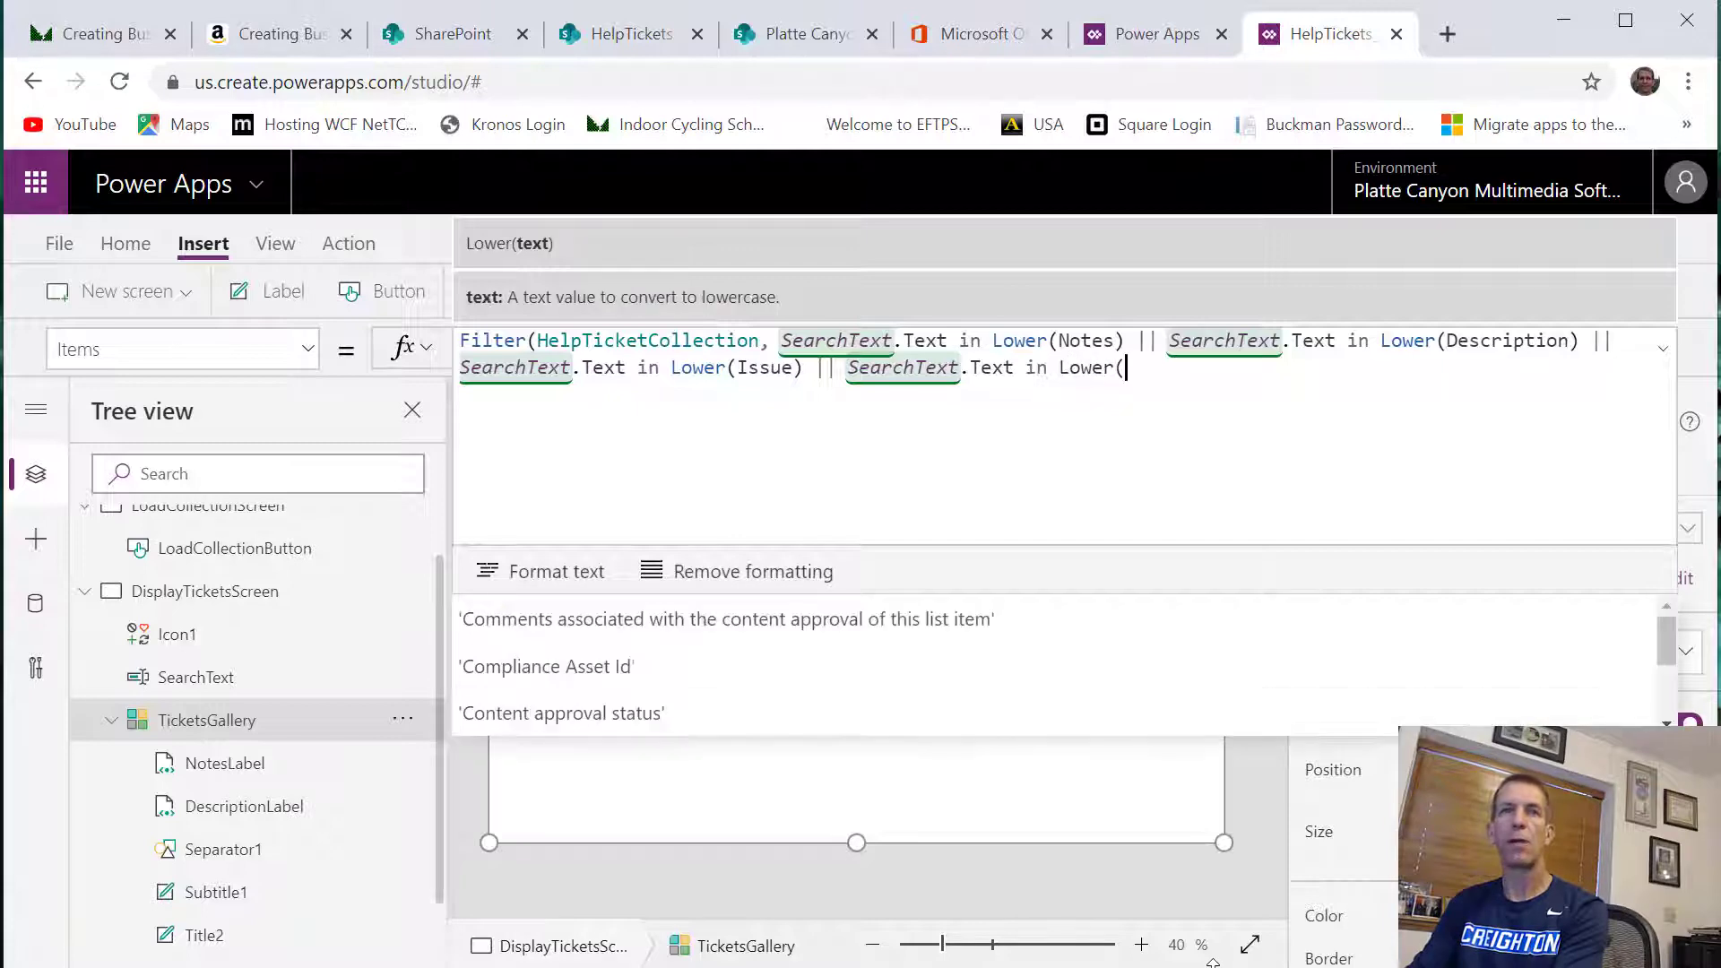
pyautogui.write('User')
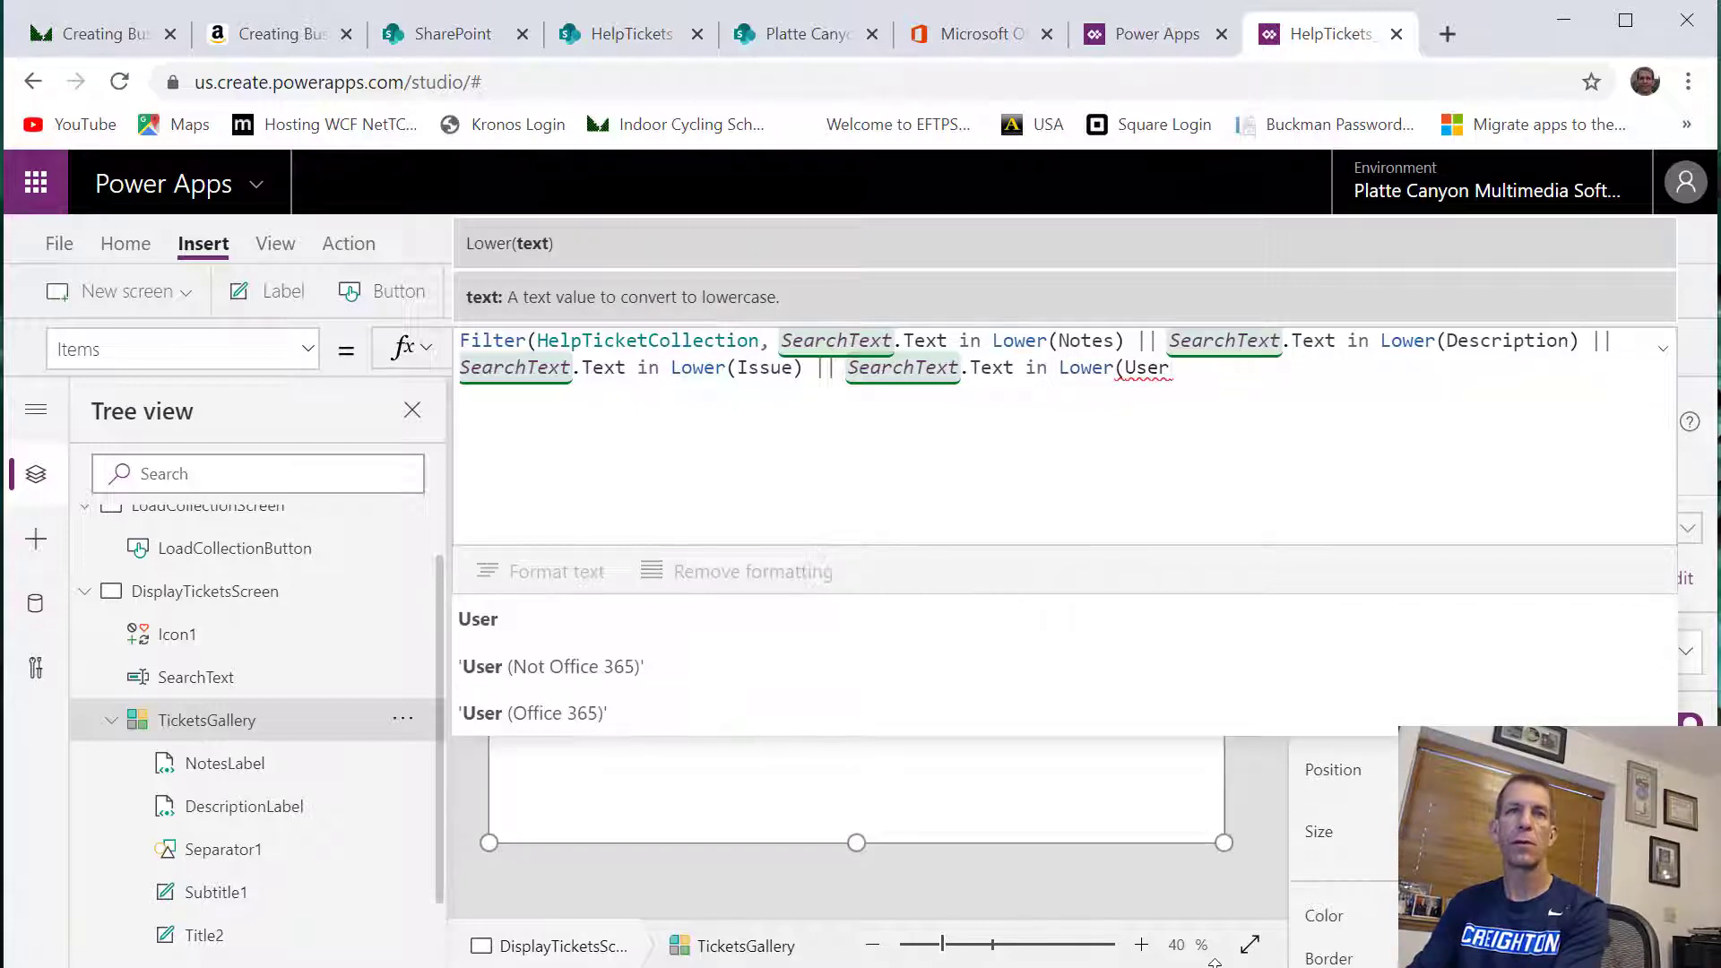
# Append || SearchText.Text in Lower('User (Office 365)'.DisplayName) to the Filter condition
pyautogui.click(866, 715)
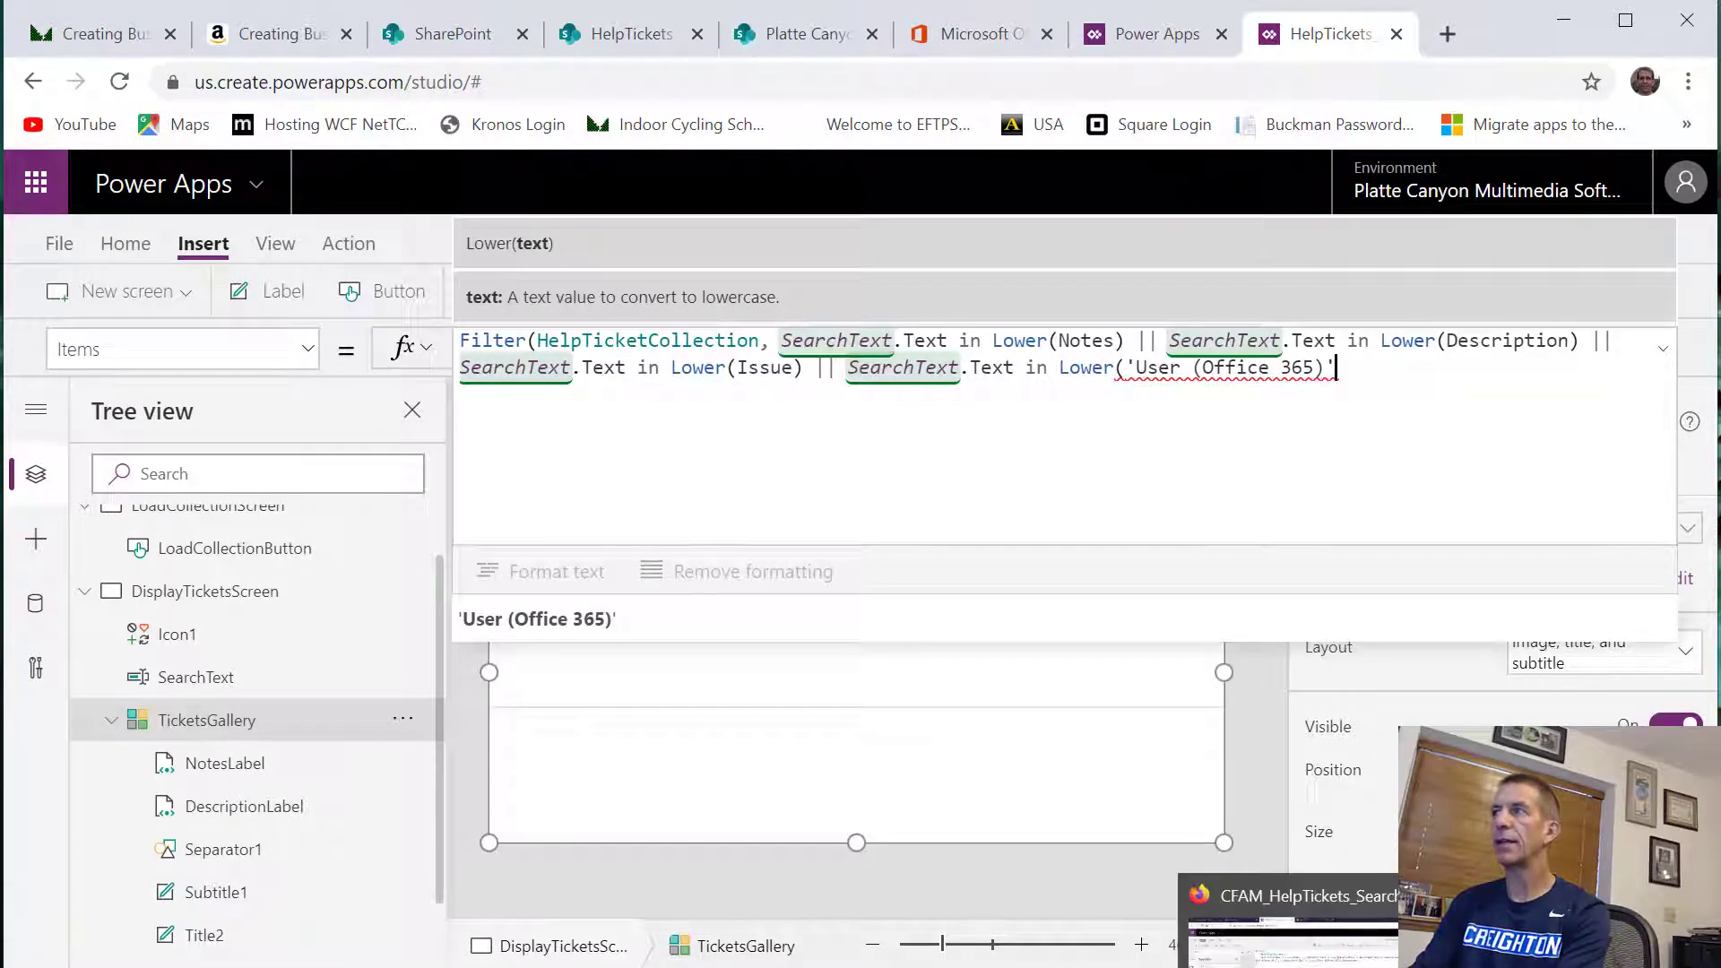
pyautogui.write('.')
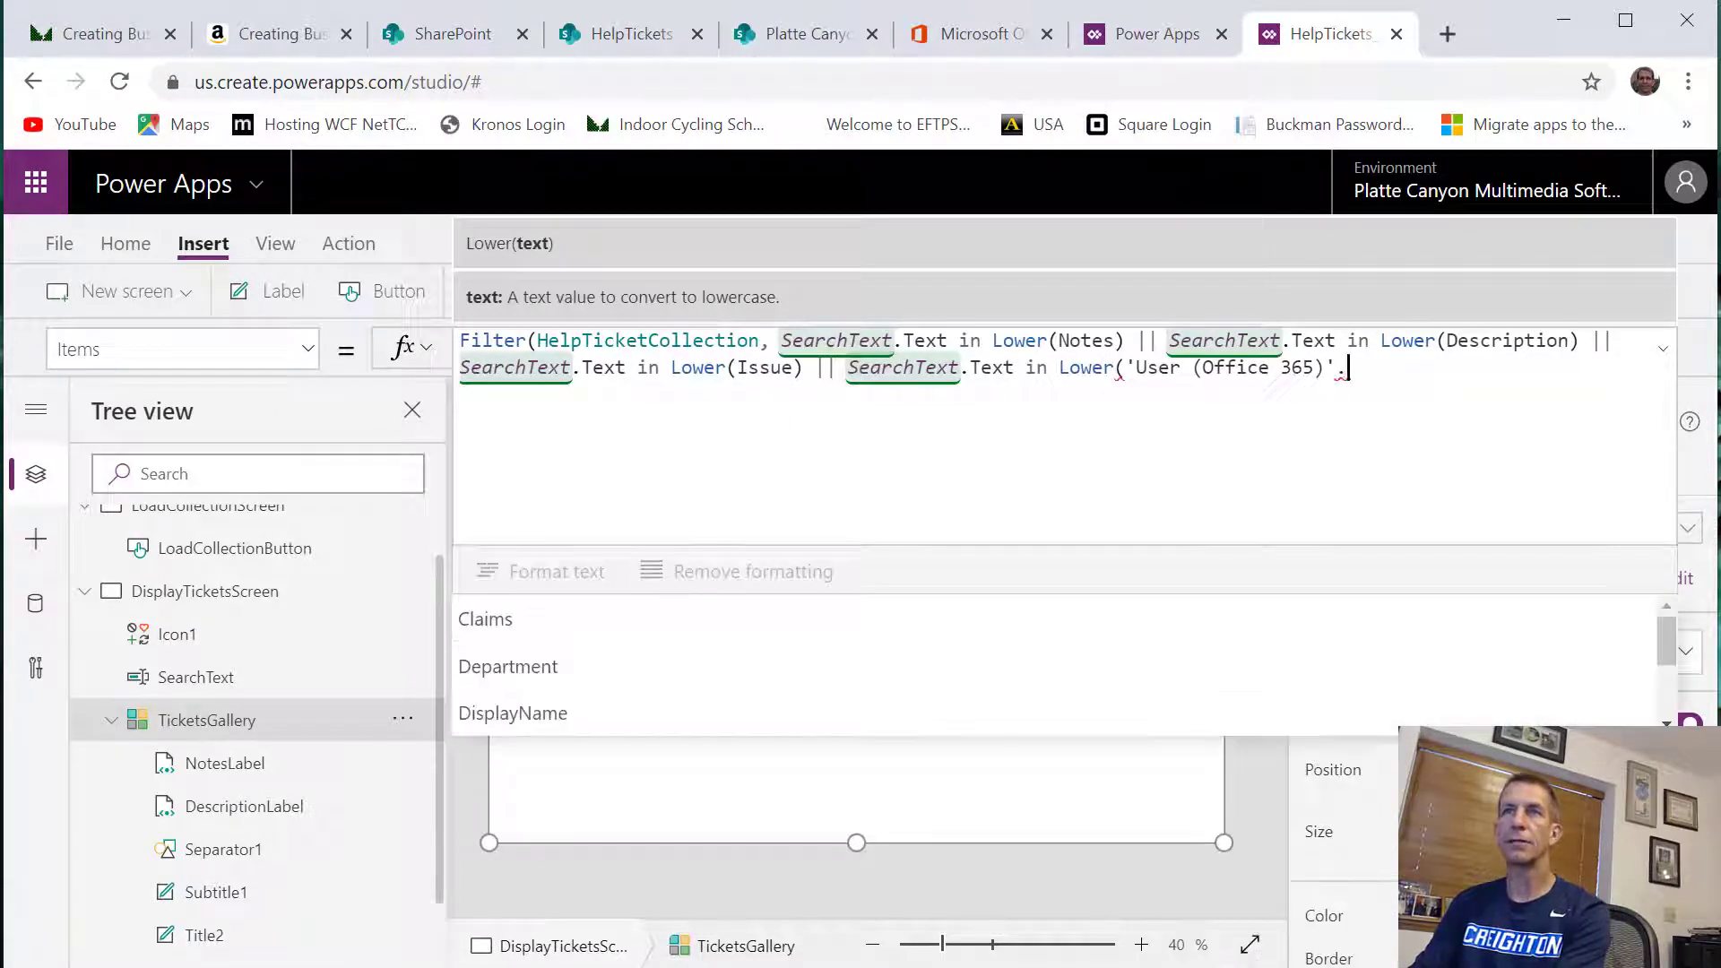
pyautogui.write('D')
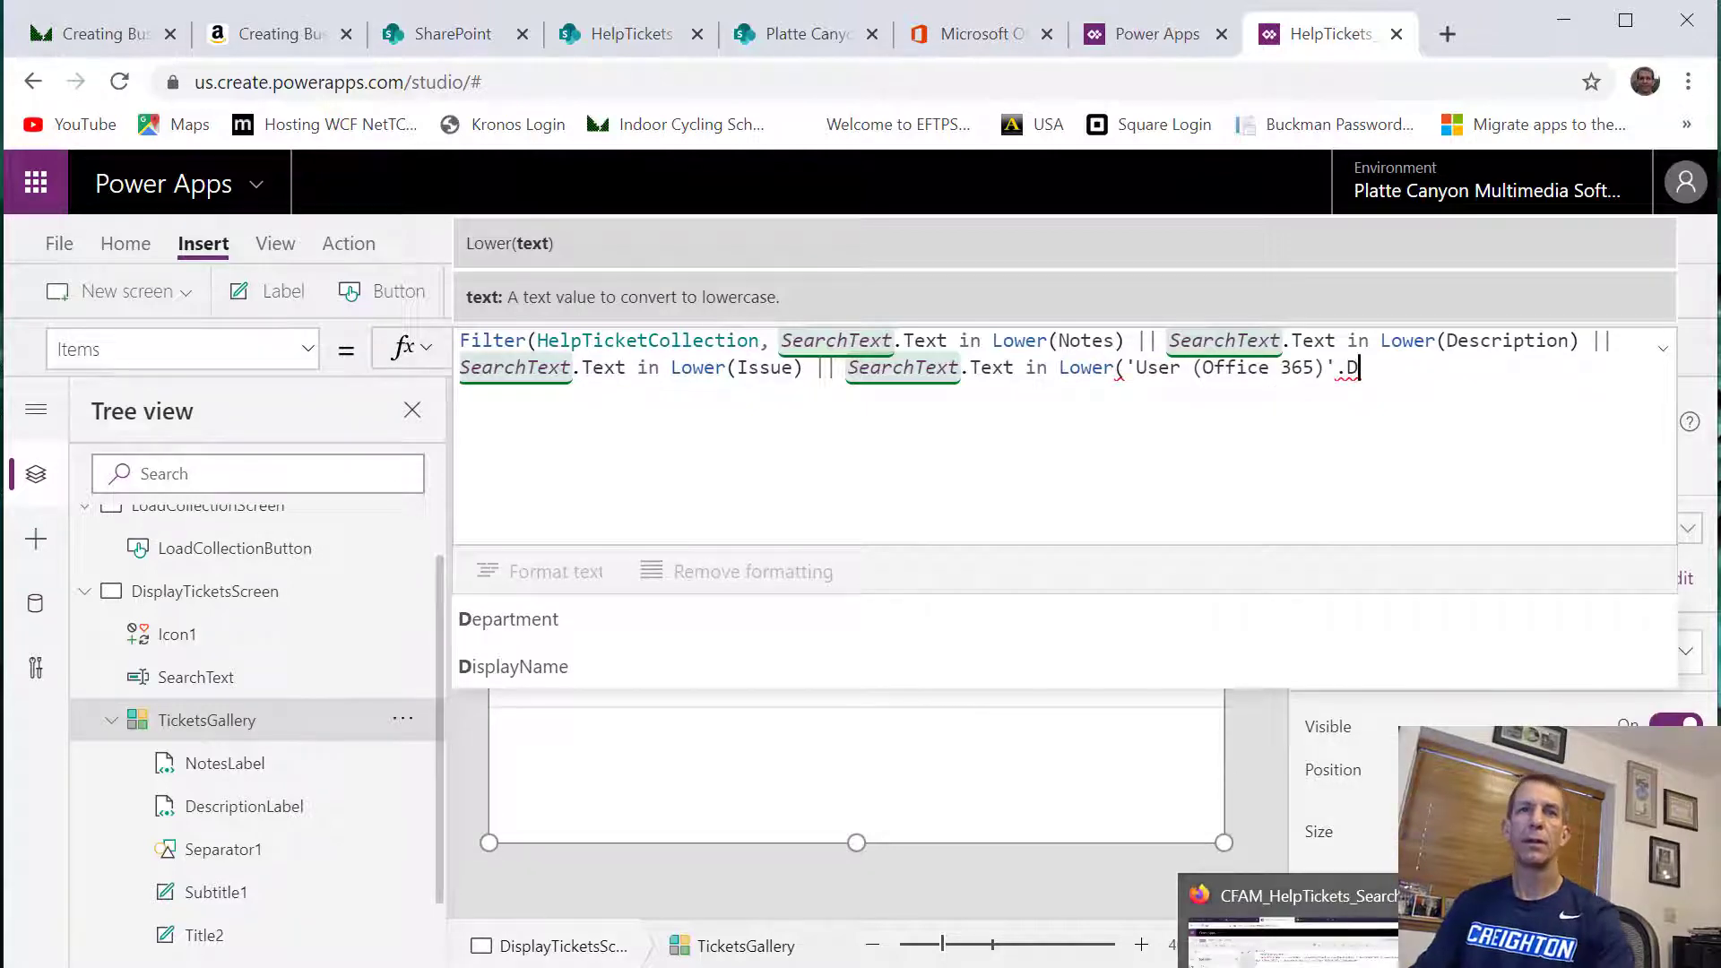
pyautogui.click(482, 667)
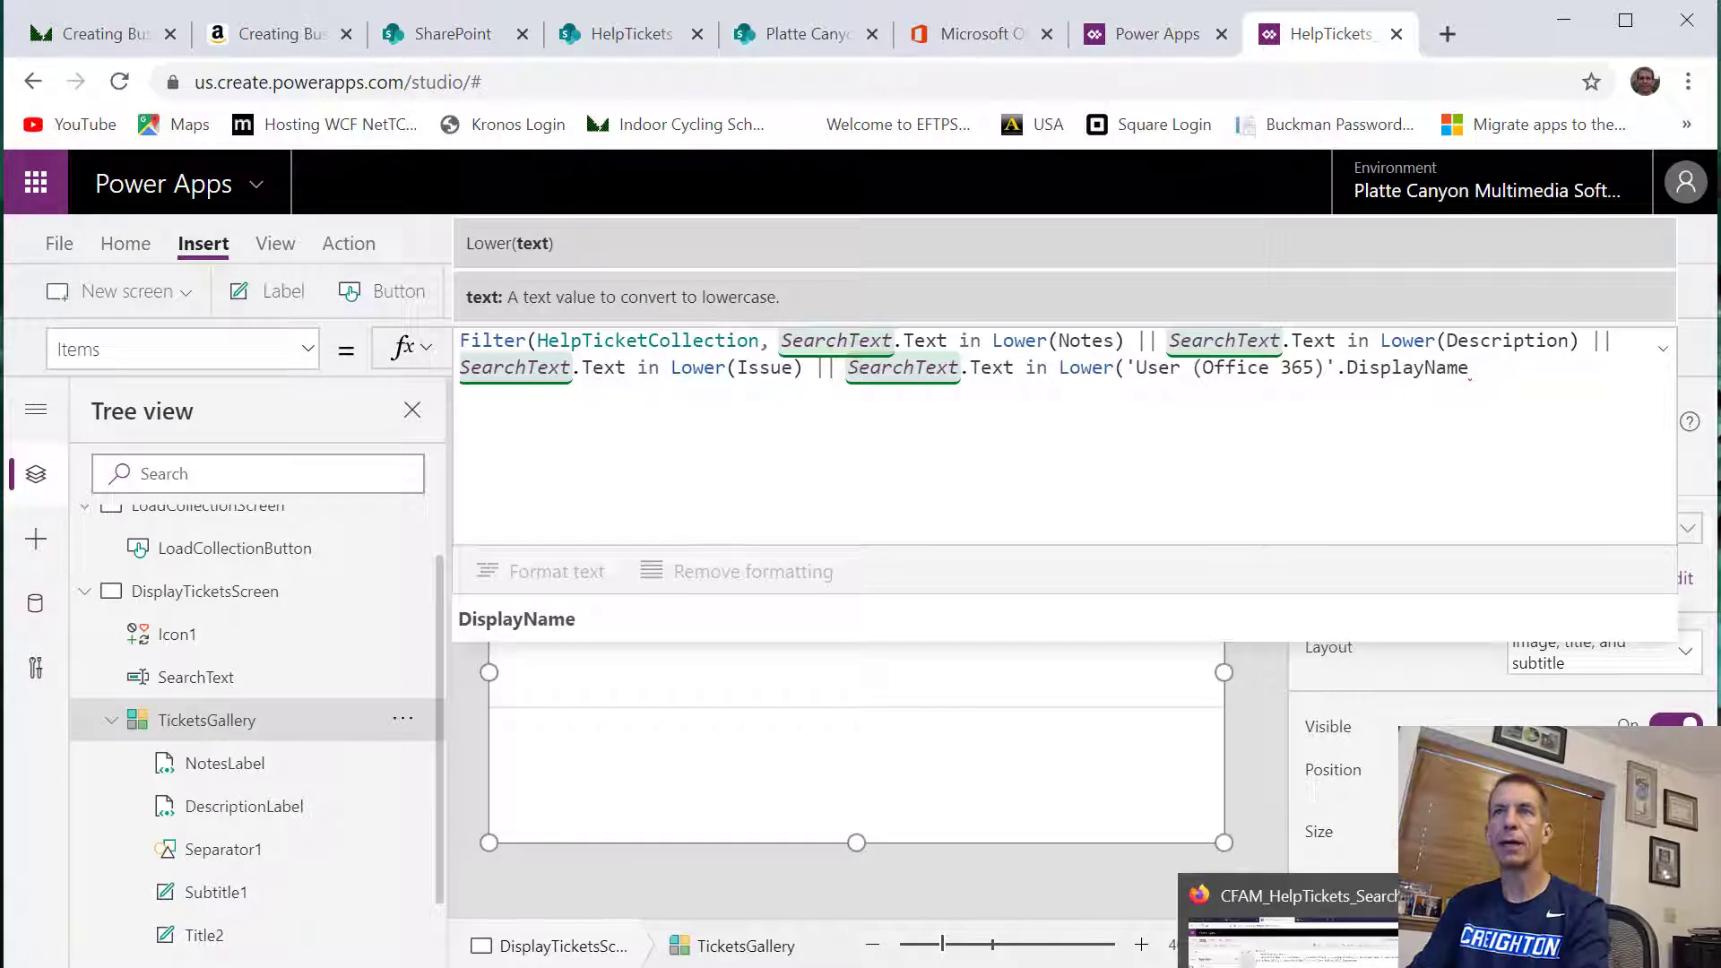
pyautogui.write(')')
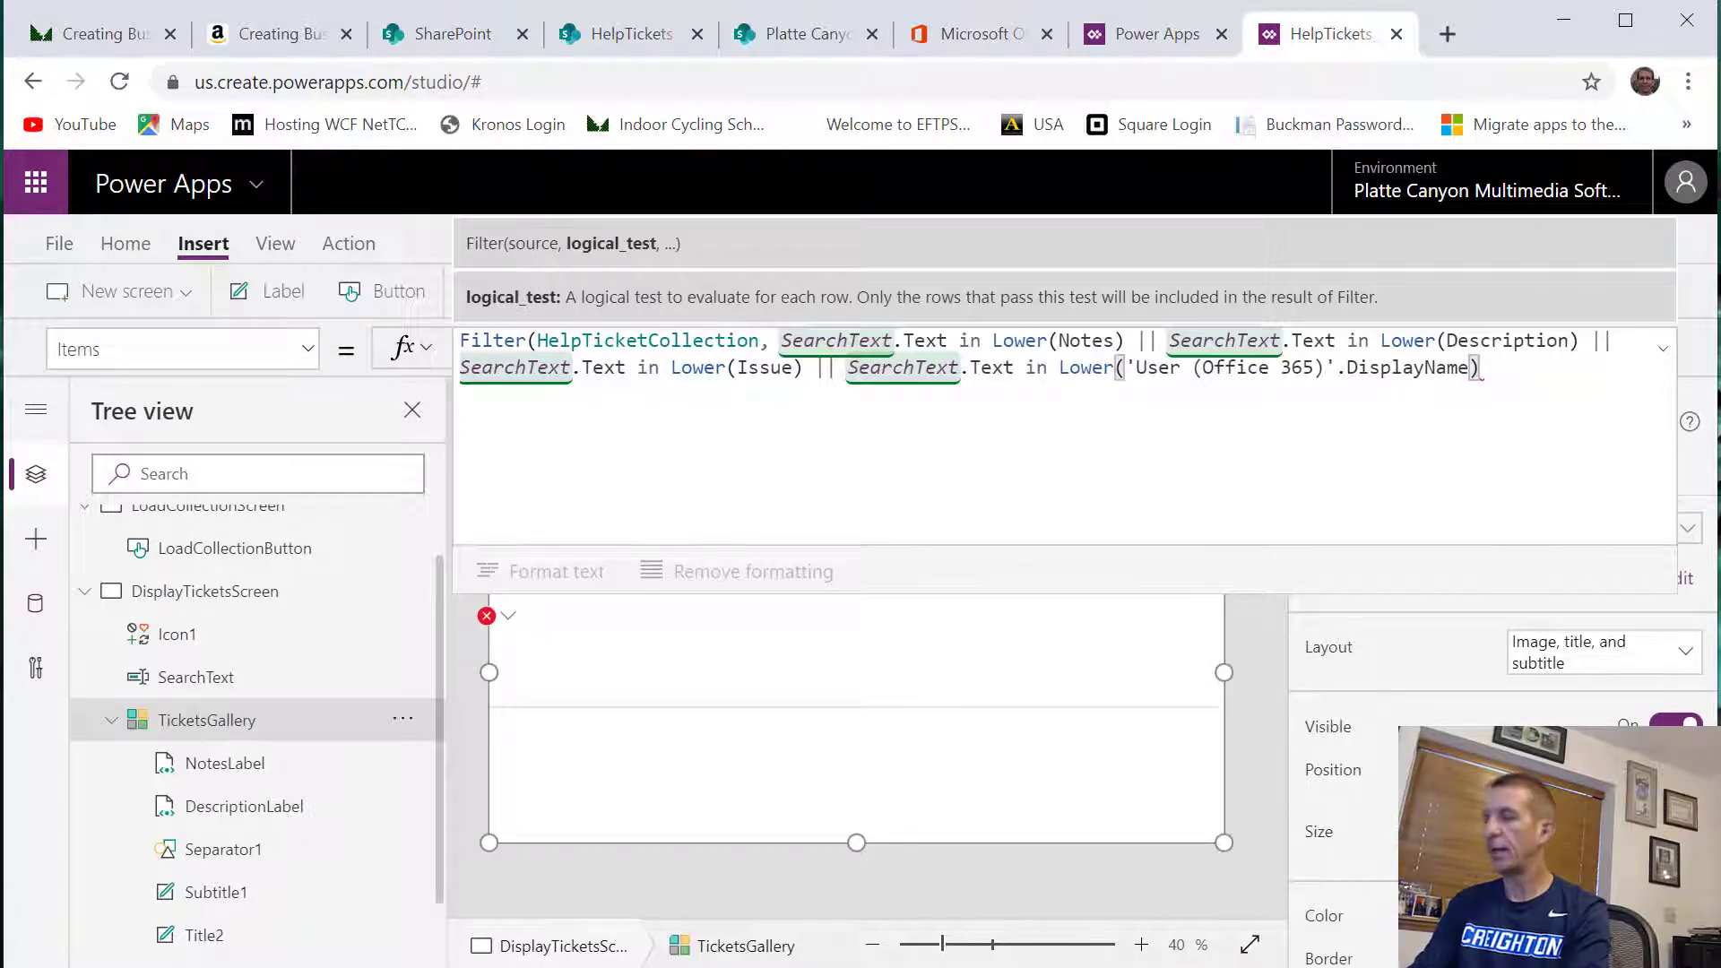
pyautogui.write(')')
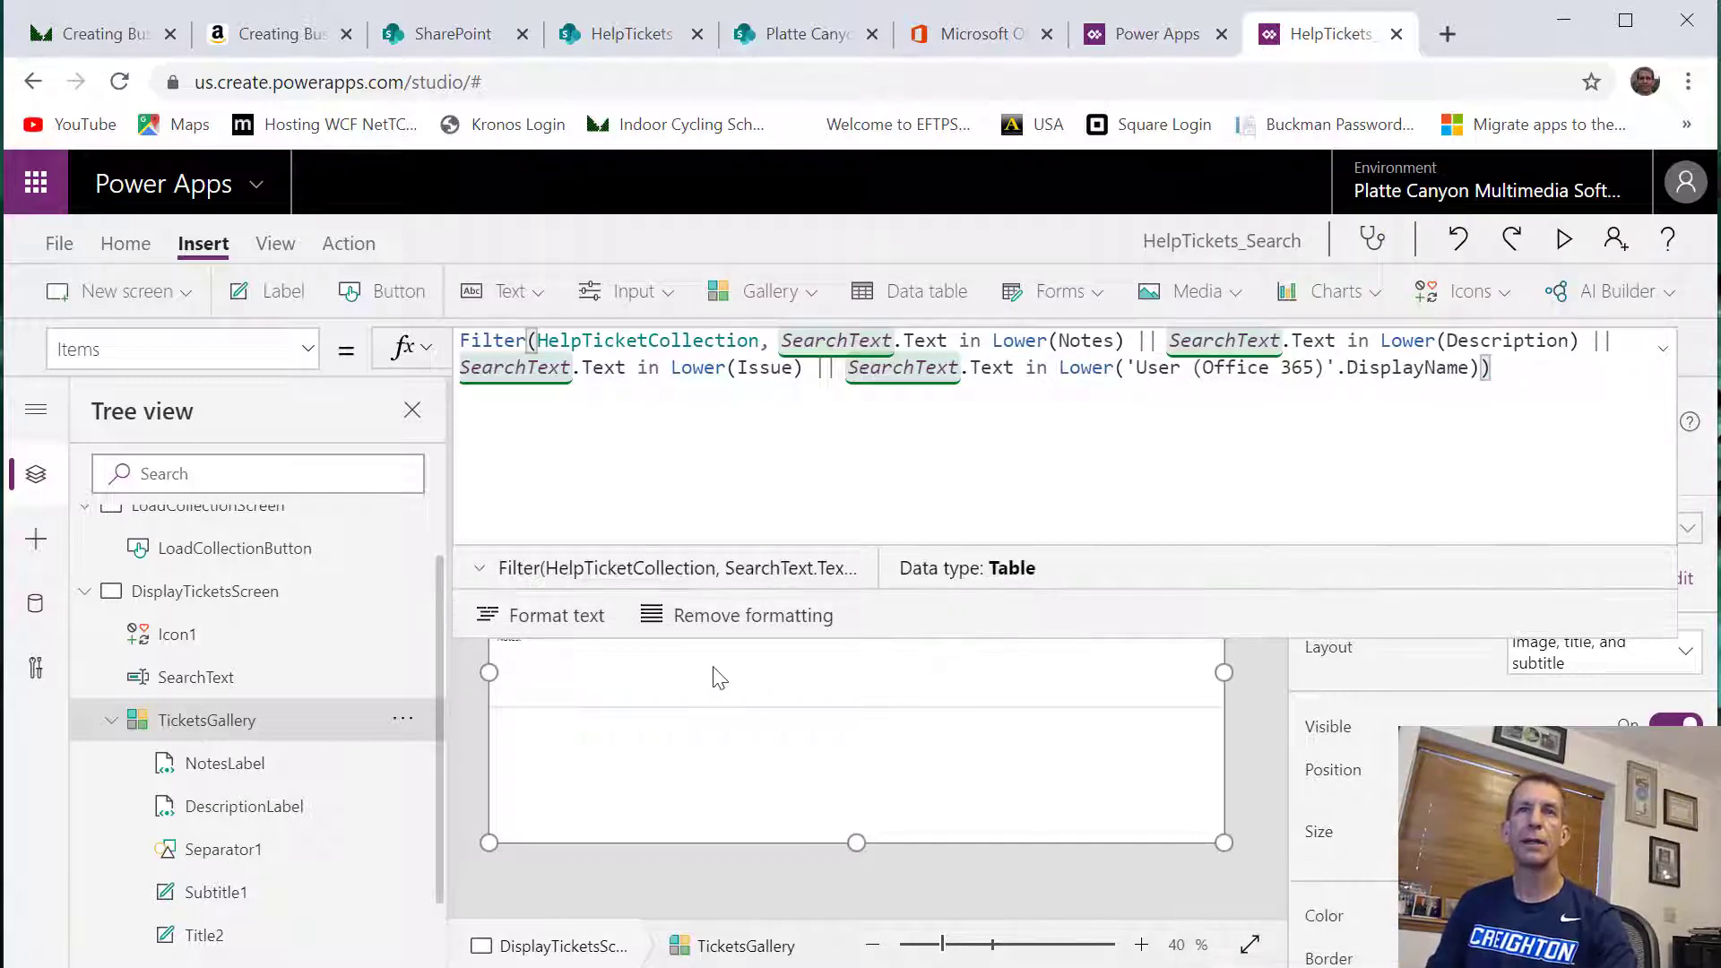
# Close the Filter function's parenthesis, format the formula text, and shrink the formula area back to one line
pyautogui.click(547, 617)
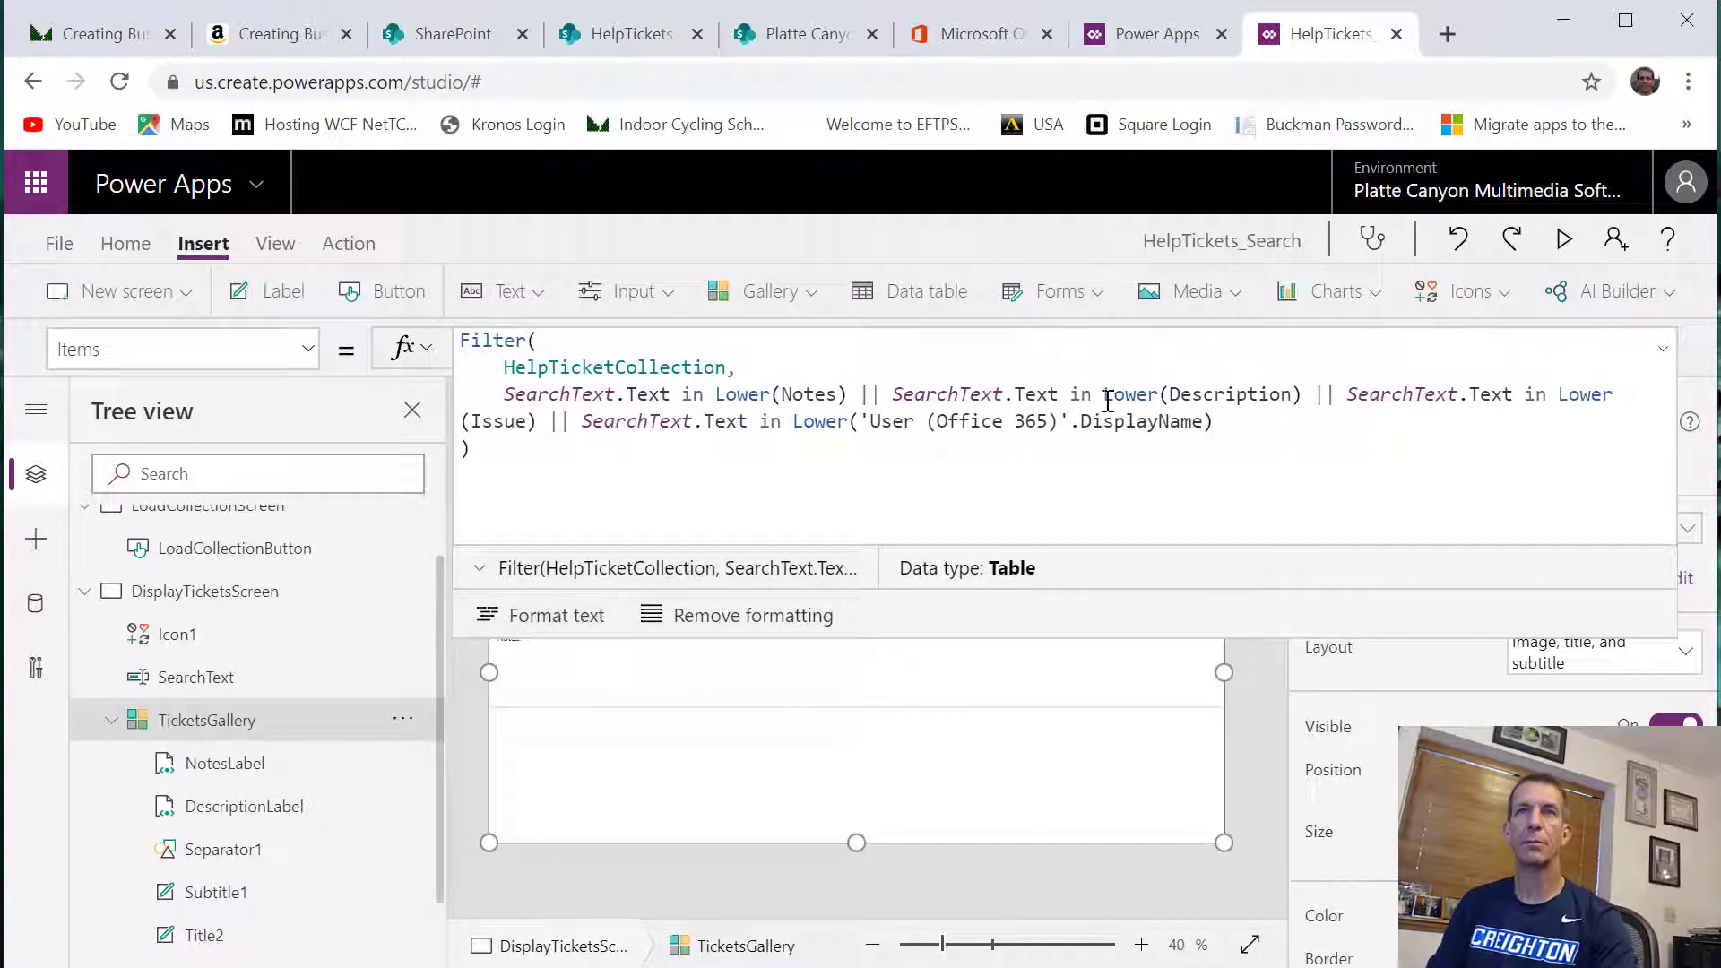
pyautogui.click(1257, 733)
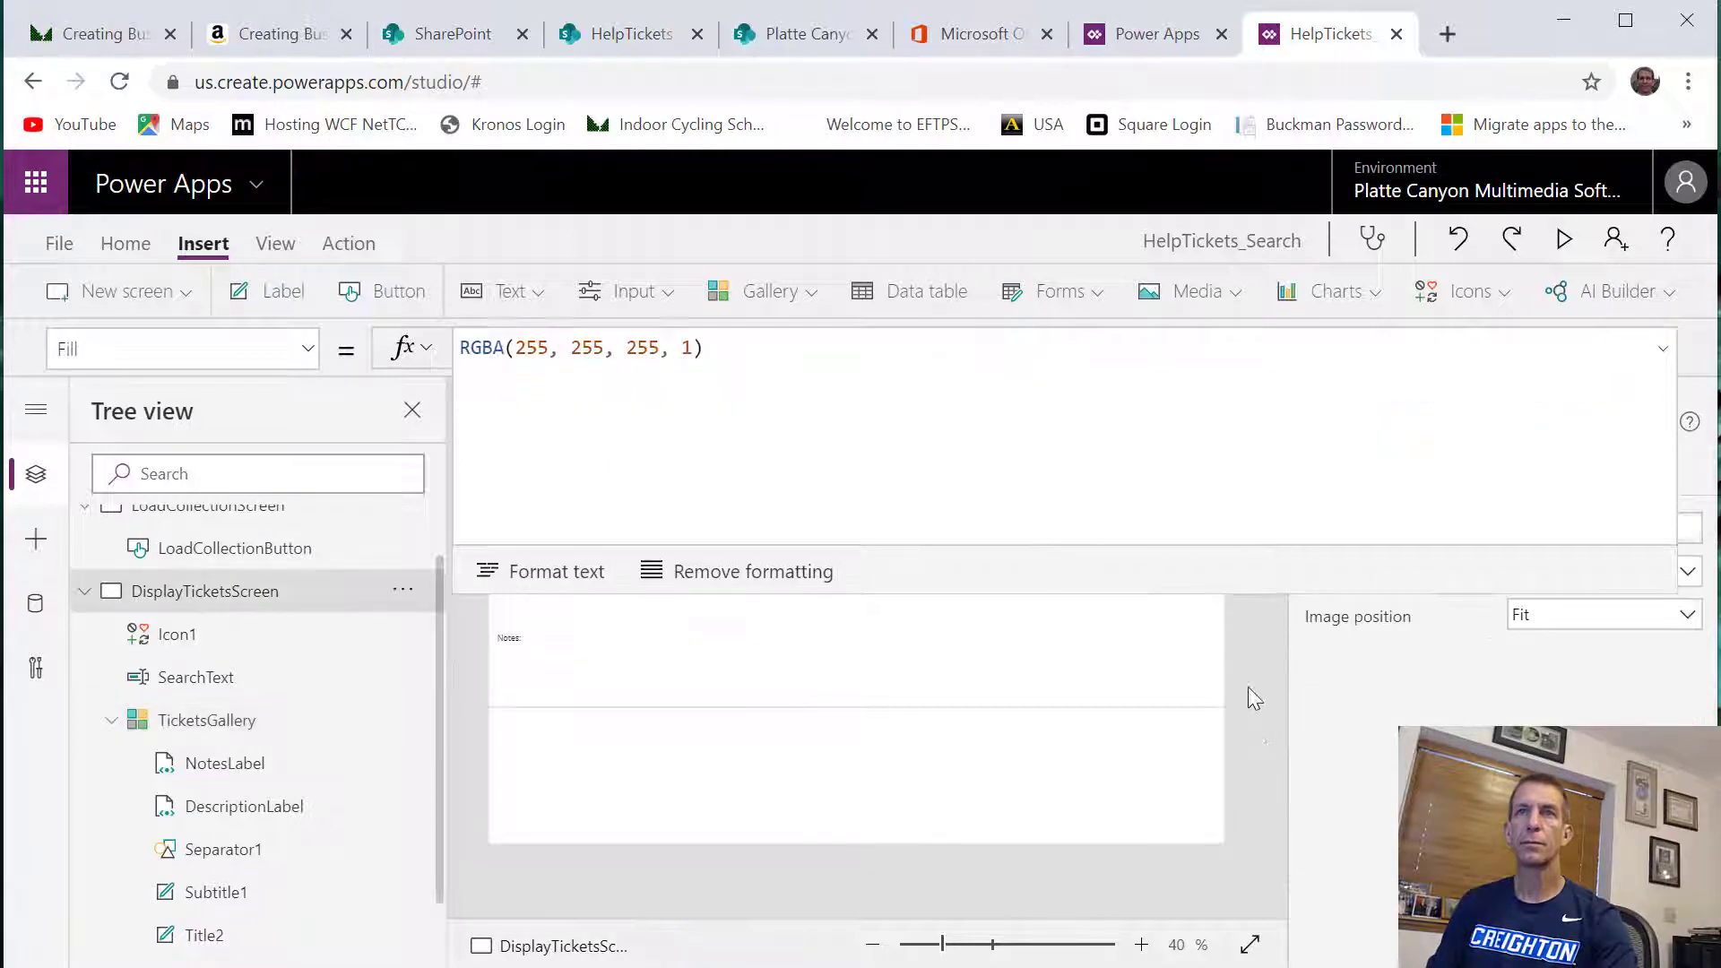
pyautogui.moveTo(1236, 597); pyautogui.dragTo(1168, 348)
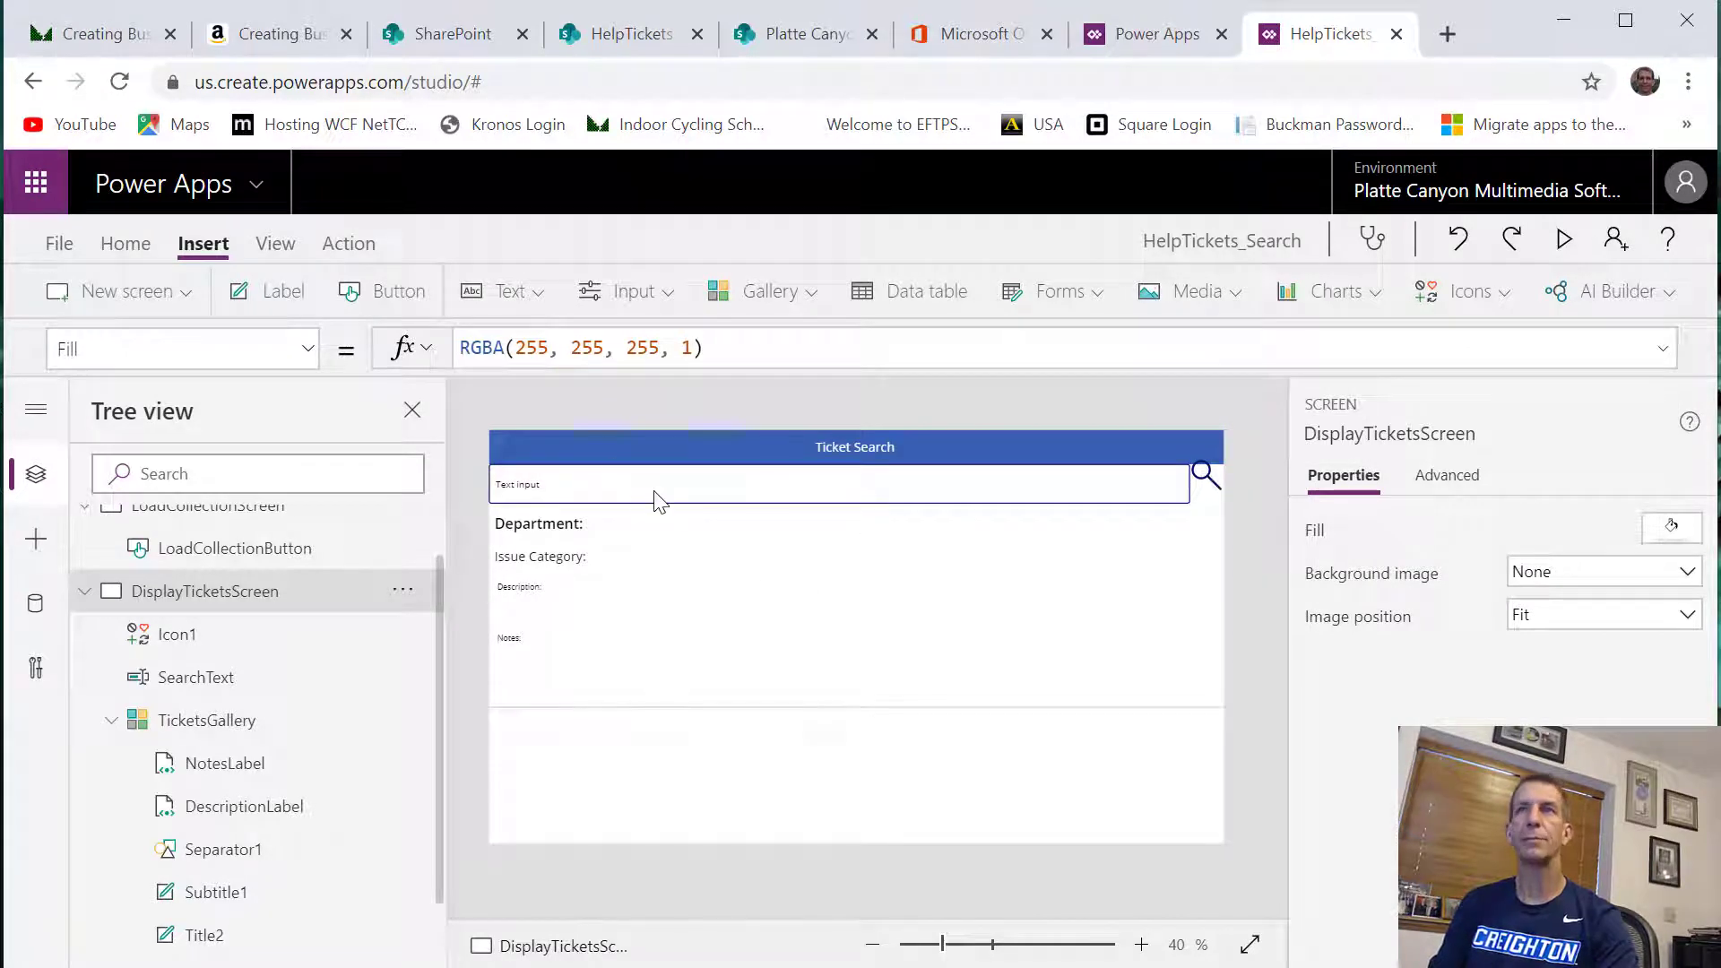
# Preview the app from LoadCollectionScreen and load the help tickets to reach the Ticket Search screen
pyautogui.click(258, 514)
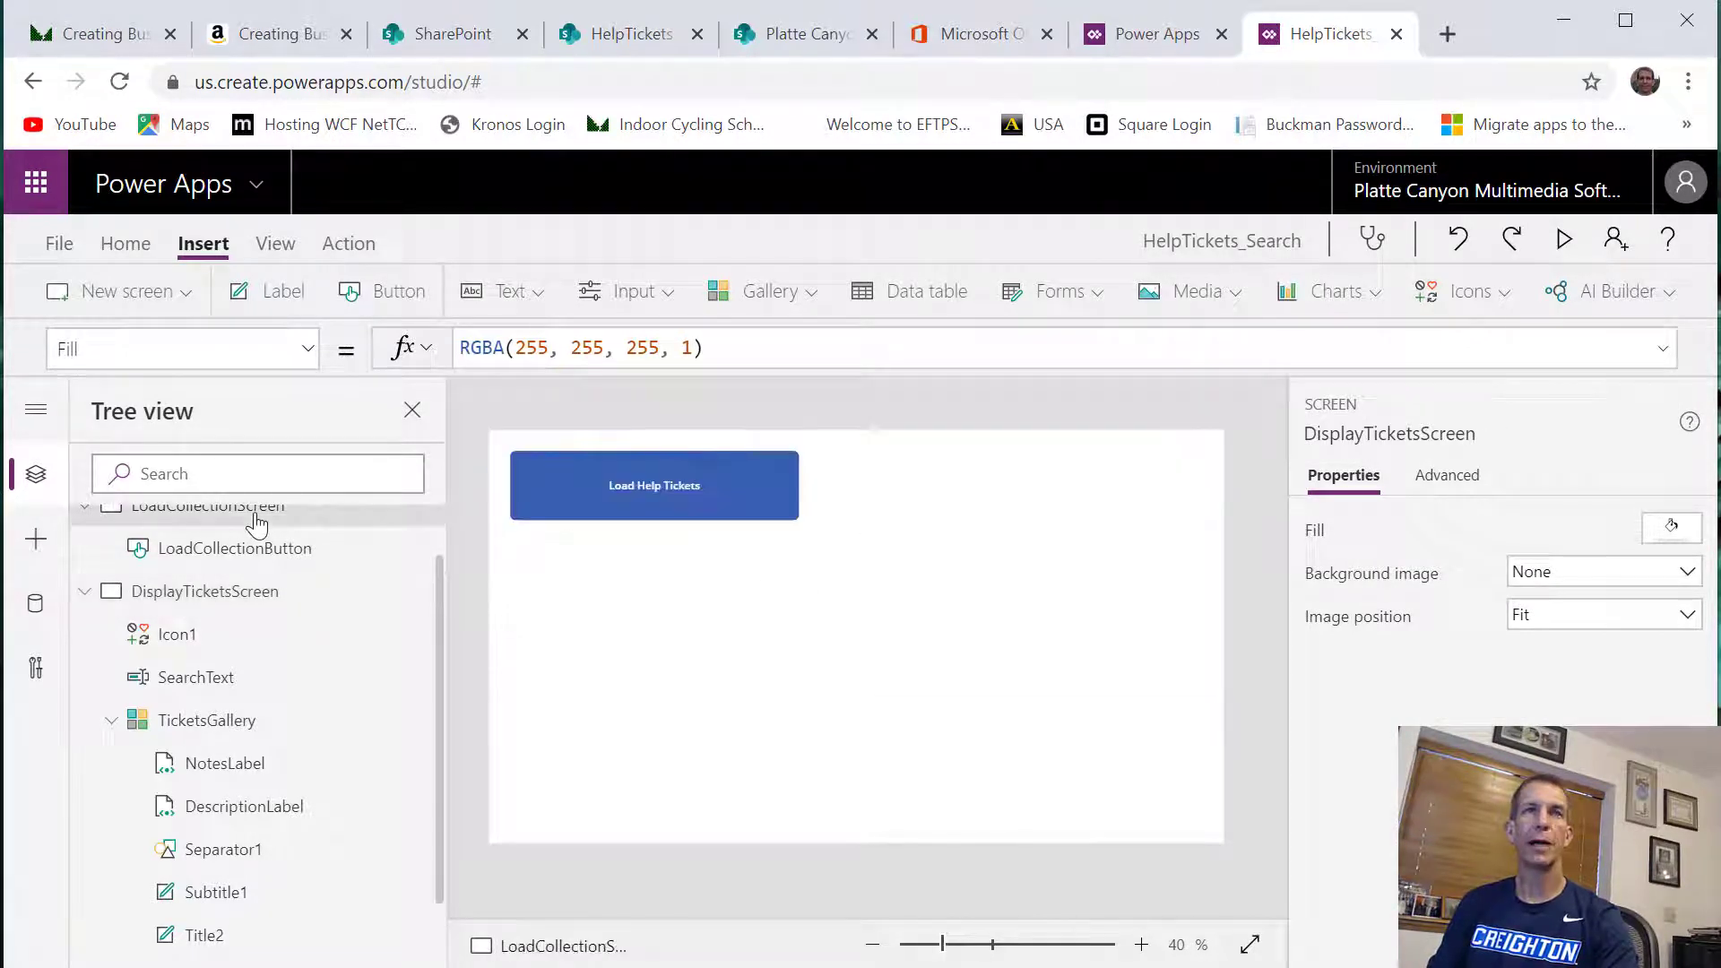
pyautogui.click(1564, 238)
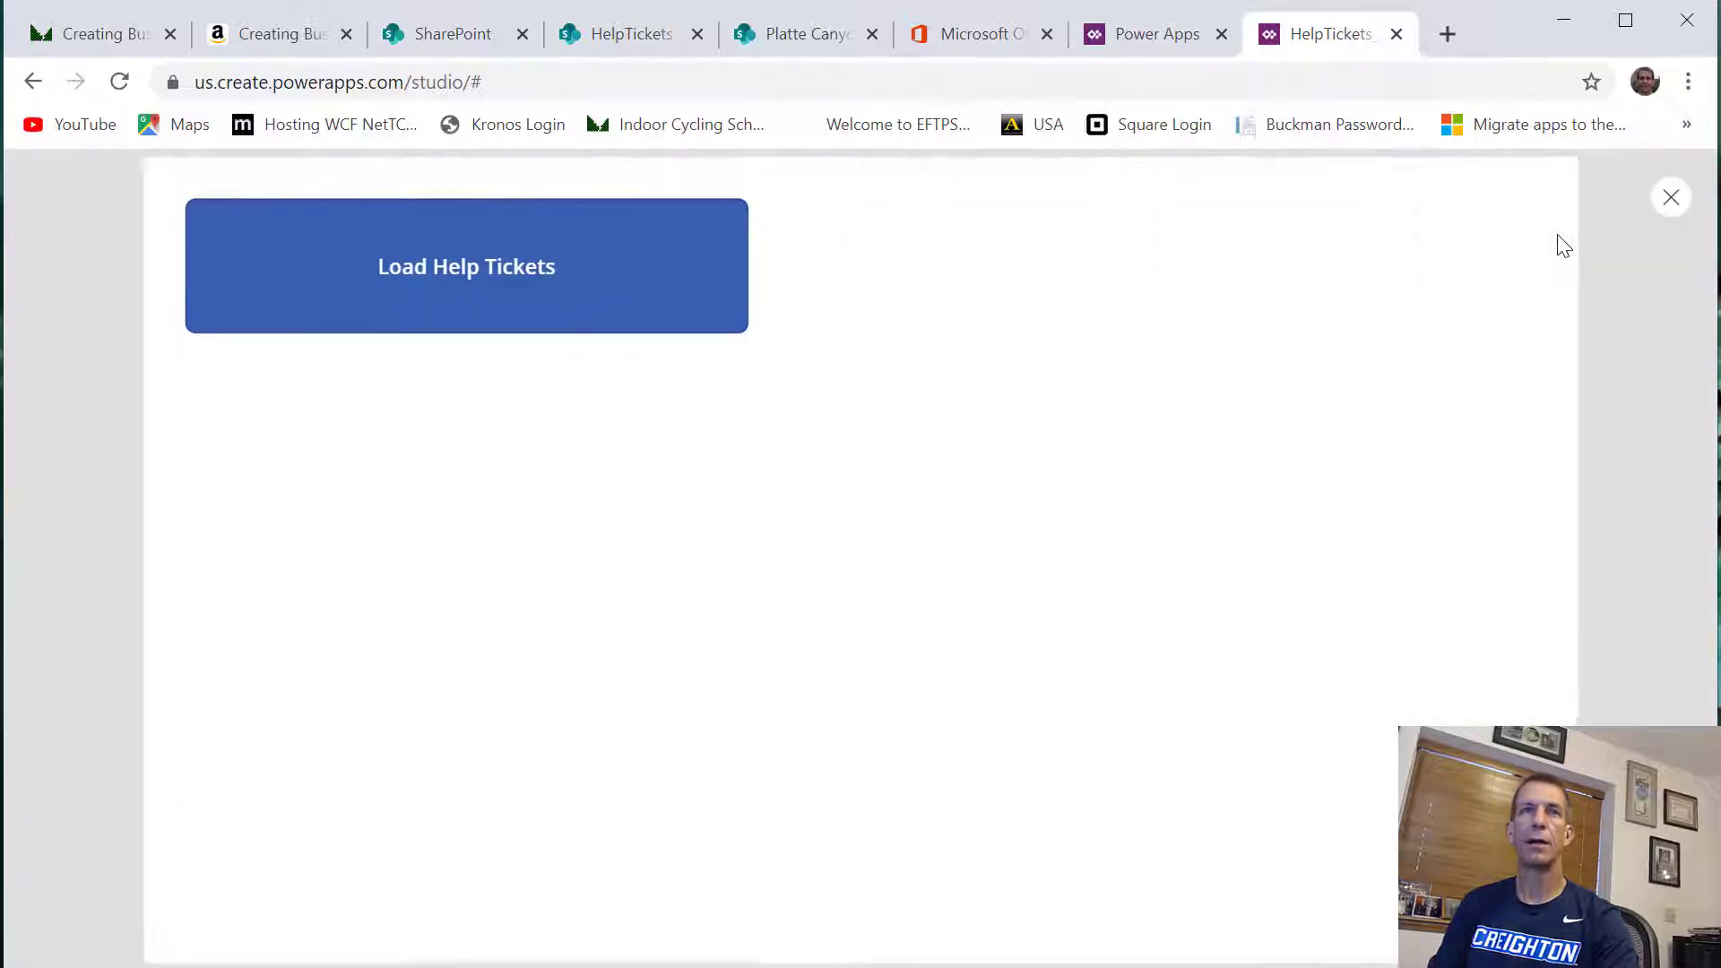
pyautogui.click(556, 296)
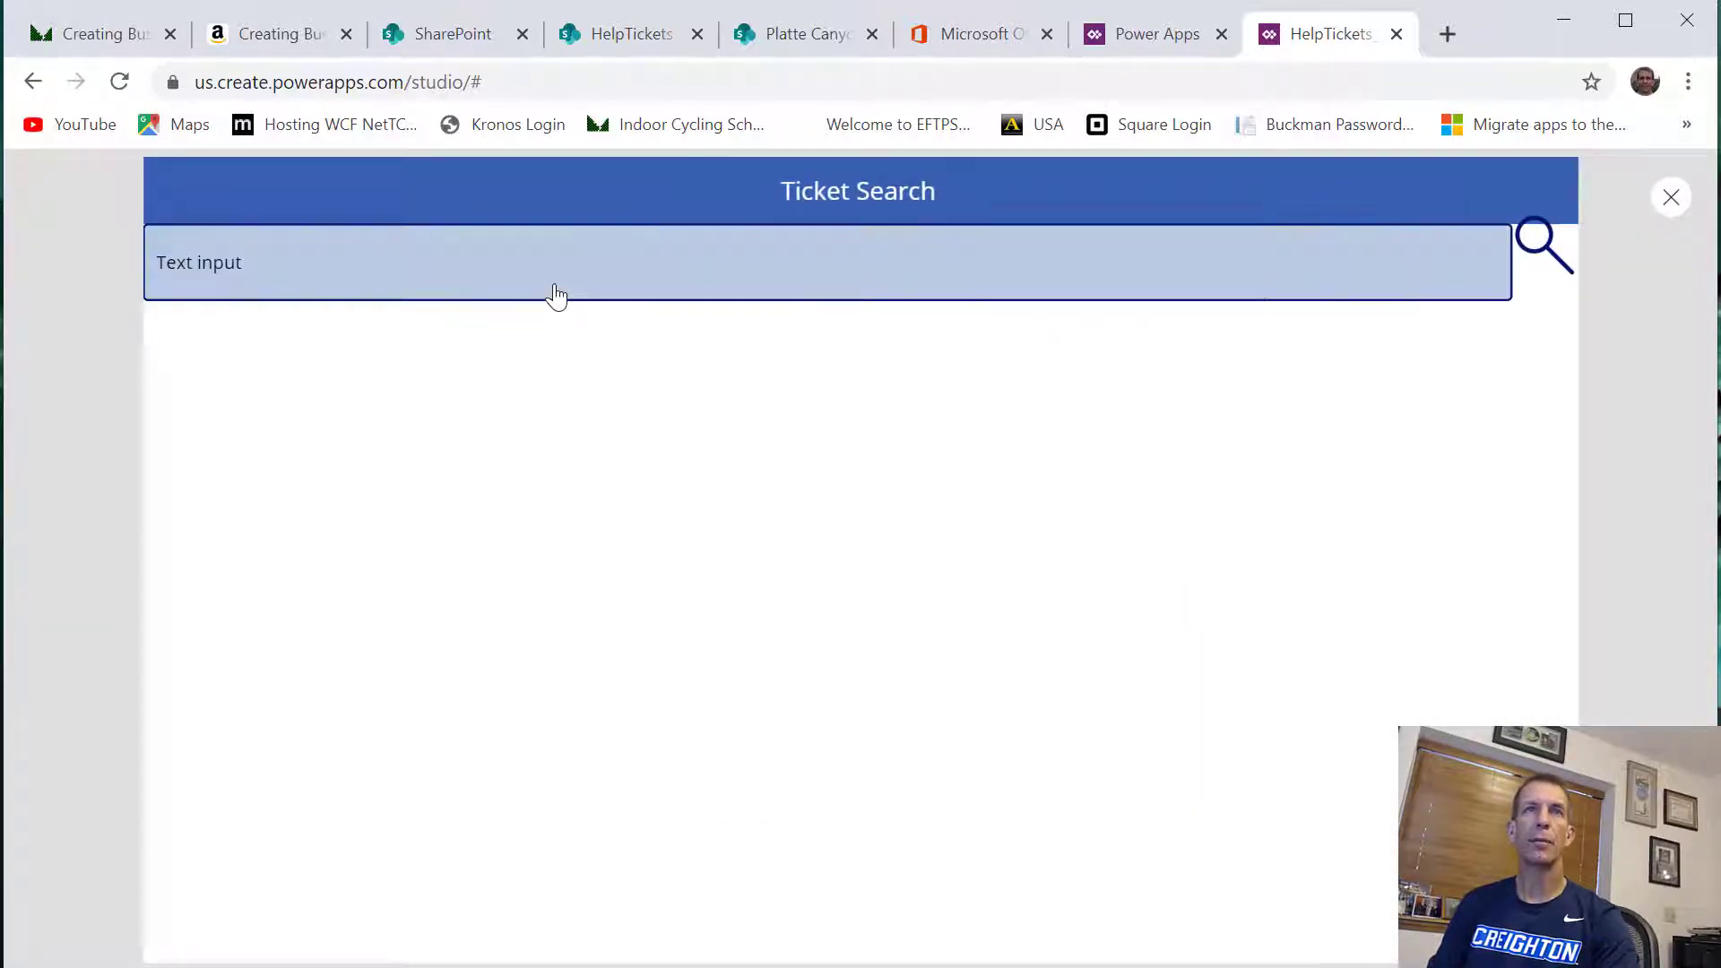
# Replace the default text in the search box with "bios" to test the ticket filter
pyautogui.click(530, 290)
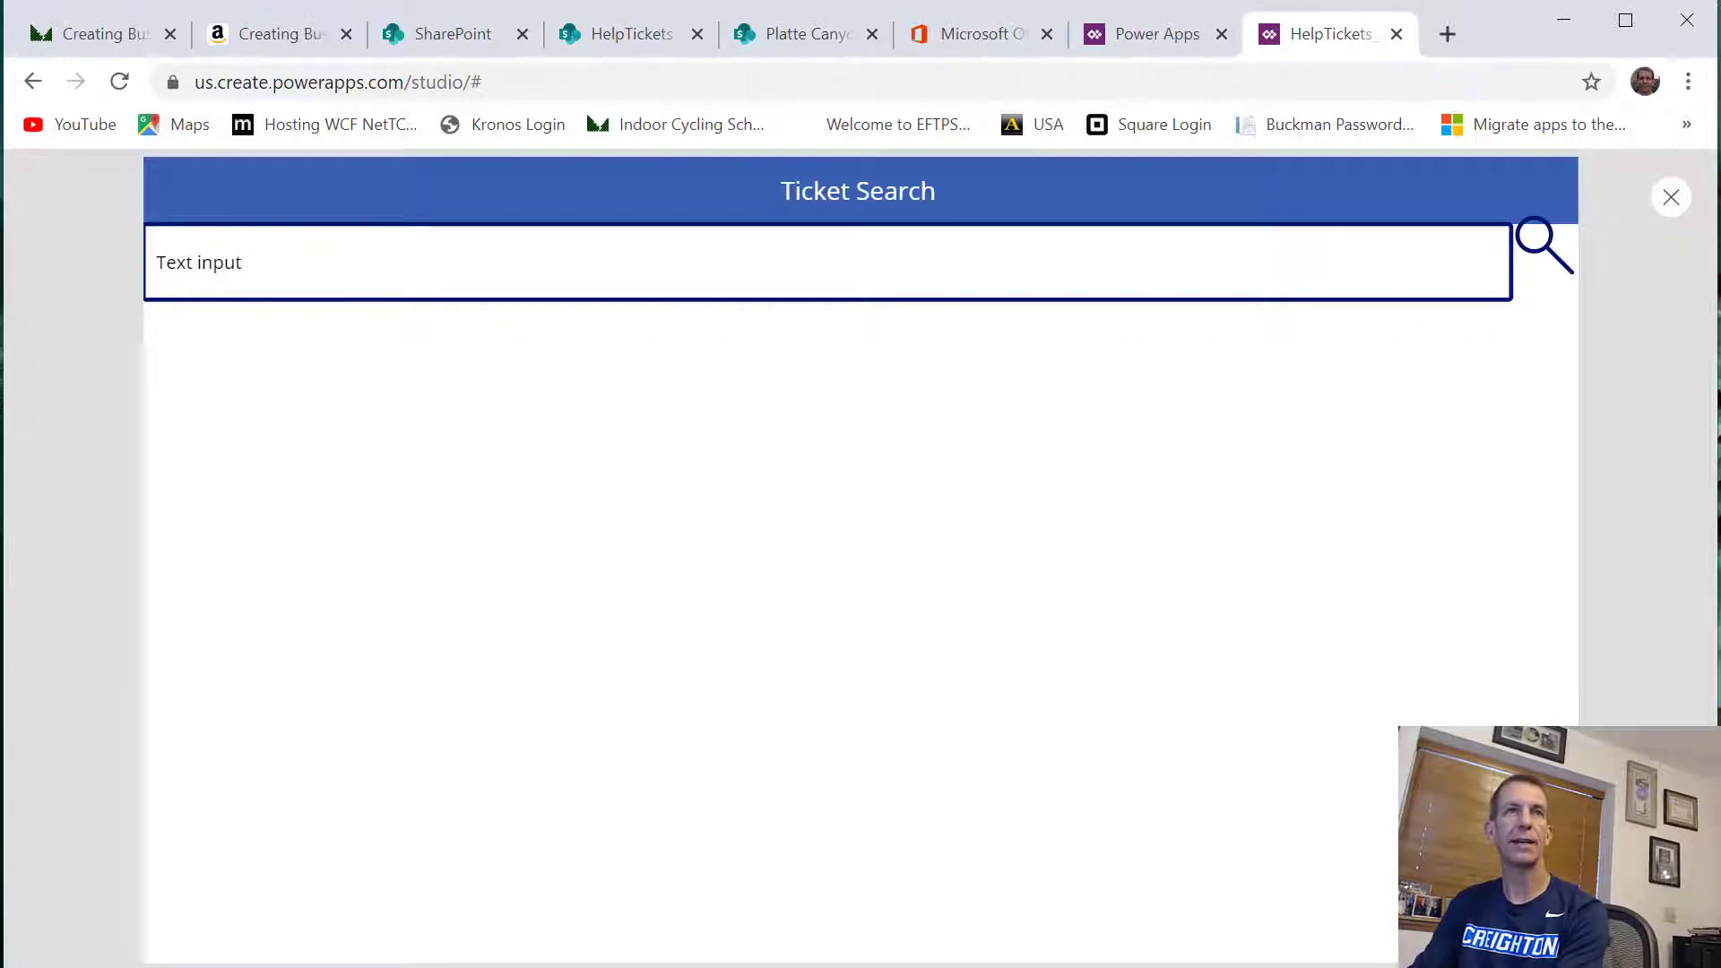
pyautogui.press('BackSpace')
pyautogui.press('BackSpace')
pyautogui.press('BackSpace')
pyautogui.press('BackSpace')
pyautogui.press('BackSpace')
pyautogui.press('BackSpace')
pyautogui.press('BackSpace')
pyautogui.press('BackSpace')
pyautogui.press('BackSpace')
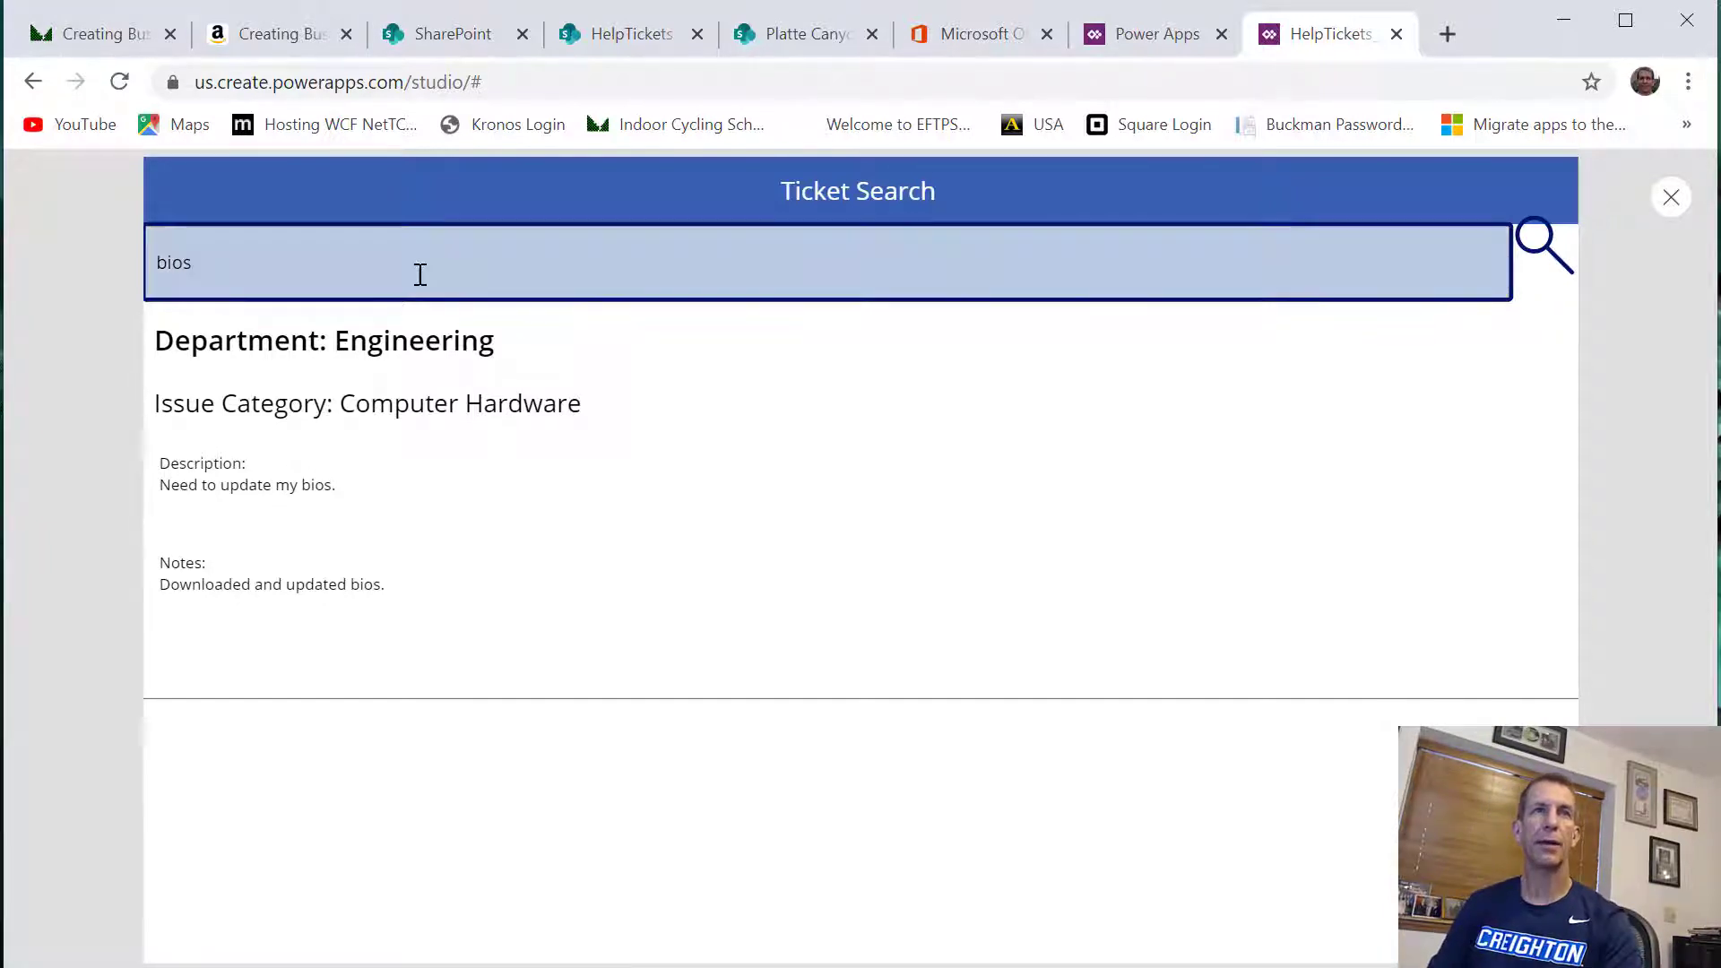
# Replace the search text with part of a user's first name in lowercase to test filtering by user
pyautogui.hotkey('ctrl', 'a')
pyautogui.write('g')
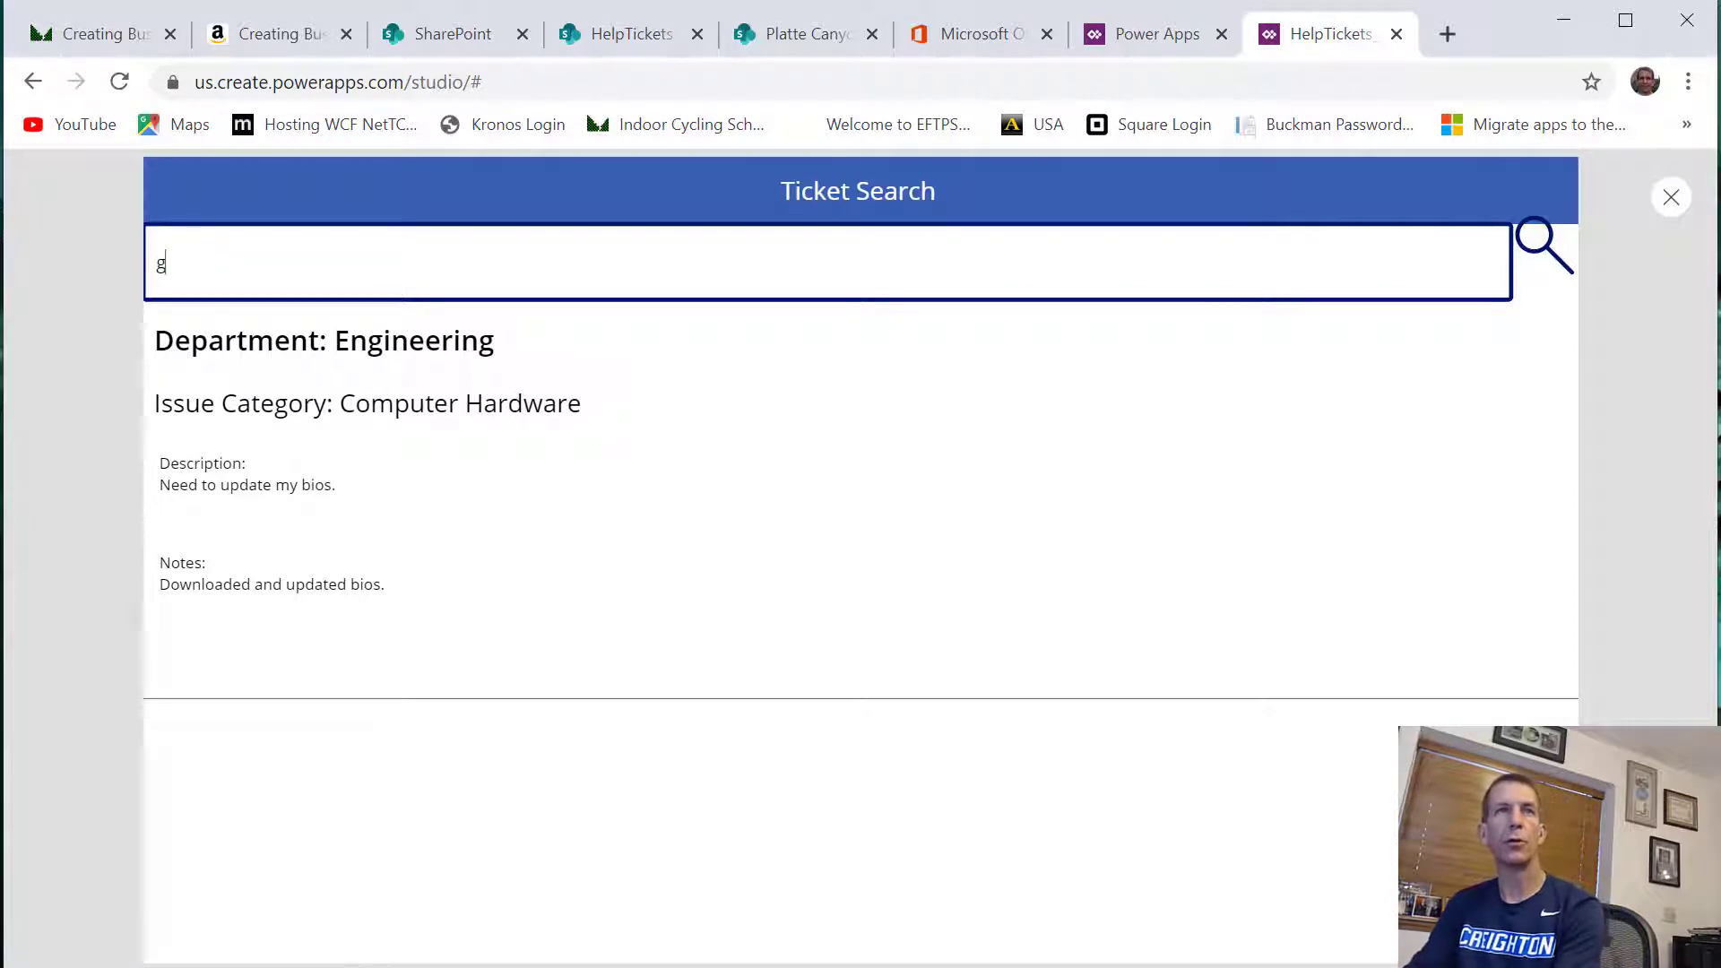
pyautogui.write('eorg')
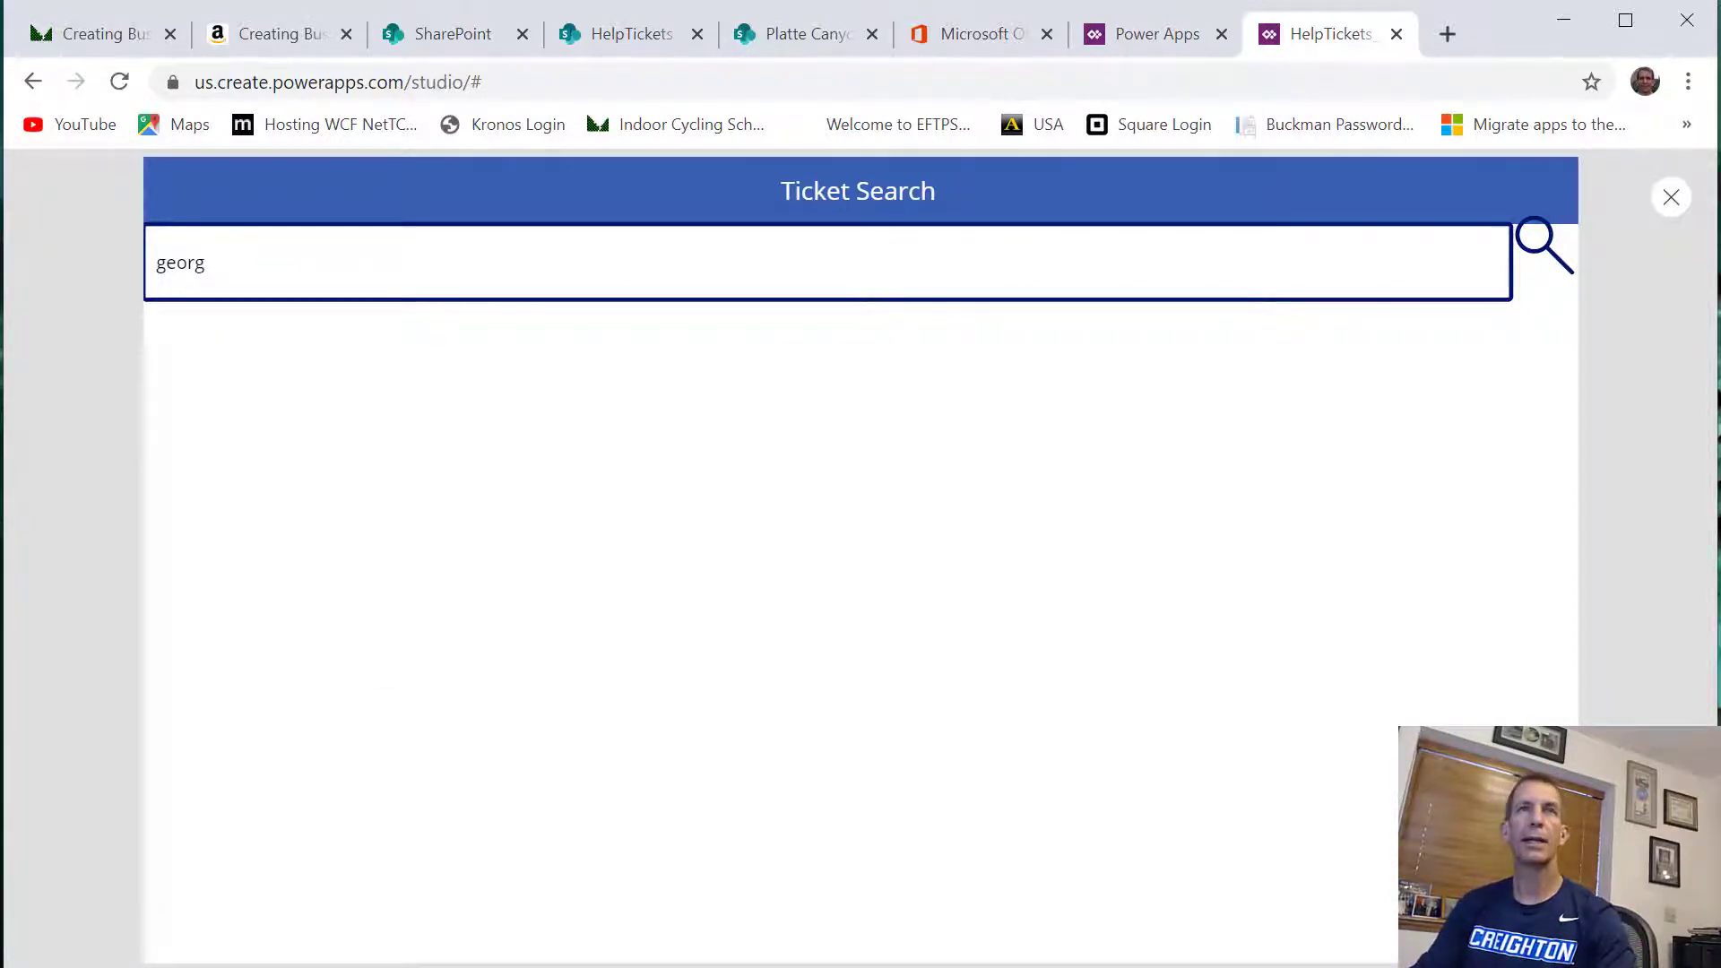
# Clear the test text from the search box and exit the app preview back to the editor
pyautogui.press('BackSpace')
pyautogui.press('BackSpace')
pyautogui.press('BackSpace')
pyautogui.press('BackSpace')
pyautogui.press('BackSpace')
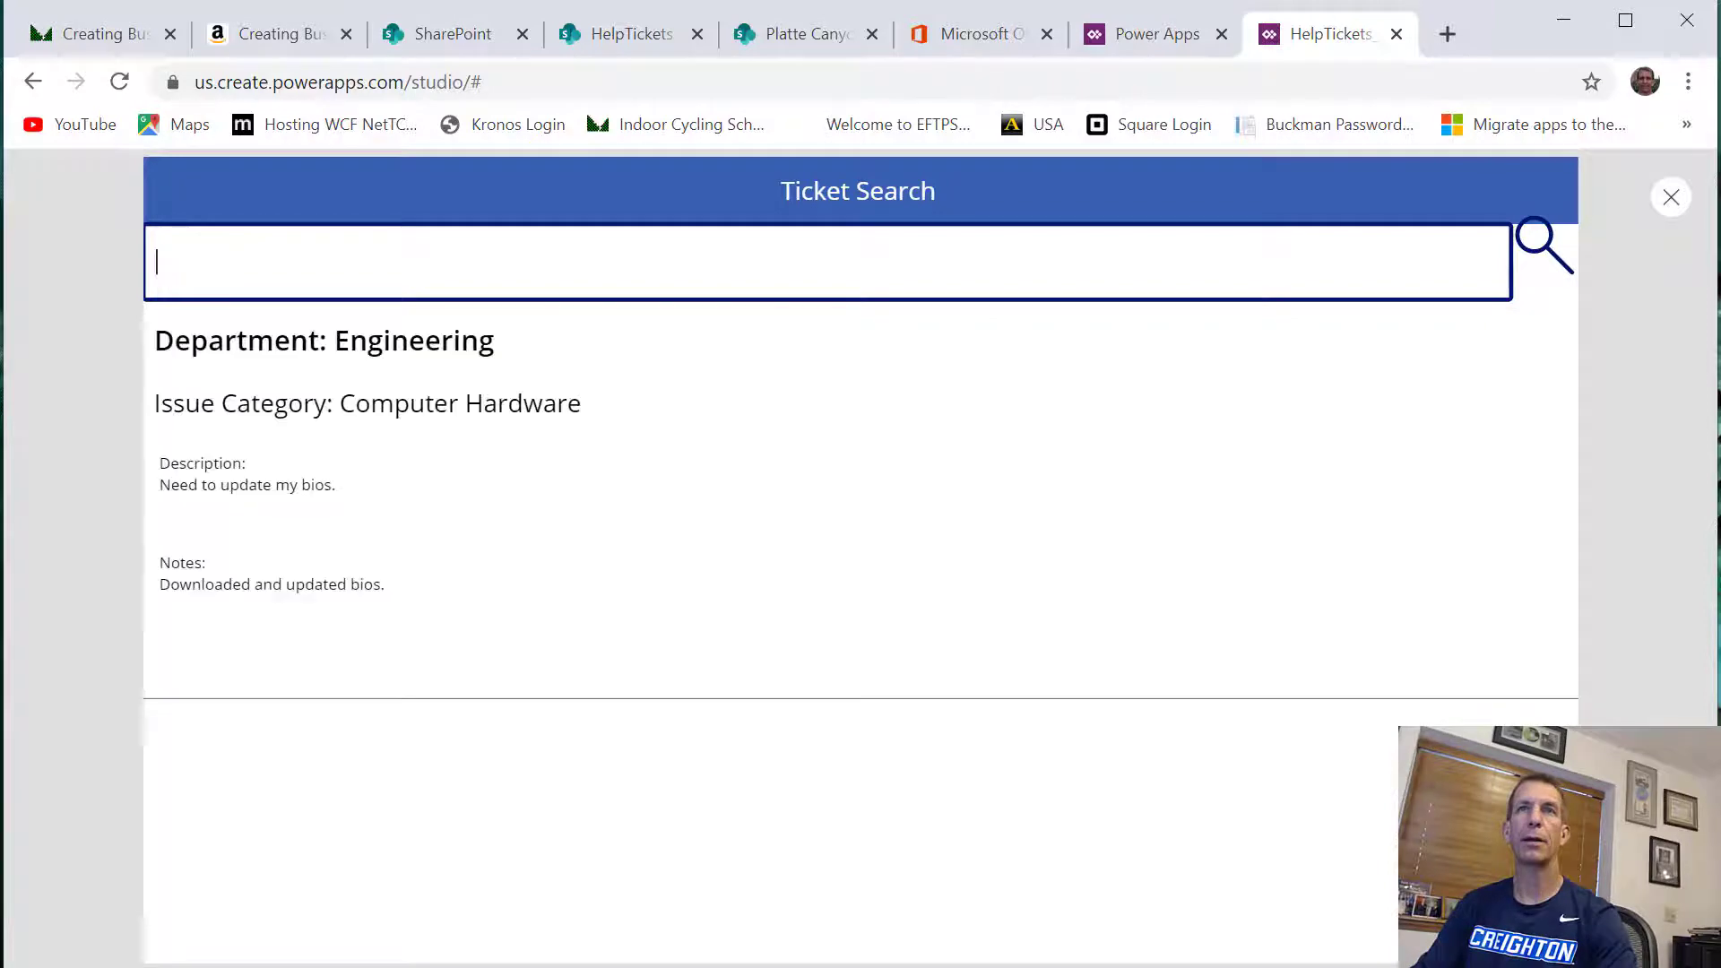
pyautogui.click(1667, 208)
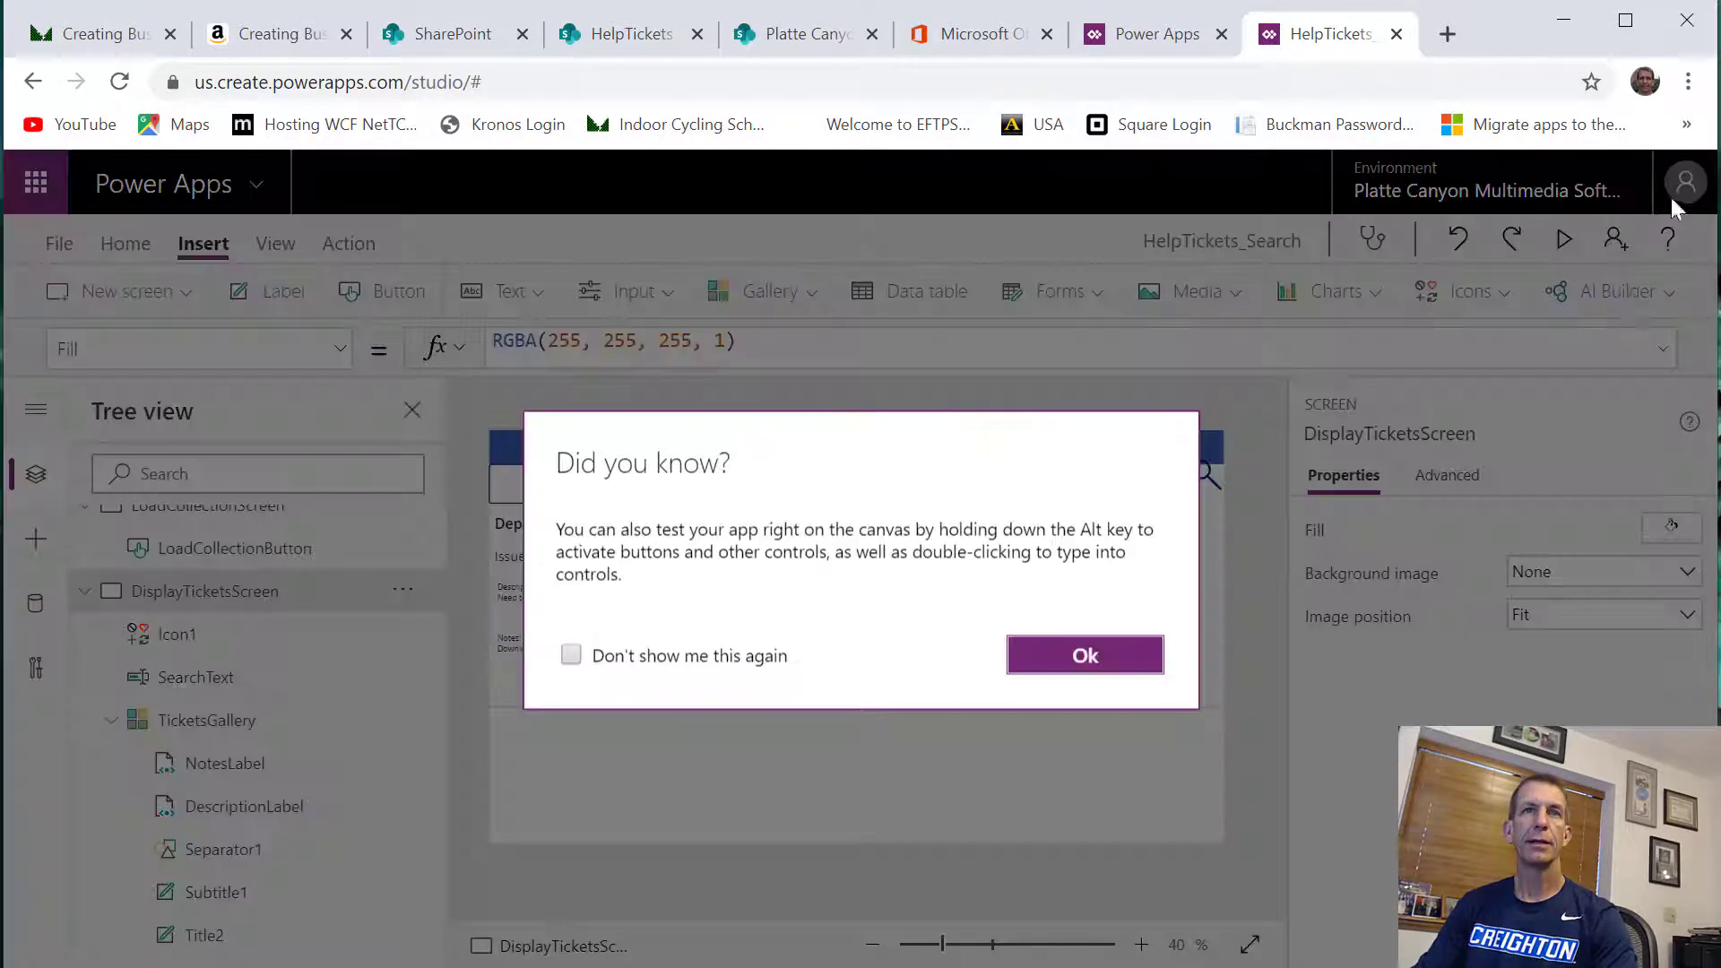
pyautogui.click(1076, 666)
# Empty the Default property of the SearchText input so that it holds only an empty string
pyautogui.click(928, 485)
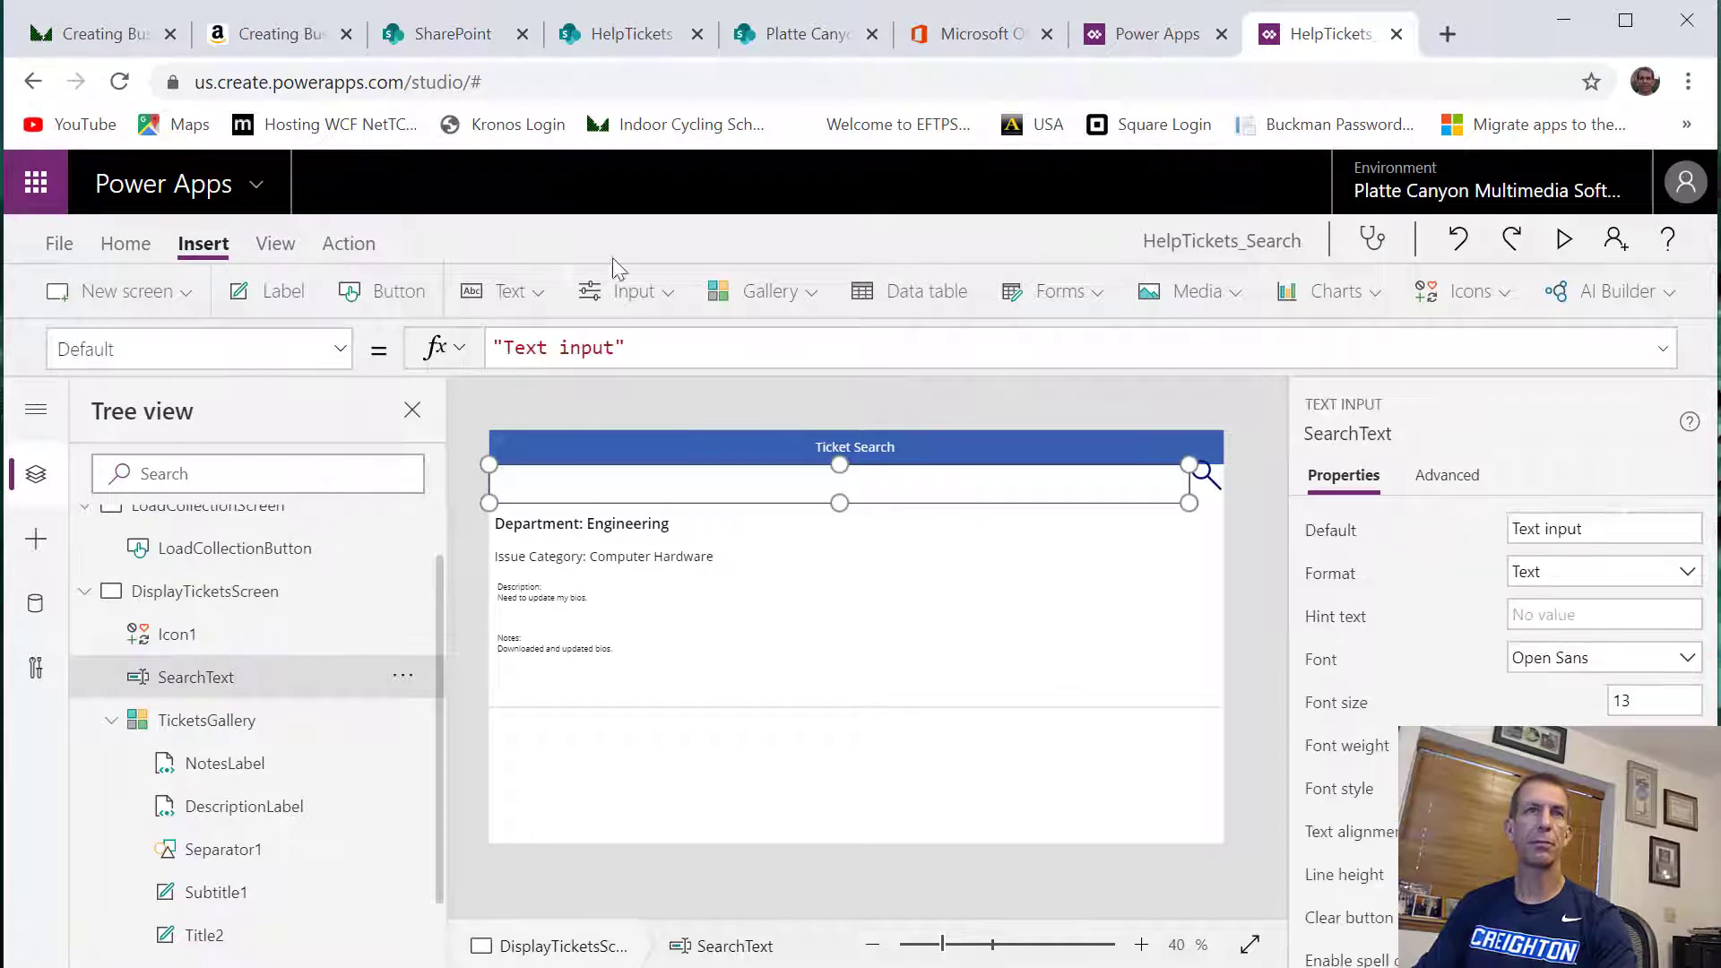
pyautogui.click(612, 346)
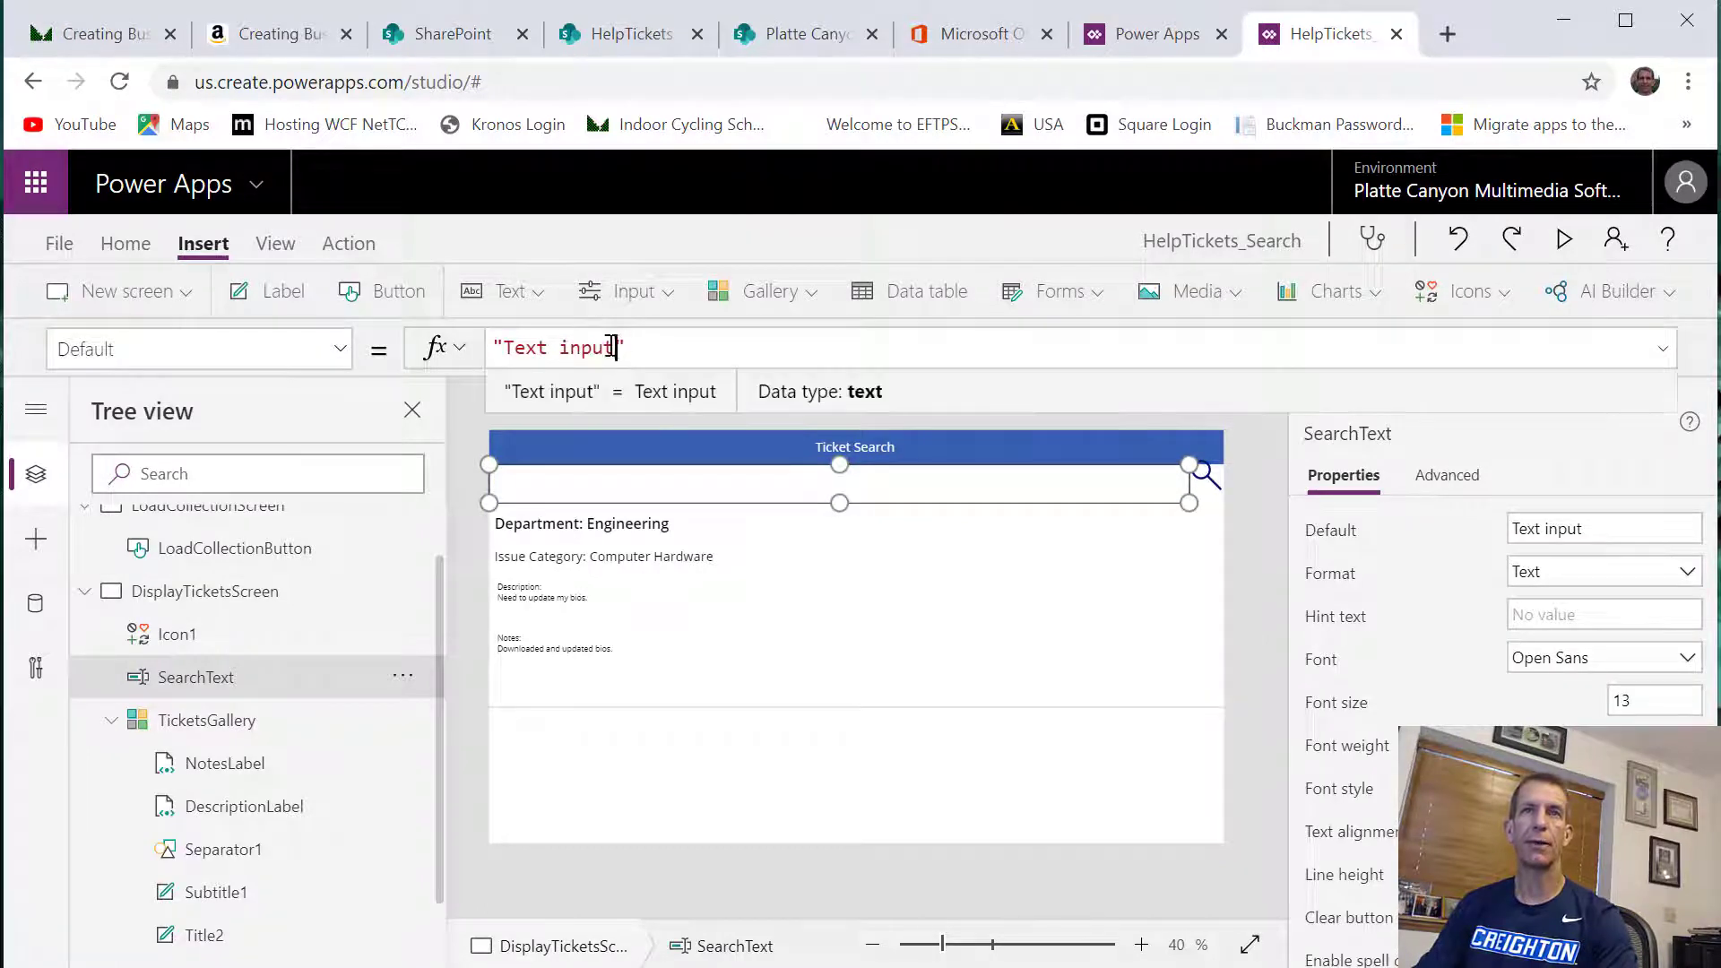
pyautogui.moveTo(612, 346); pyautogui.dragTo(502, 347)
pyautogui.press('BackSpace')
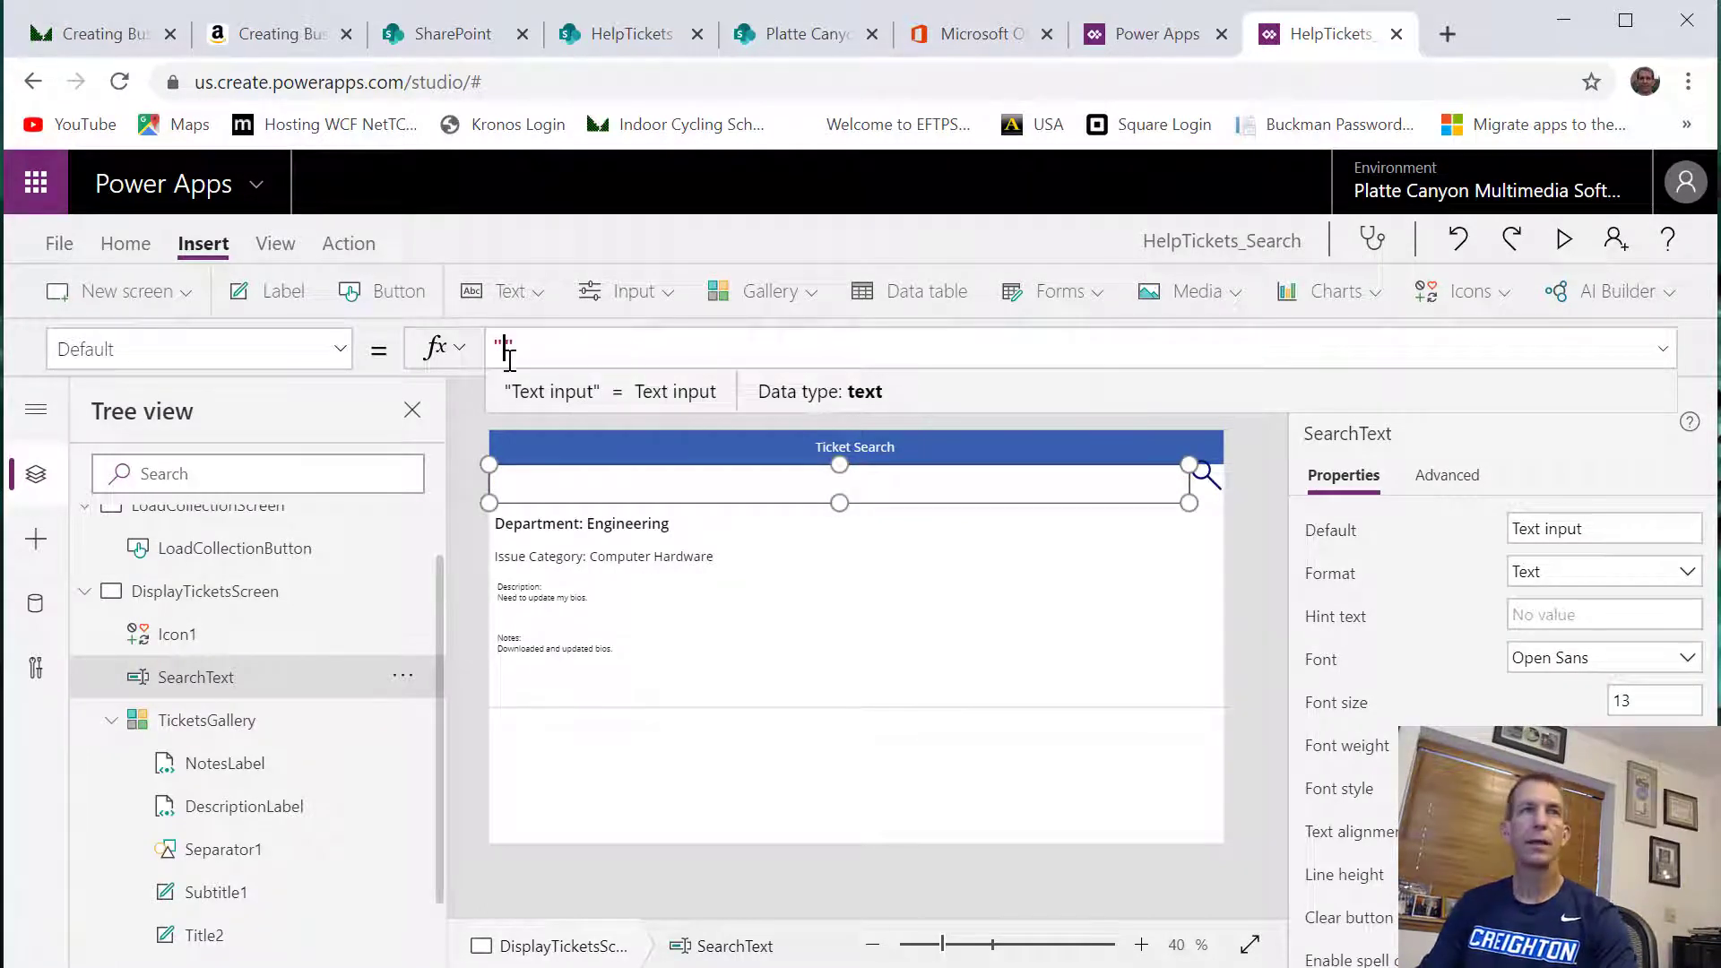
# Set the HintText property of SearchText to "Enter your search term in lower case"
pyautogui.click(333, 354)
pyautogui.scroll(-5, 276, 702)
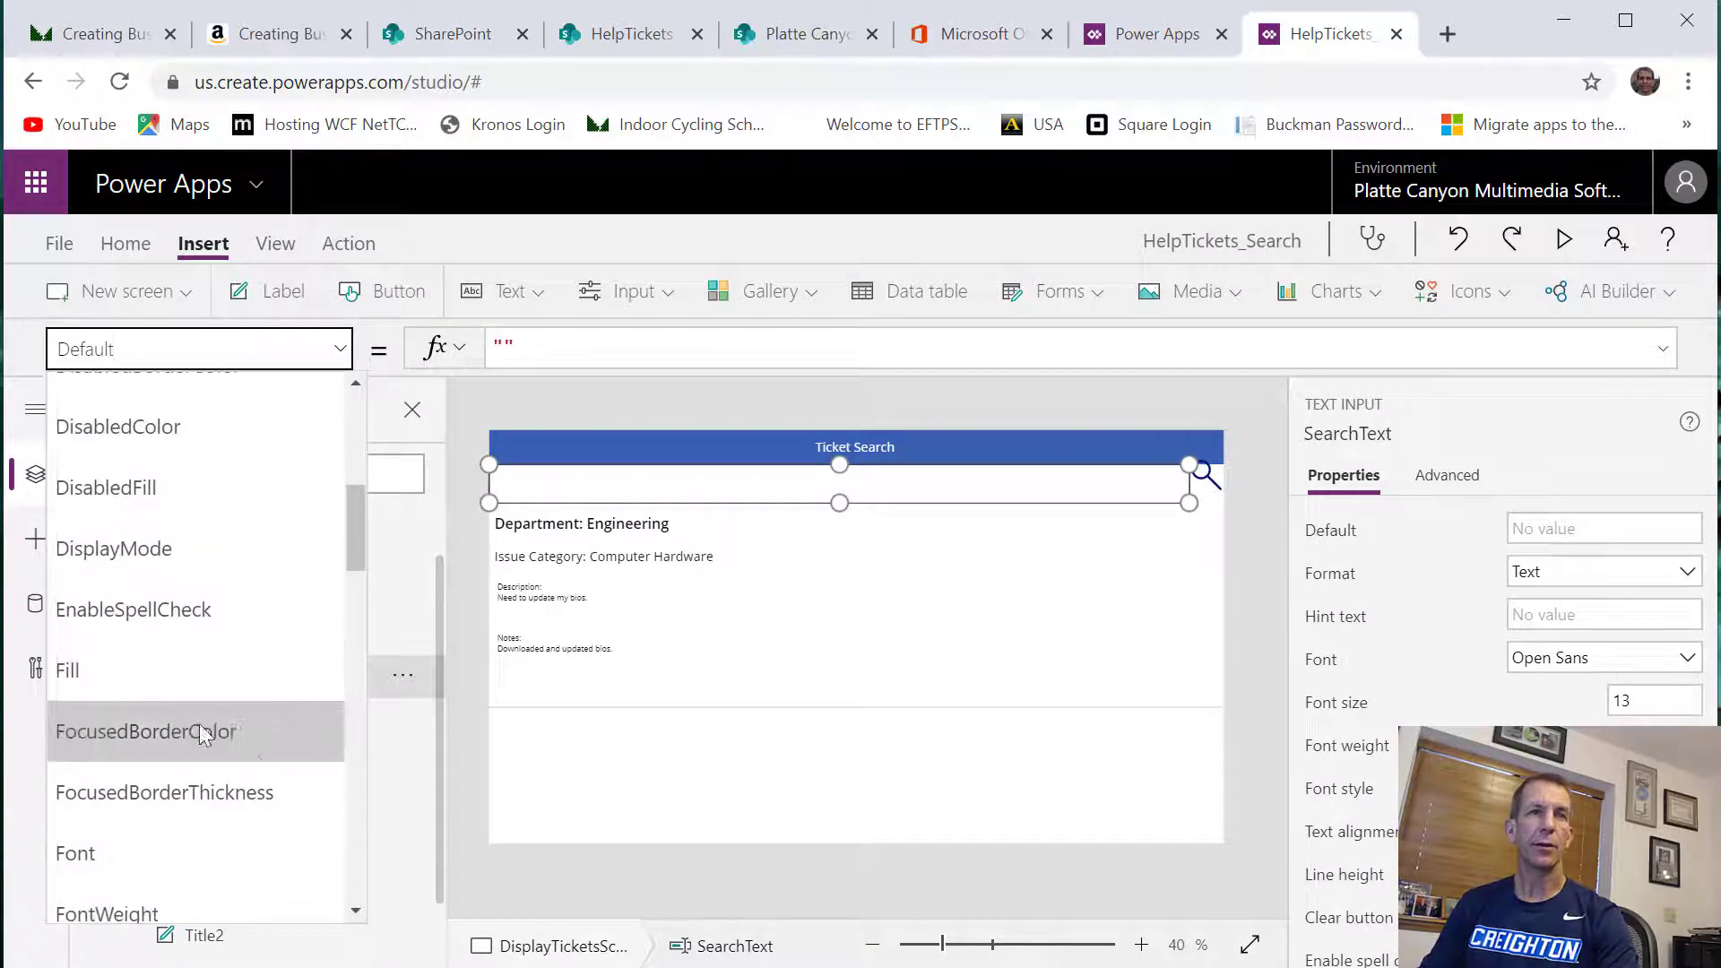
pyautogui.scroll(-3, 126, 744)
pyautogui.click(137, 821)
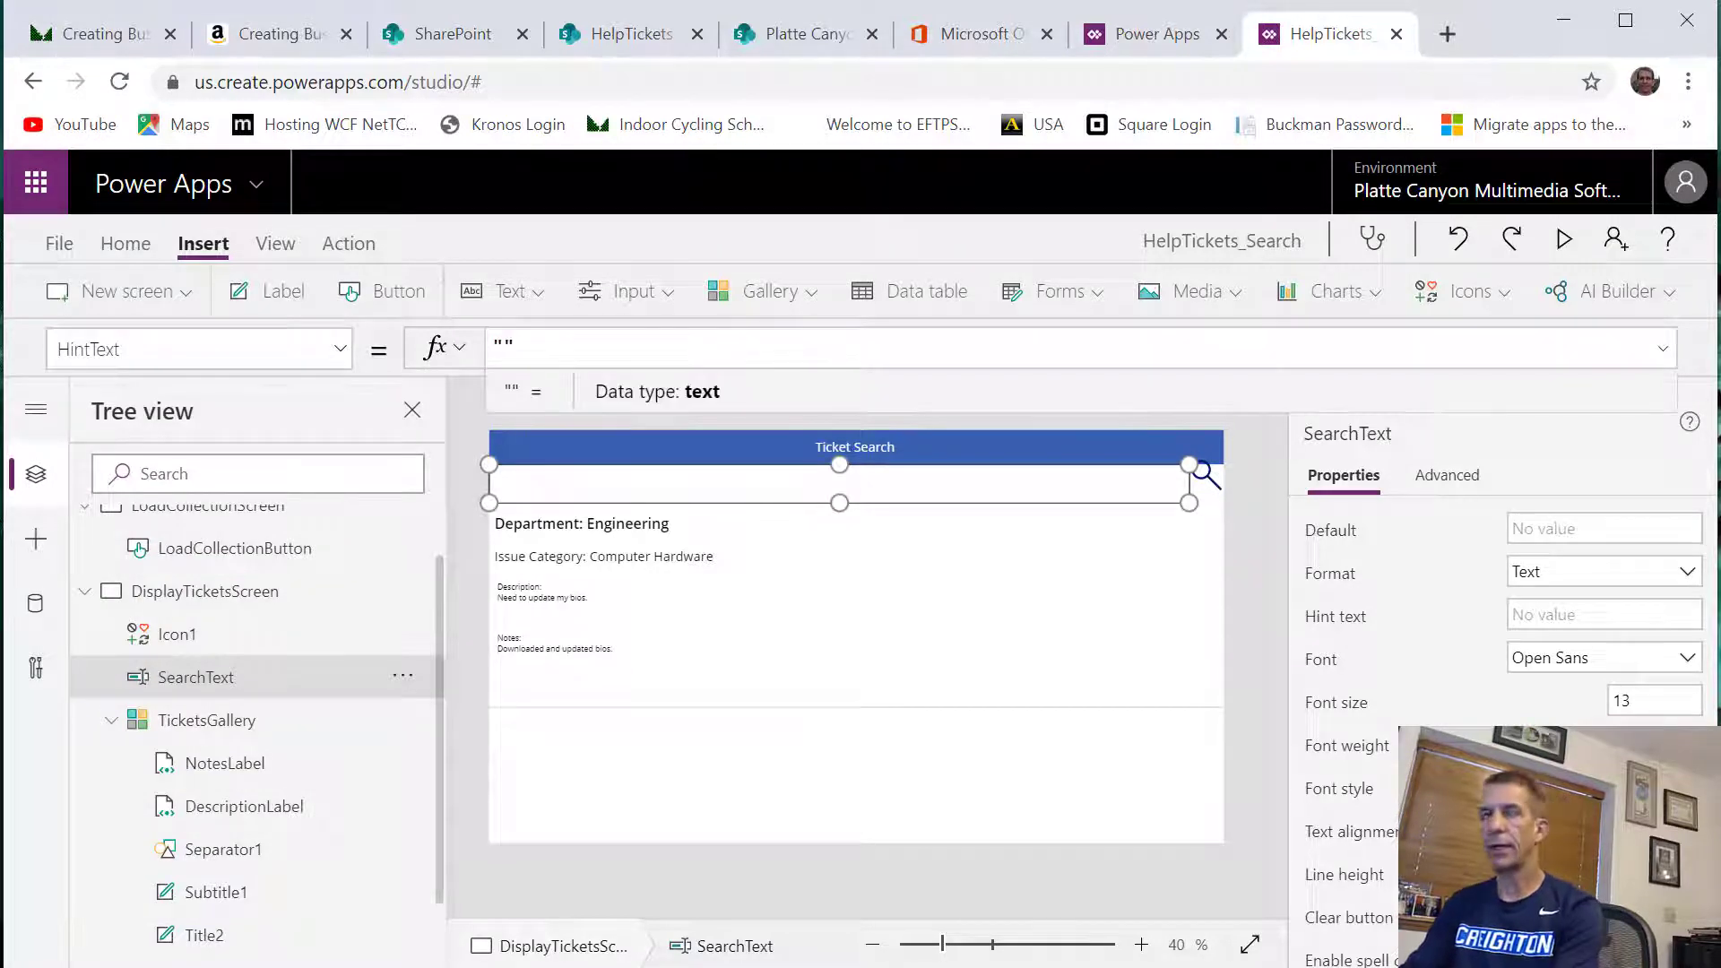
pyautogui.write('Enter your search ')
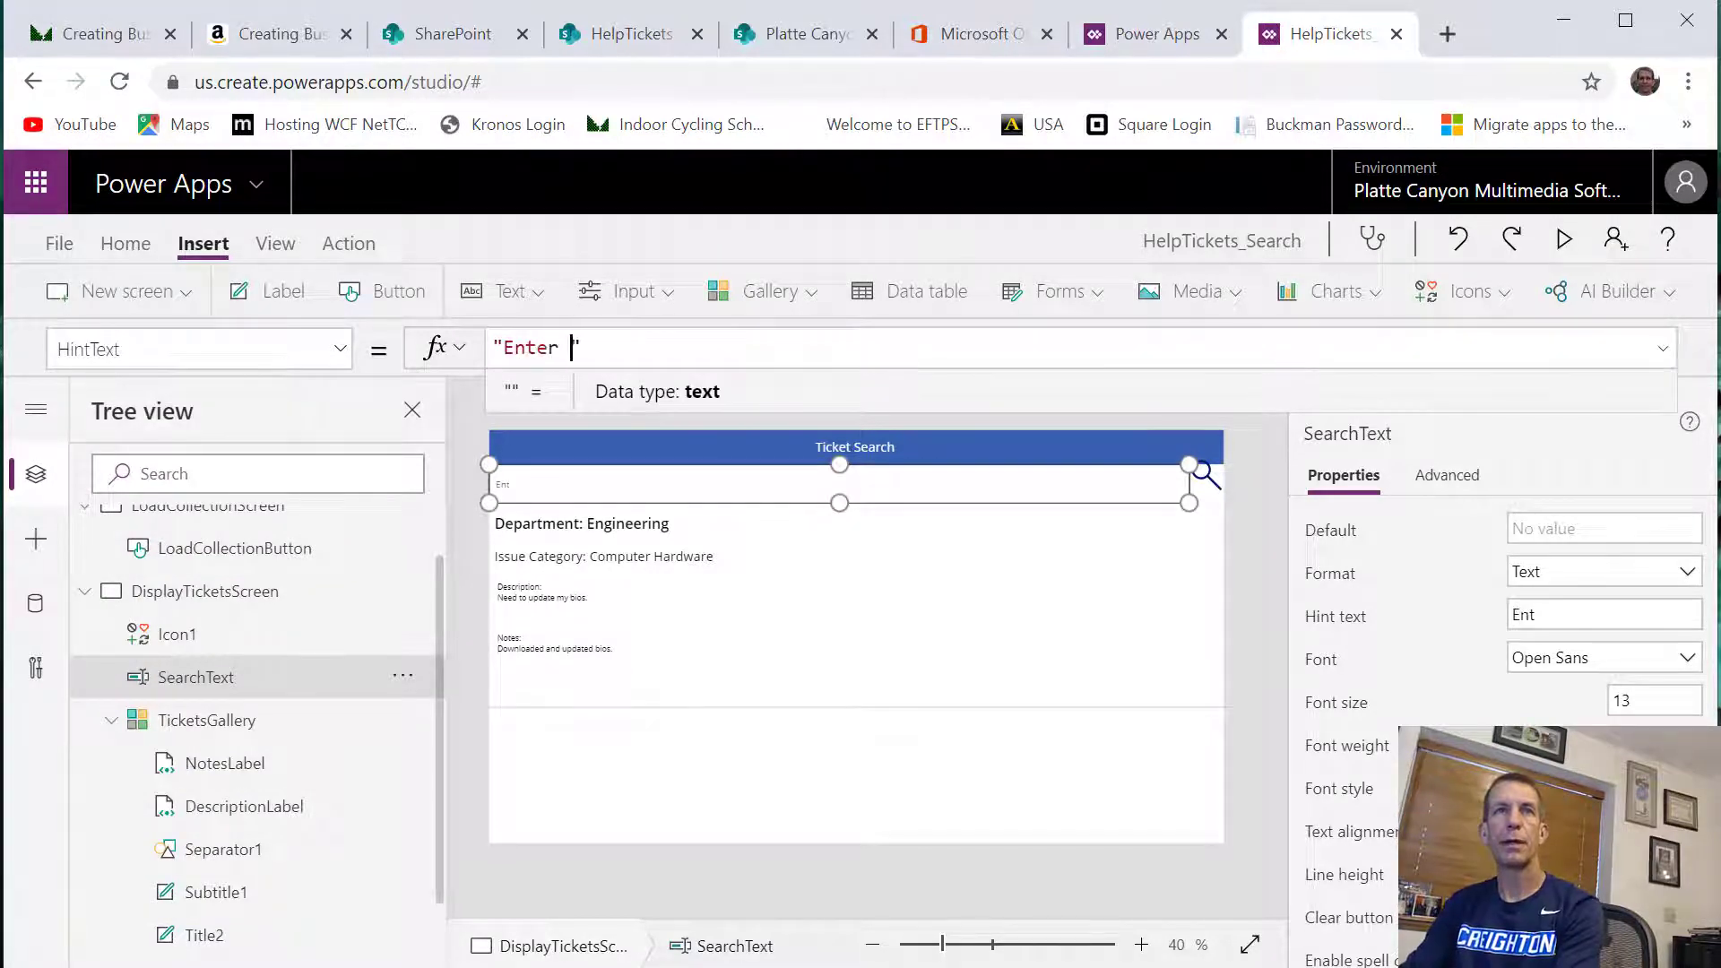
pyautogui.write('time')
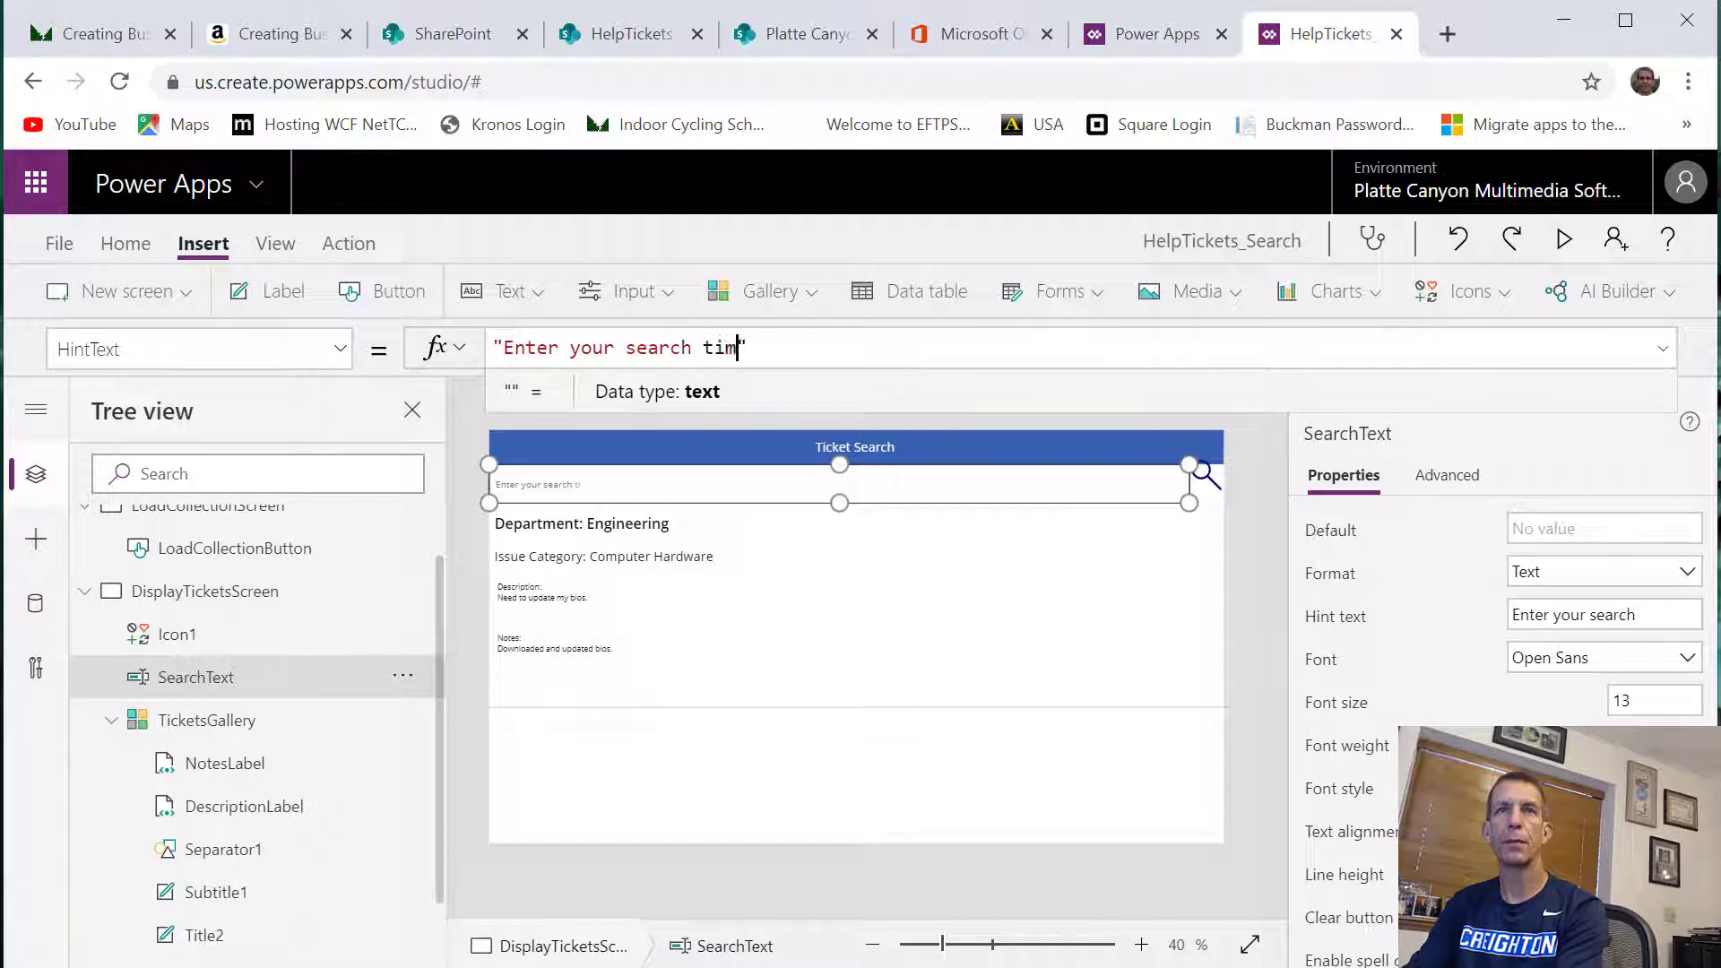
pyautogui.press('BackSpace')
pyautogui.press('BackSpace')
pyautogui.press('BackSpace')
pyautogui.write('erm in lower case')
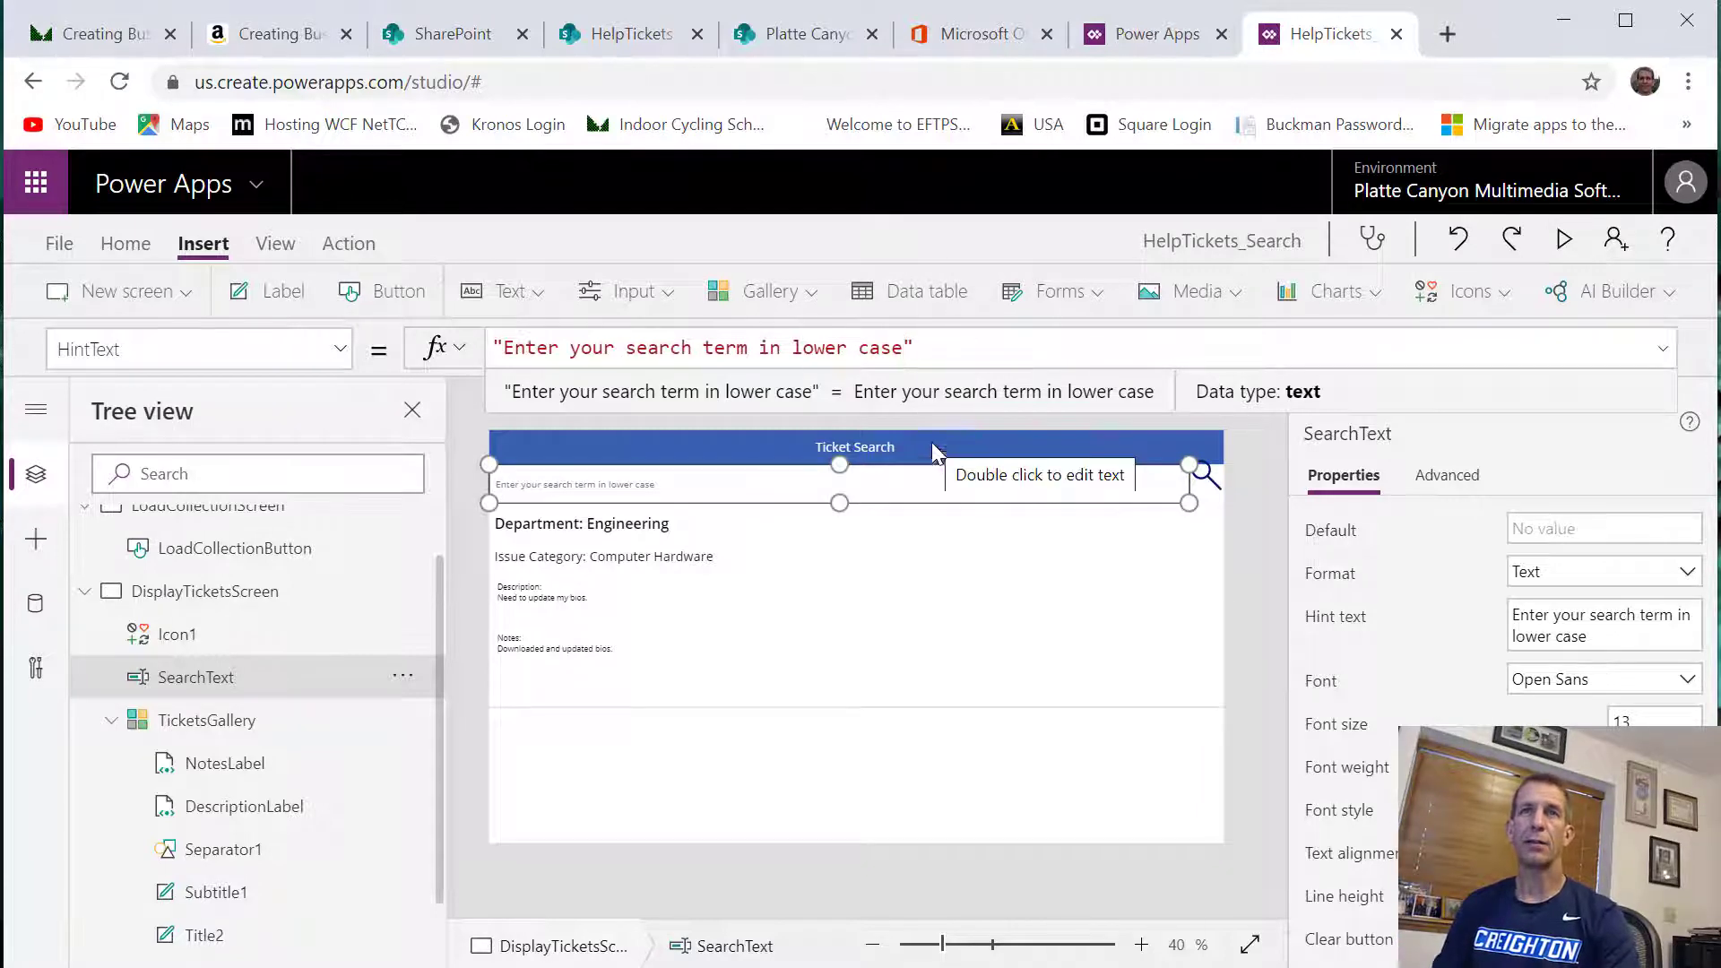
# Shorten the SearchText hint to "Enter your search term"
pyautogui.moveTo(758, 348); pyautogui.dragTo(902, 346)
pyautogui.press('BackSpace')
pyautogui.press('BackSpace')
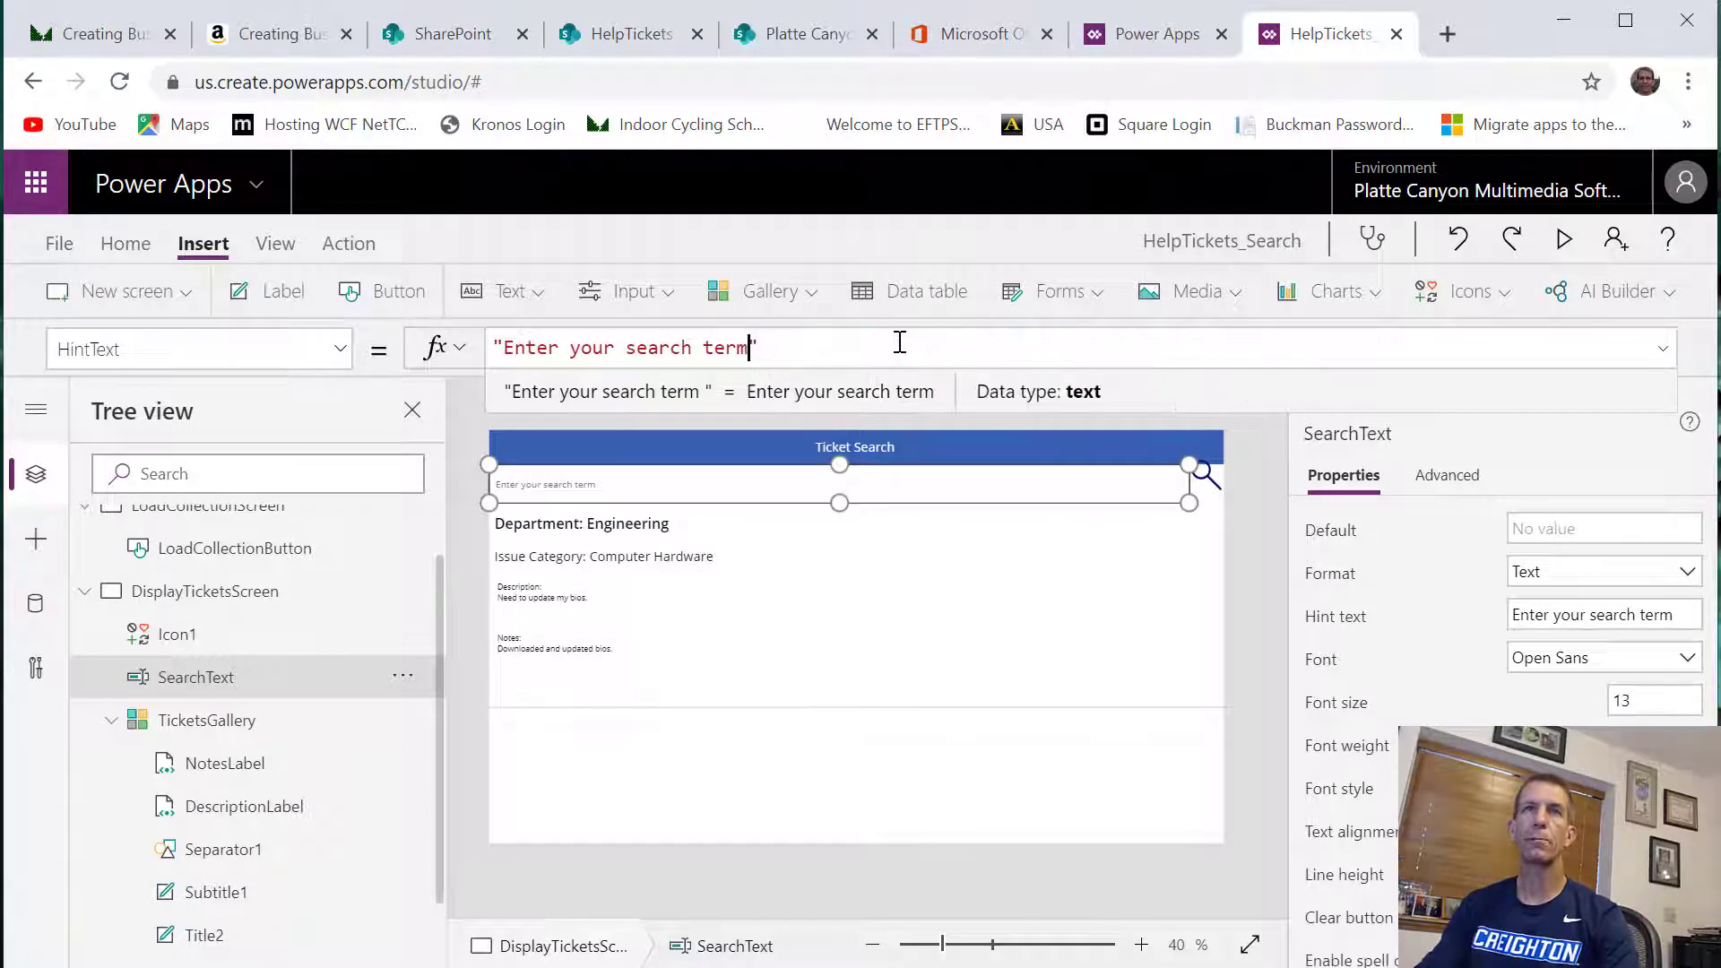
# In the TicketsGallery Items formula, wrap SearchText.Text in Lower() for the Notes condition
pyautogui.click(270, 720)
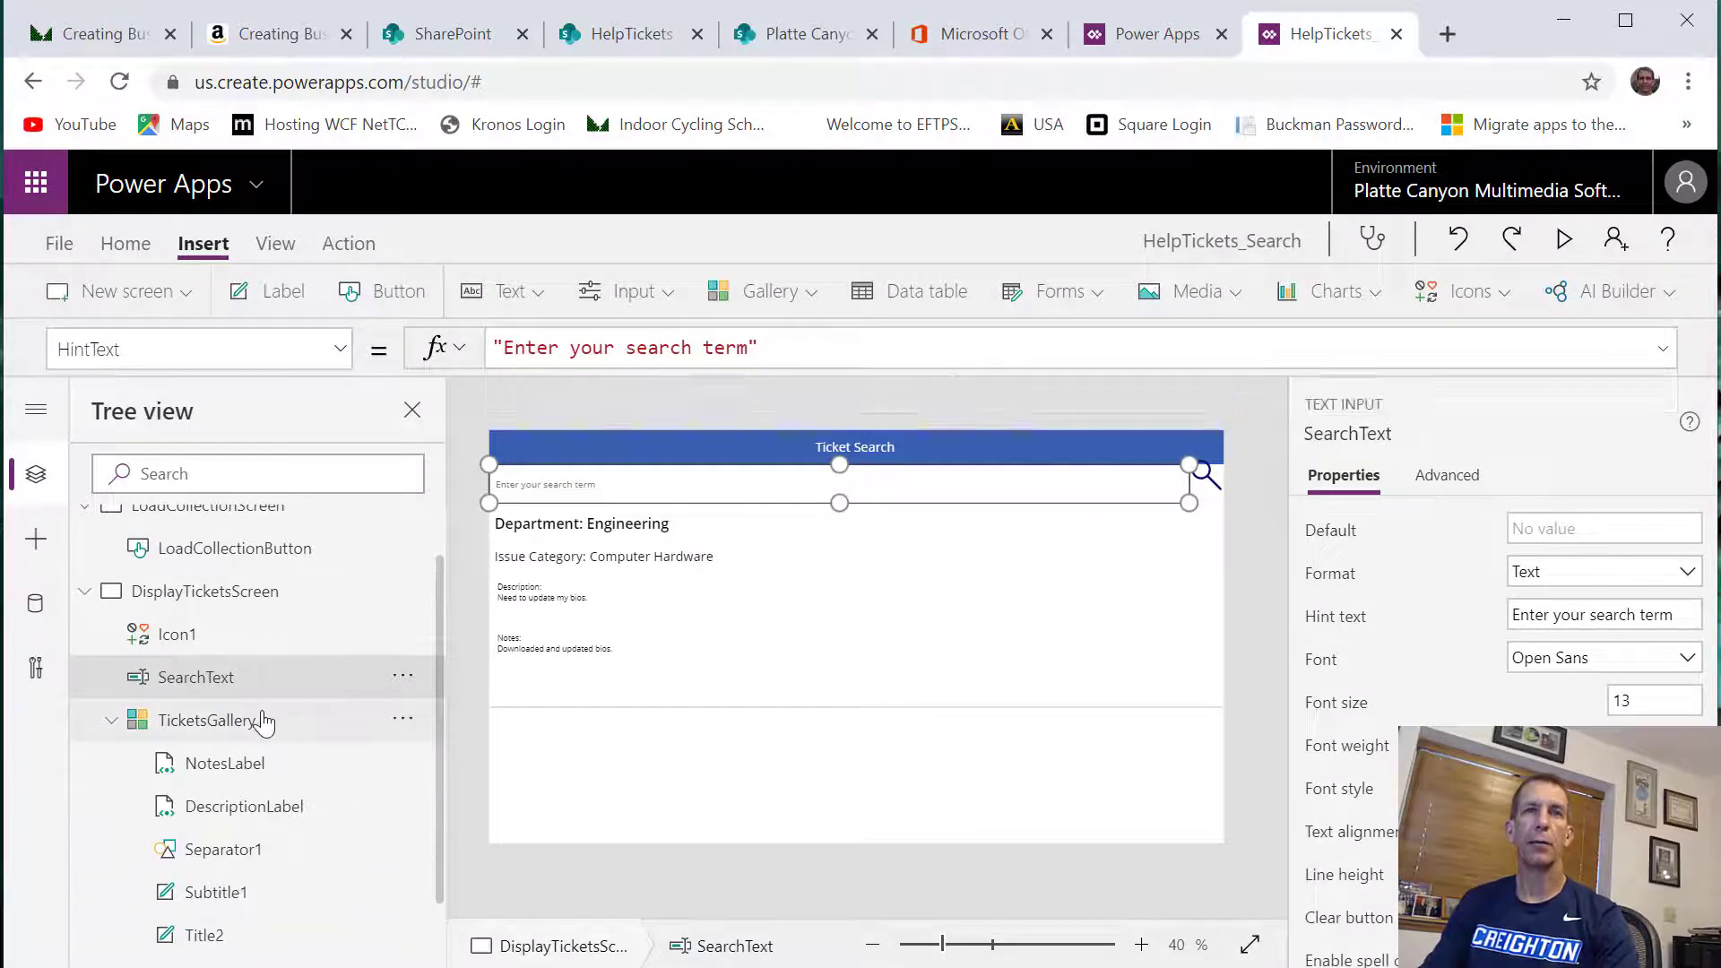
pyautogui.moveTo(949, 373); pyautogui.dragTo(981, 524)
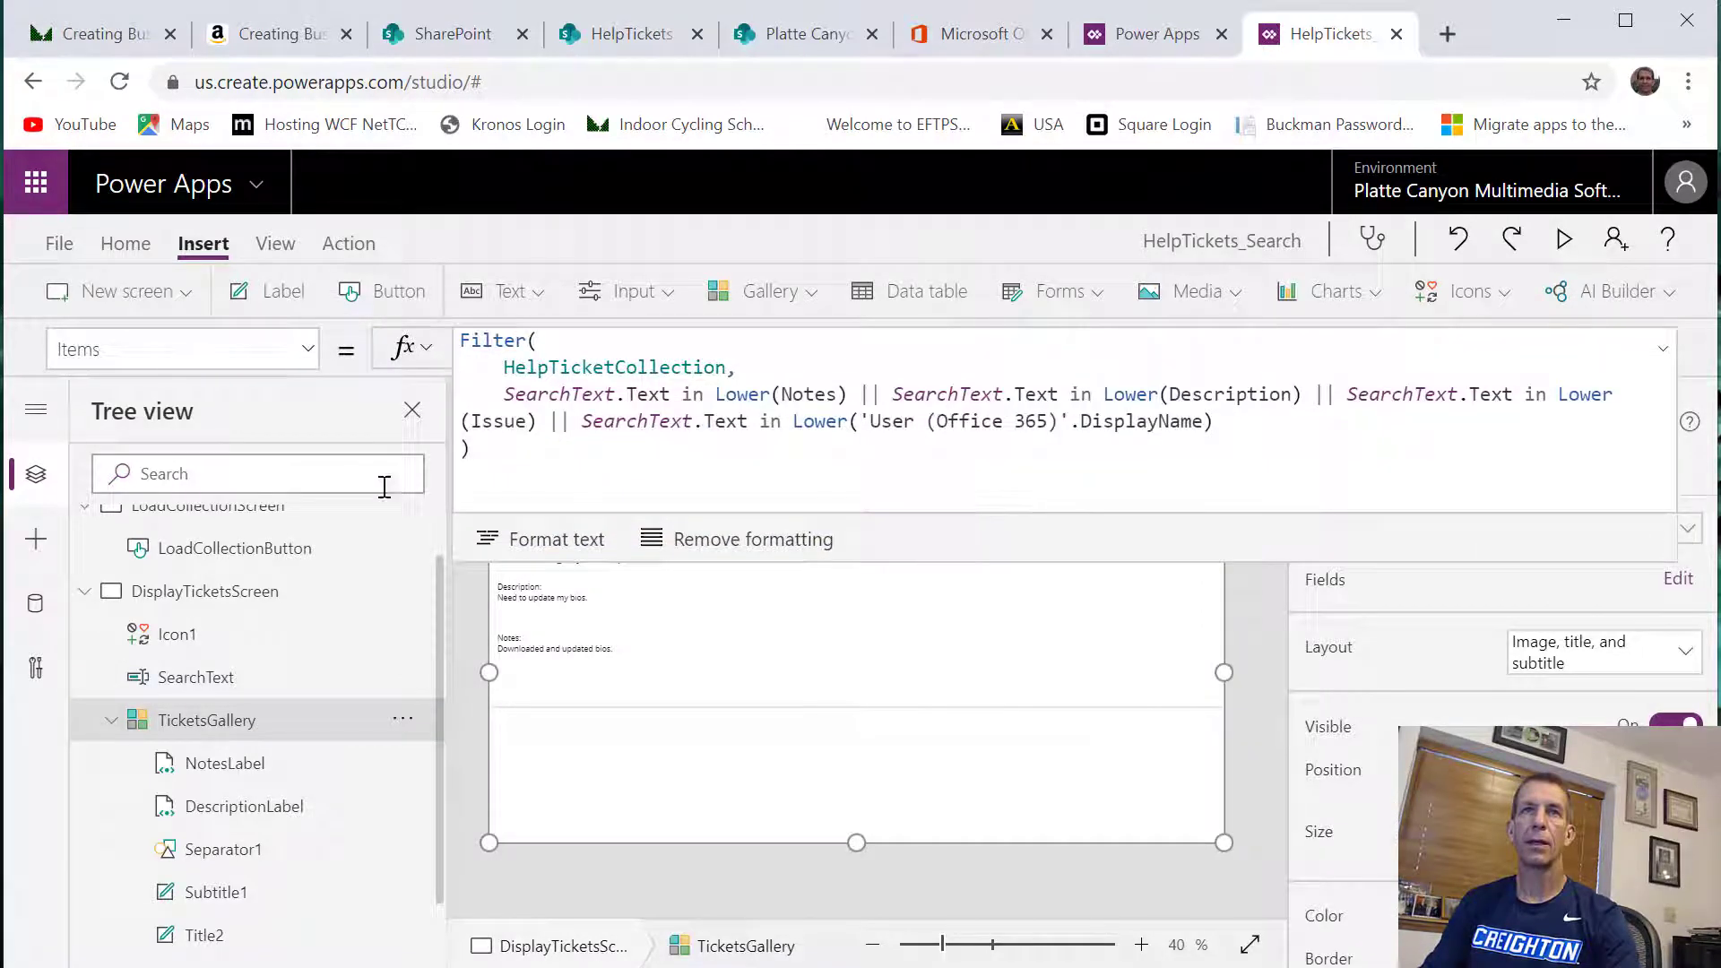
pyautogui.click(504, 394)
pyautogui.write('Lower')
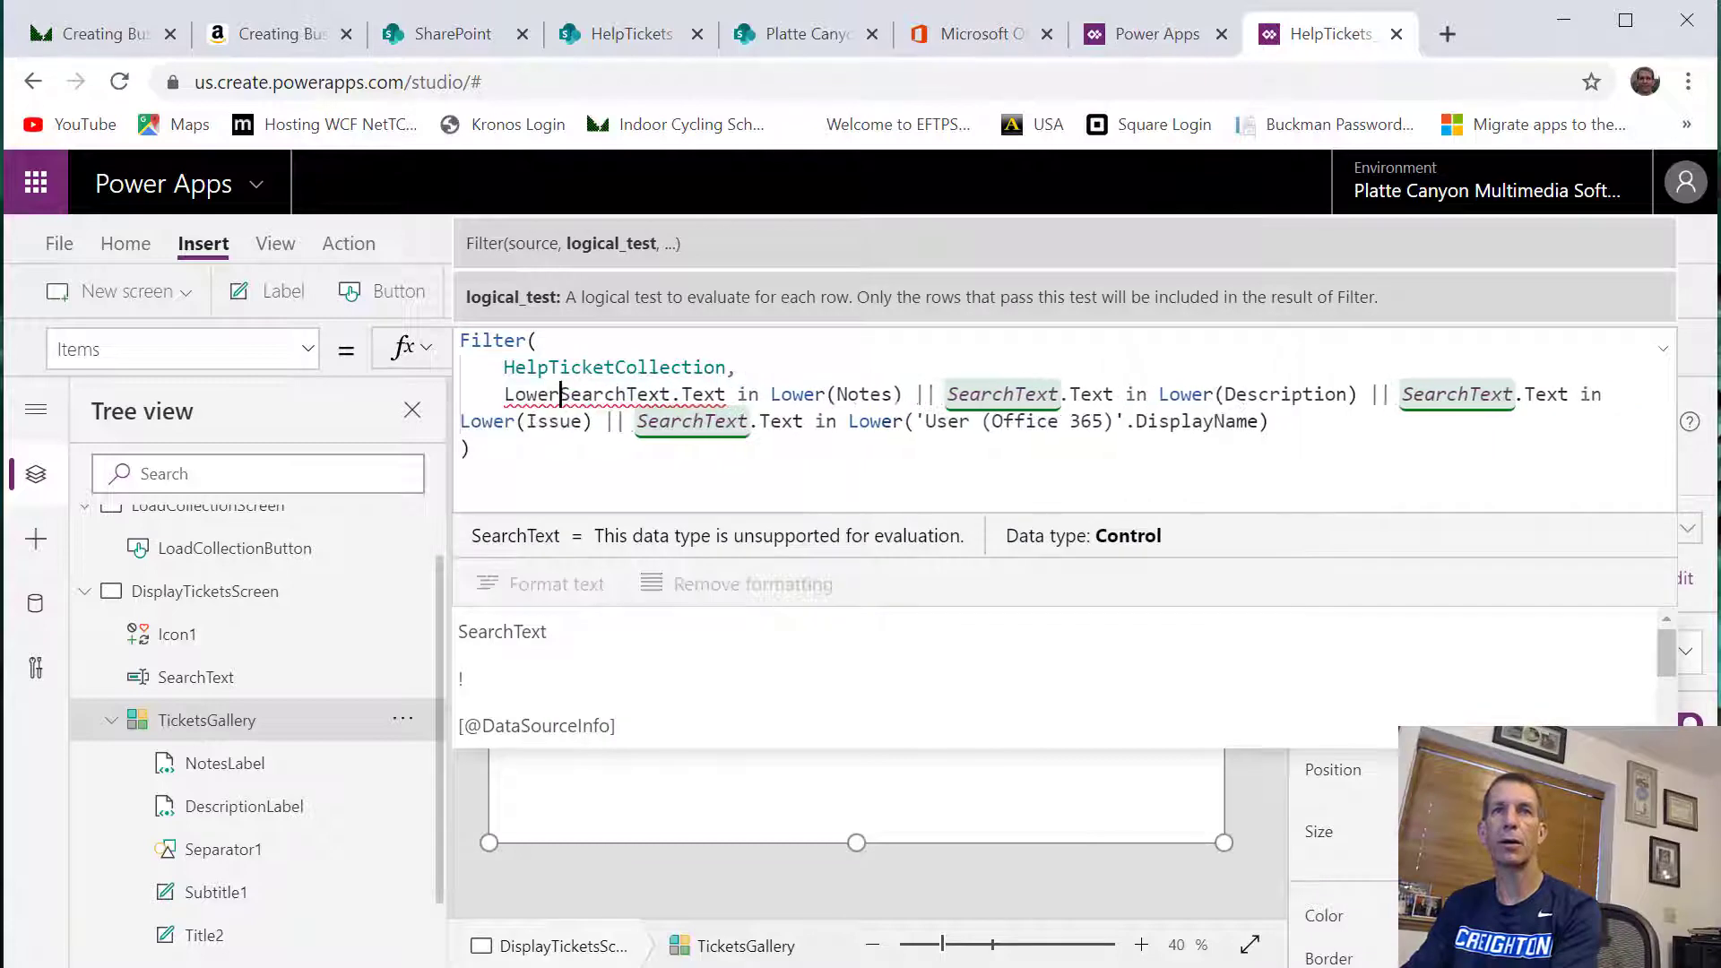
pyautogui.write('(')
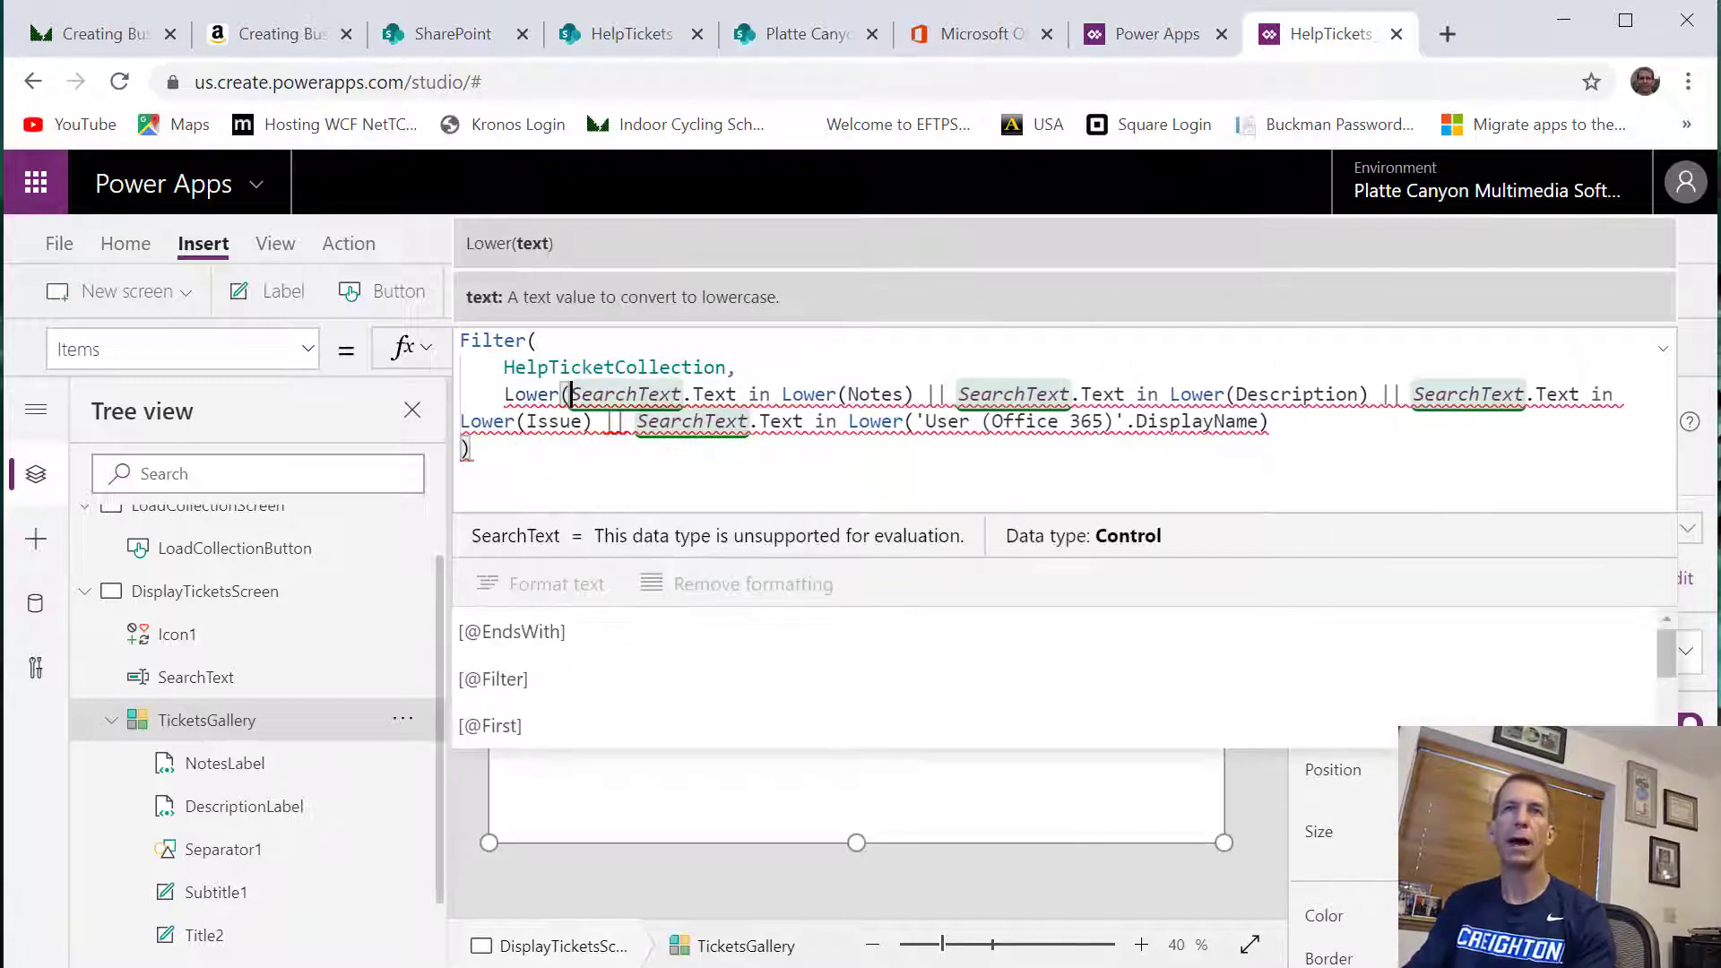
pyautogui.click(737, 393)
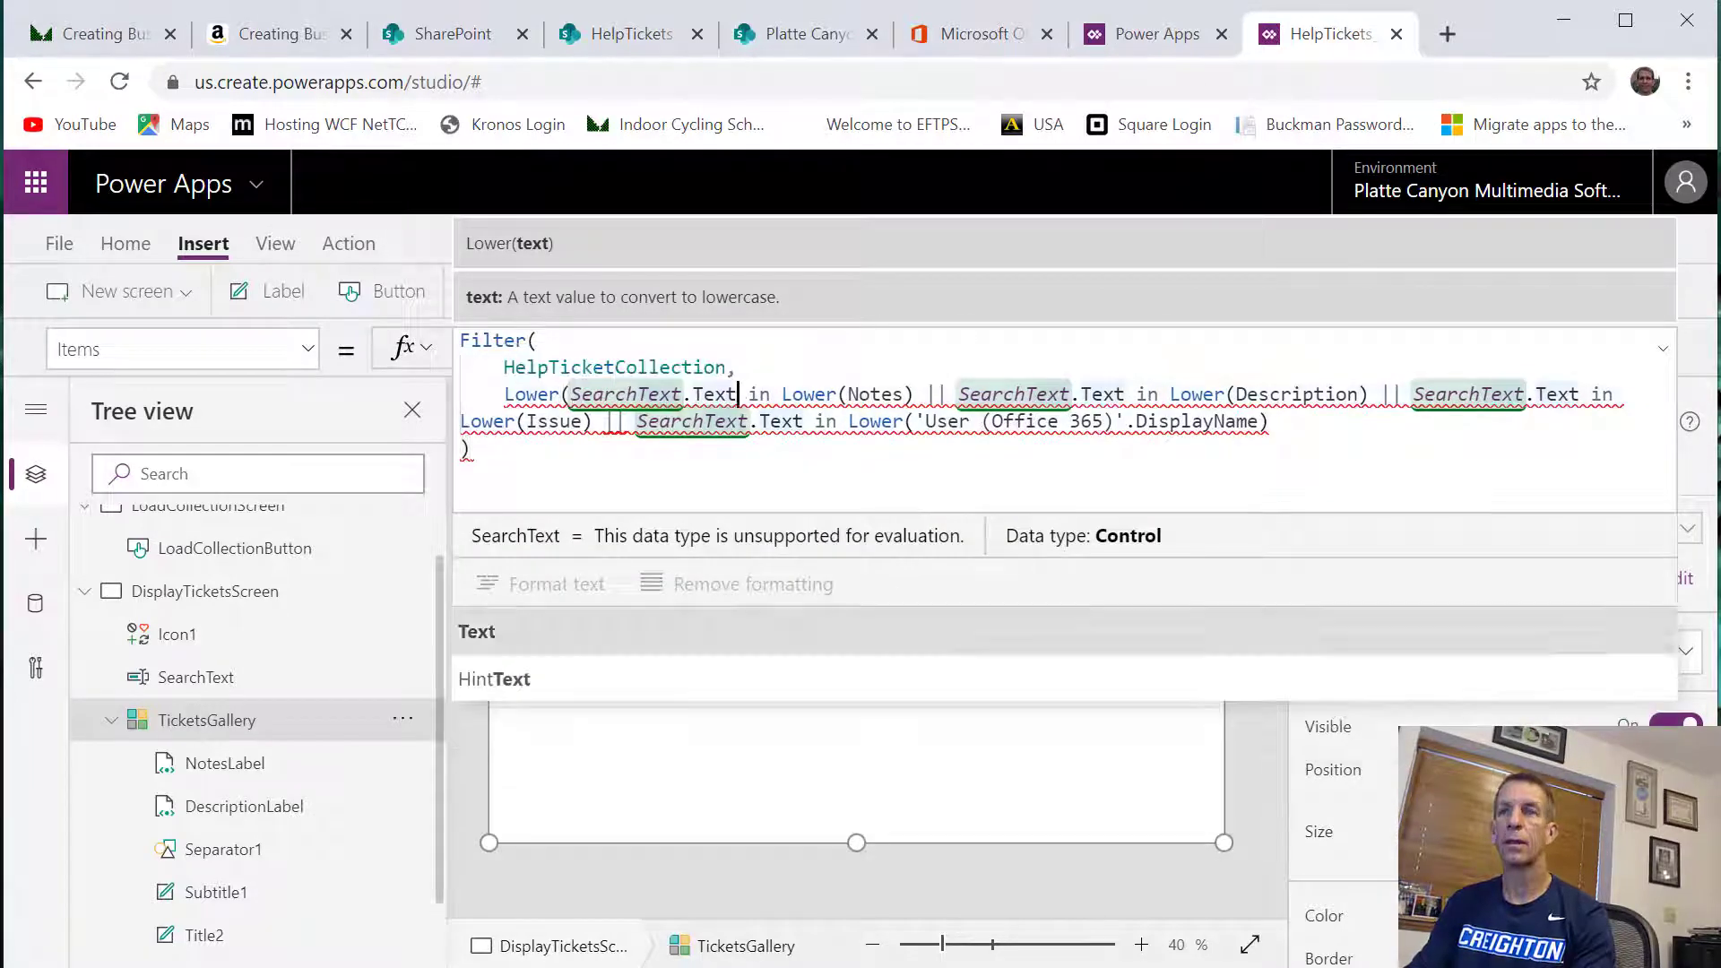
pyautogui.write(')')
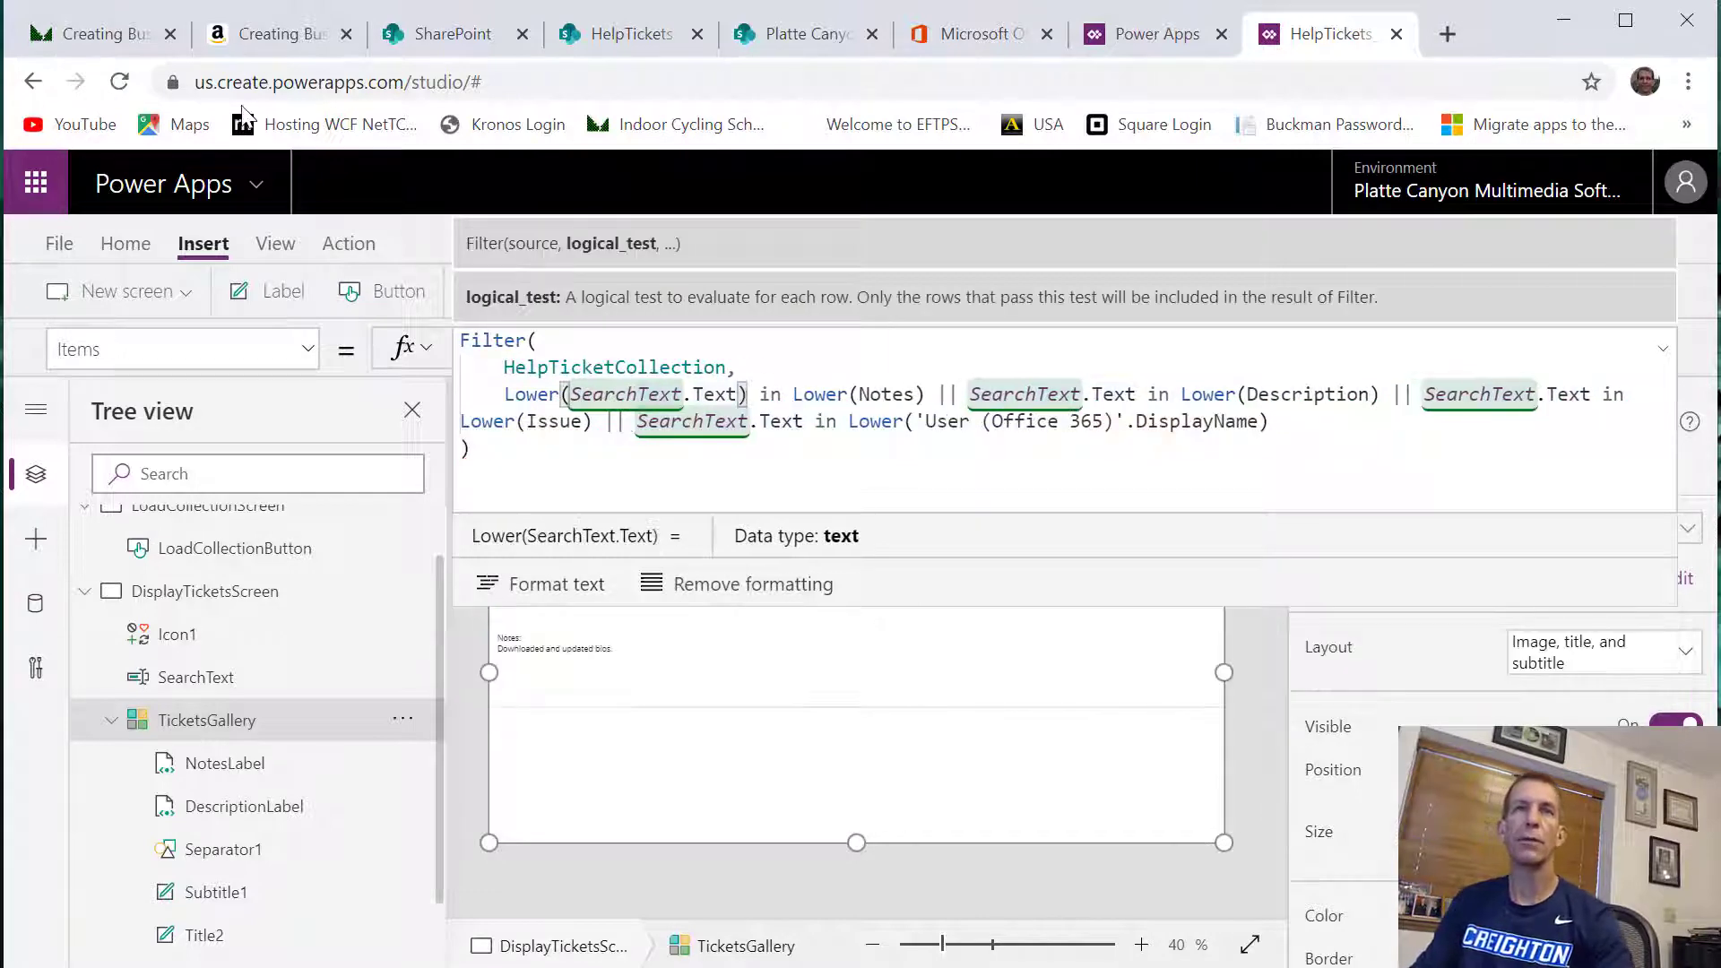
# Wrap SearchText.Text in Lower() for the Description condition of the gallery's filter
pyautogui.click(571, 394)
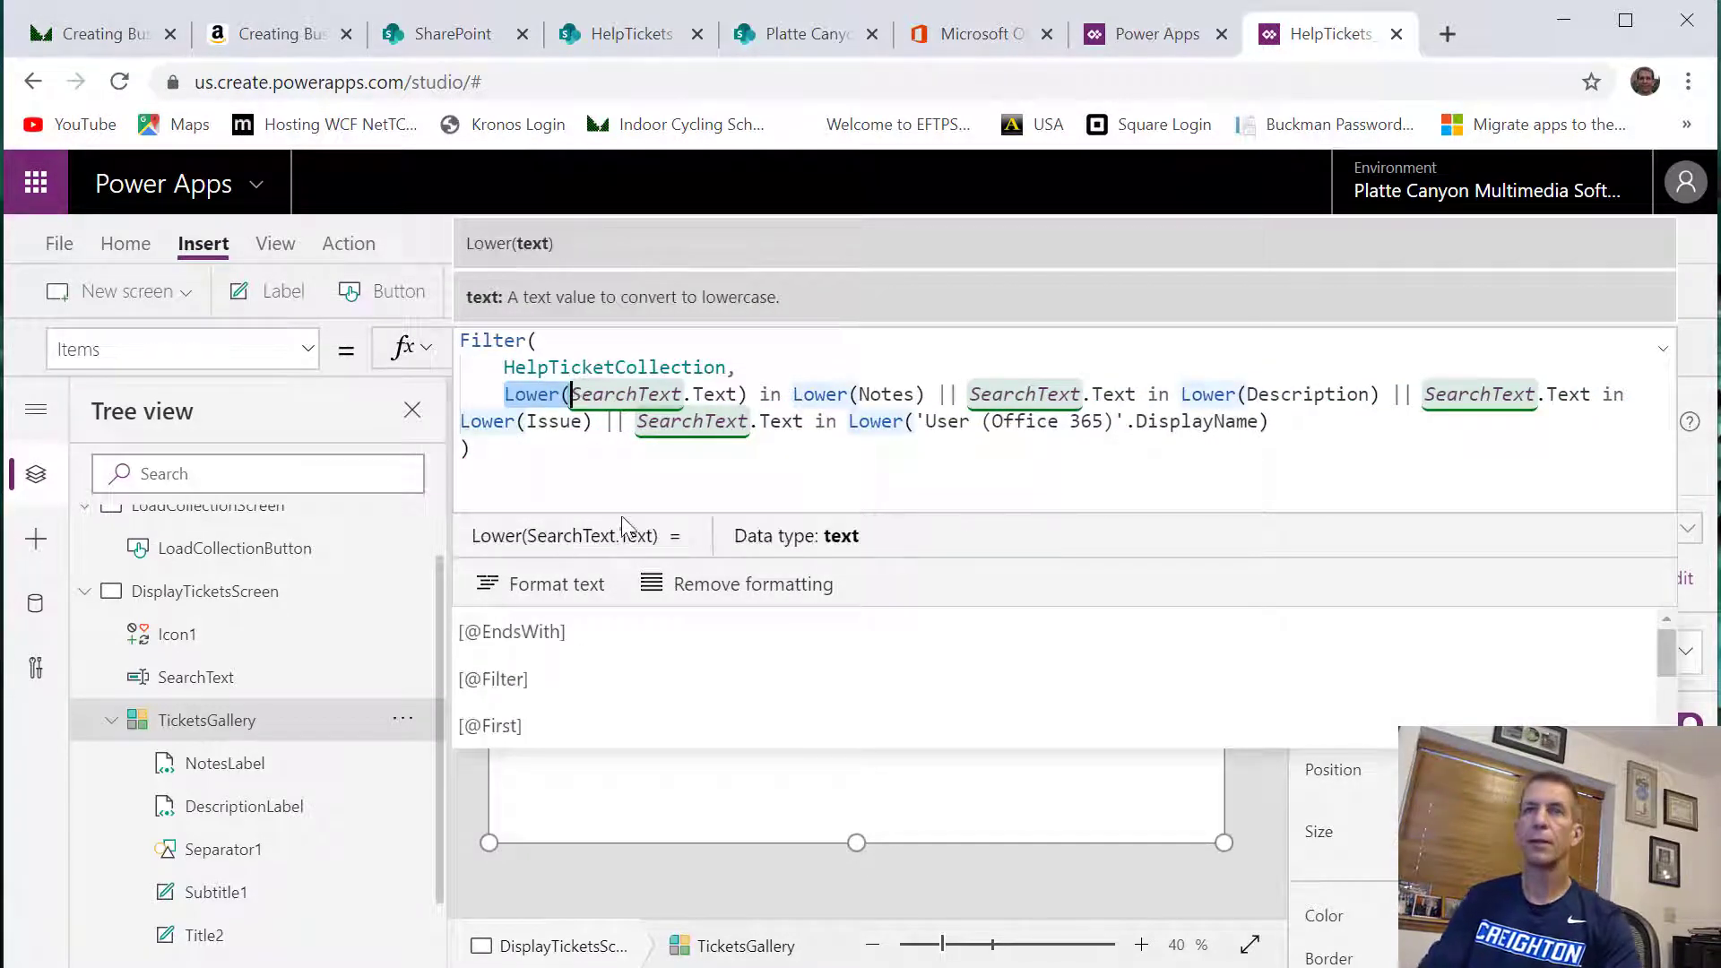
pyautogui.click(972, 394)
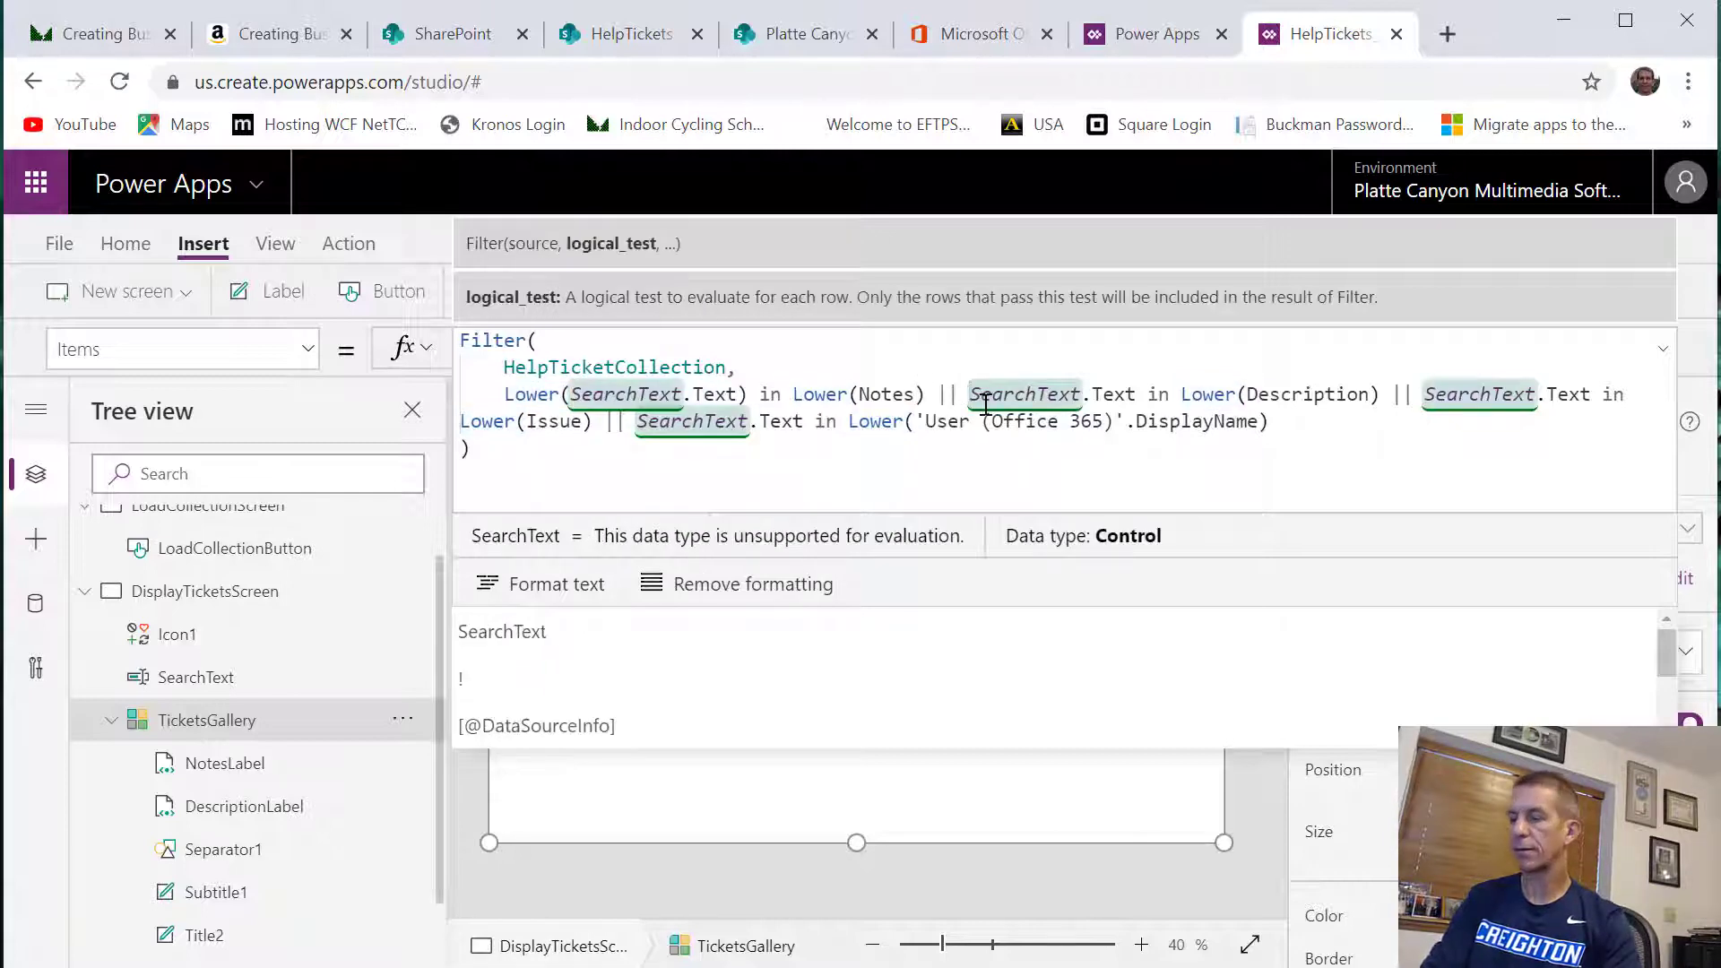
pyautogui.write('Lower(')
pyautogui.click(1203, 394)
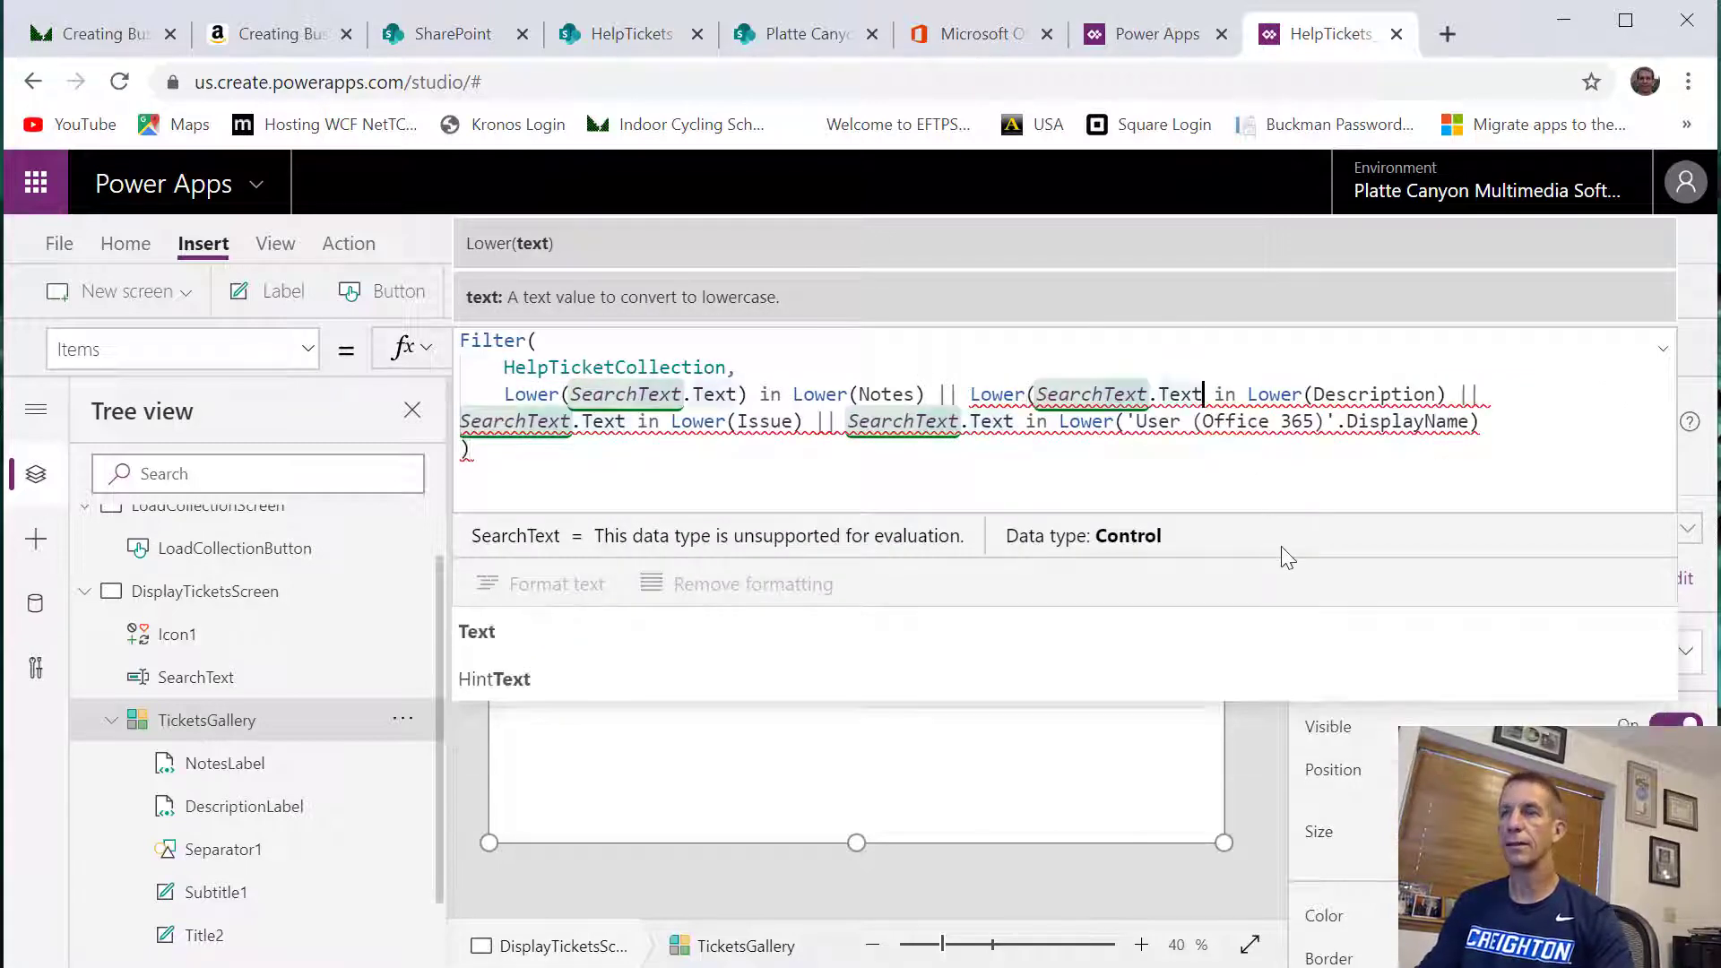
pyautogui.write(')')
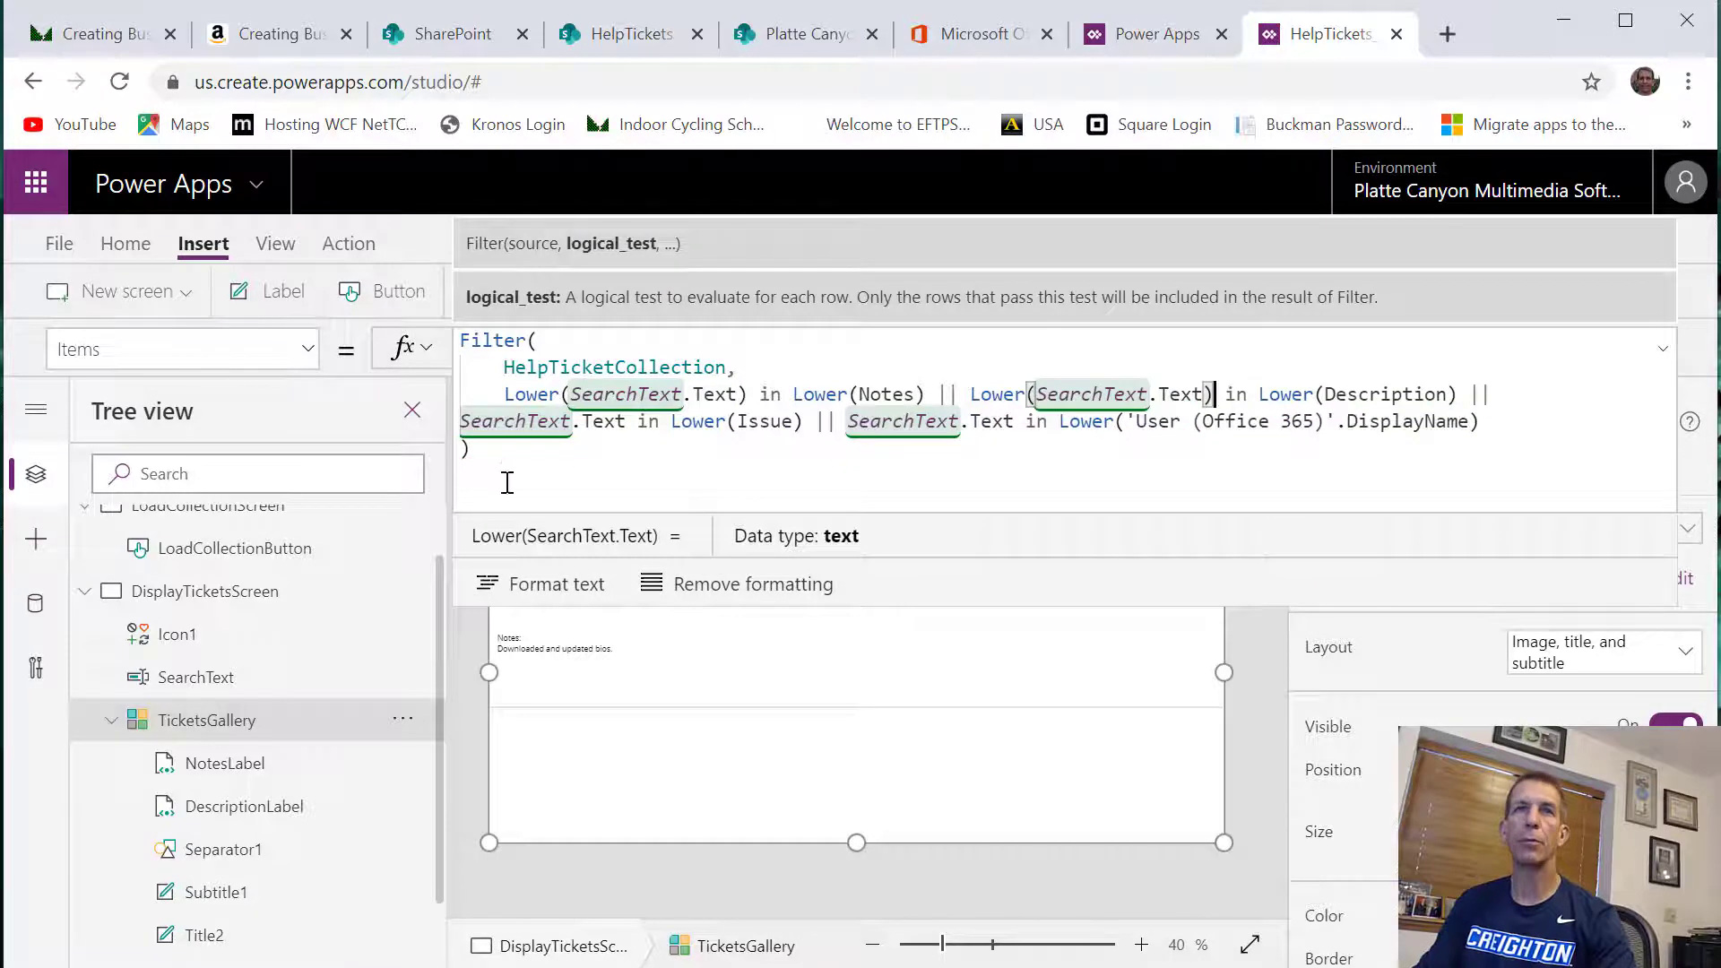
# Wrap SearchText.Text in Lower() for the Issue condition of the gallery's filter
pyautogui.click(465, 408)
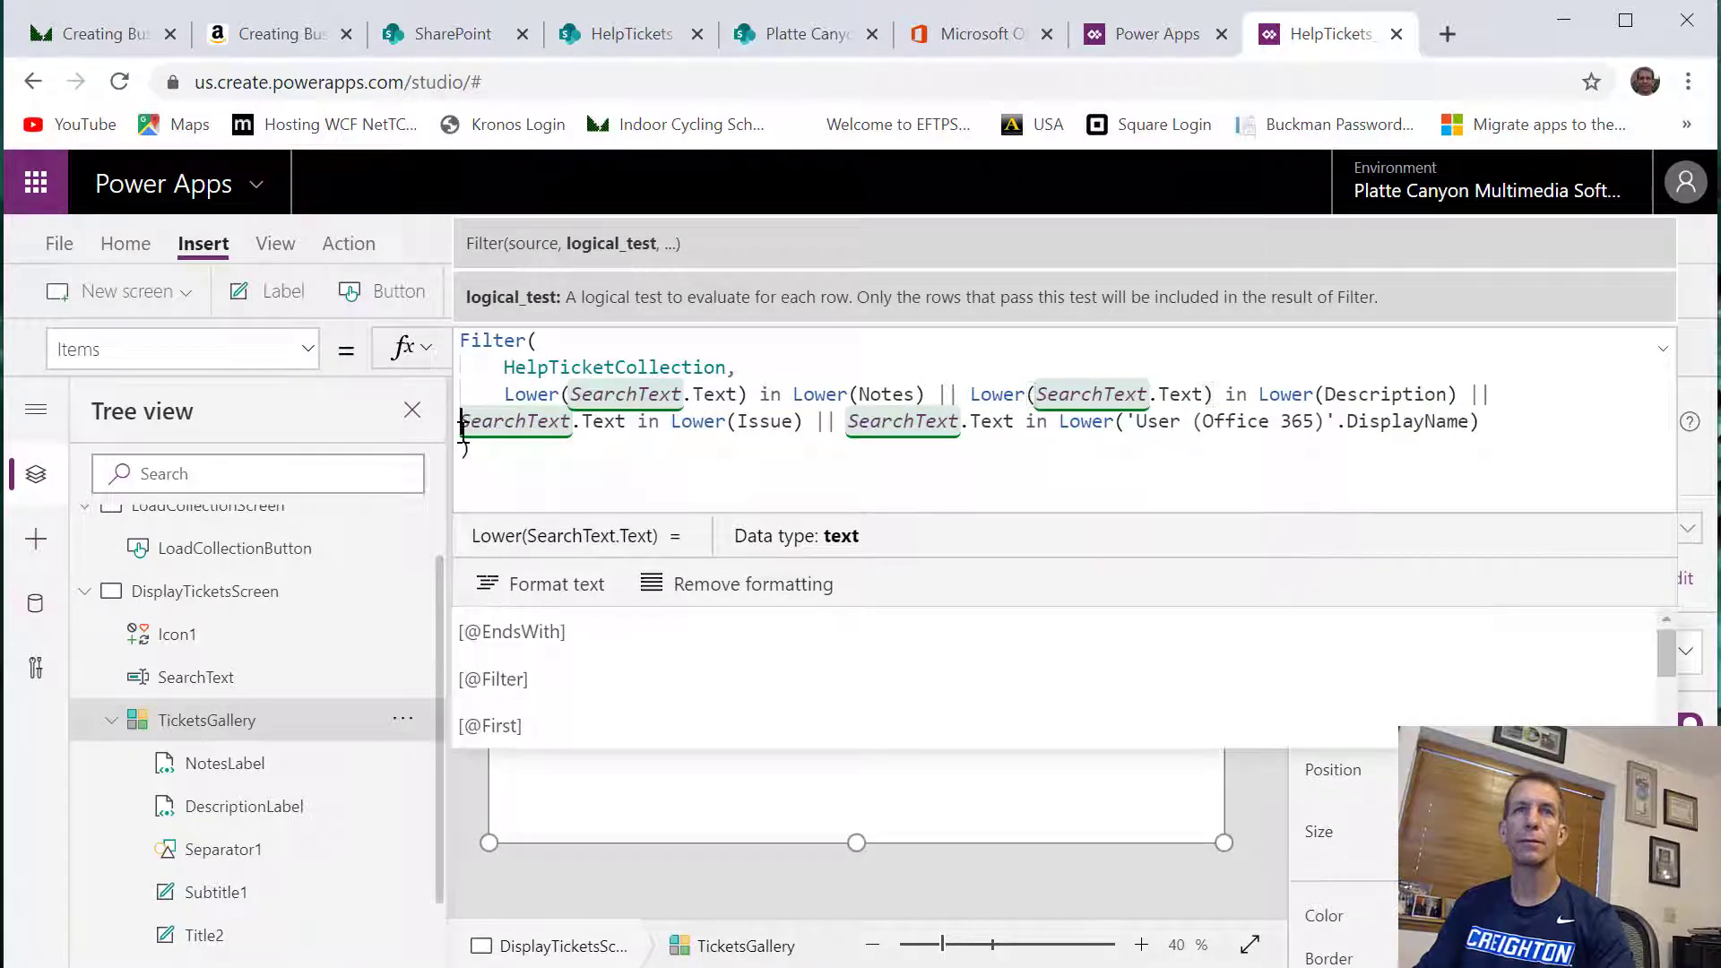
pyautogui.write('Lower(')
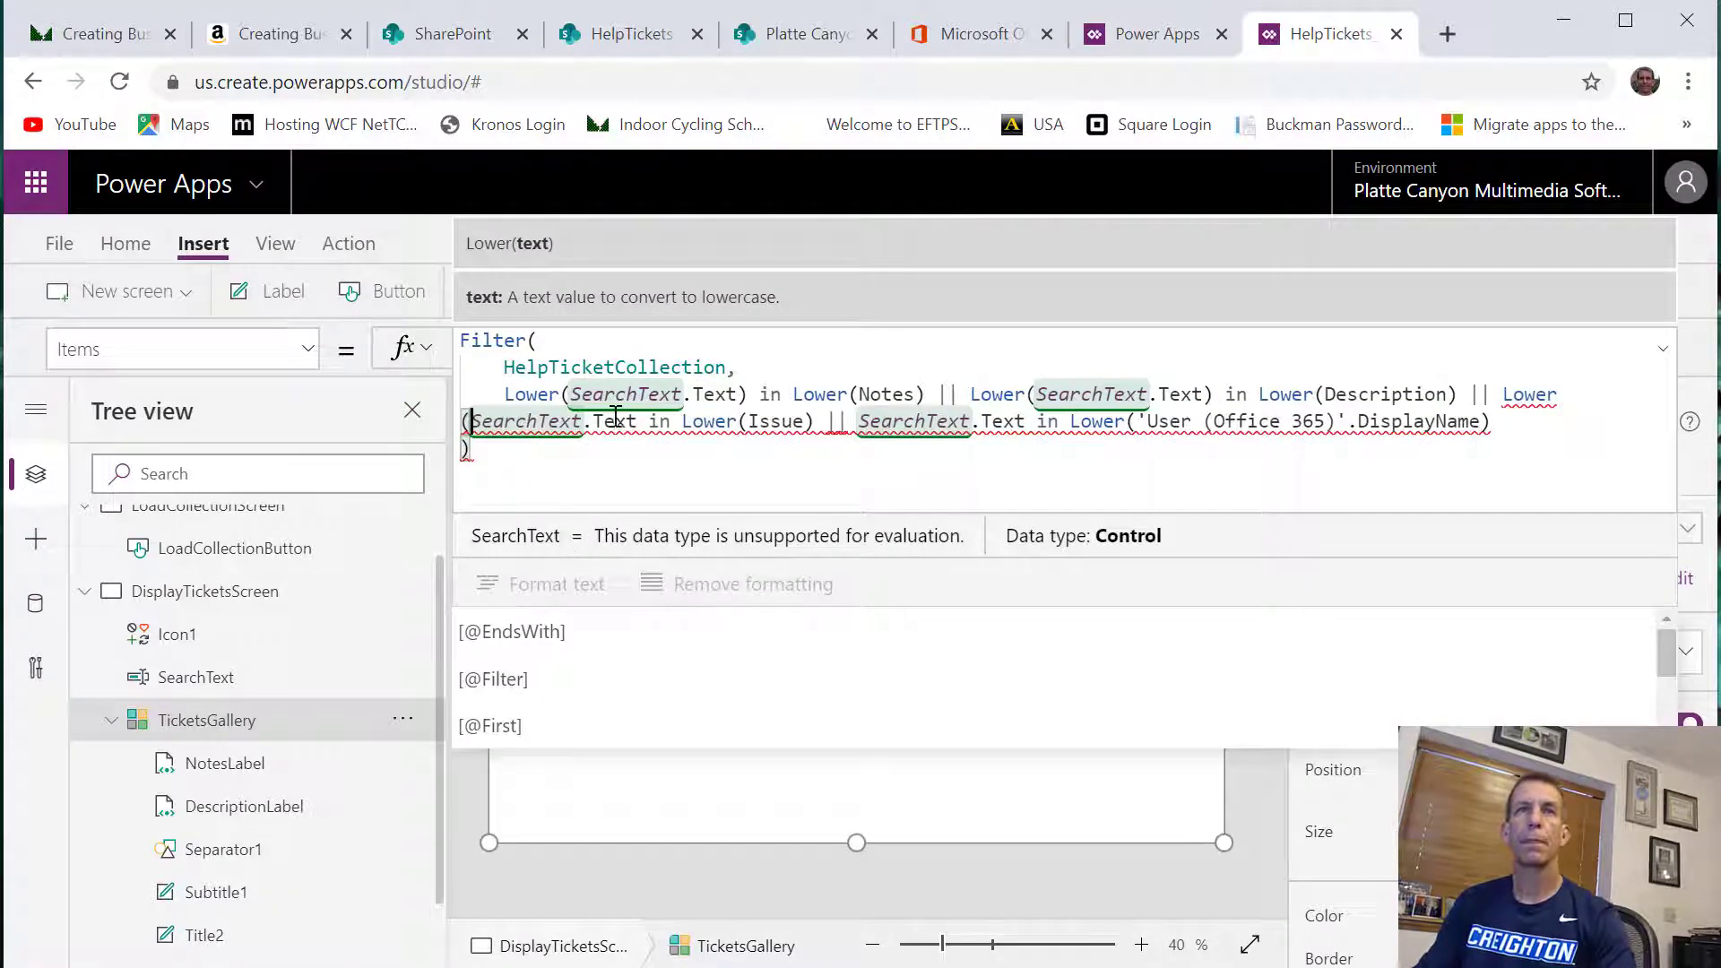
pyautogui.click(638, 424)
pyautogui.write(')')
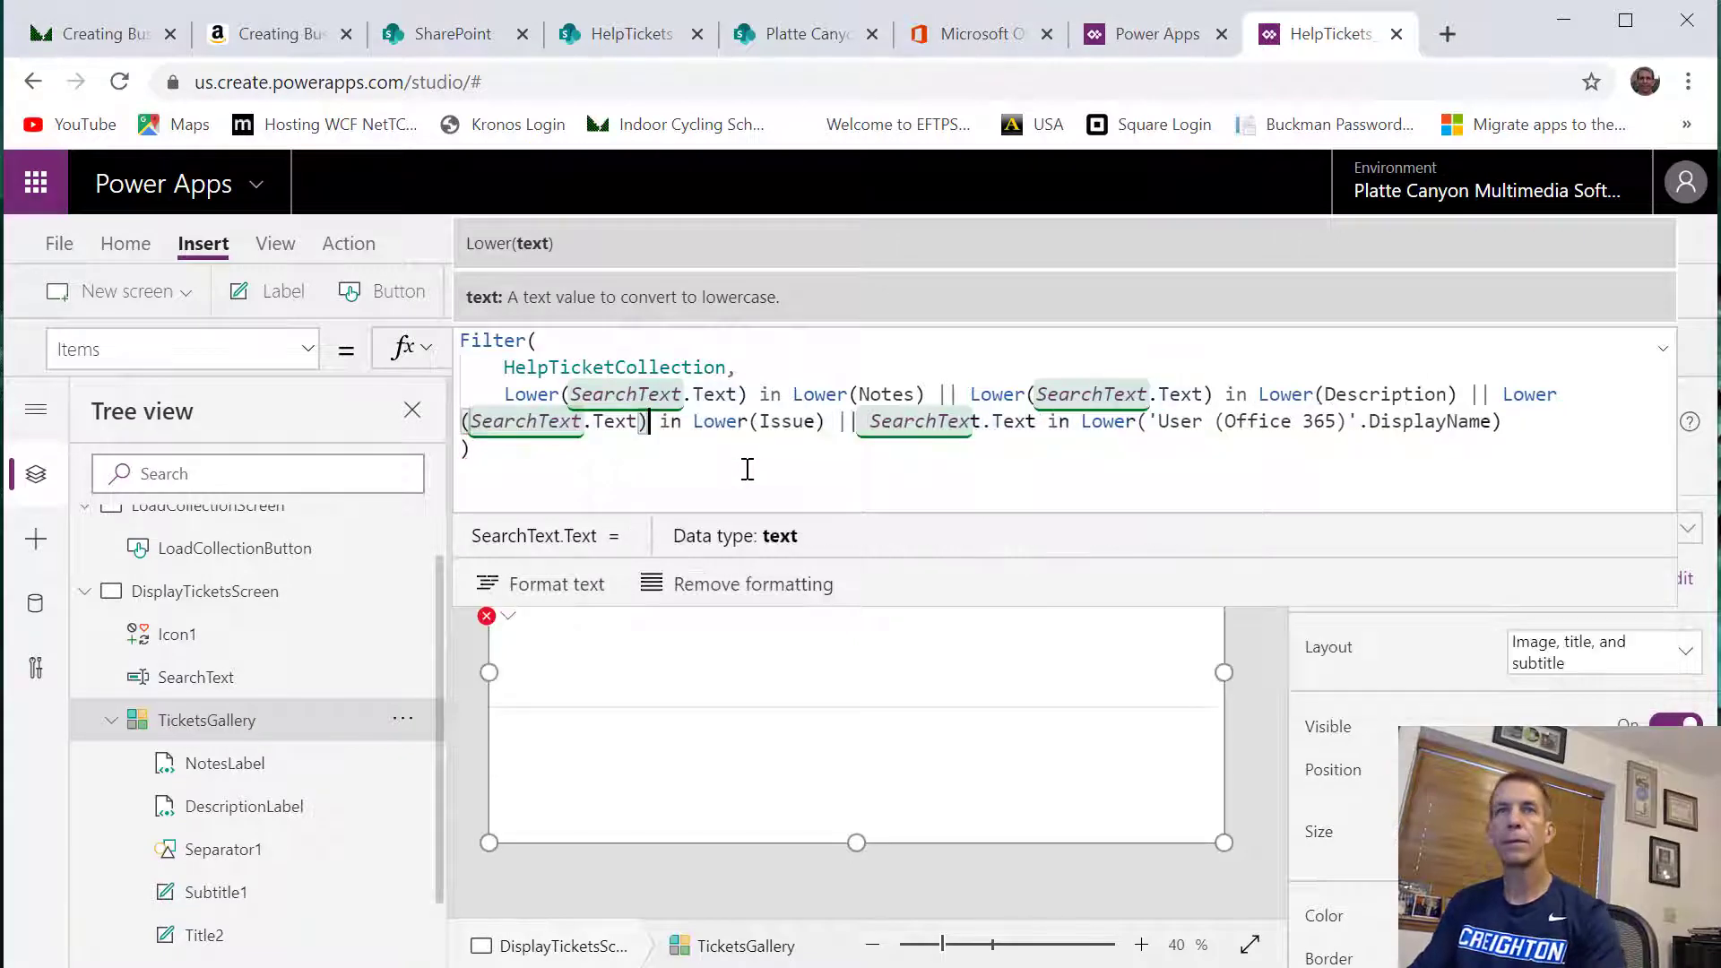
# Wrap SearchText.Text in Lower() for the 'User (Office 365)'.DisplayName condition of the gallery's filter
pyautogui.click(869, 421)
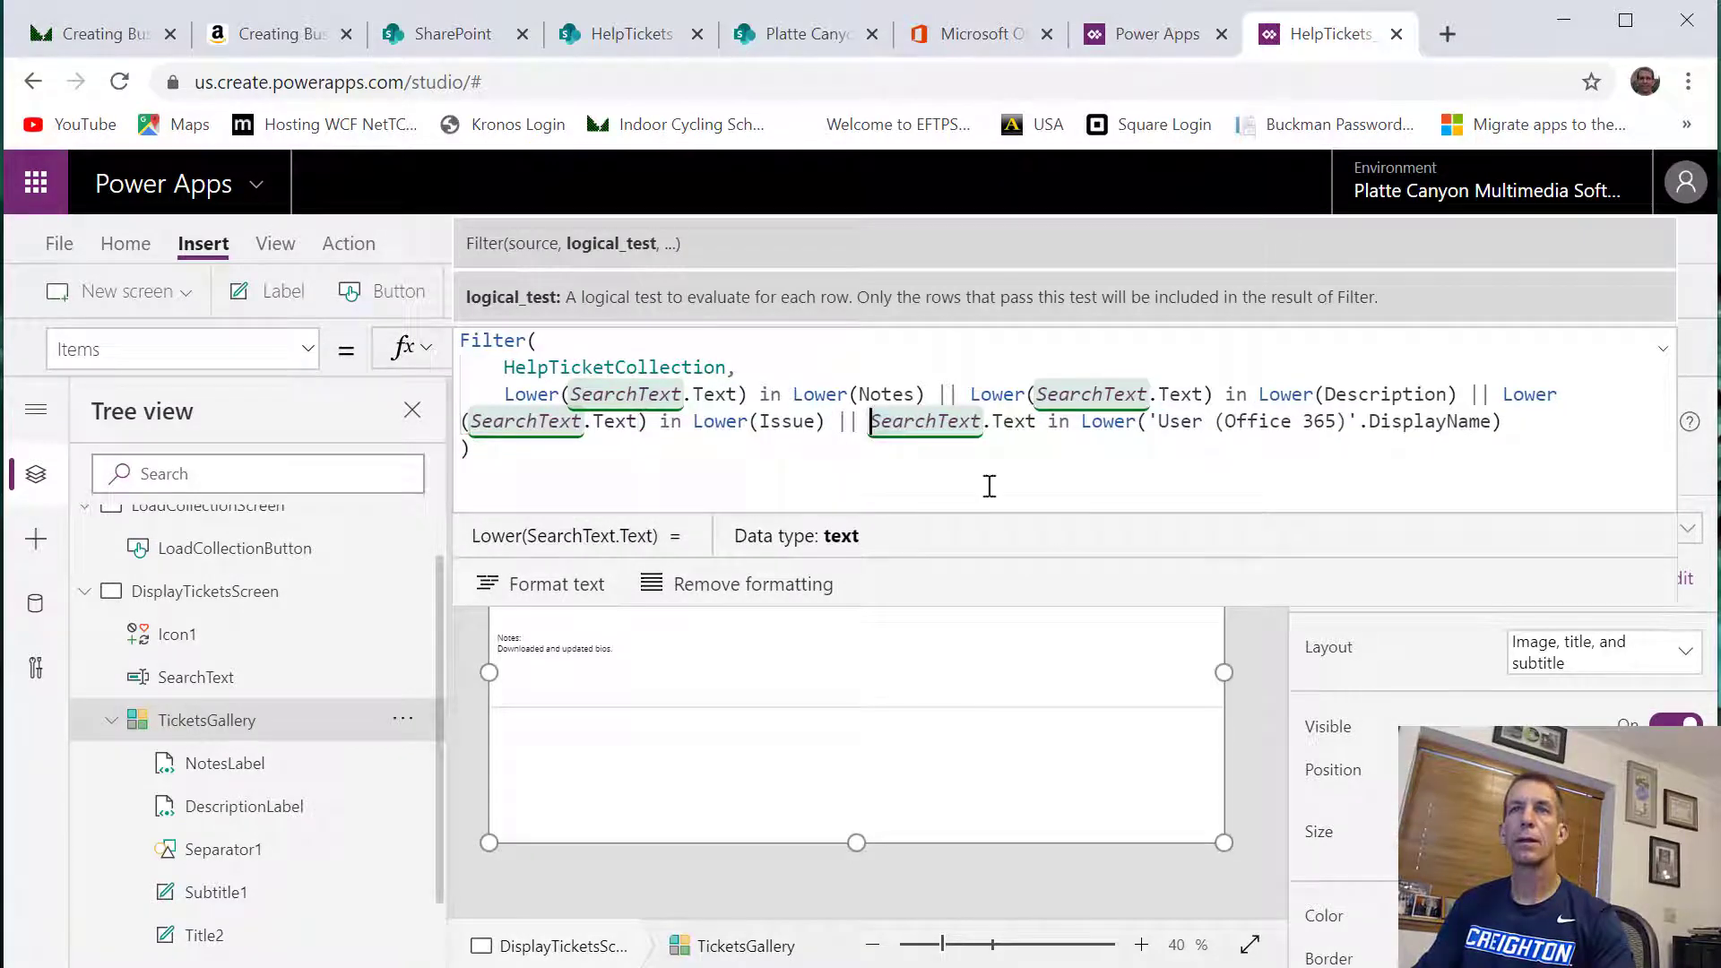
pyautogui.write('Lower(')
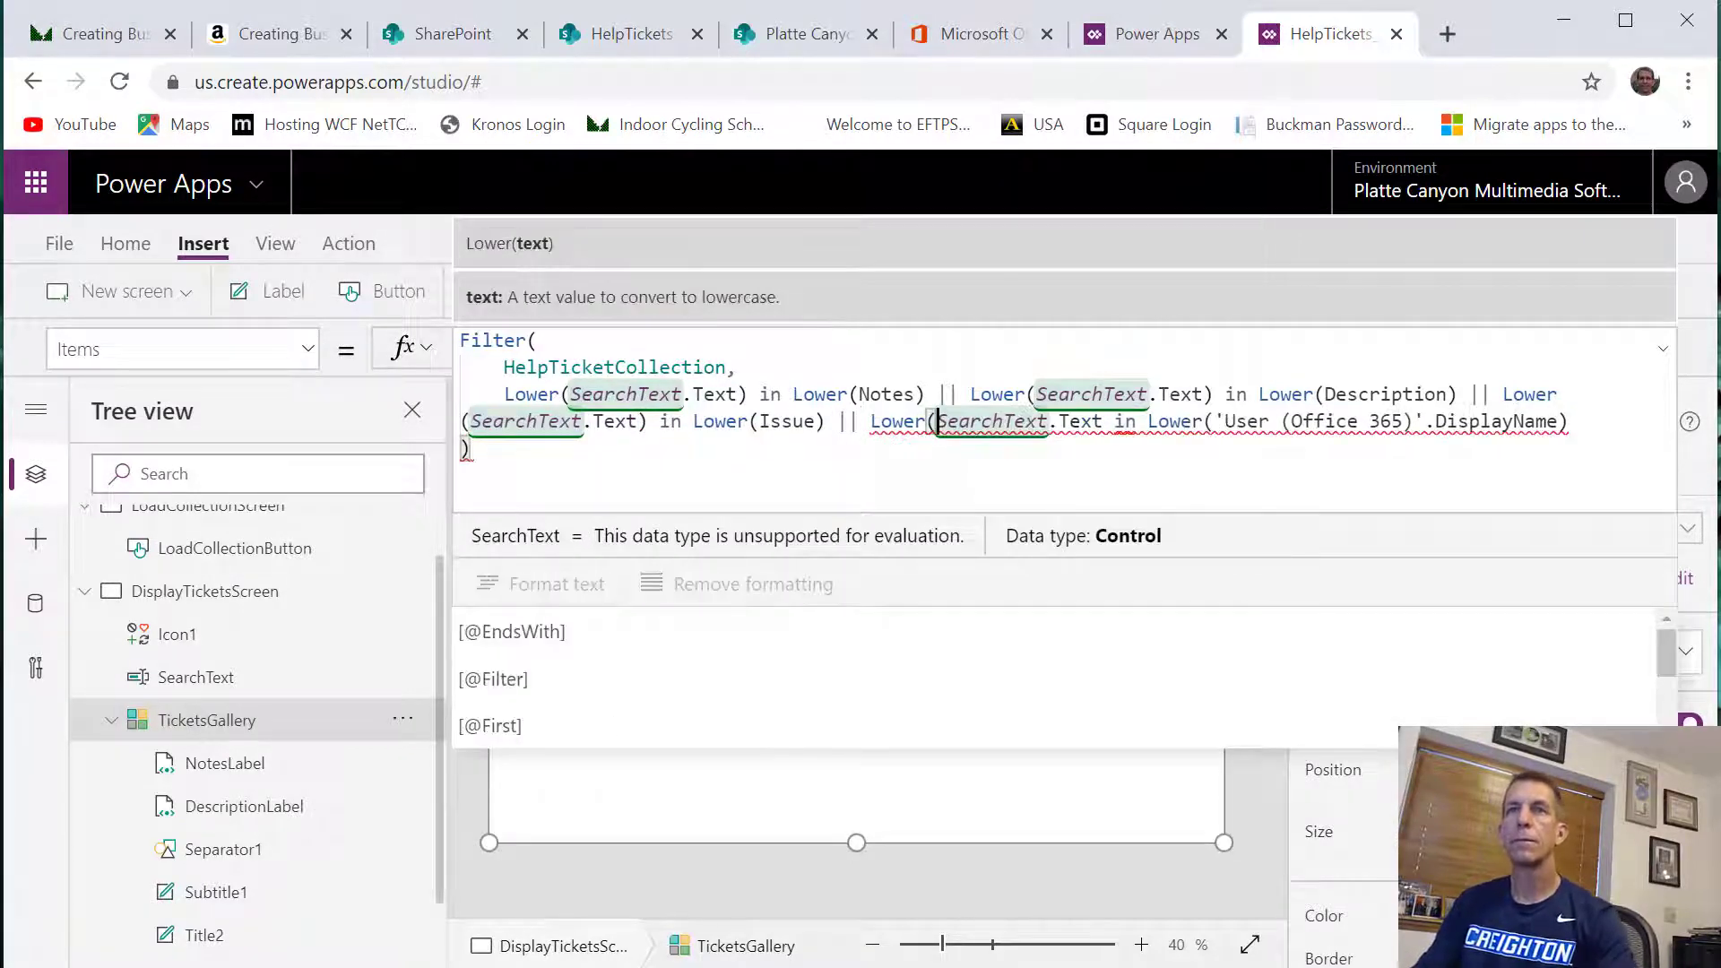
pyautogui.click(1107, 422)
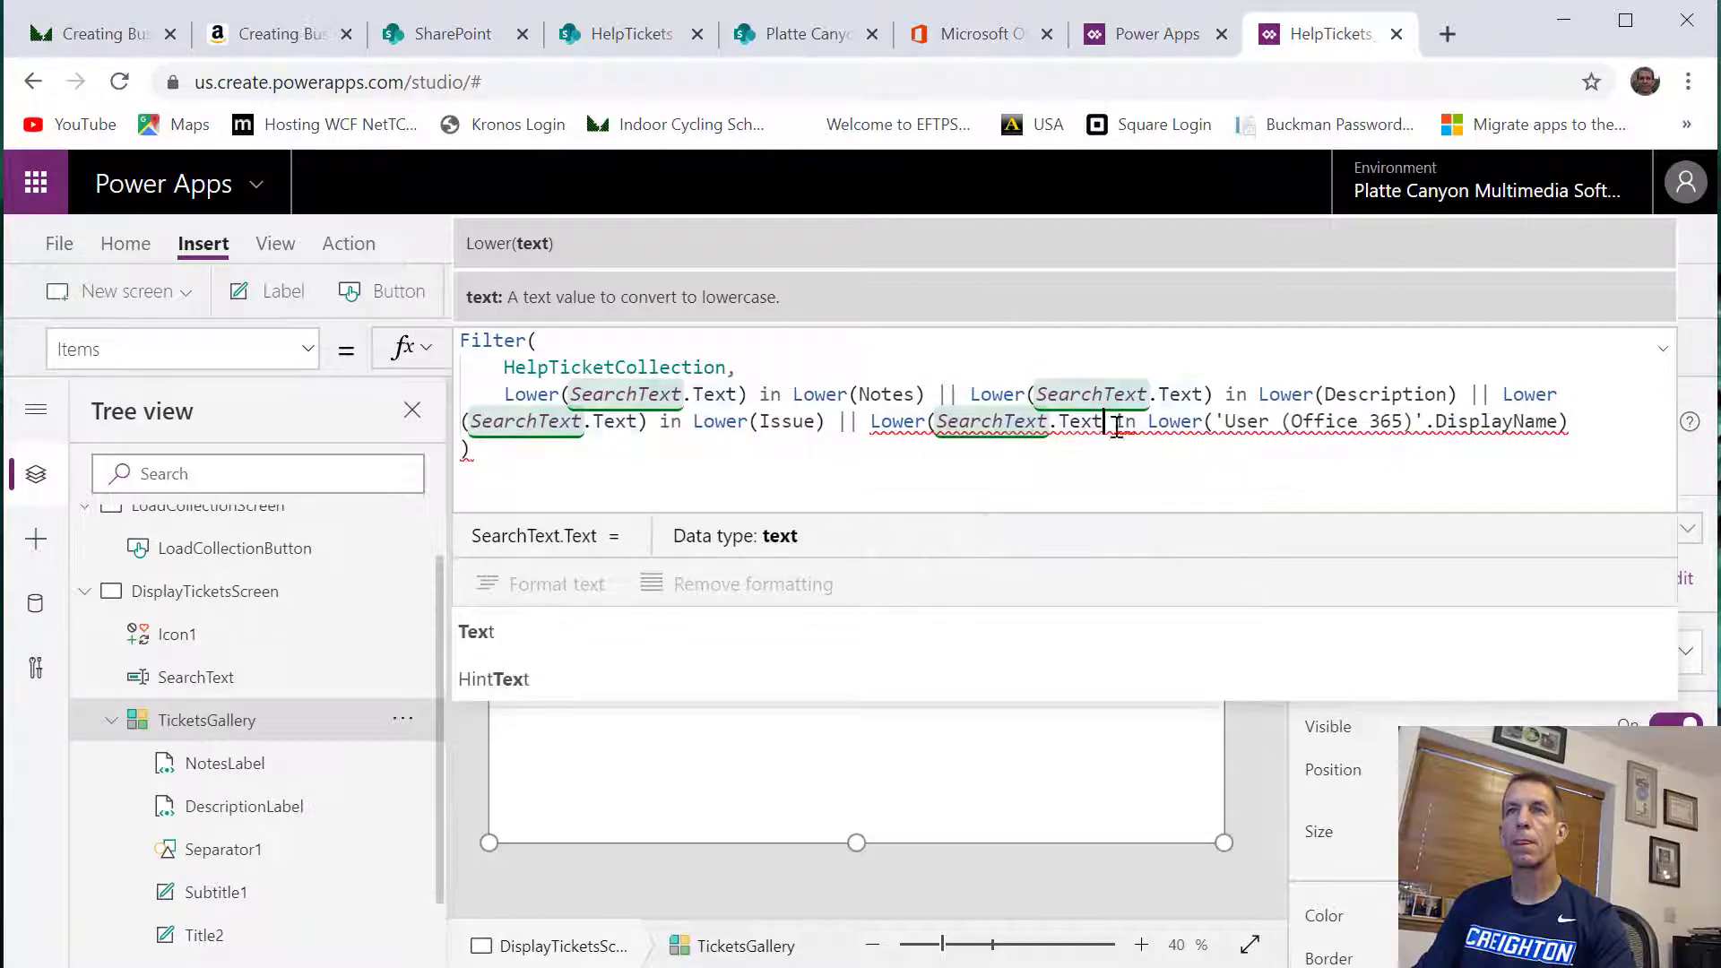
pyautogui.write(')')
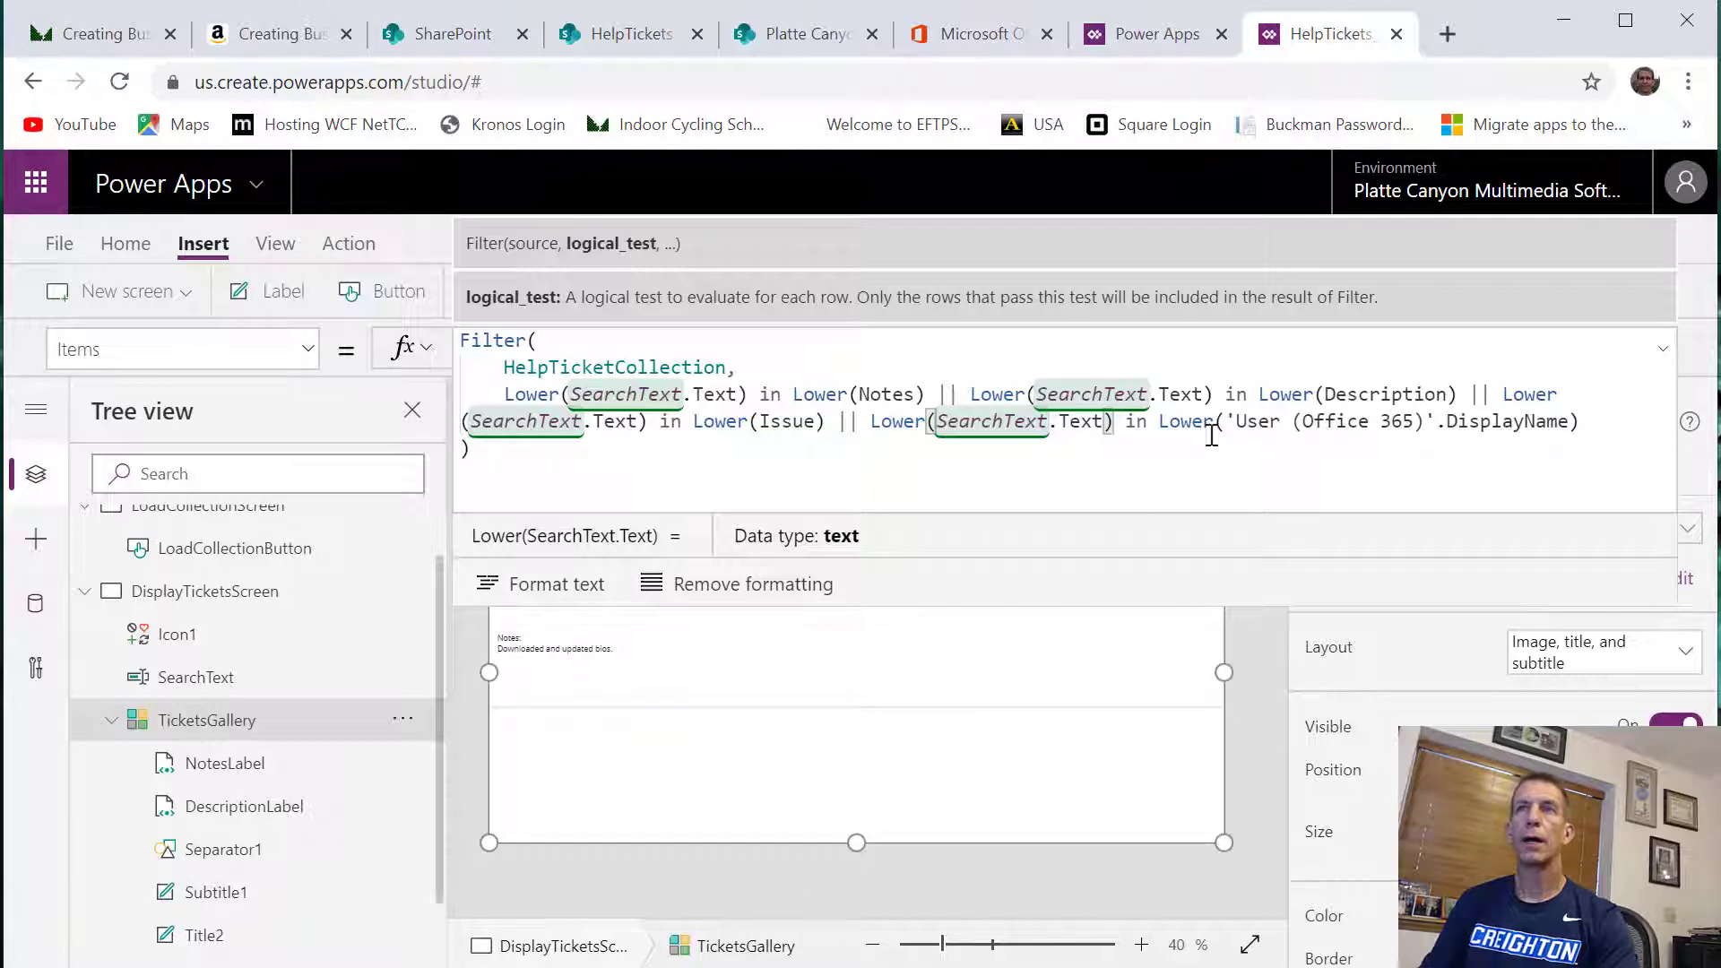
# Preview the app starting from LoadCollectionScreen and load the tickets to open the Ticket Search screen
pyautogui.click(250, 527)
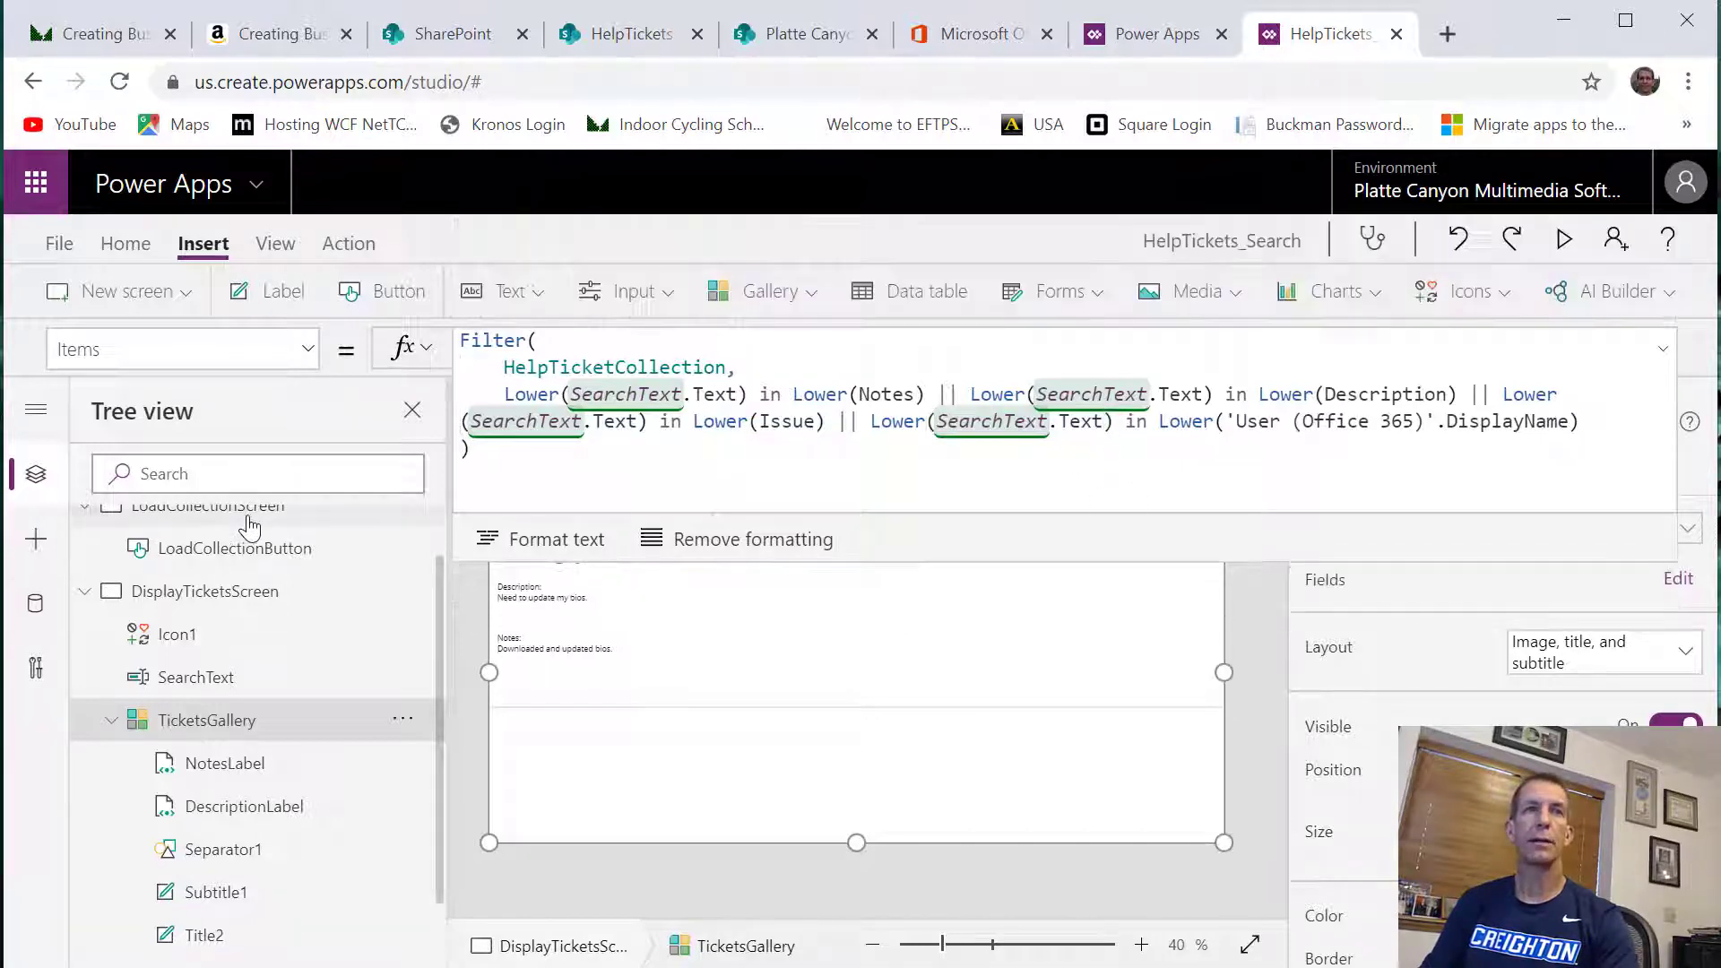
pyautogui.click(1571, 236)
pyautogui.click(427, 321)
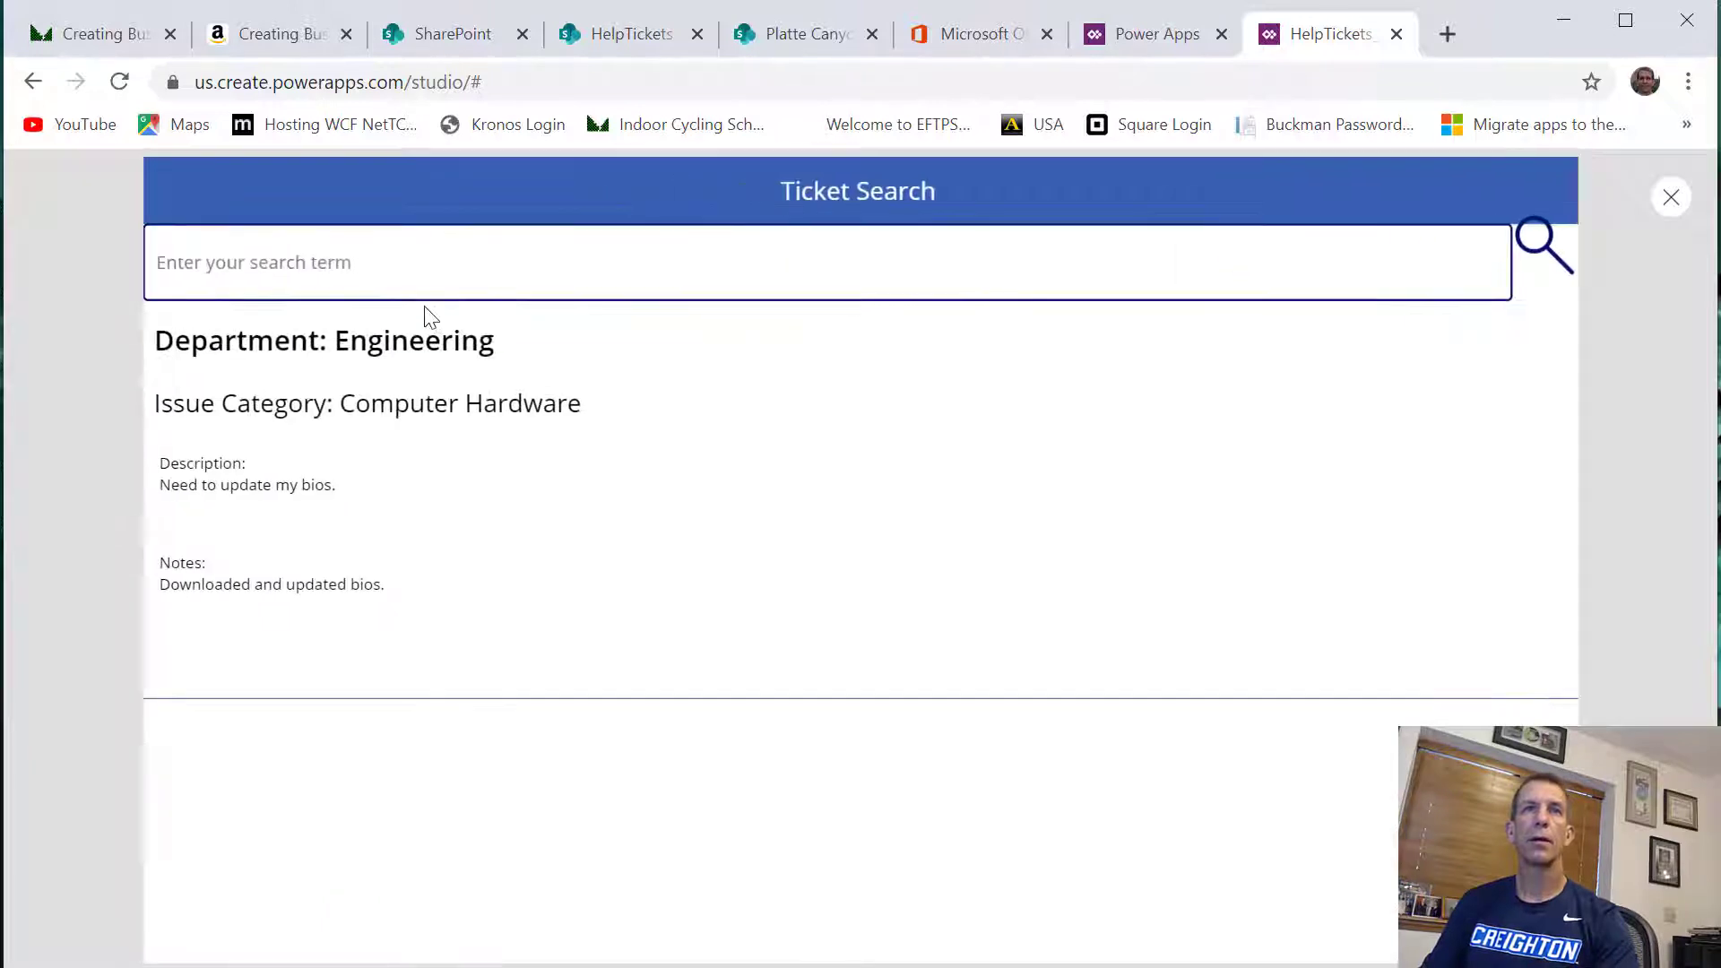
# Enter part of a user's first name in lowercase in the search box to retest filtering by user
pyautogui.click(462, 262)
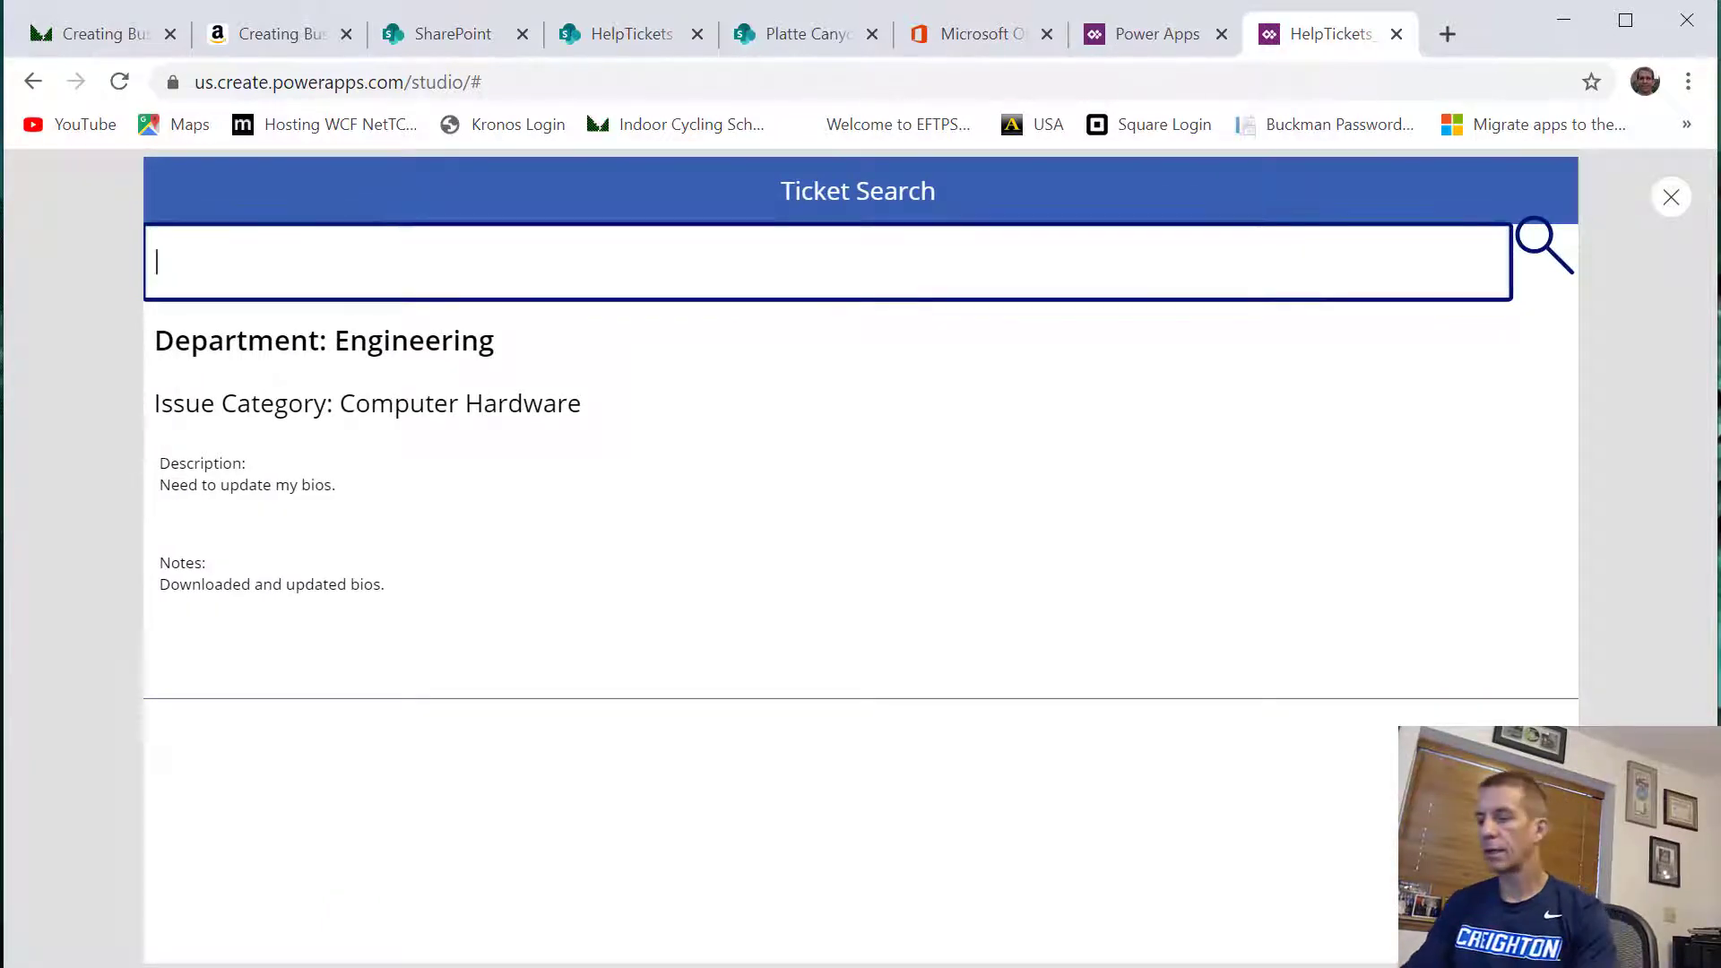
pyautogui.write('geor')
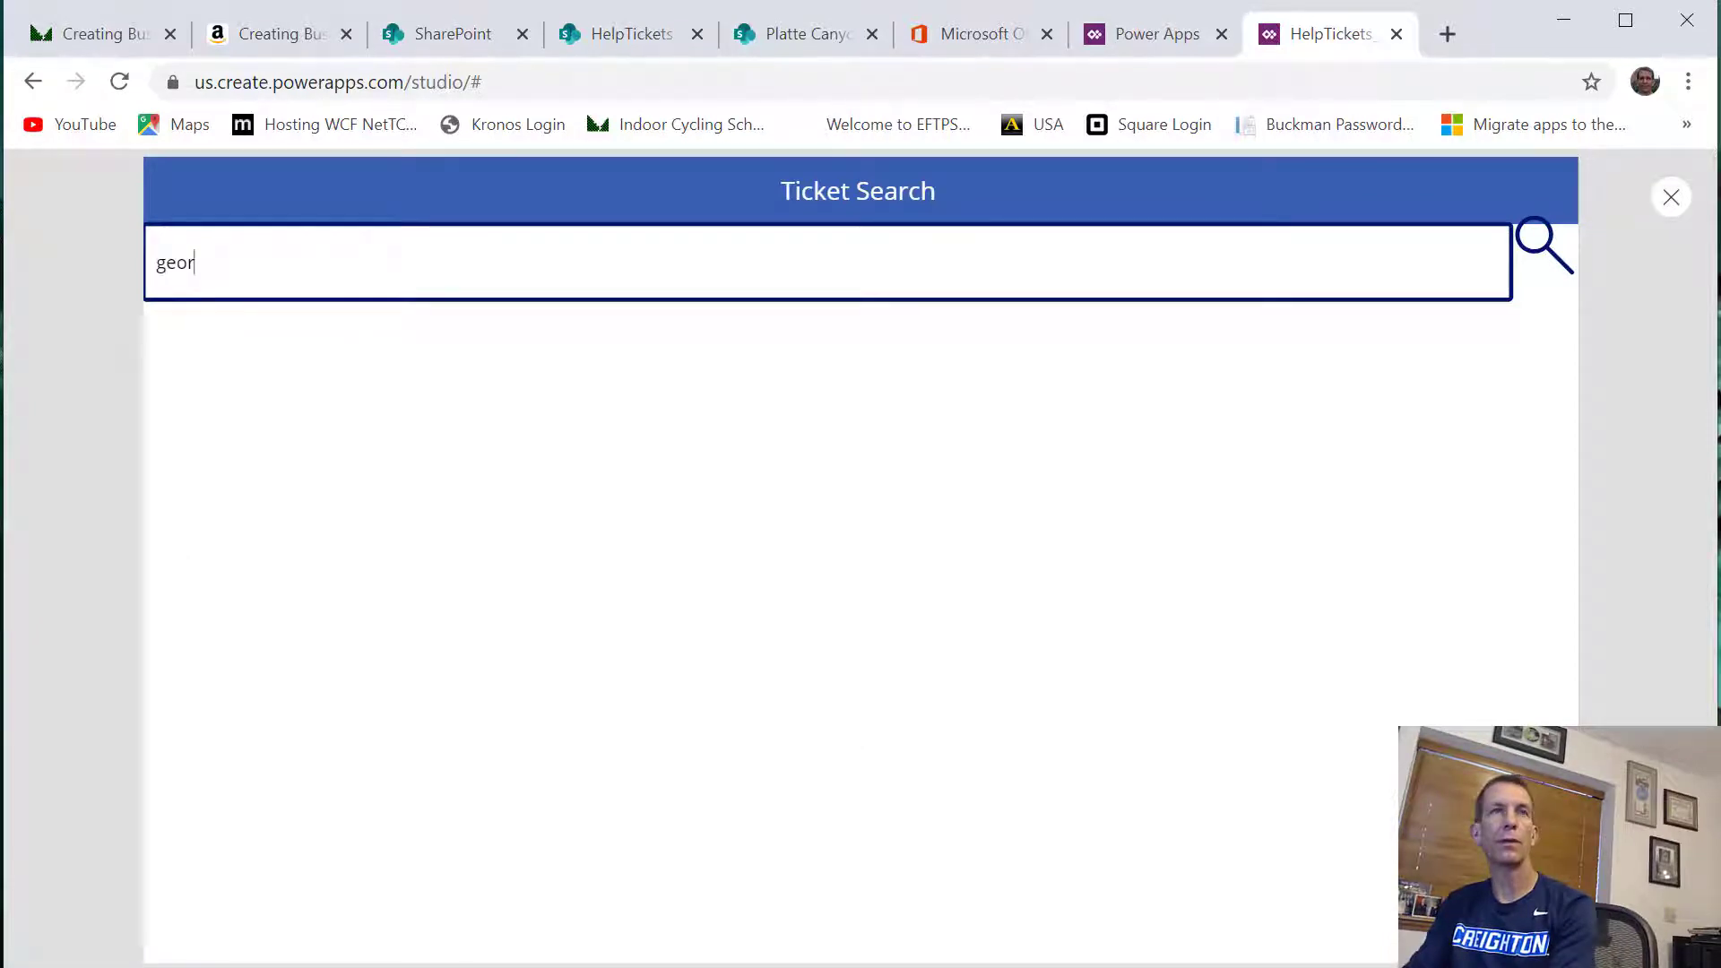
pyautogui.write('e')
pyautogui.press('BackSpace')
pyautogui.write('g')
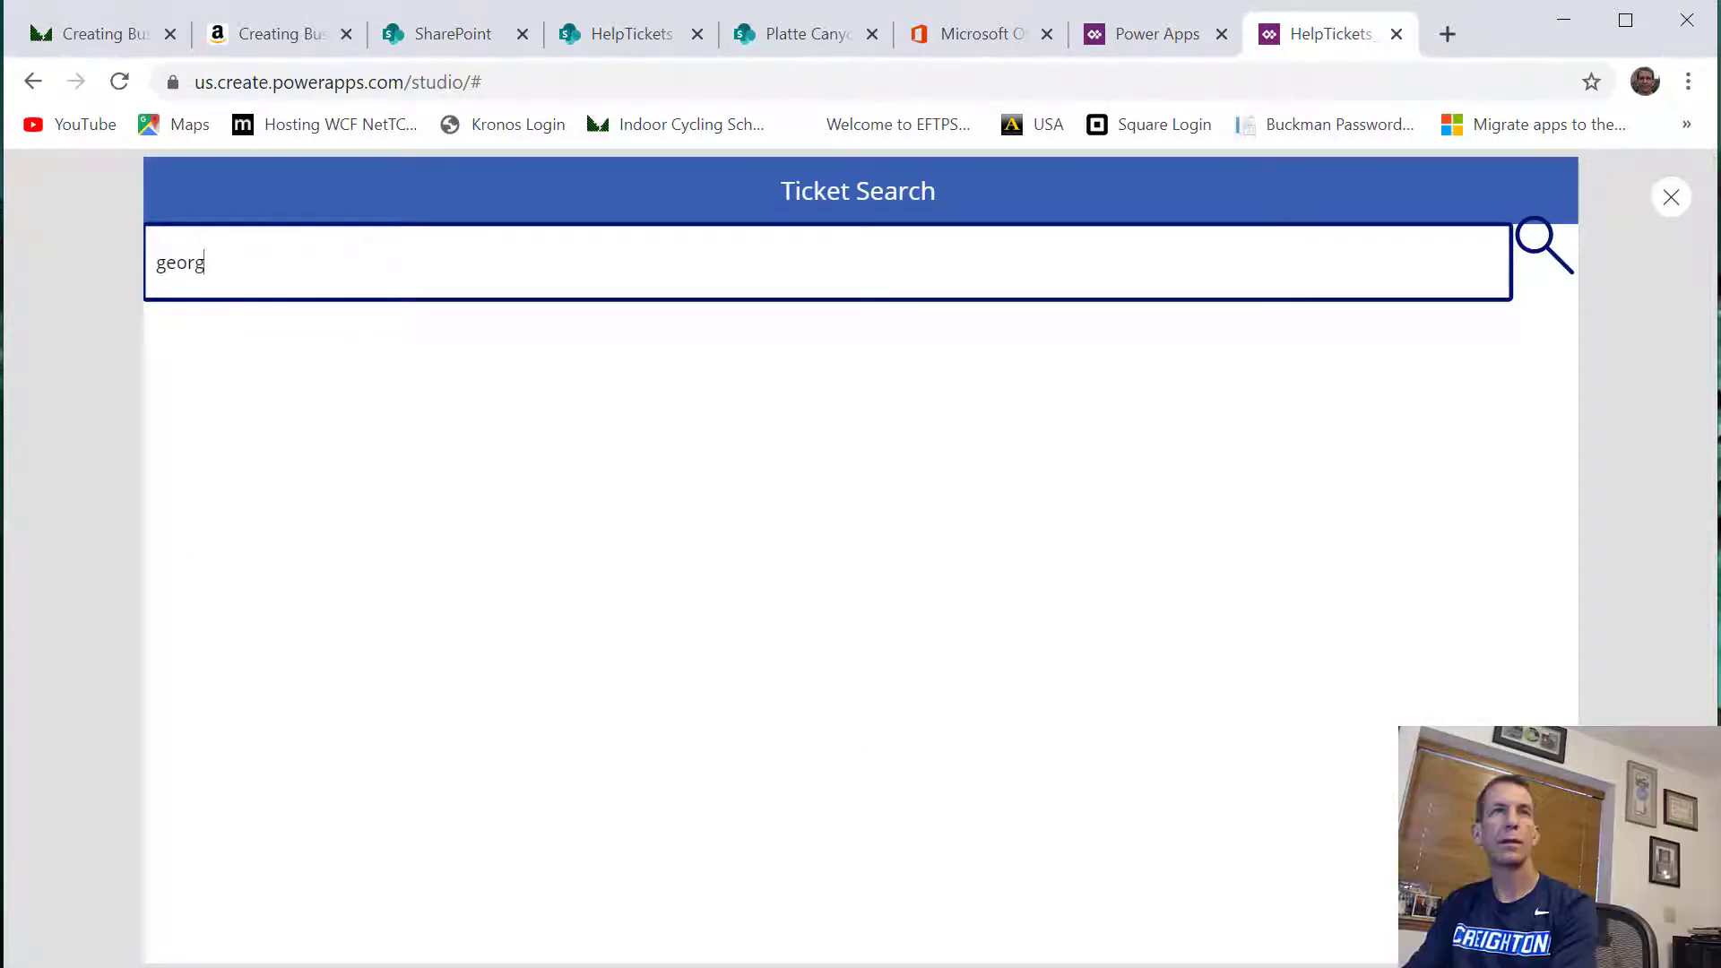
# Replace the search text with "biO" in mixed case to test that the ticket filter ignores case
pyautogui.press('BackSpace')
pyautogui.press('BackSpace')
pyautogui.press('BackSpace')
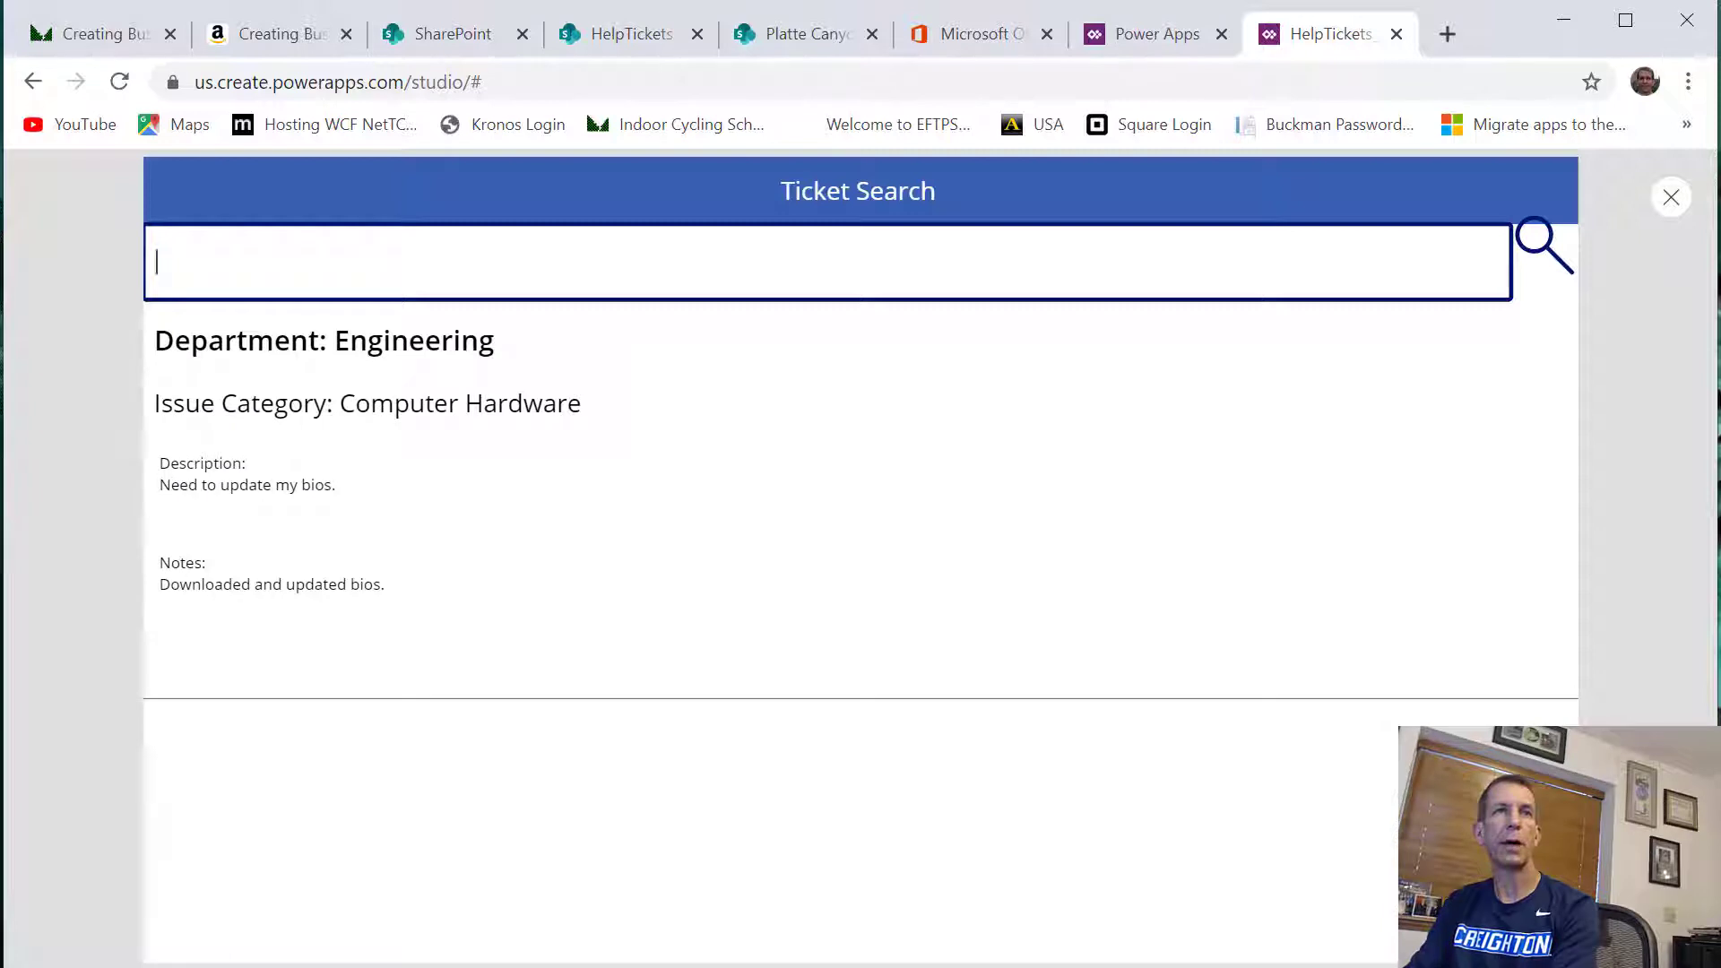
pyautogui.write('BIO')
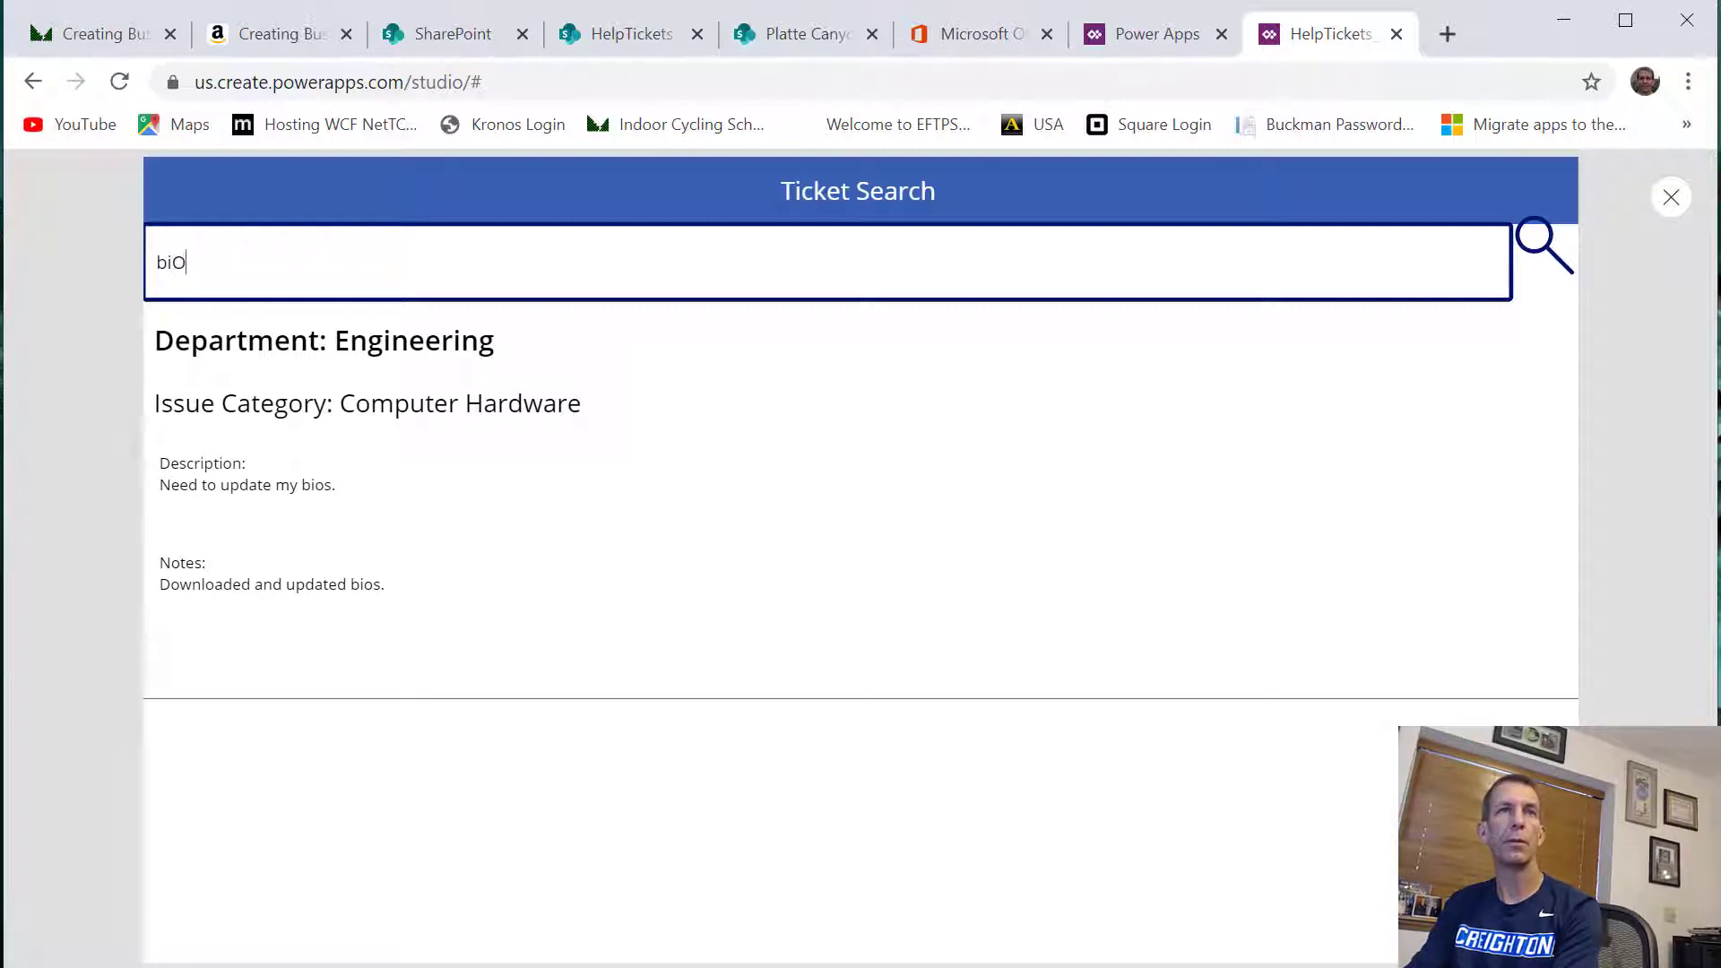
pyautogui.write('S')
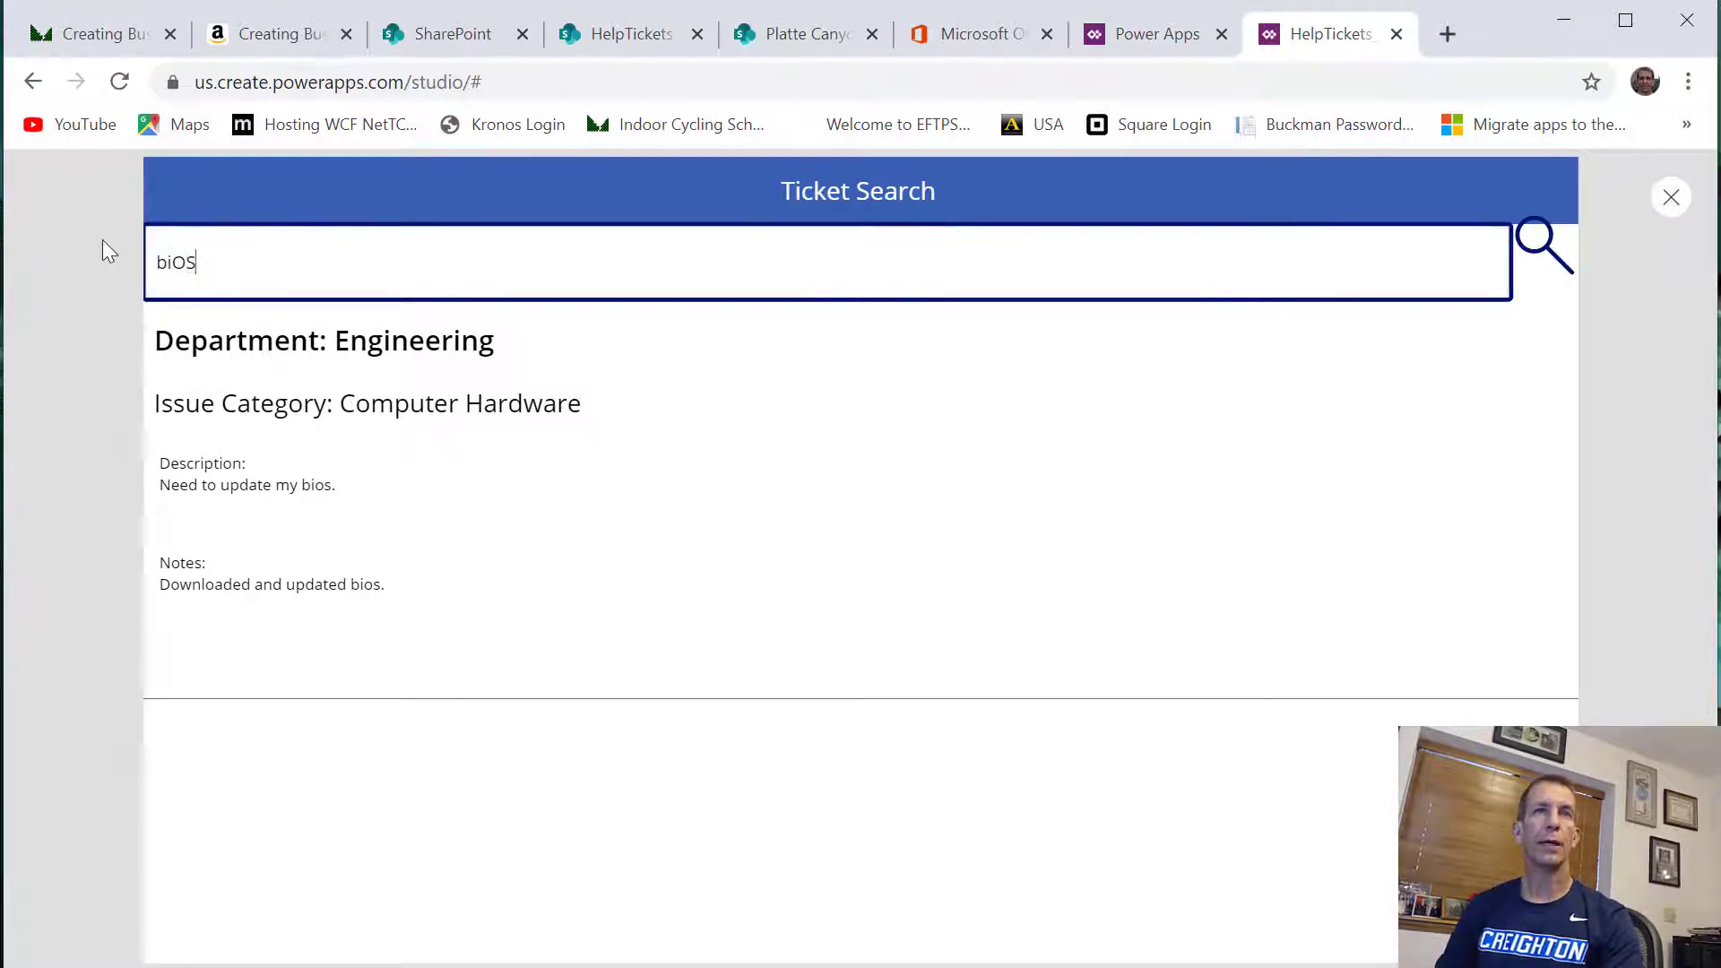
# Complete the ticket search text as "biOS", and replace it with "update" to test the filter with another word
pyautogui.press('BackSpace')
pyautogui.press('BackSpace')
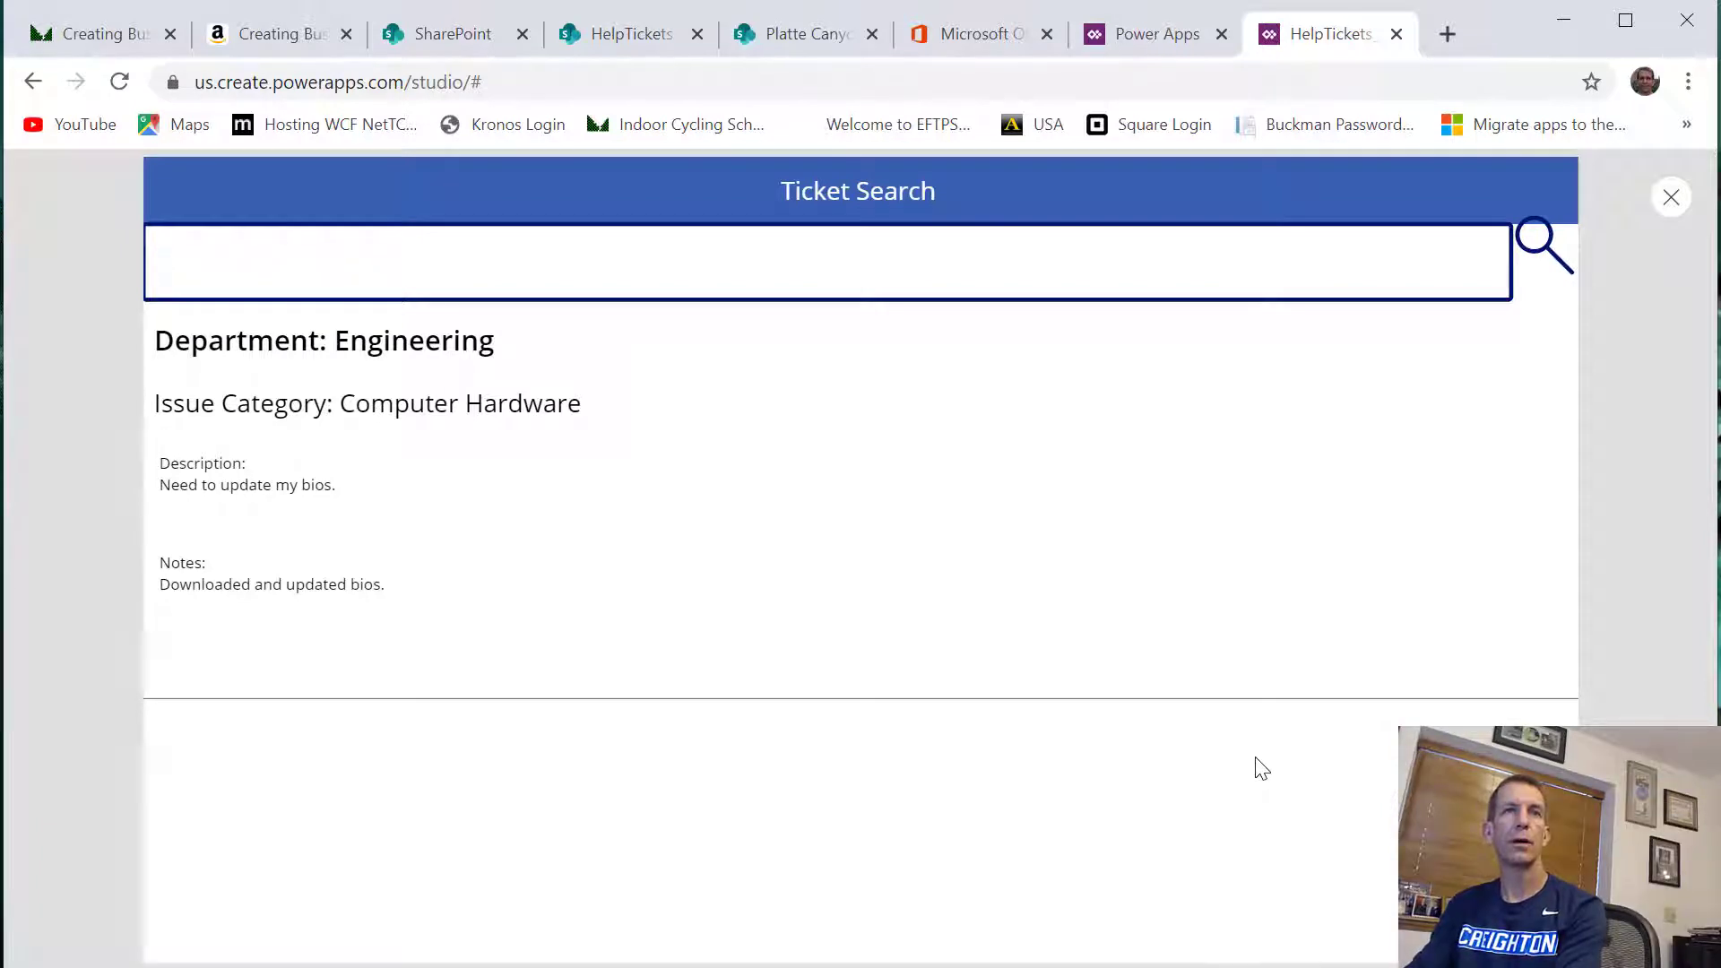
pyautogui.write('pdate')
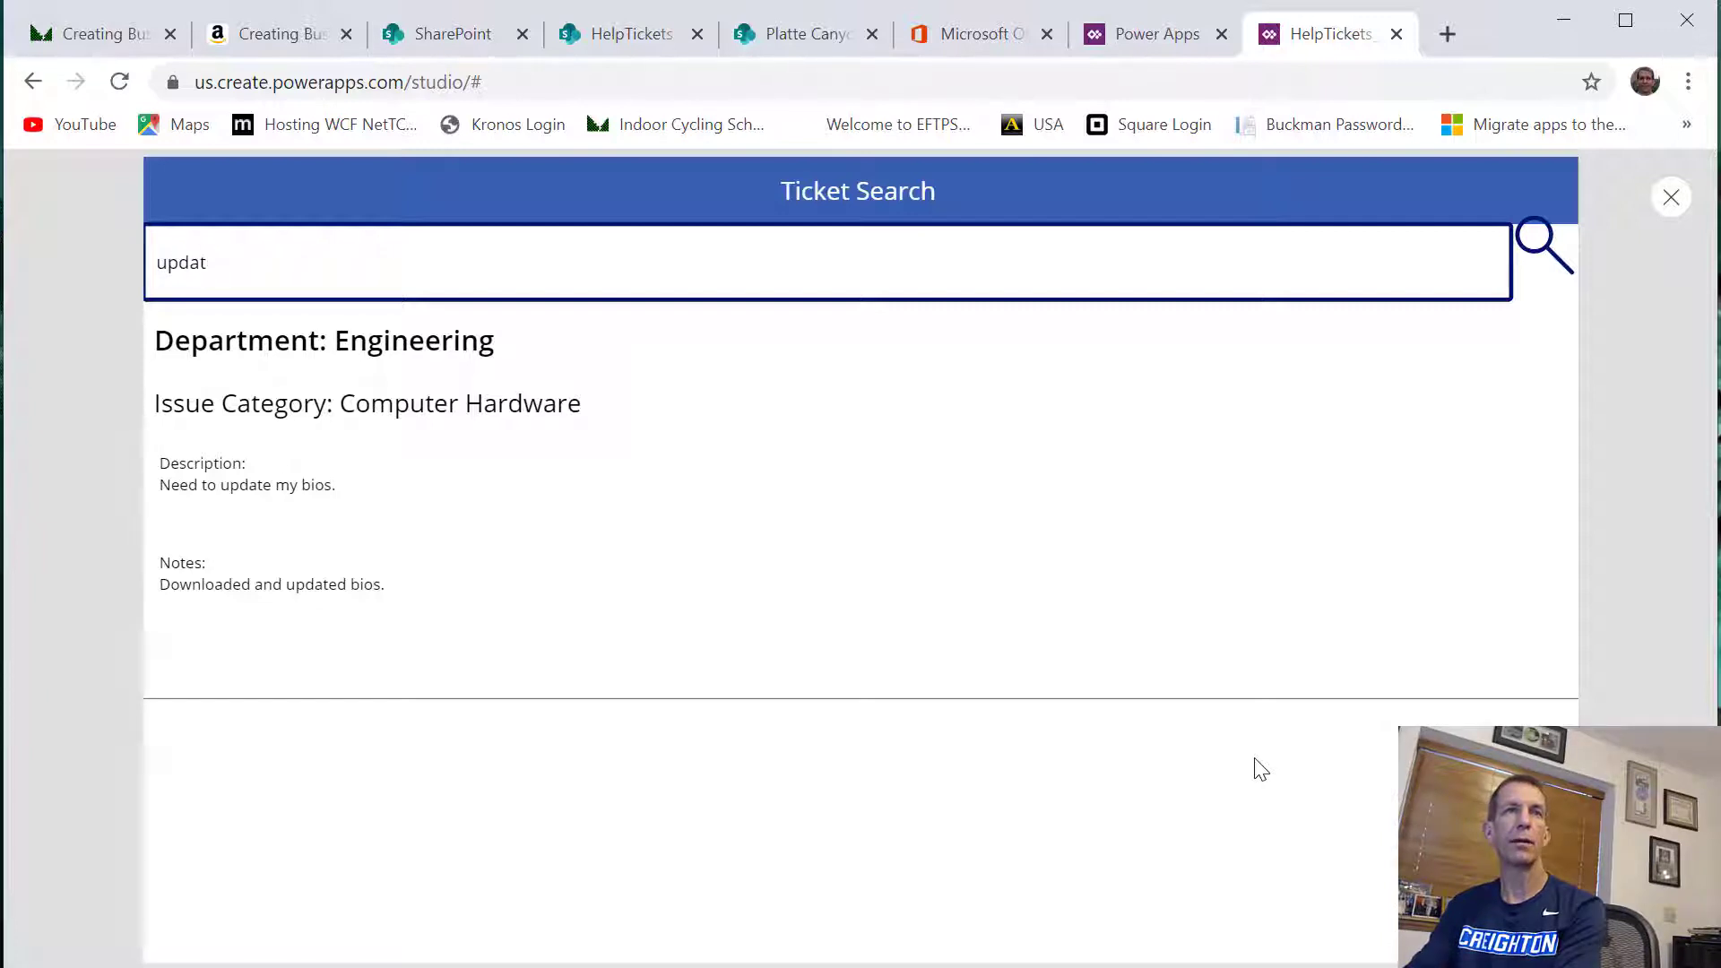
# Replace the ticket search text with "gg" to test an unrelated term, and clear the search box
pyautogui.press('BackSpace')
pyautogui.press('BackSpace')
pyautogui.press('BackSpace')
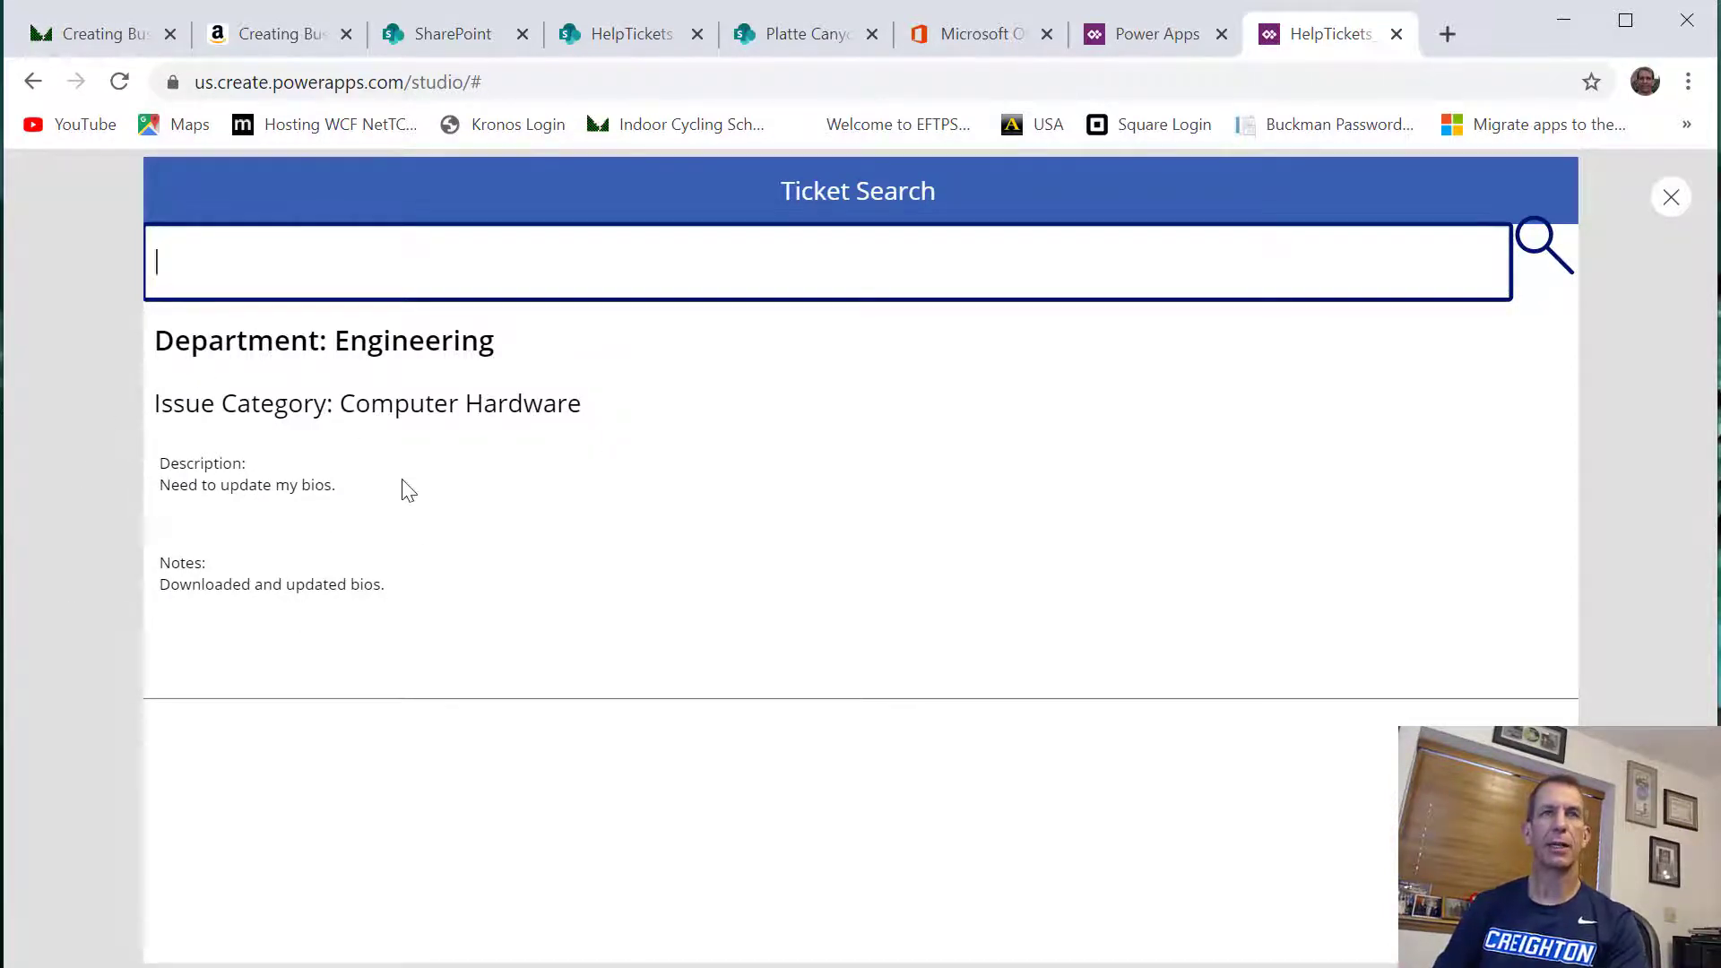
pyautogui.write('gg')
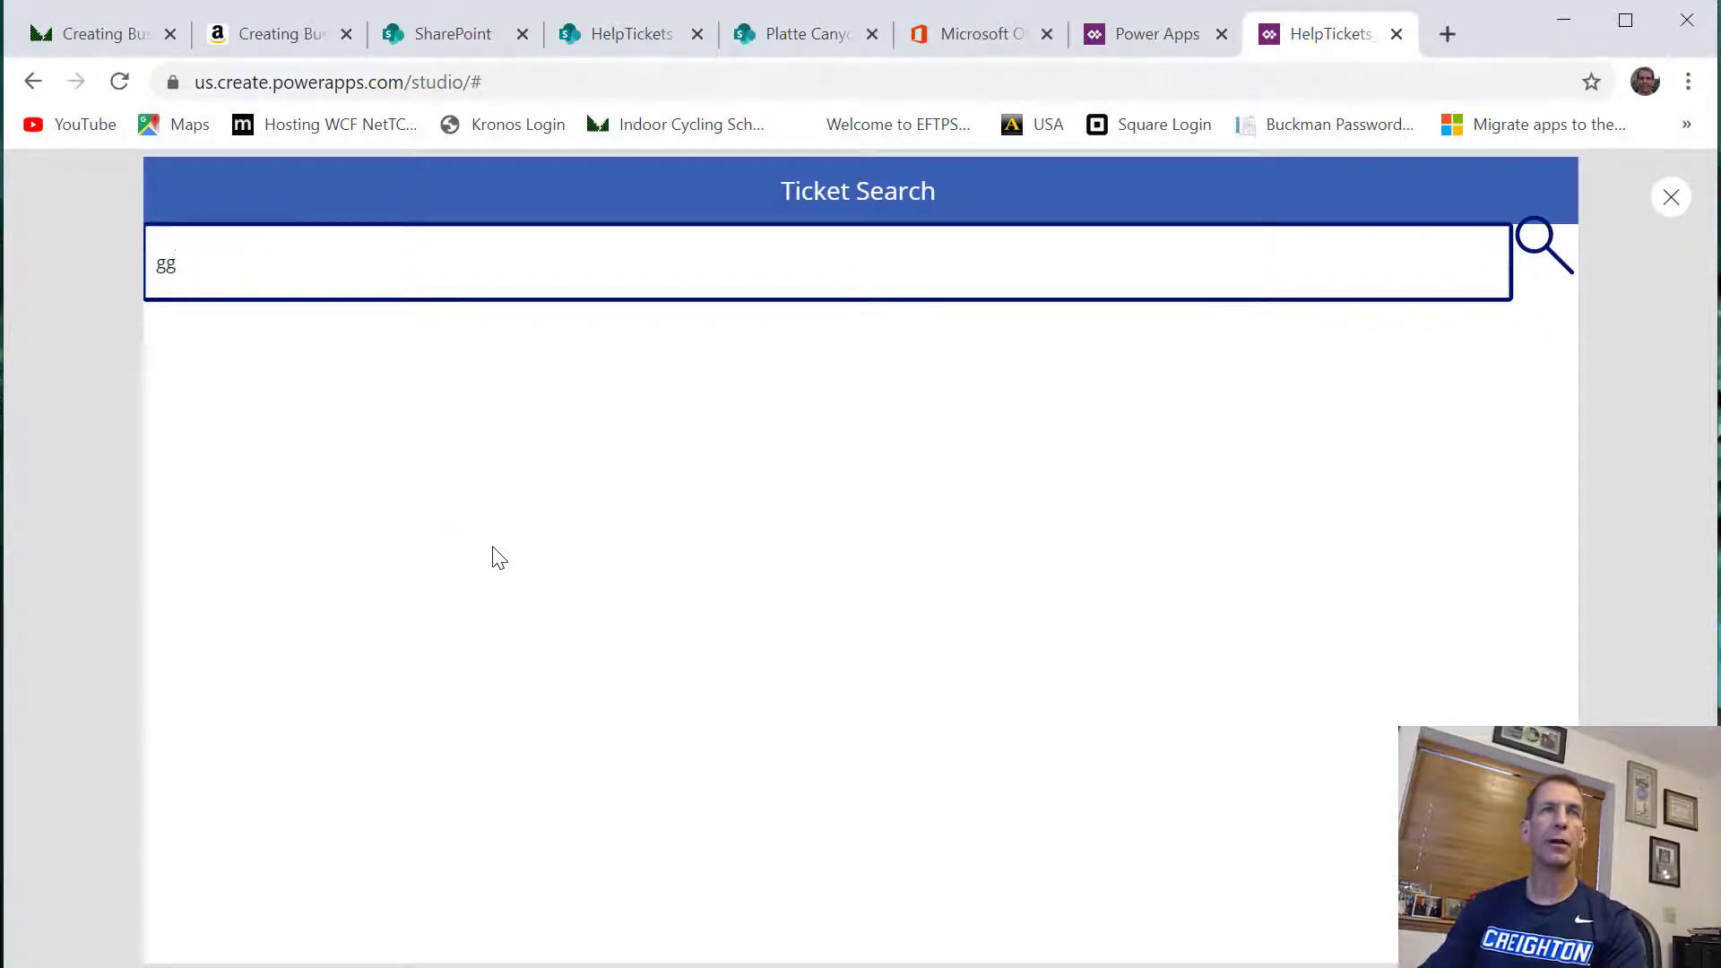
pyautogui.press('BackSpace')
pyautogui.press('BackSpace')
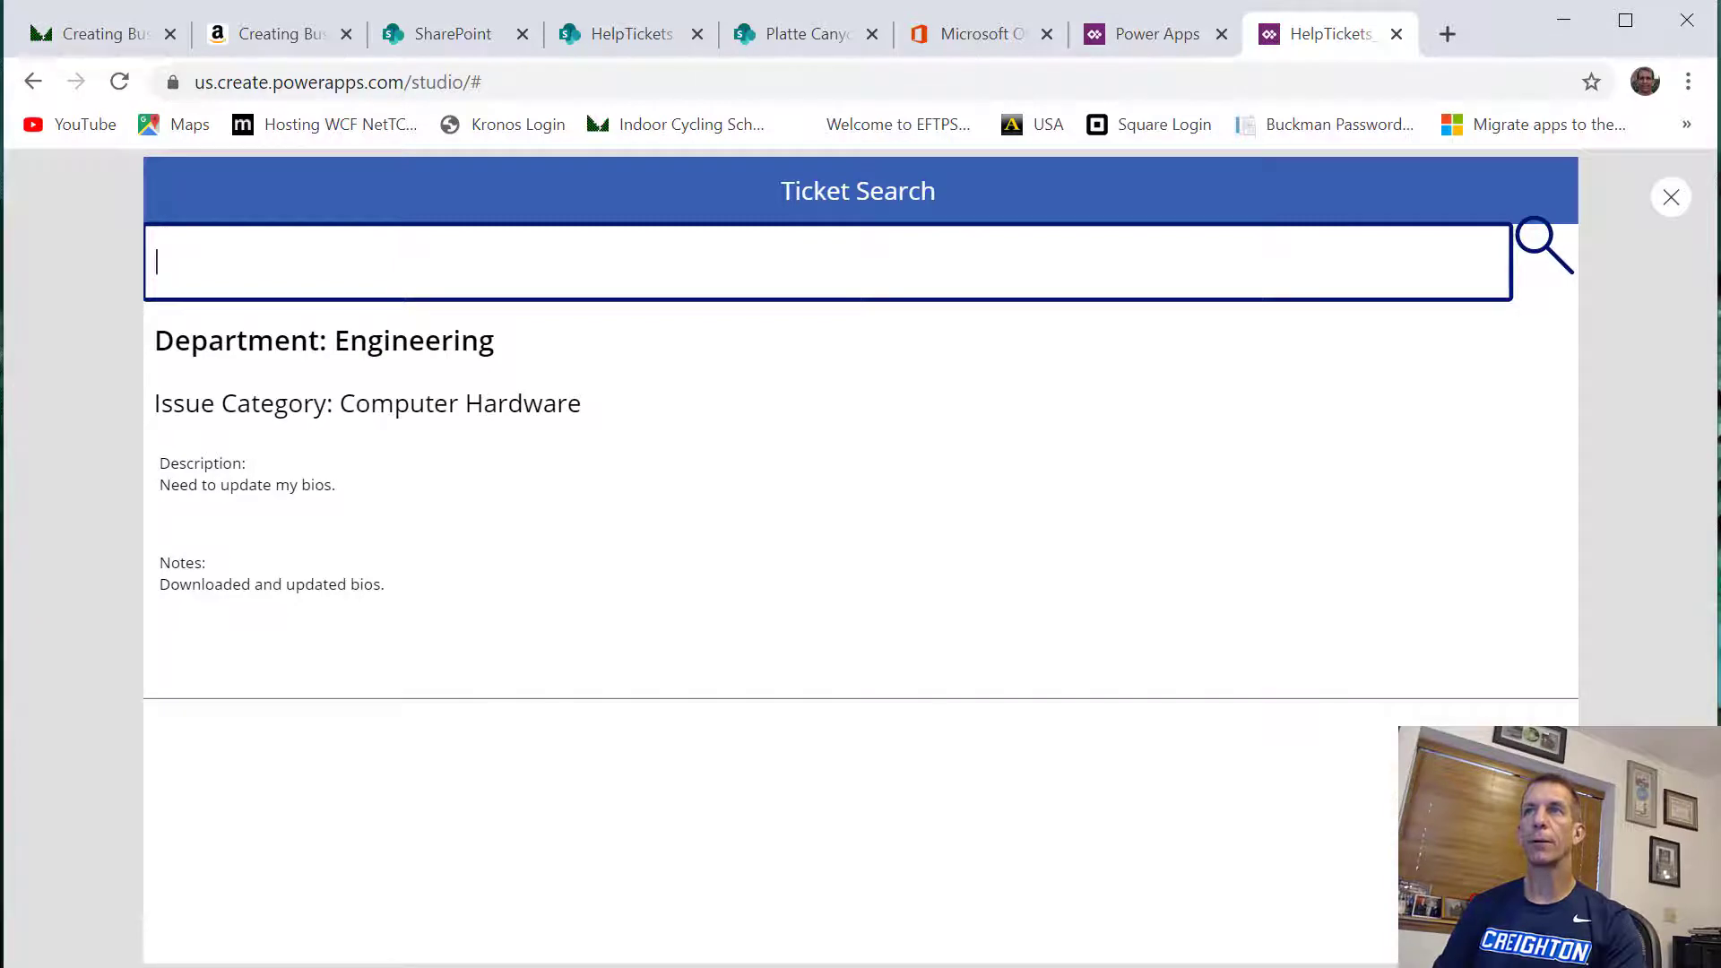
# Close the app preview, switch to the SharePoint HelpTickets list and search its items for "bios"
pyautogui.click(1671, 197)
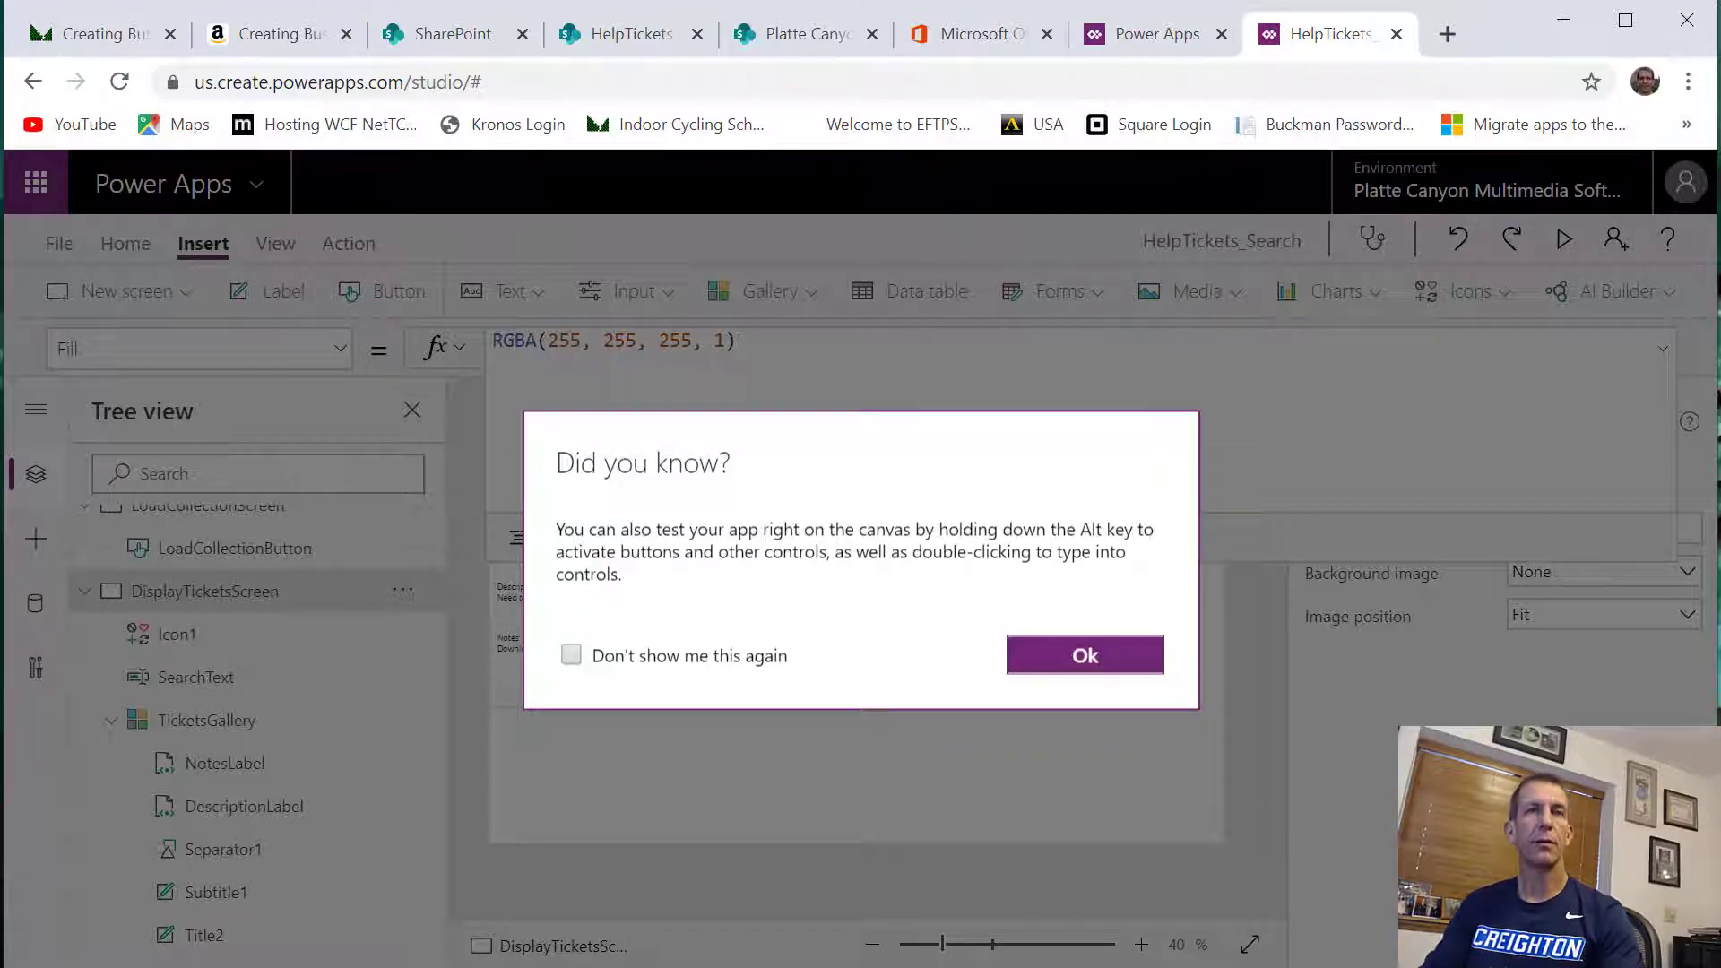
pyautogui.click(473, 40)
pyautogui.click(618, 33)
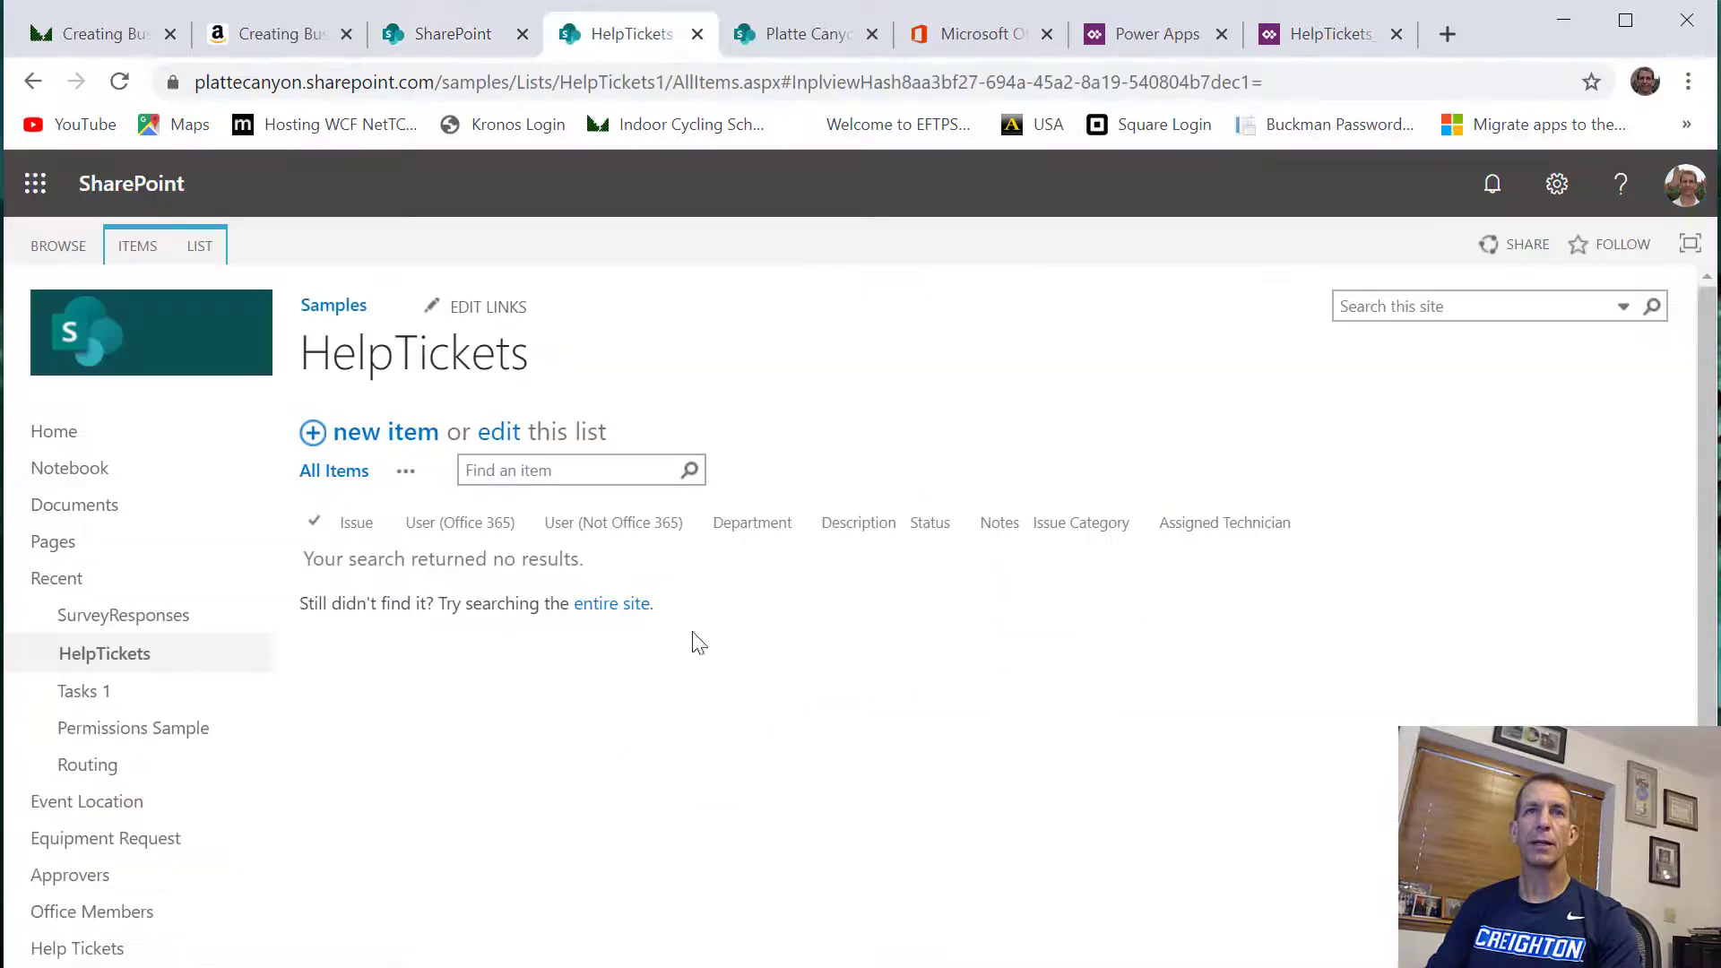
pyautogui.click(574, 468)
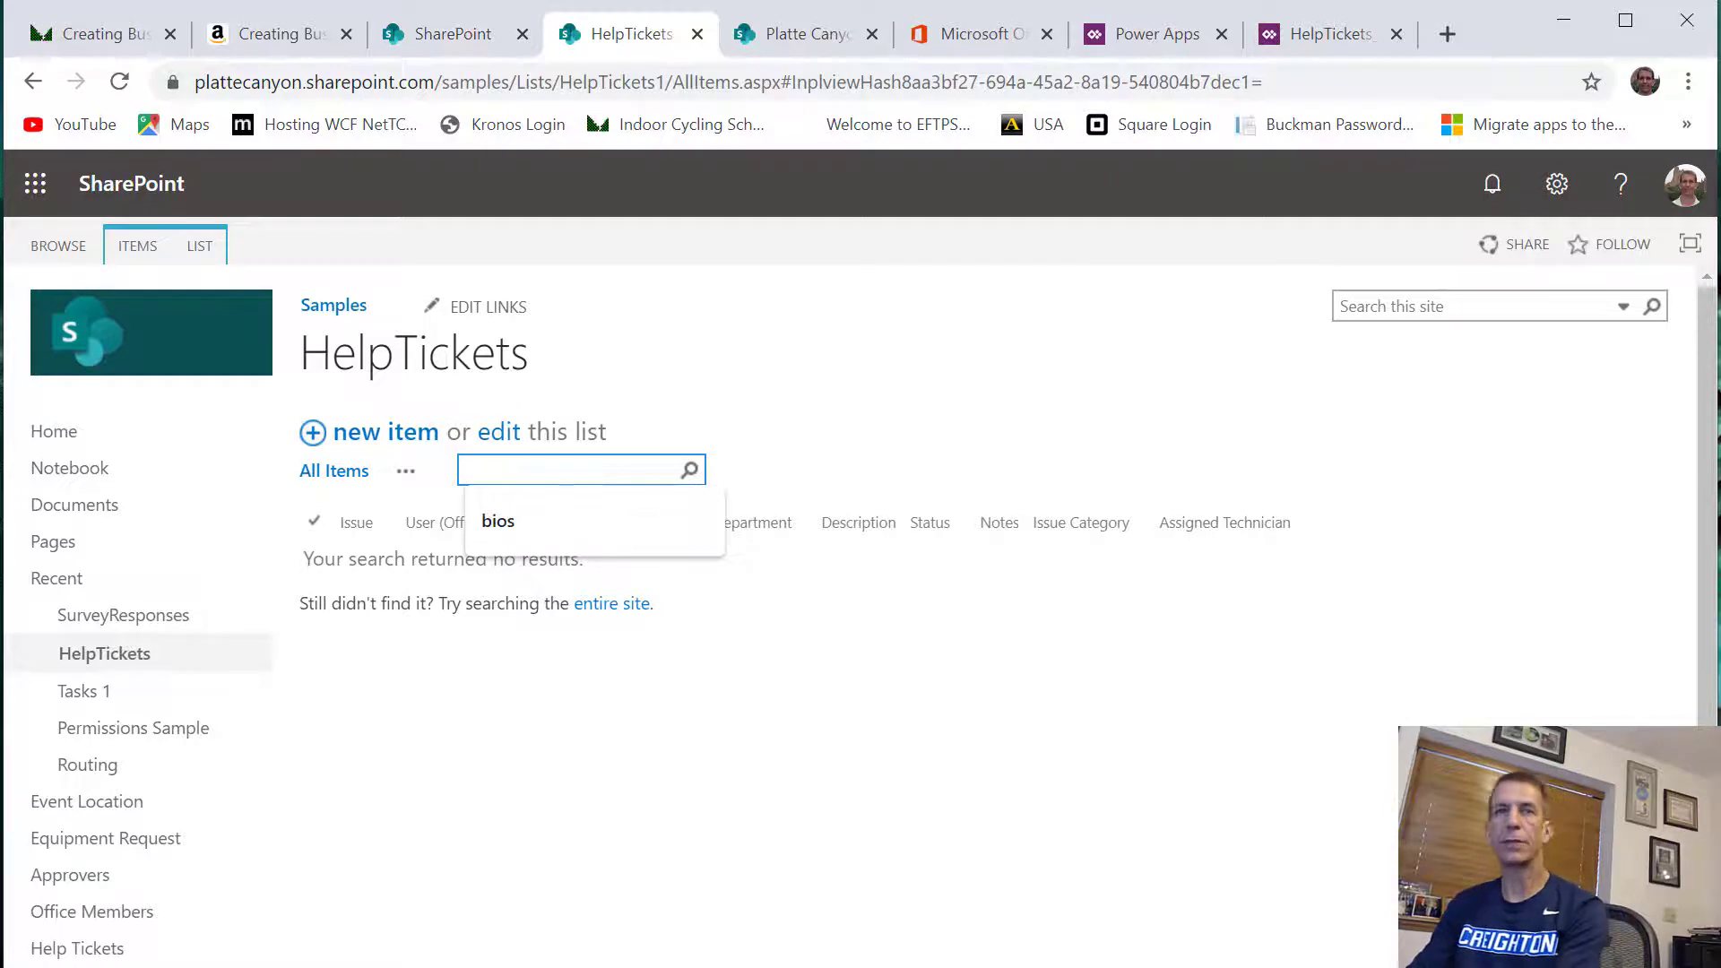
pyautogui.write('bios')
pyautogui.press('Return')
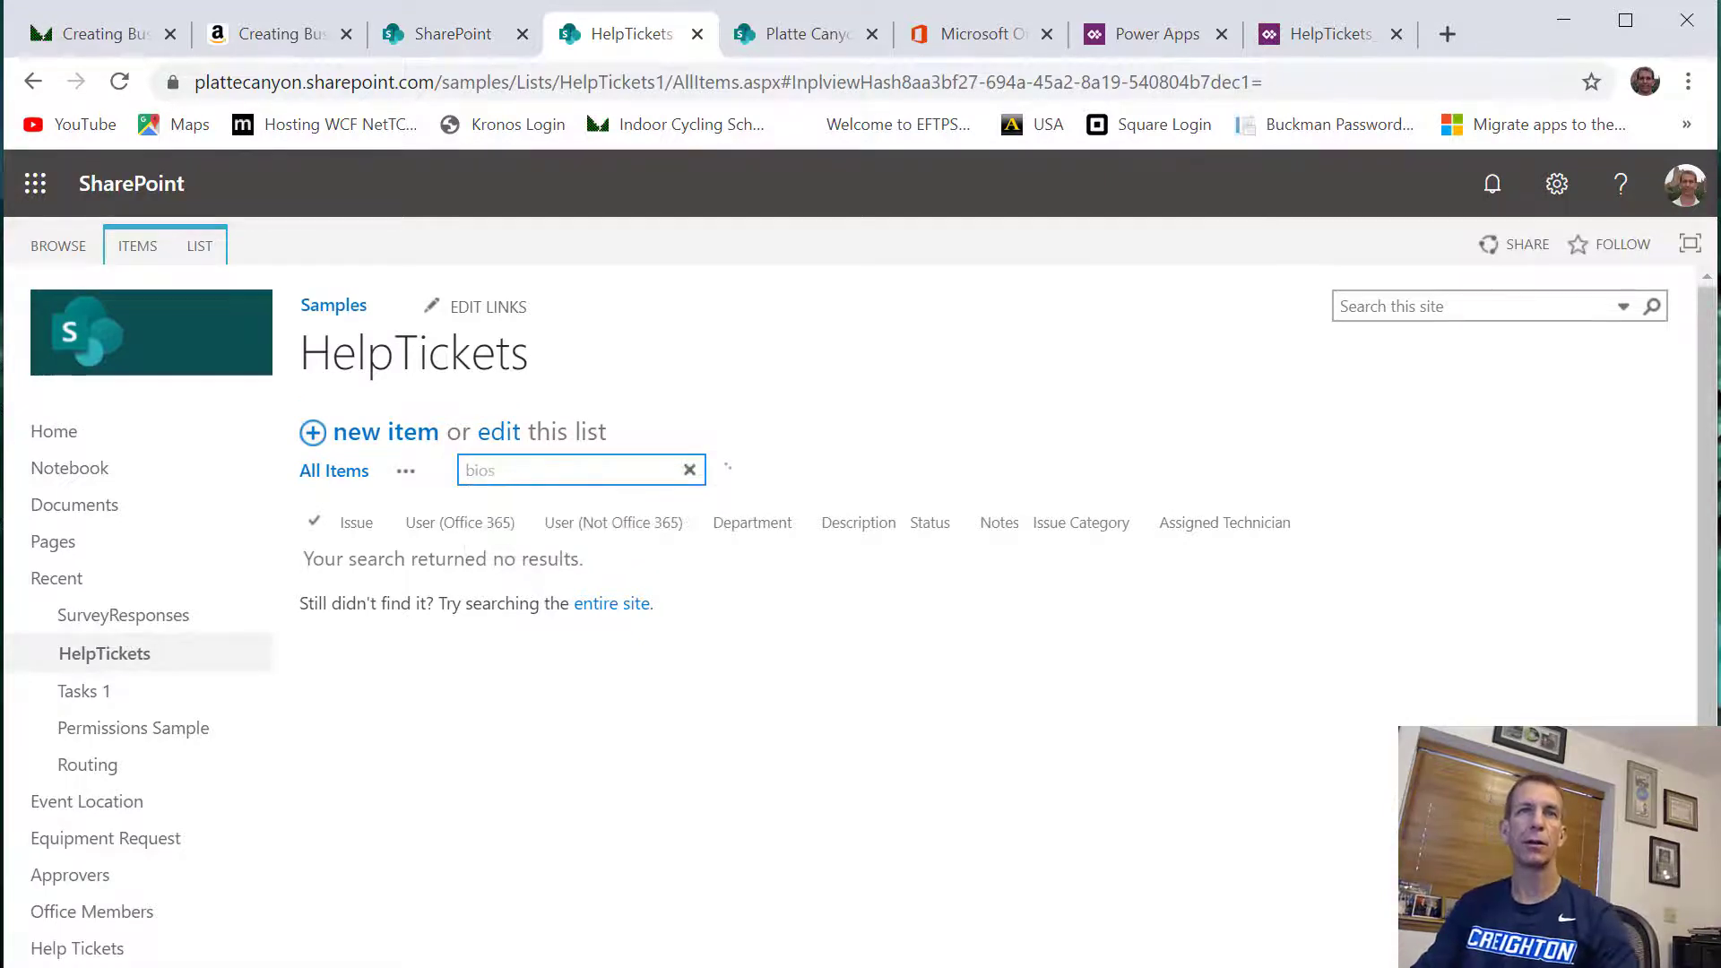